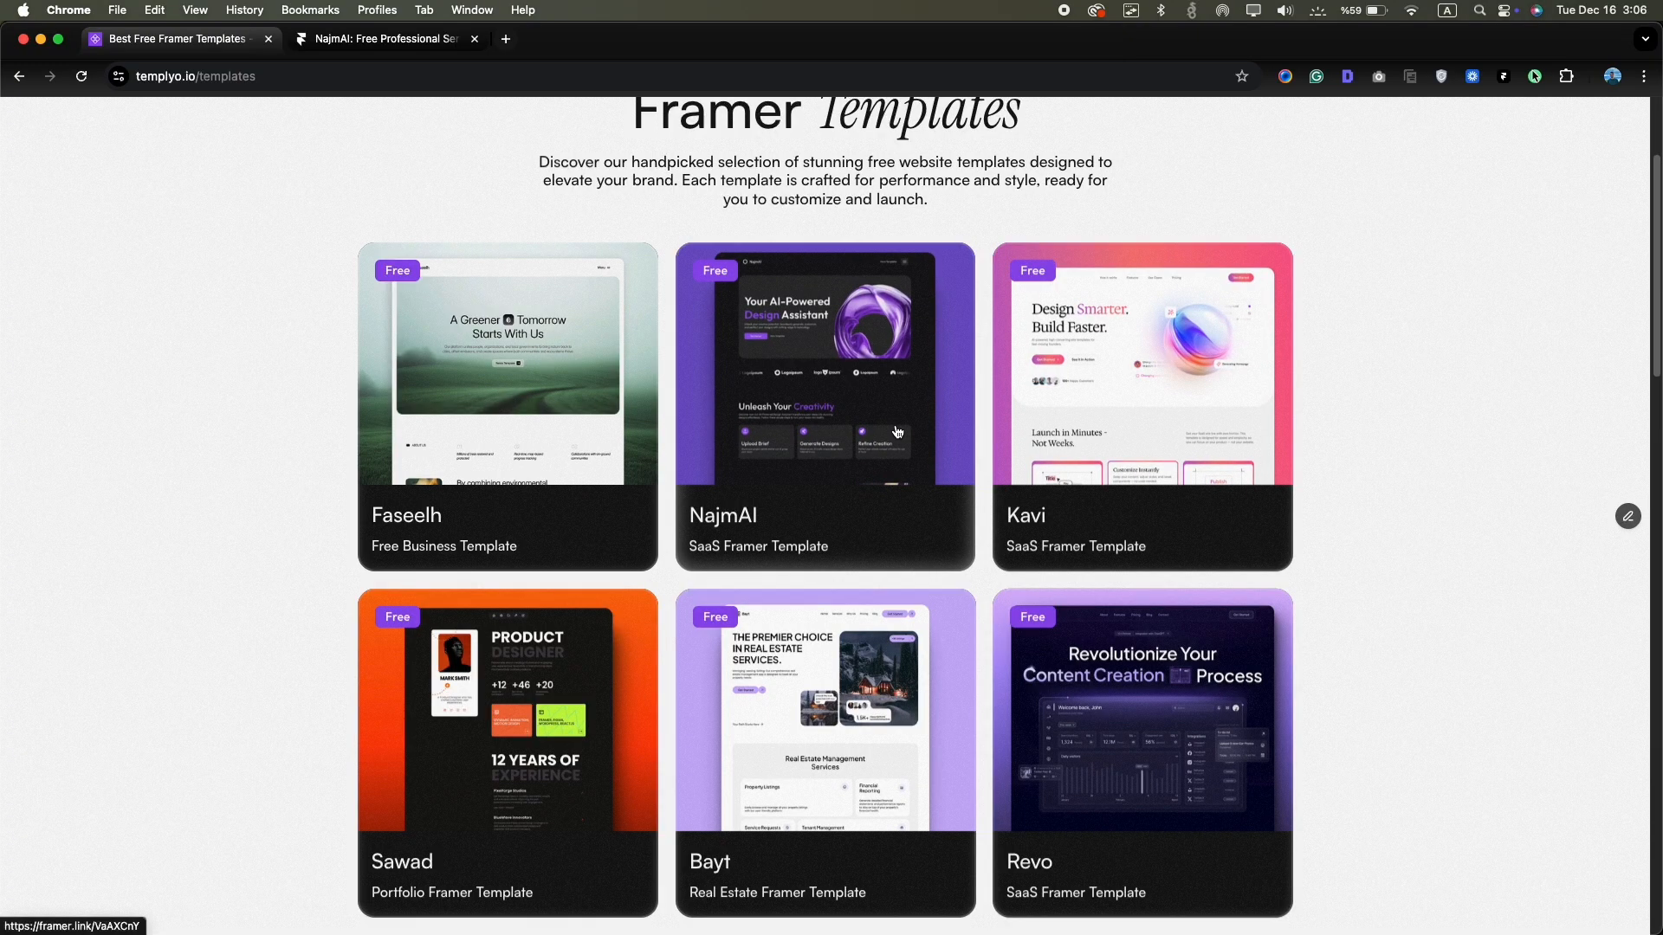
# Open the free NajmAI SaaS template's page and copy it as a new project into the Muzn / All workspace
pyautogui.click(901, 431)
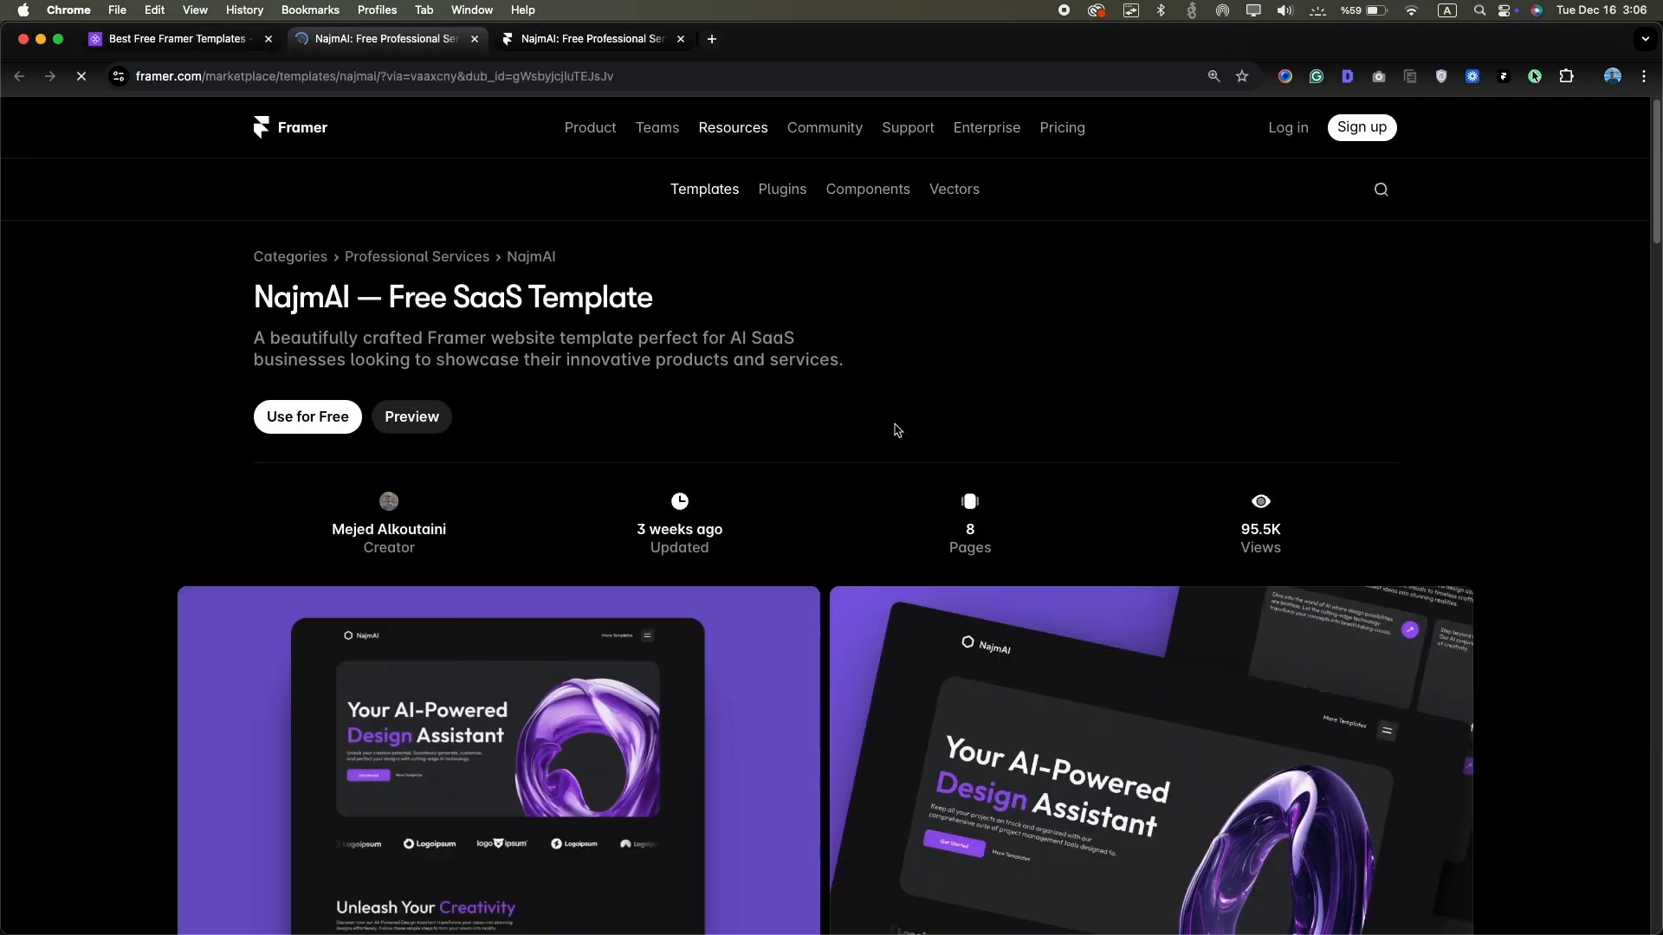
pyautogui.click(329, 425)
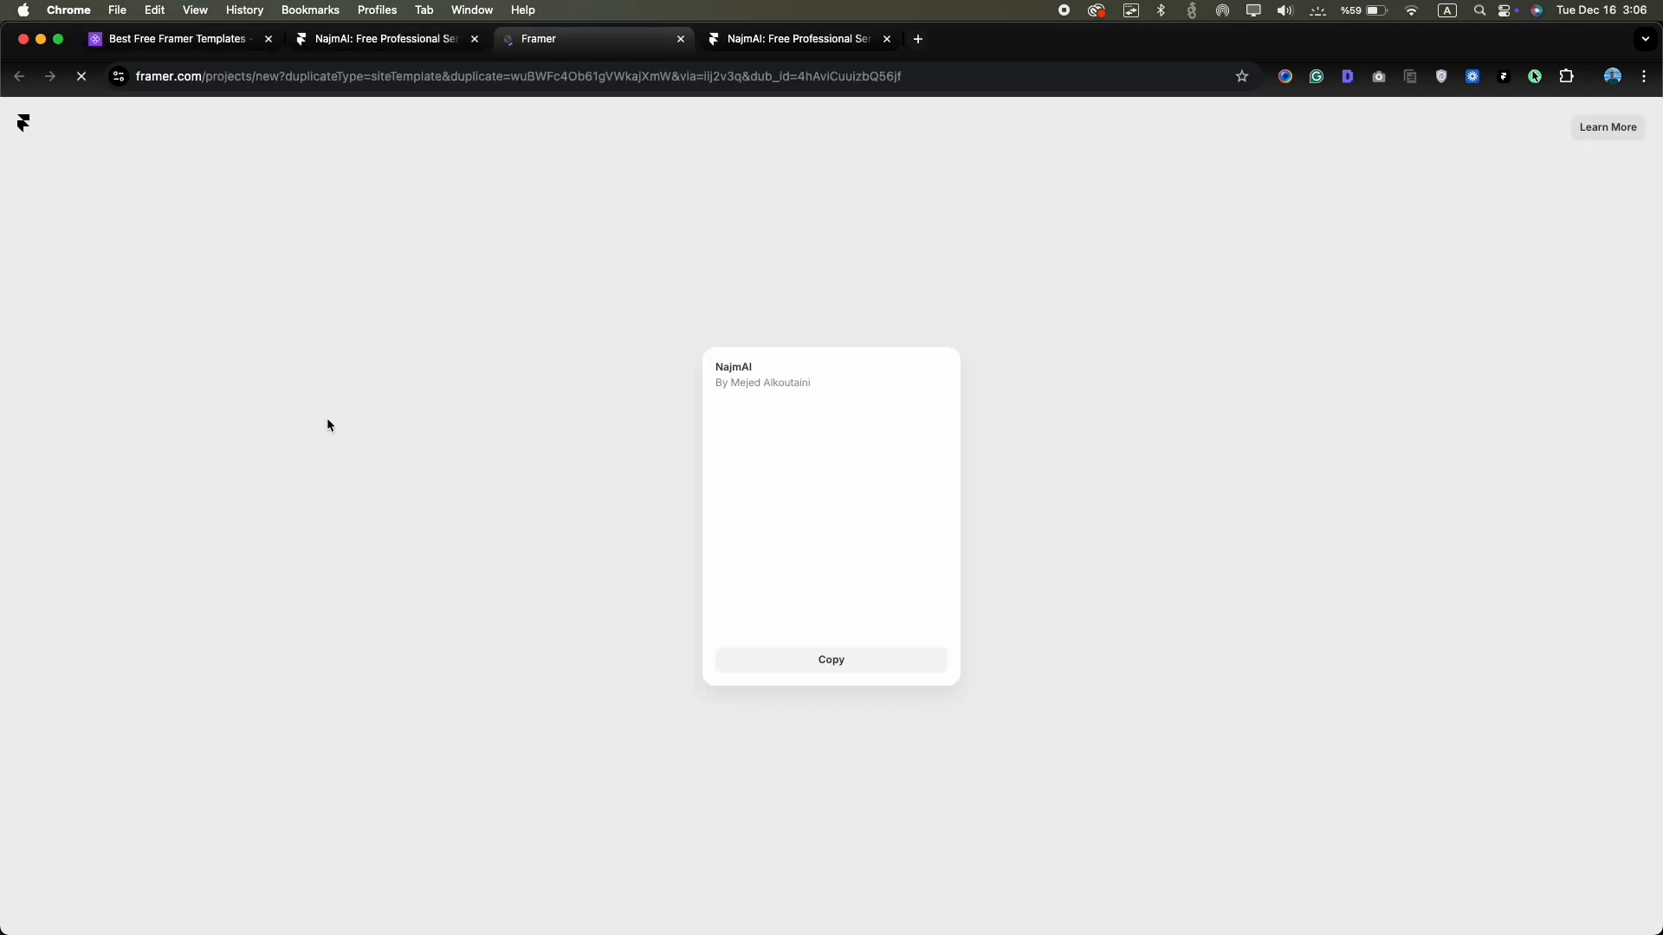
pyautogui.click(832, 658)
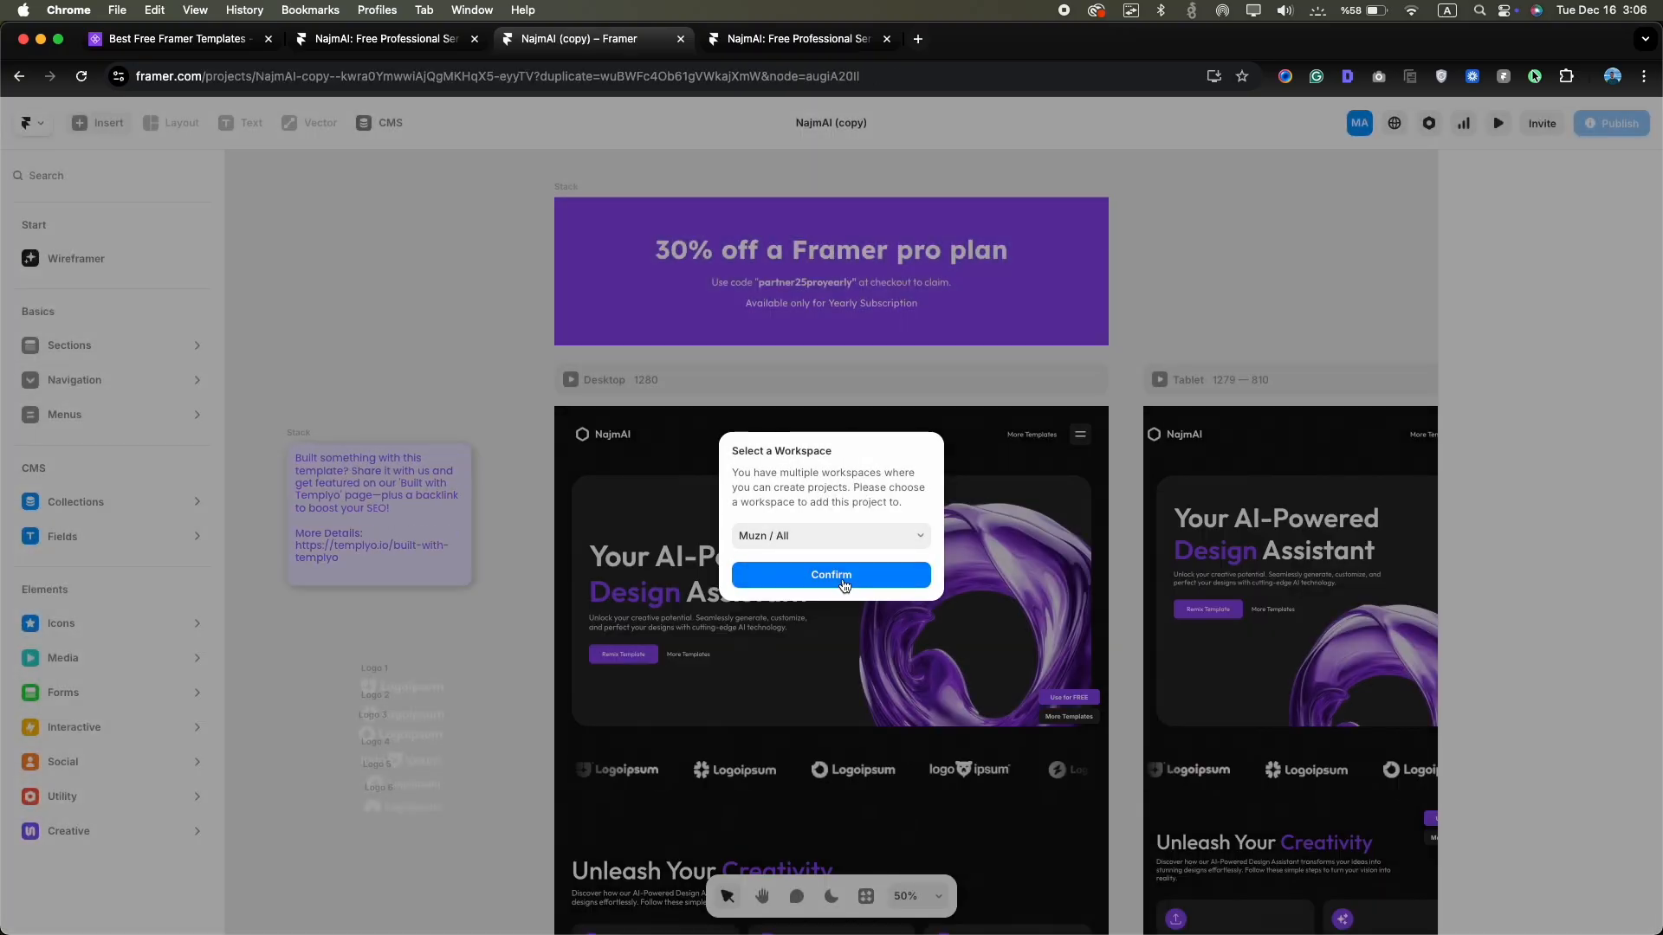
pyautogui.click(845, 586)
# Rename the copied project as "New Website"
pyautogui.click(845, 125)
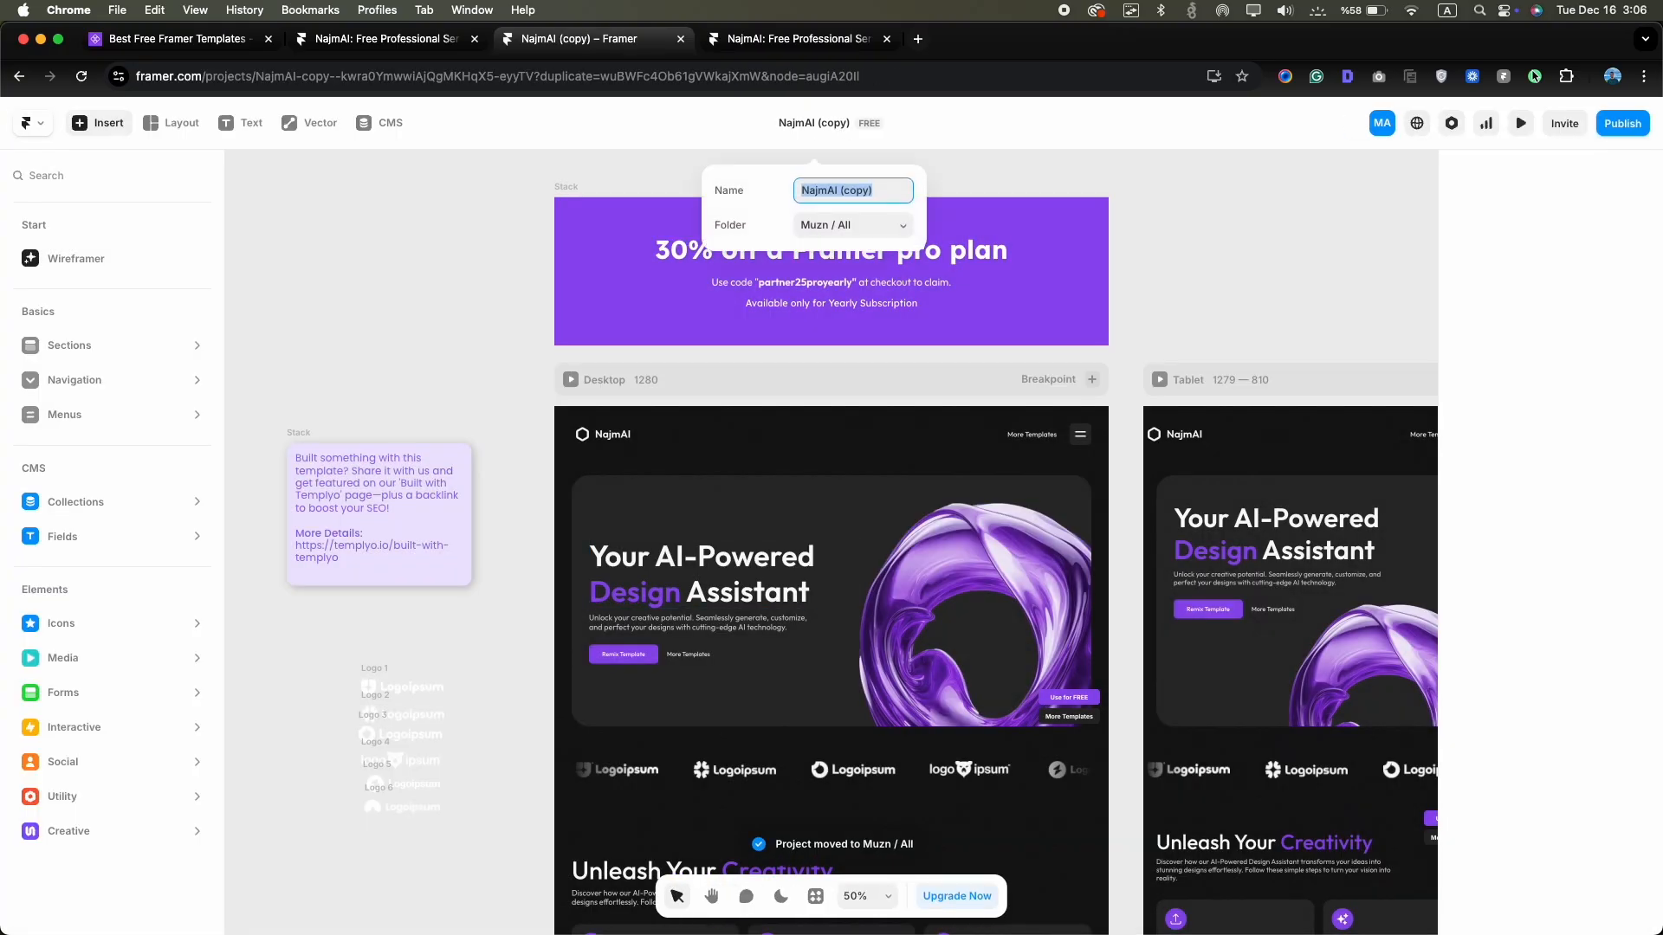
pyautogui.write('New WEbsite')
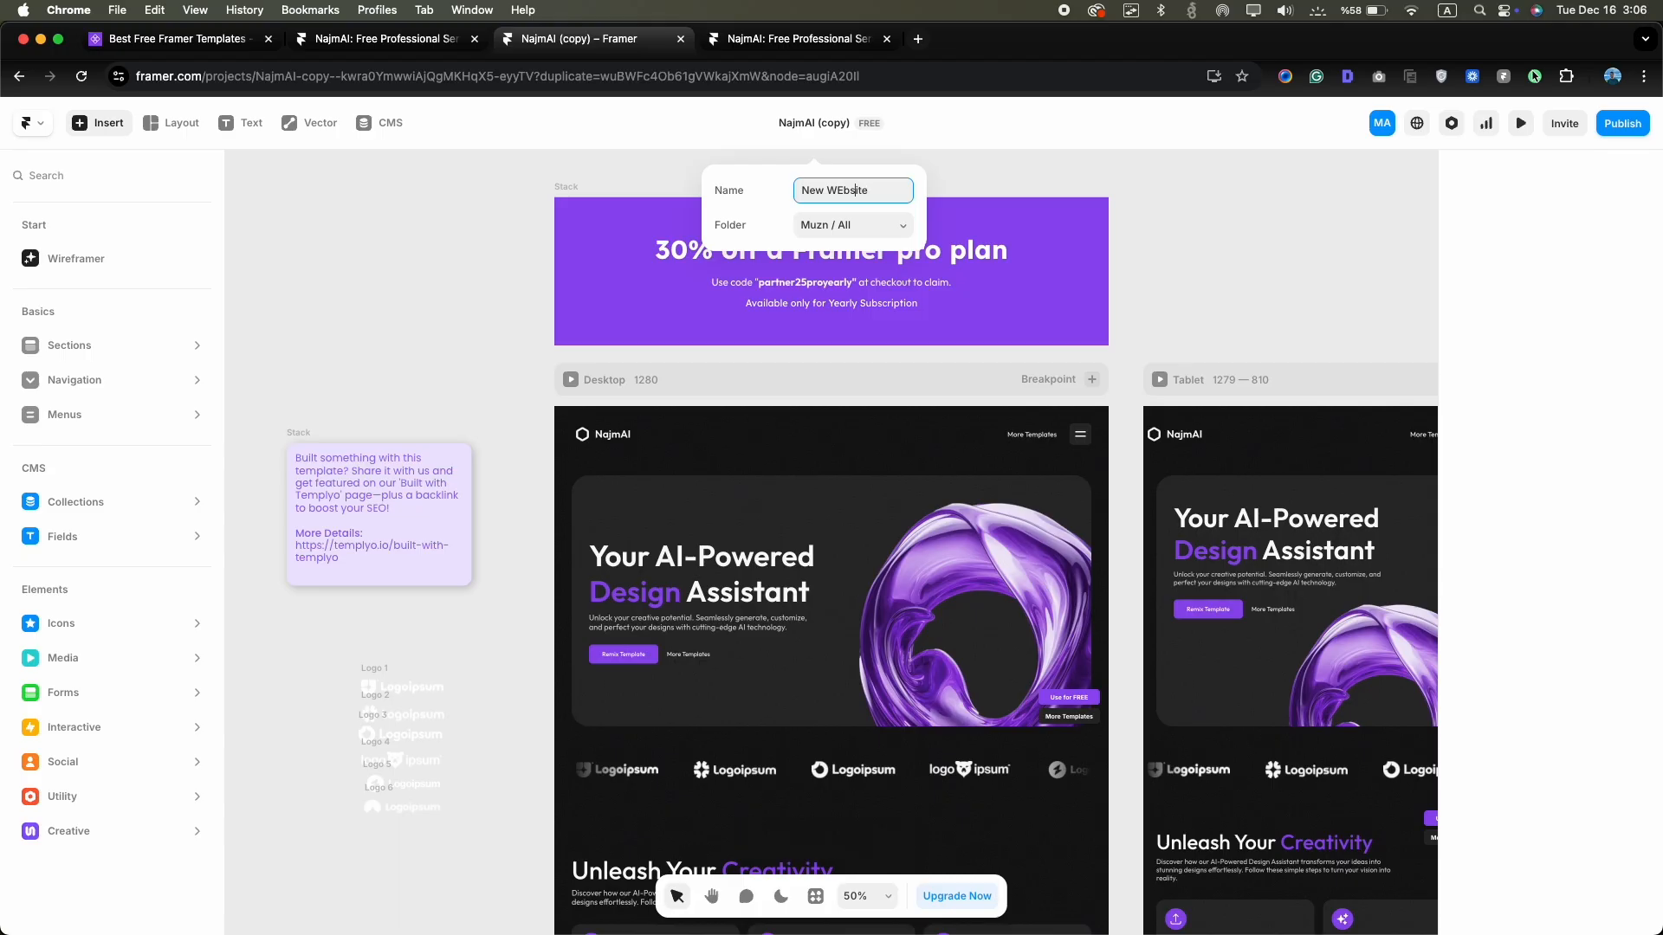
pyautogui.press('BackSpace')
pyautogui.write('e')
pyautogui.press('Return')
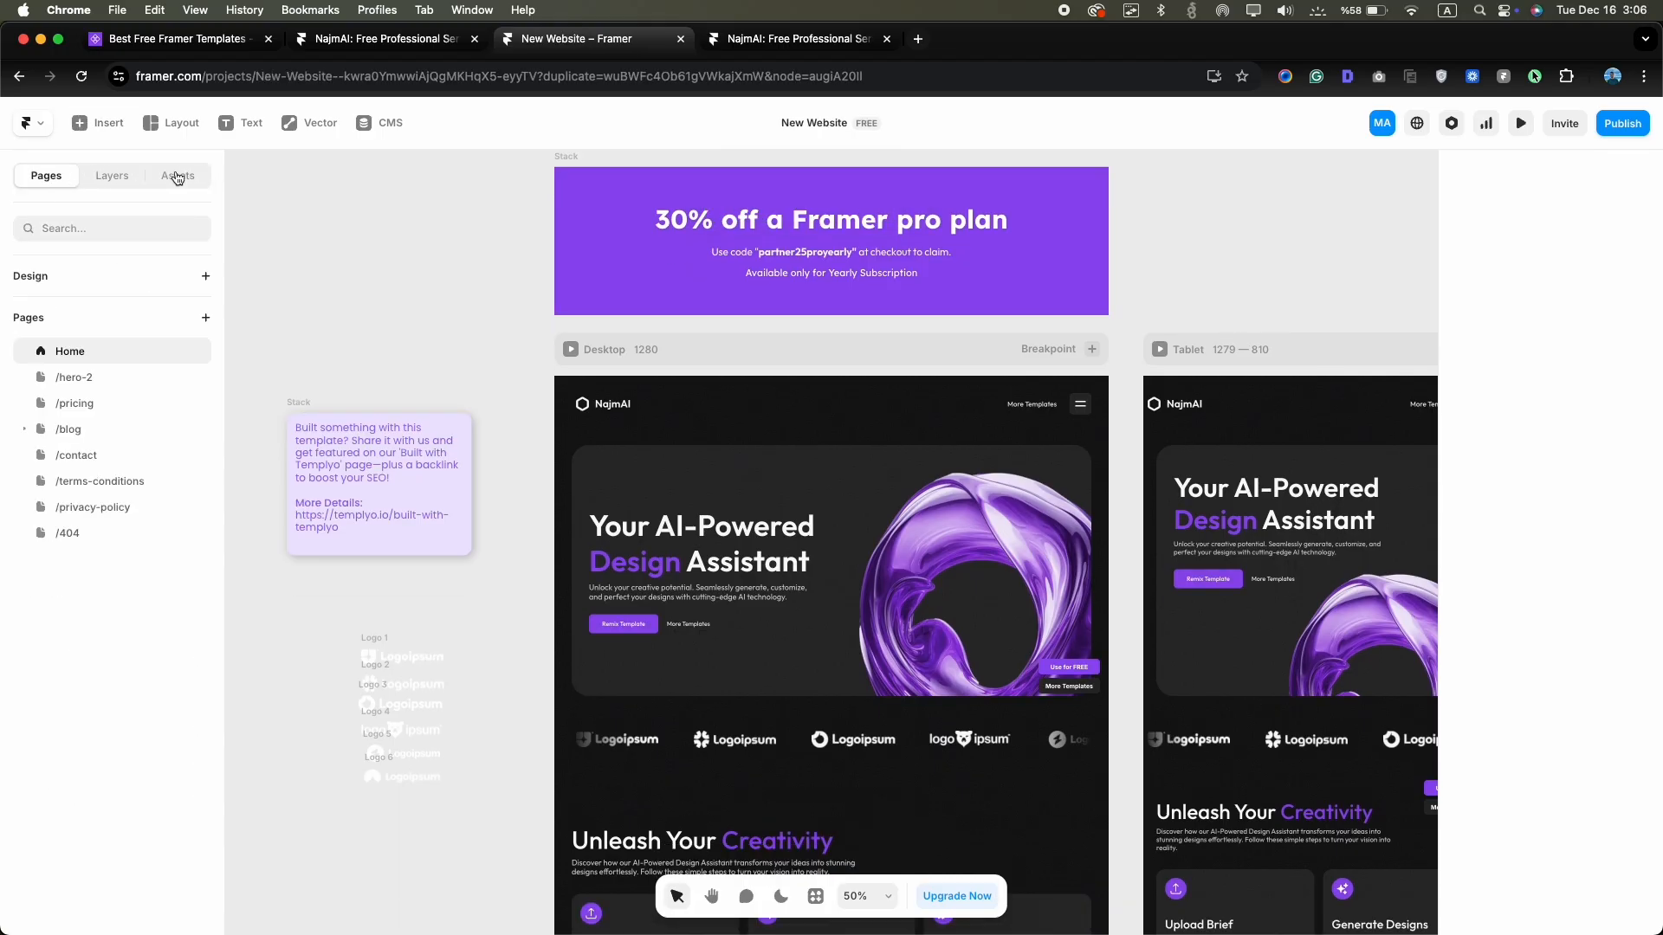
# Look through the hero-2, pricing, blog and contact pages and return to the Home page
pyautogui.click(81, 381)
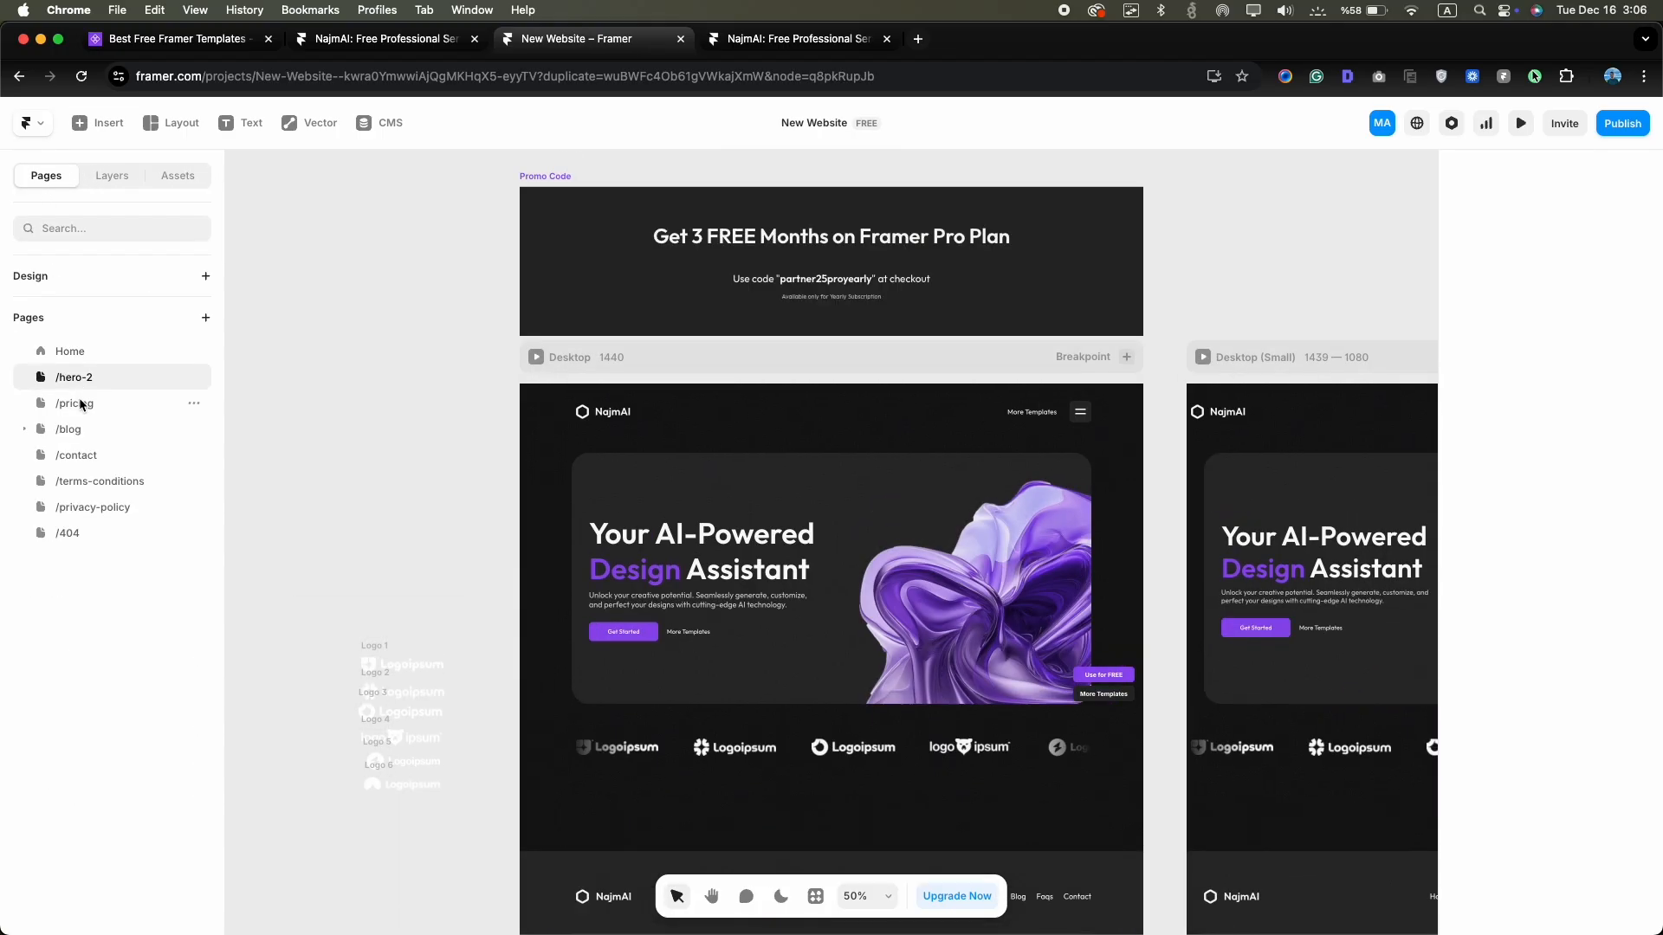
pyautogui.click(76, 402)
pyautogui.click(78, 429)
pyautogui.click(78, 456)
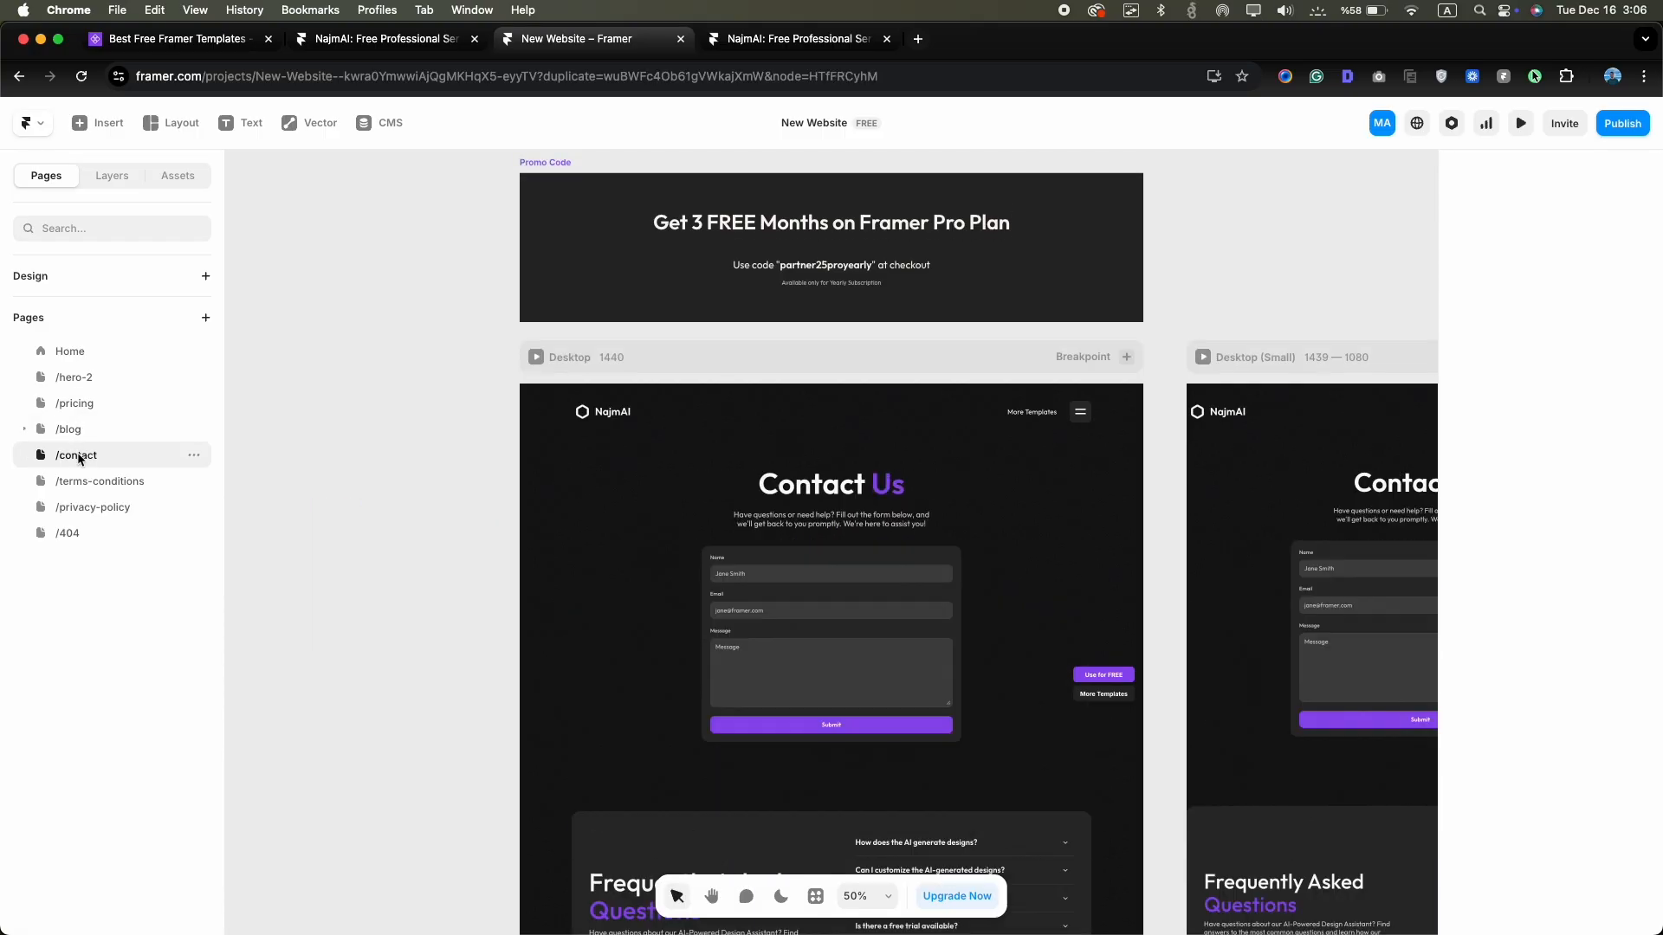
pyautogui.click(85, 351)
# Examine the Home page's layers and its Desktop, Tablet and Phone breakpoints
pyautogui.click(111, 175)
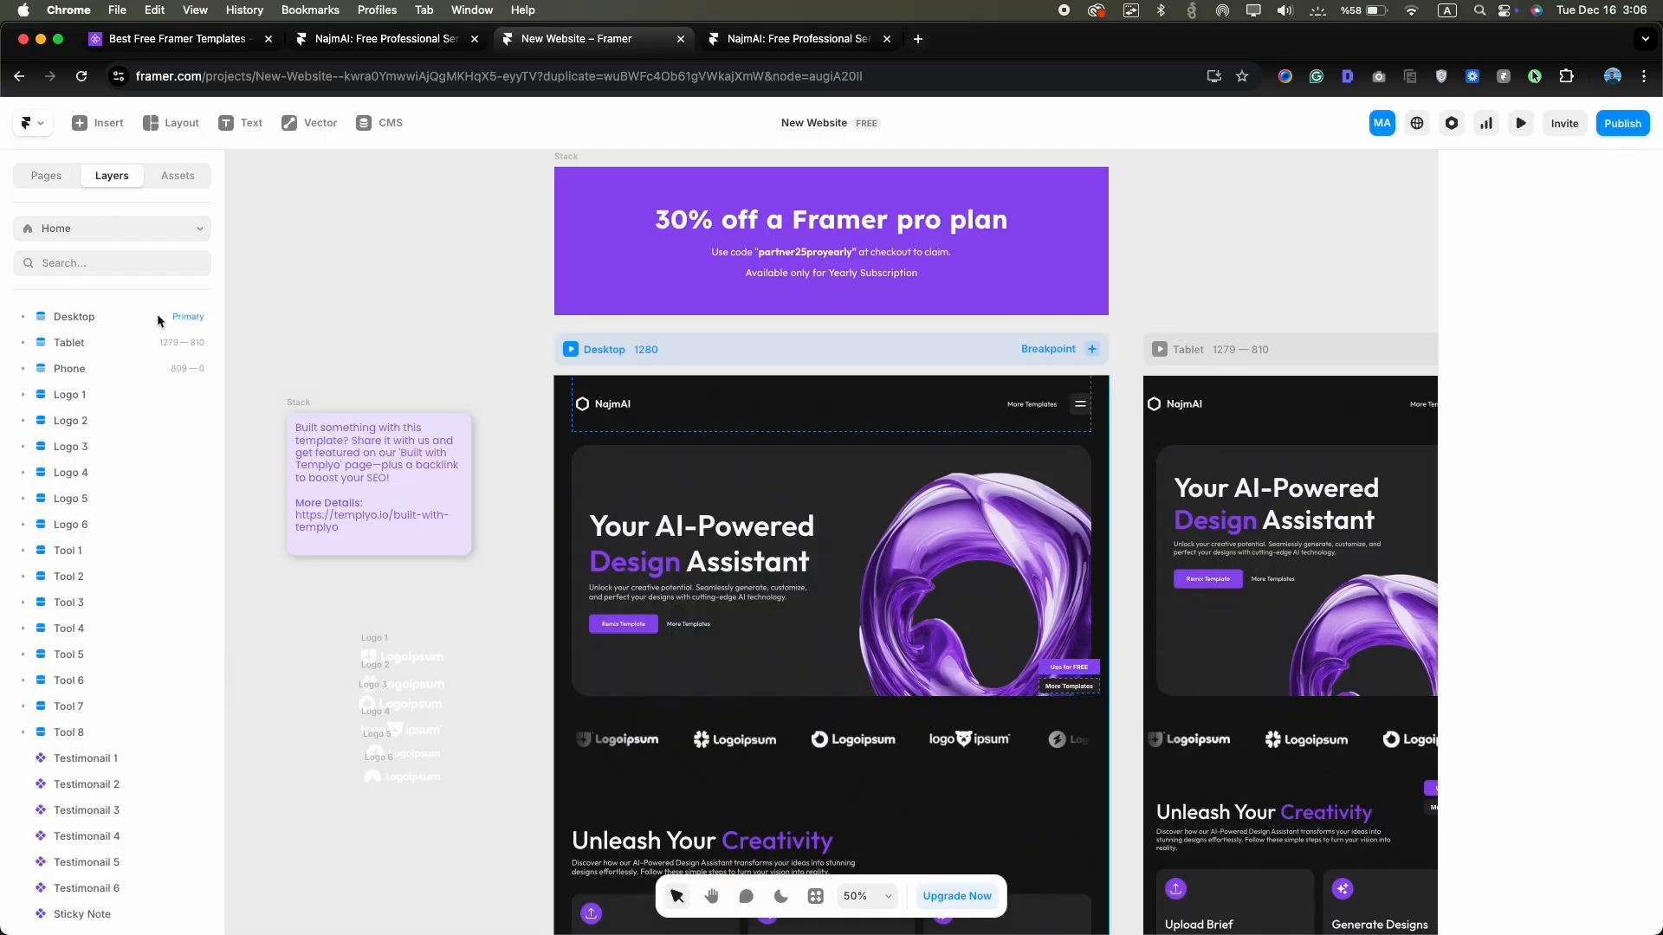
pyautogui.scroll(-2, 538, 416)
pyautogui.hscroll(2, 538, 422)
pyautogui.click(595, 350)
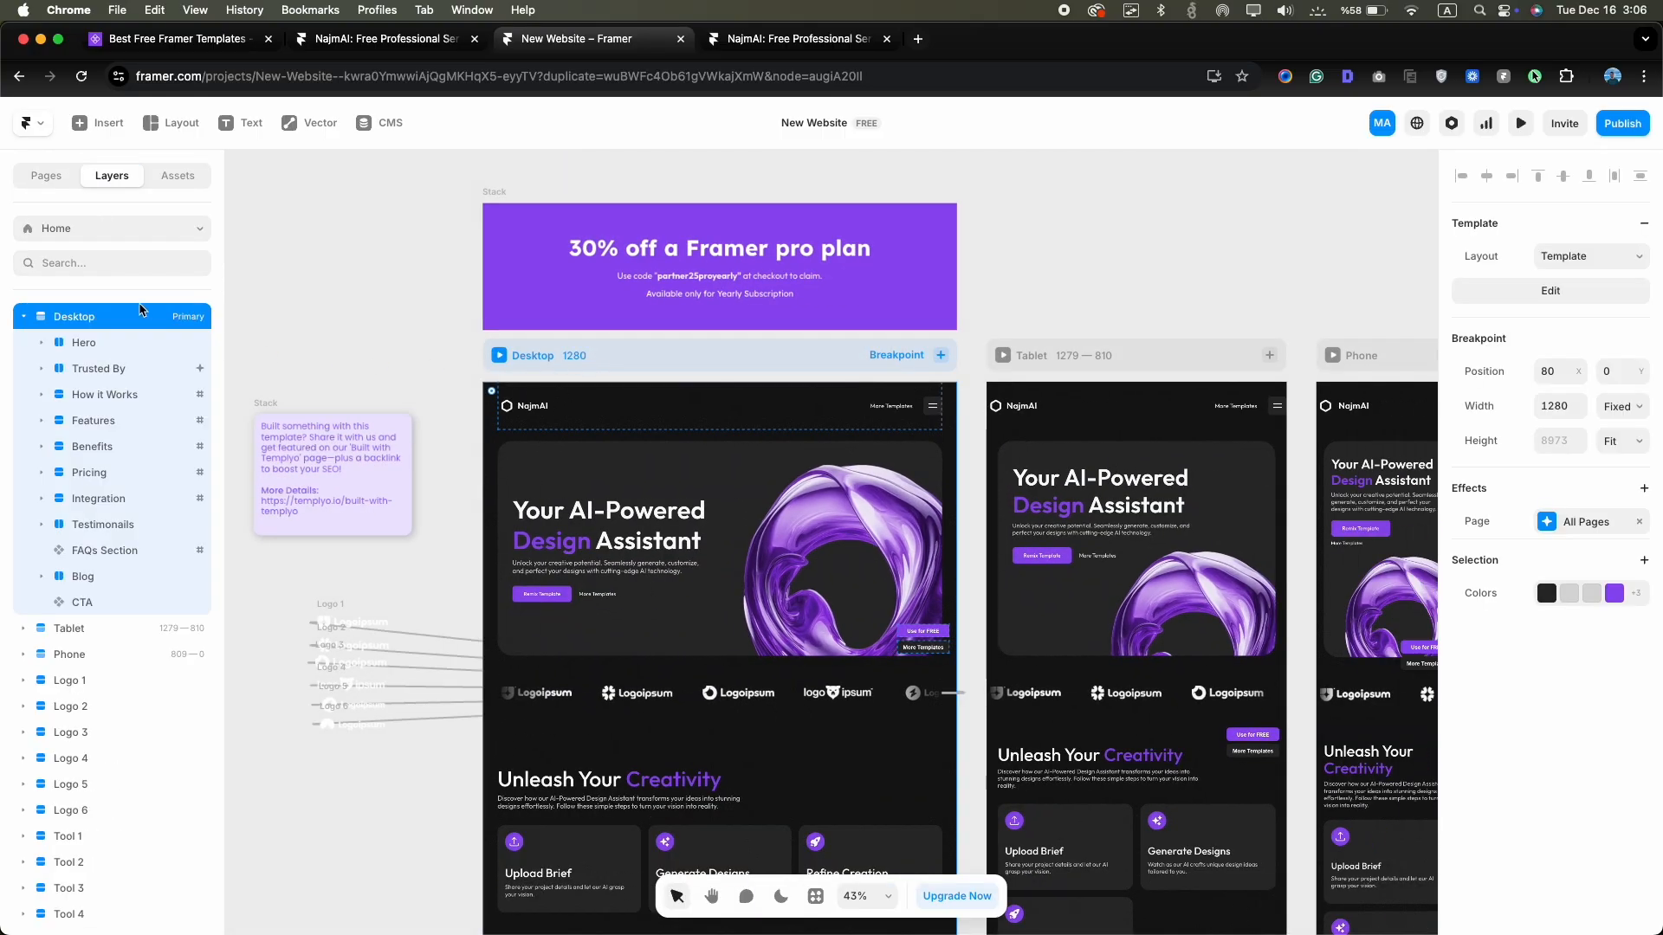
pyautogui.hscroll(6, 682, 424)
pyautogui.hscroll(3, 683, 425)
pyautogui.click(674, 369)
pyautogui.click(899, 366)
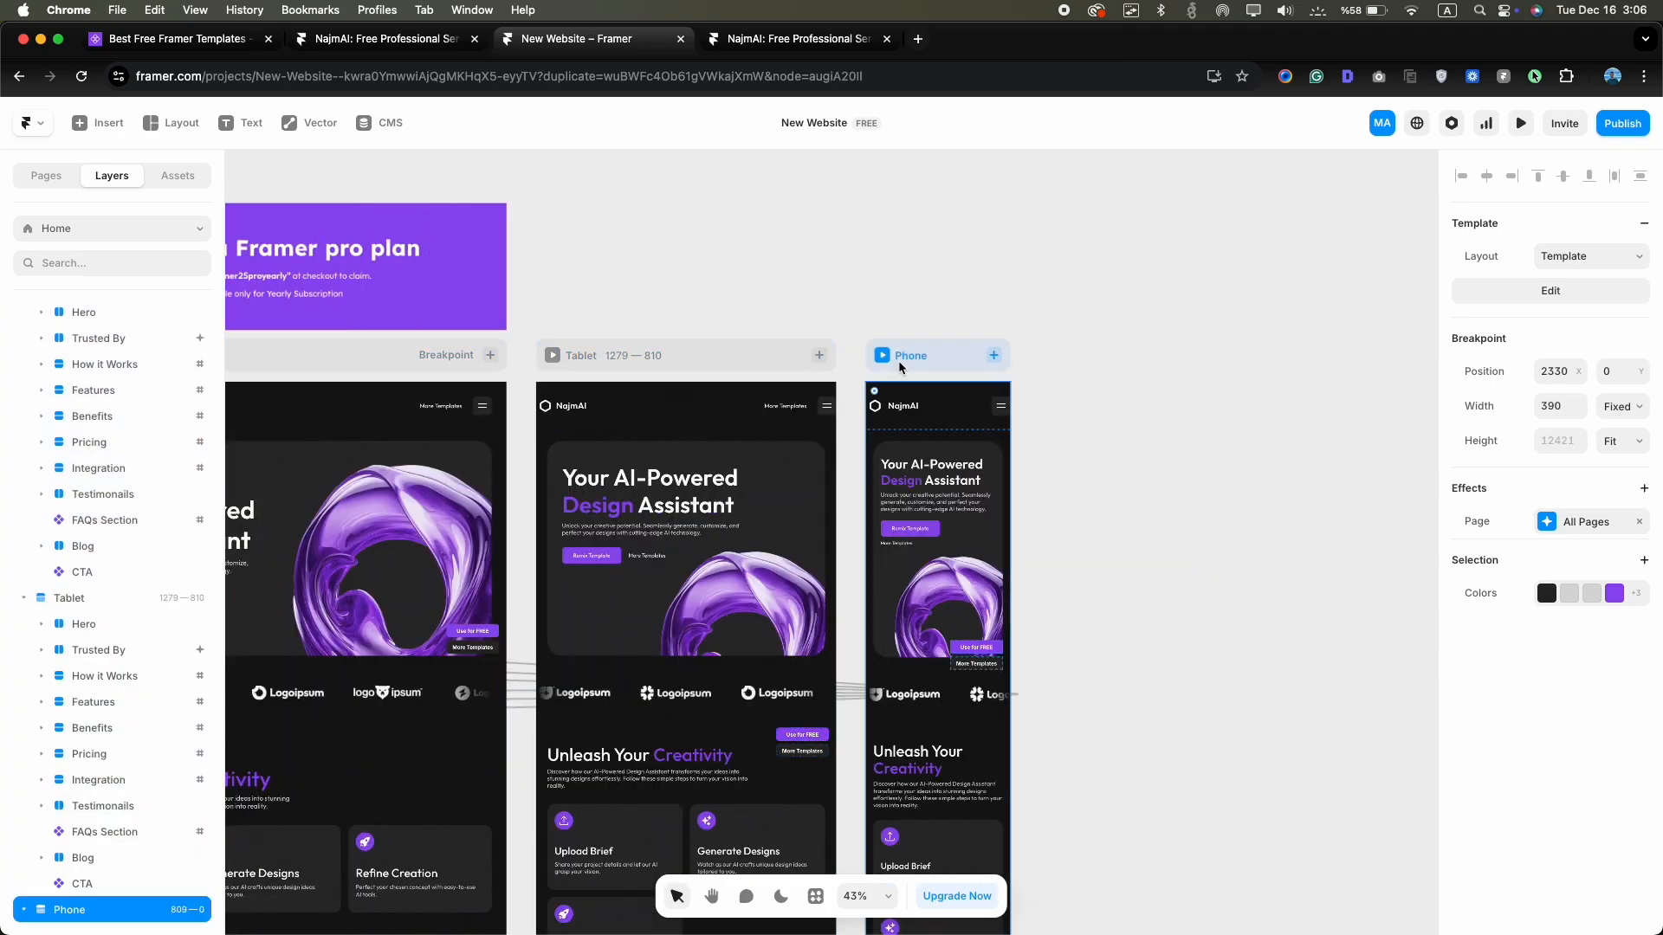
pyautogui.hscroll(-4, 898, 389)
# Review the project's components and its text, link and color styles, including the Heading 1 and Heading 2 settings
pyautogui.click(178, 175)
pyautogui.click(23, 386)
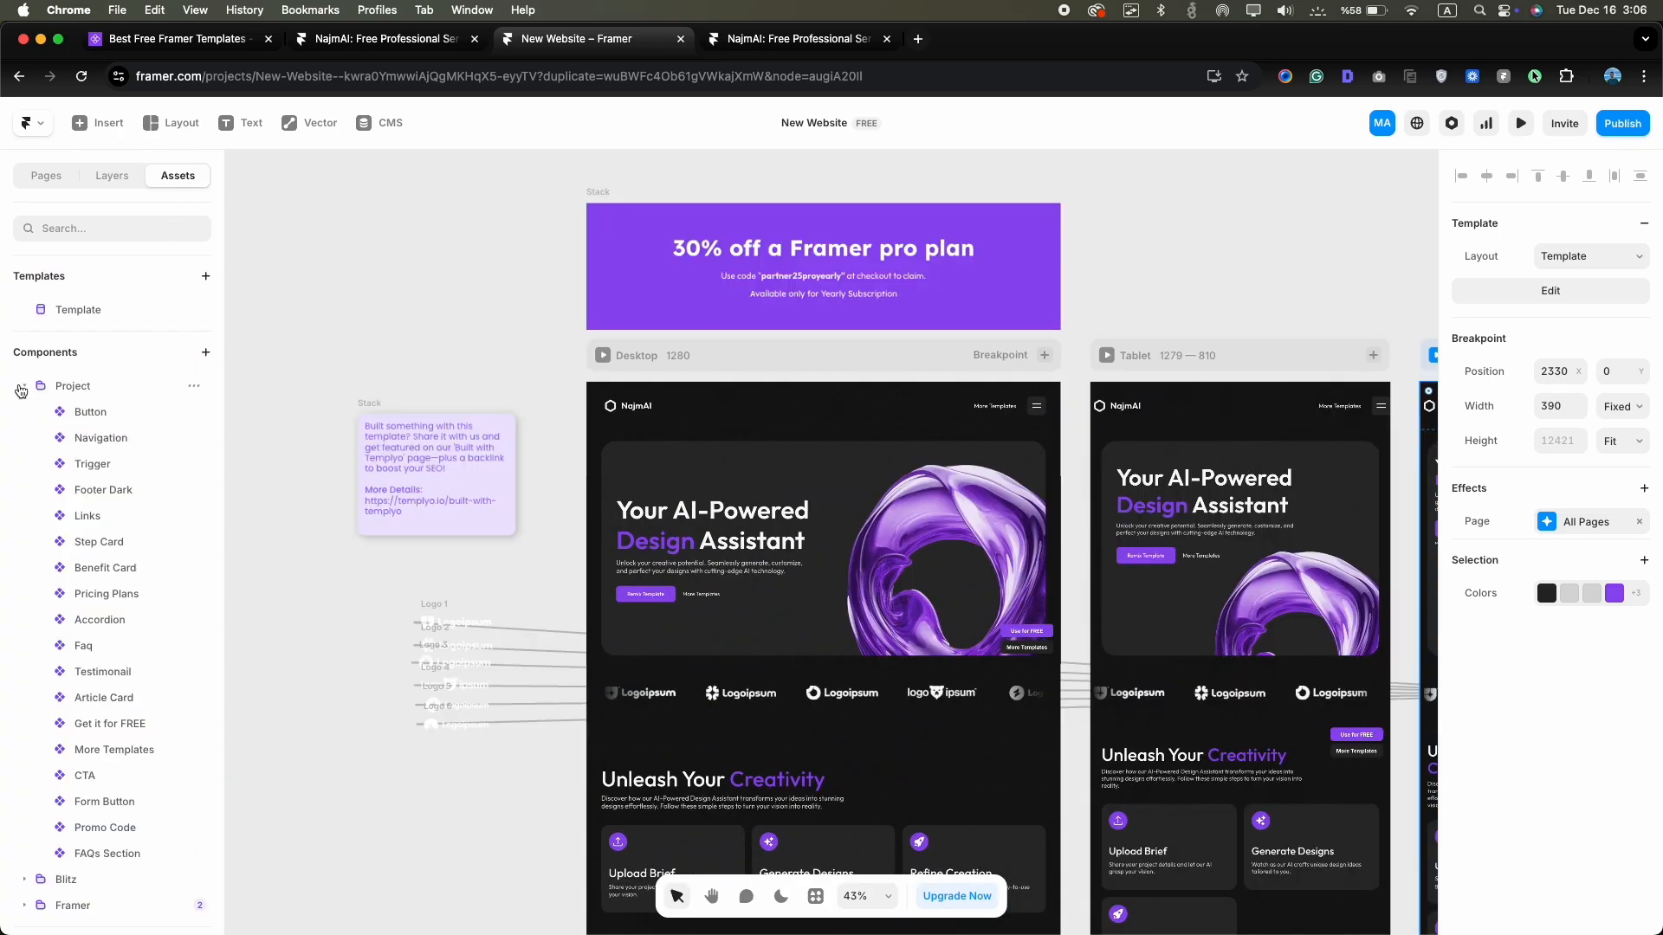
pyautogui.click(21, 389)
pyautogui.click(23, 515)
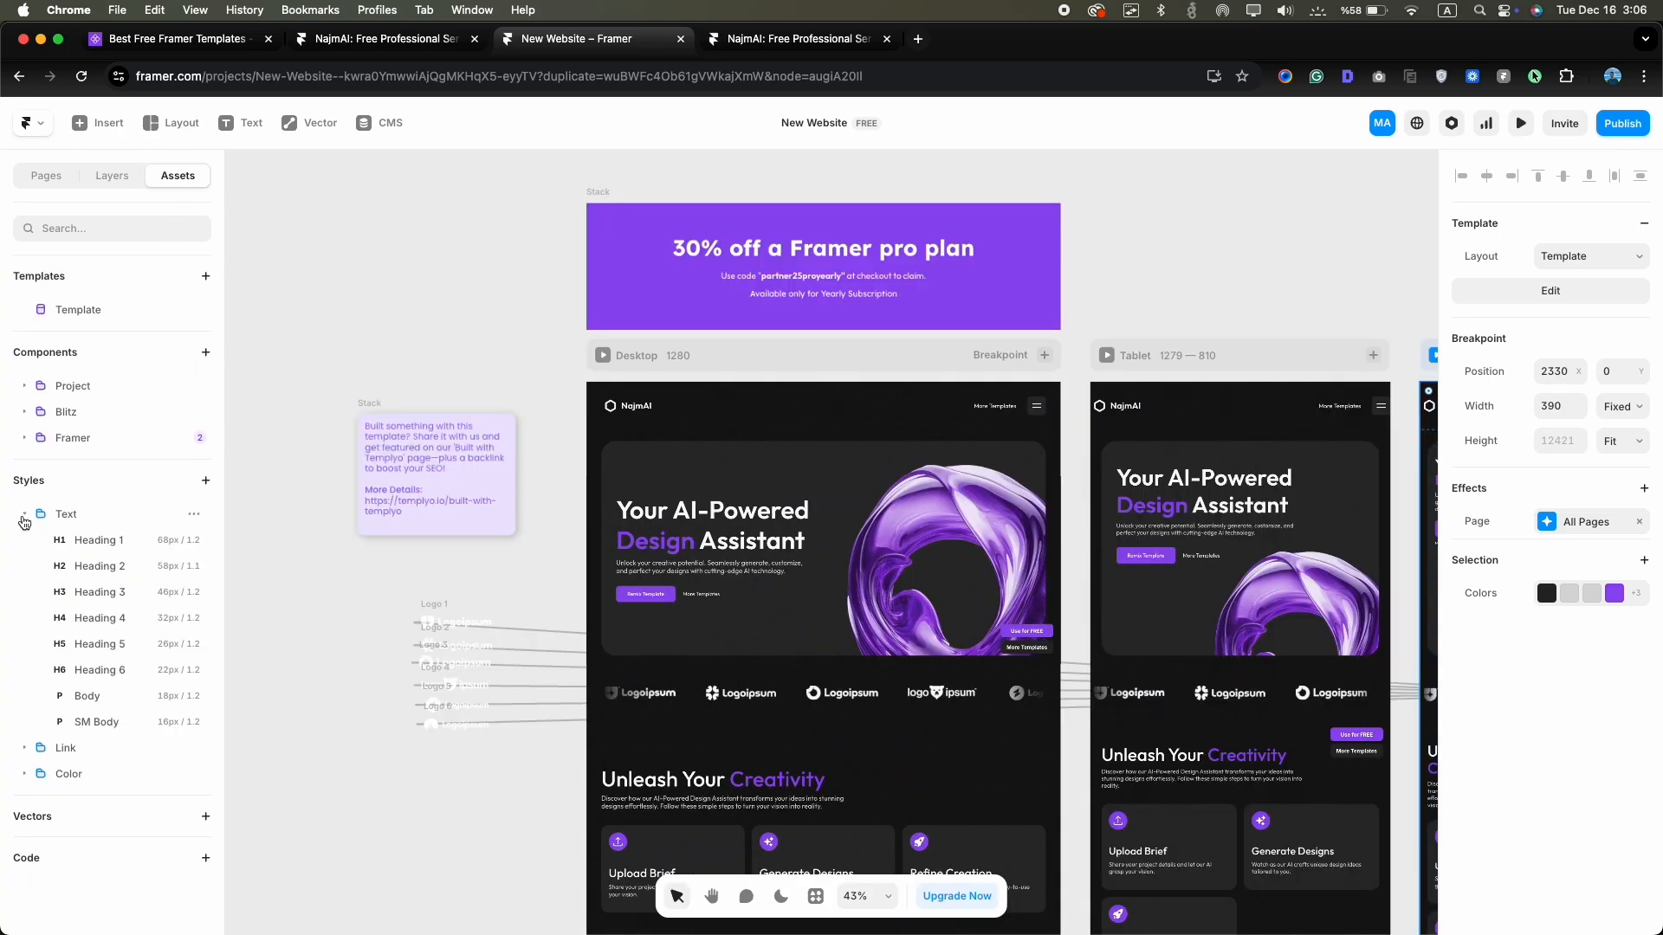
pyautogui.click(25, 749)
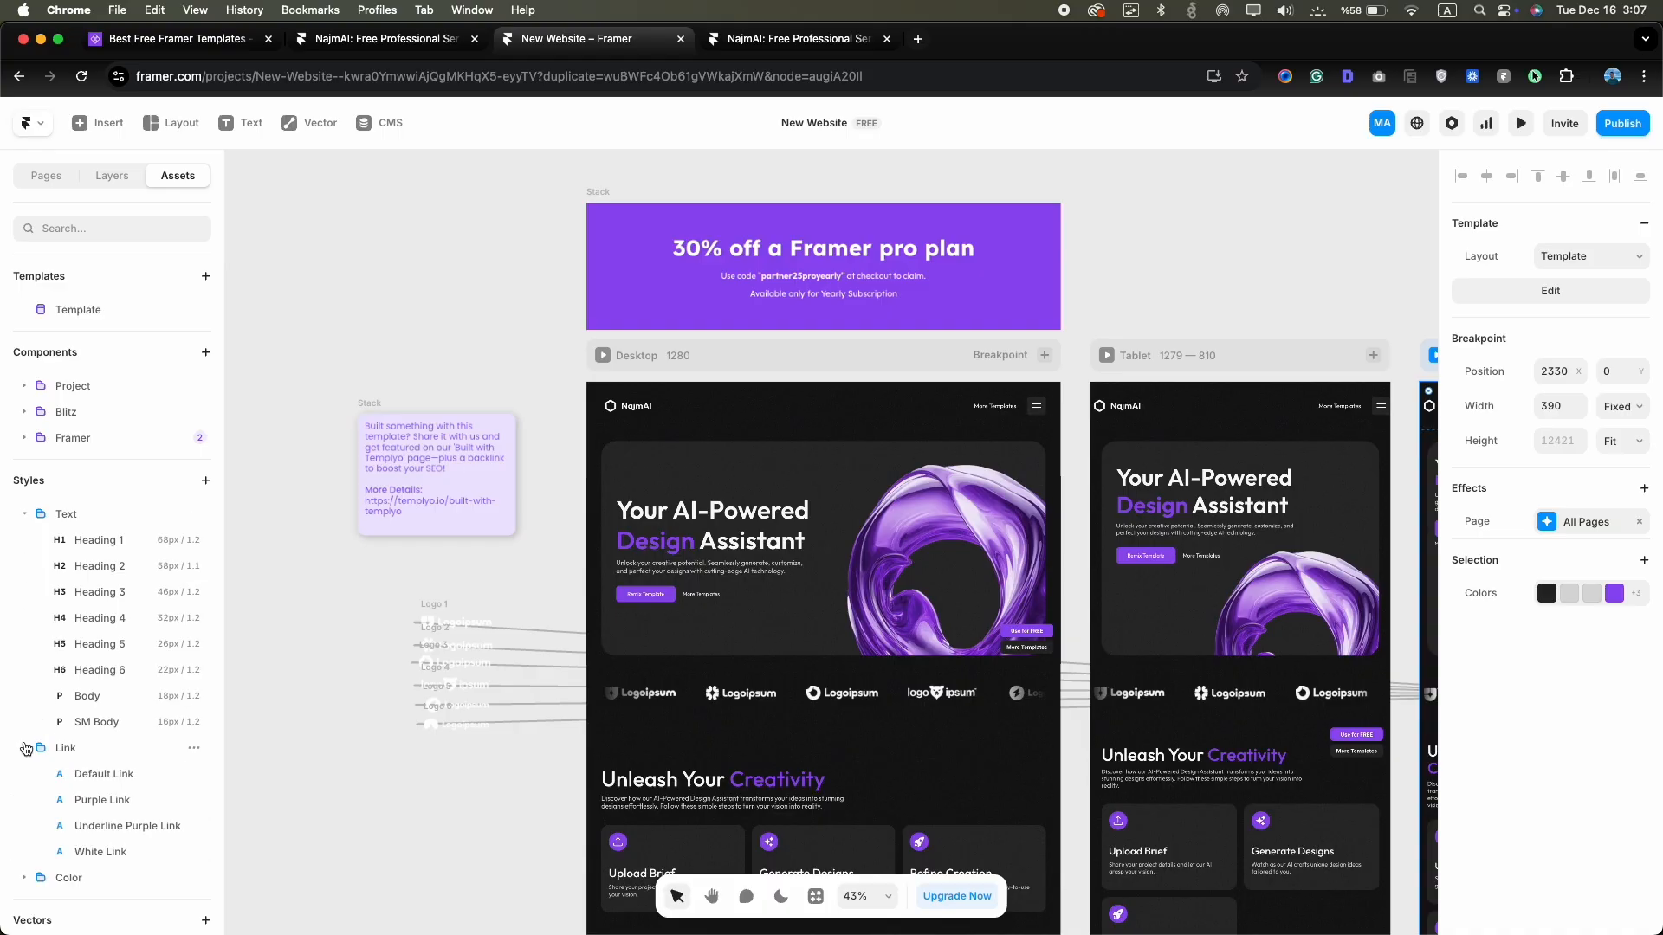
pyautogui.click(24, 879)
pyautogui.scroll(-3, 28, 884)
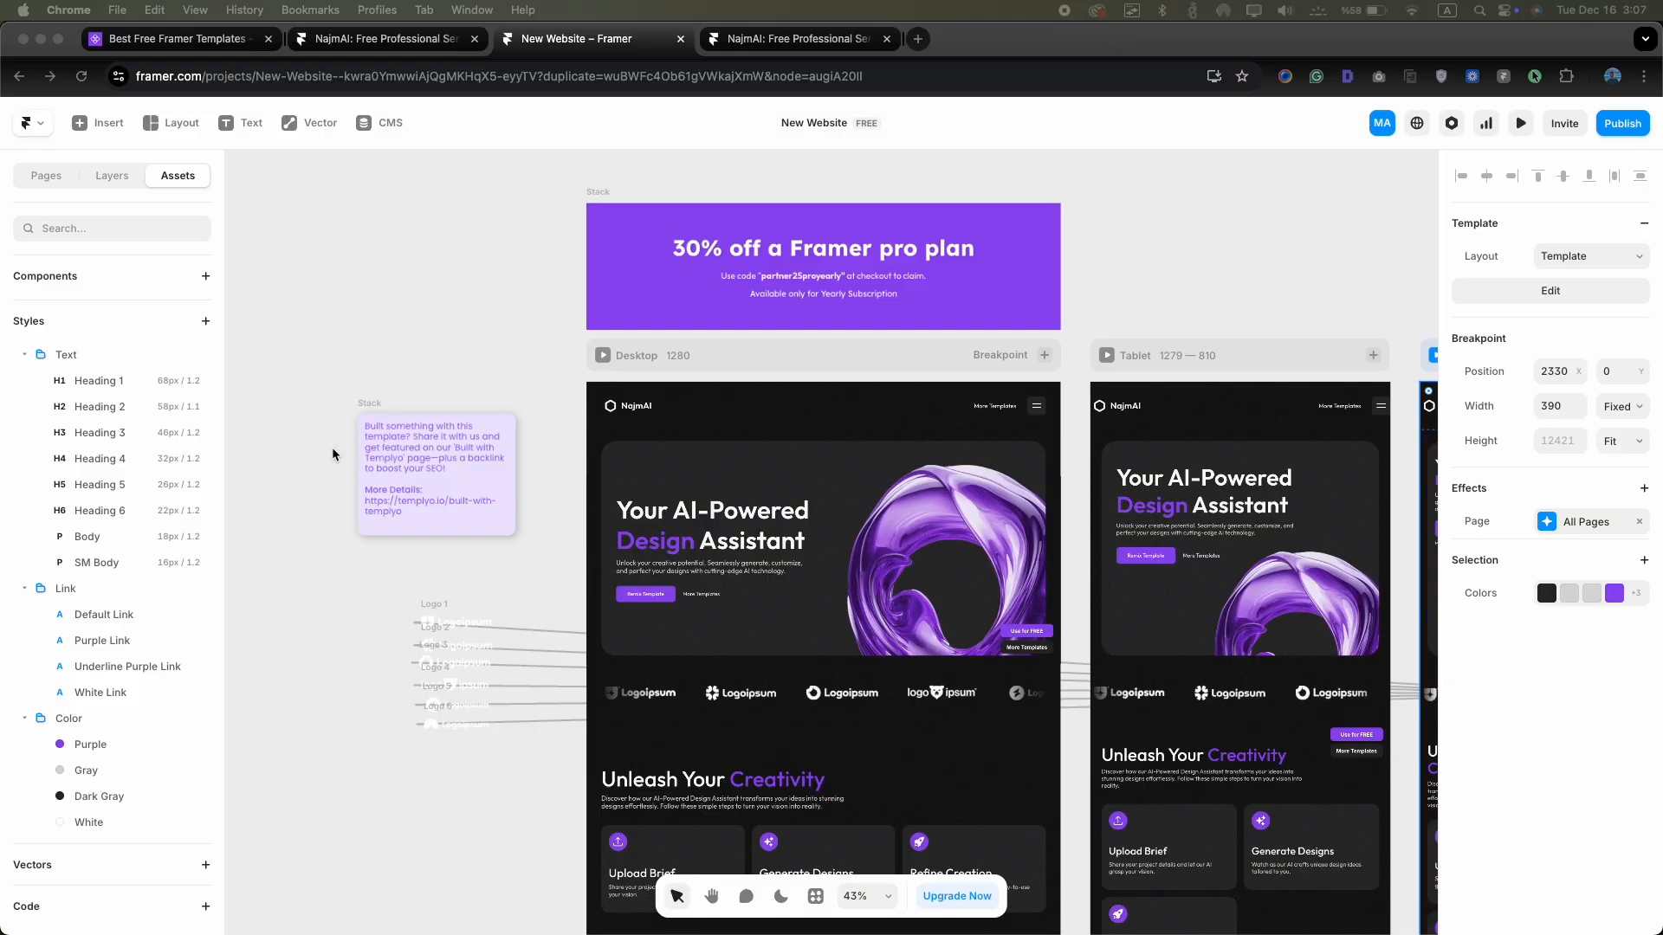
pyautogui.click(109, 381)
pyautogui.click(107, 402)
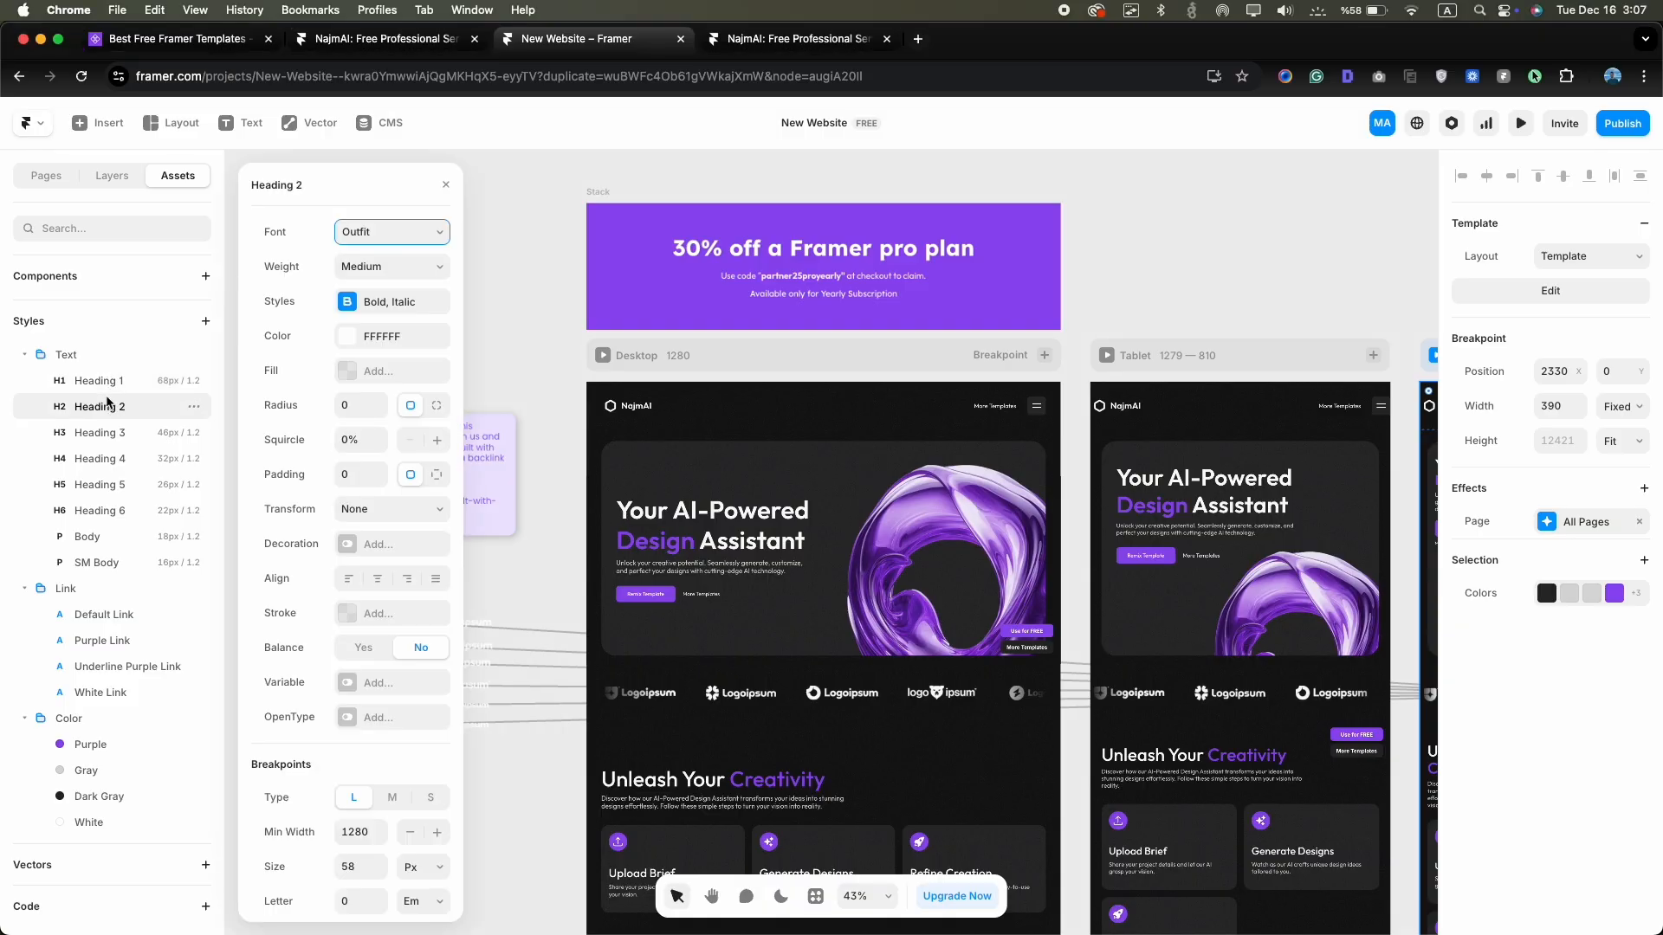
# Change the Purple color style to hex F24B4B
pyautogui.click(93, 746)
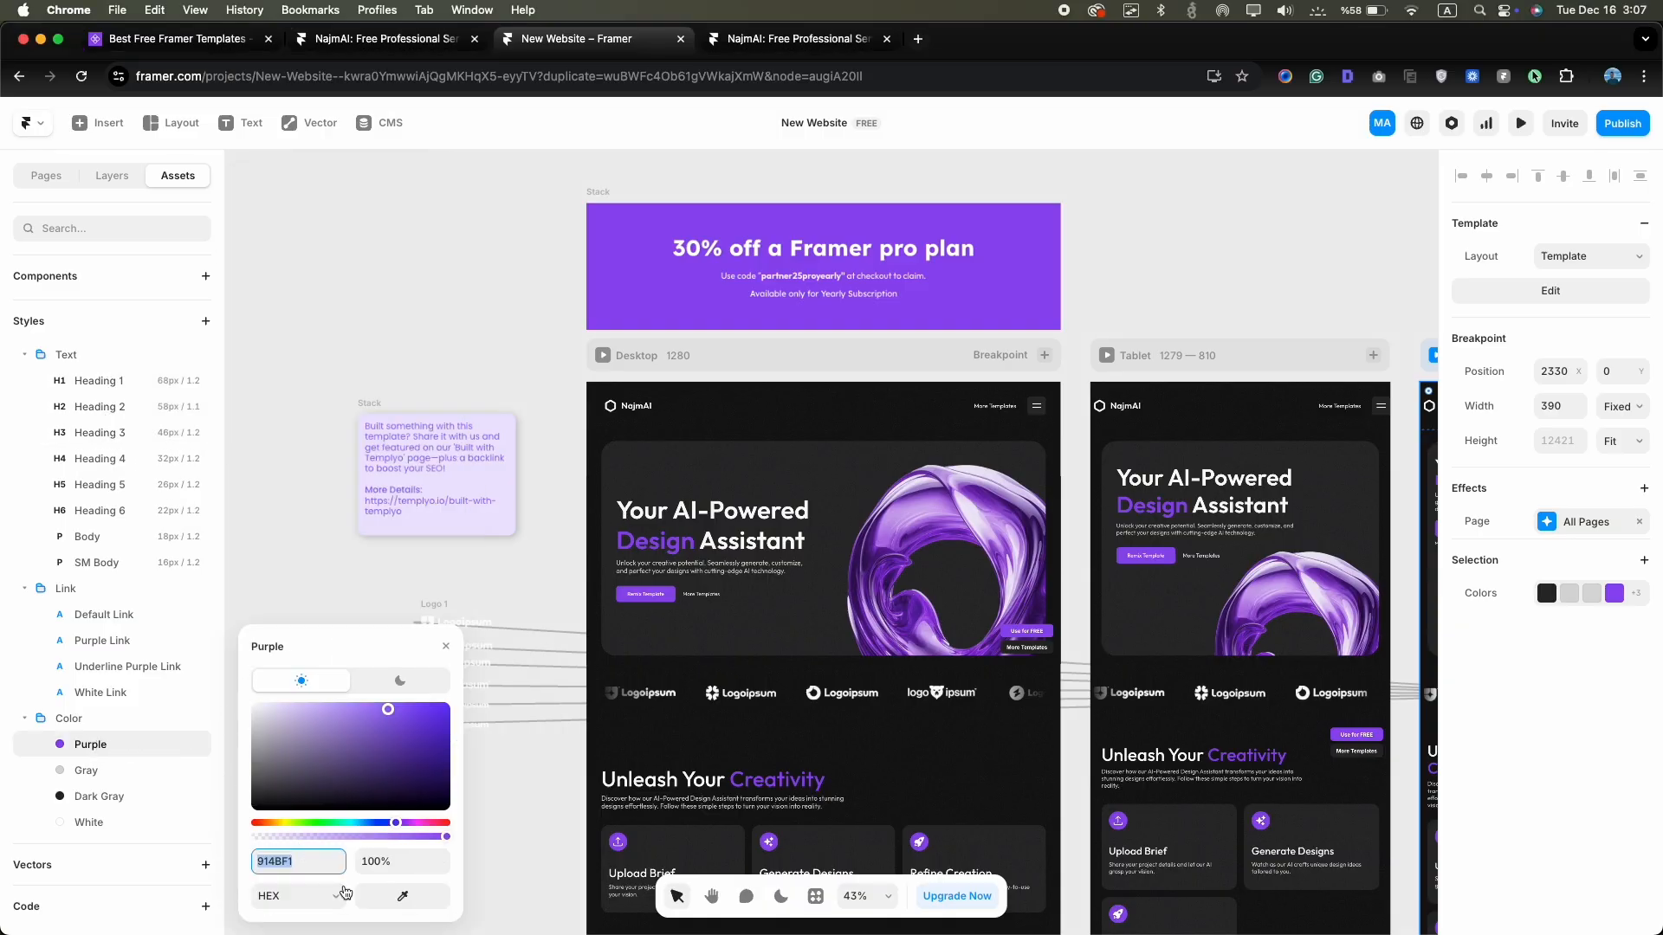
pyautogui.hotkey('ctrl', 'v')
pyautogui.press('Return')
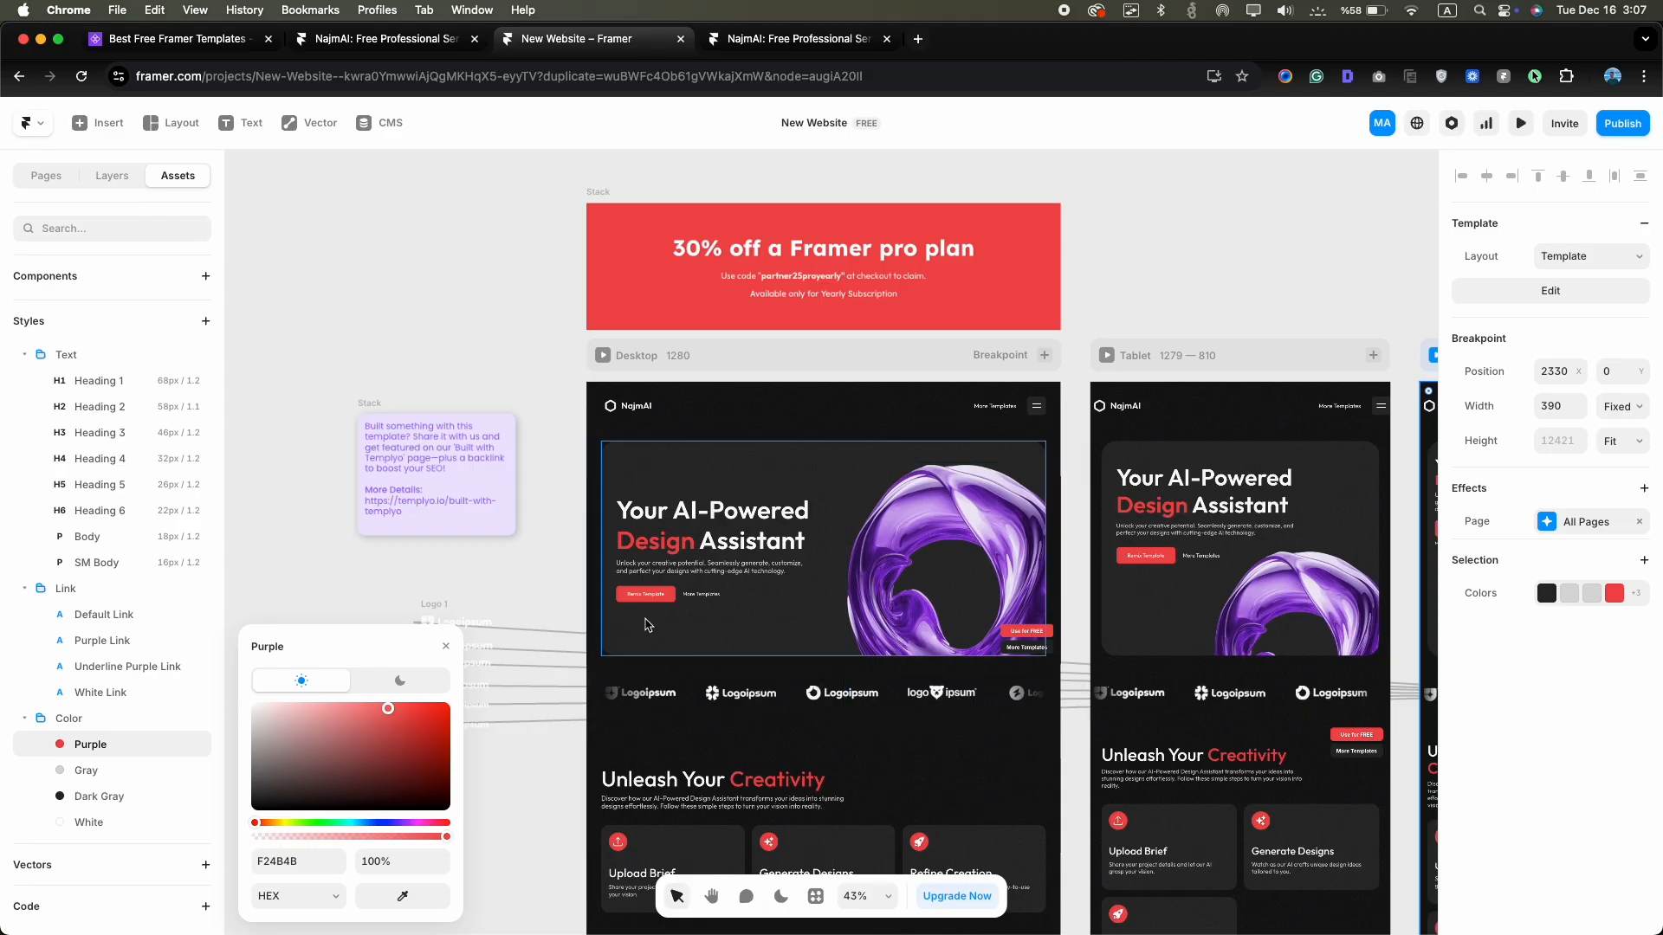
pyautogui.click(537, 624)
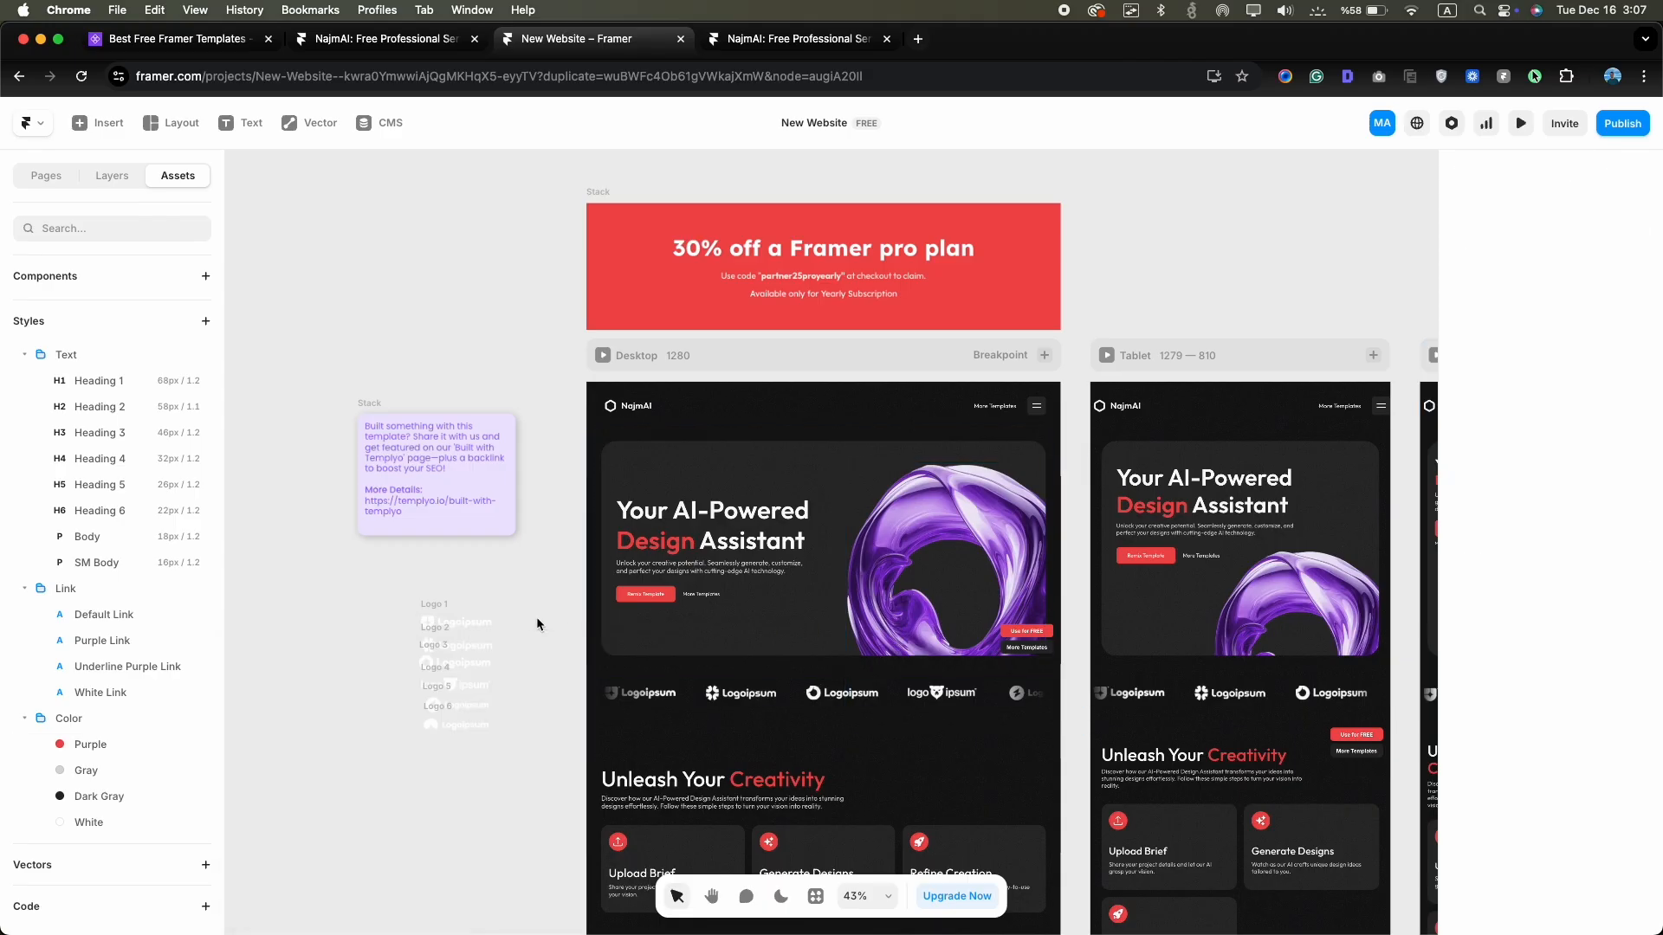
# Open the Navigation component inside the Home page's layout template for editing
pyautogui.scroll(3, 811, 520)
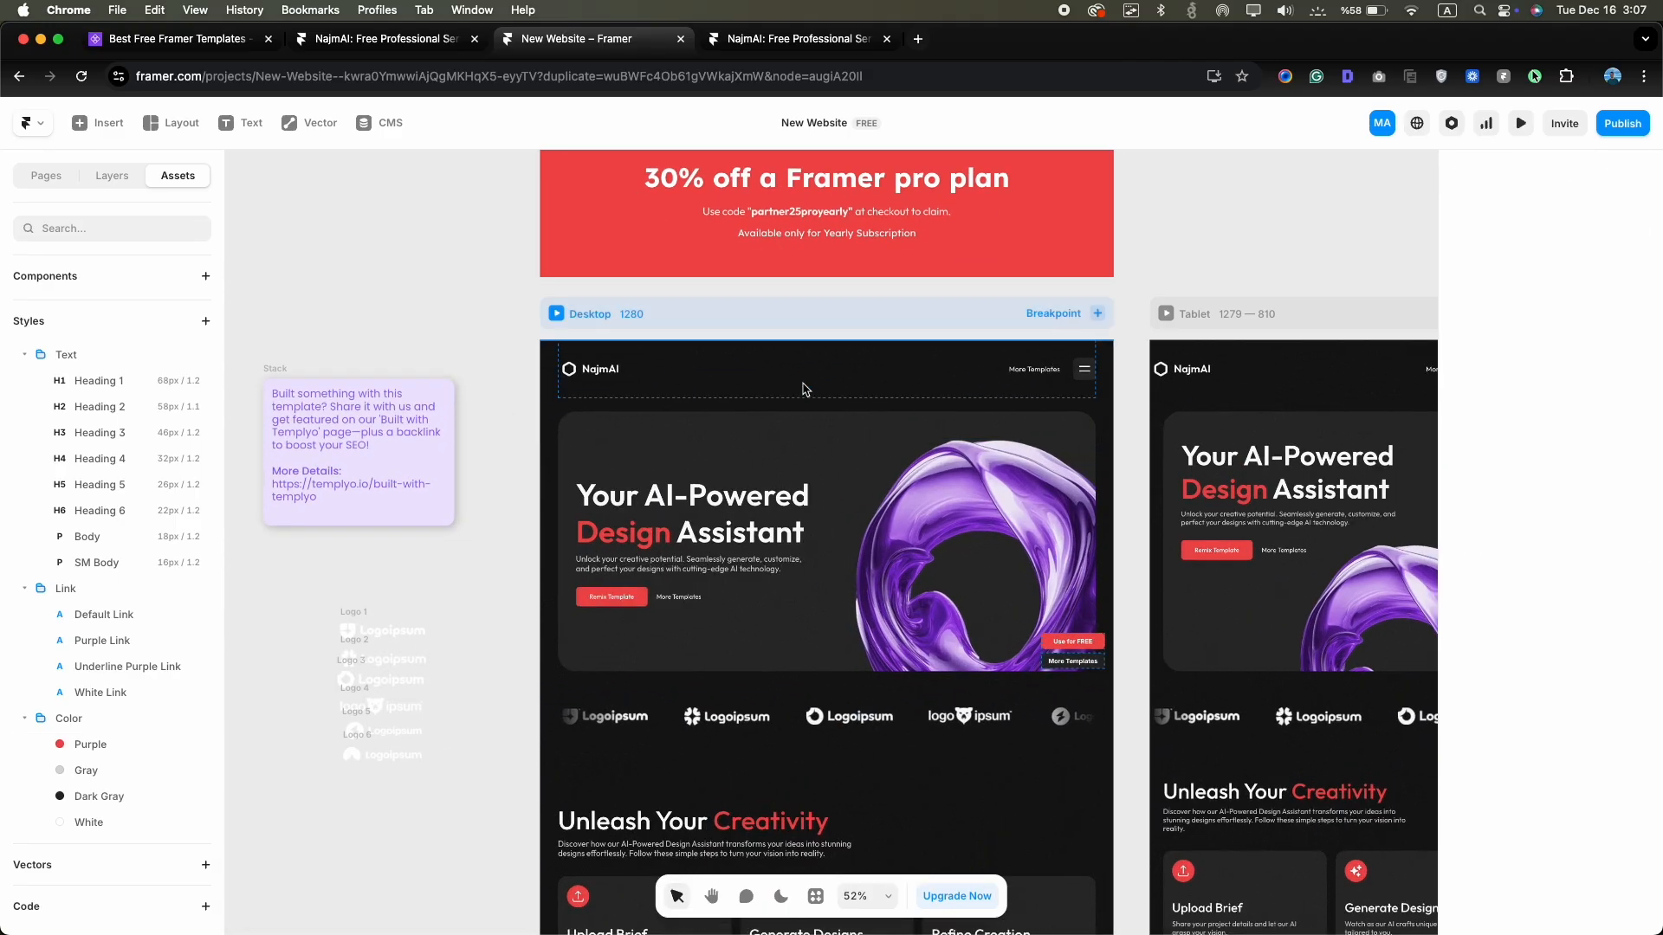
pyautogui.click(804, 389)
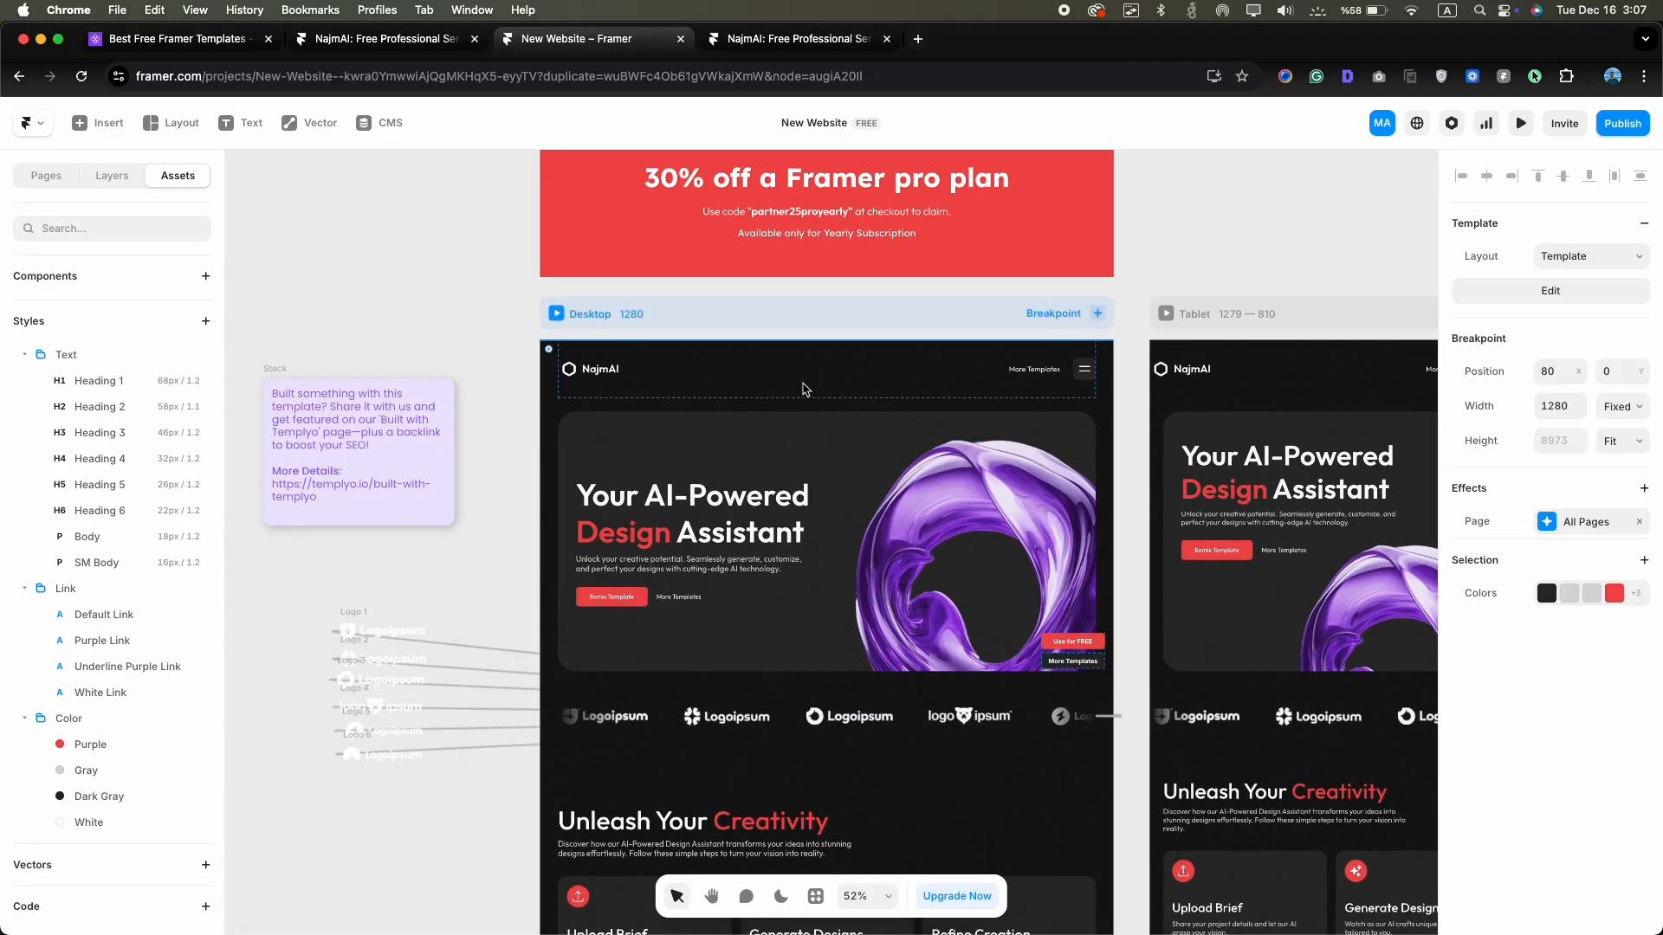
pyautogui.click(98, 177)
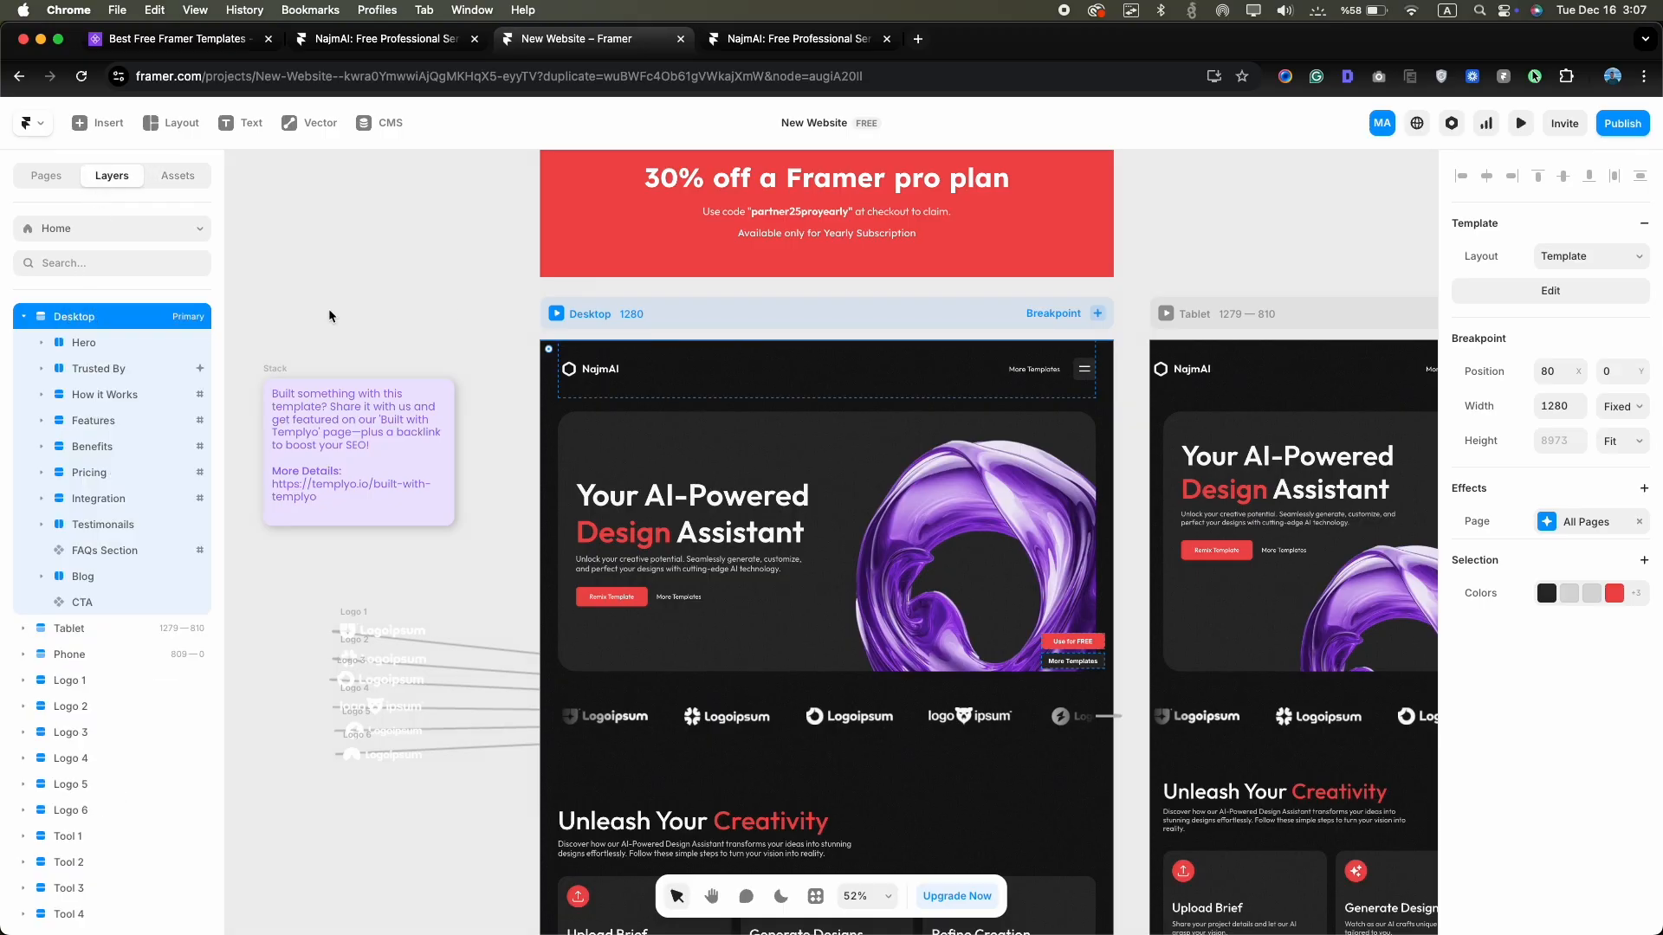
pyautogui.click(1520, 293)
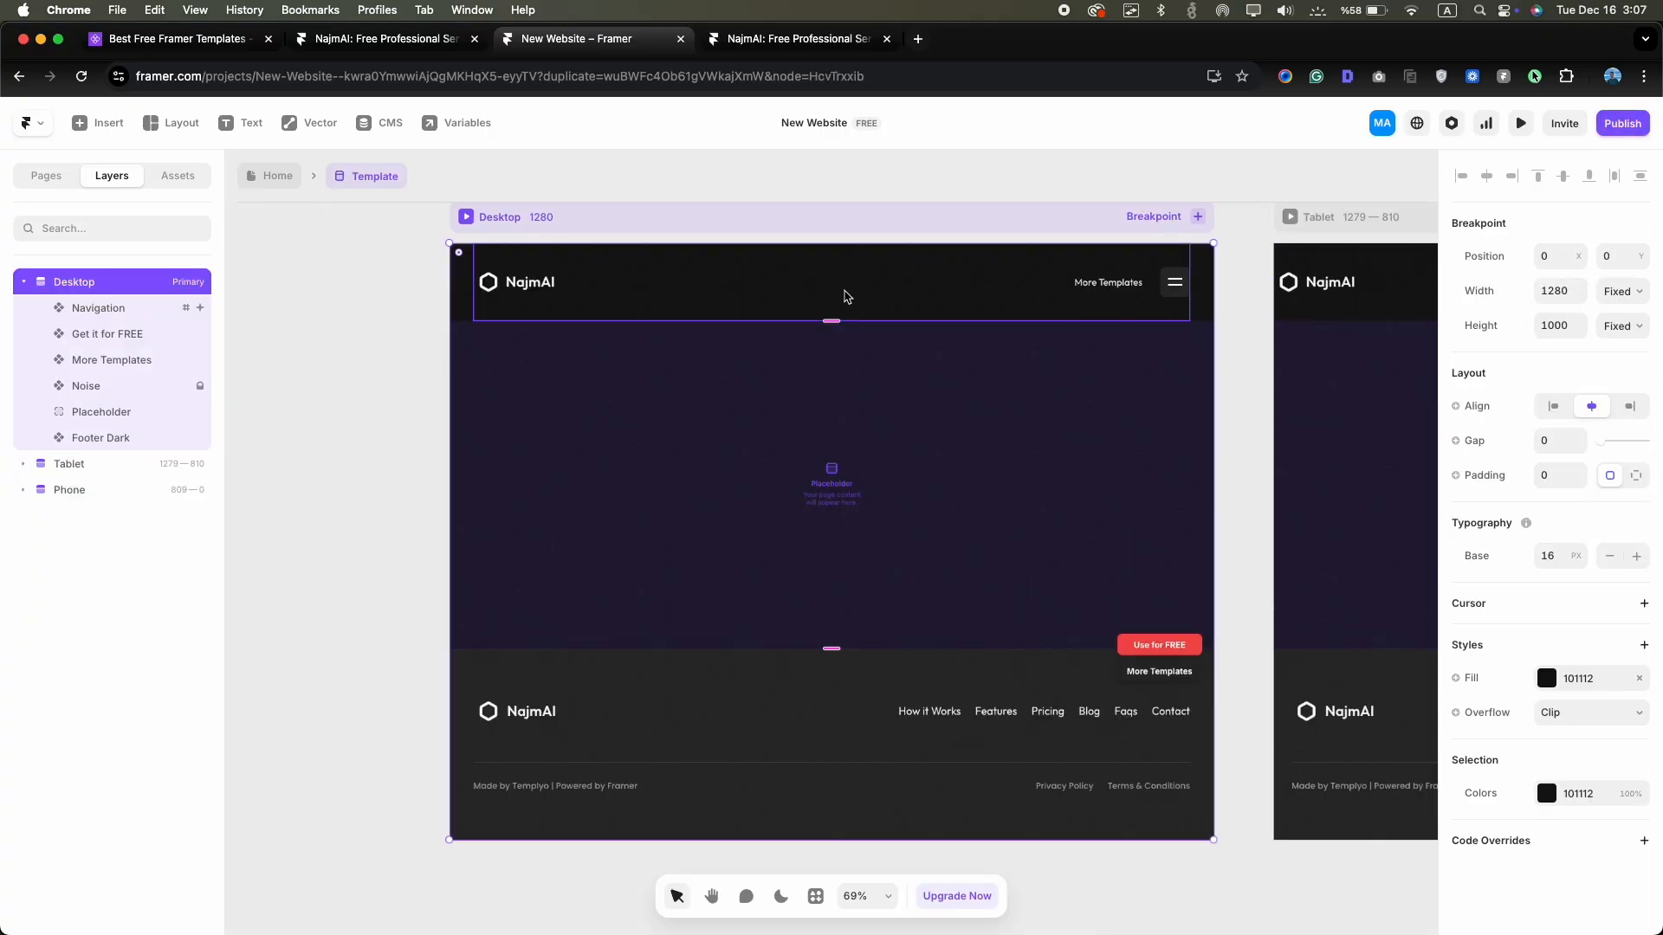
pyautogui.doubleClick(802, 290)
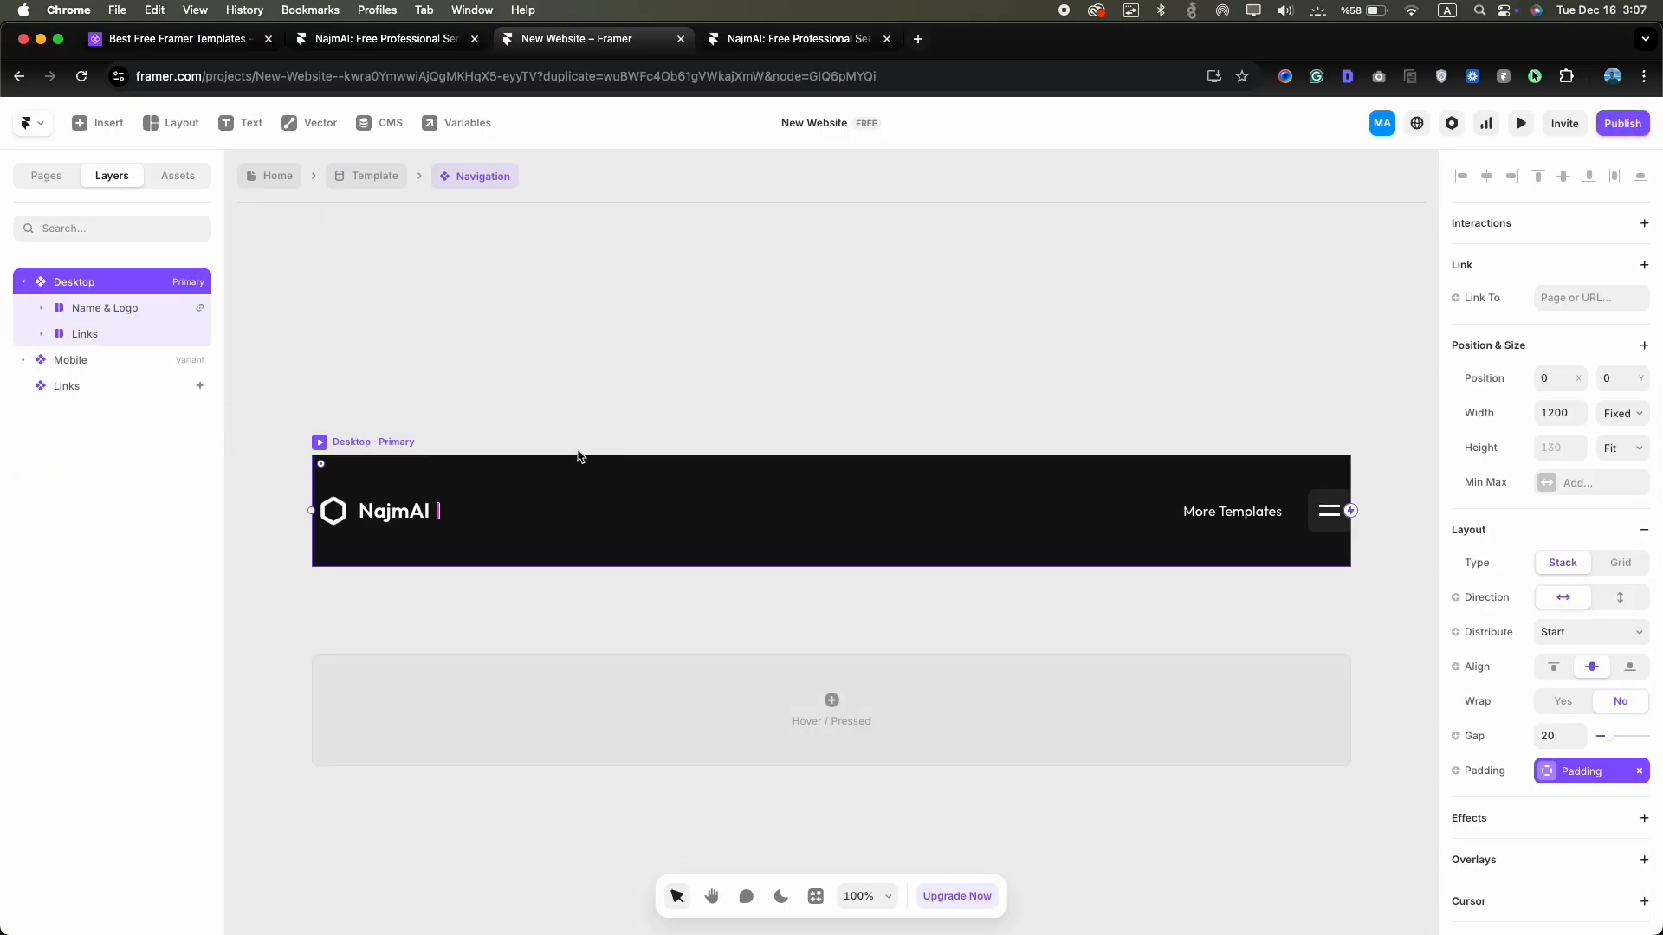
# Replace the brand name in the desktop navigation bar with "New Title"
pyautogui.click(398, 518)
pyautogui.doubleClick(396, 513)
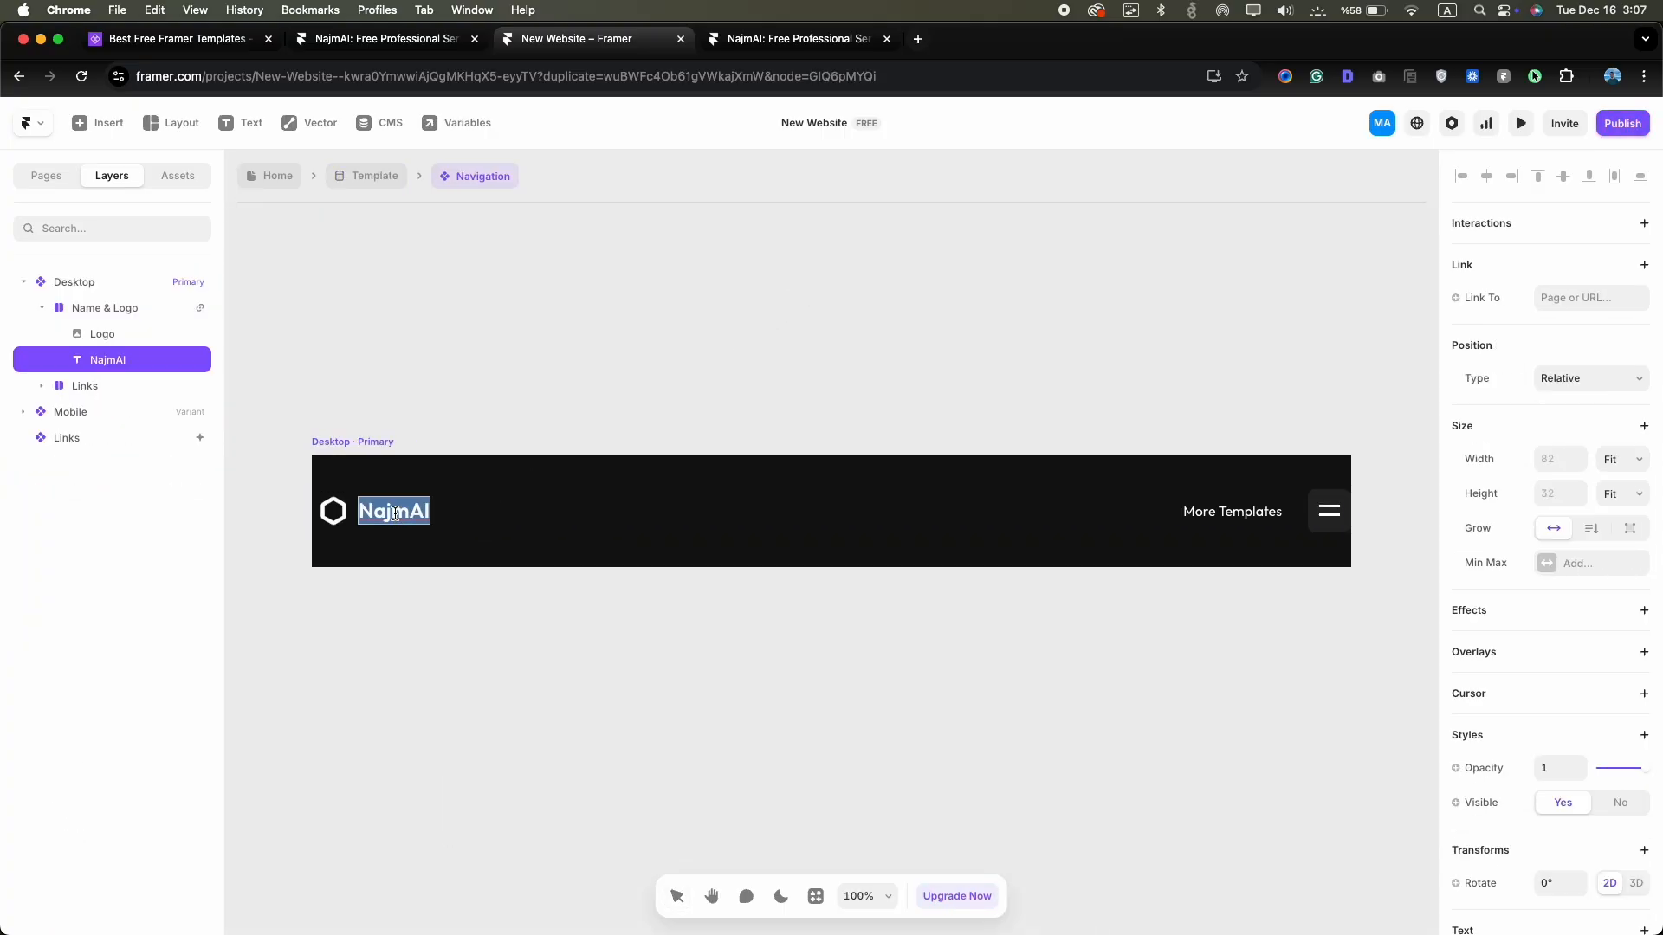
pyautogui.write('New Title')
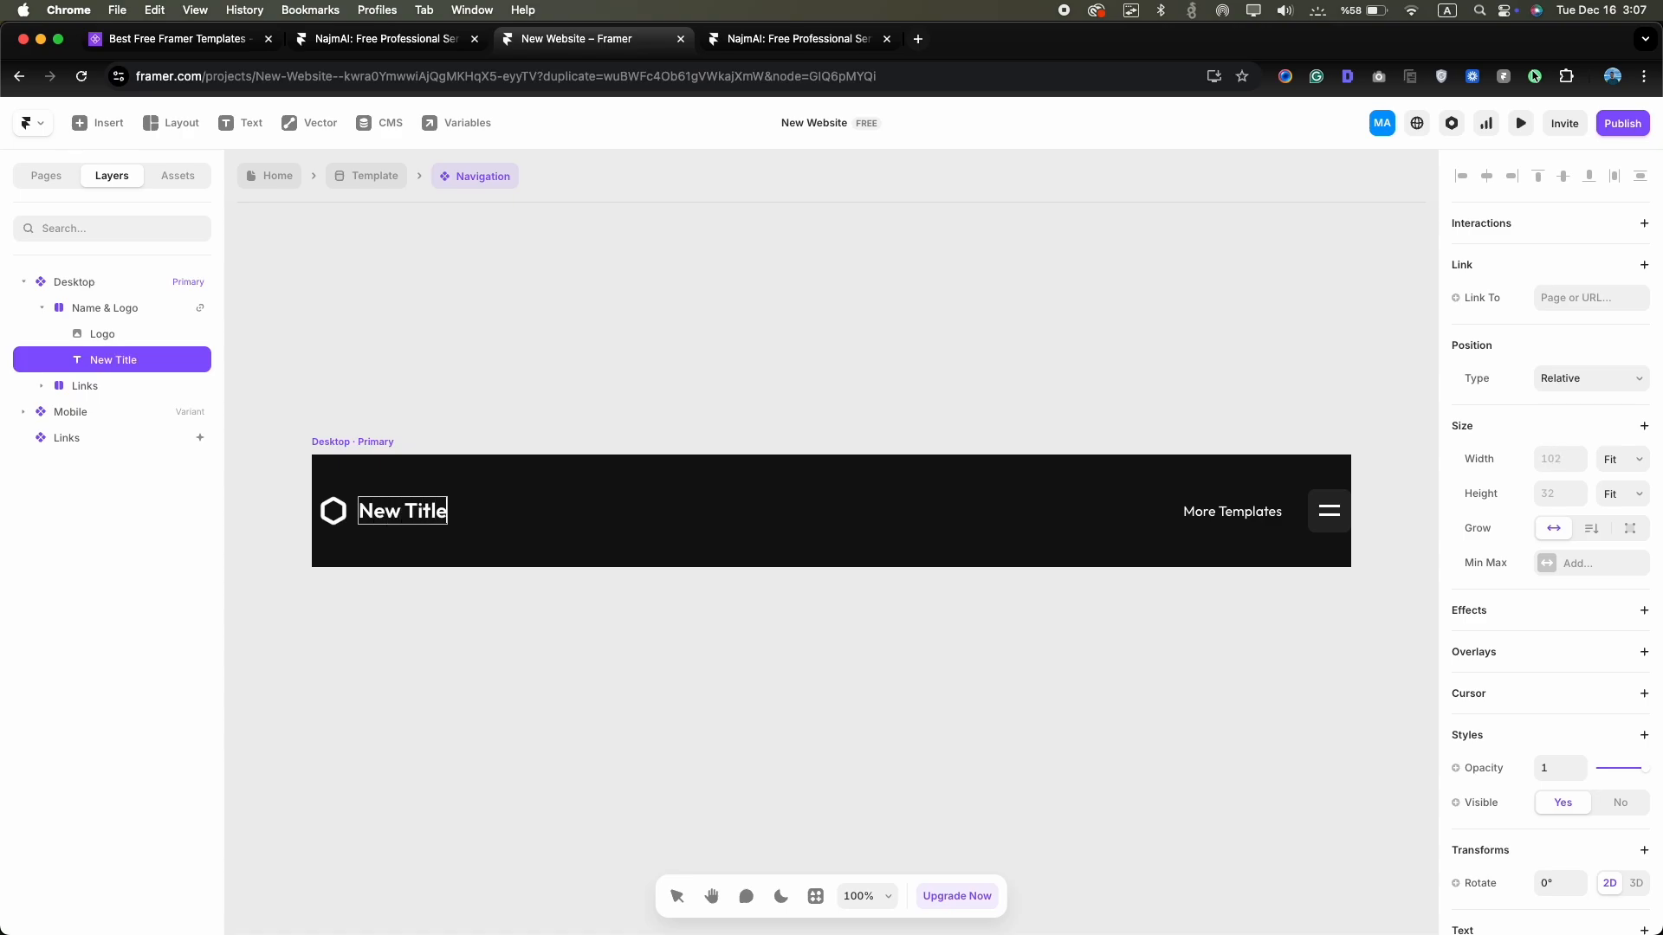
pyautogui.press('Escape')
# Change the font of the "New Title" text to Clash Grotesk
pyautogui.scroll(-8, 1550, 433)
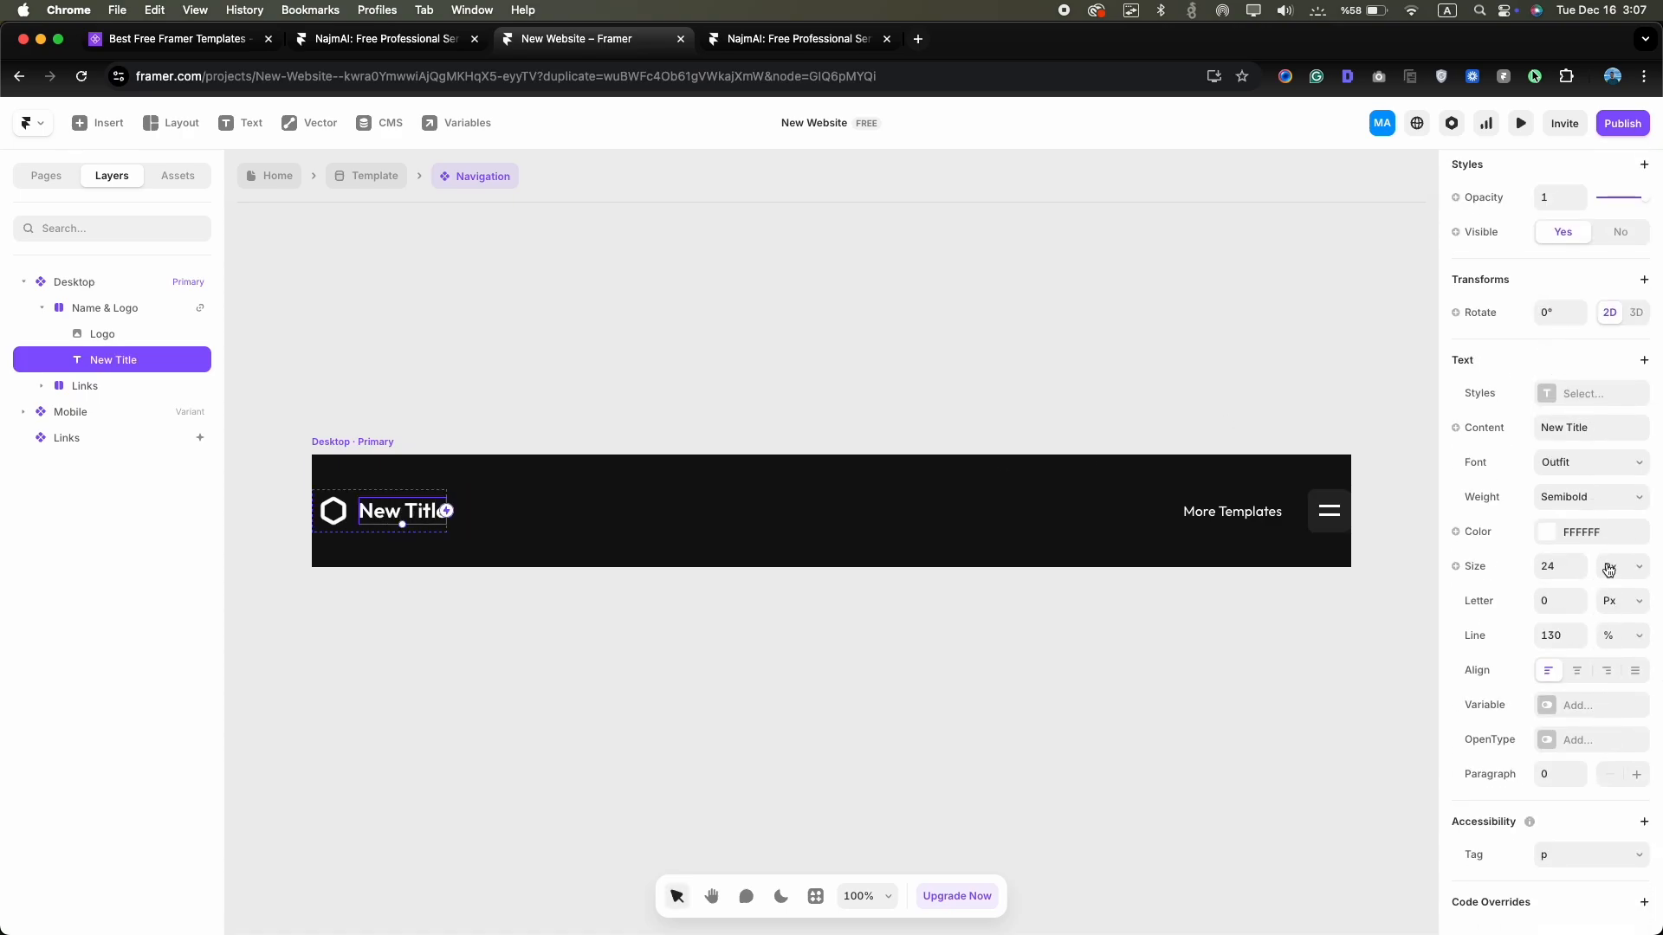
pyautogui.click(1594, 463)
pyautogui.write('clas')
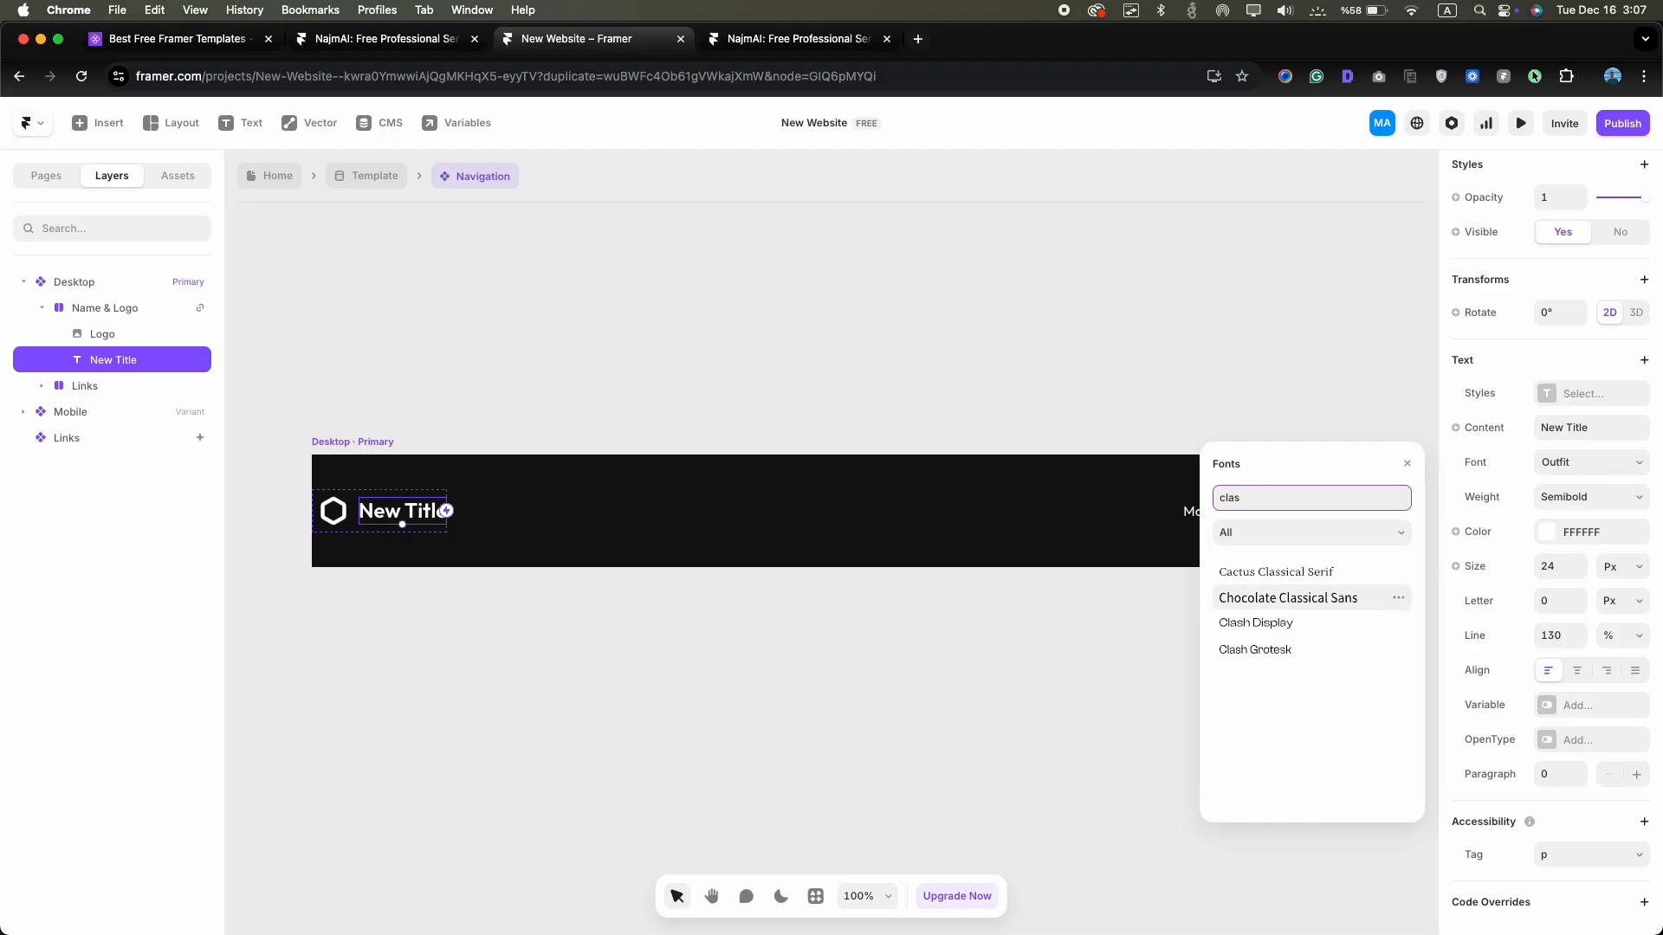
pyautogui.click(1256, 650)
pyautogui.click(1580, 561)
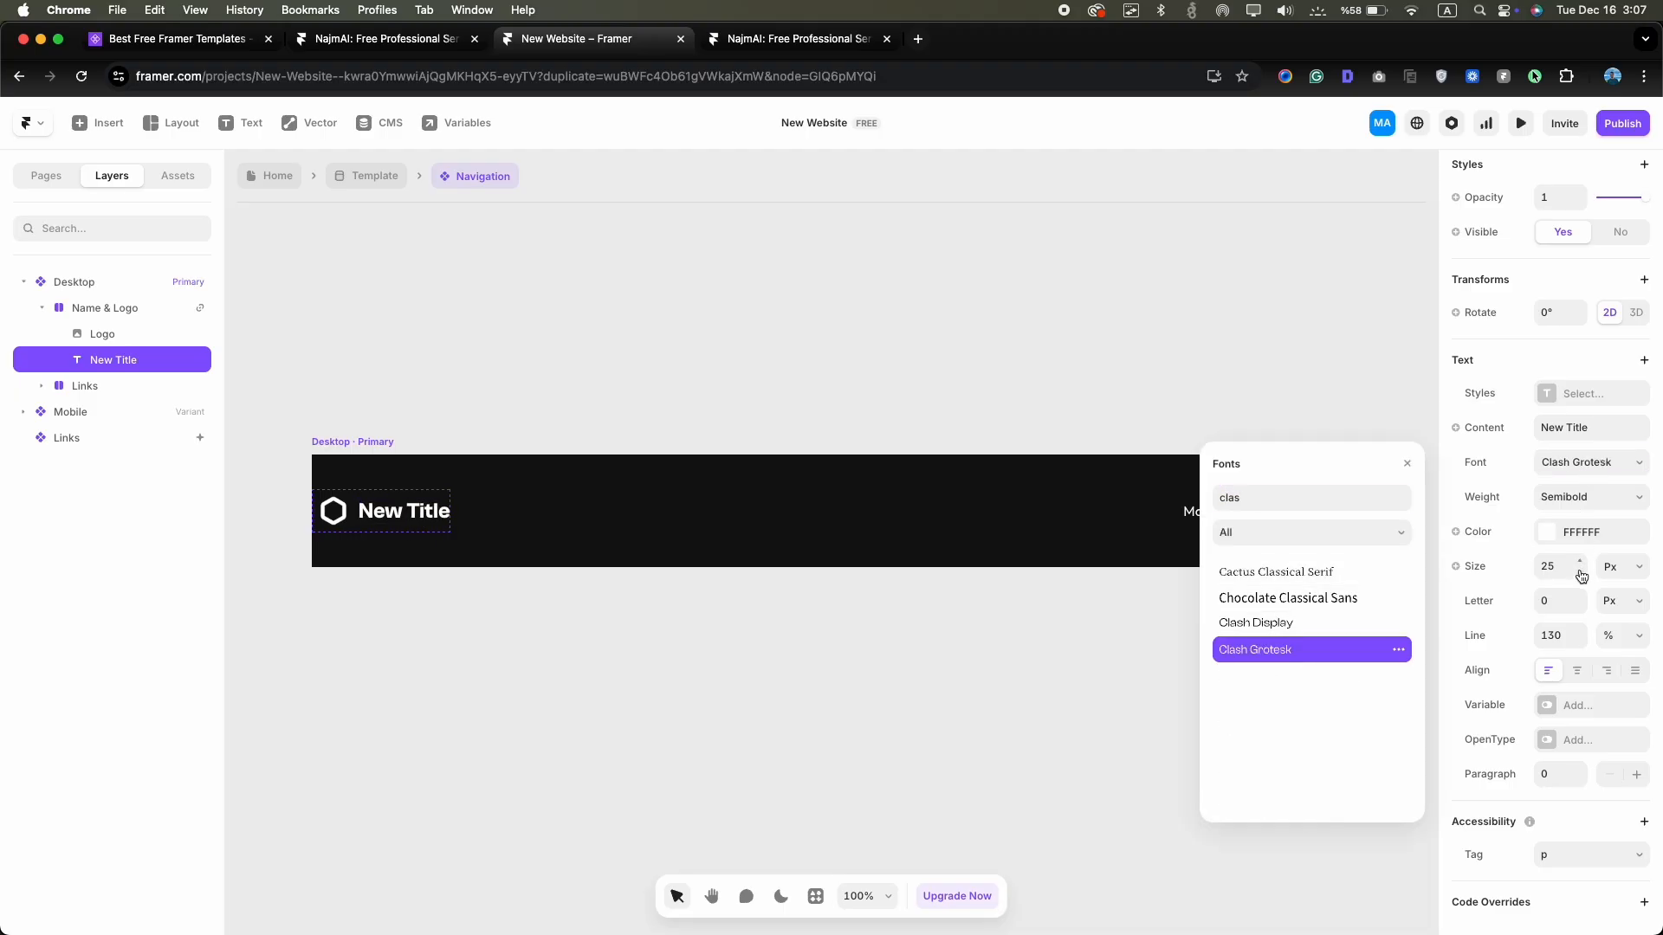
# Replace the navigation bar's logo with the new image file and set its fill type to Fit
pyautogui.doubleClick(336, 516)
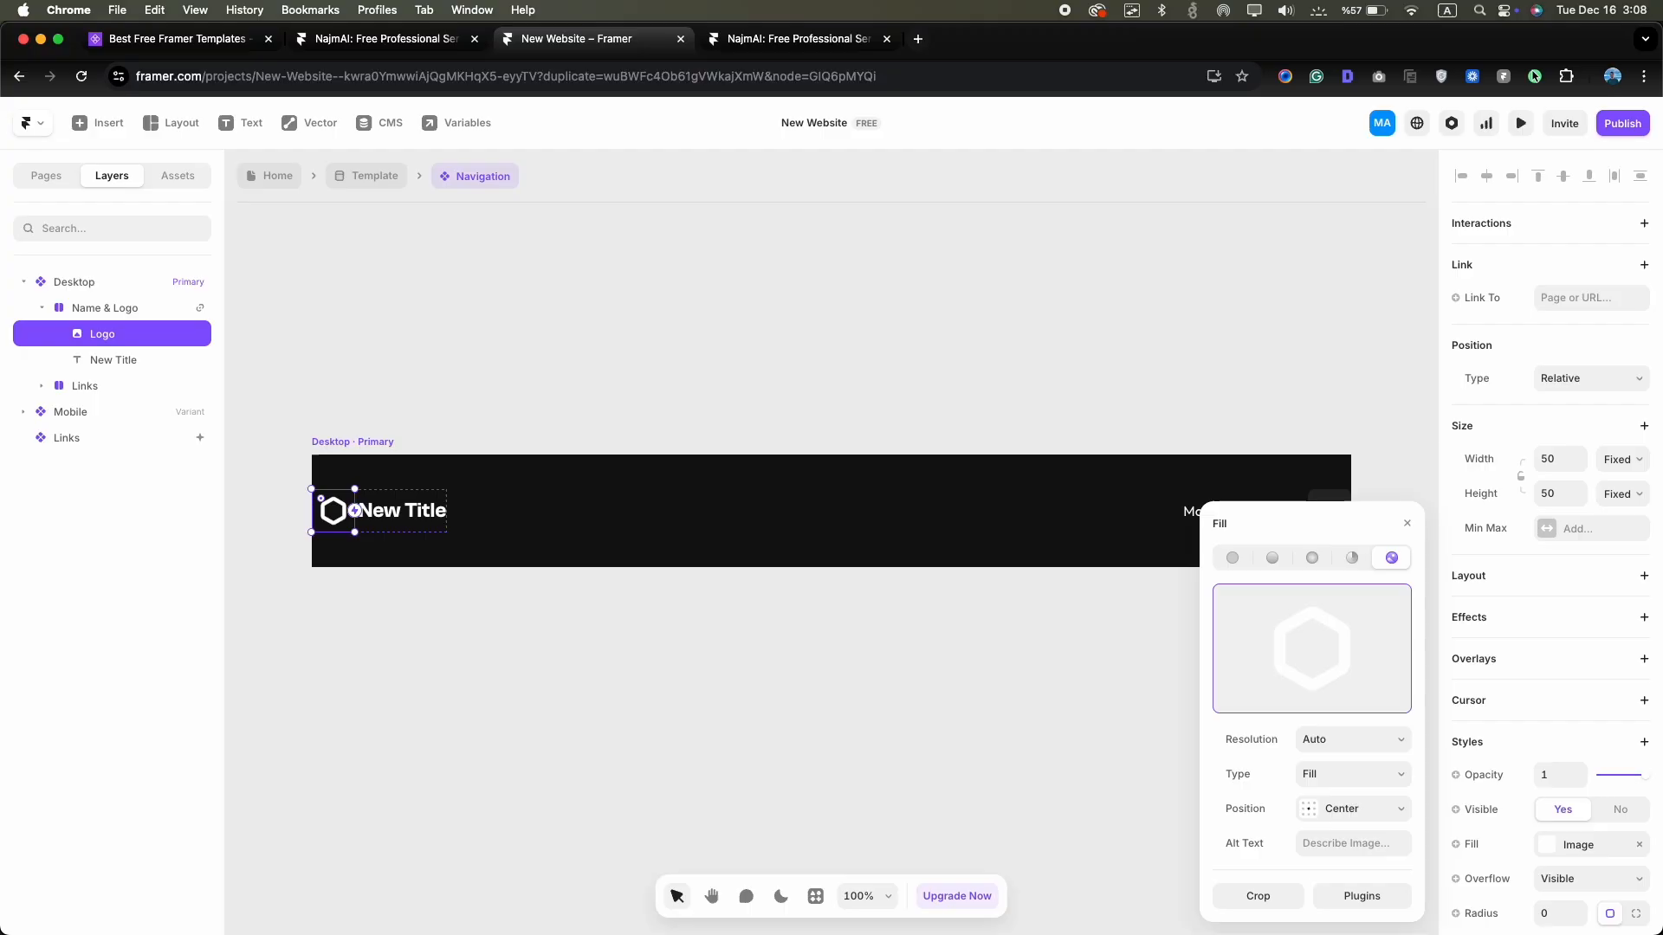
pyautogui.moveTo(187, 224); pyautogui.dragTo(1275, 611)
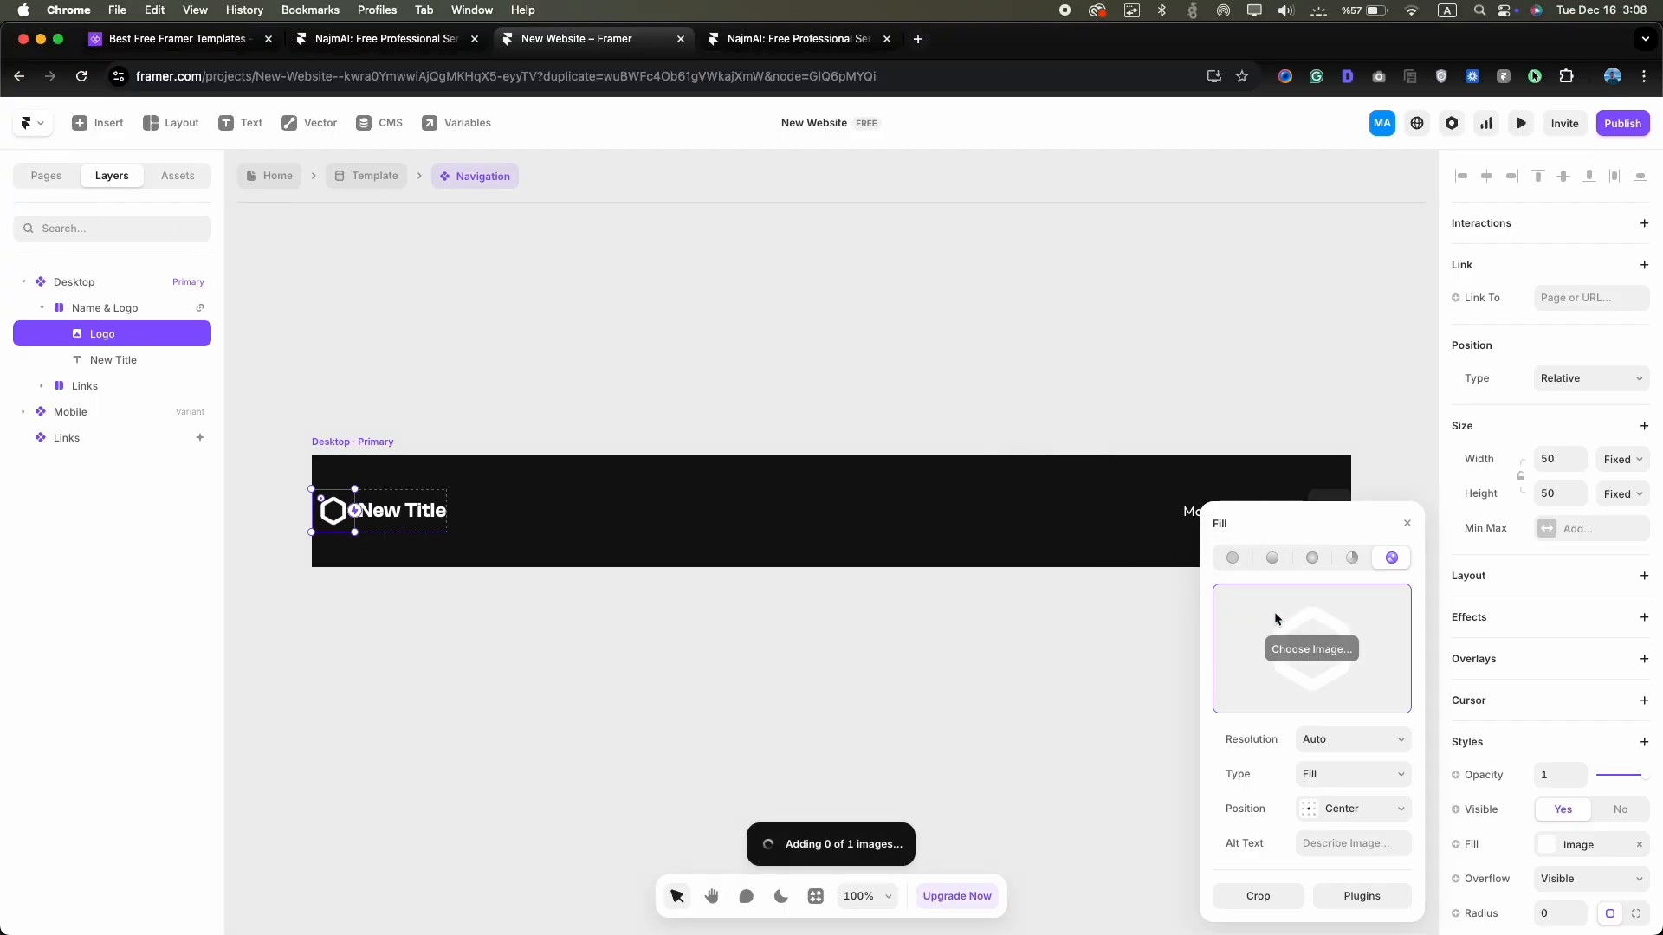
pyautogui.hscroll(-3, 854, 591)
pyautogui.scroll(3, 398, 482)
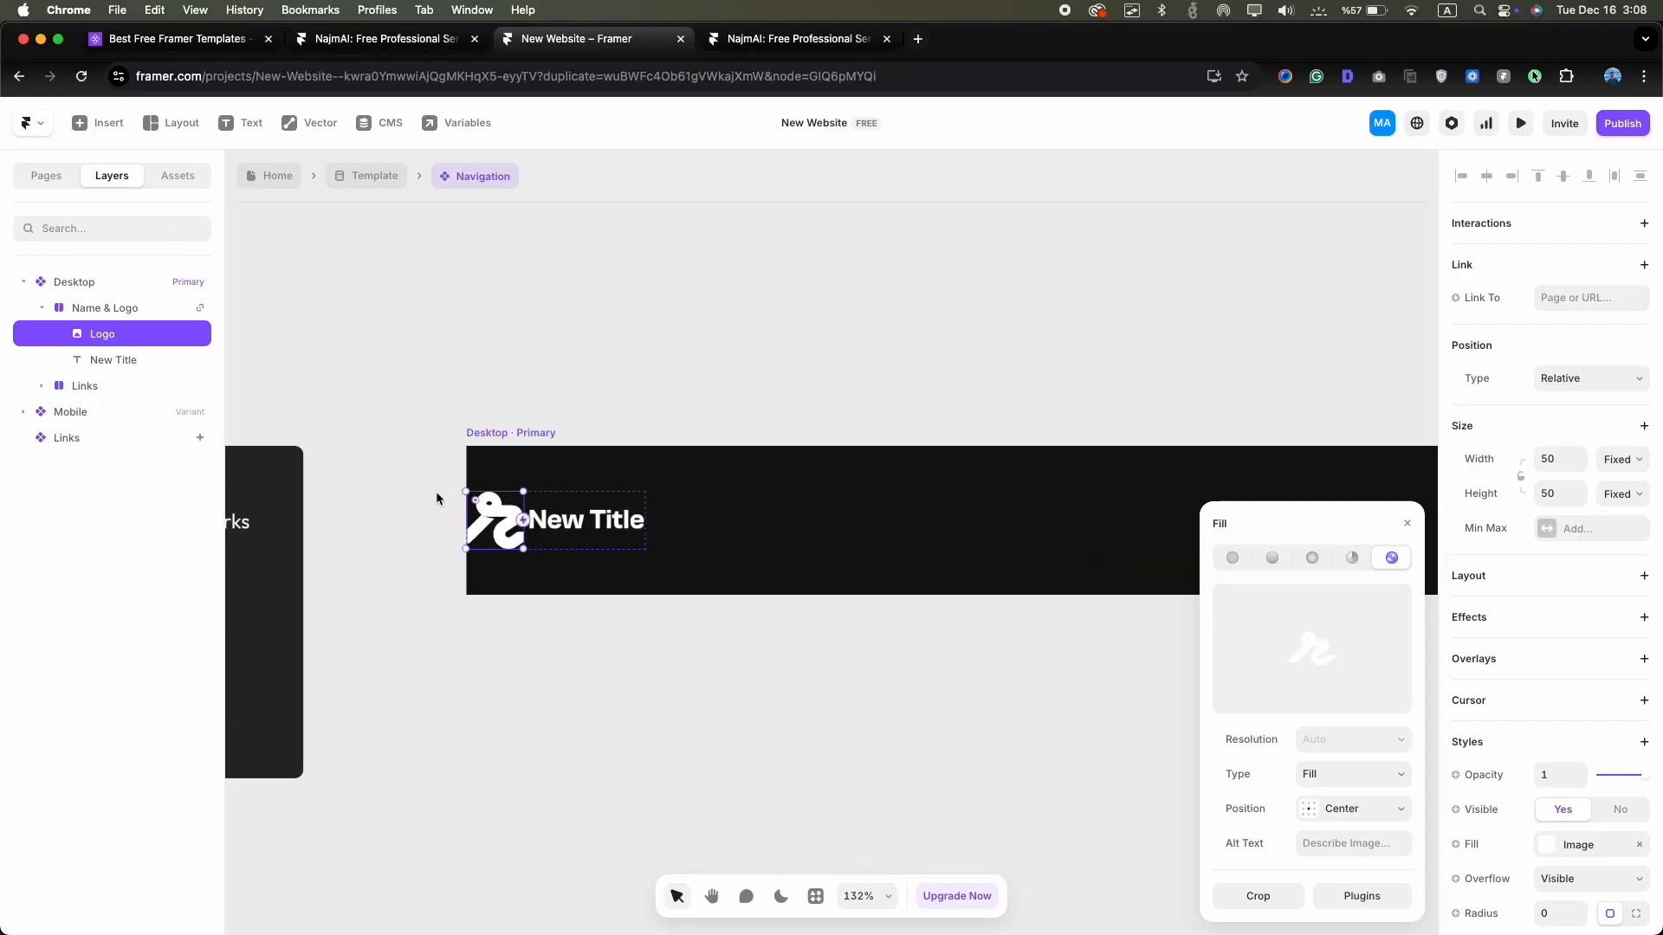
pyautogui.scroll(3, 437, 499)
pyautogui.click(1350, 782)
pyautogui.click(1344, 790)
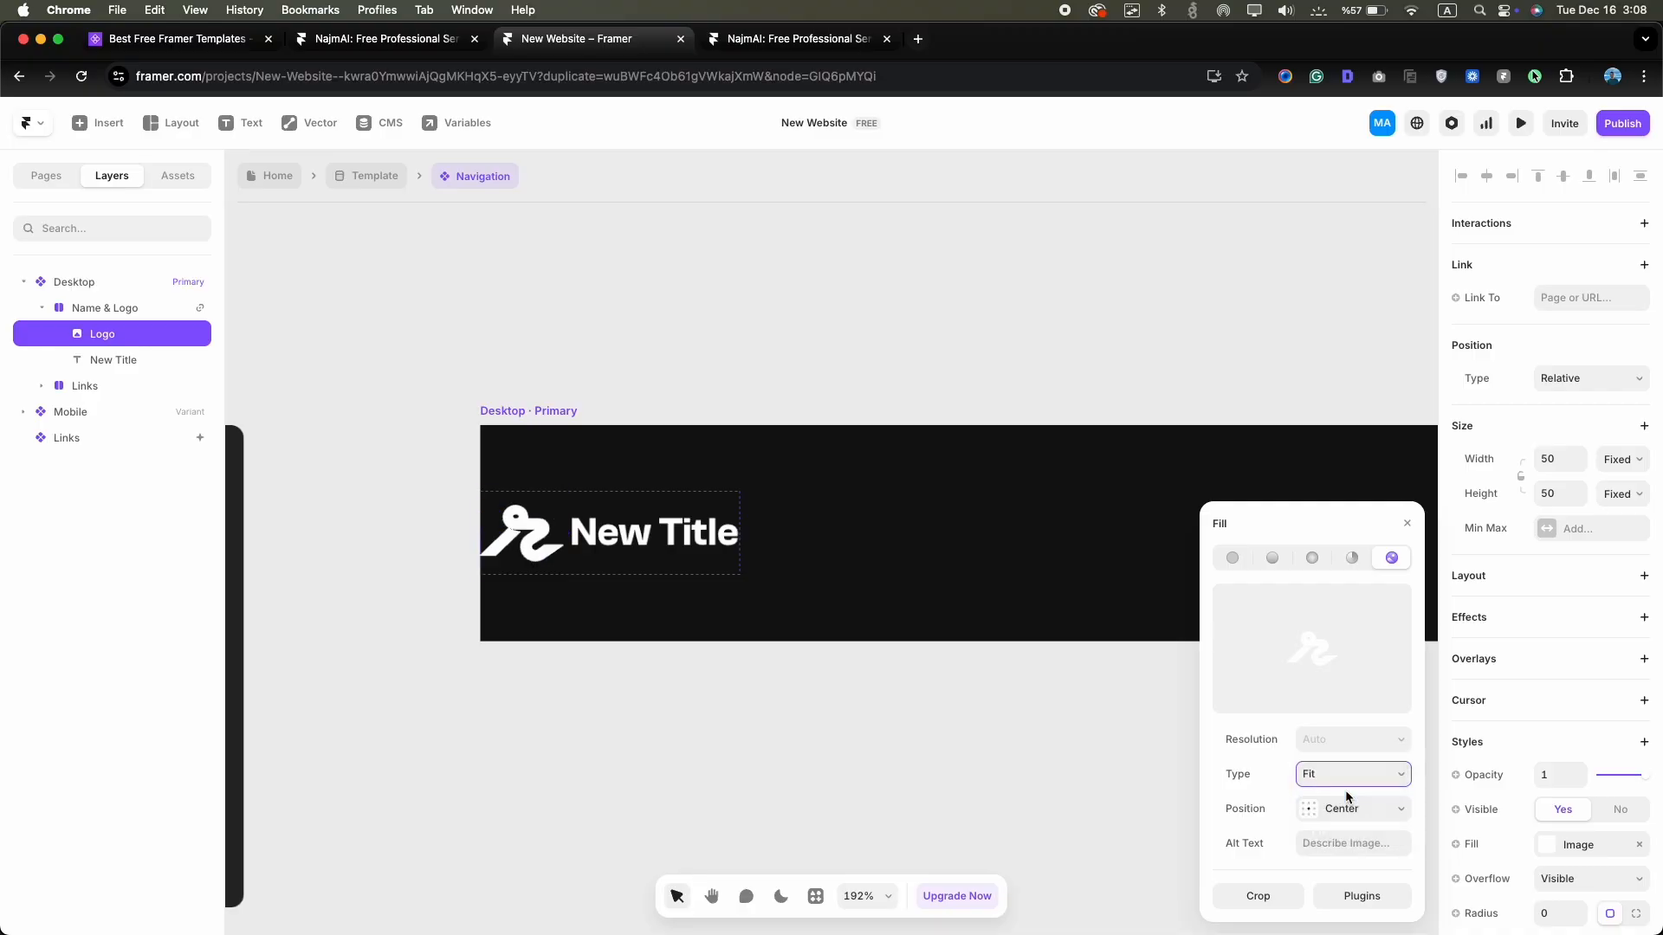
pyautogui.click(673, 748)
# Set the link of the "More Templates" text in the desktop navigation bar to templyo.io
pyautogui.scroll(-3, 673, 749)
pyautogui.hscroll(5, 674, 745)
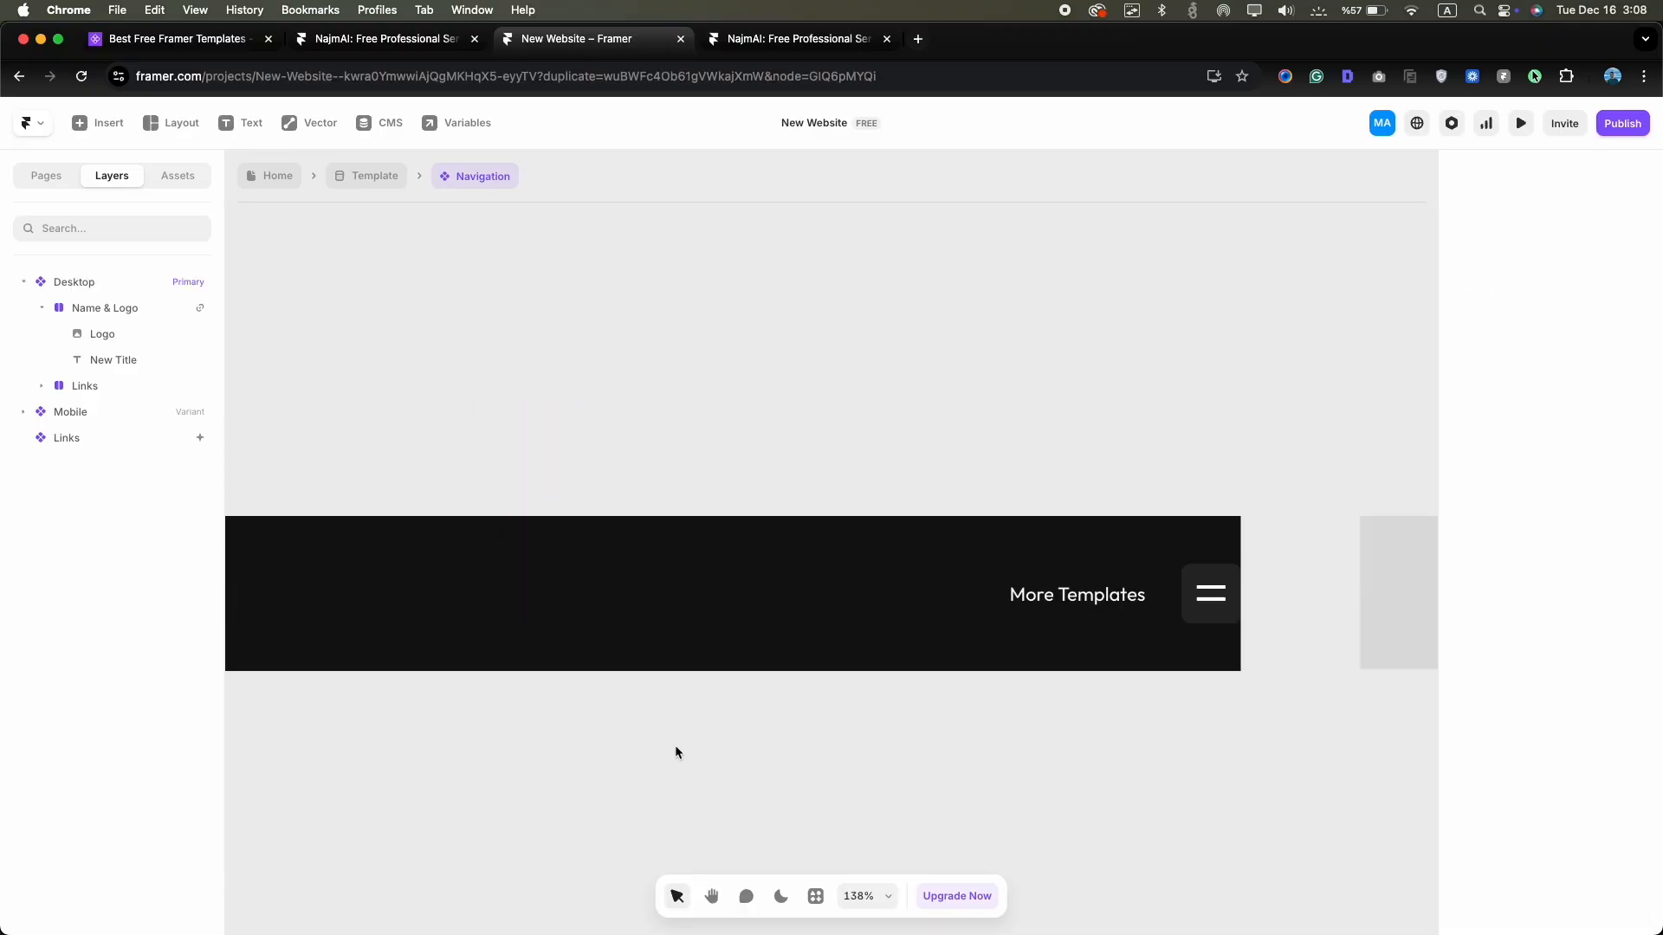
pyautogui.click(968, 605)
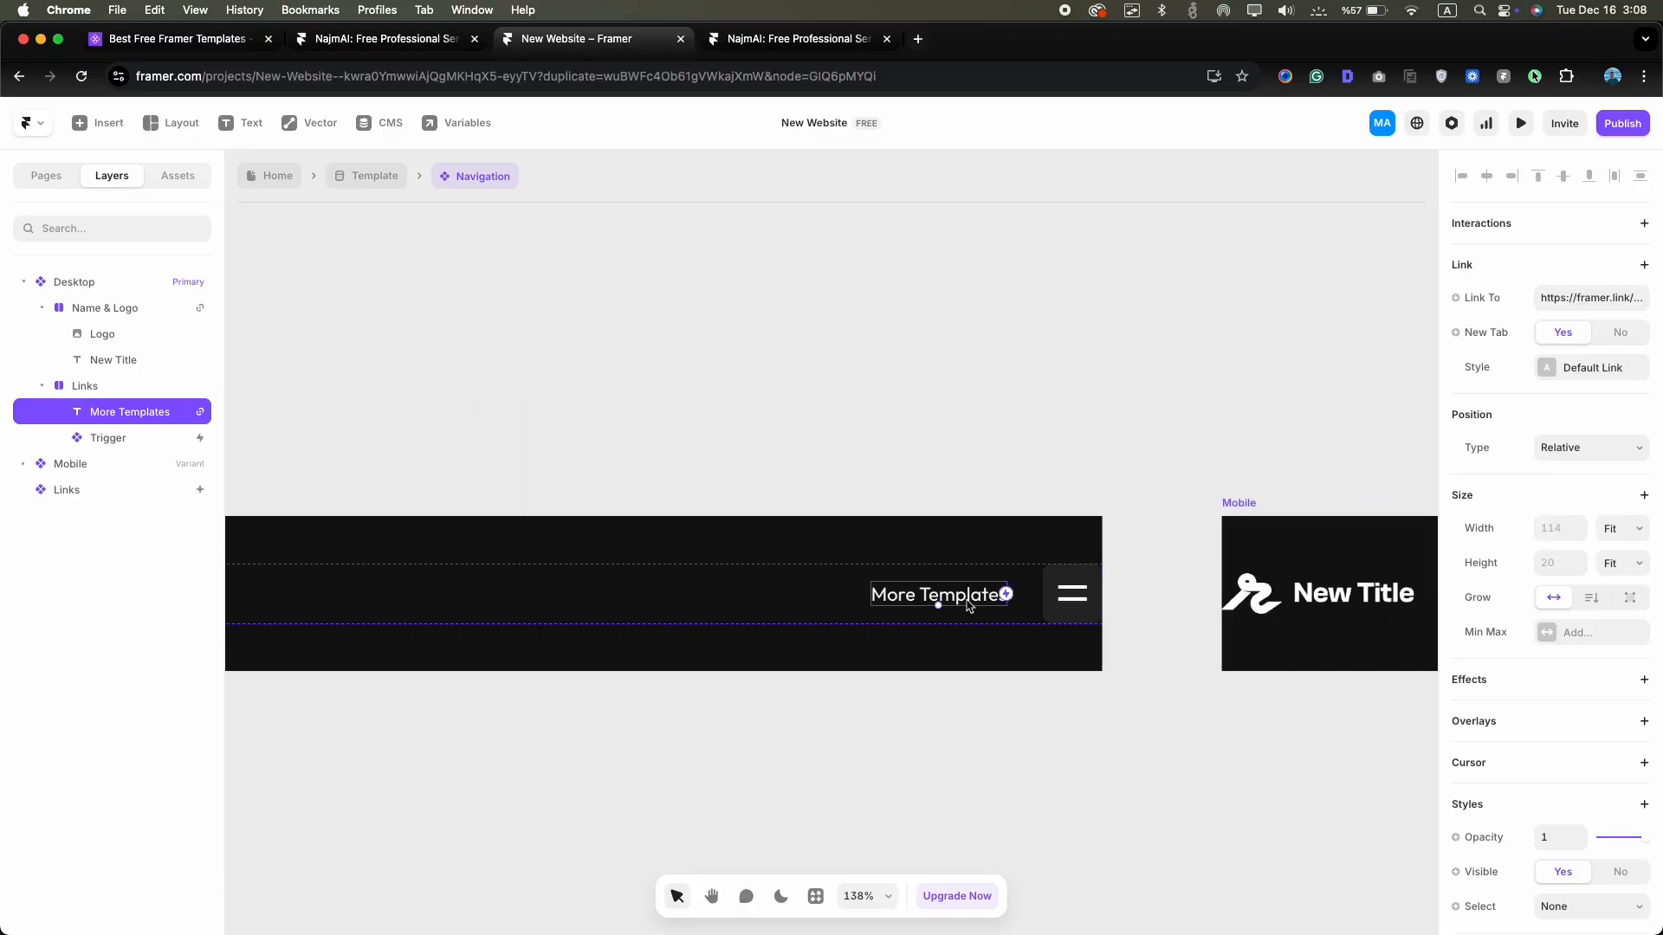
pyautogui.click(1576, 305)
pyautogui.write('templyo.io')
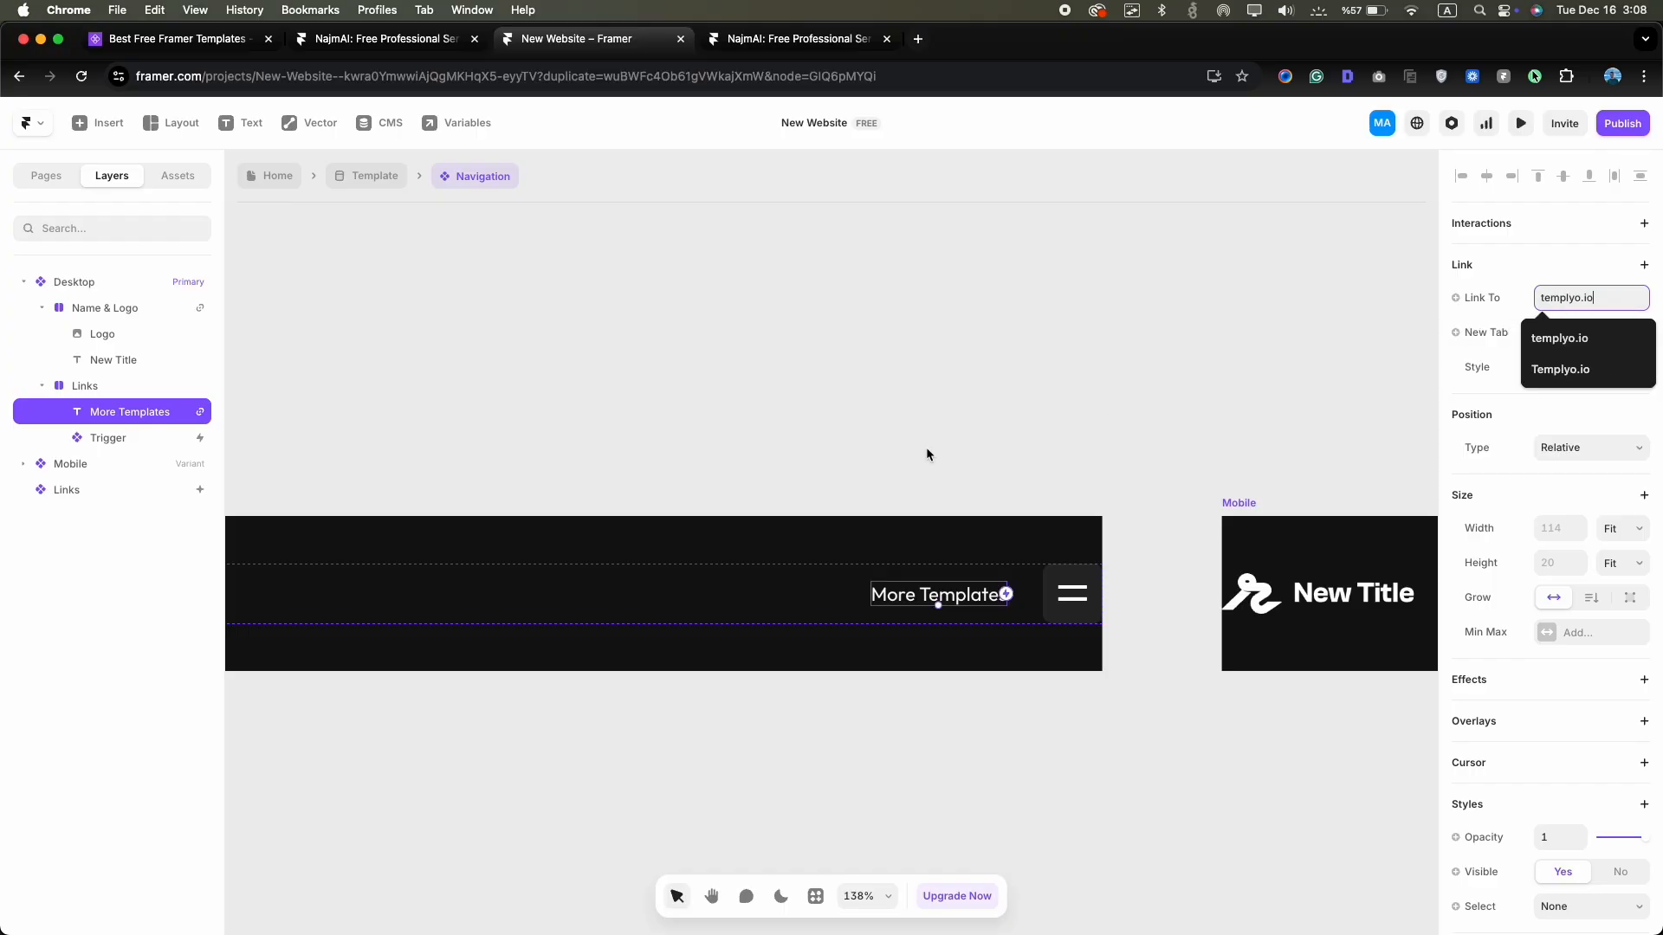
pyautogui.click(1051, 483)
# Locate the Links menu attached to the navigation bar's menu trigger and open that component for editing
pyautogui.click(1077, 604)
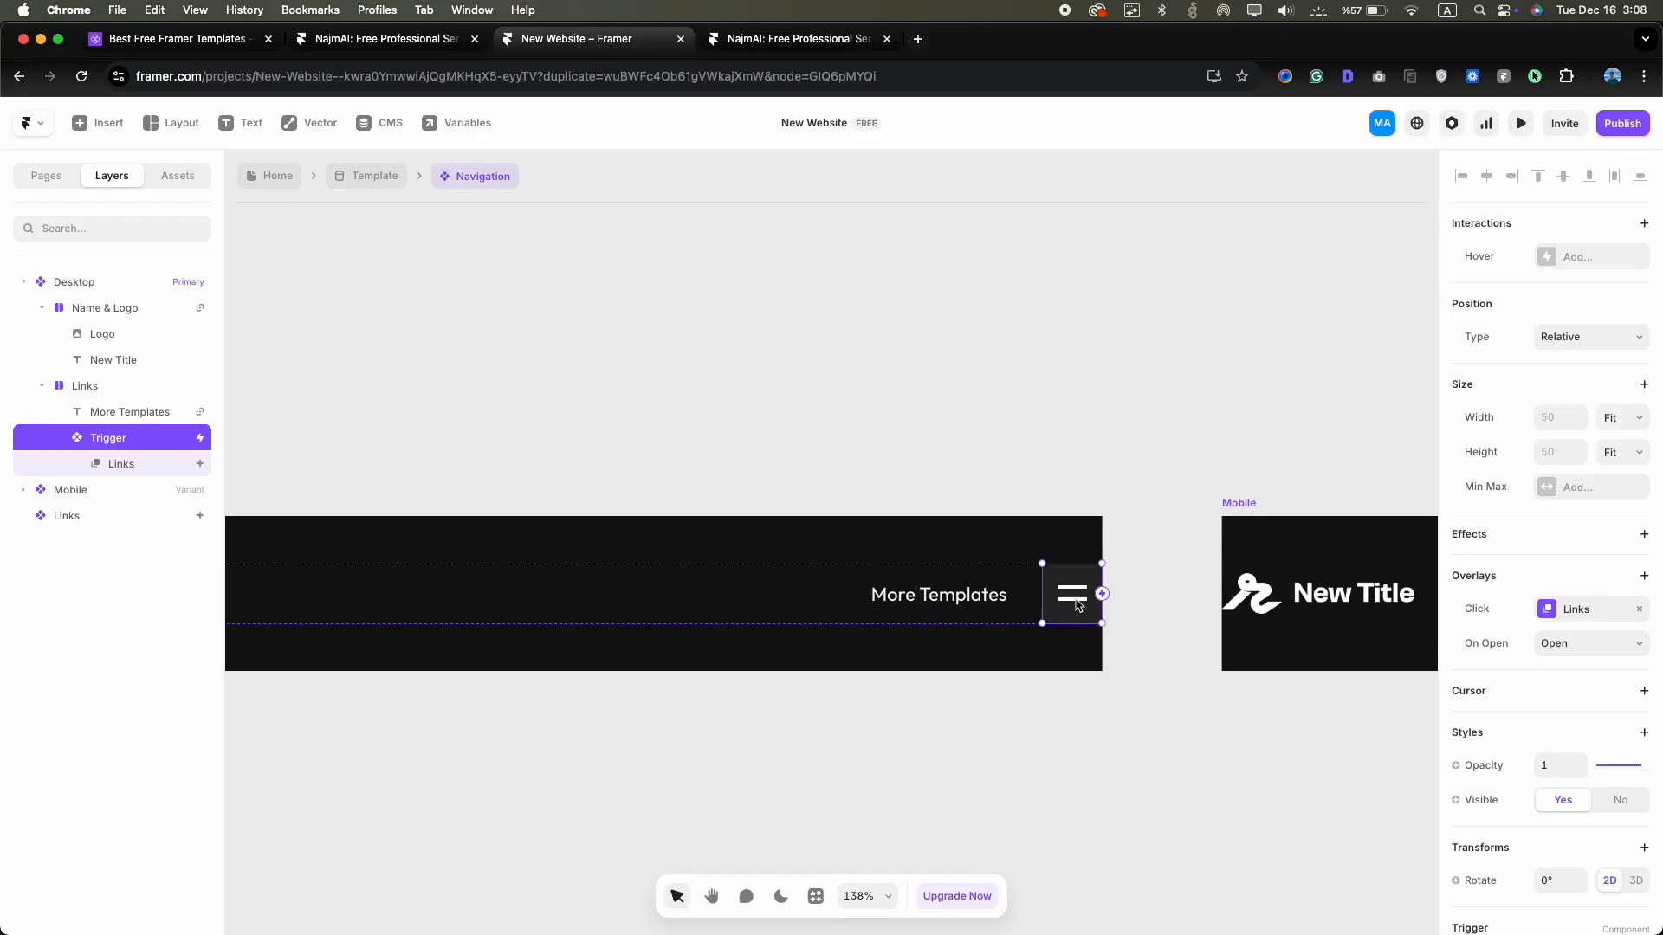
pyautogui.click(128, 466)
pyautogui.scroll(-4, 797, 570)
pyautogui.click(840, 547)
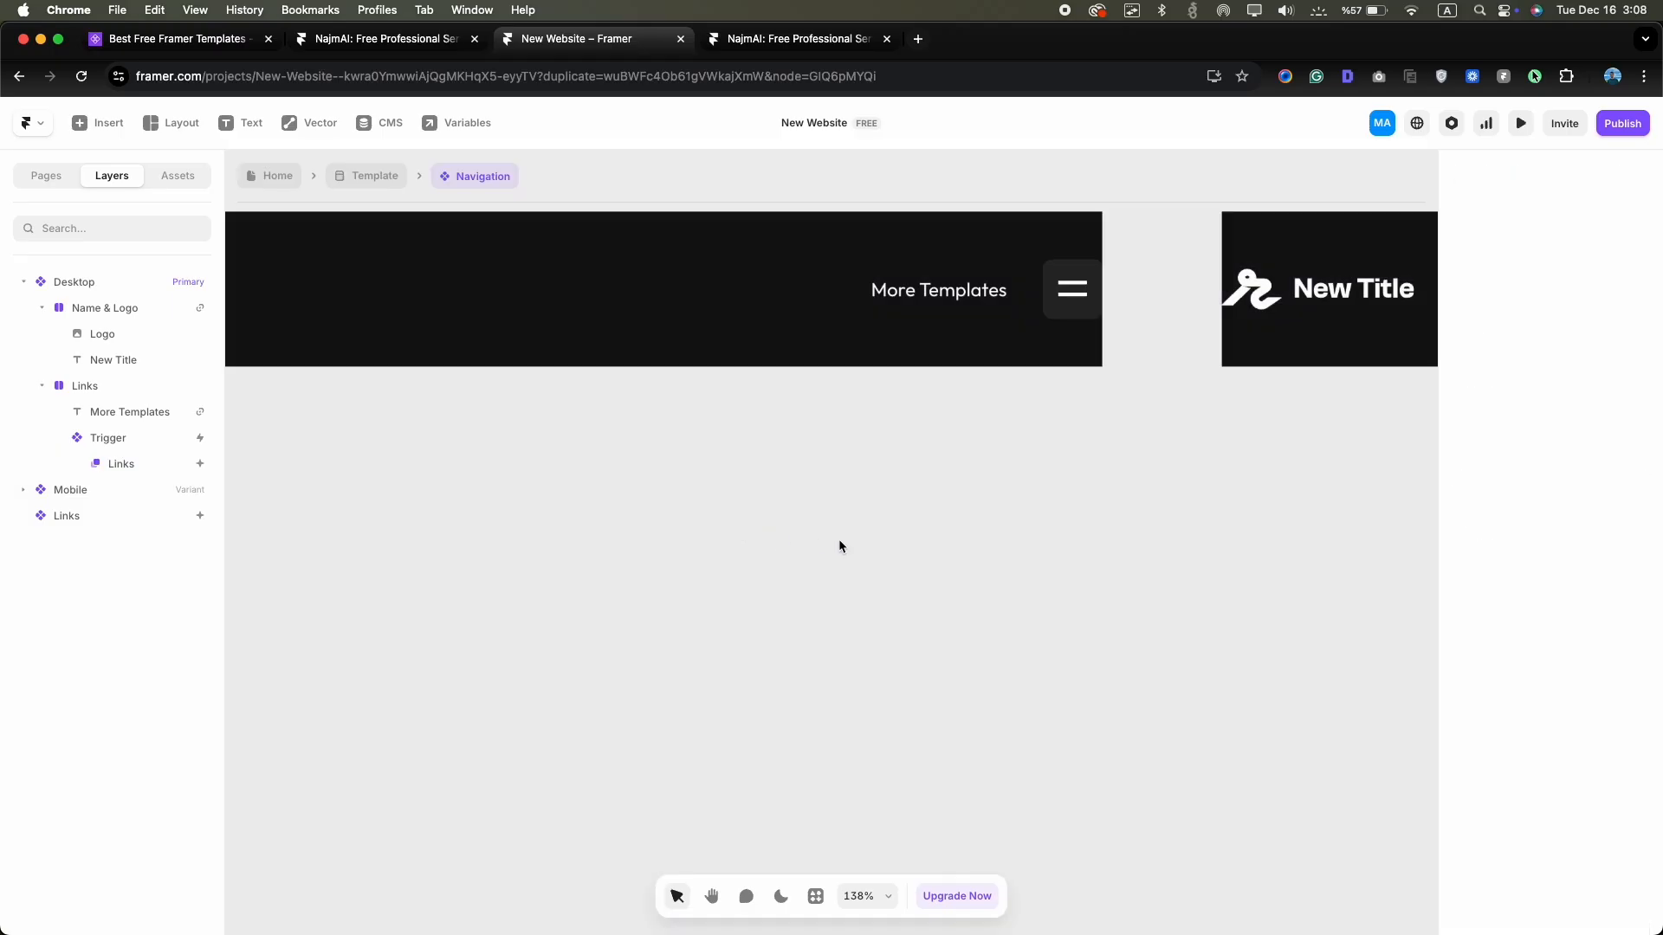
pyautogui.scroll(-3, 840, 546)
pyautogui.hscroll(-9, 882, 565)
pyautogui.scroll(2, 882, 566)
pyautogui.scroll(3, 642, 510)
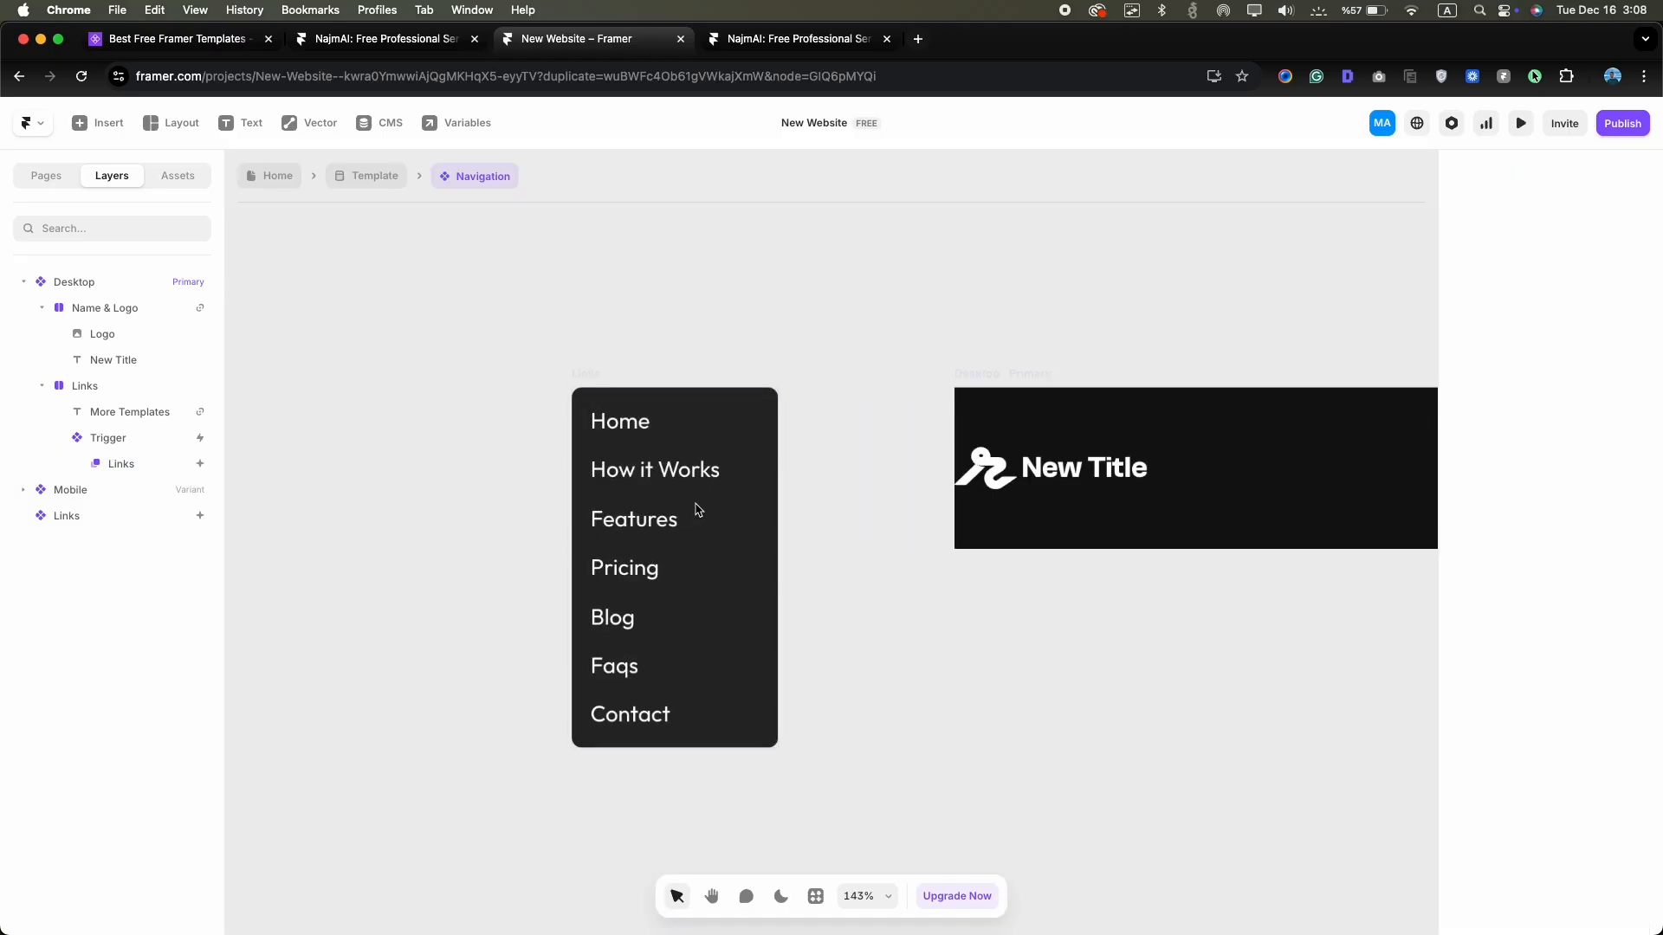
pyautogui.click(698, 510)
pyautogui.doubleClick(698, 510)
# Set the link of the Home item in the Links menu to templyo.io
pyautogui.click(732, 476)
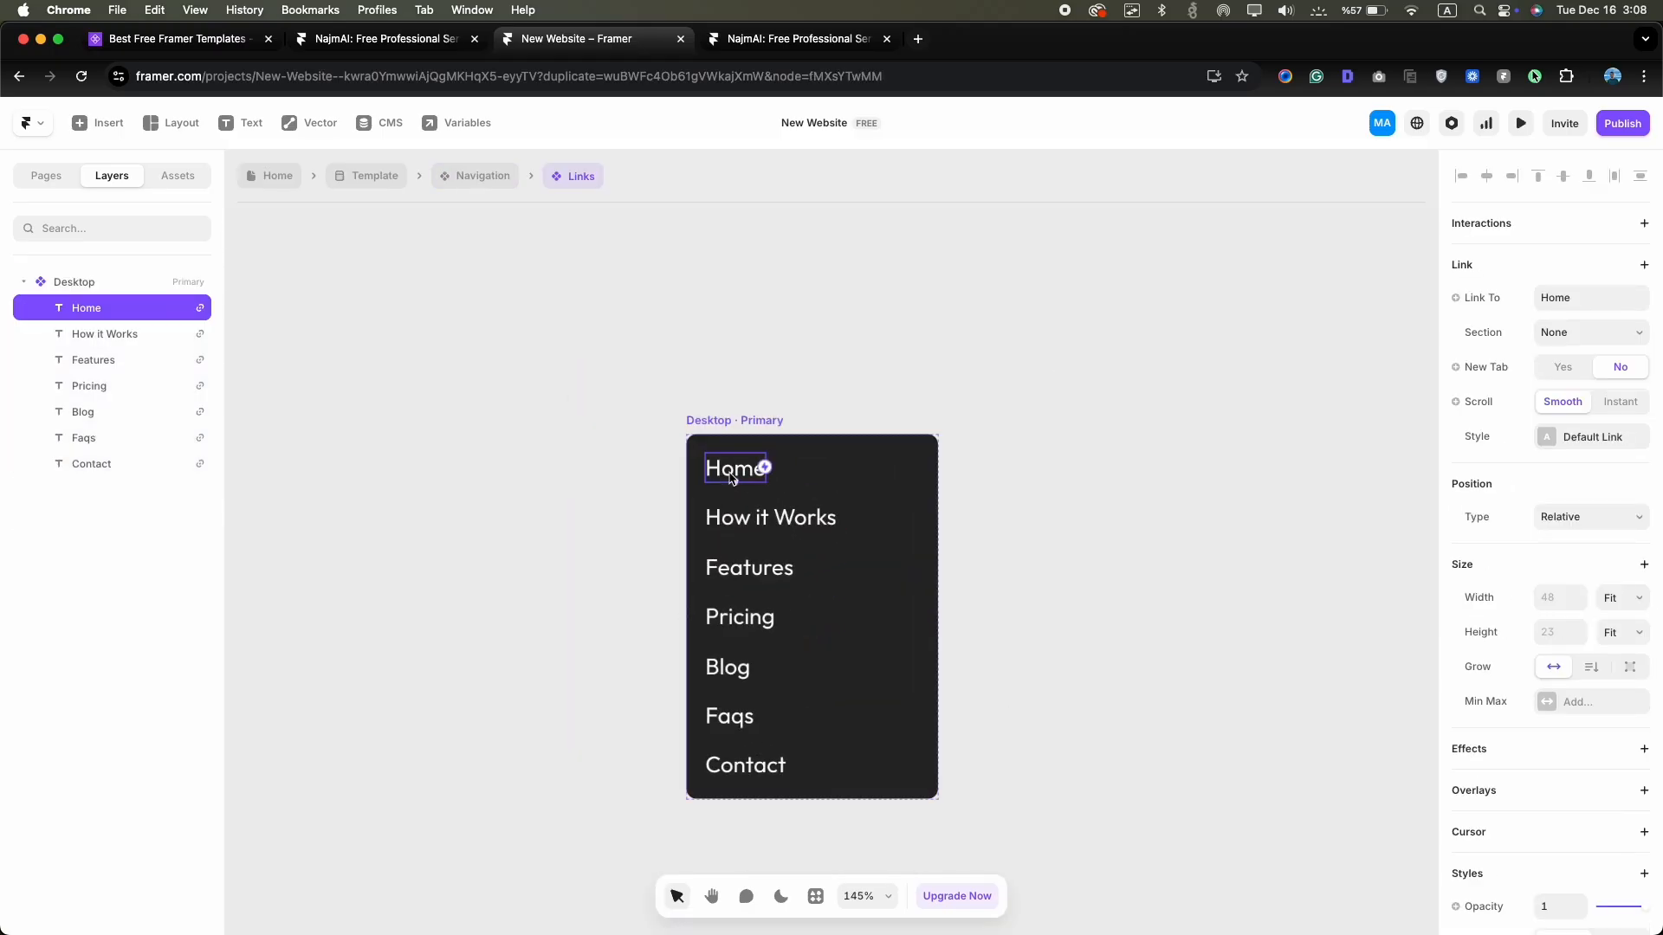
pyautogui.click(745, 518)
pyautogui.click(739, 462)
pyautogui.click(1580, 294)
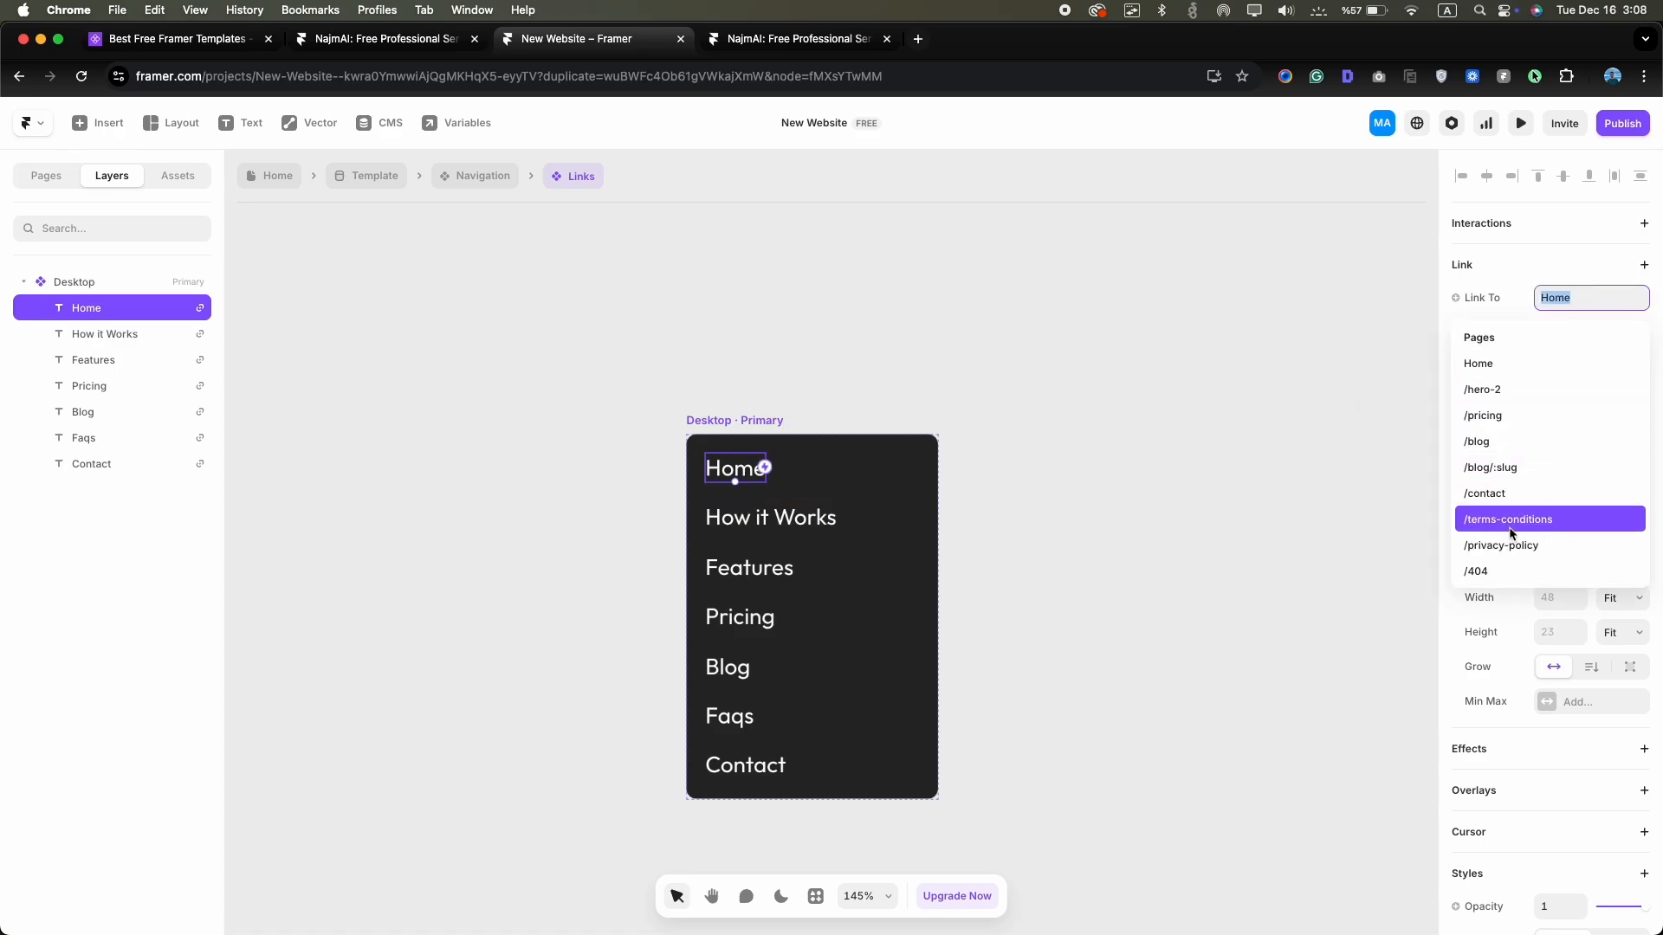
pyautogui.write('templyo.io')
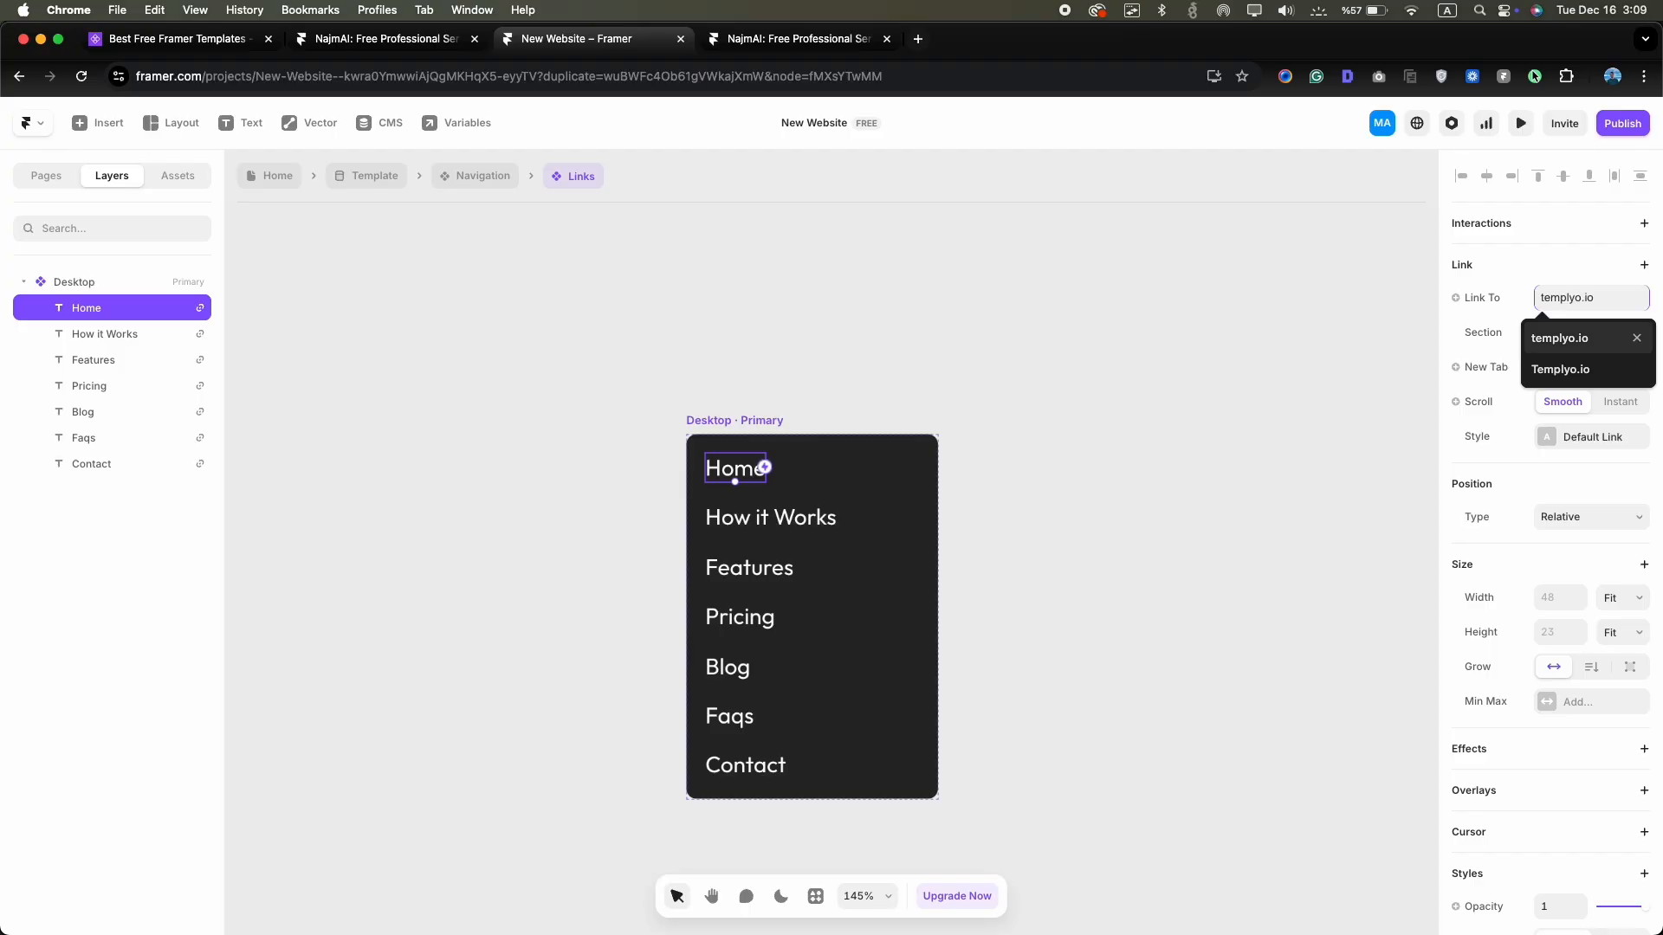
pyautogui.press('Return')
pyautogui.scroll(-10, 1505, 459)
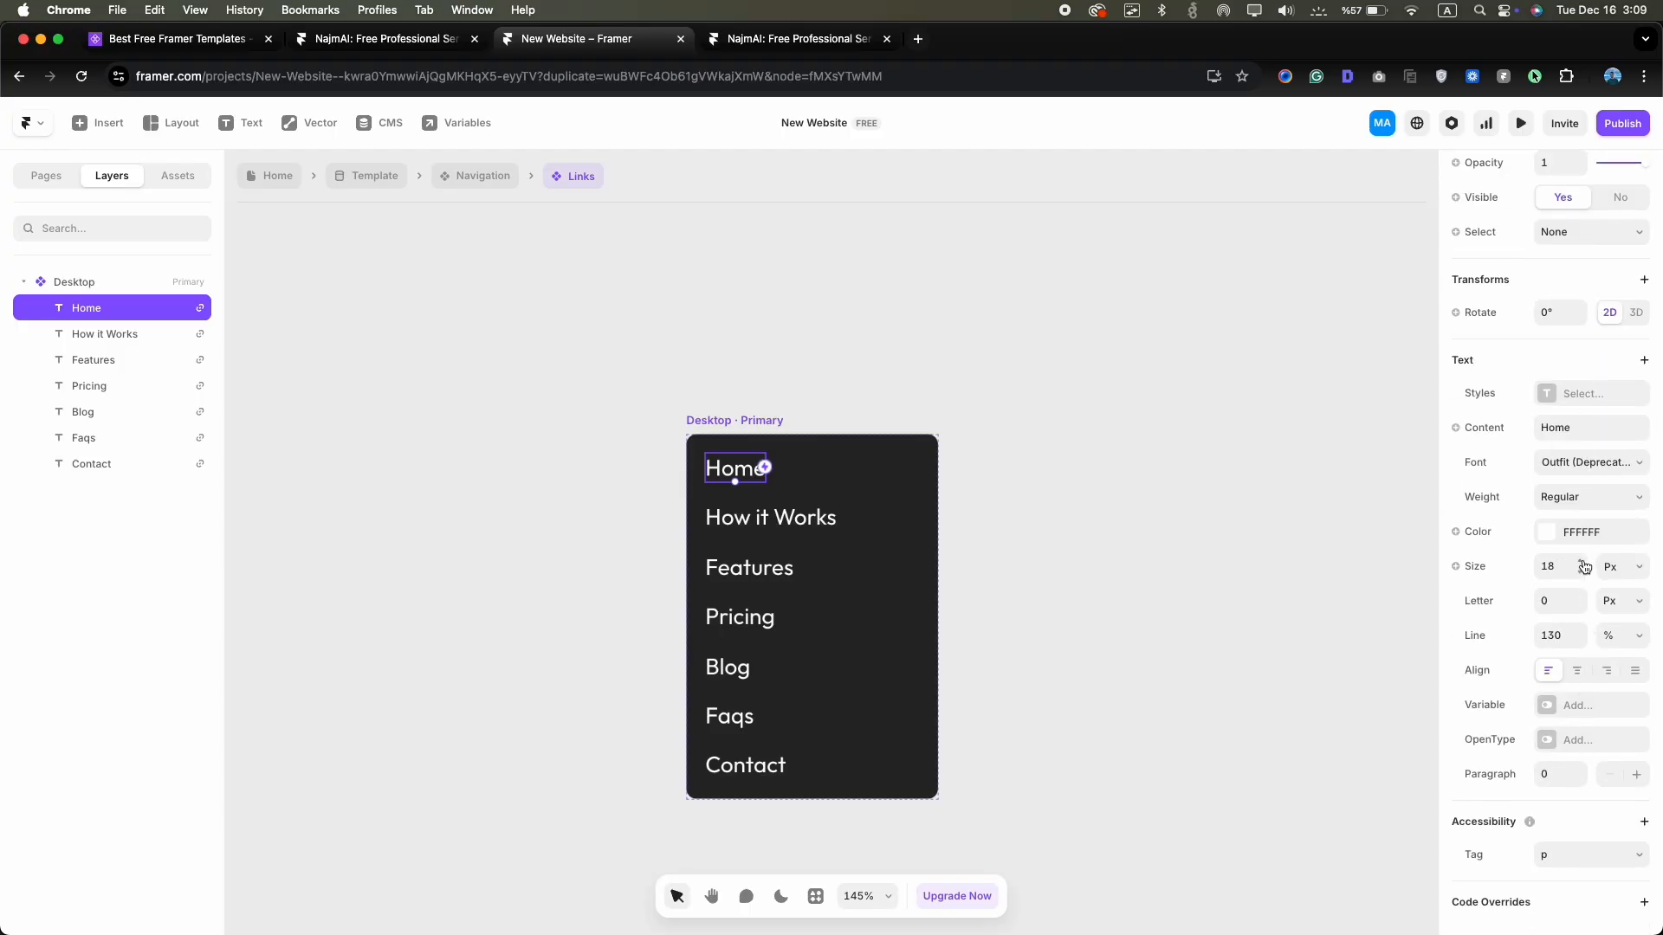
# Return to the Home page and replace the desktop hero heading with "Design Faster. Think Bigger."
pyautogui.click(451, 178)
pyautogui.click(281, 175)
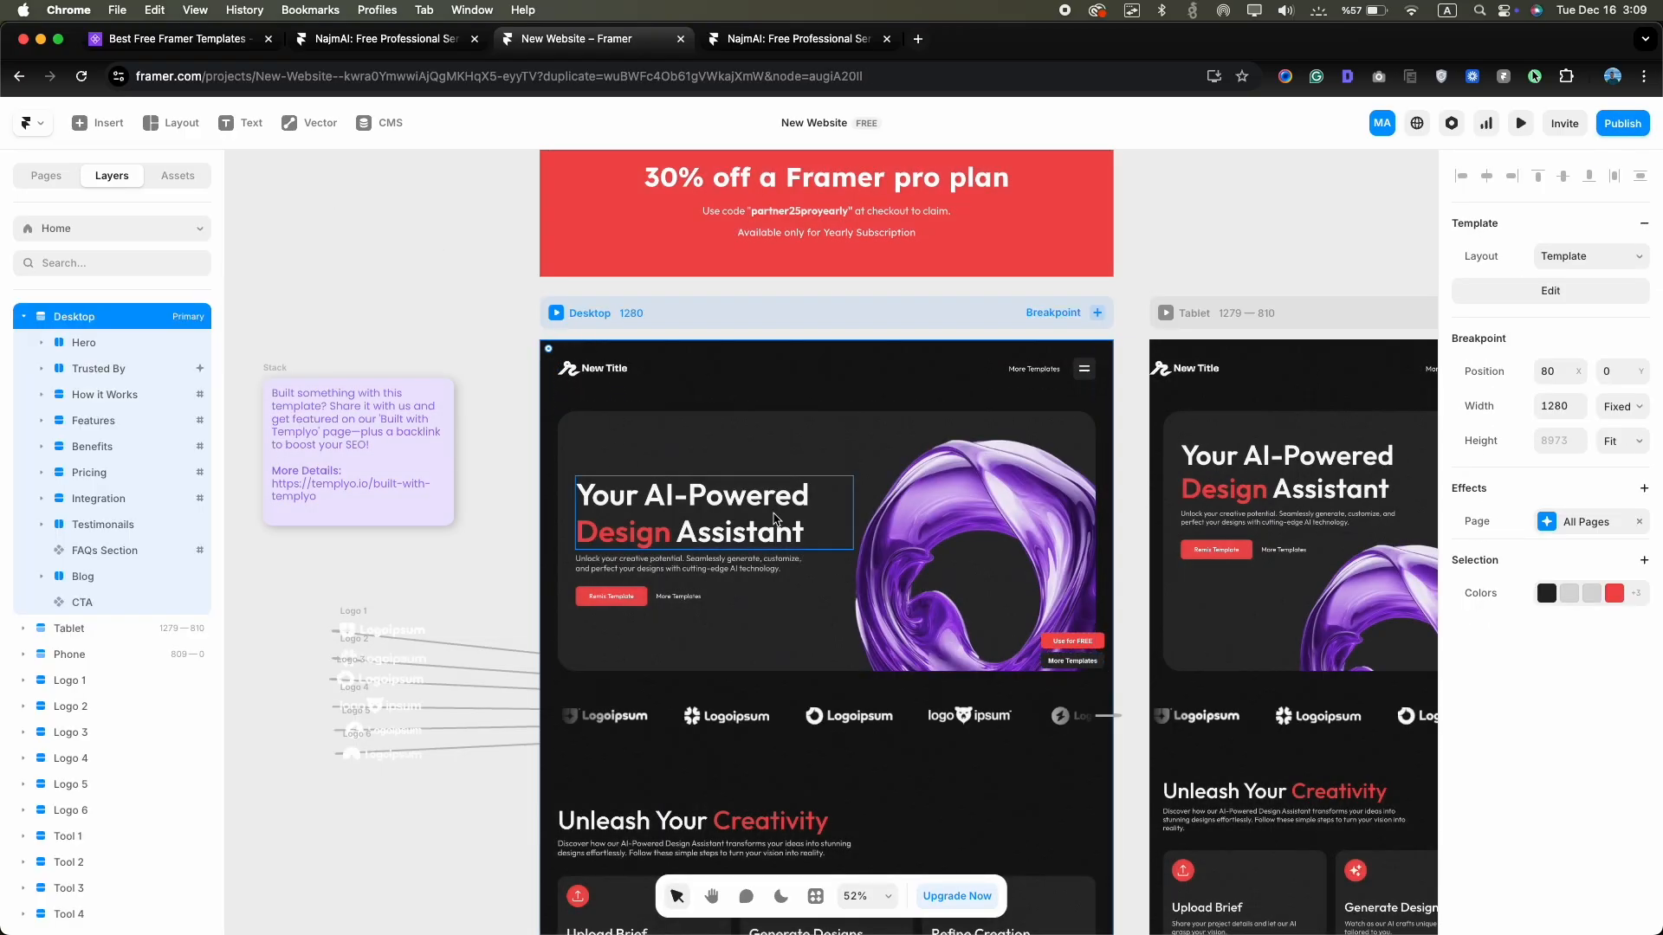
pyautogui.scroll(-2, 775, 518)
pyautogui.scroll(2, 775, 518)
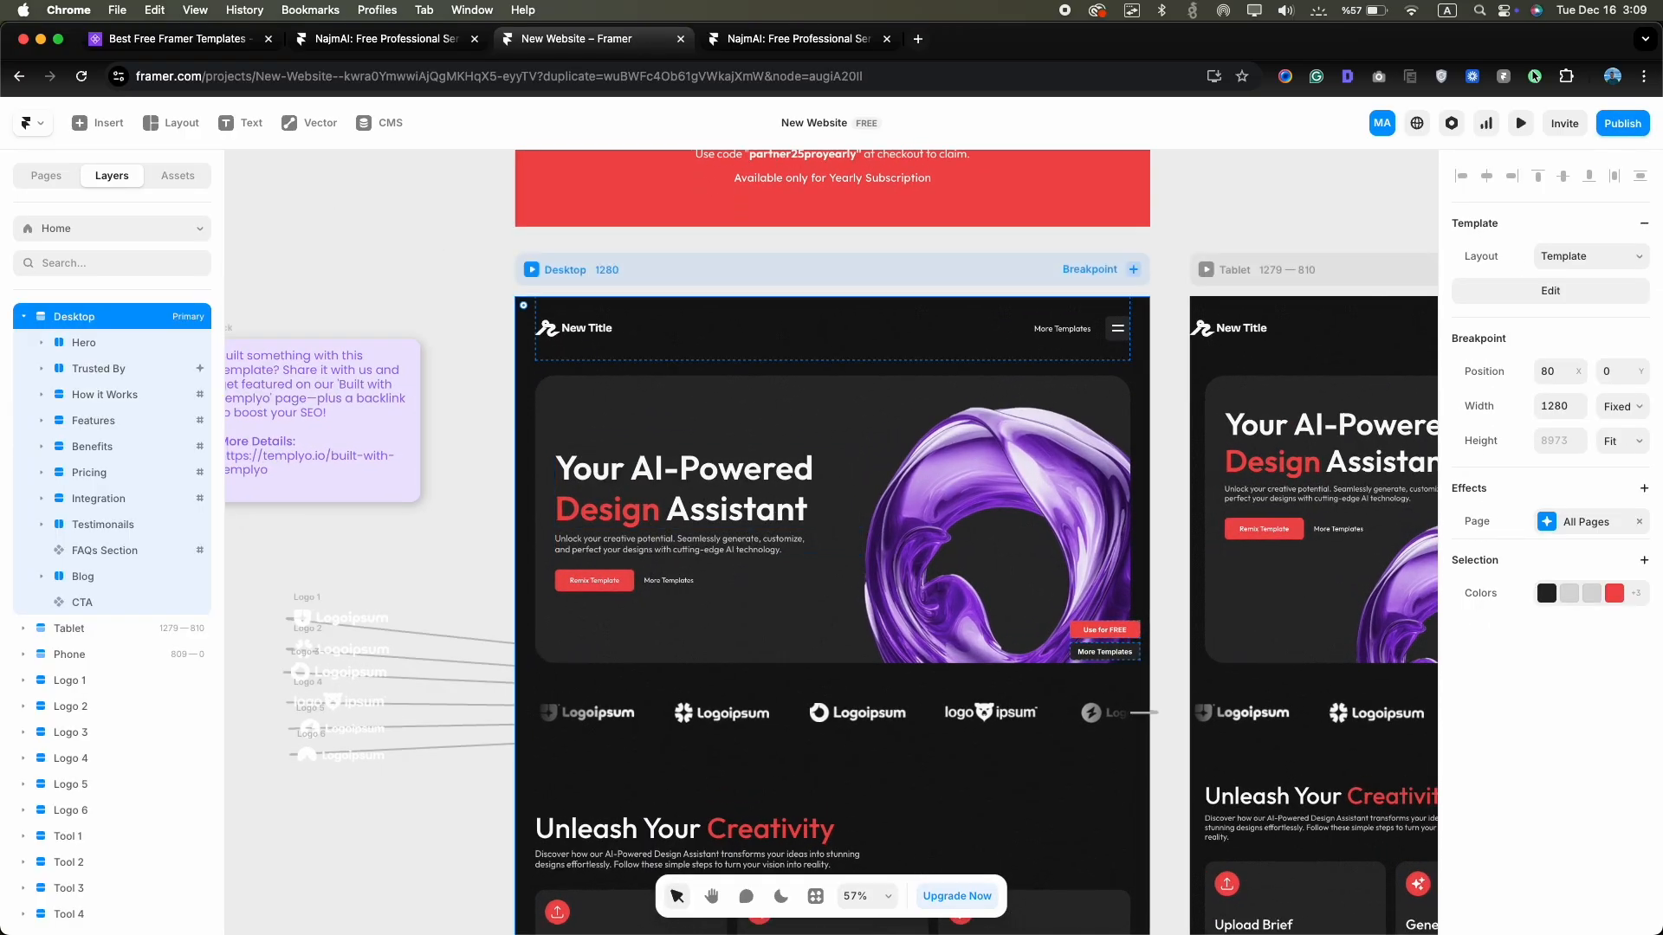
pyautogui.scroll(2, 668, 473)
pyautogui.doubleClick(669, 473)
pyautogui.write('Design Faster. Think Bigger.')
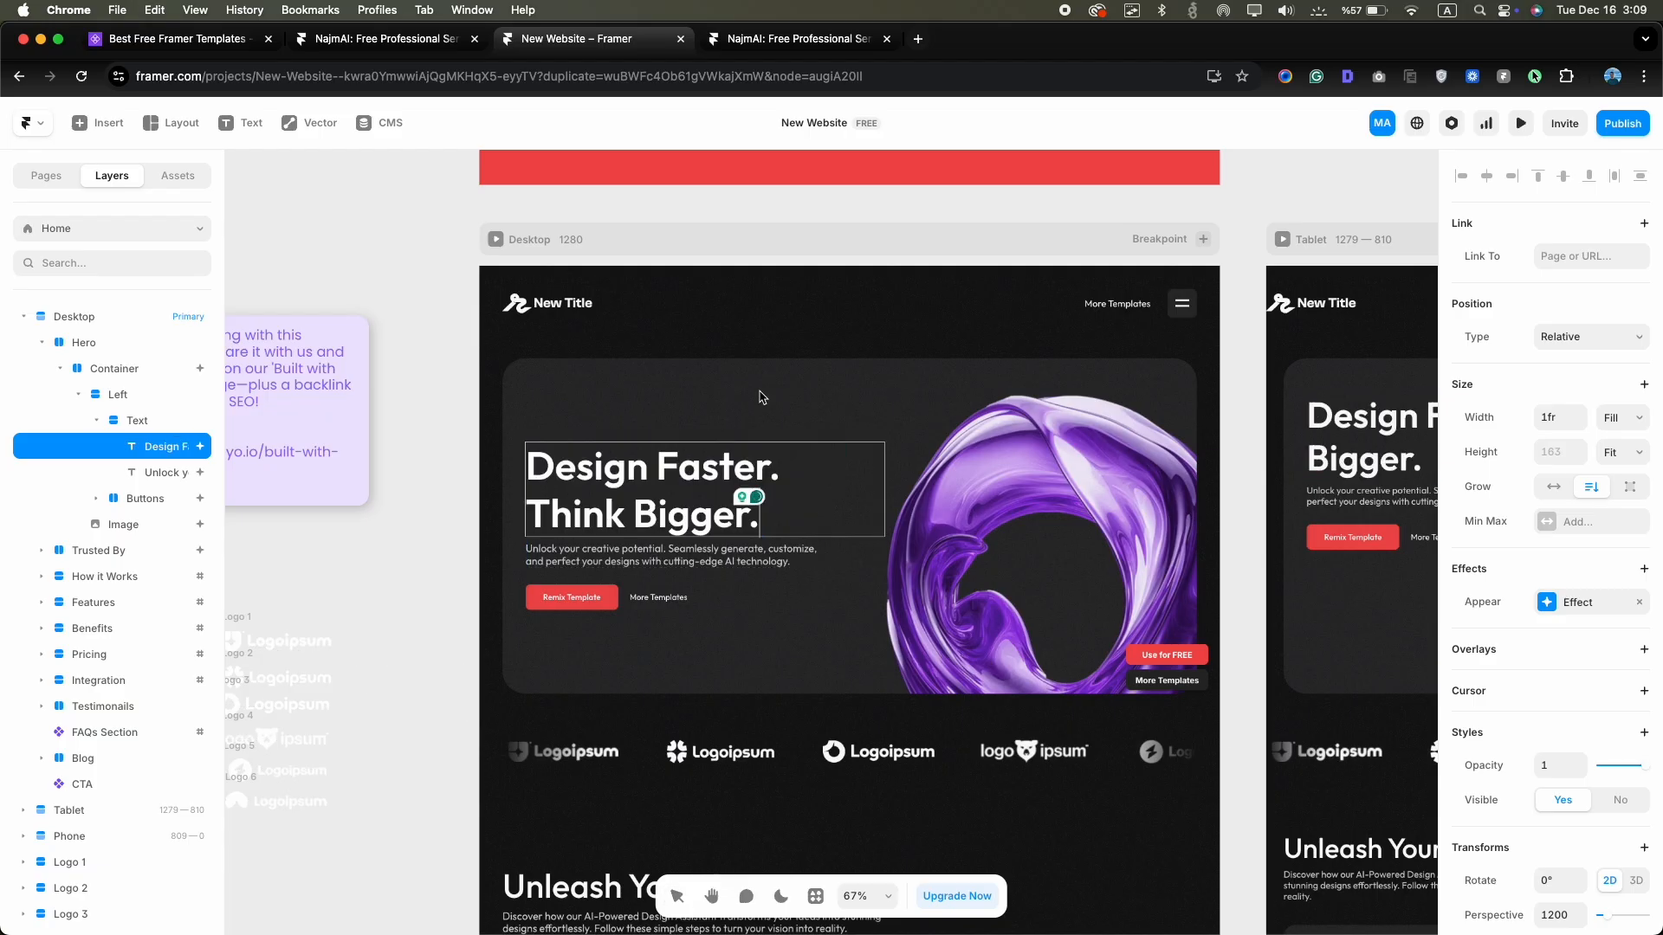
# Apply the Purple color style to the word "Think" in the hero heading
pyautogui.doubleClick(572, 517)
pyautogui.scroll(-4, 1602, 592)
pyautogui.click(1559, 698)
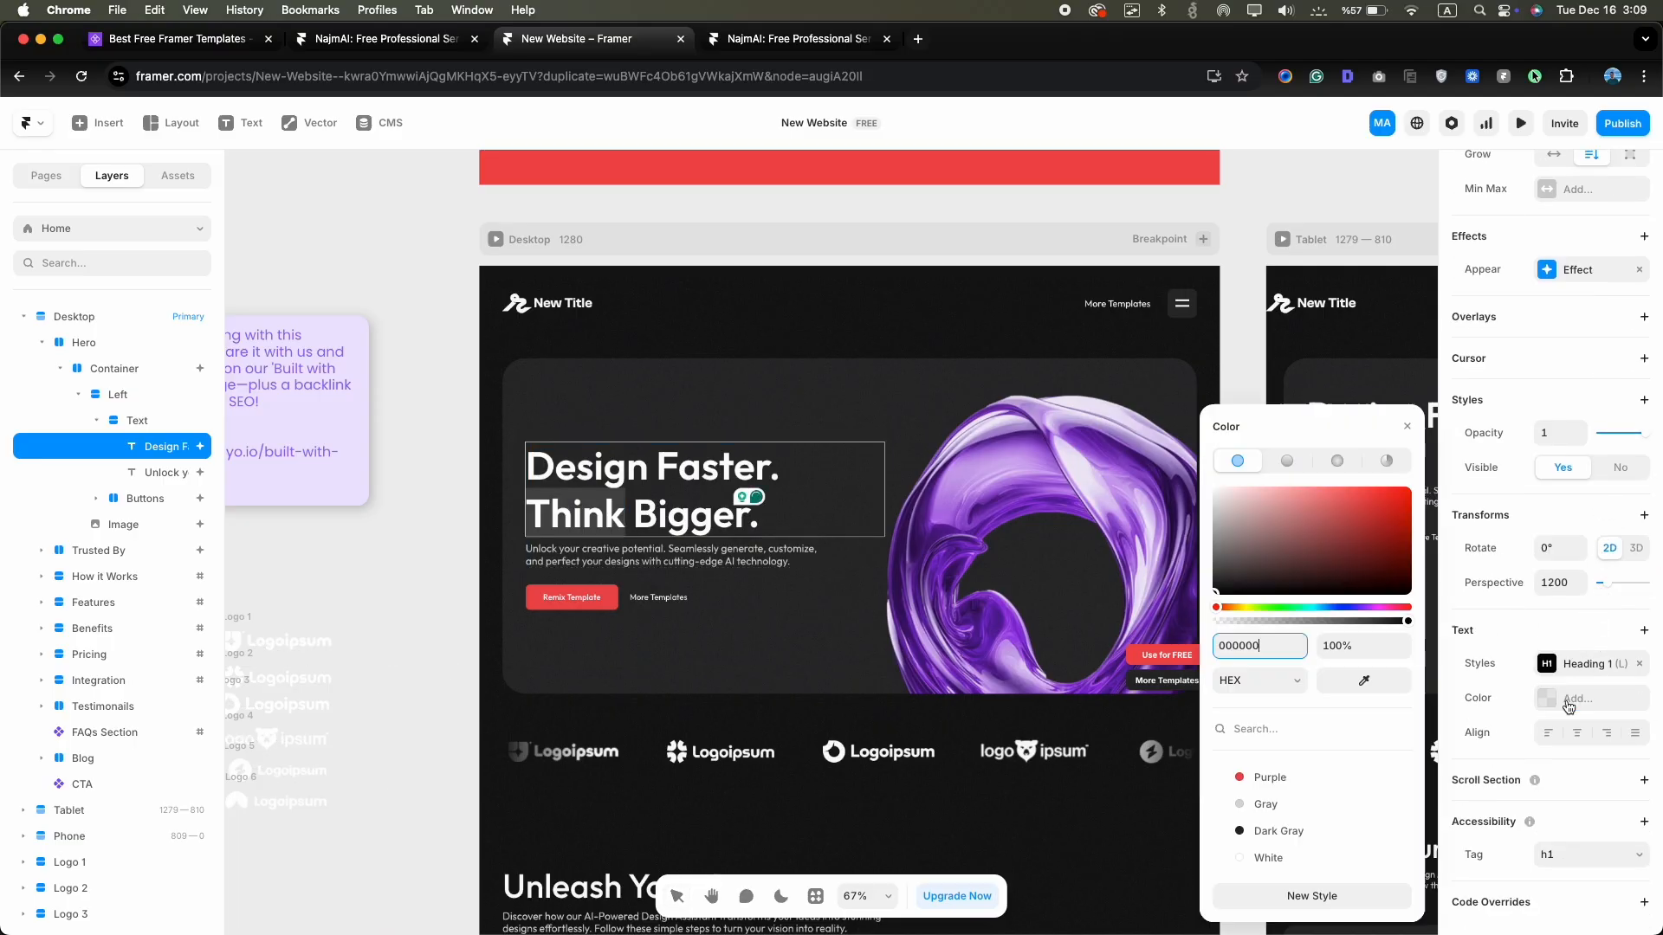
pyautogui.click(1296, 781)
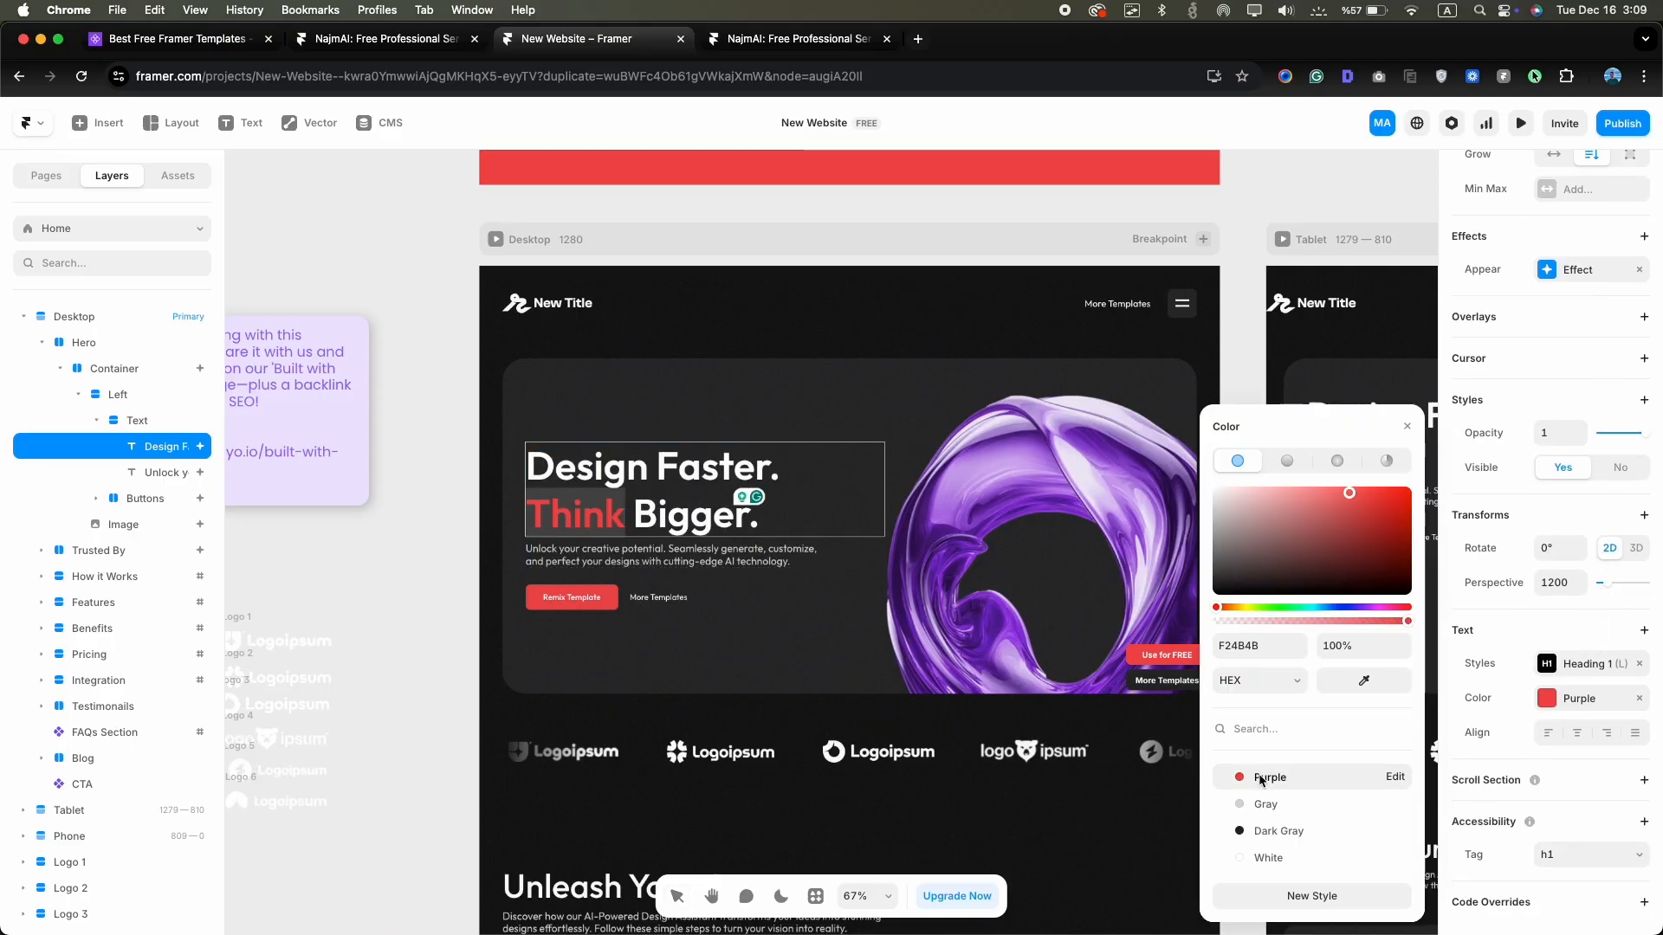
# Rename the Purple color style to "Red"
pyautogui.rightClick(1294, 781)
pyautogui.click(1286, 818)
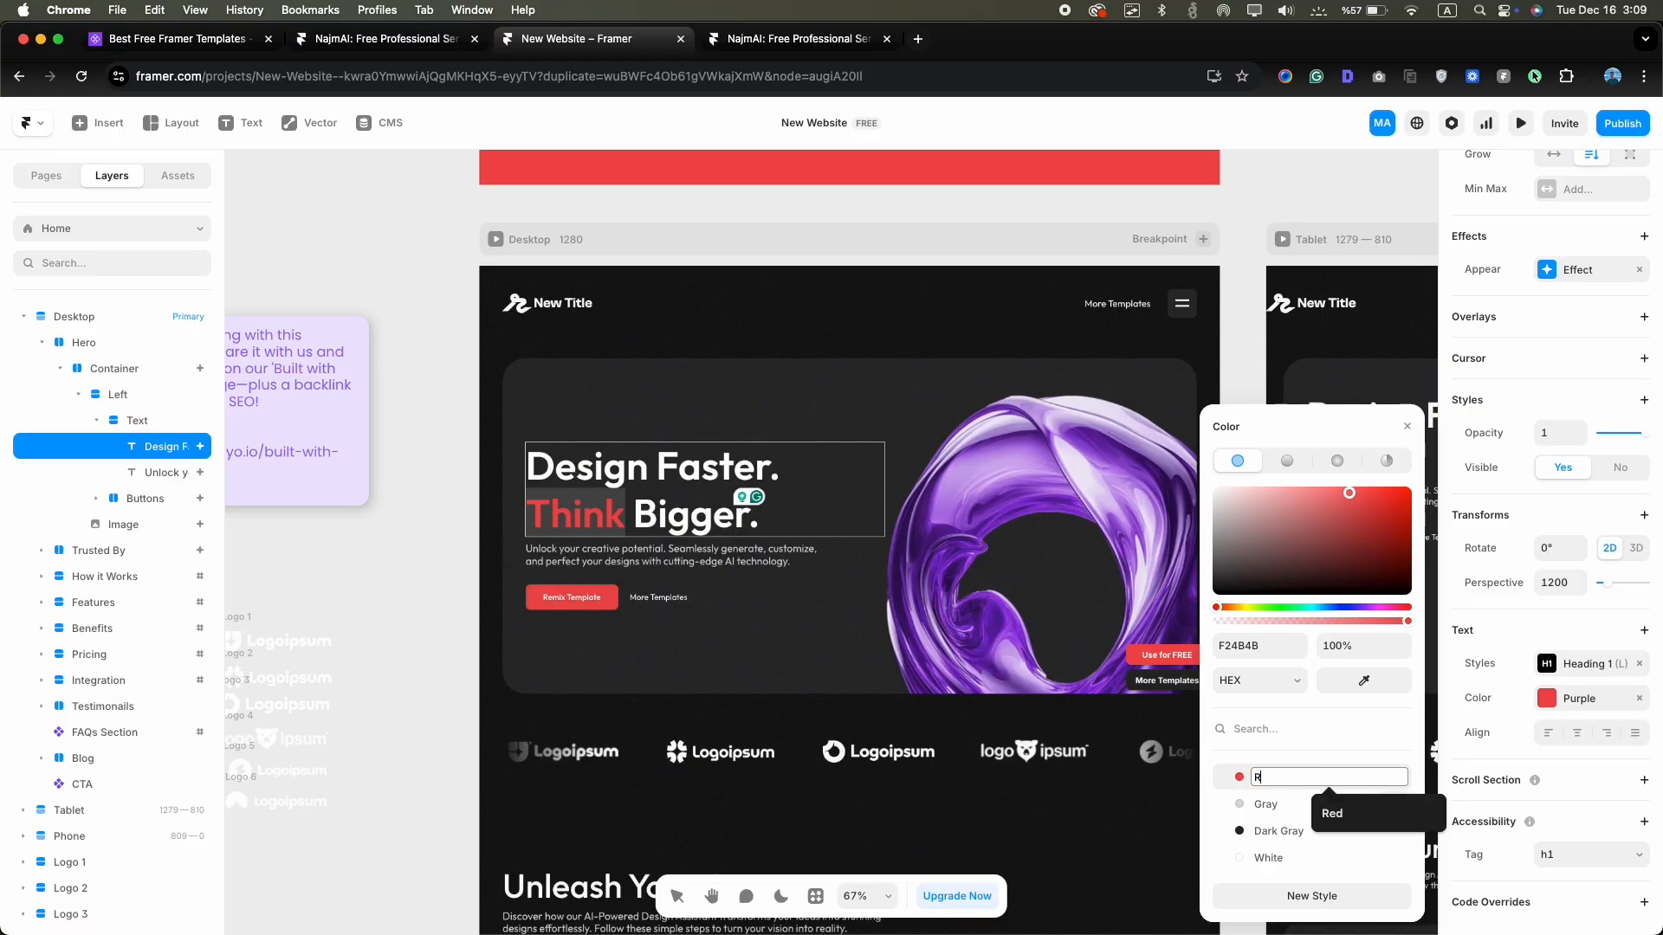
pyautogui.write('Red')
pyautogui.press('Return')
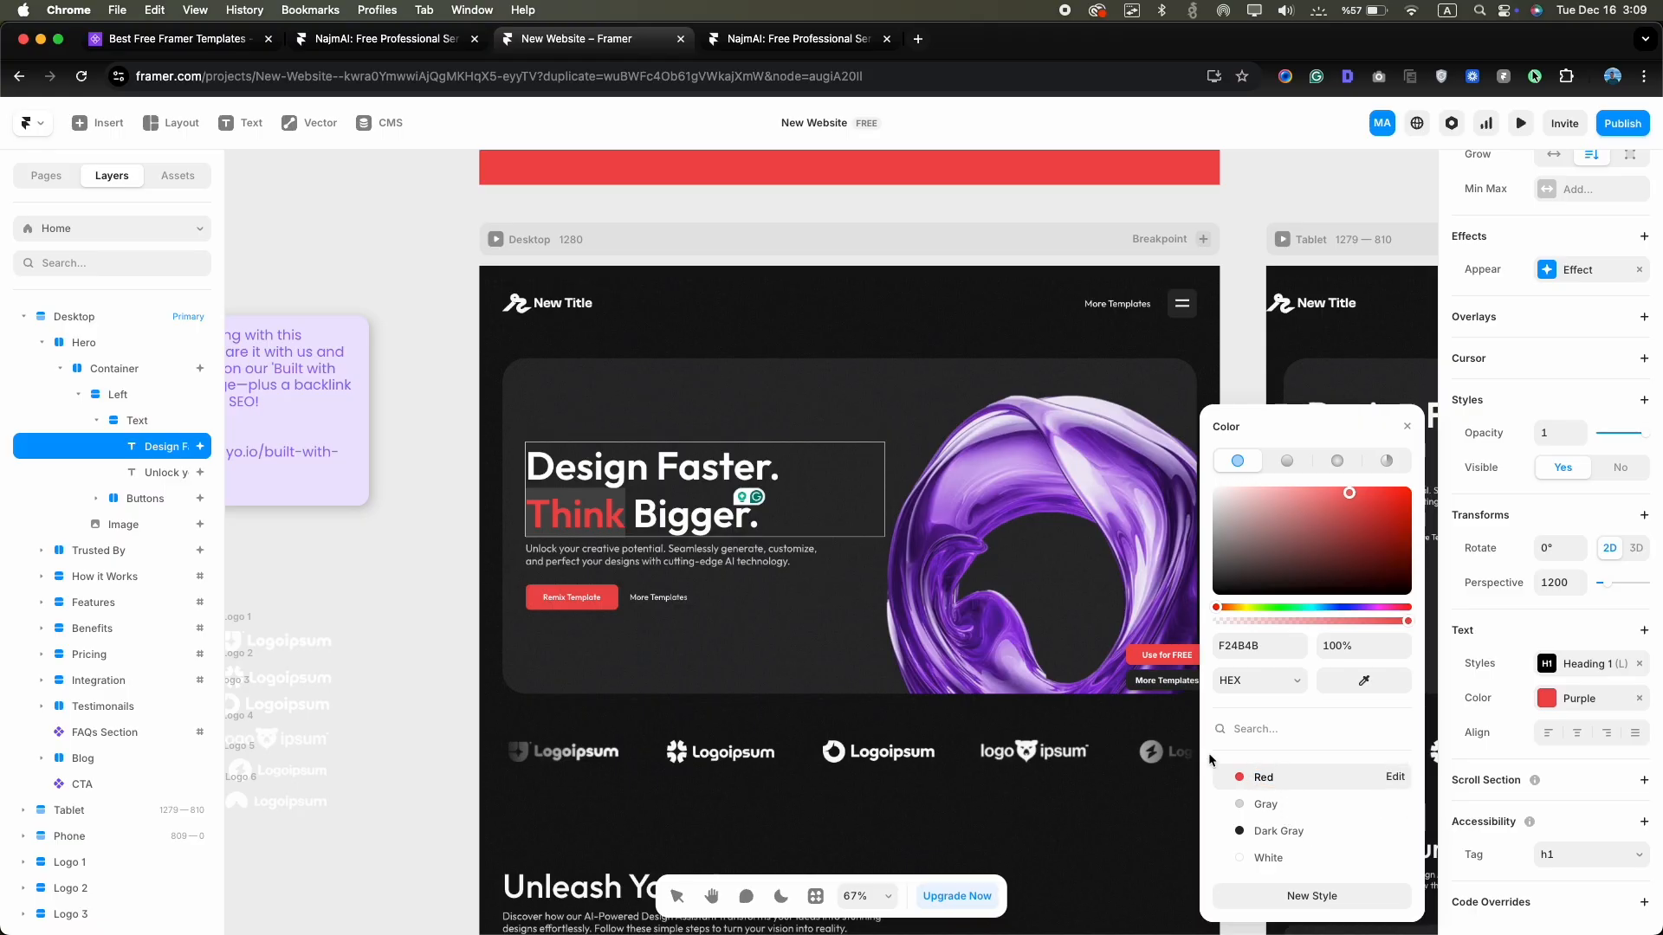
# Open the hero heading's Heading 1 text style and examine its settings for the M and S breakpoints
pyautogui.doubleClick(605, 502)
pyautogui.press('Escape')
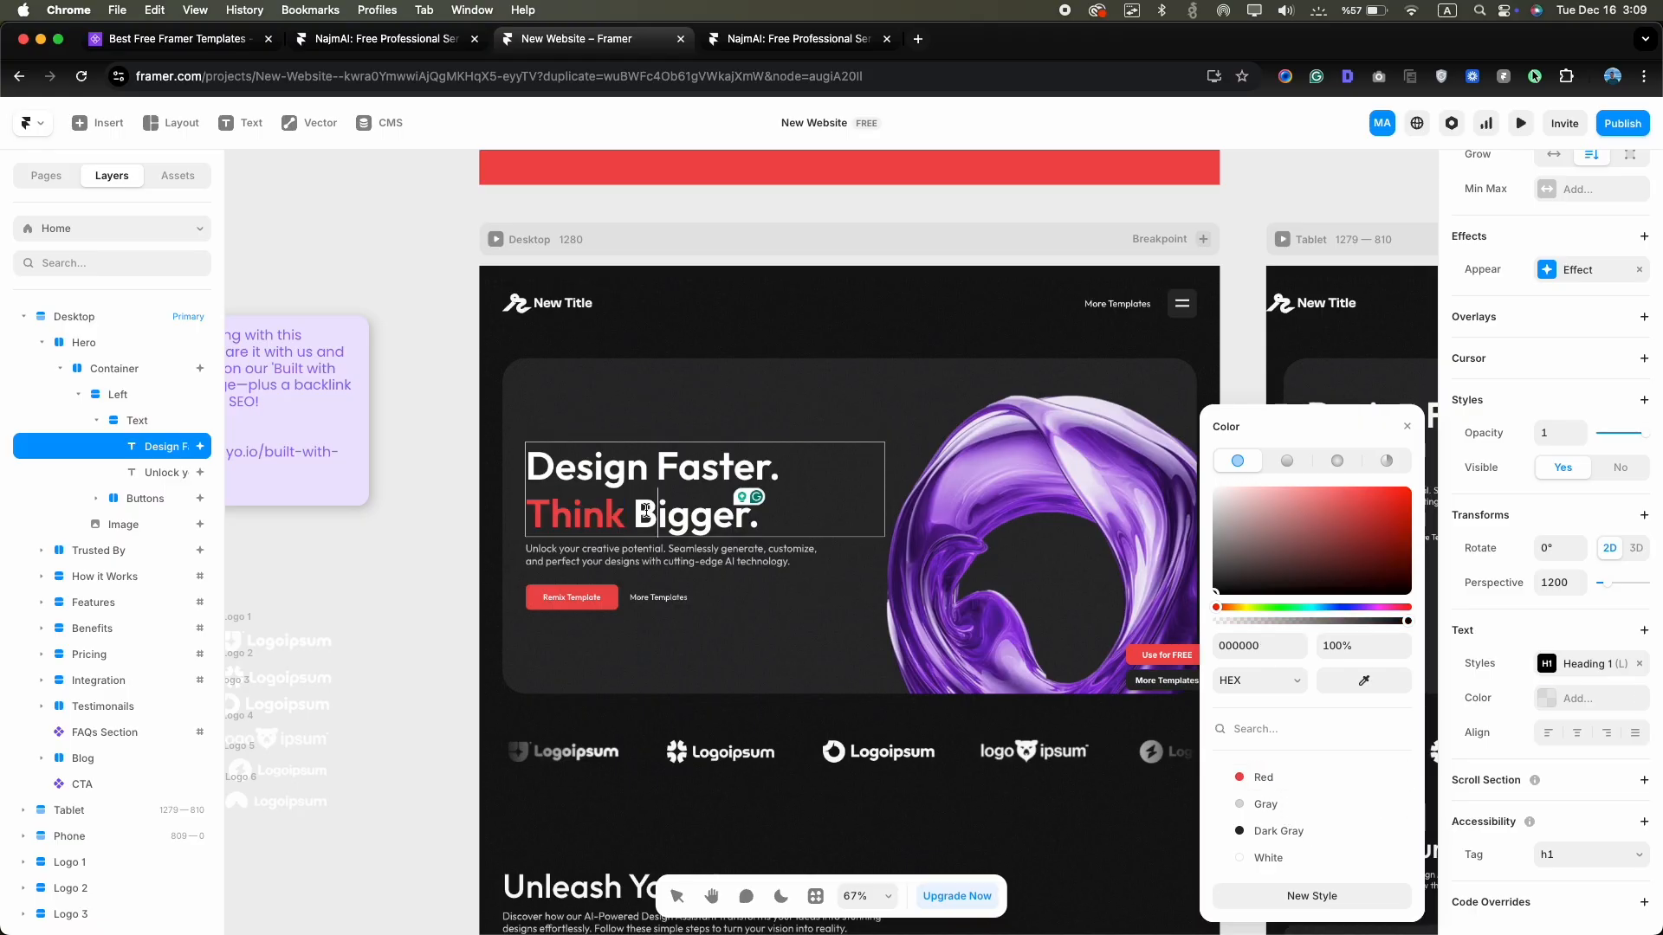
pyautogui.click(1585, 663)
pyautogui.click(1393, 669)
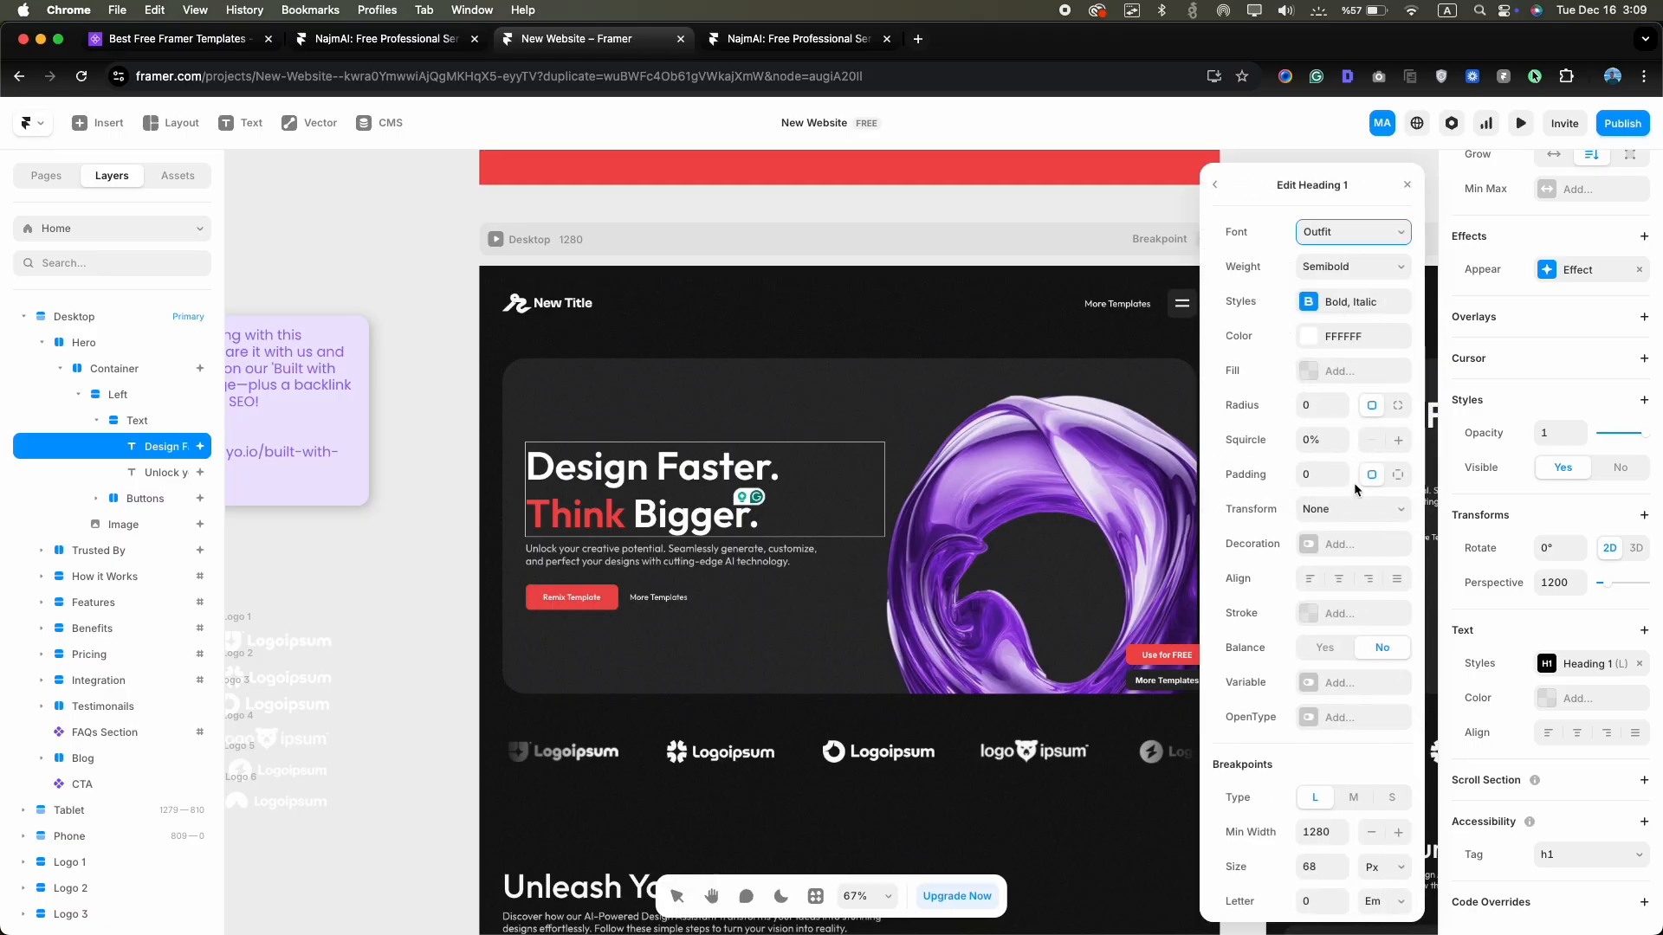
pyautogui.scroll(-2, 1353, 467)
pyautogui.click(1354, 724)
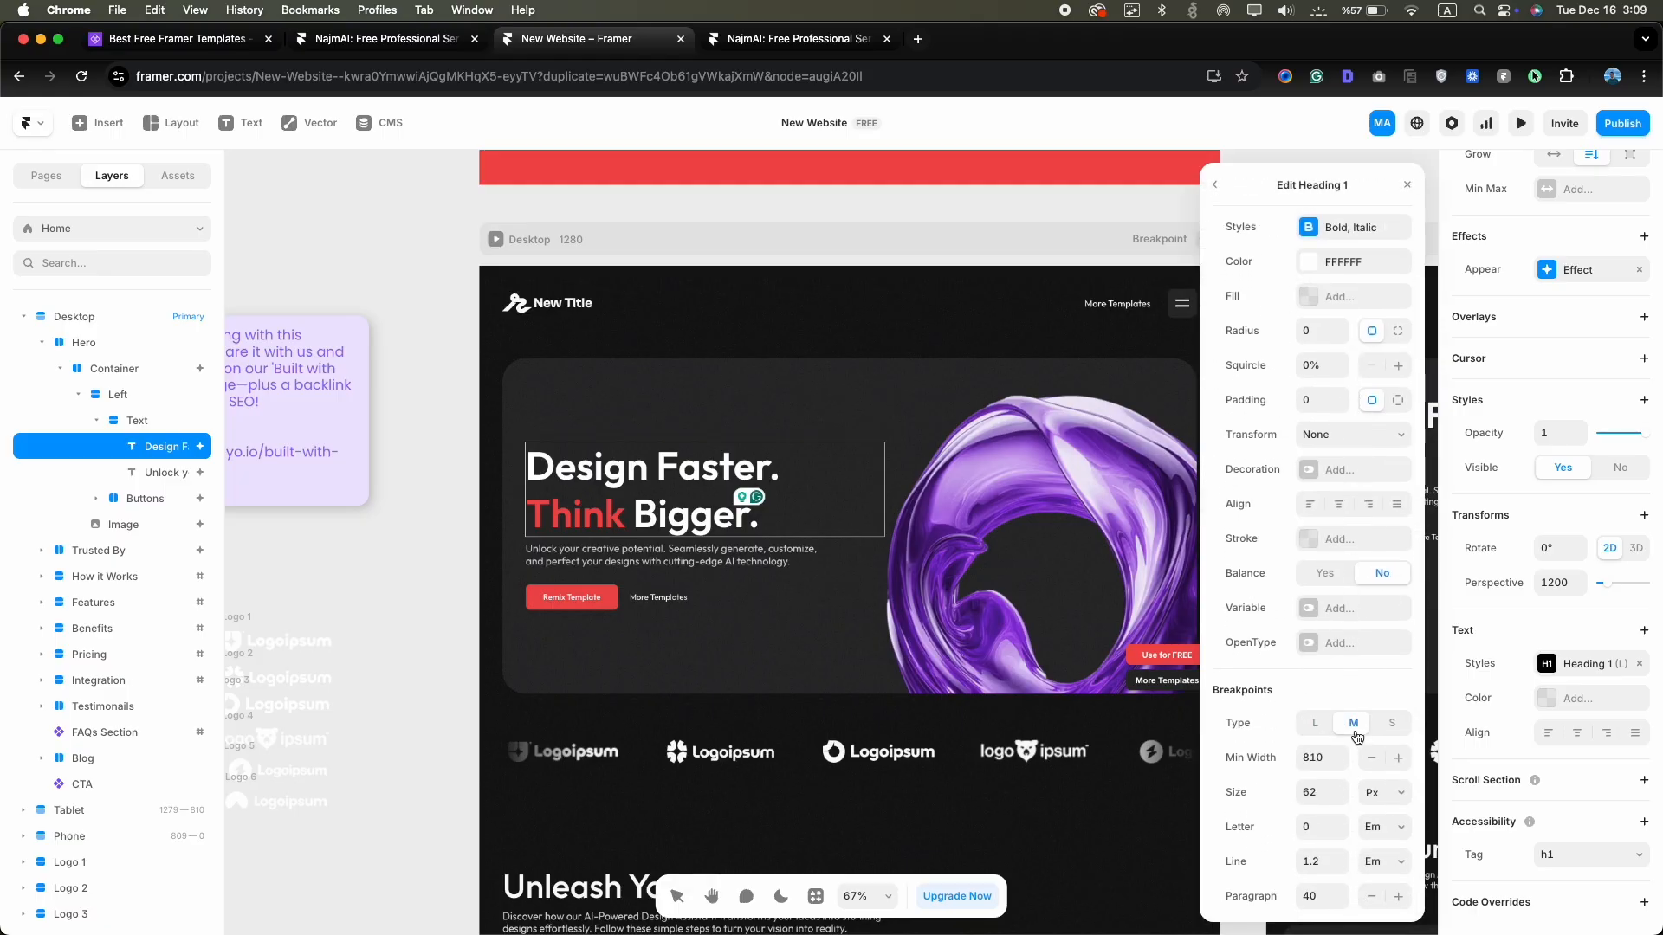
pyautogui.click(1392, 724)
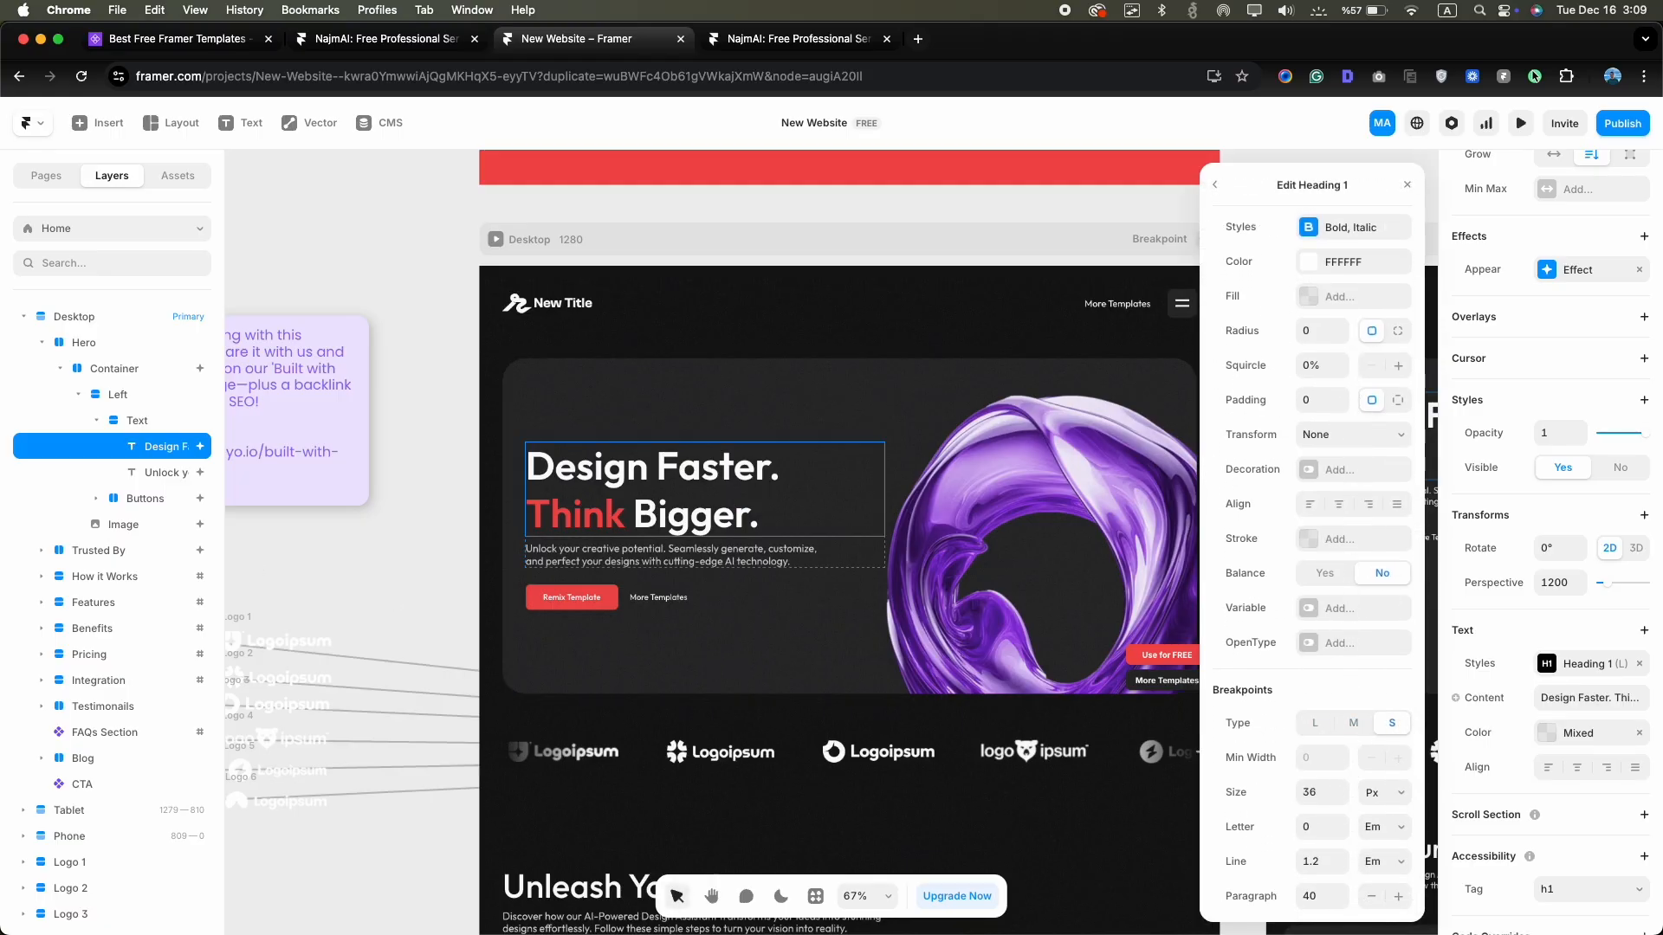
# Replace the hero paragraph with "Create high quality designs in minutes using AI powered workflows. Generate ideas, customize layouts, and refine every detail without friction."
pyautogui.click(639, 564)
pyautogui.doubleClick(638, 564)
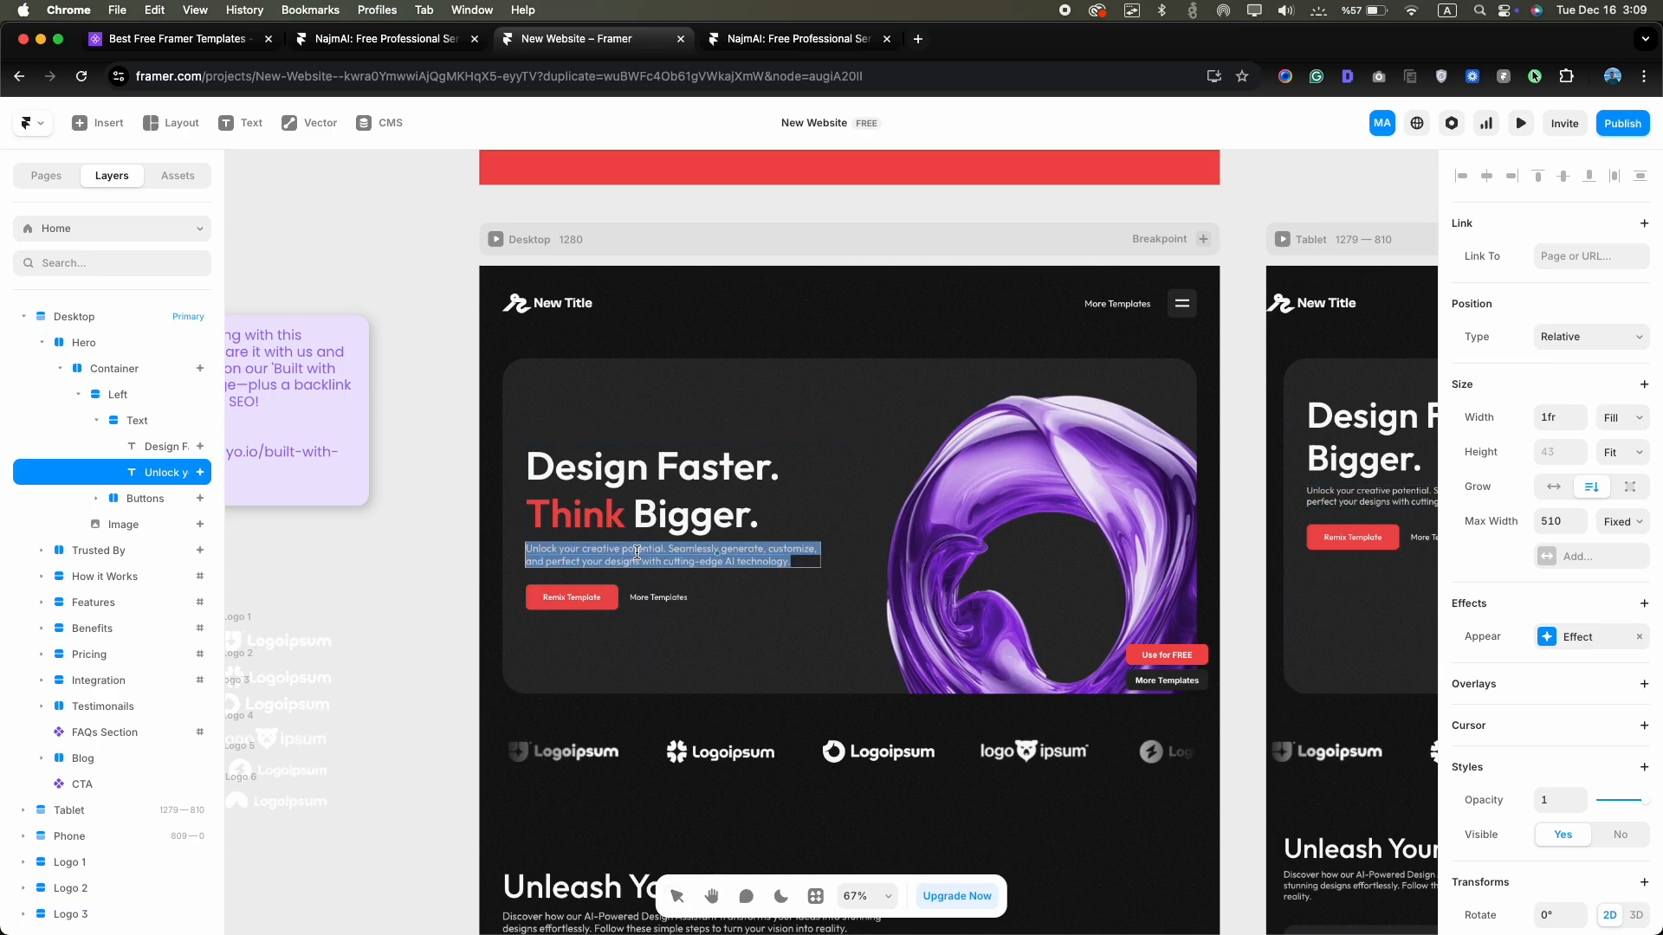
pyautogui.write('Create high quality designs in minutes using AI powered workflows. Generate ideas, customize layouts, and refine every detail without friction.')
# Open the hero paragraph's Body text style and examine its font and breakpoint settings
pyautogui.scroll(-5, 1603, 598)
pyautogui.scroll(-1, 1603, 598)
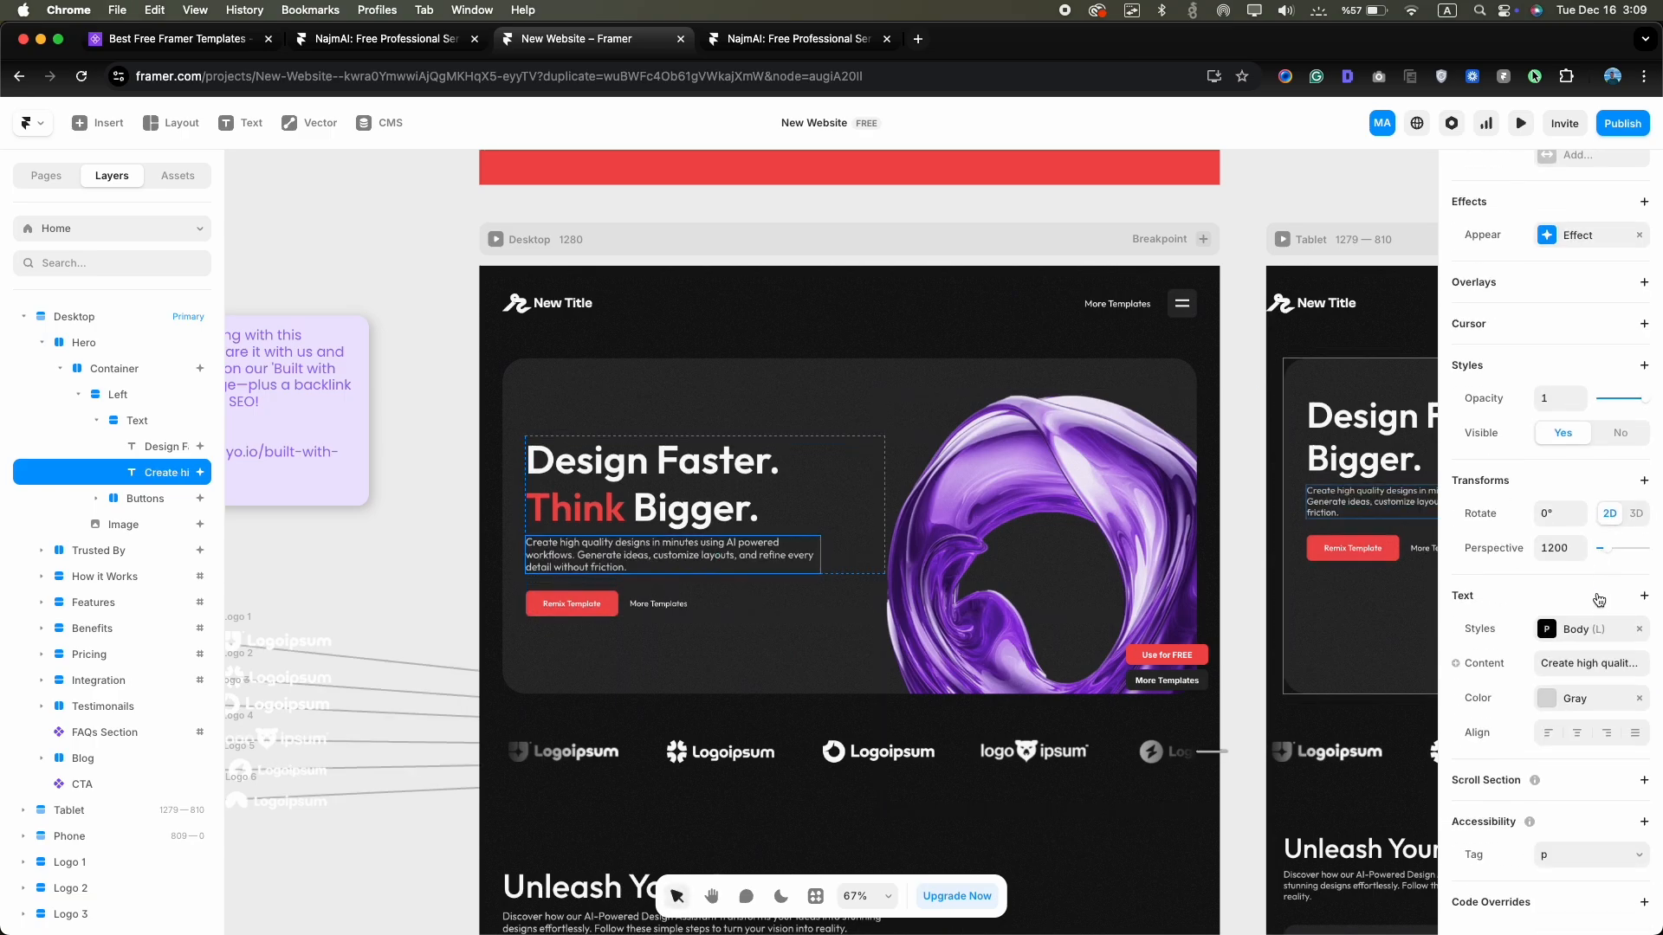
pyautogui.click(1585, 631)
pyautogui.click(1392, 831)
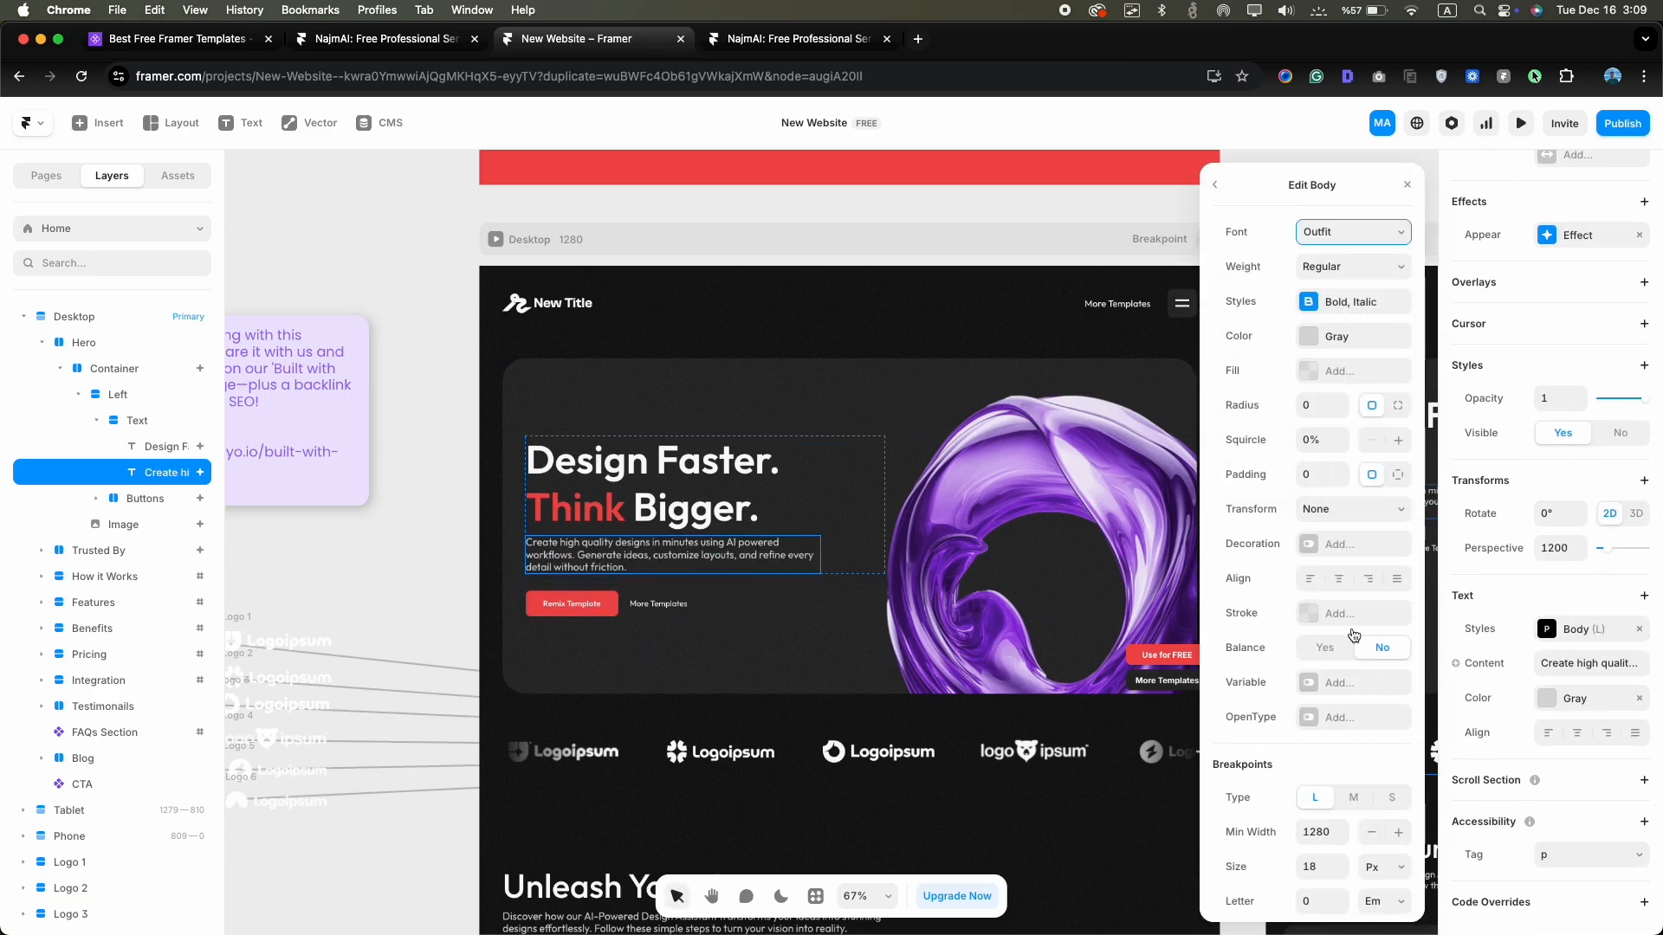
pyautogui.scroll(-2, 1348, 497)
pyautogui.scroll(-1, 1348, 496)
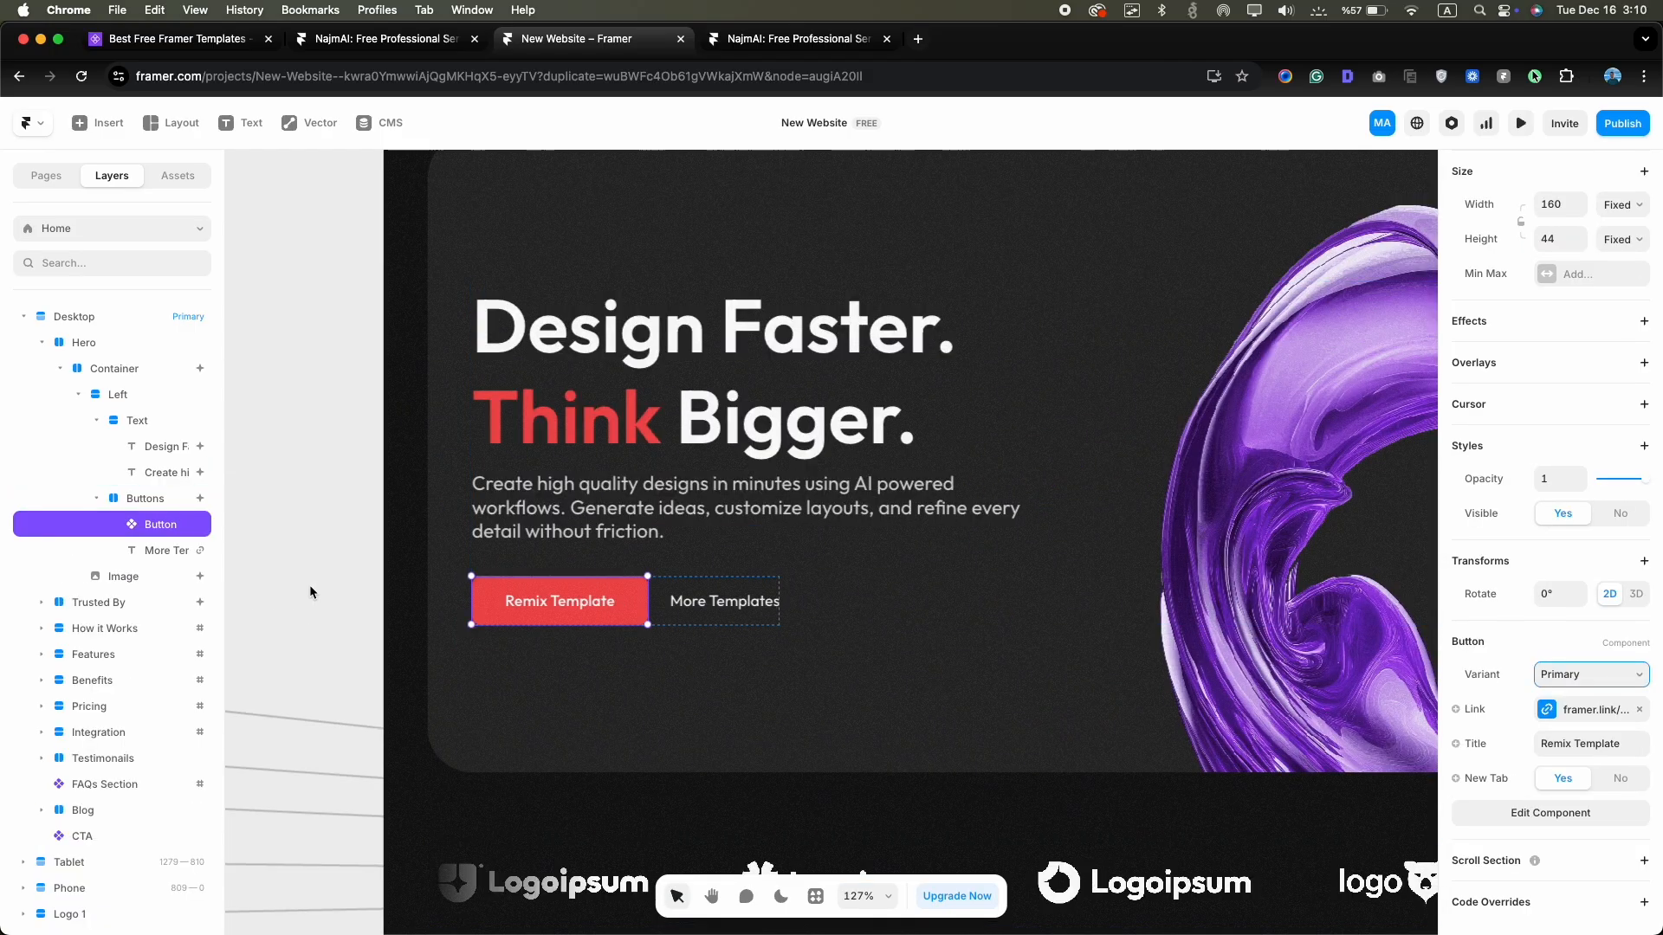
# Open the component behind the hero's "Remix Template" button for editing
pyautogui.click(310, 584)
pyautogui.click(532, 615)
pyautogui.doubleClick(539, 606)
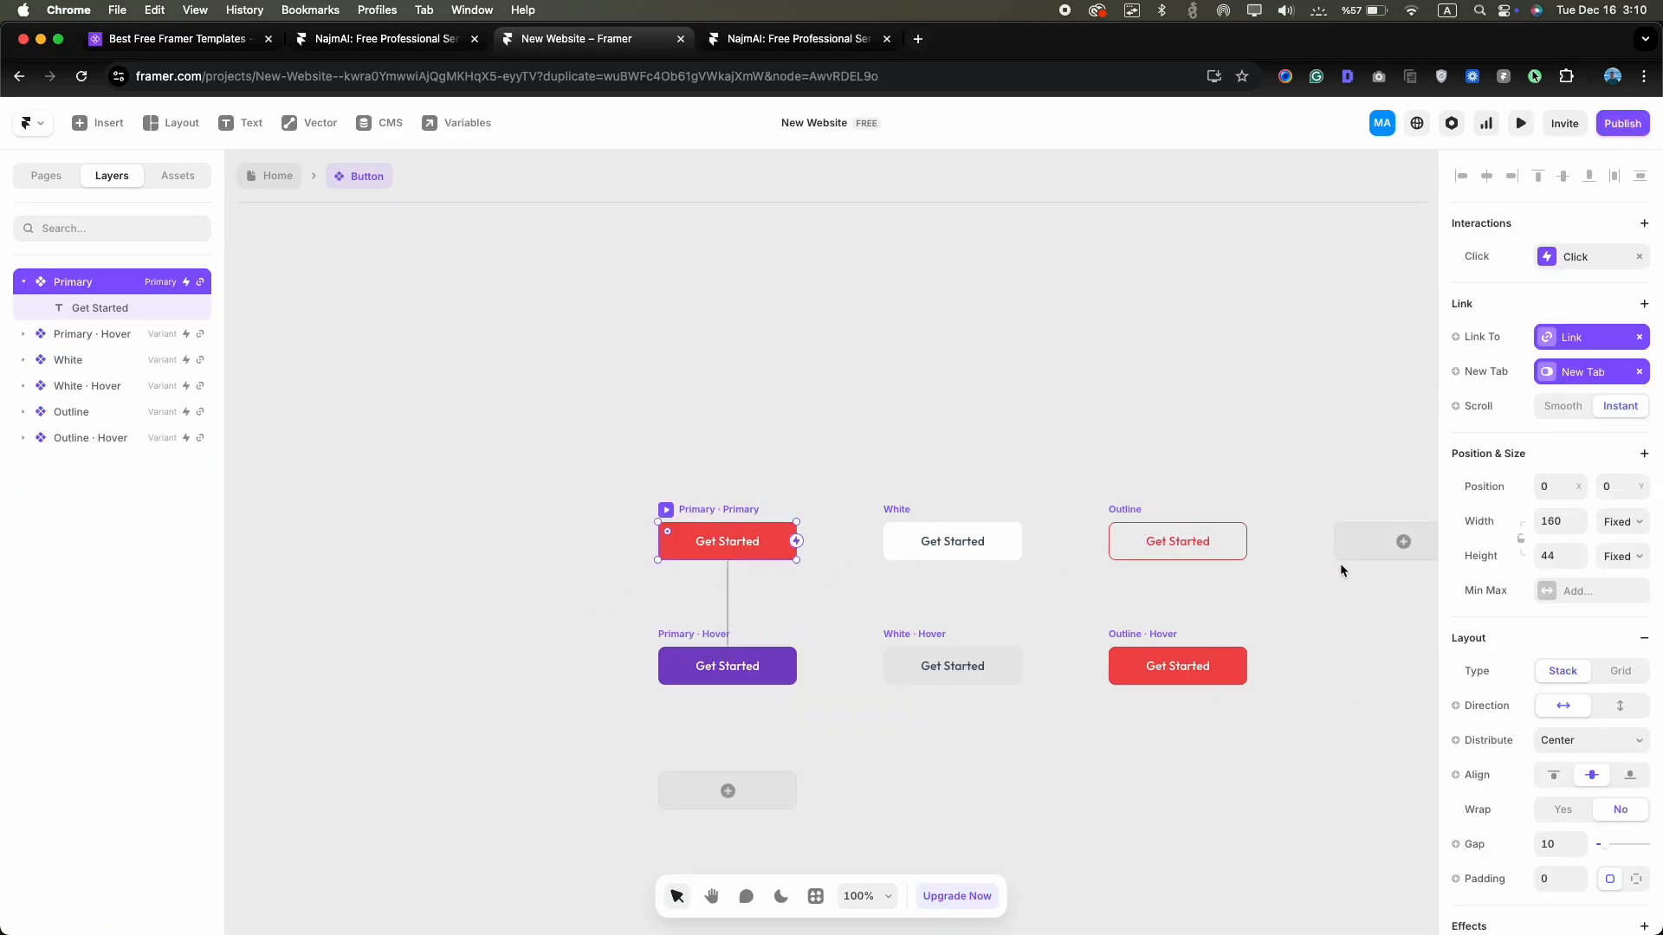
# Change the fill of the Primary button's Hover variant to the darker red B83939
pyautogui.click(773, 665)
pyautogui.scroll(-5, 1590, 665)
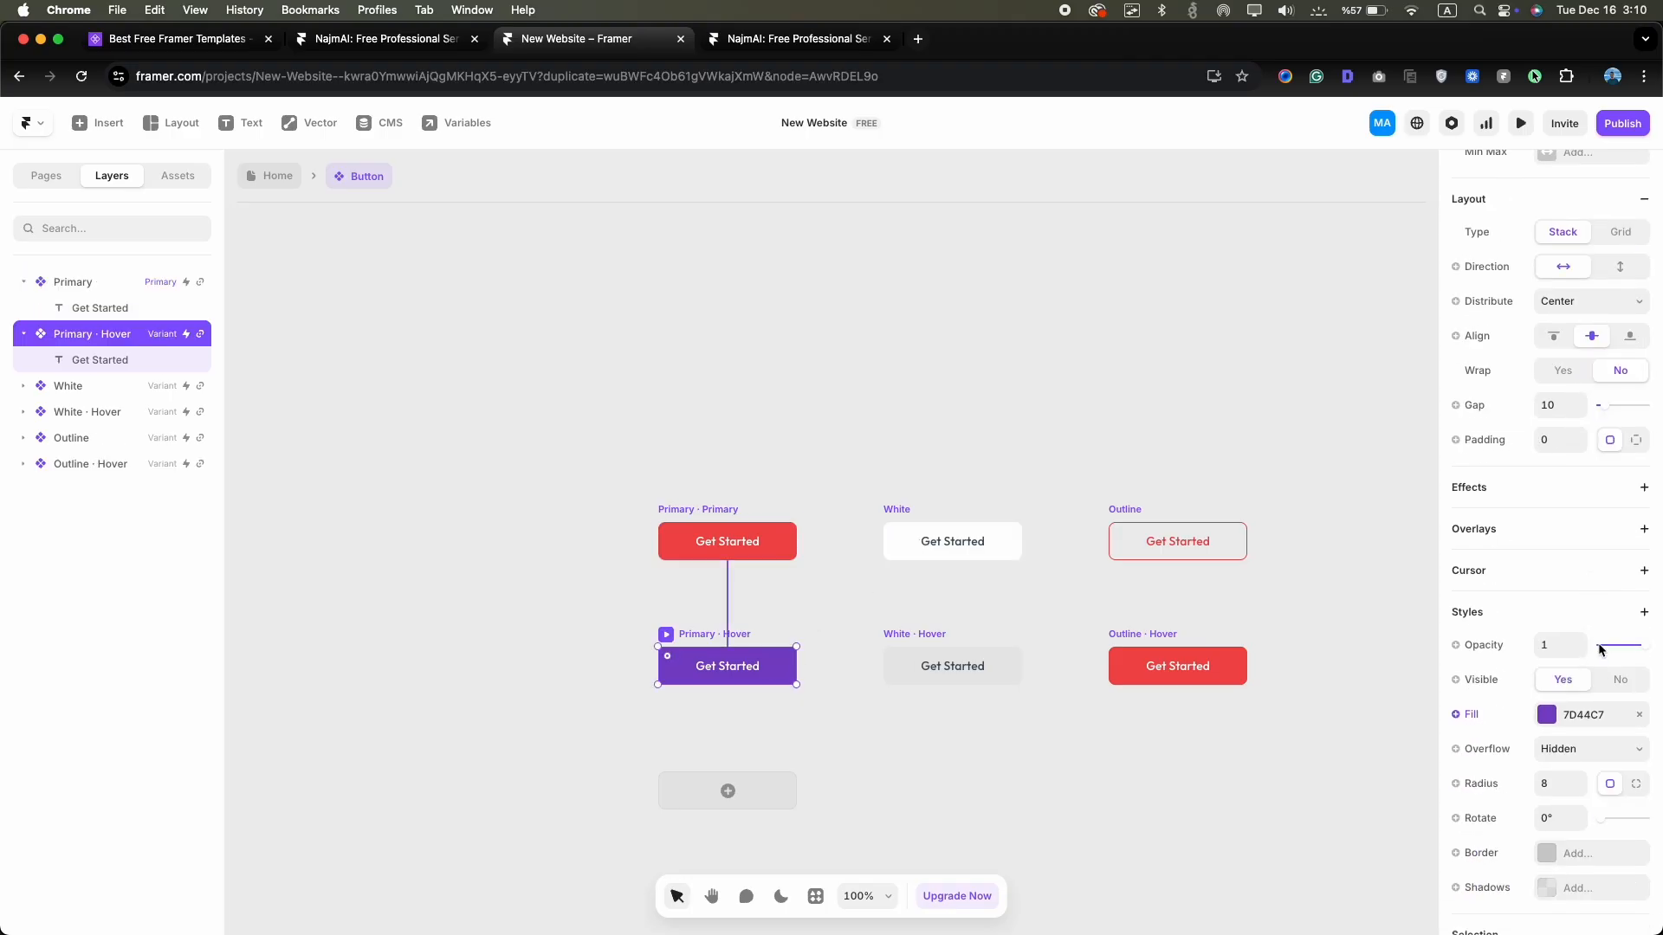
pyautogui.click(1587, 715)
pyautogui.click(1277, 766)
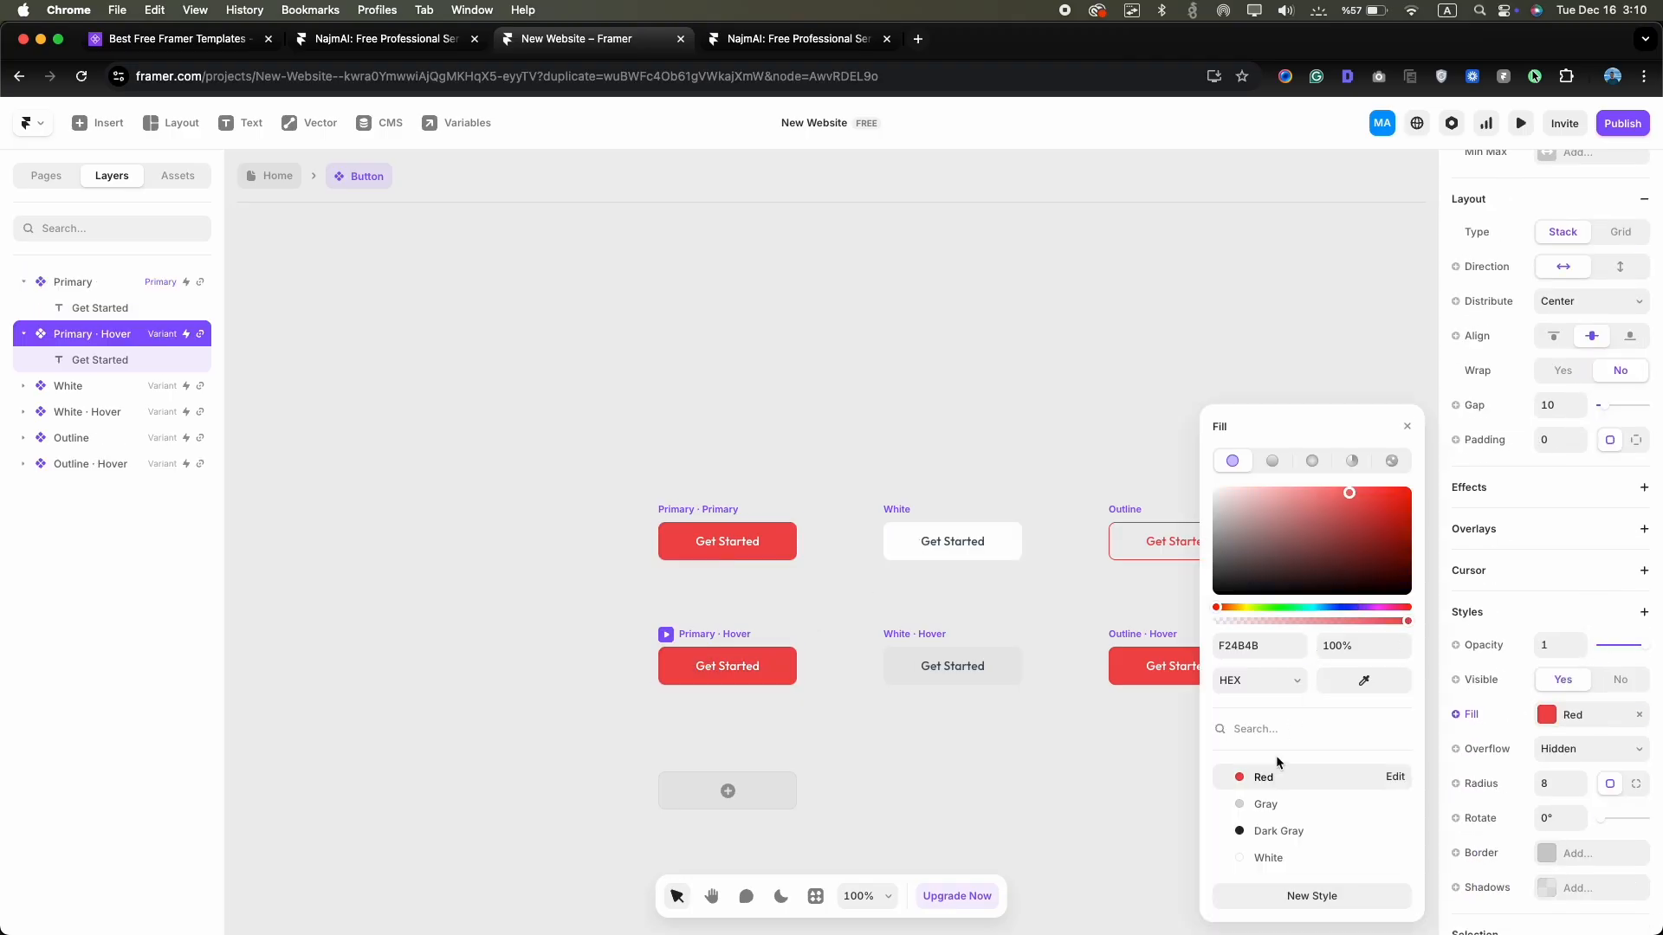
pyautogui.moveTo(1355, 495); pyautogui.dragTo(1351, 521)
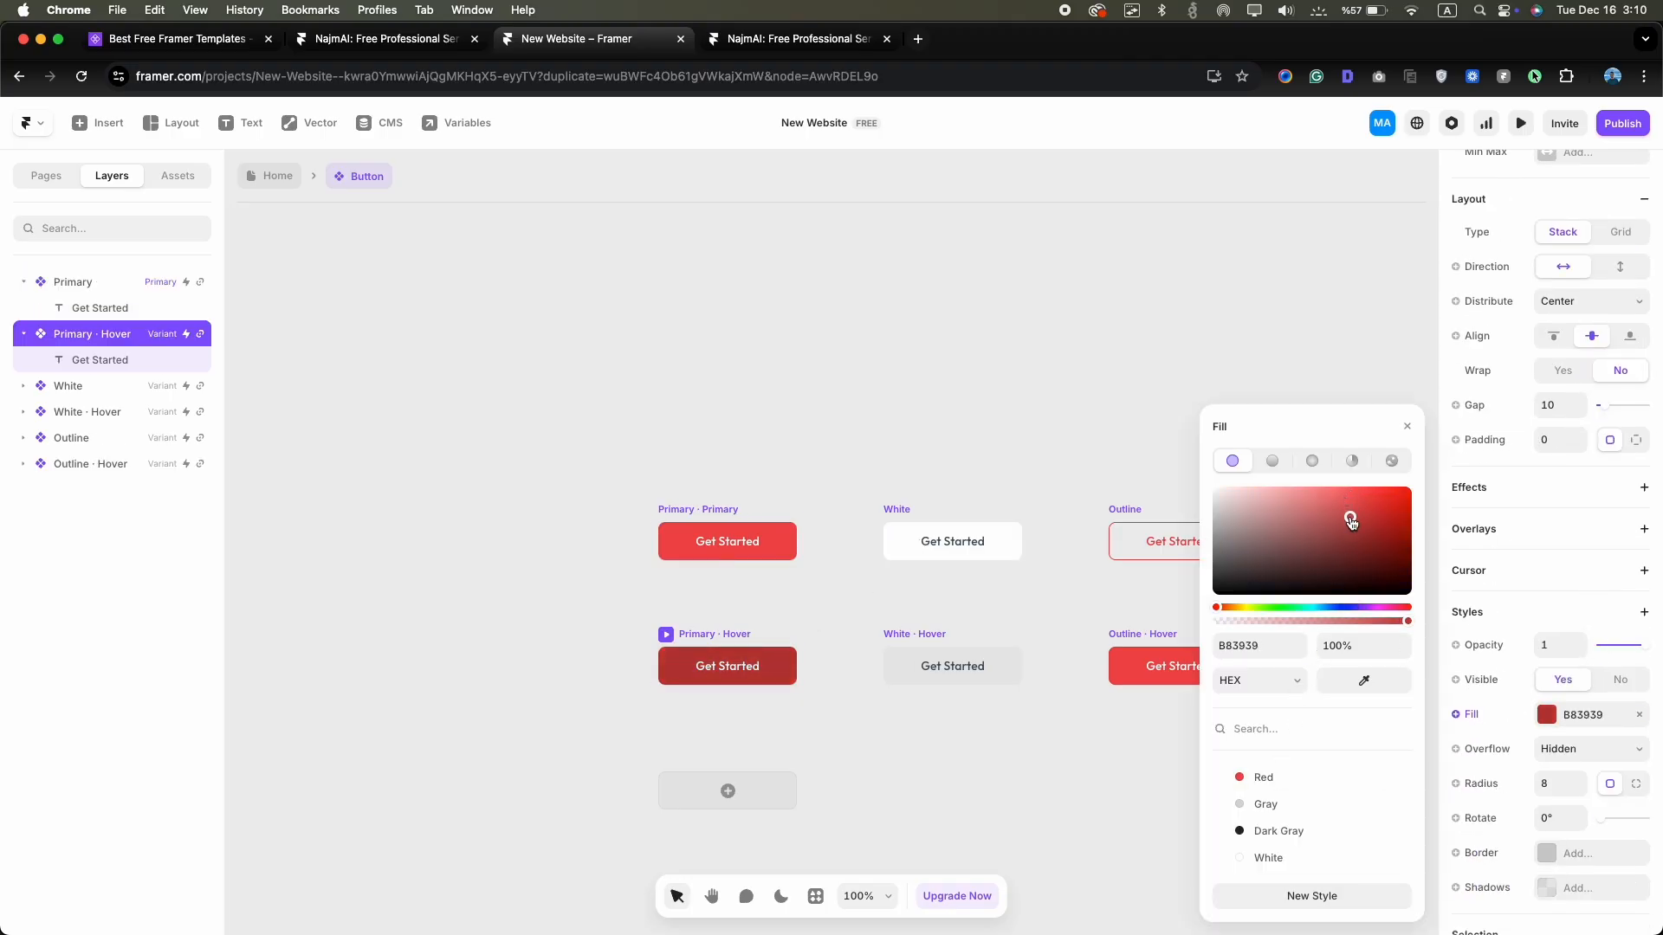
# Preview the Primary button variant and return to the component editor
pyautogui.click(791, 544)
pyautogui.click(1521, 125)
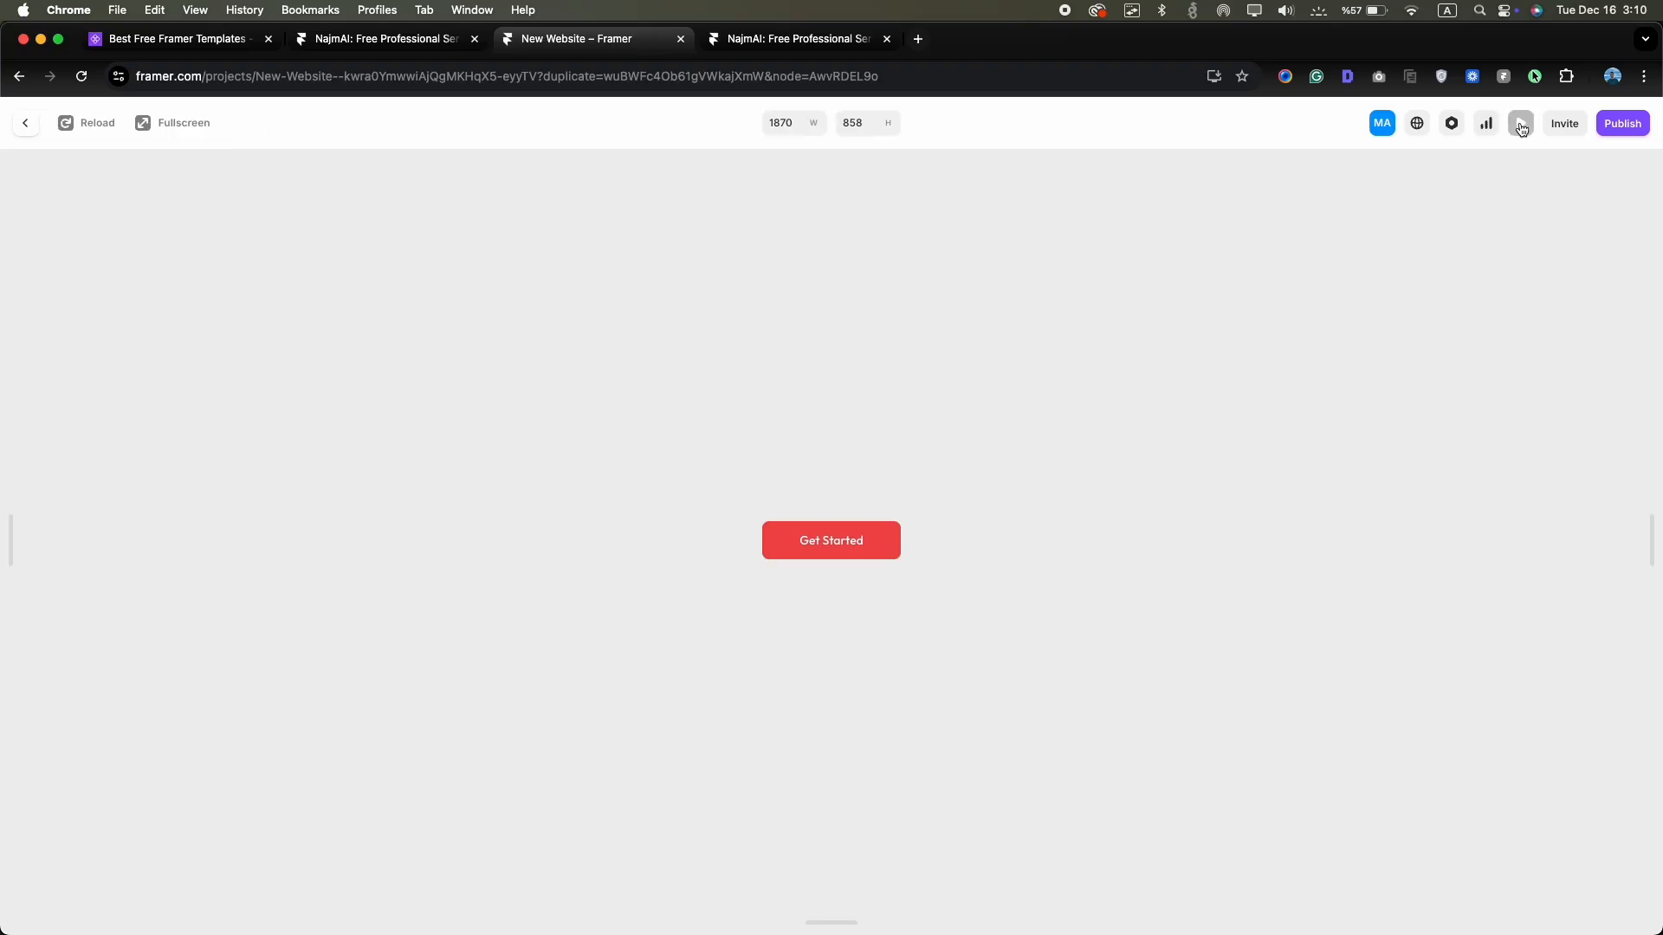
pyautogui.click(23, 123)
# Back on the Home page, link the hero's "Remix Template" button to templyo.io and set its title to "Get Started"
pyautogui.click(268, 176)
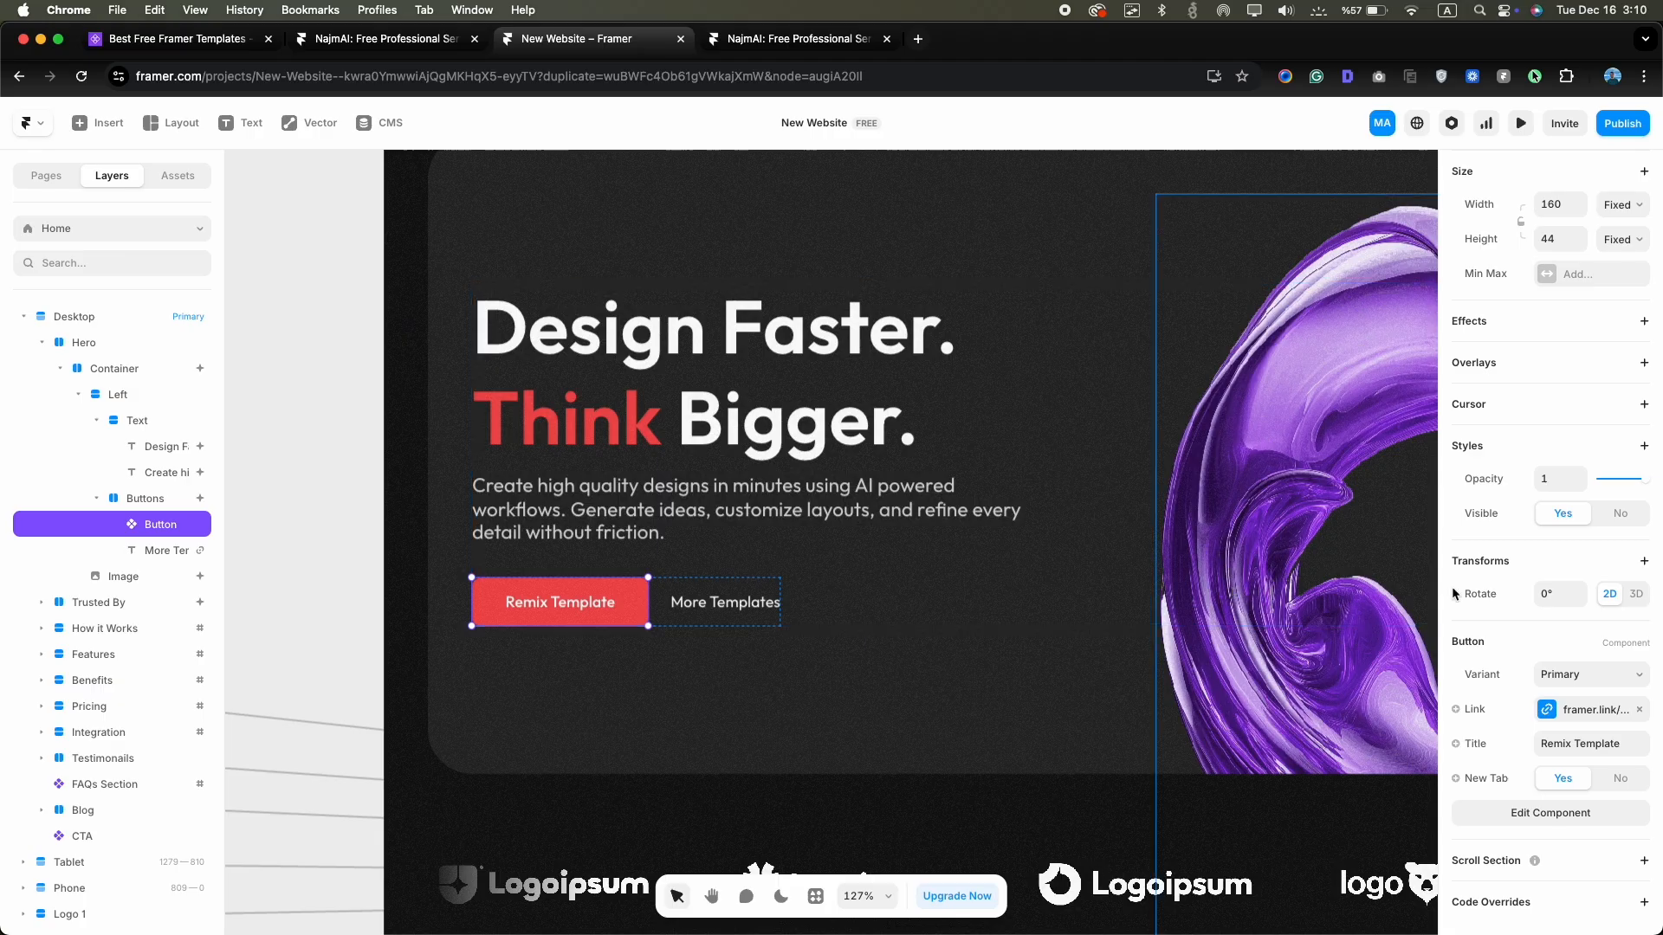
pyautogui.click(1586, 712)
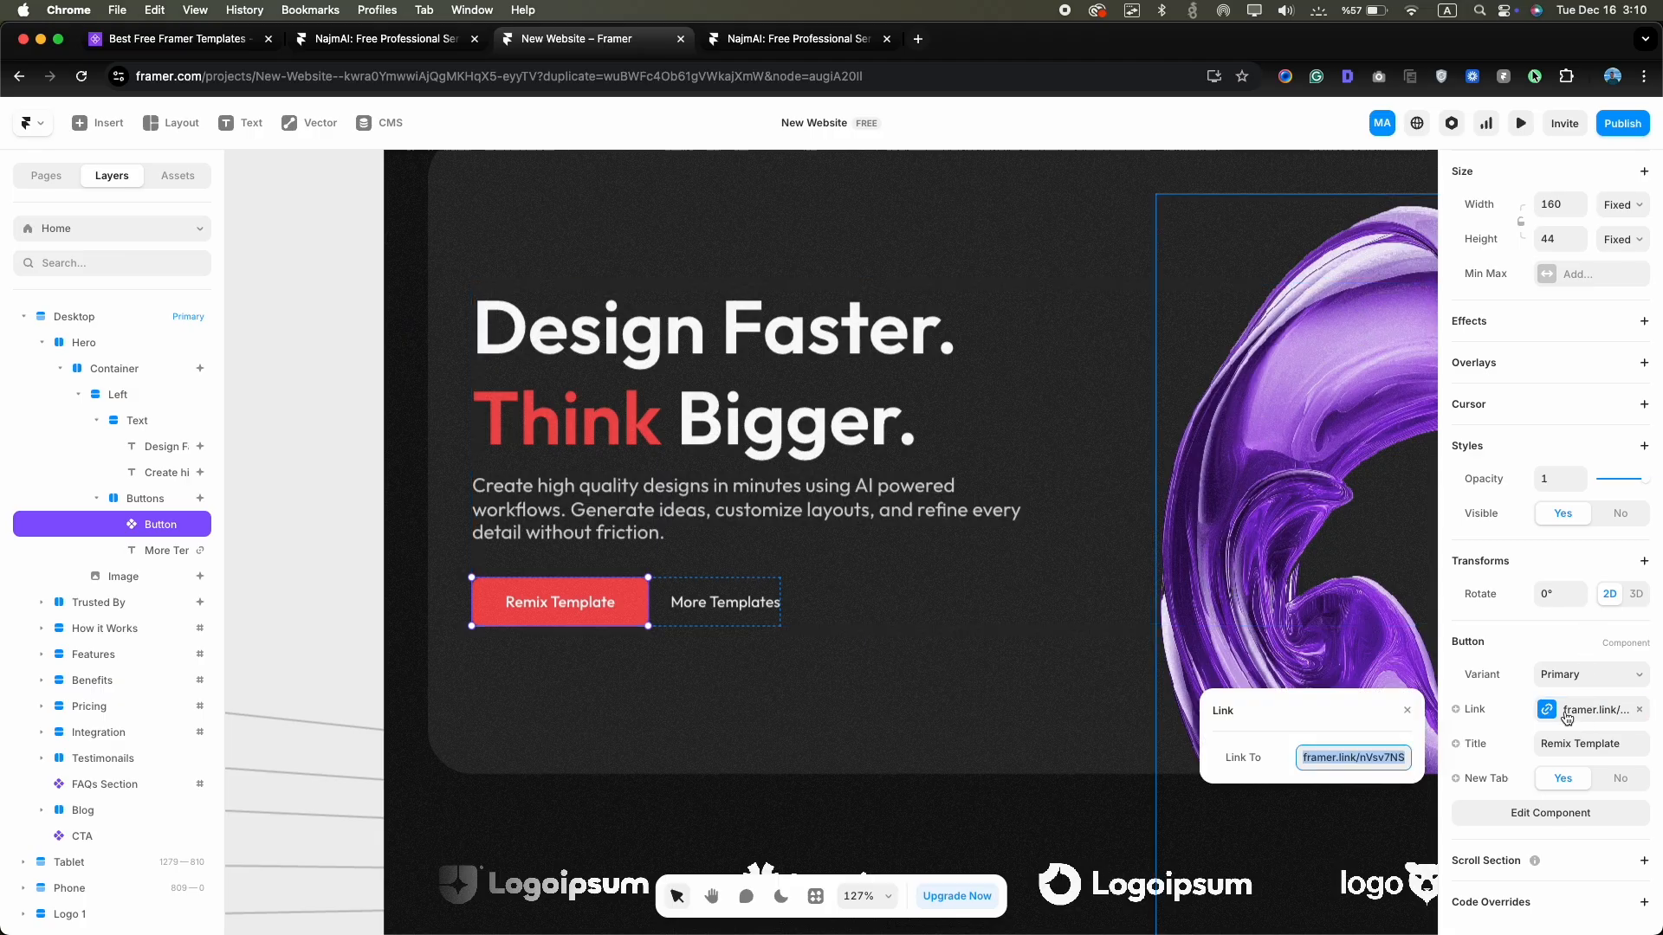
pyautogui.write('templyo')
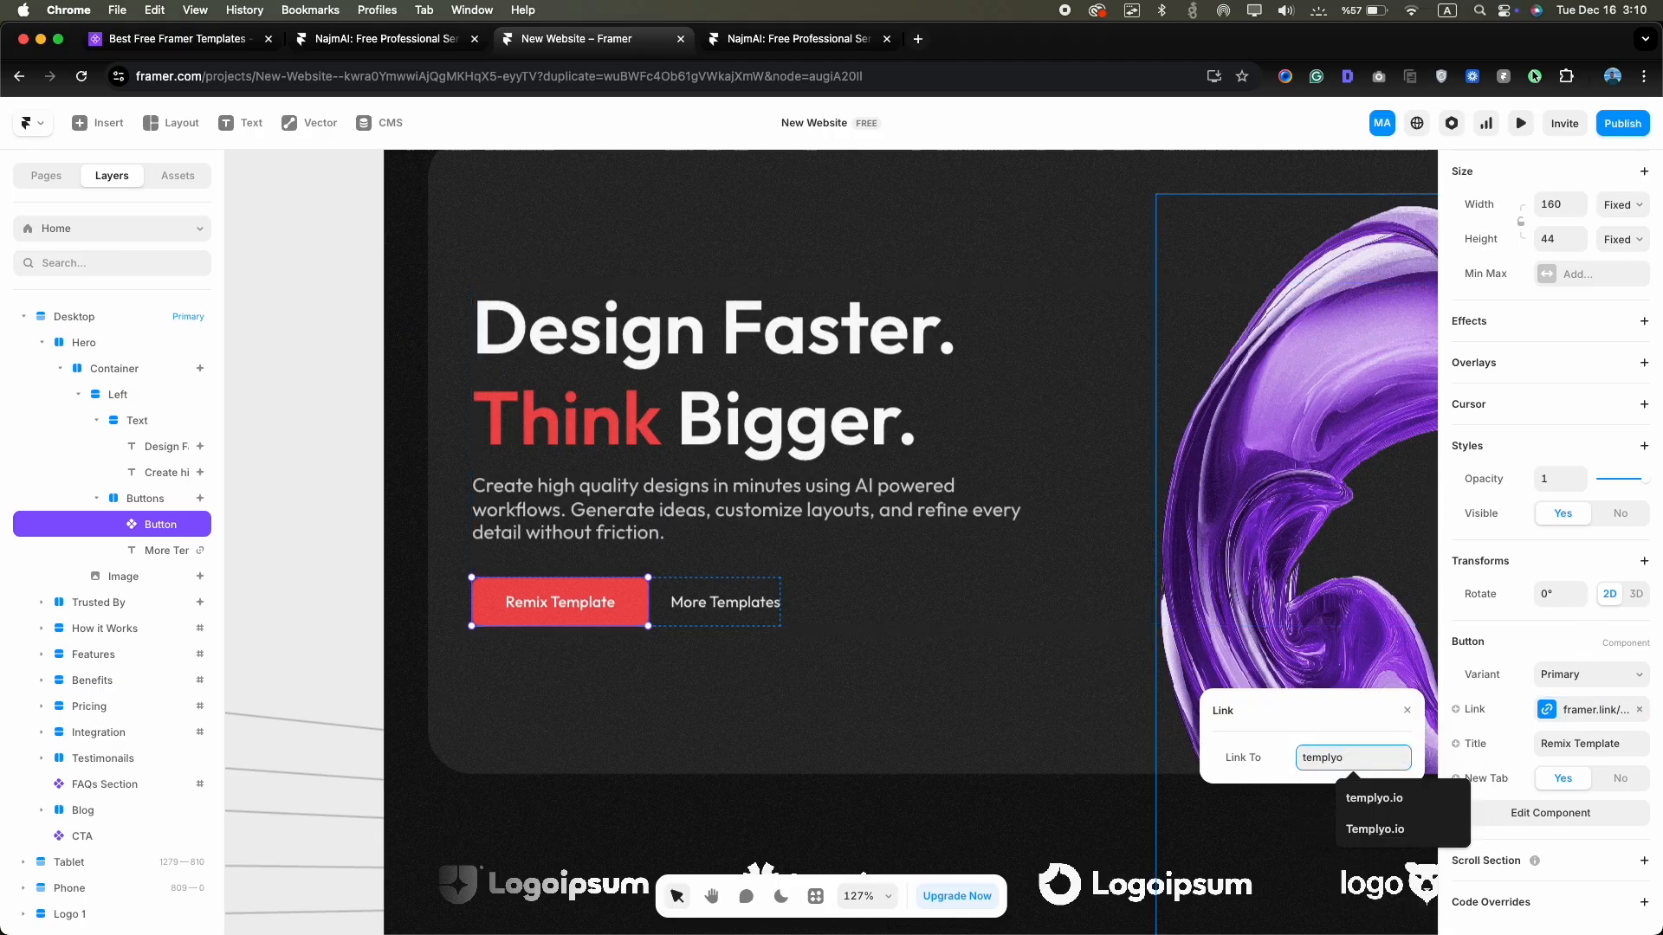
pyautogui.write('.io')
pyautogui.press('Tab')
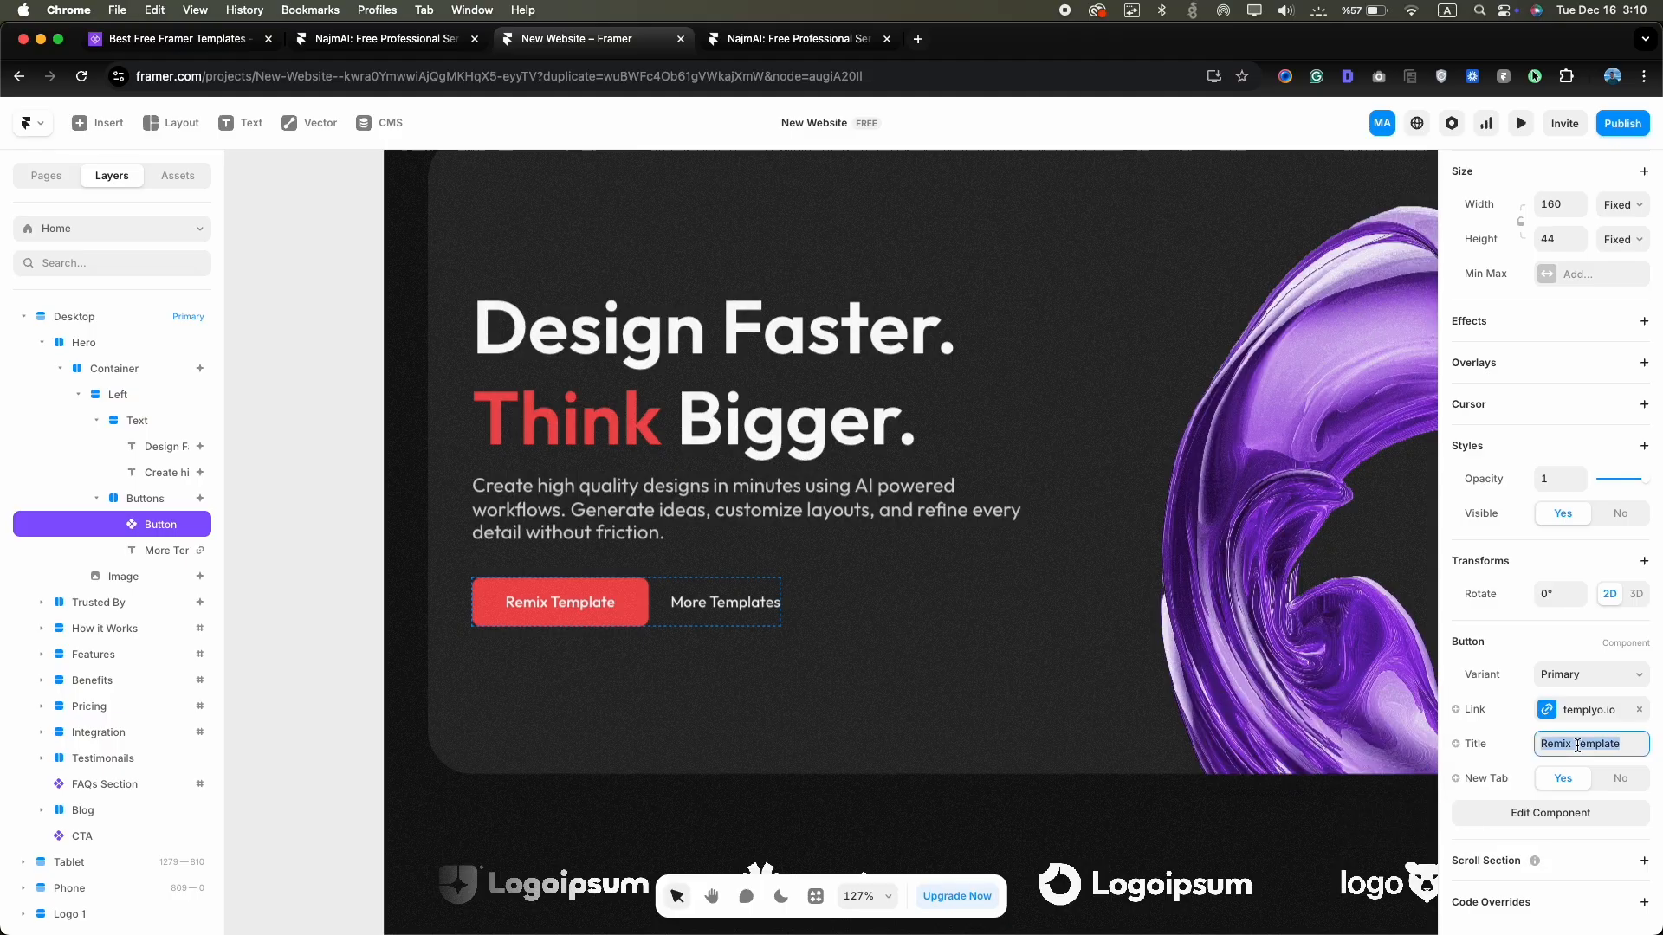
pyautogui.write('Get Started')
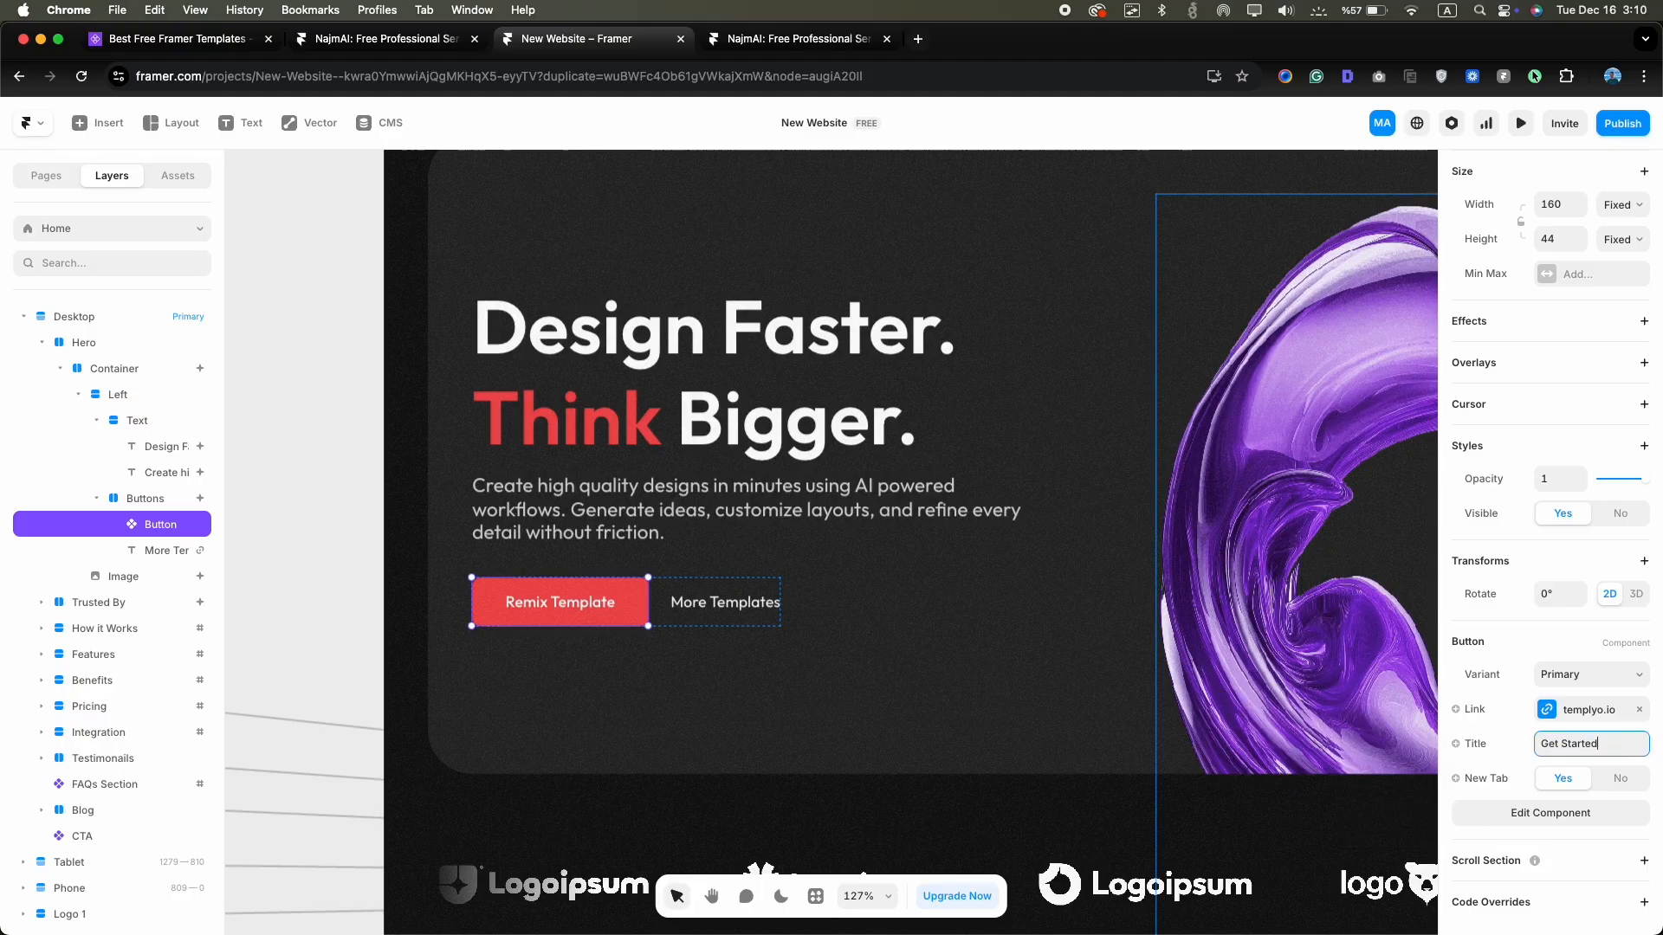
# Confirm the hero button's title and replace the hero's purple ring image fill with the red ring image
pyautogui.press('Return')
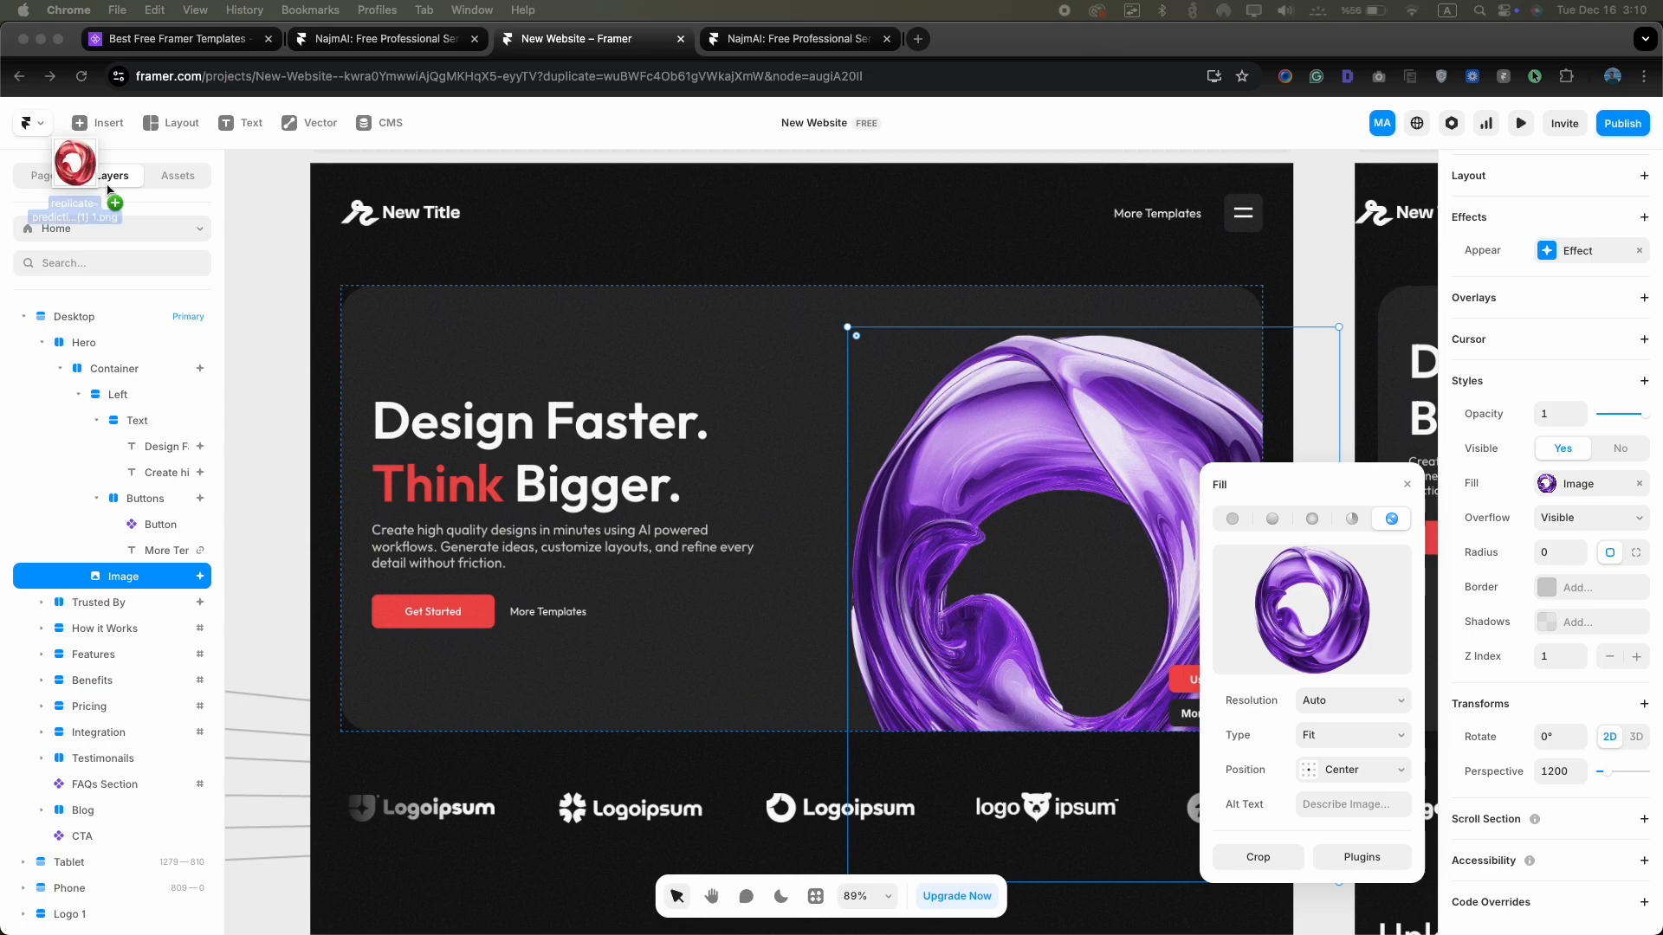
pyautogui.moveTo(74, 178); pyautogui.dragTo(1335, 631)
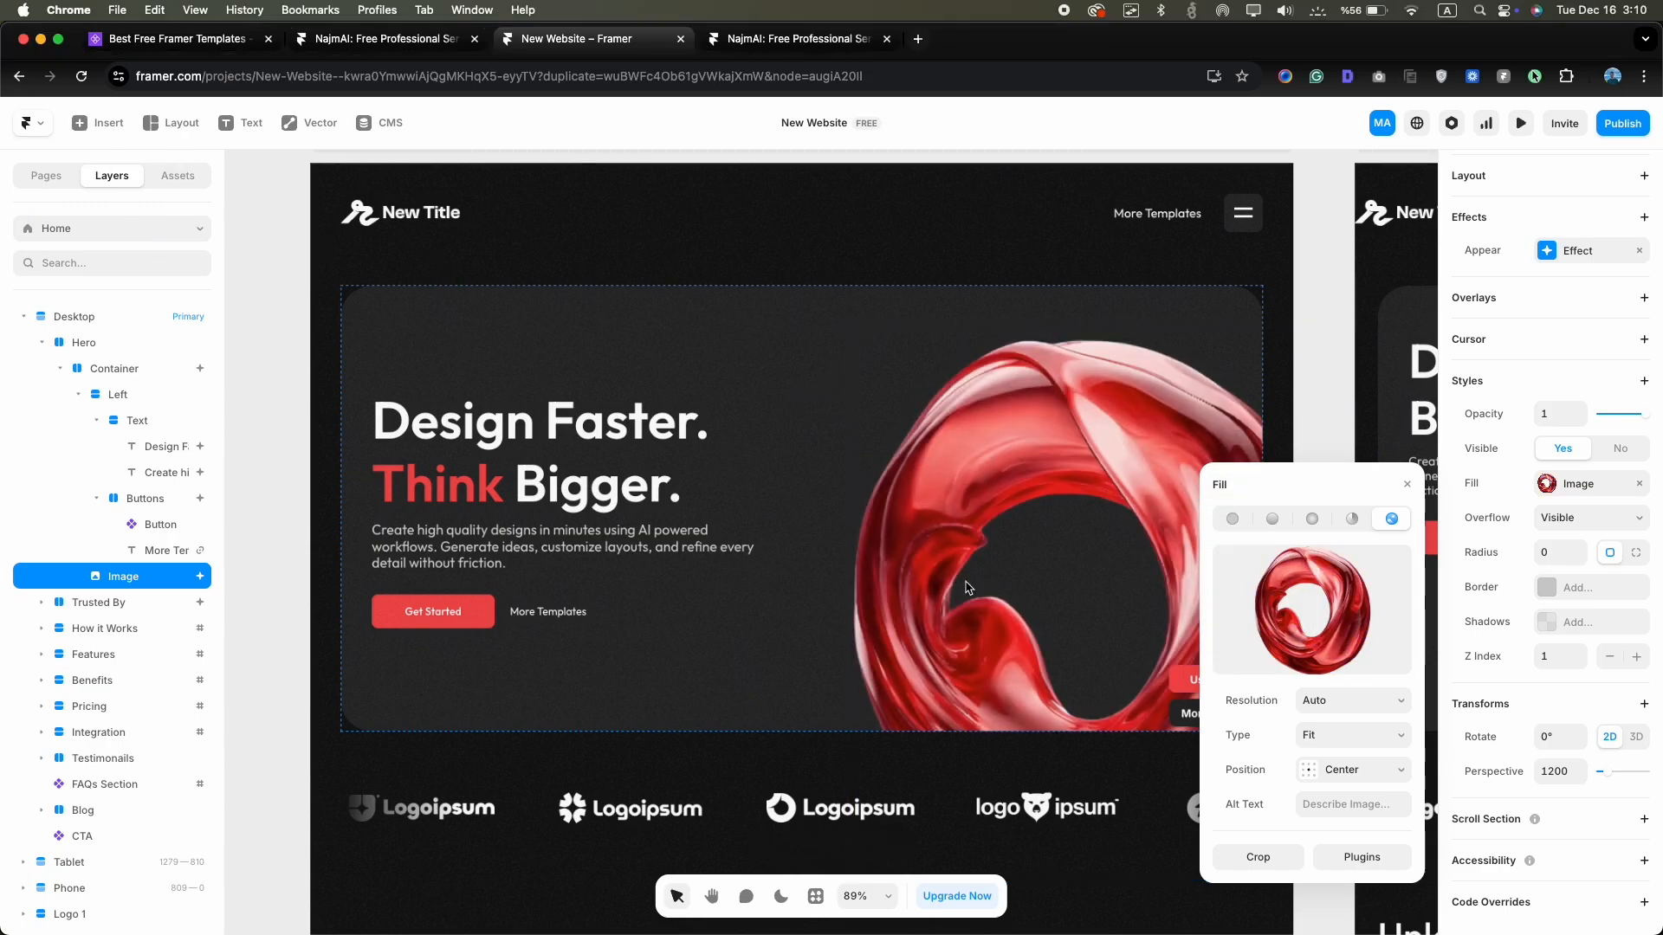
pyautogui.scroll(-3, 968, 588)
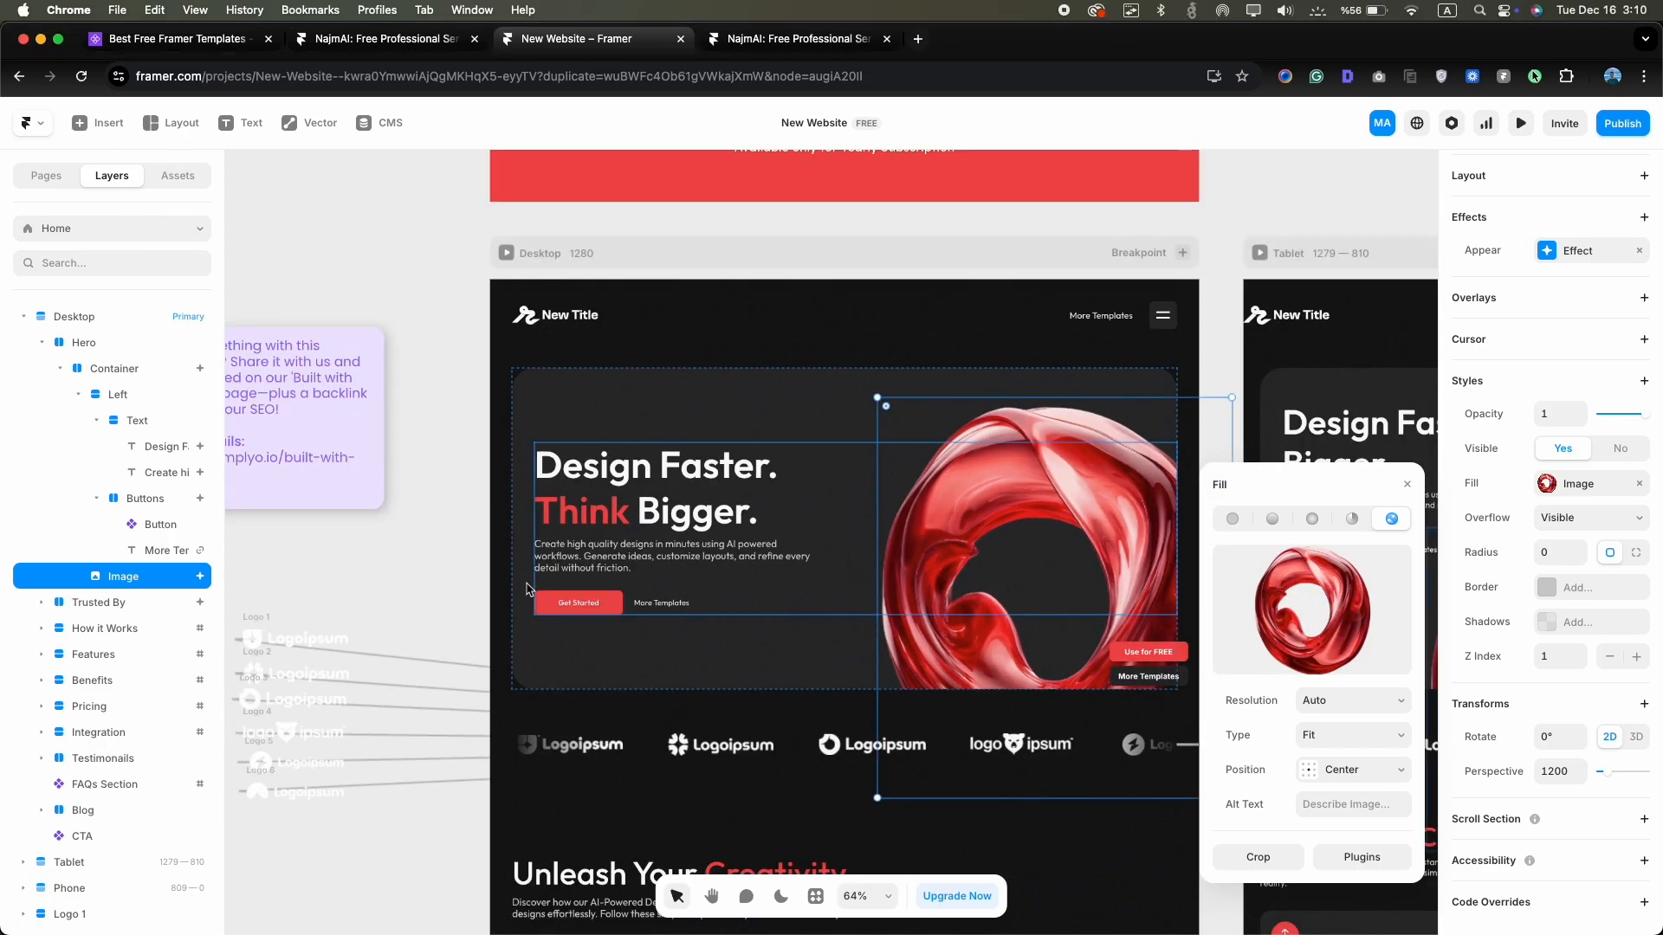
pyautogui.click(459, 568)
# Select the logo ticker below the hero and switch the editor to its dark theme
pyautogui.scroll(-2, 1073, 574)
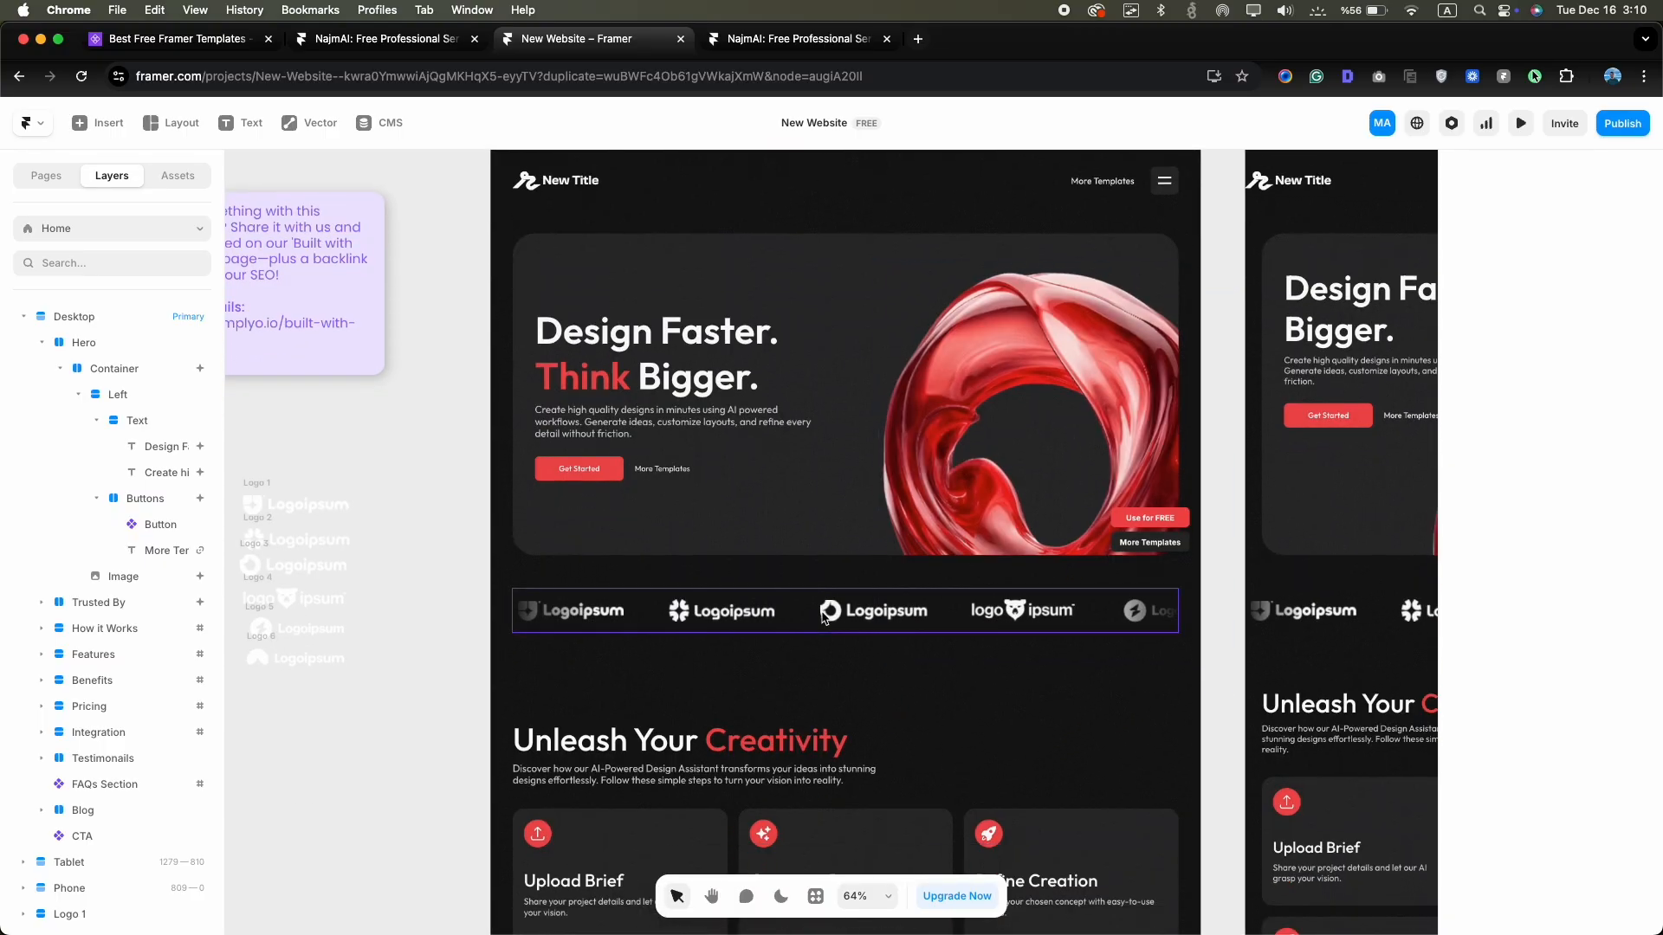
pyautogui.click(853, 612)
pyautogui.hscroll(-2, 853, 612)
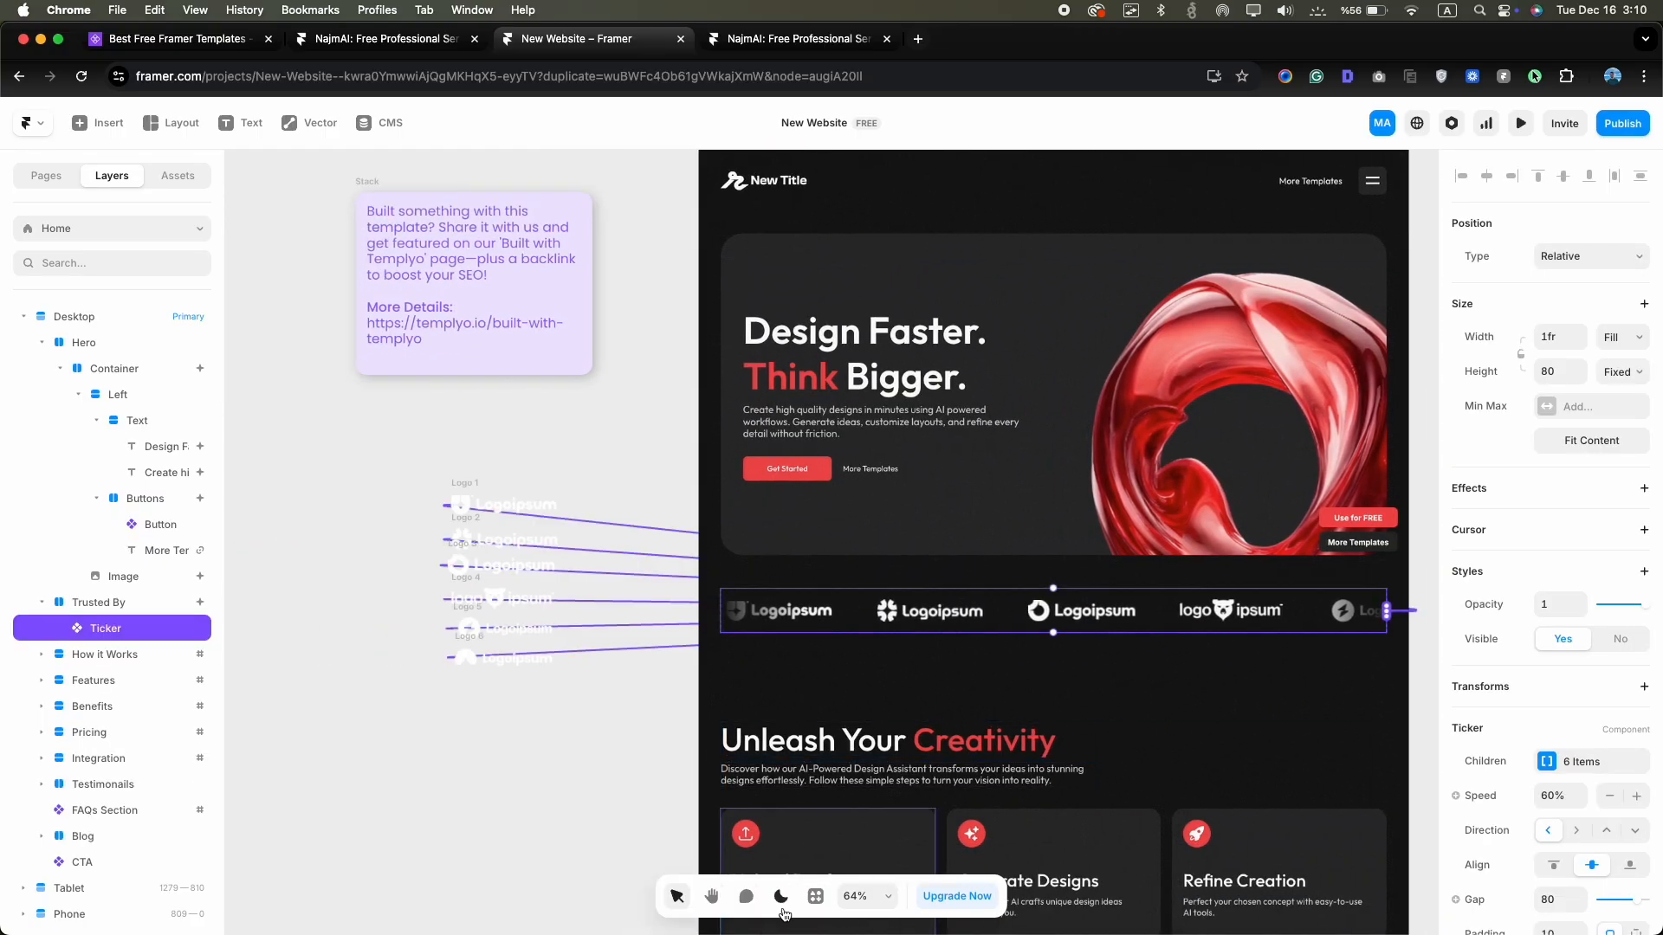
pyautogui.click(781, 896)
# Replace the image inside the Logo 1 frame beside the page with the LGPSM logo
pyautogui.hscroll(-2, 797, 648)
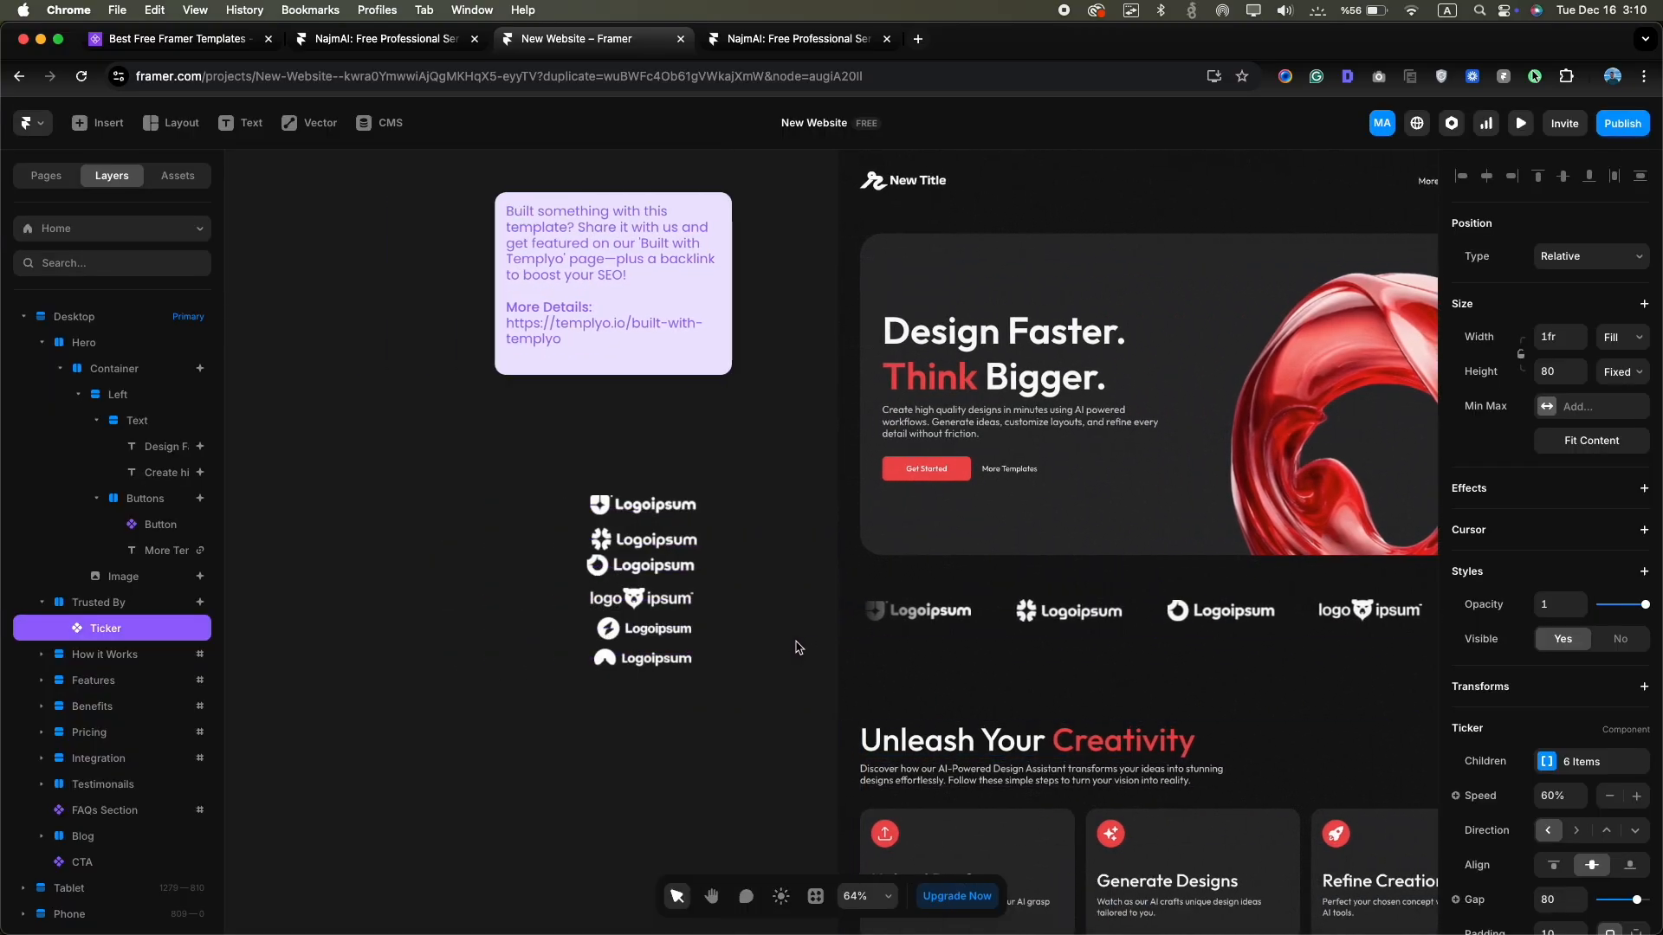
pyautogui.click(654, 511)
pyautogui.scroll(-5, 78, 818)
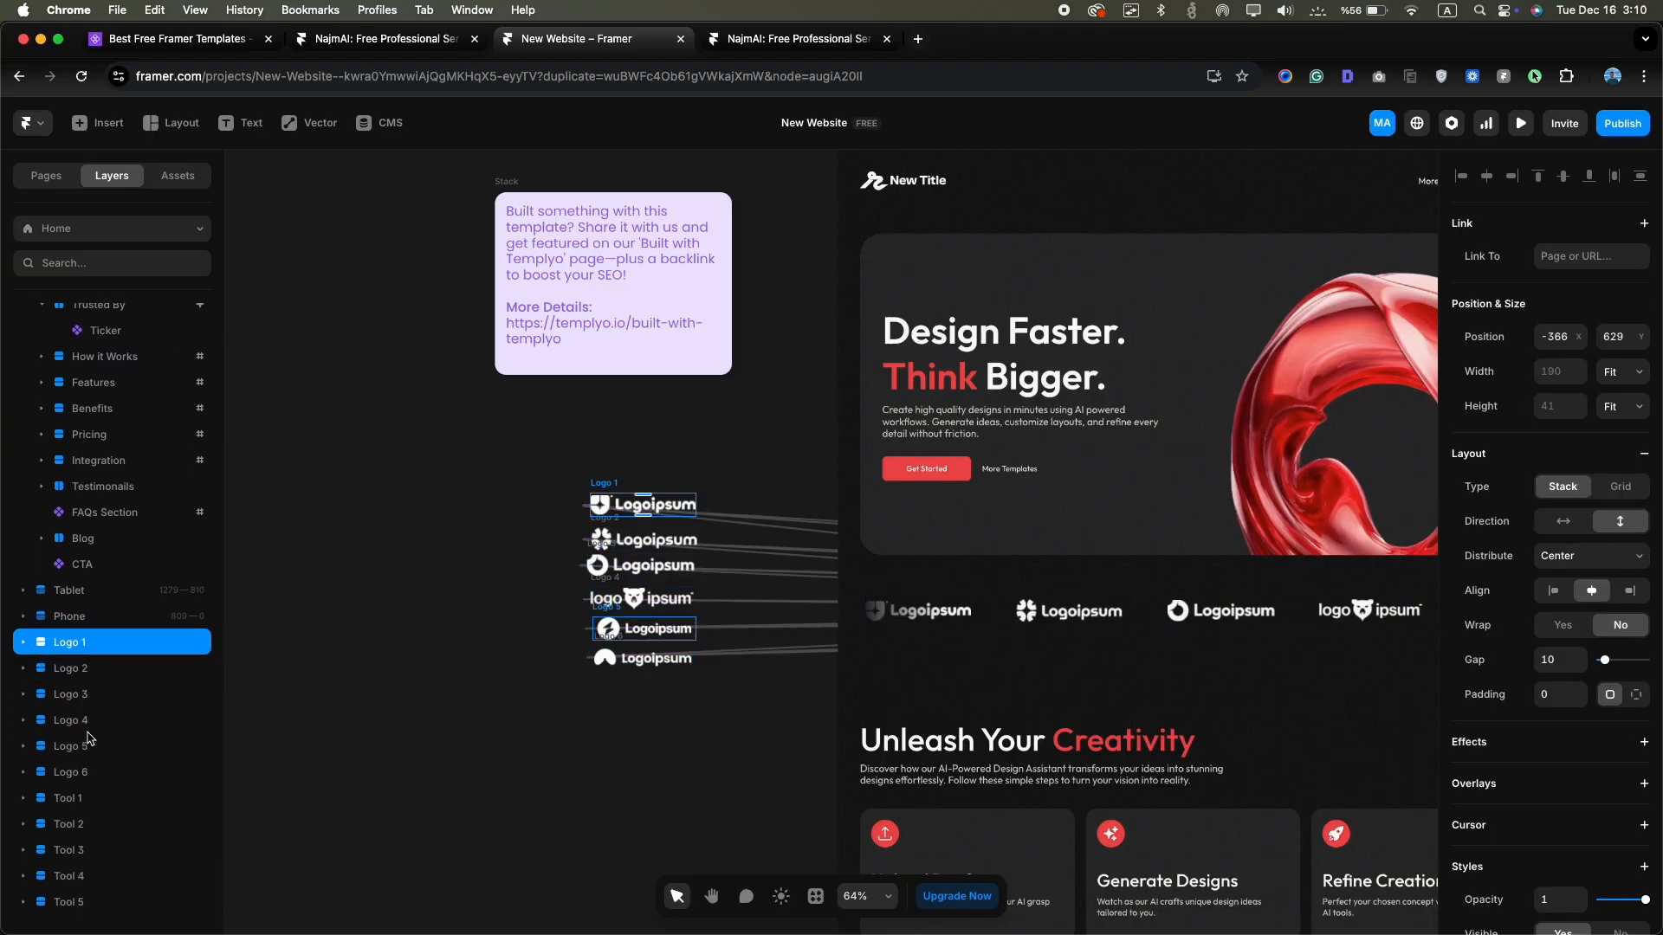
pyautogui.click(22, 644)
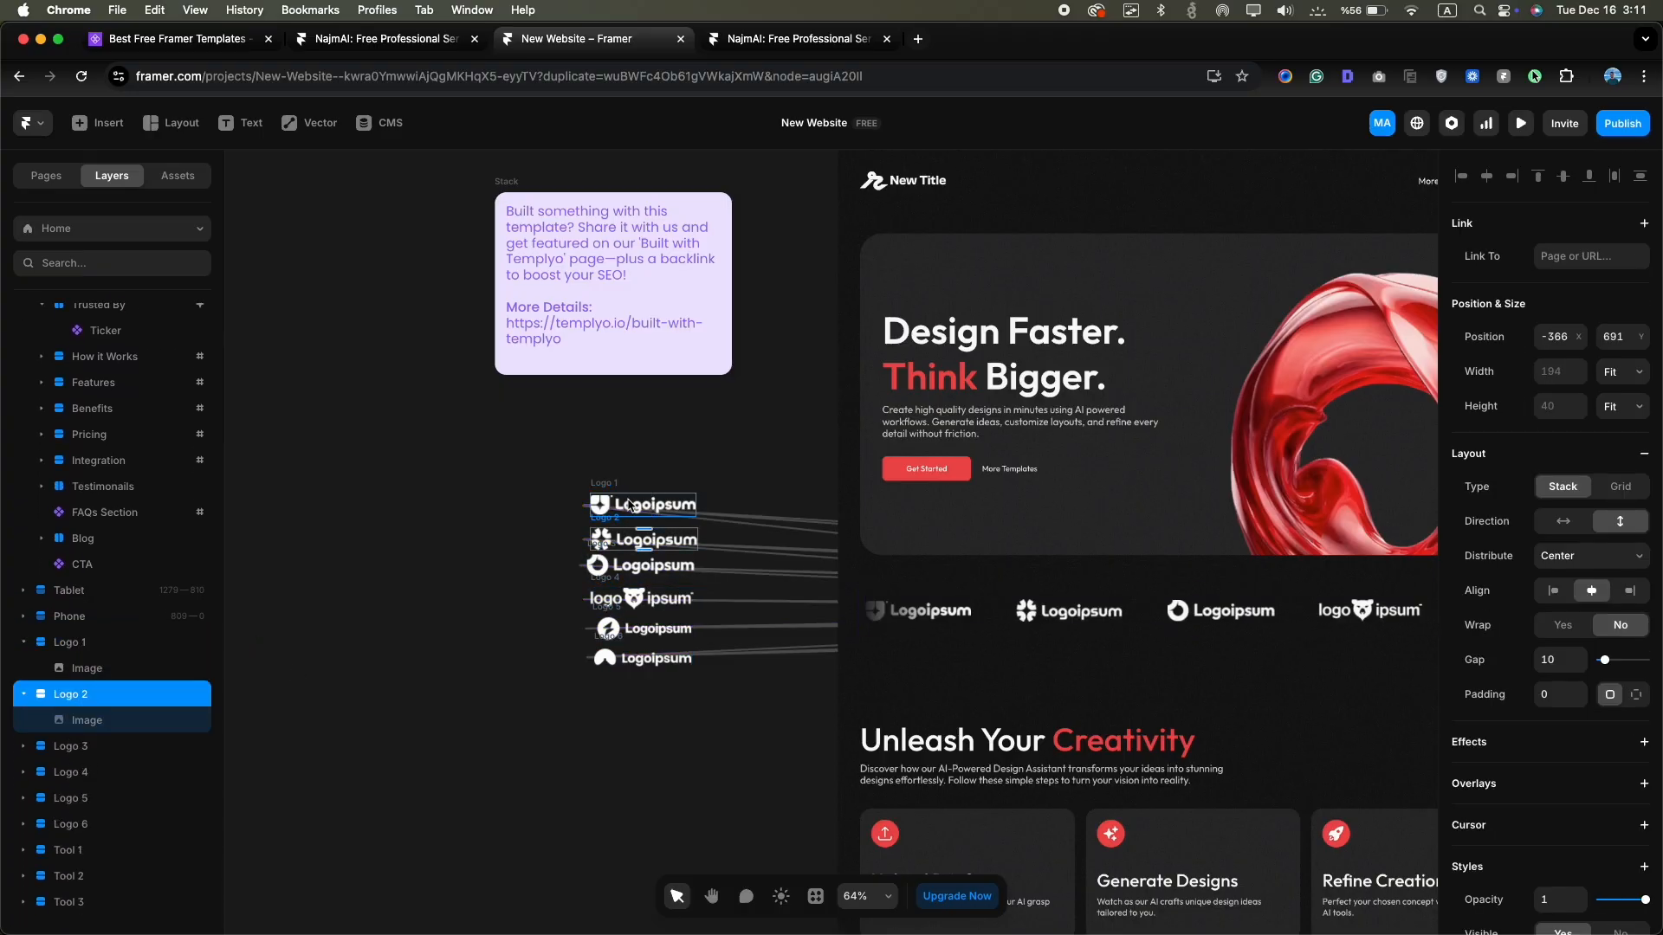
pyautogui.doubleClick(631, 505)
pyautogui.moveTo(823, 410); pyautogui.dragTo(1301, 646)
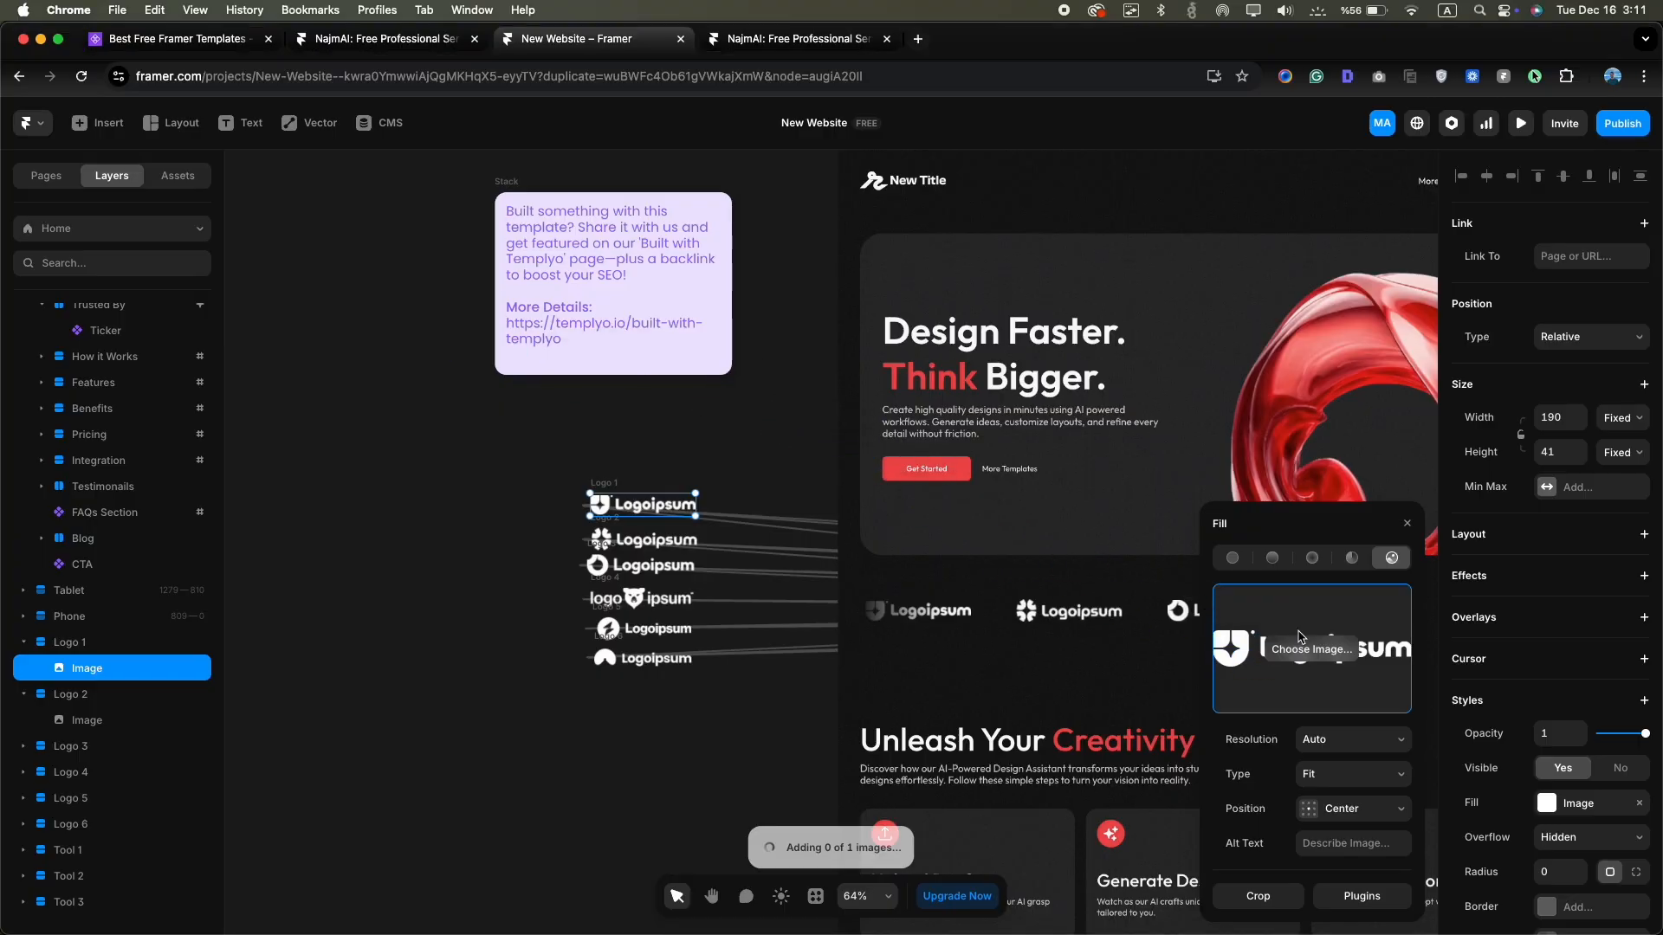
pyautogui.hscroll(1, 810, 565)
pyautogui.scroll(3, 810, 565)
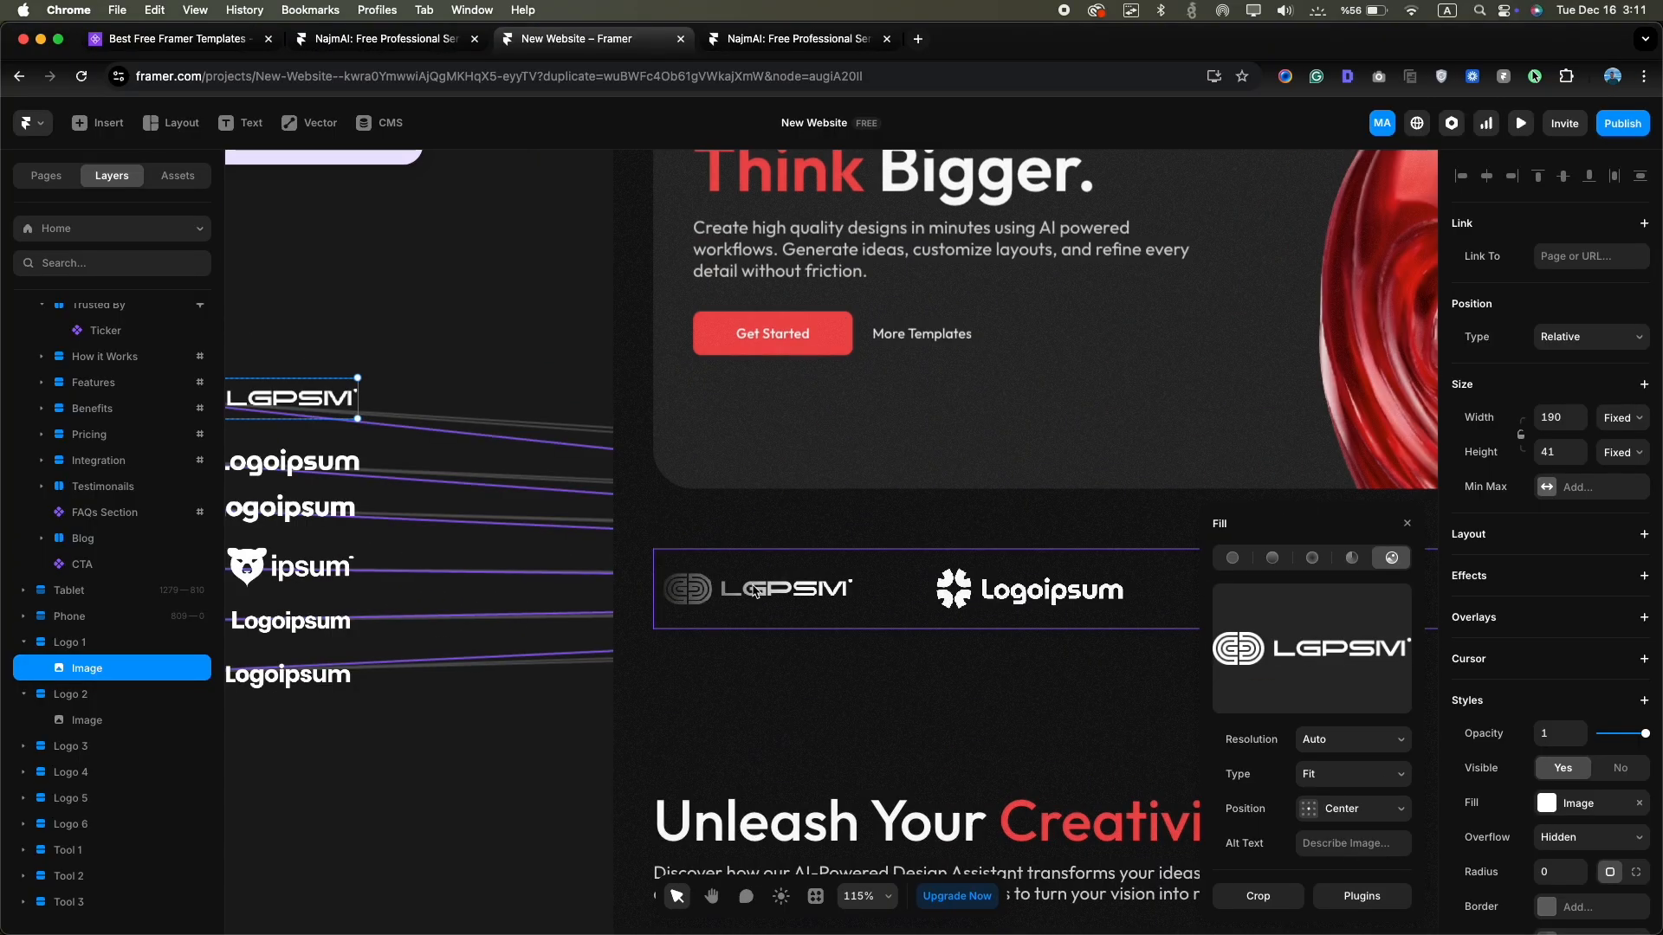
# Duplicate the Logo 6 frame, place the copy below the original and rename it Logo 7
pyautogui.click(87, 823)
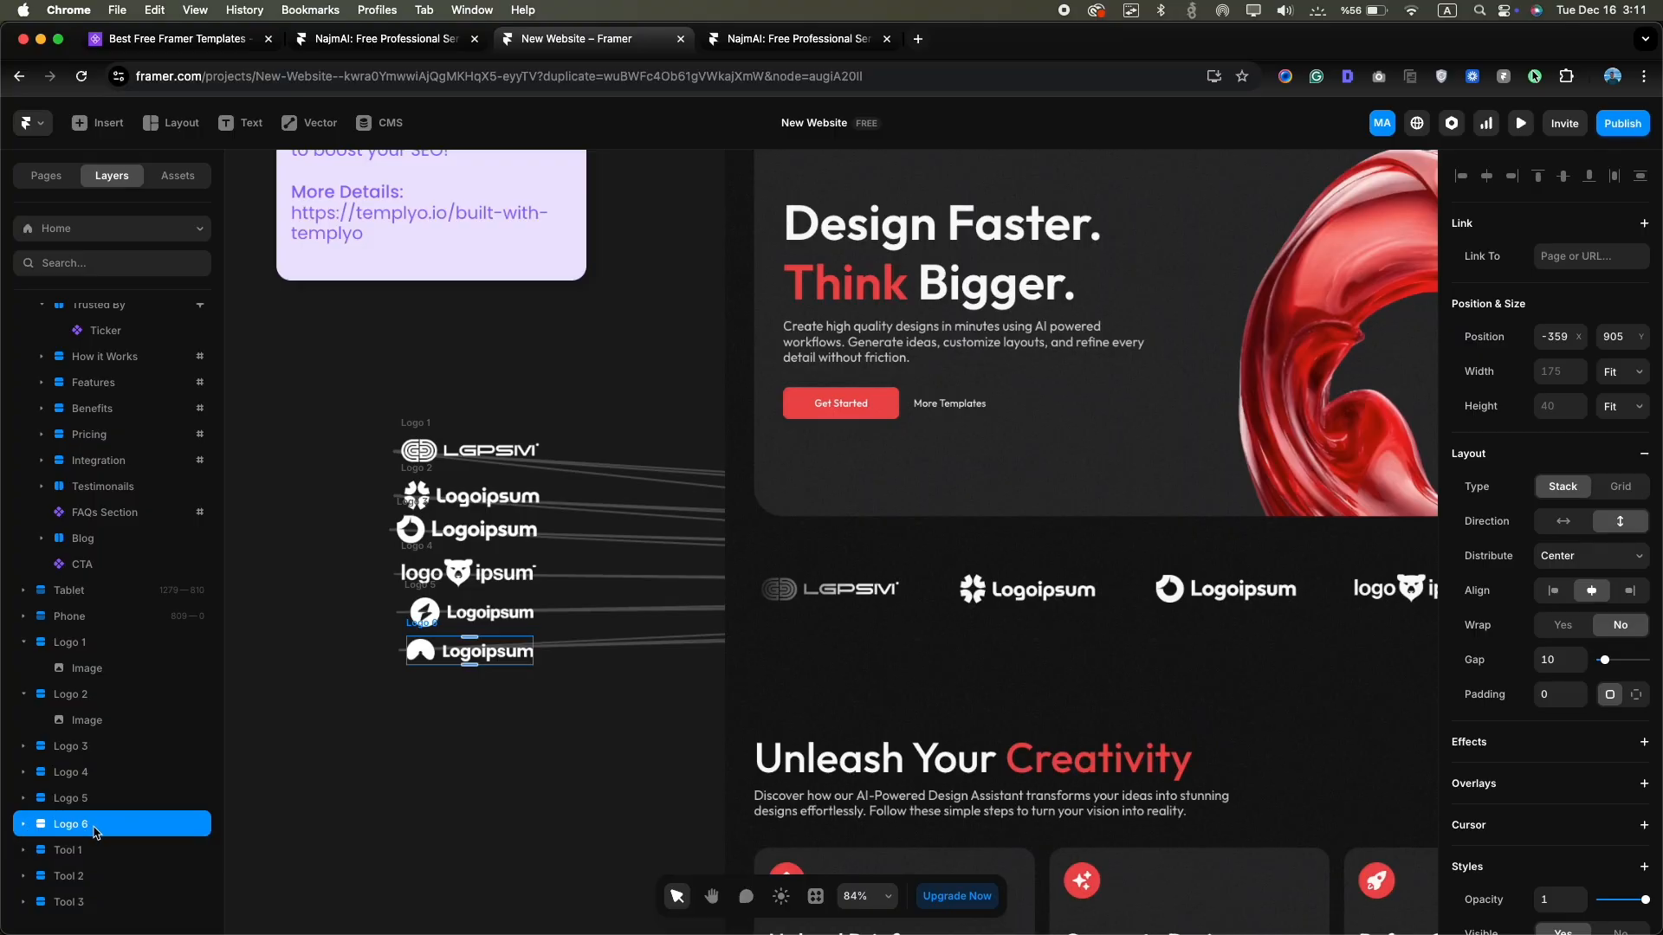
pyautogui.press('super+d')
pyautogui.moveTo(849, 484); pyautogui.dragTo(807, 536)
pyautogui.doubleClick(99, 851)
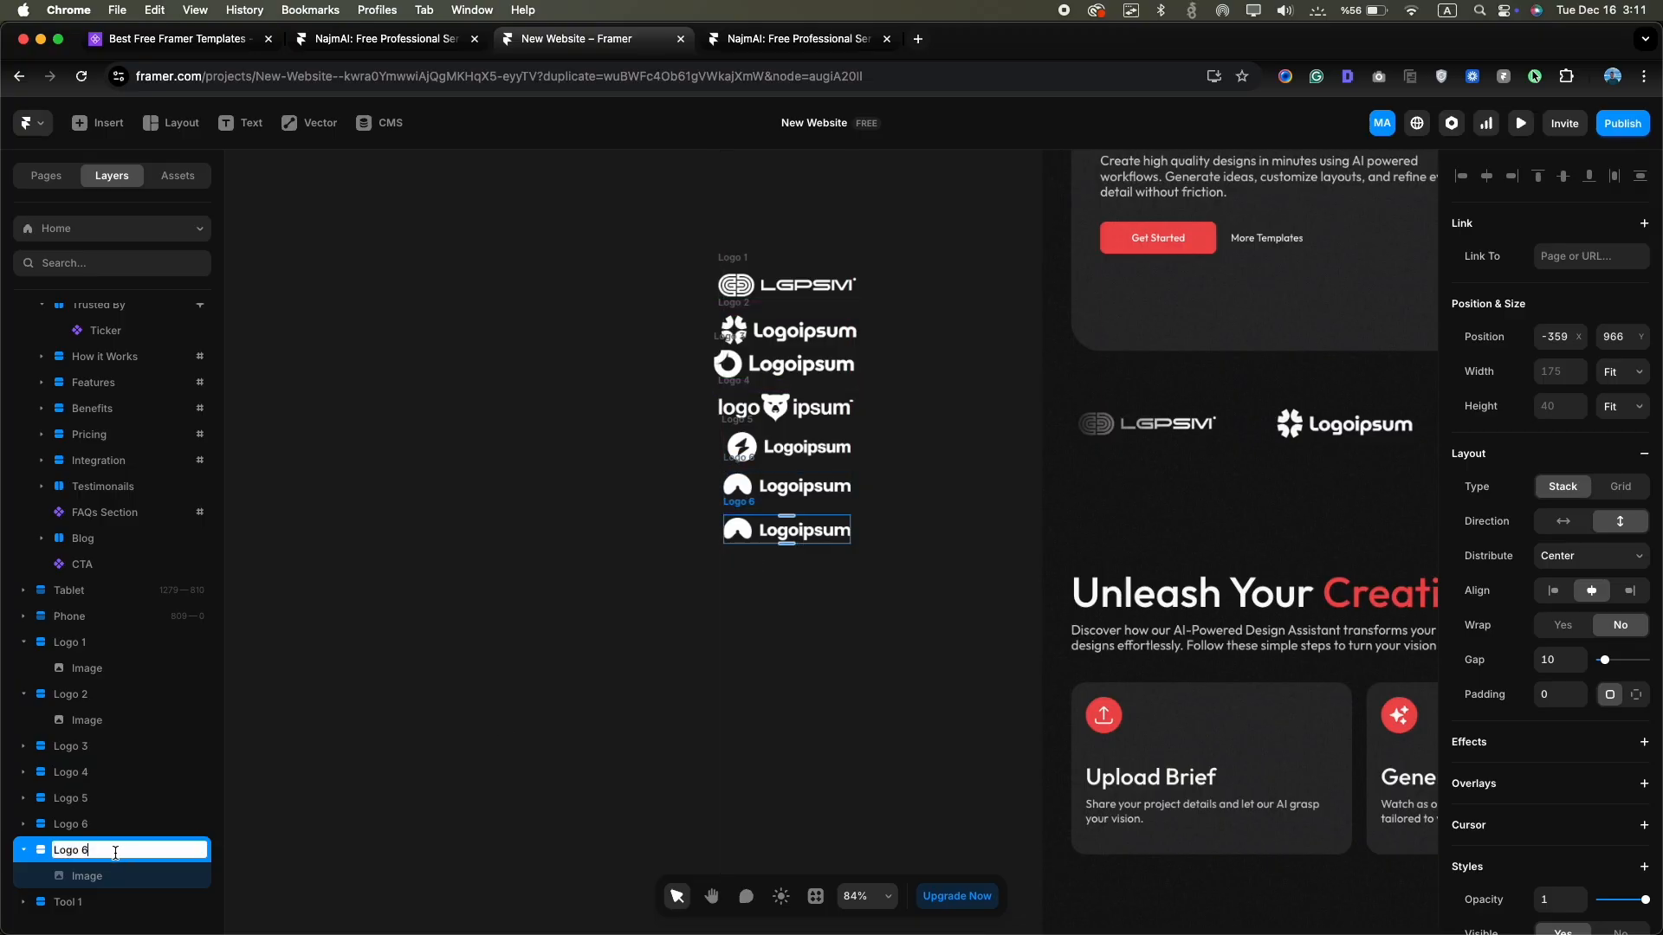
pyautogui.write('7')
pyautogui.press('Return')
# Add Logo 7 as a new child item of the logo ticker below the hero
pyautogui.hscroll(5, 776, 475)
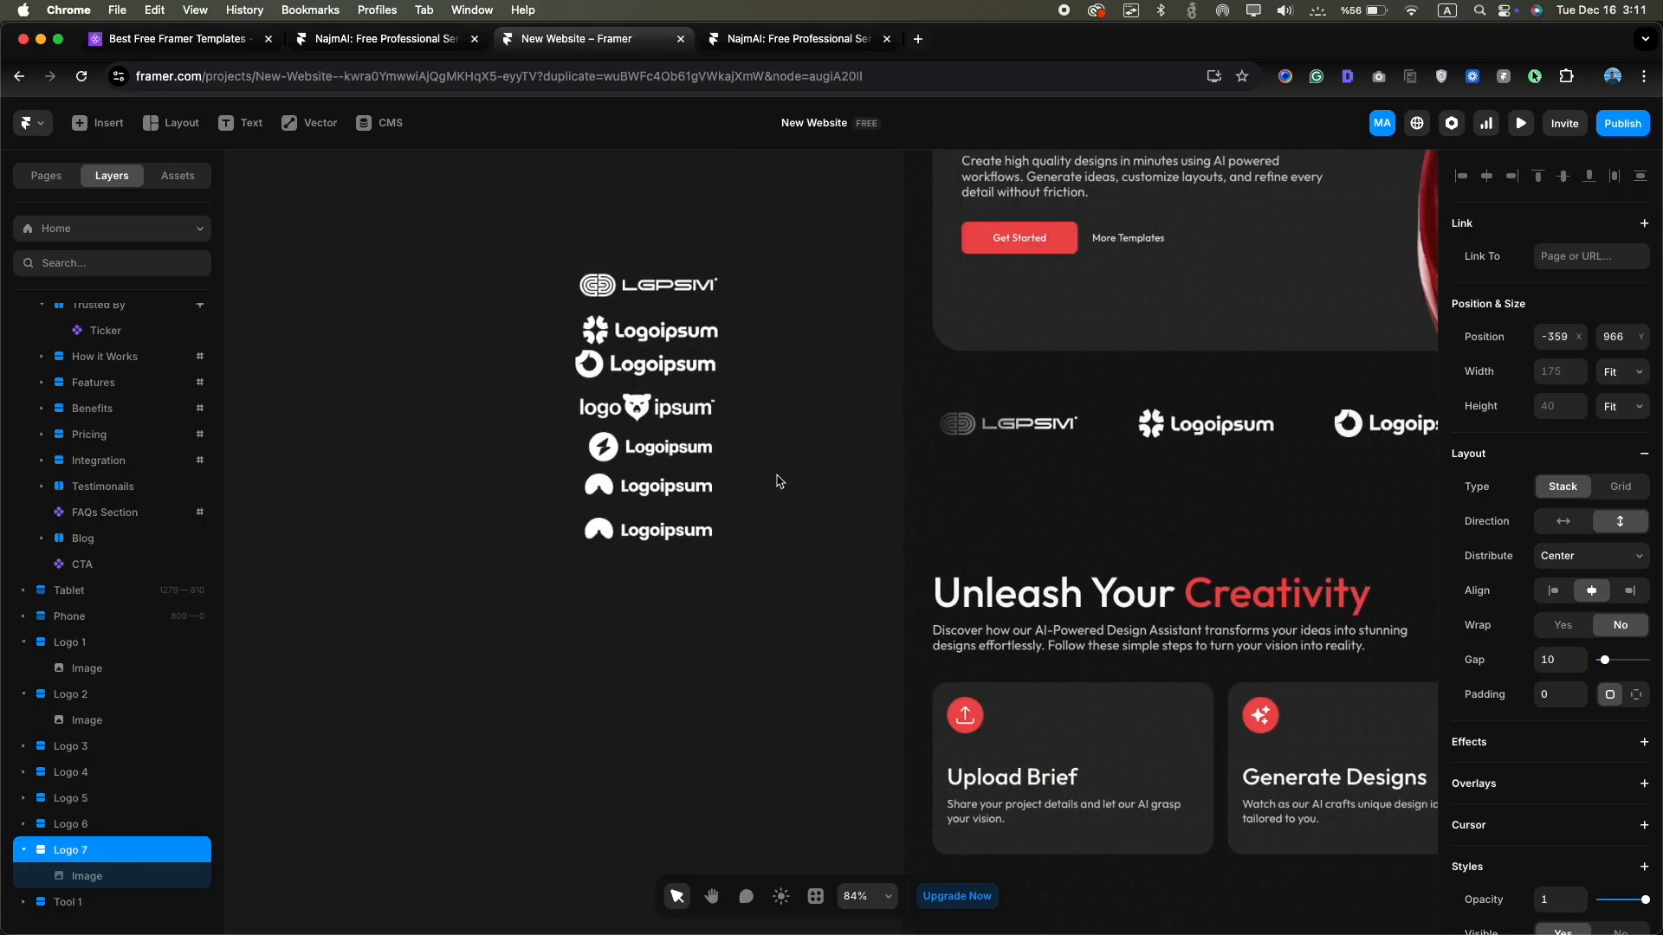
pyautogui.click(961, 432)
pyautogui.scroll(-5, 1579, 530)
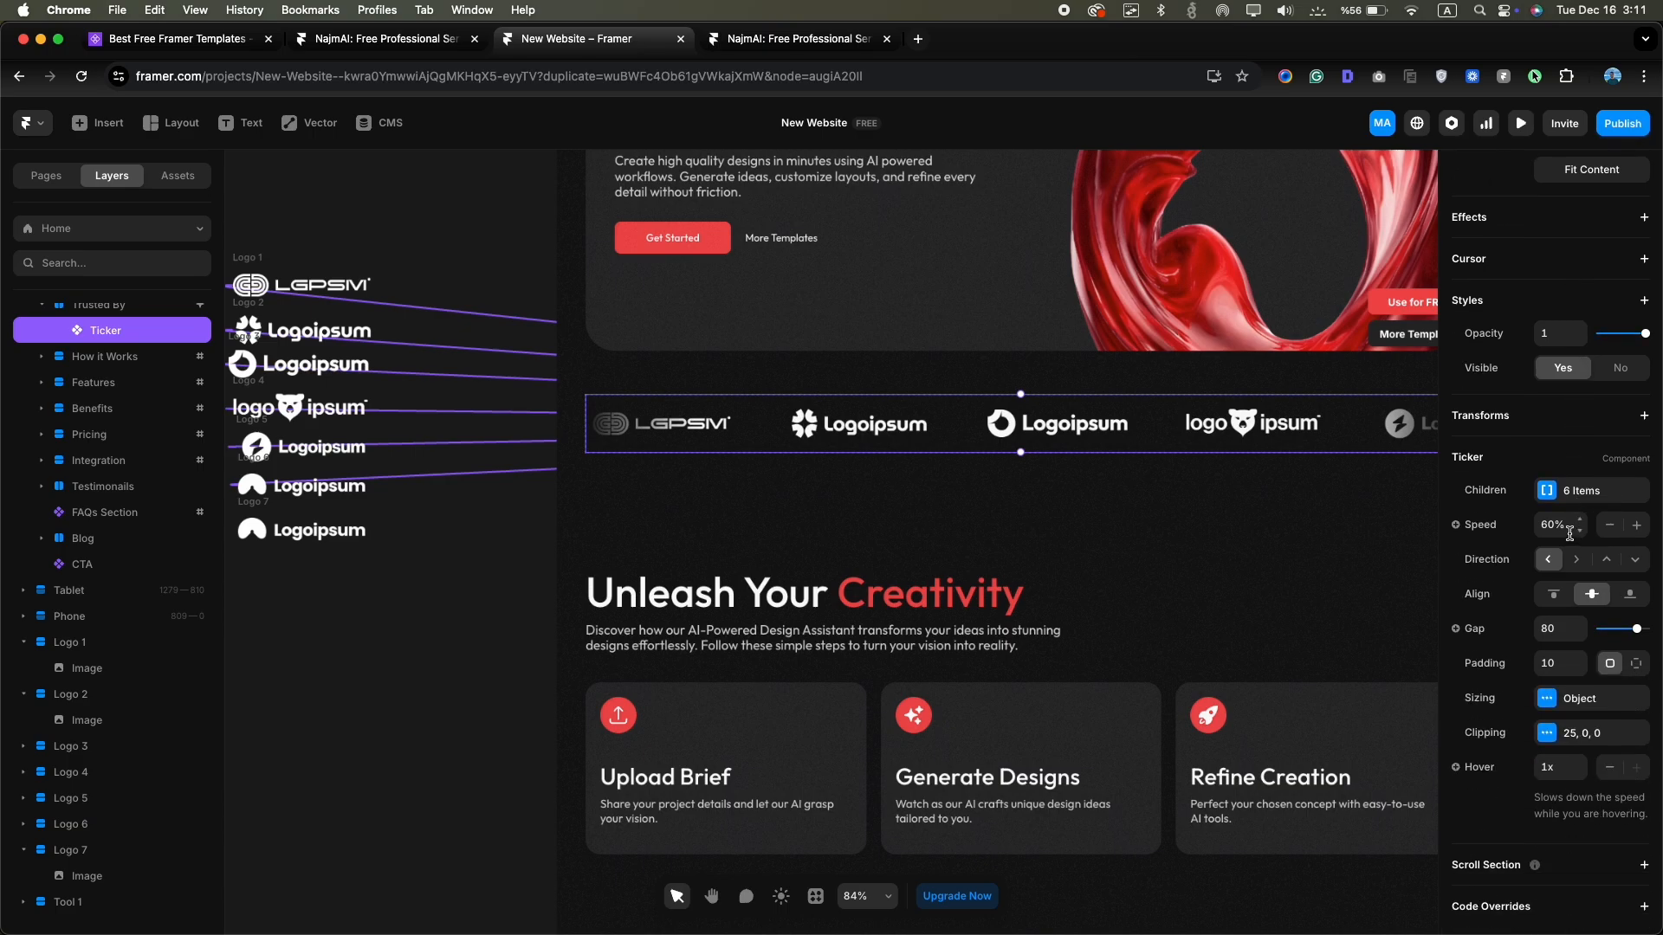
pyautogui.click(1561, 492)
pyautogui.click(1304, 746)
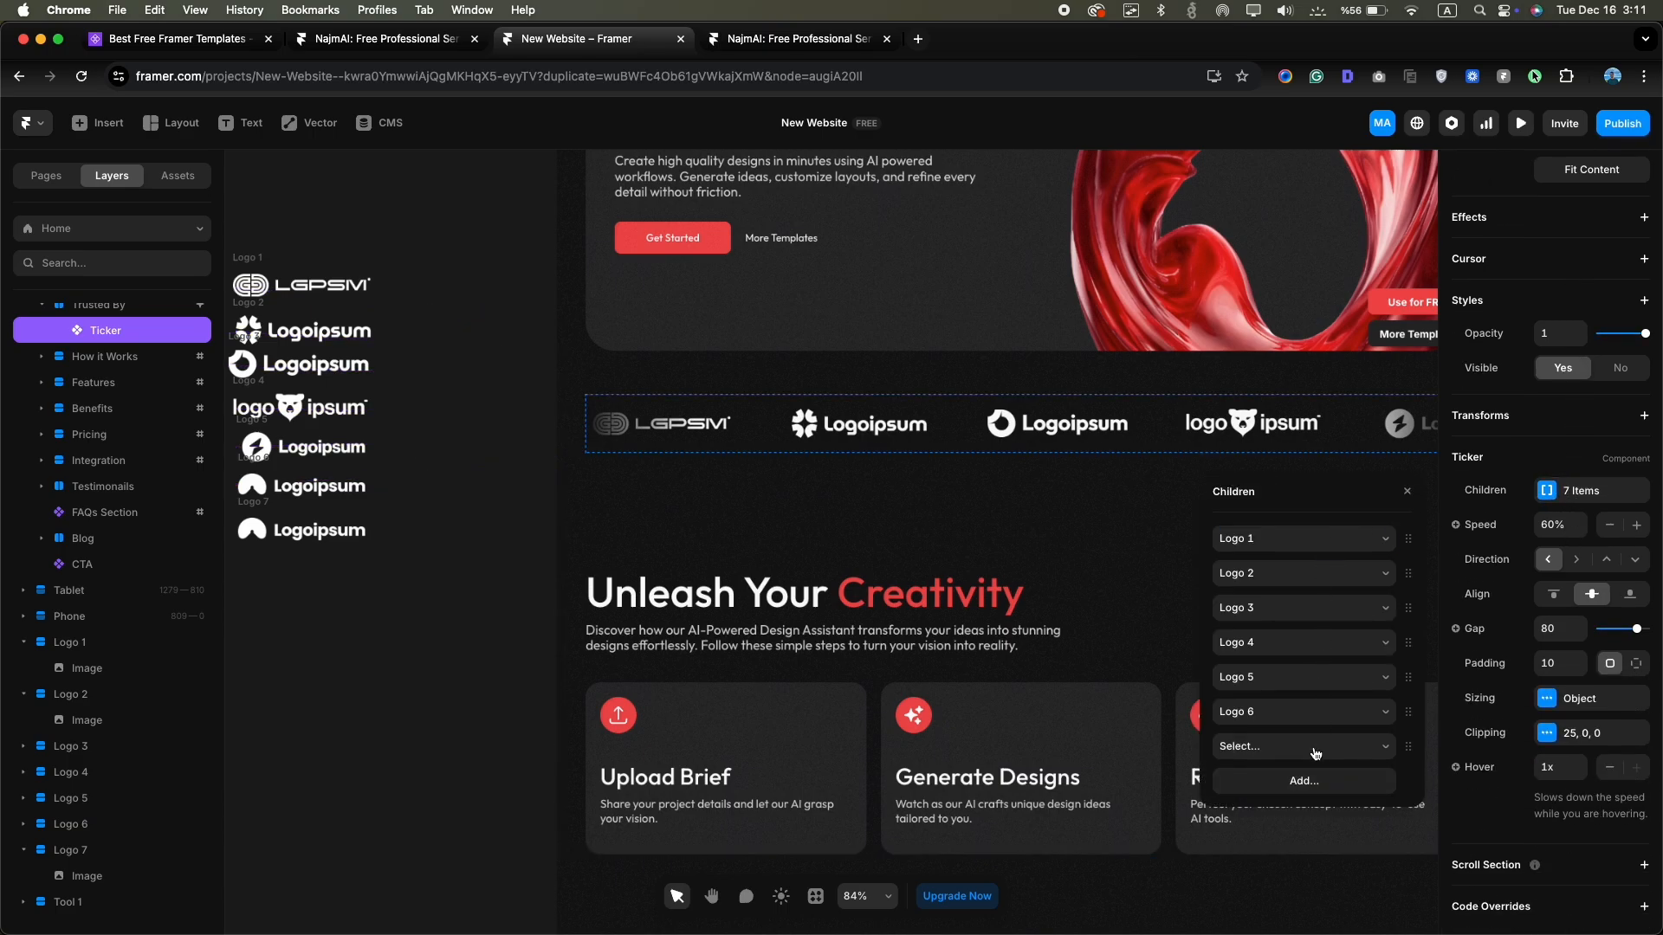
pyautogui.click(1299, 746)
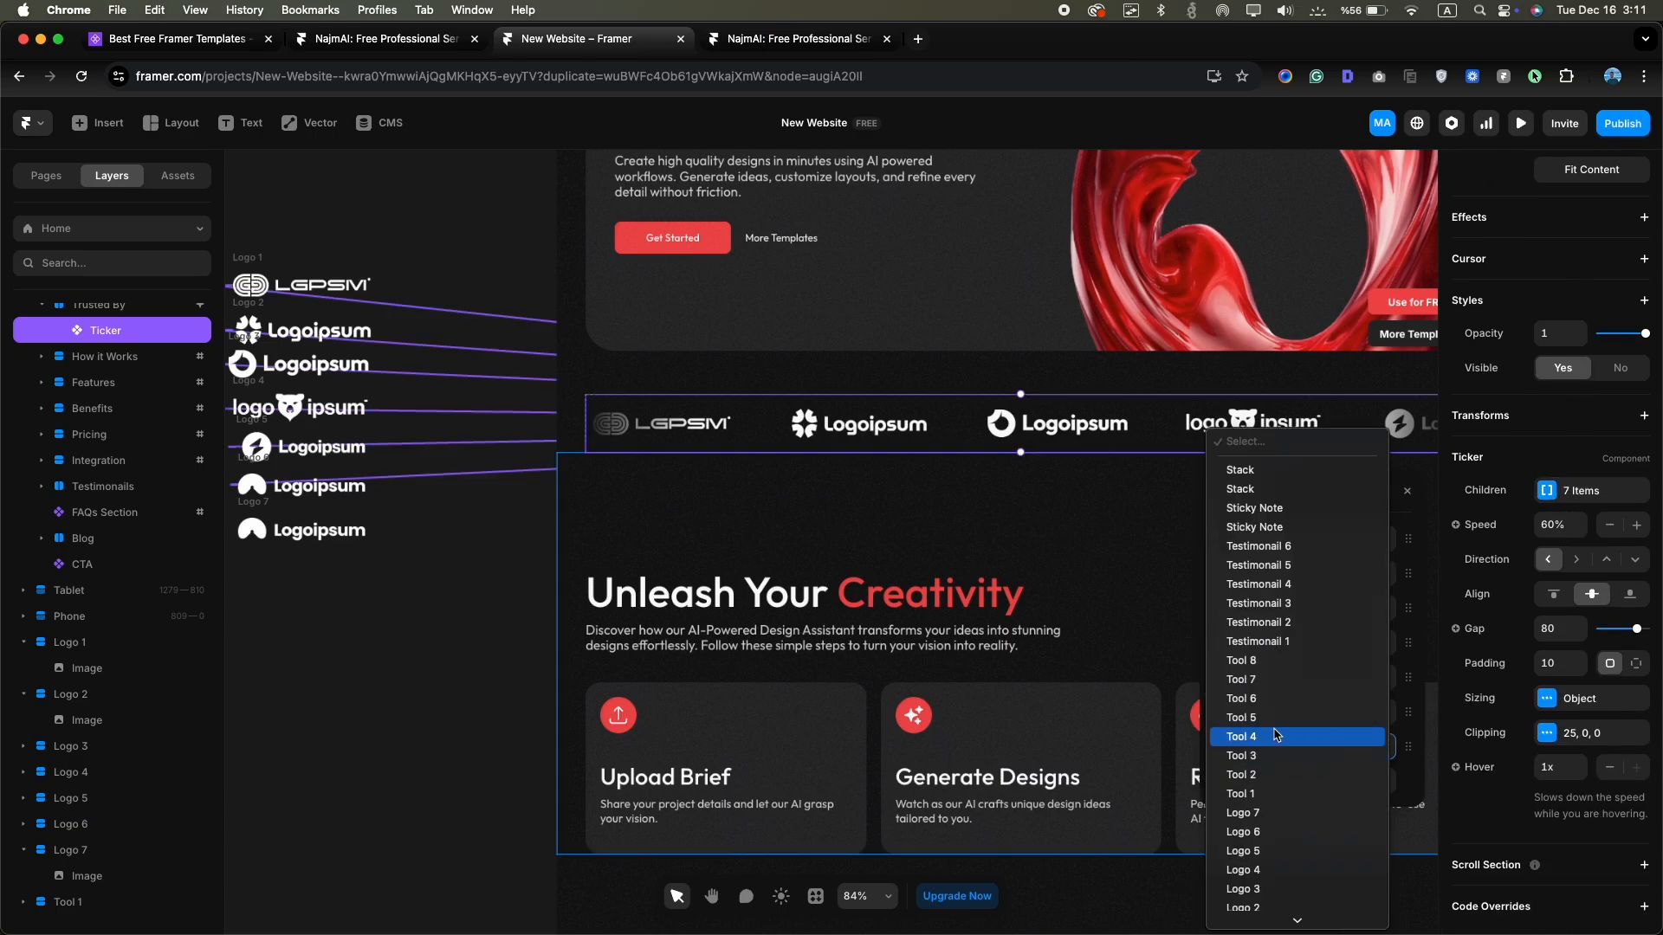
pyautogui.scroll(-1, 1264, 779)
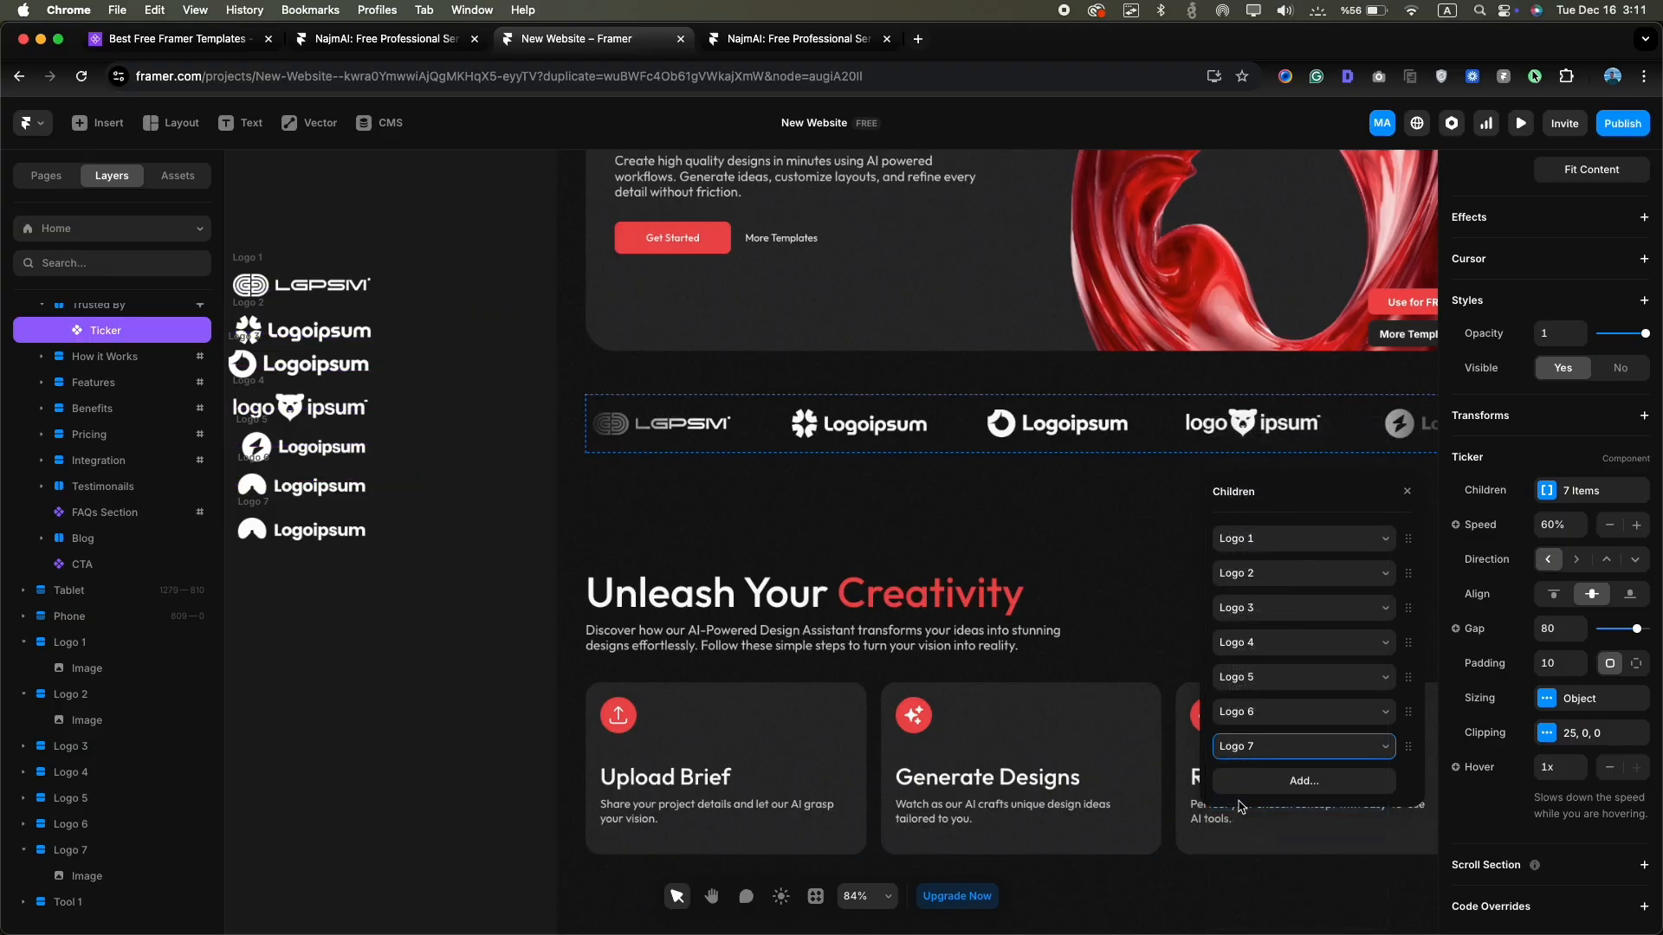
# Remove Logo 7 from the logo ticker's children and close the list
pyautogui.click(1406, 748)
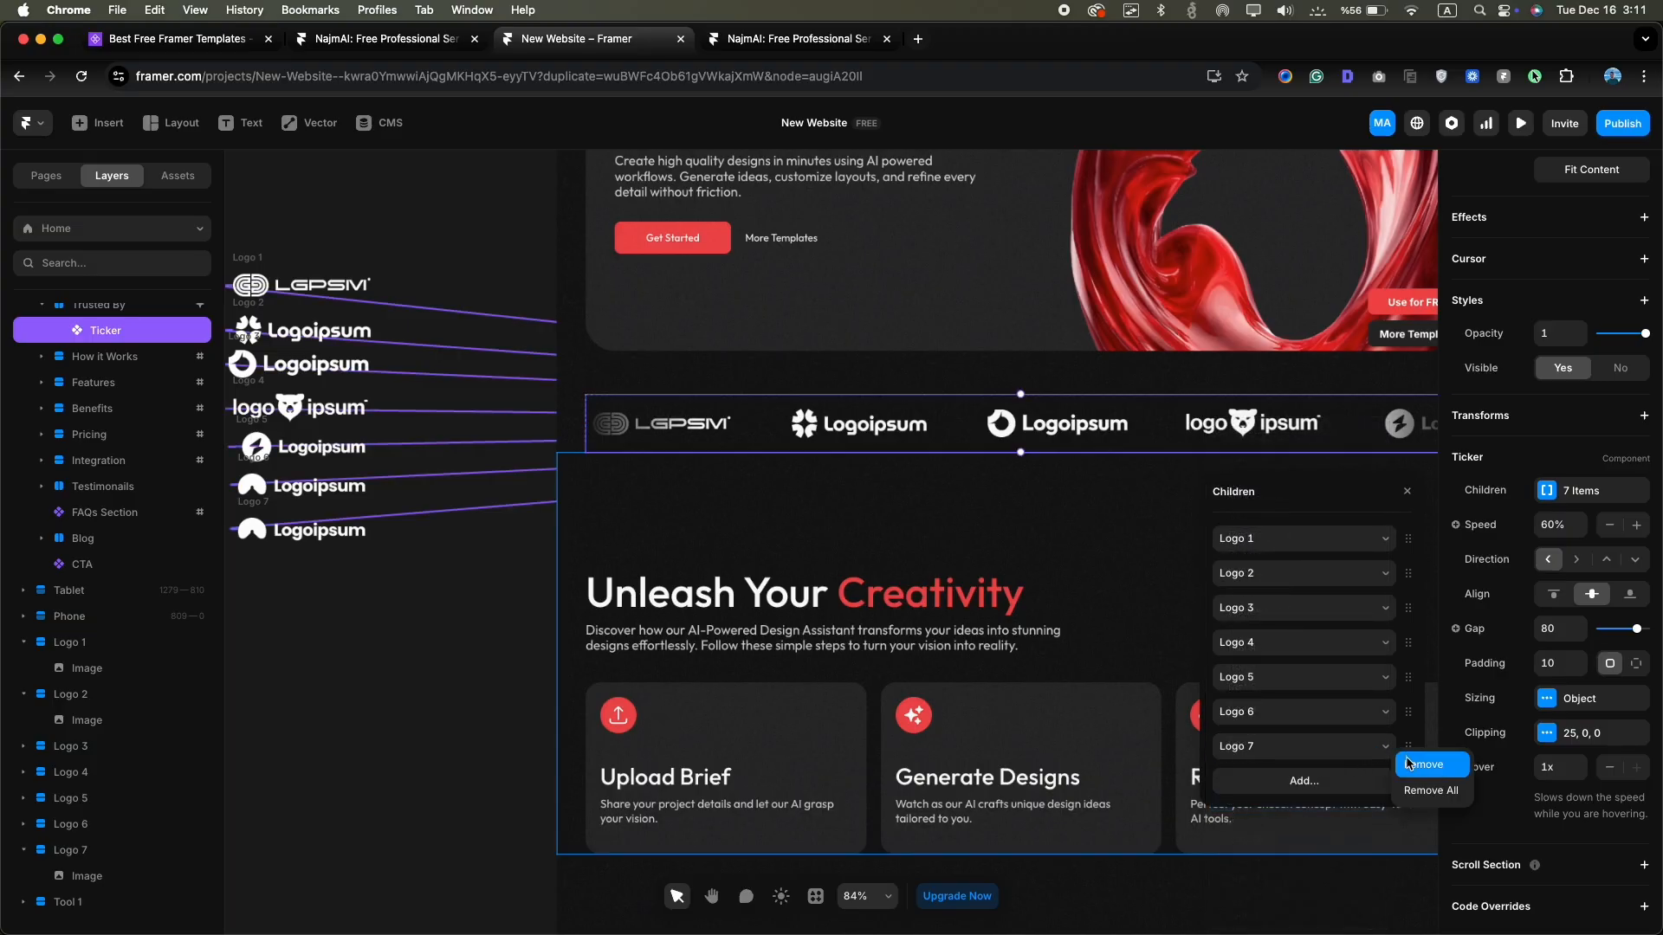
pyautogui.click(1410, 762)
pyautogui.click(1464, 574)
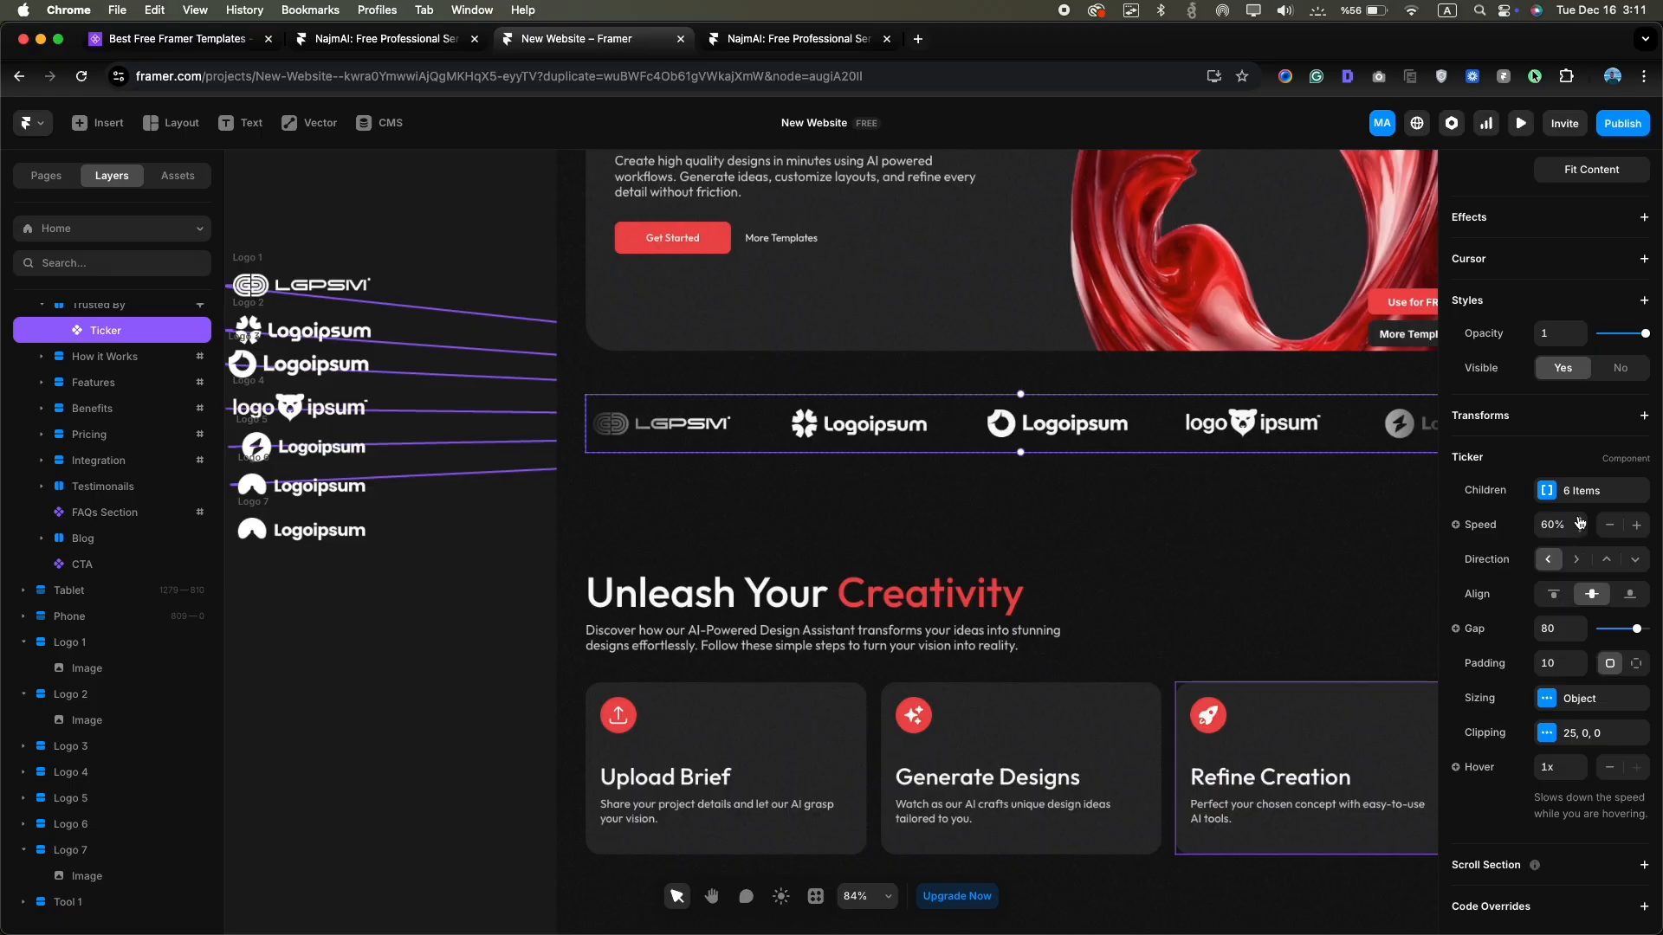
# Replace the "Unleash Your Creativity" heading with "From Idea to Output in Minutes"
pyautogui.hscroll(2, 996, 520)
pyautogui.scroll(-2, 779, 563)
pyautogui.click(730, 591)
pyautogui.doubleClick(730, 591)
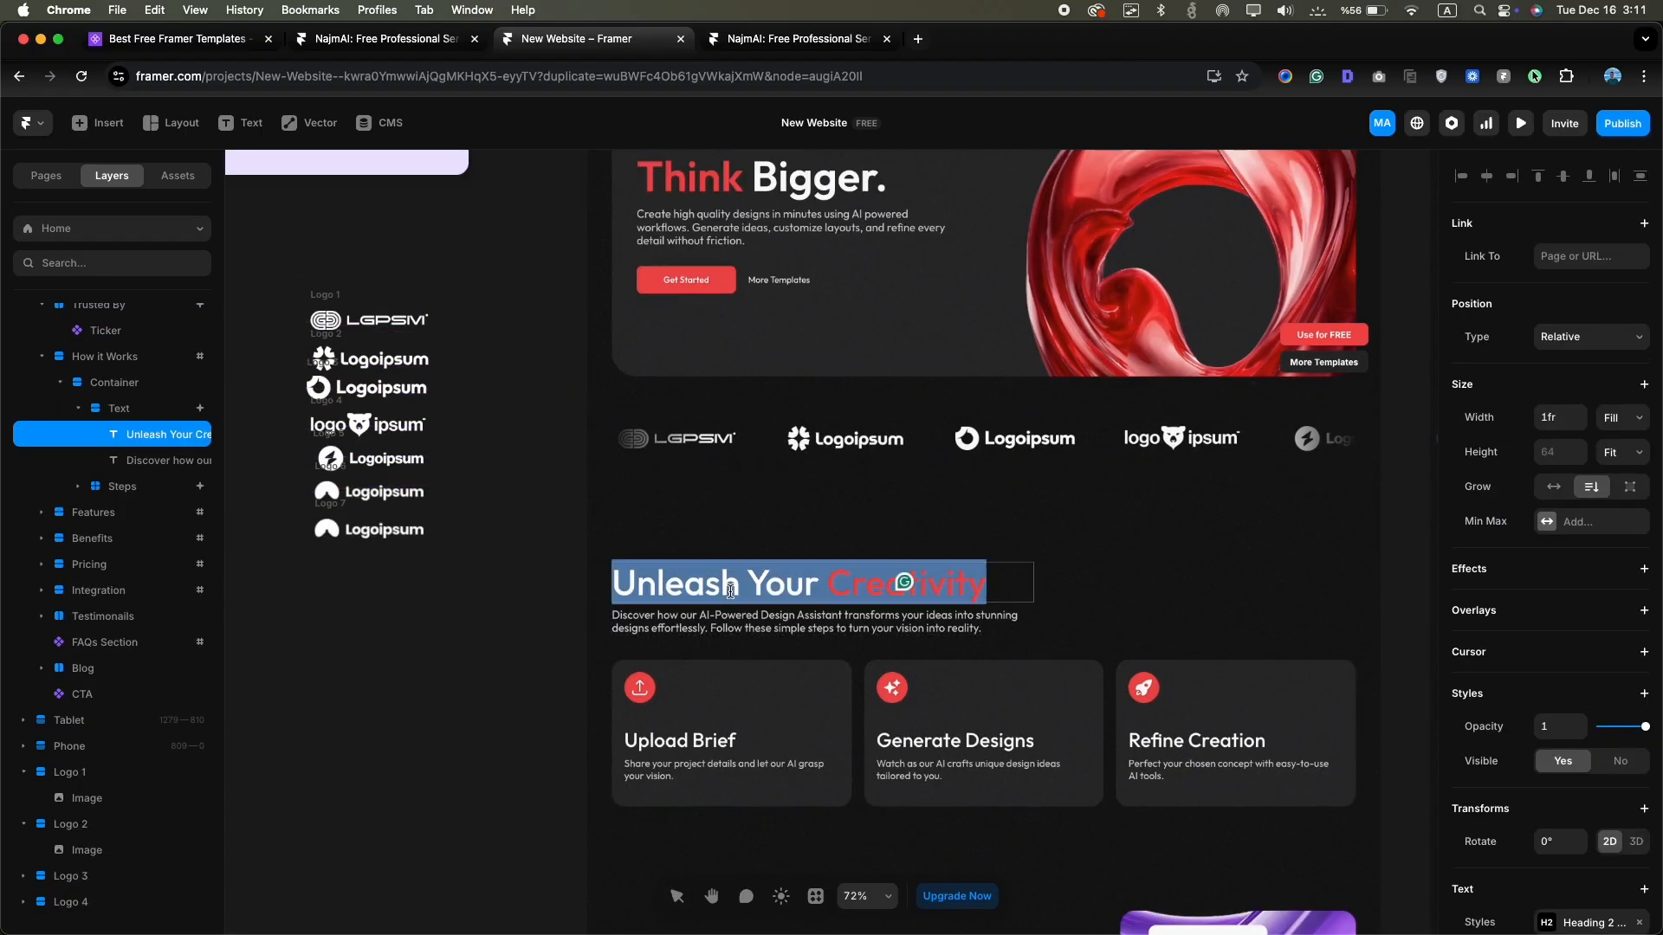
pyautogui.write('From Idea to Output in Minutes')
# Apply the Red color style to the word "Output" in the How it Works heading
pyautogui.doubleClick(879, 583)
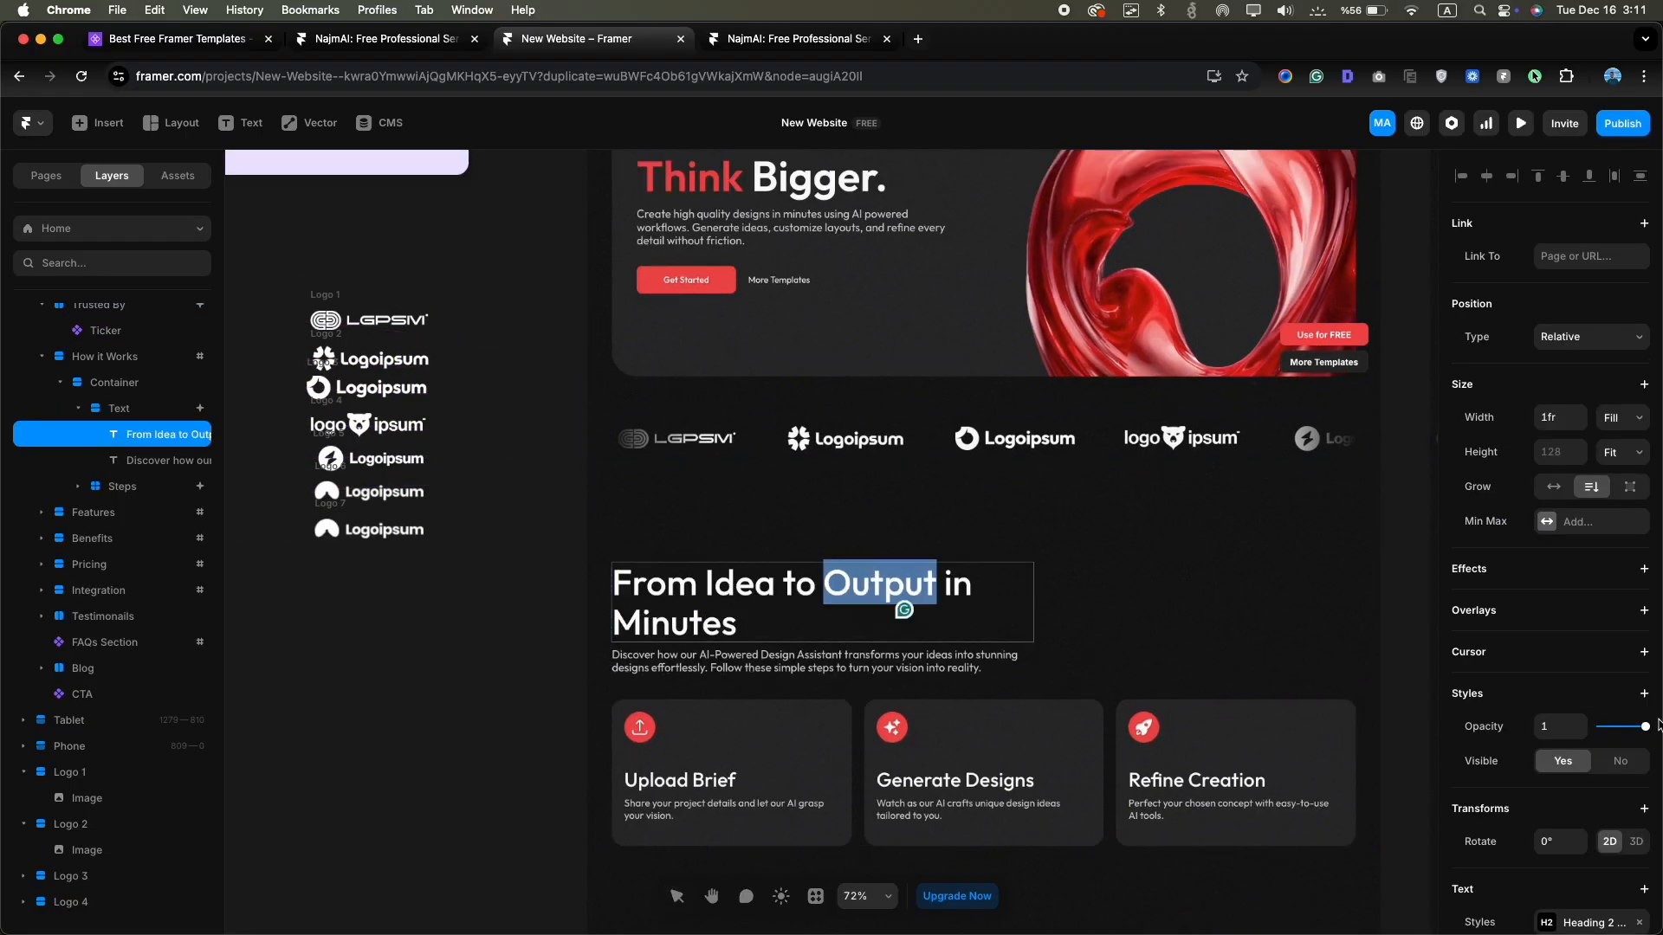
pyautogui.scroll(-3, 1629, 693)
pyautogui.click(1559, 826)
pyautogui.click(1264, 777)
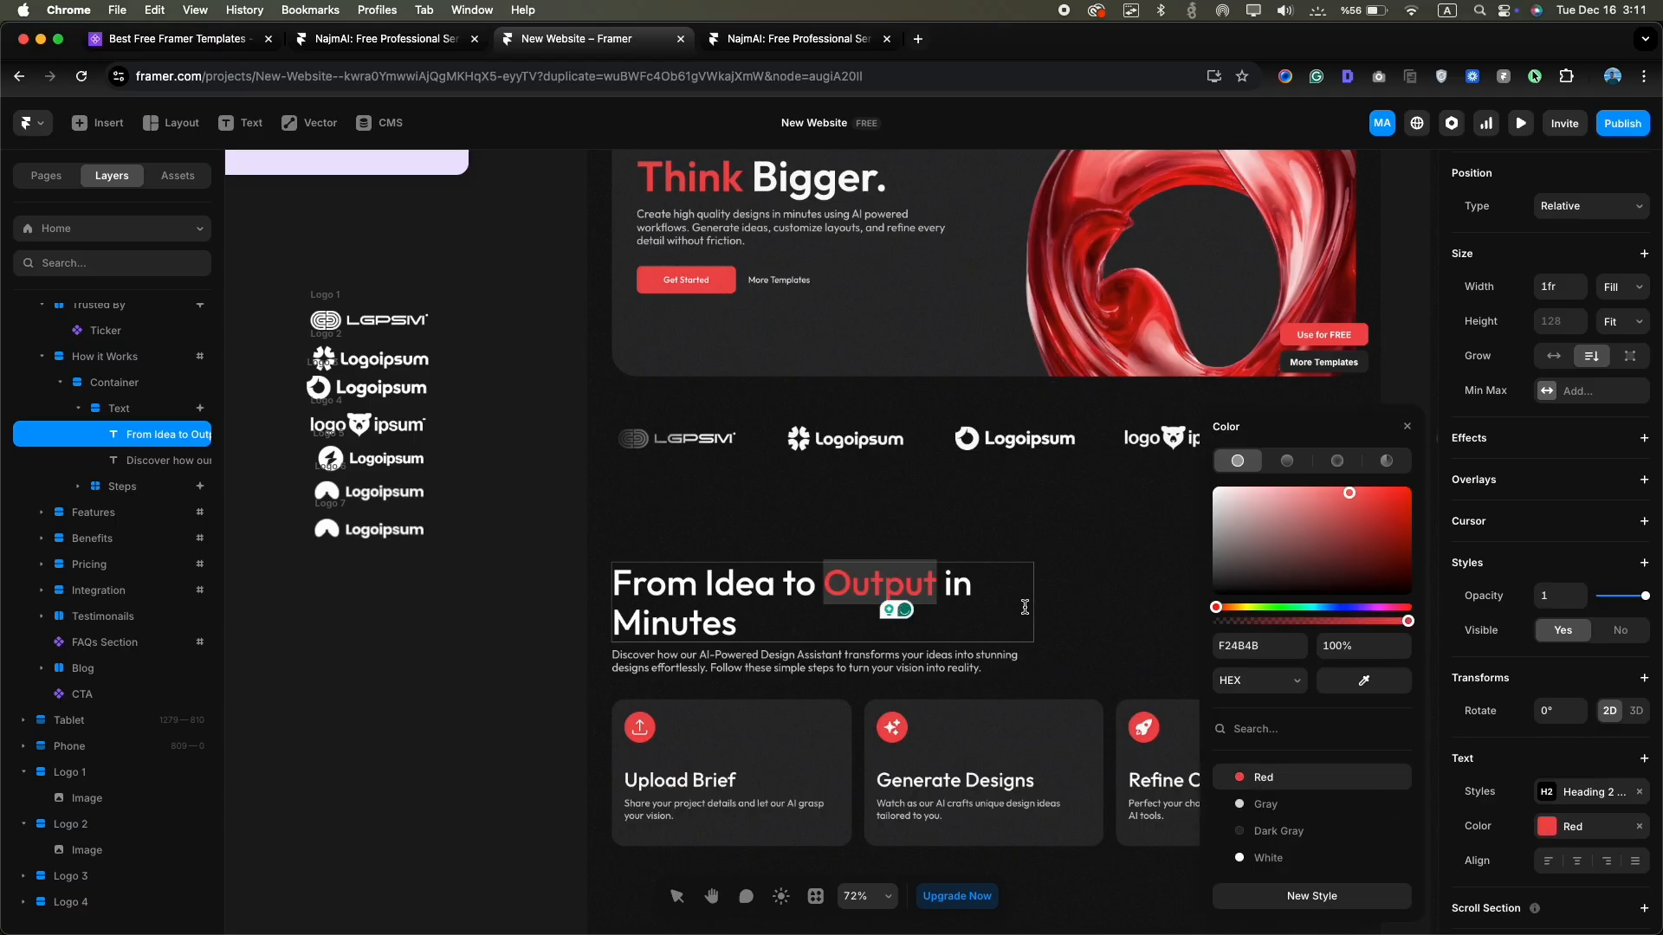
pyautogui.click(1066, 604)
# Edit the Heading 2 text style and raise its large-breakpoint font size to 94 px
pyautogui.click(1603, 798)
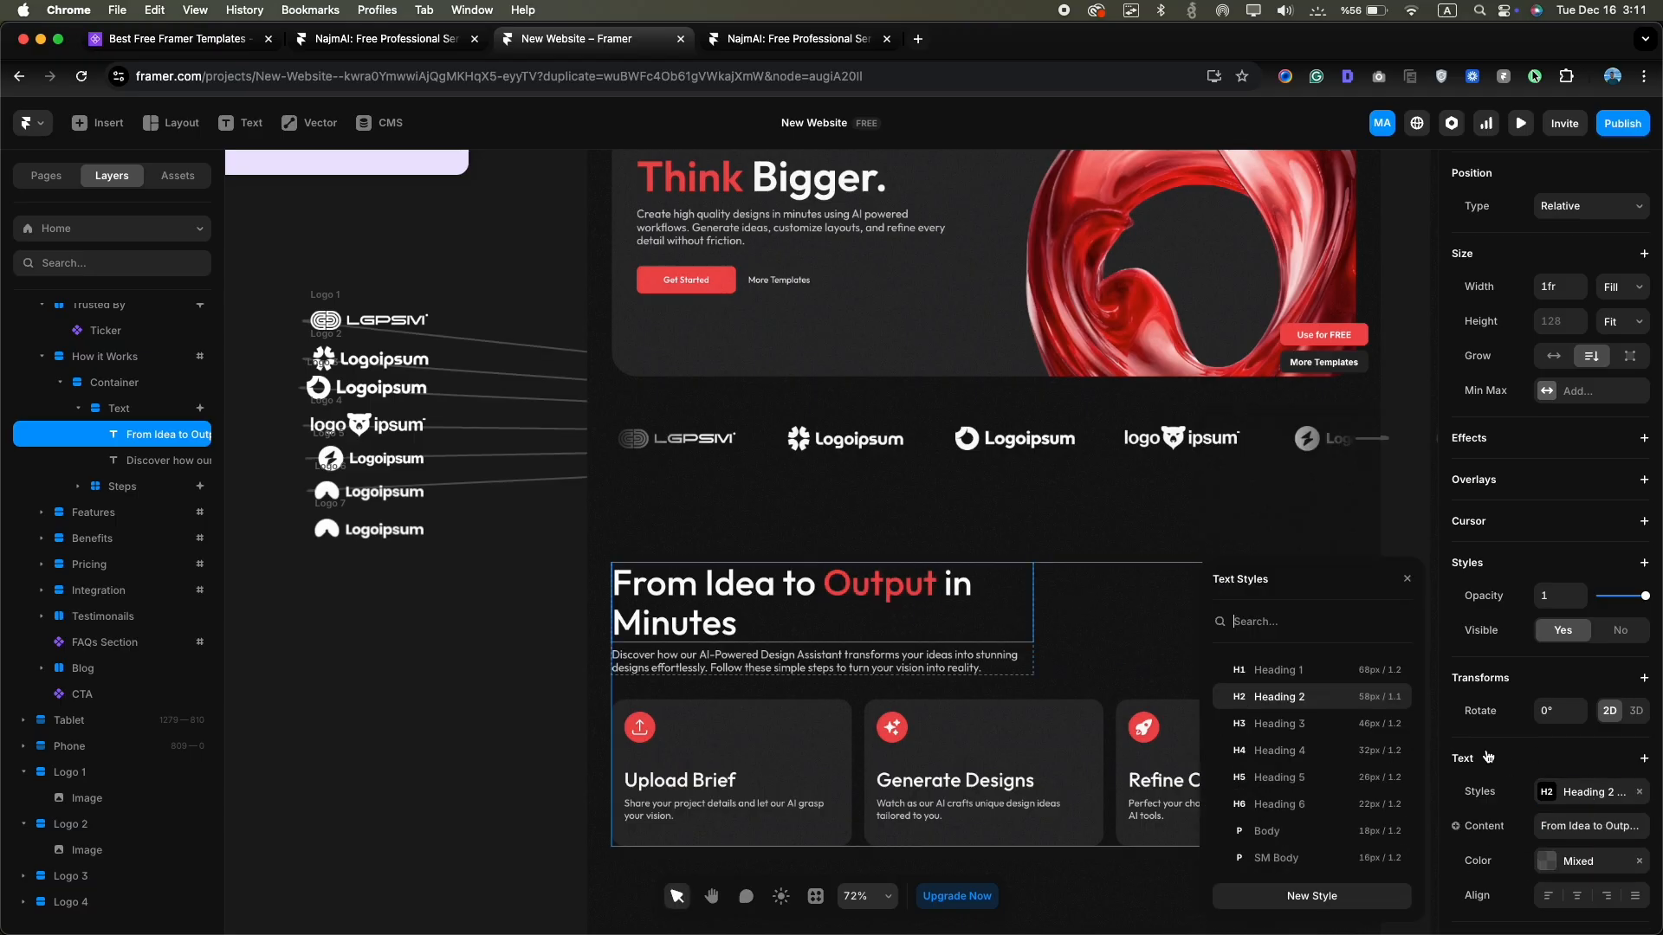
pyautogui.click(1391, 698)
pyautogui.scroll(-2, 1333, 606)
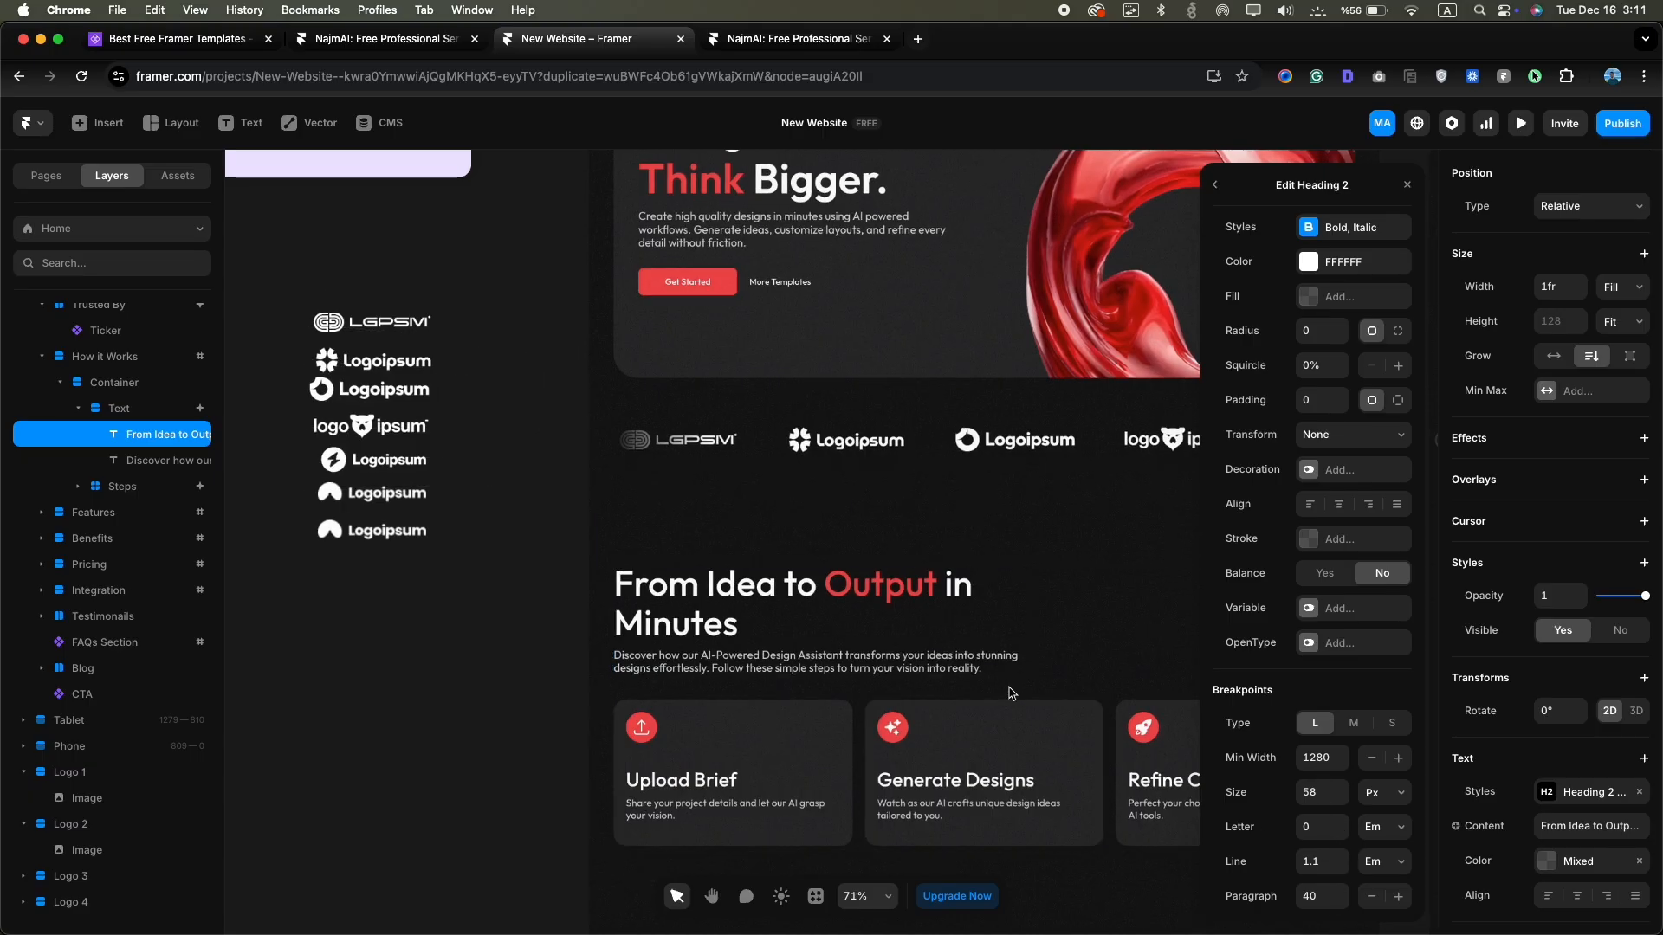
pyautogui.scroll(-10, 1004, 691)
pyautogui.scroll(-10, 1009, 693)
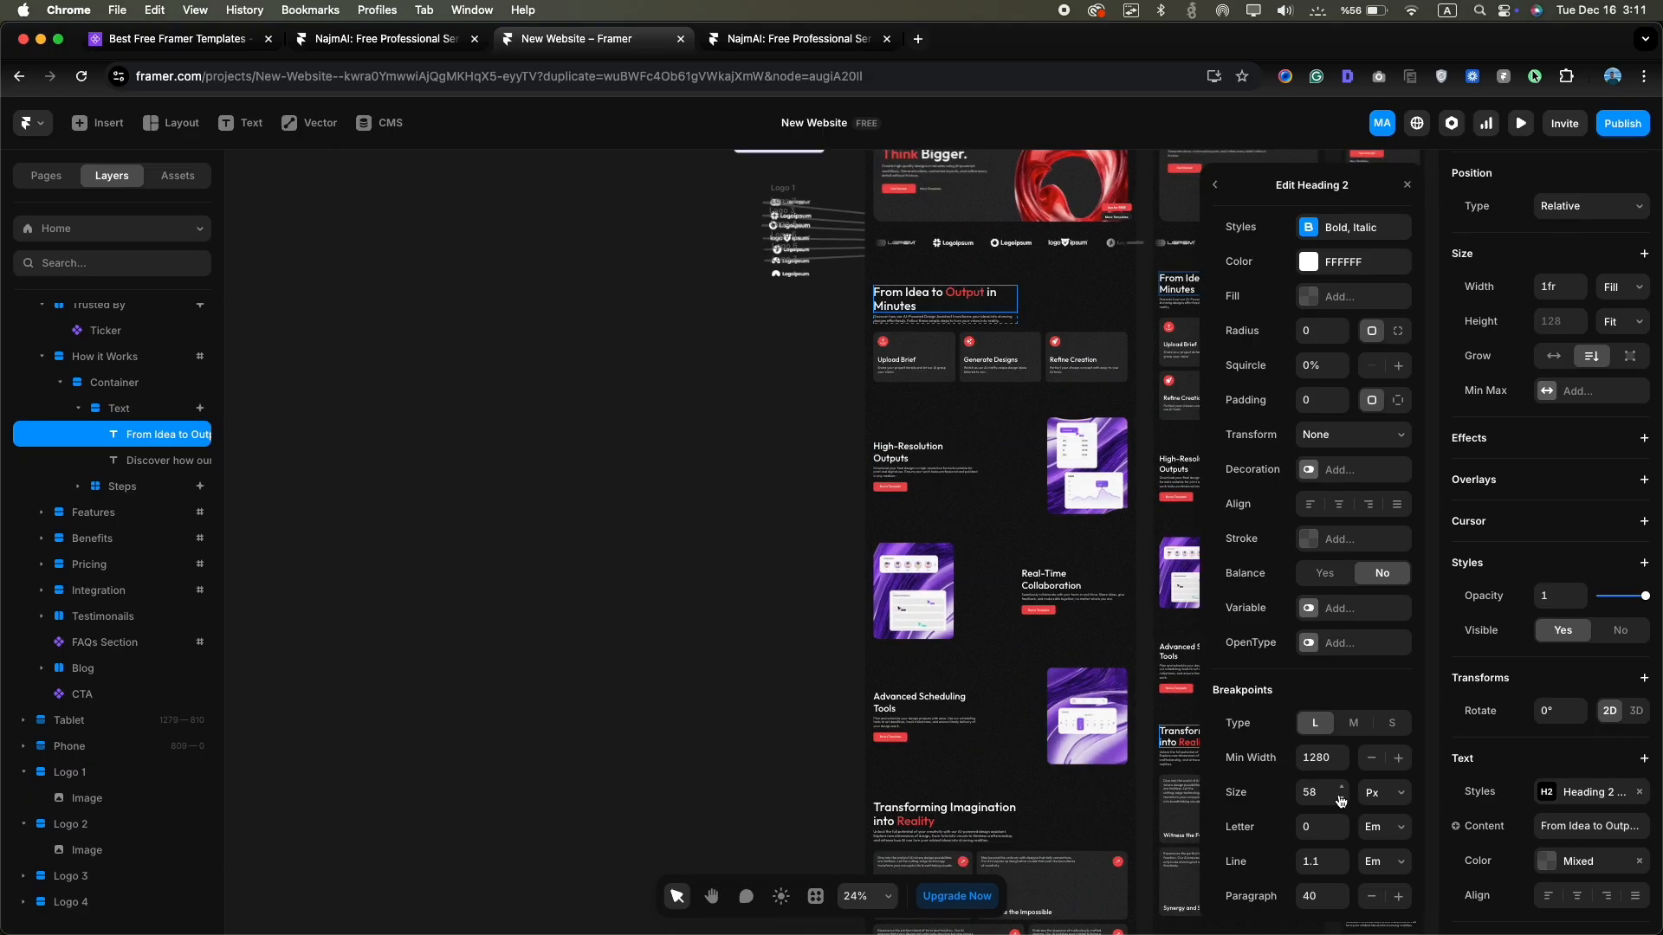
pyautogui.moveTo(1340, 800); pyautogui.dragTo(1296, 777)
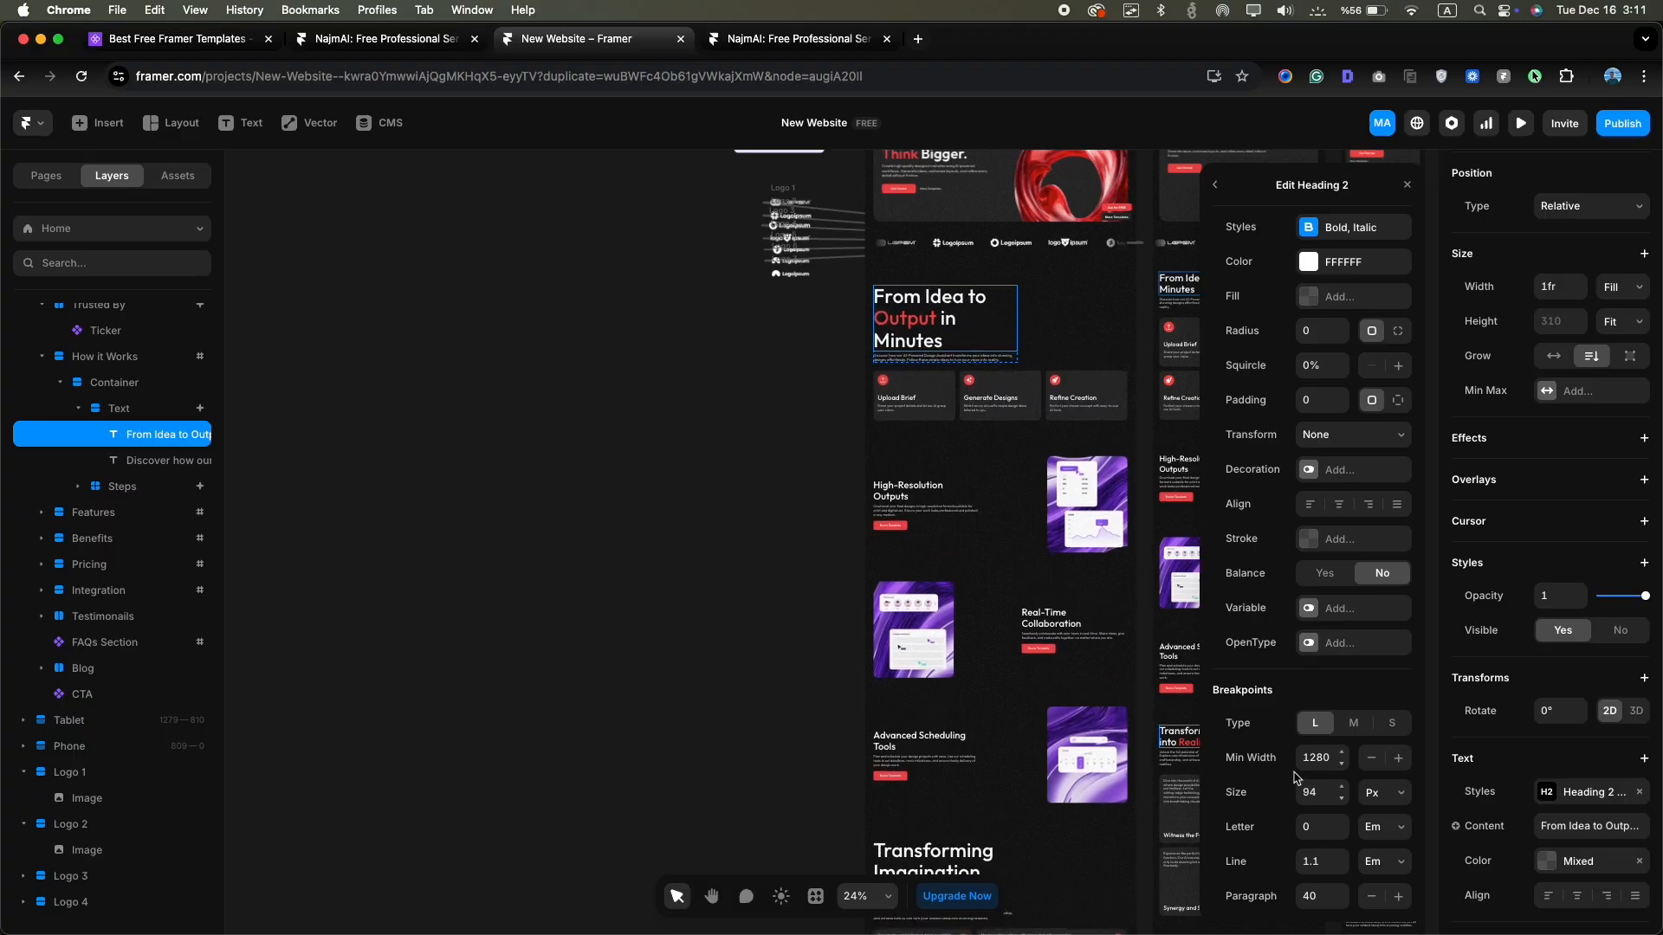
pyautogui.click(964, 866)
# Reopen the Heading 2 text style from the How it Works heading and restore its previous font size
pyautogui.click(925, 314)
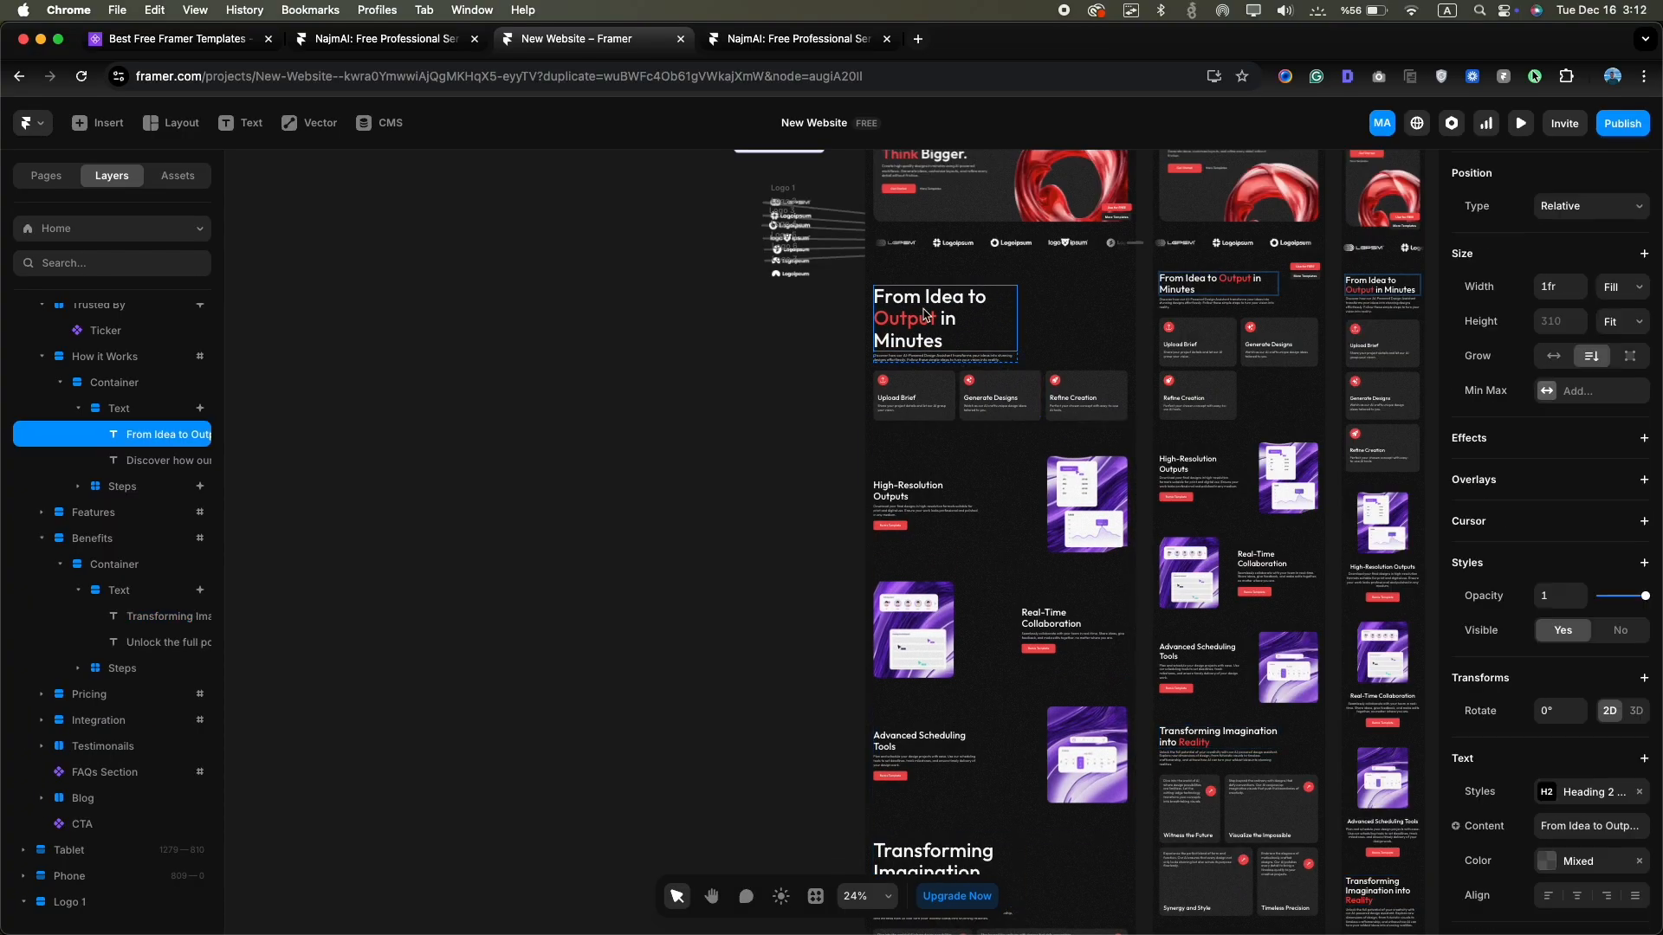
pyautogui.click(1566, 791)
pyautogui.click(1383, 697)
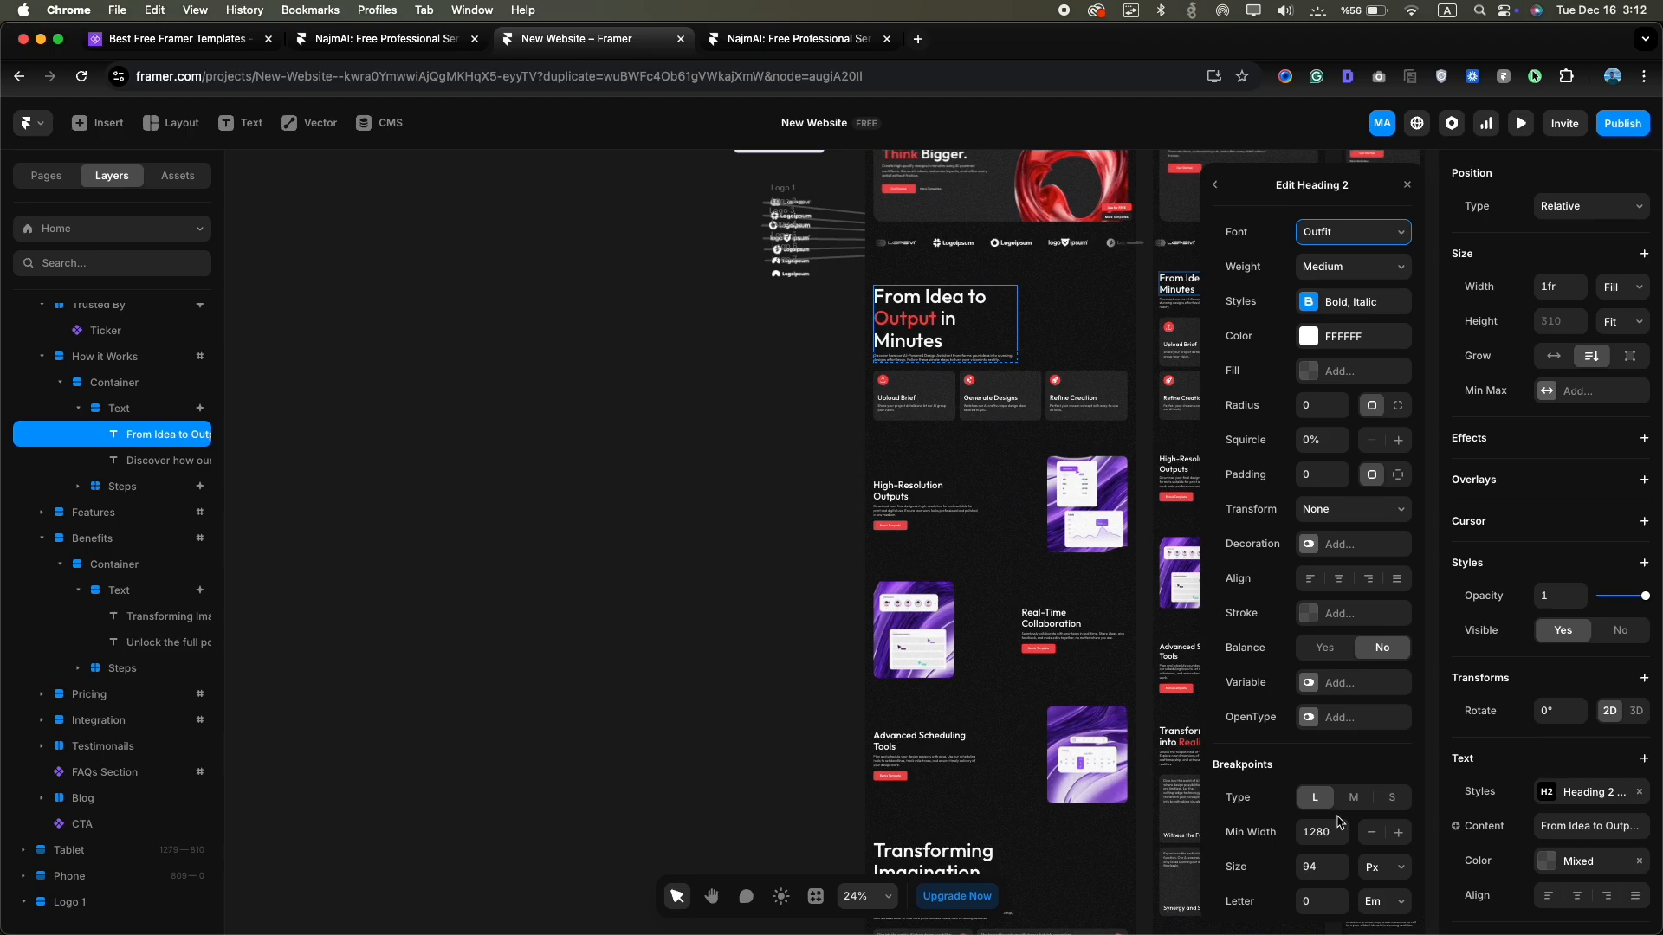
# Replace the How it Works description with "See how Nova AI Studio turns simple inputs into polished design results through an intuitive, step by step process."
pyautogui.scroll(5, 826, 378)
pyautogui.doubleClick(825, 379)
pyautogui.write('See how Nova AI Studio turns simple inputs into polished design results through an intuitive, step by step process.')
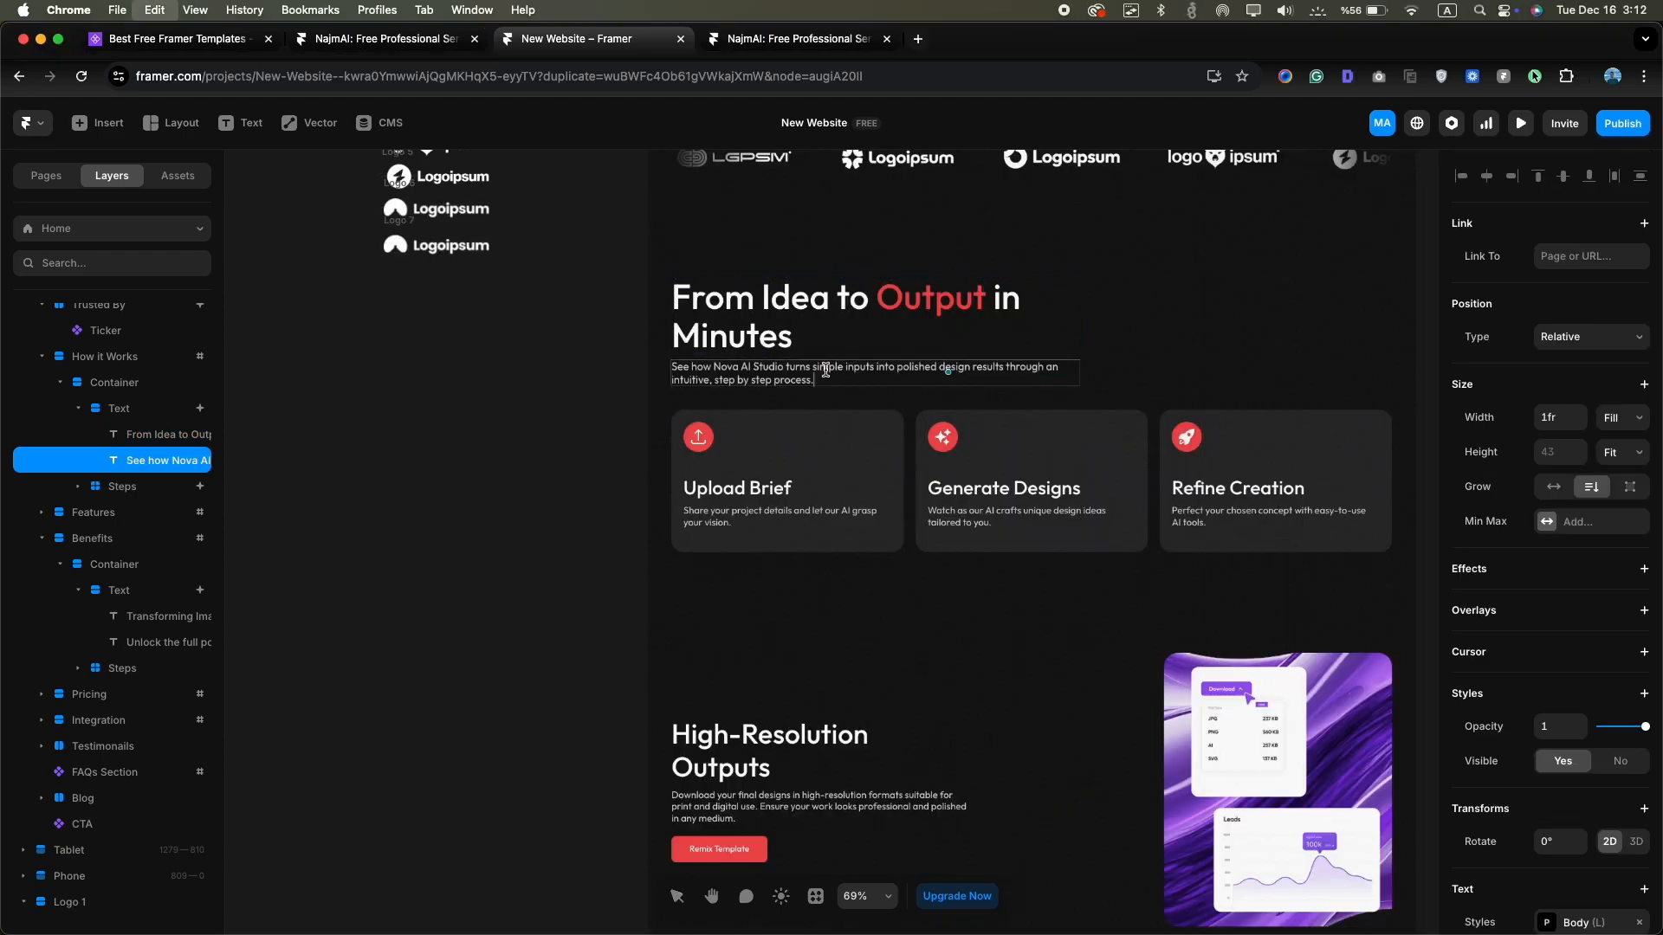
# Open the Upload Brief card's Step Card component to view it and return to the Home page
pyautogui.scroll(2, 750, 510)
pyautogui.click(750, 509)
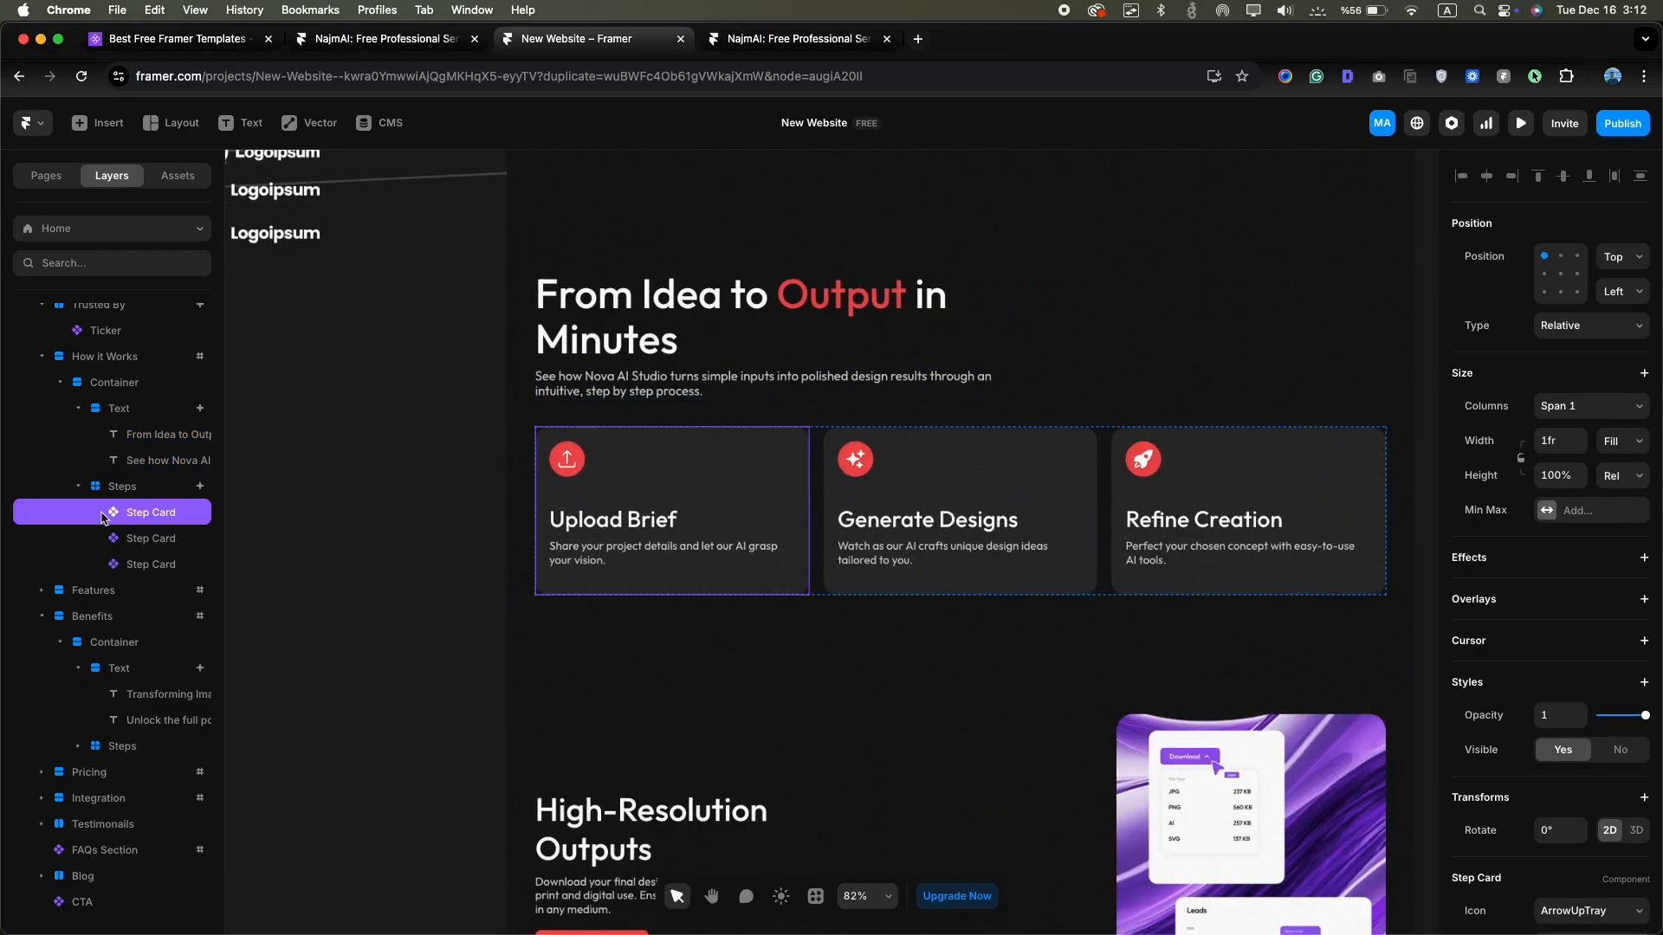
pyautogui.doubleClick(633, 518)
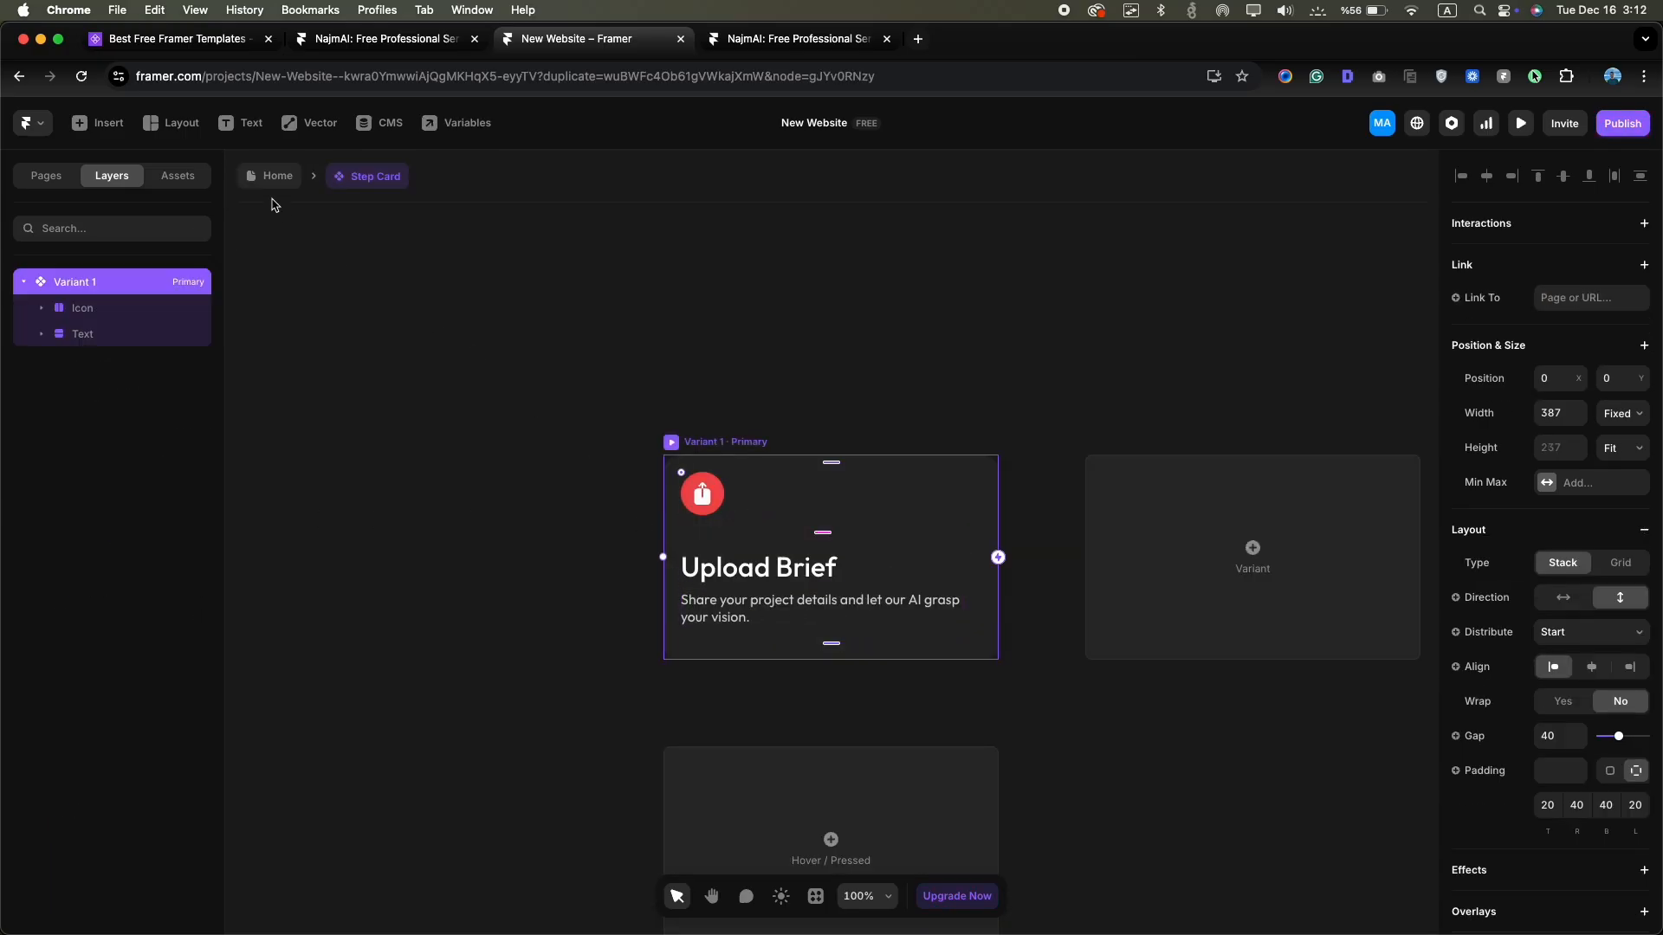
pyautogui.click(250, 178)
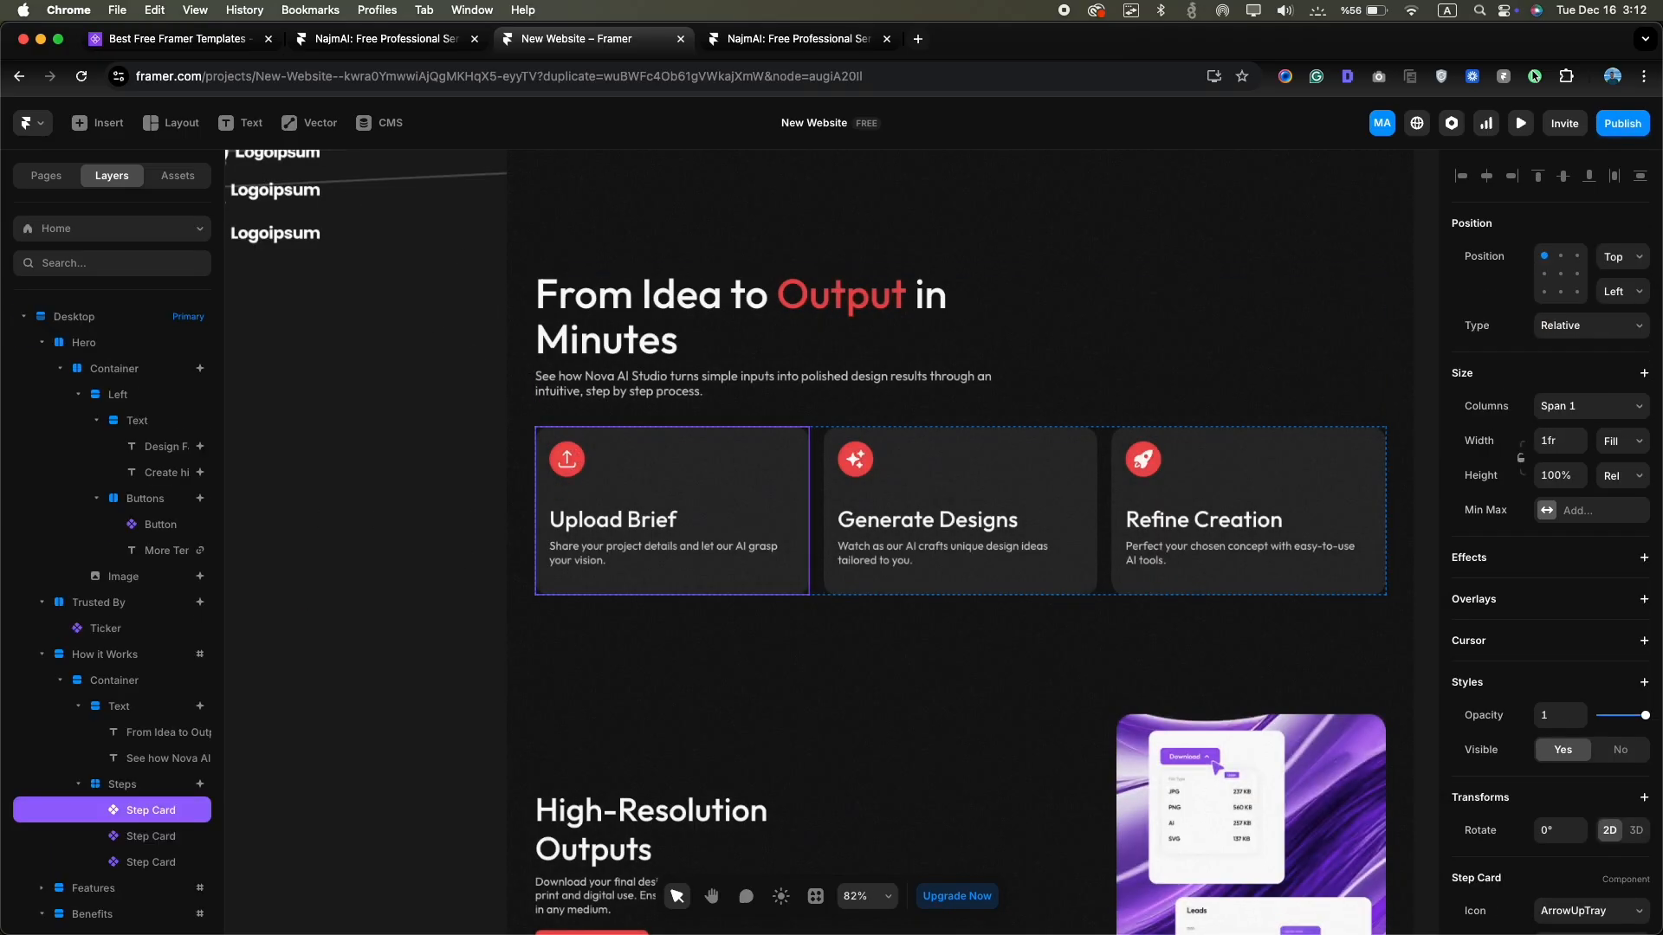
# Set the Upload Brief step card's icon to ArrowDownOnSquare
pyautogui.scroll(-3, 1608, 576)
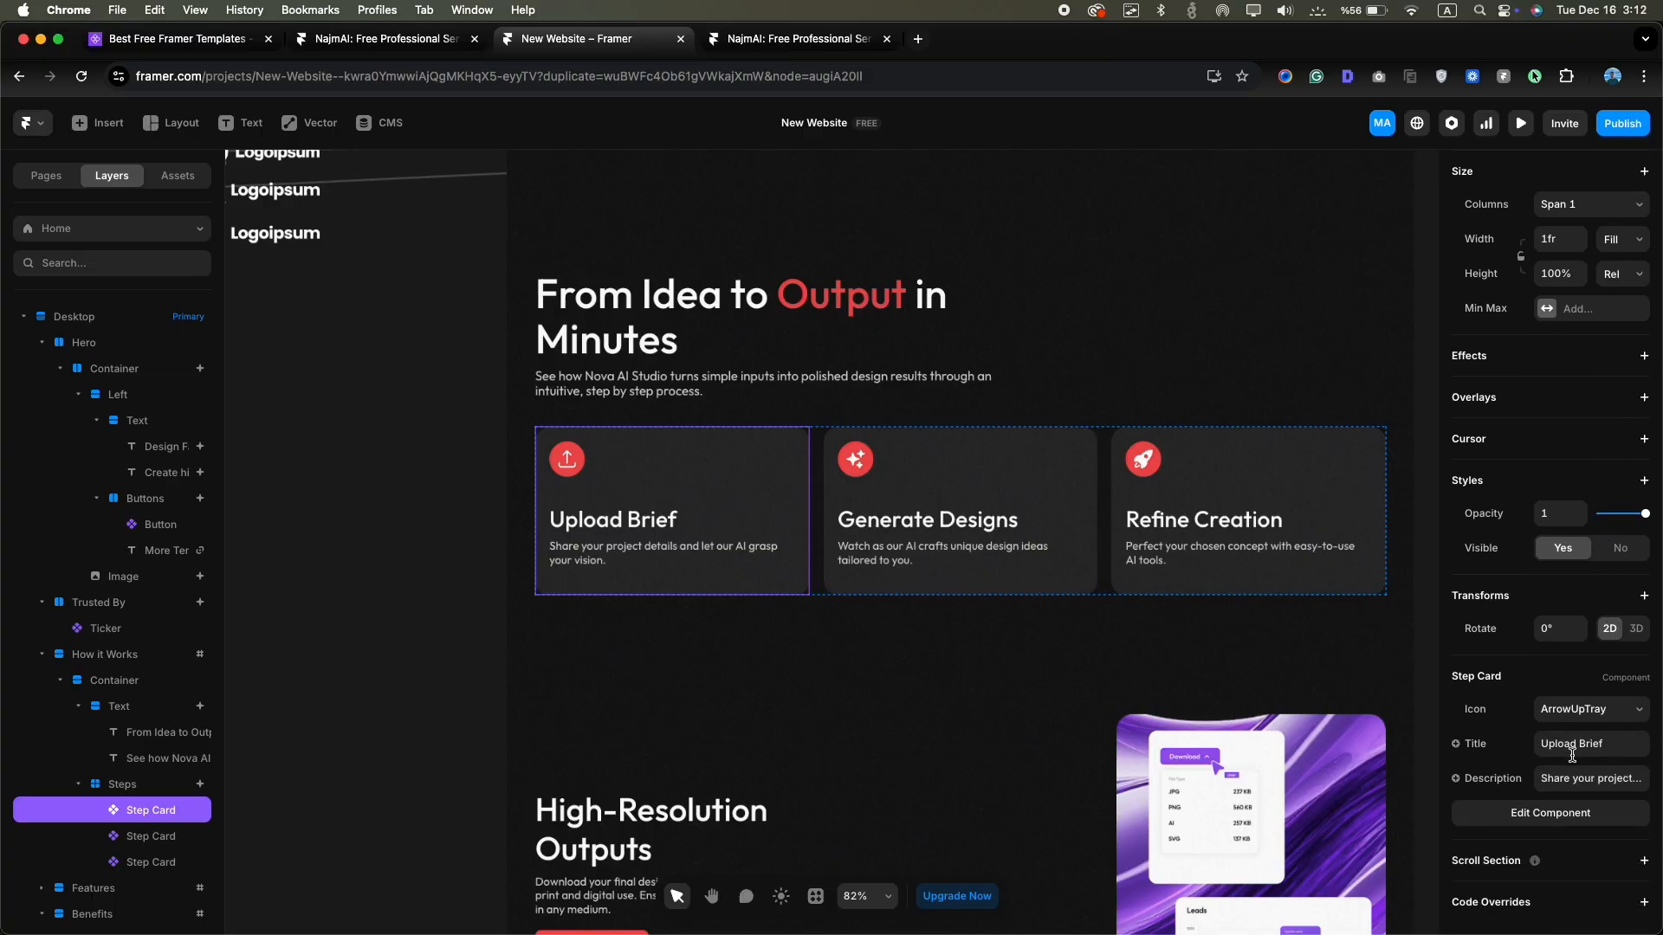
pyautogui.click(1573, 721)
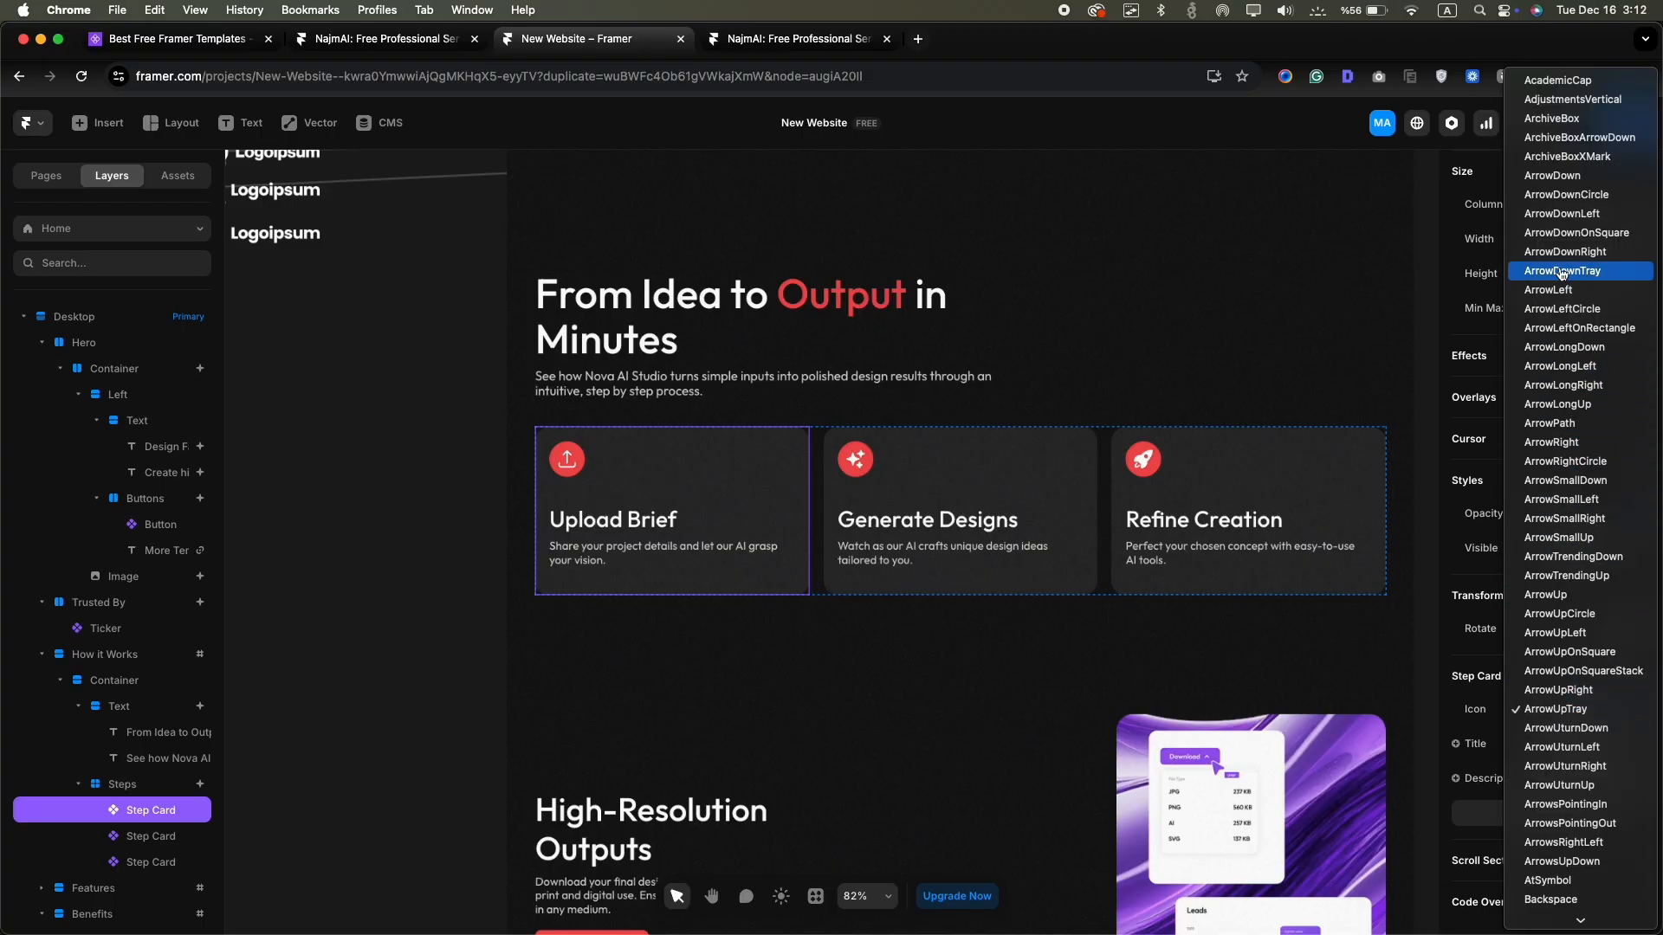
pyautogui.click(1560, 233)
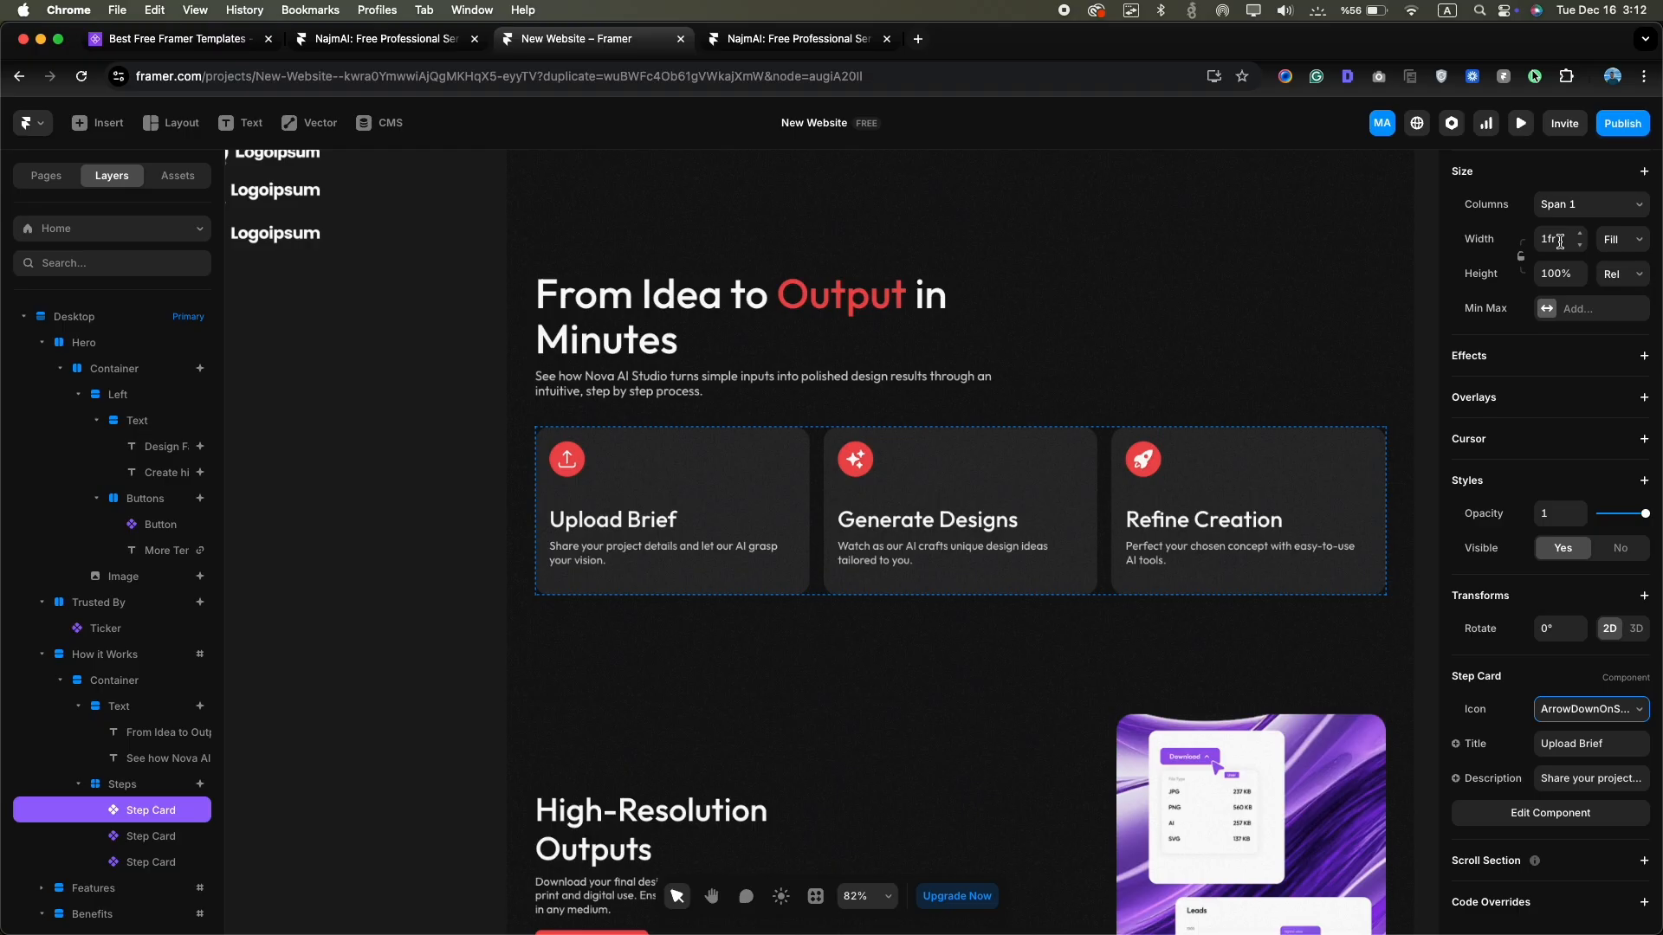
# Title the first step card "Describe Your Idea" with description "Add a short brief, references, or goals so the AI understands what you want to create."
pyautogui.click(1568, 736)
pyautogui.write('Describe Your Idea')
pyautogui.press('Return')
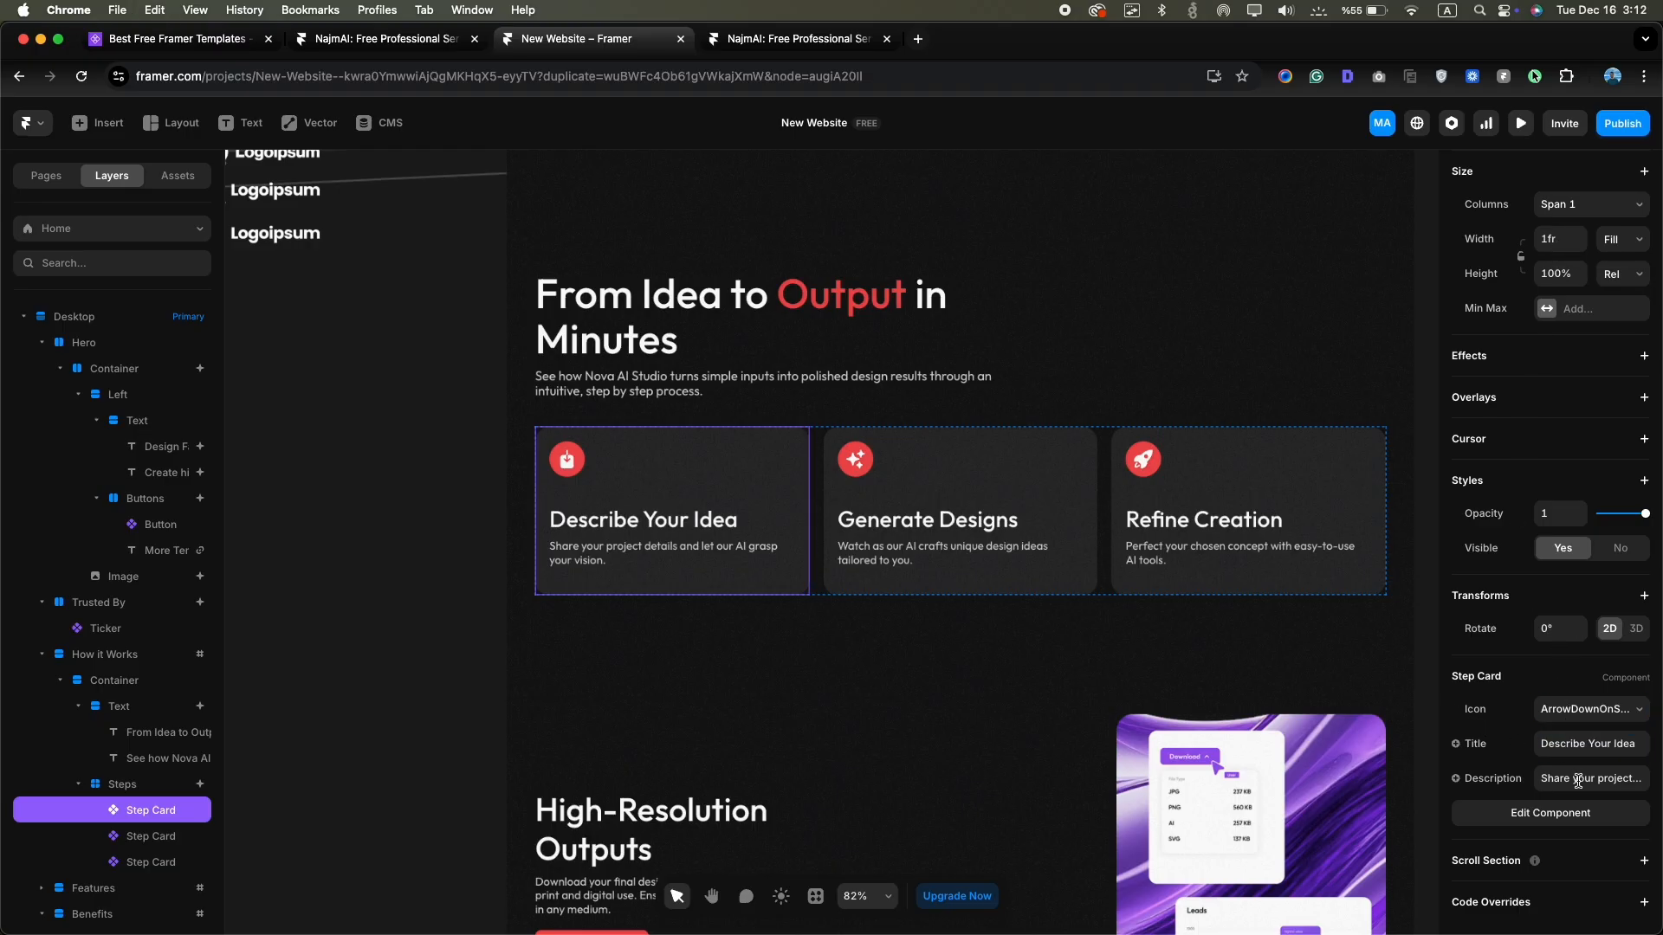
pyautogui.write('Add a short brief, references, or goals so the AI understands what you want to create.')
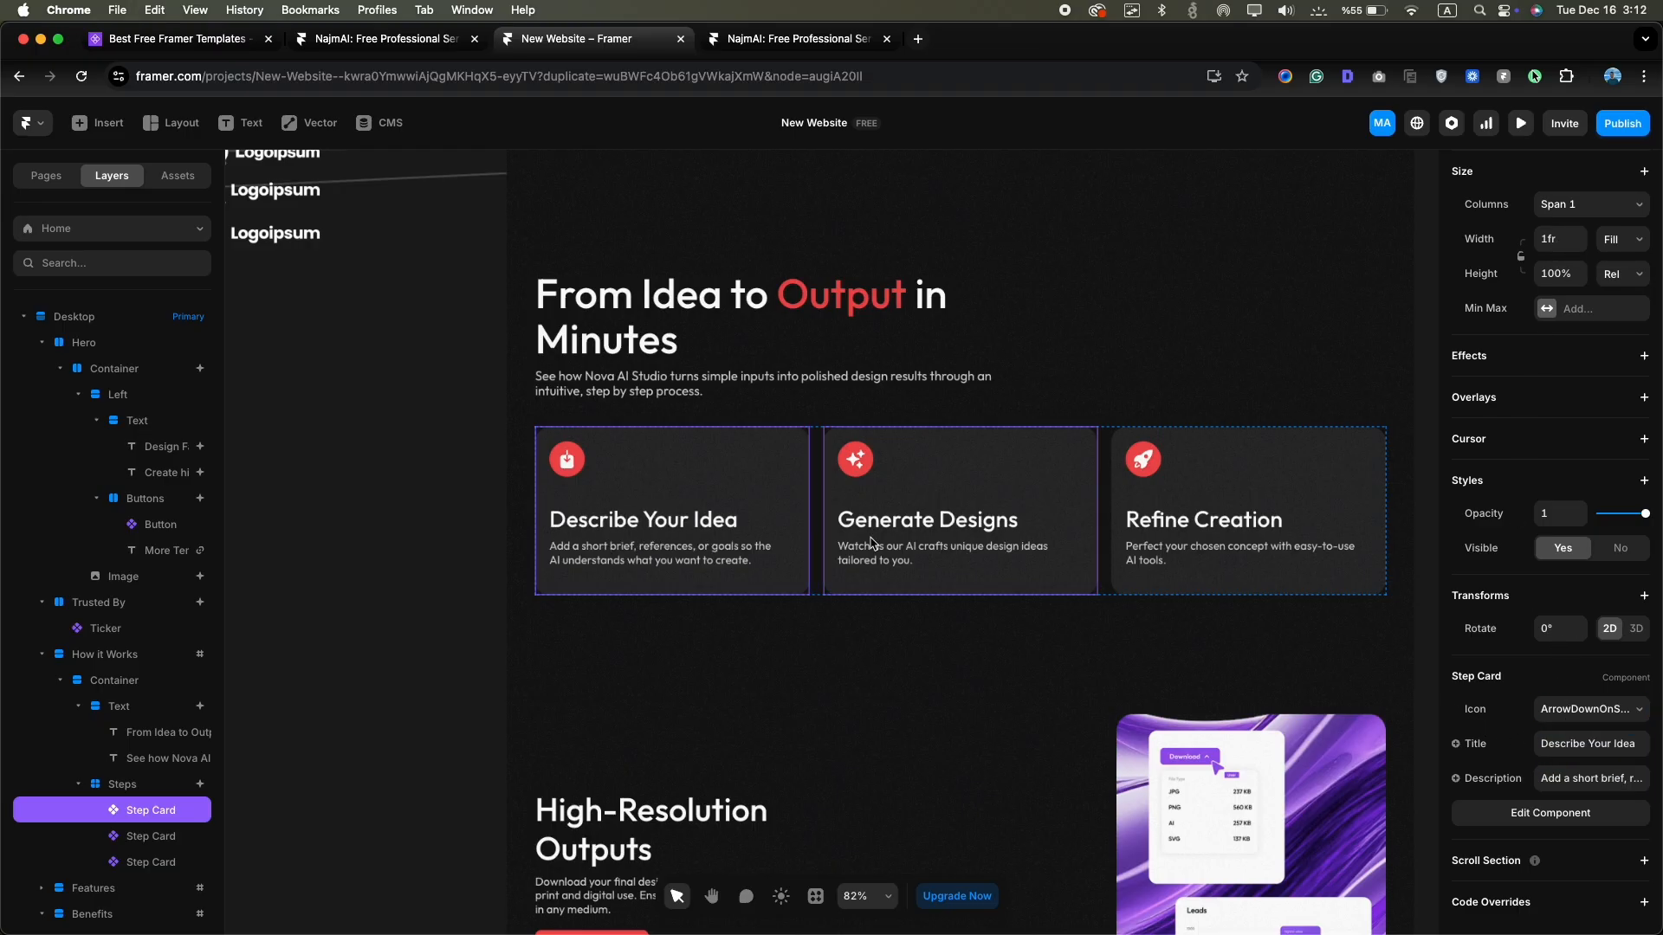
# Change the Generate Designs card's icon to stacked layers and the Refine Creation card's icon to Scissors
pyautogui.click(959, 520)
pyautogui.click(1579, 719)
pyautogui.click(1567, 785)
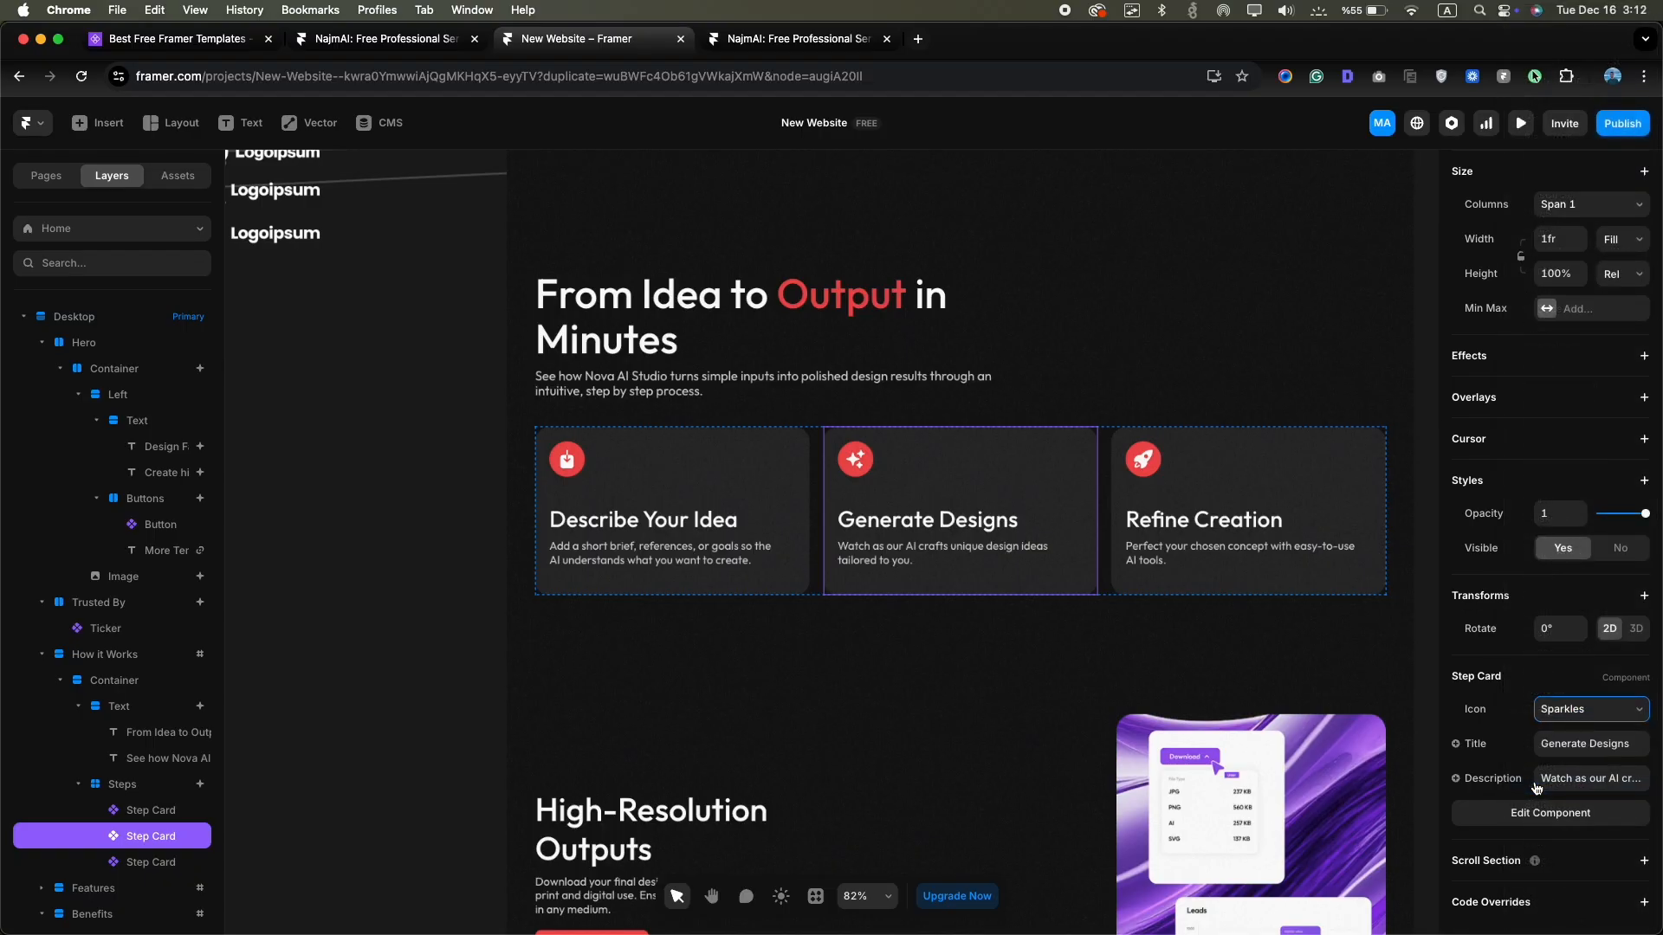
pyautogui.click(1238, 544)
pyautogui.scroll(-3, 1554, 731)
pyautogui.click(1582, 710)
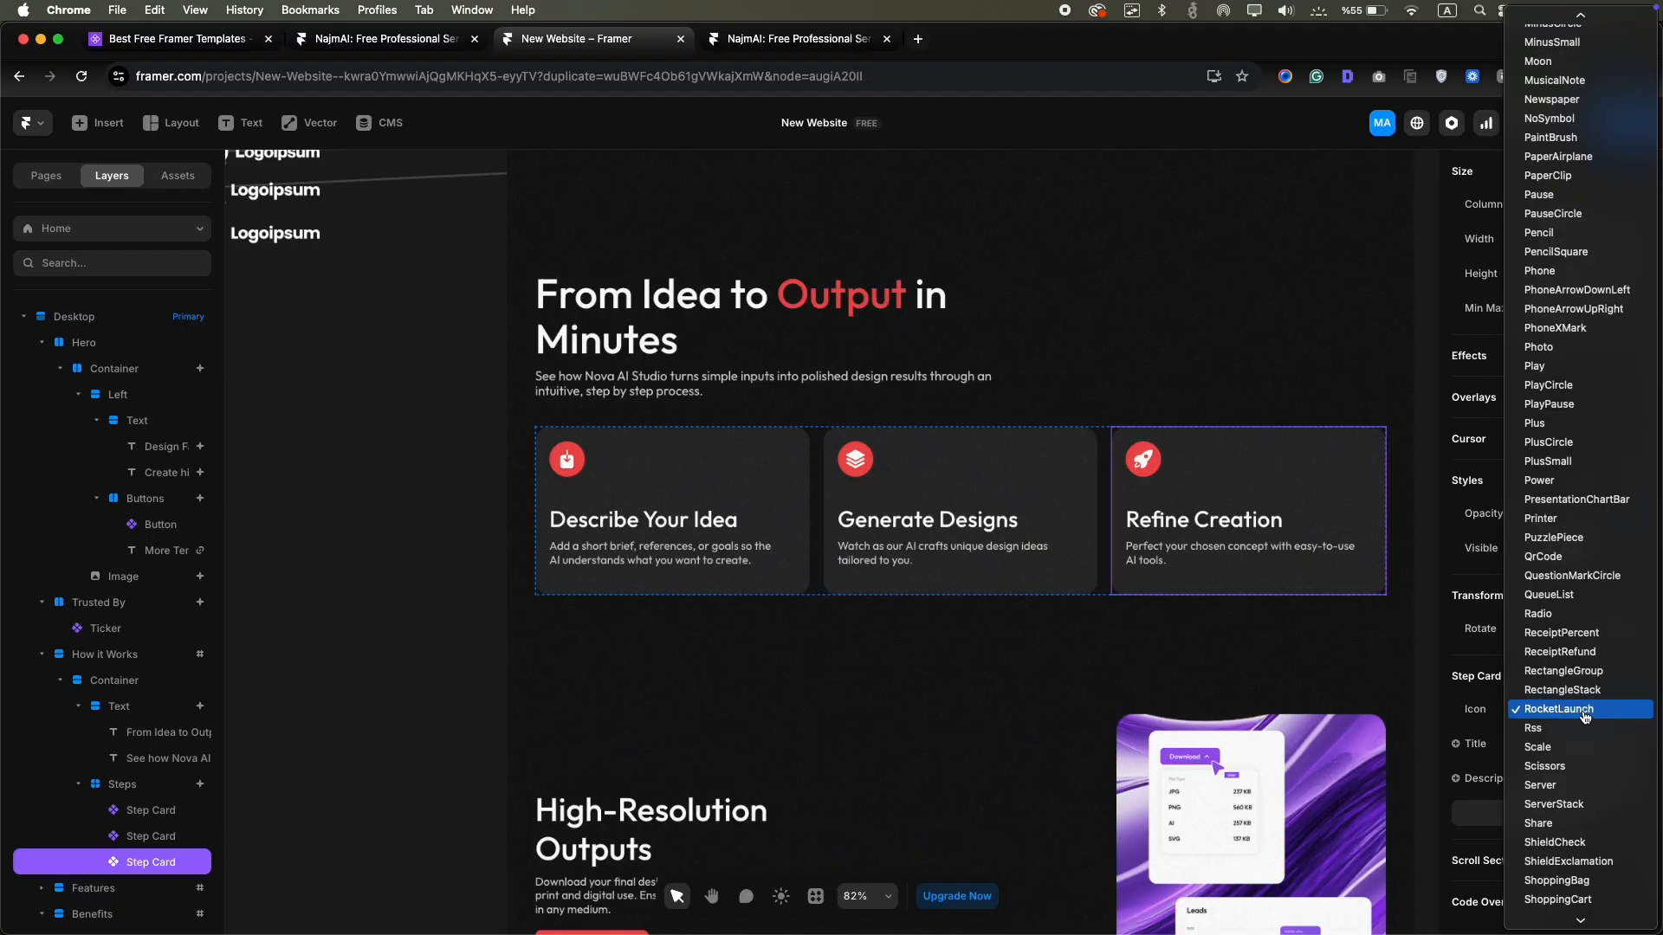
pyautogui.click(1573, 767)
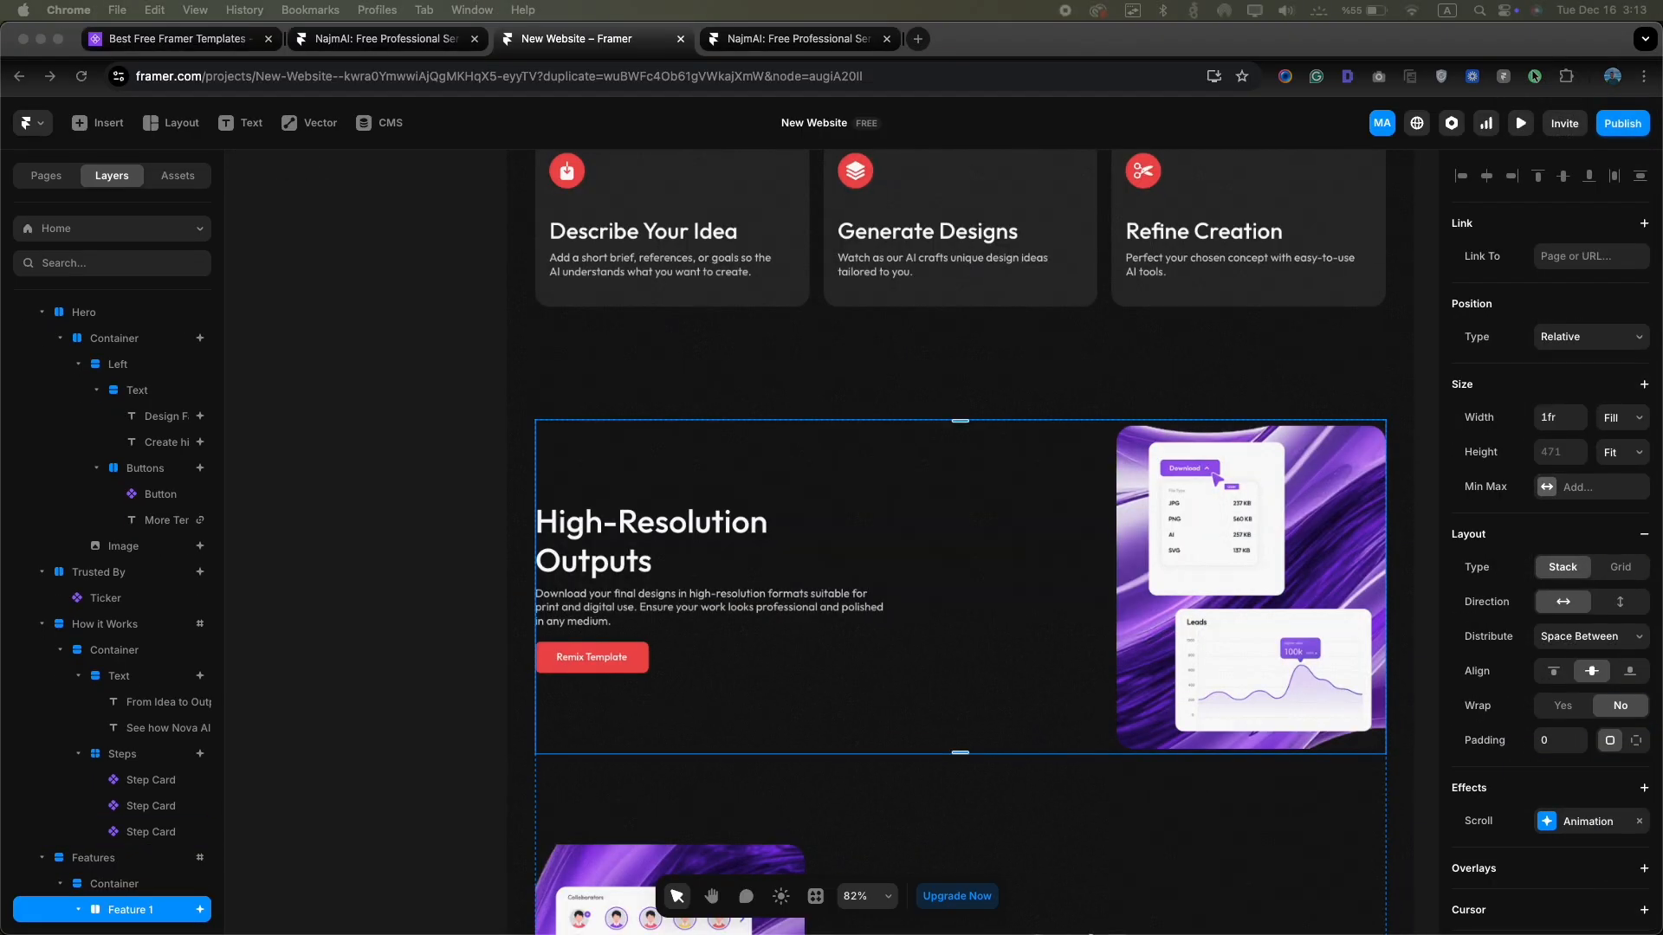
# Replace the "High-Resolution Outputs" feature heading with "Export Ready Designs"
pyautogui.click(694, 552)
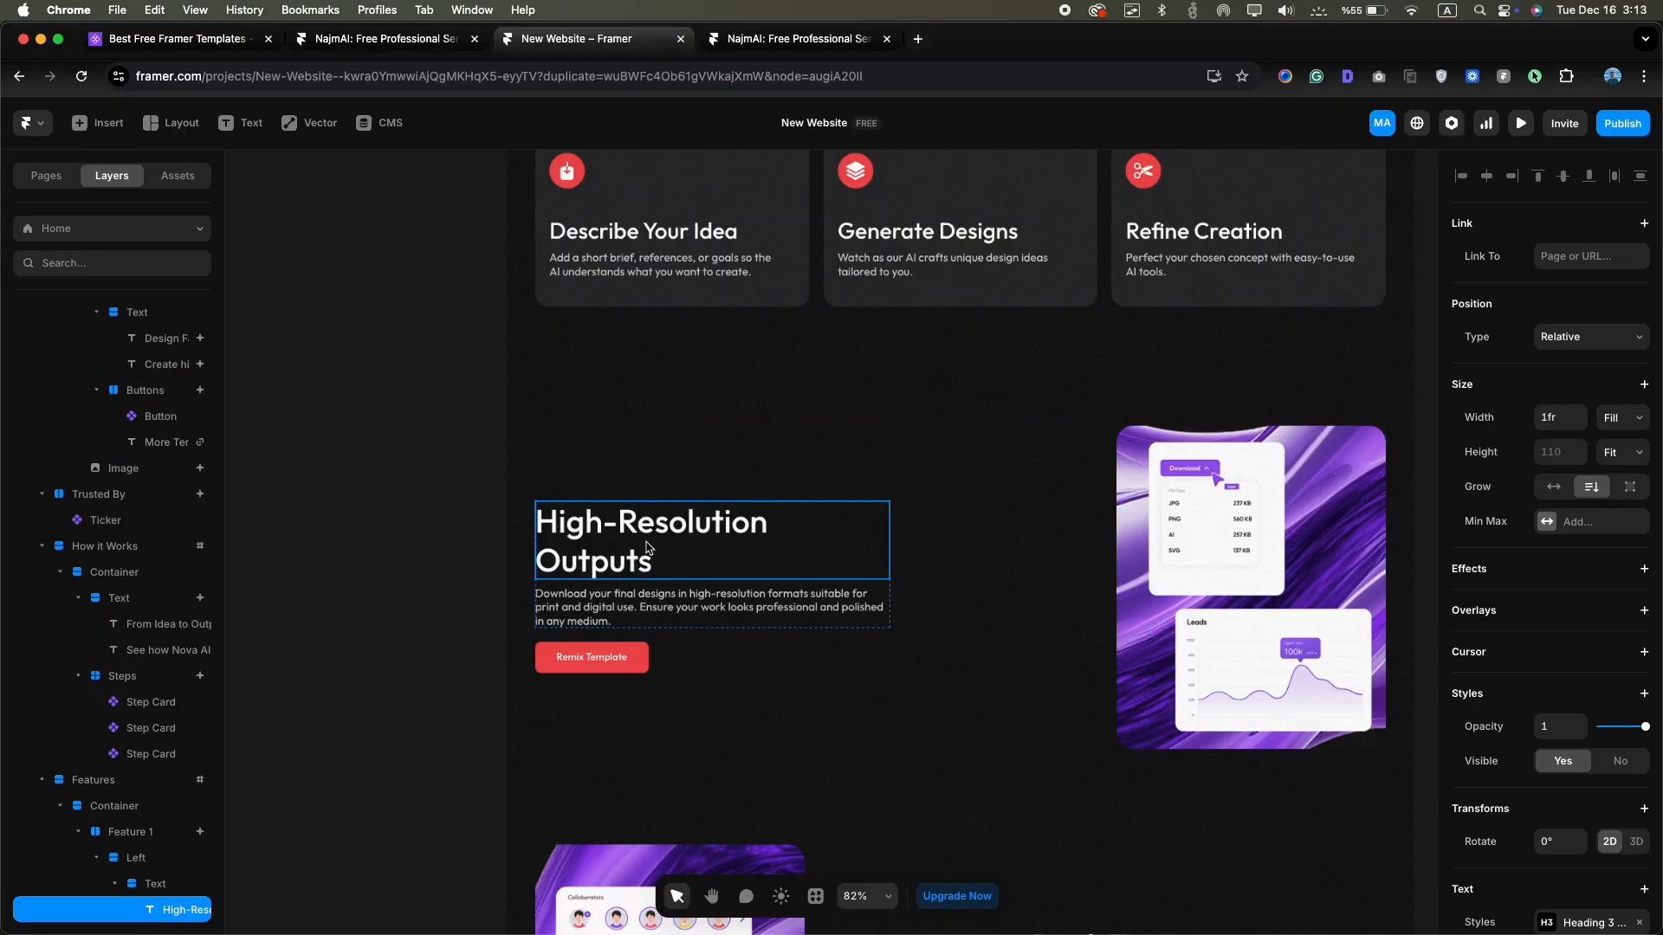
pyautogui.doubleClick(602, 544)
pyautogui.write('Export Ready Designs')
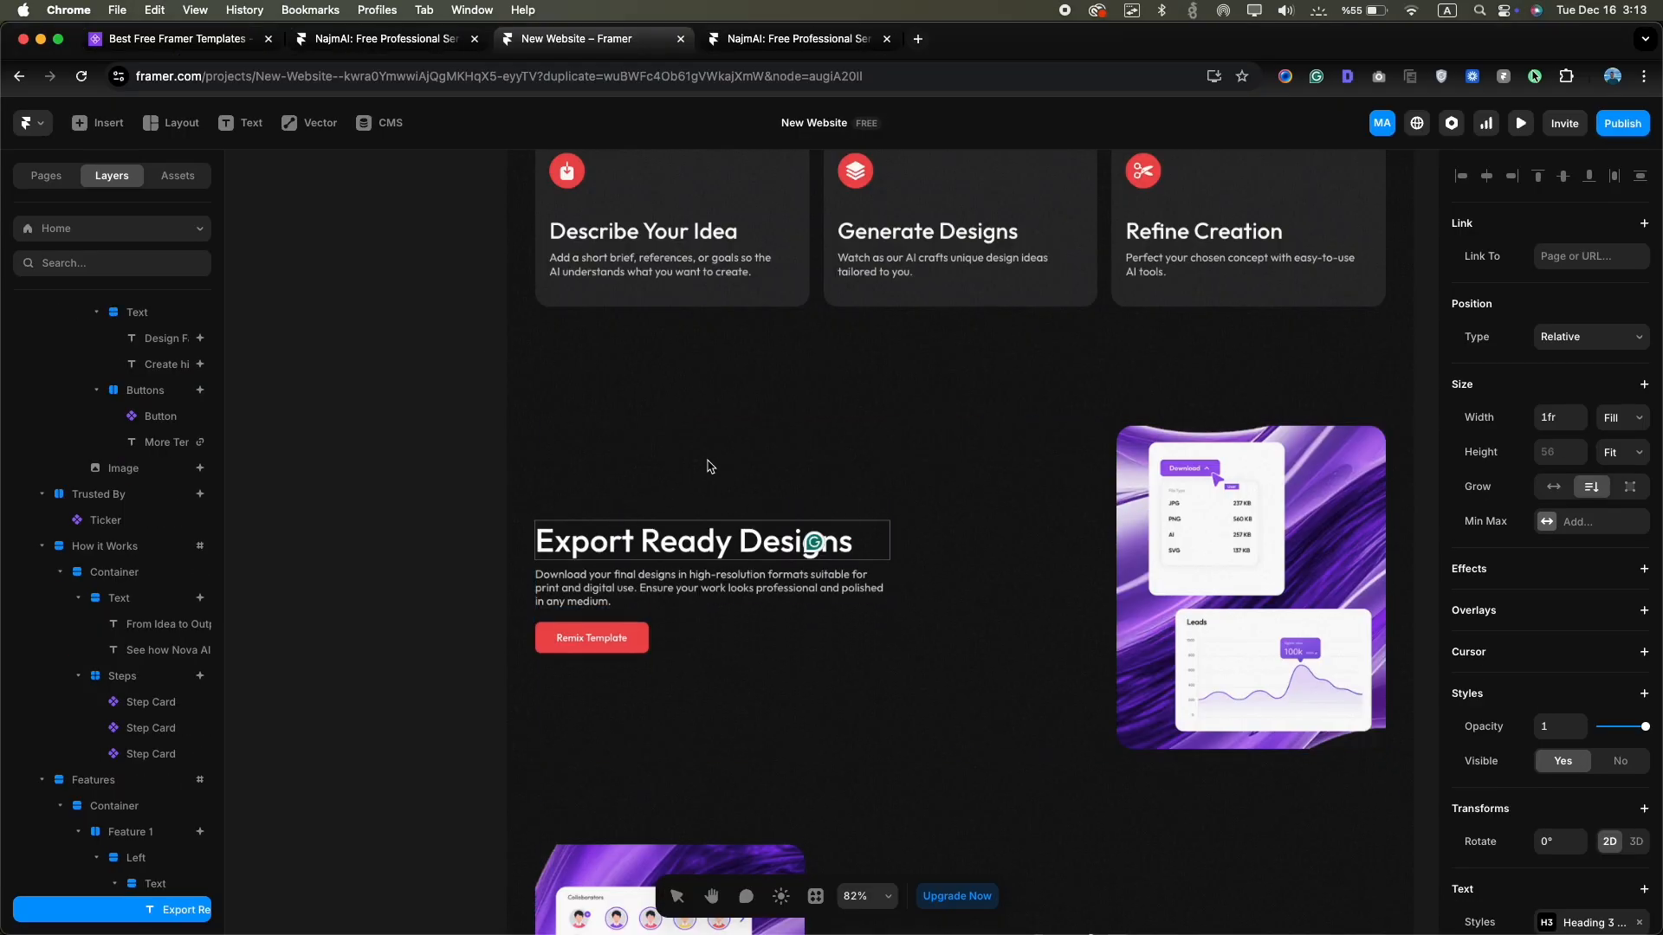
pyautogui.press('Escape')
# Give the Export Ready Designs heading a fixed maximum width of about 406 so it wraps onto two lines
pyautogui.click(1576, 522)
pyautogui.click(1592, 546)
pyautogui.click(1618, 520)
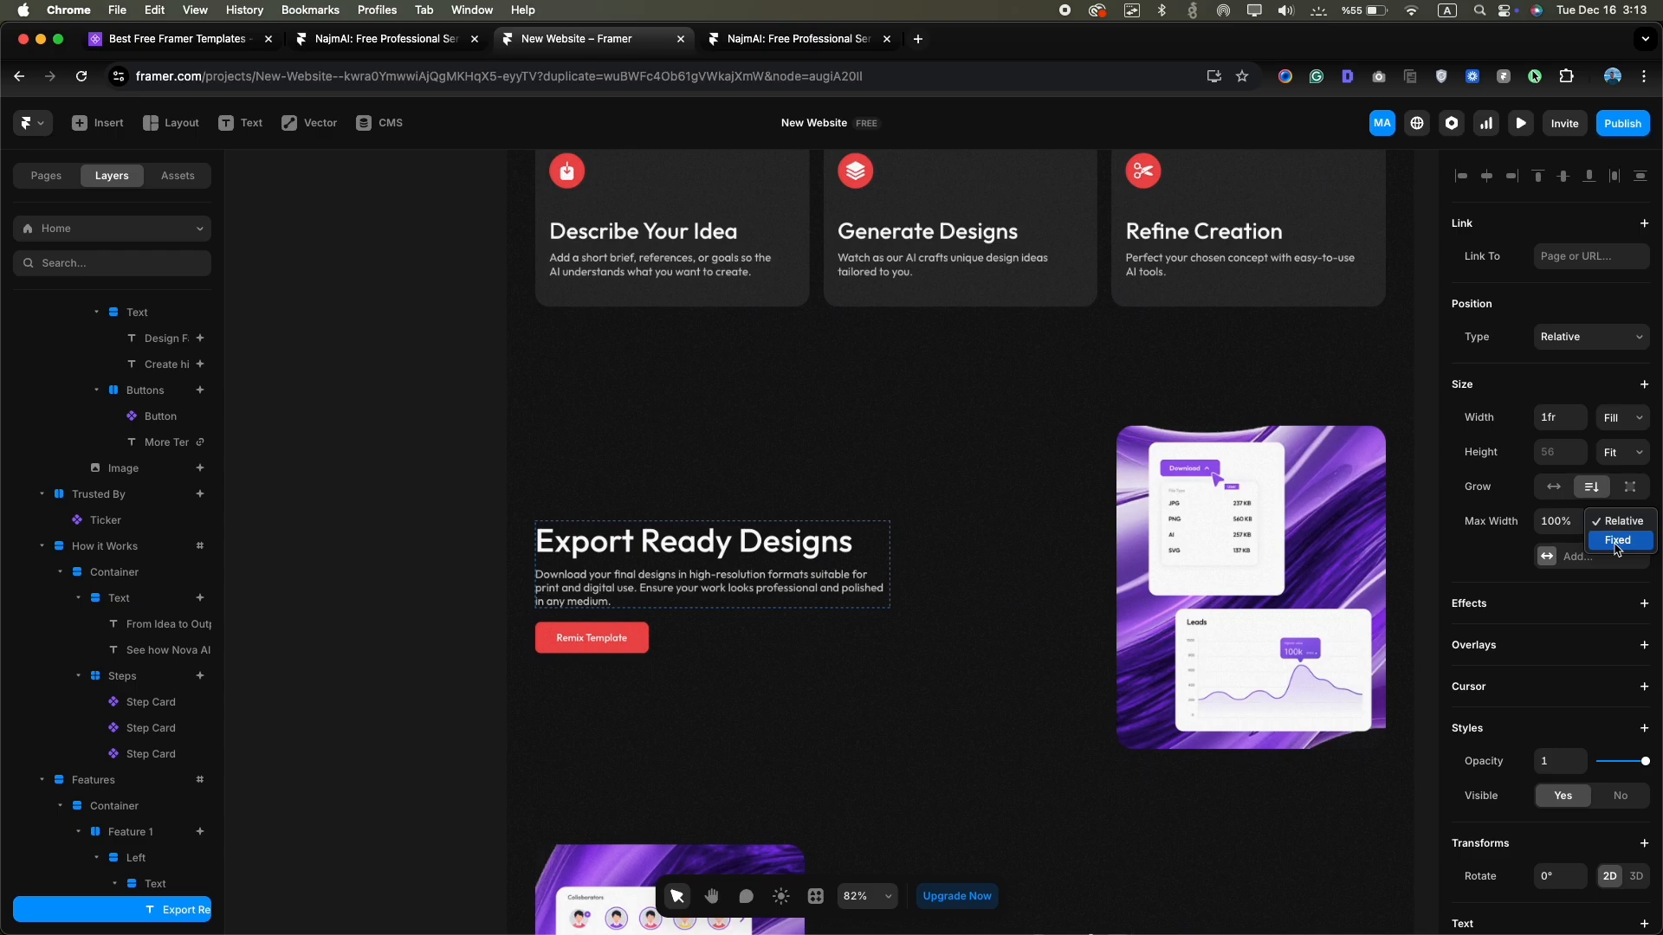
pyautogui.click(1616, 541)
pyautogui.moveTo(1582, 526); pyautogui.dragTo(1580, 572)
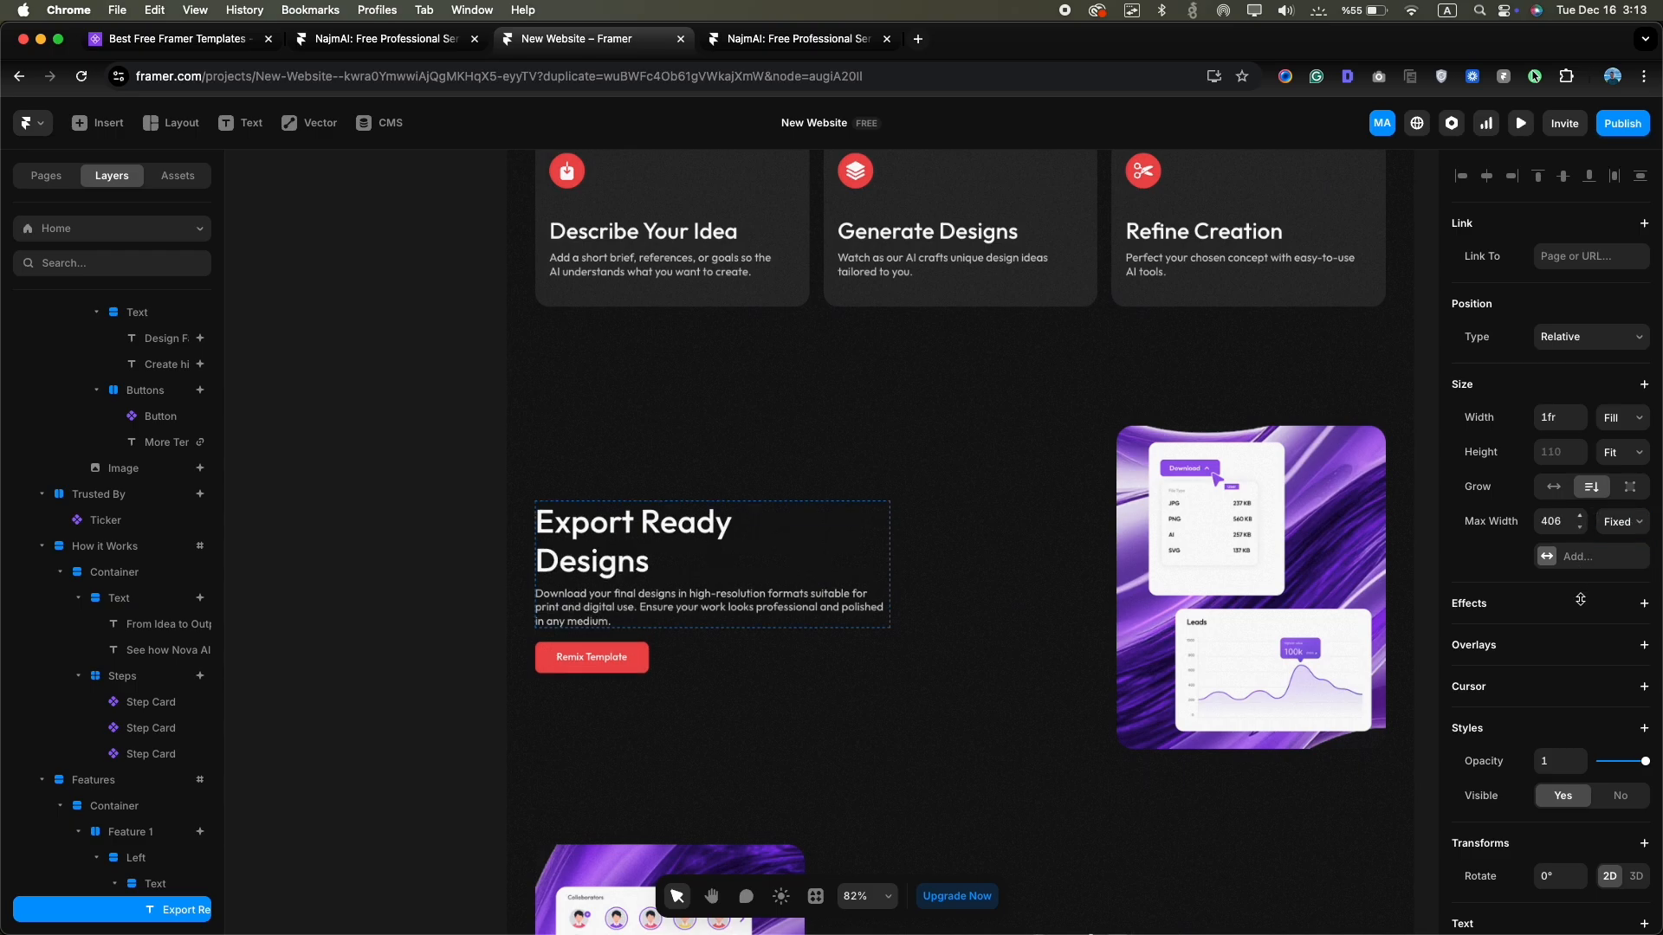
# Replace the feature's description with "Download production ready designs optimized for web, mobile, and marketing. Every output is clean, sharp, and ready to use."
pyautogui.doubleClick(615, 615)
pyautogui.write('Download production ready designs optimized for web, mobile, and marketing. Every output is clean, sharp, and ready to use.')
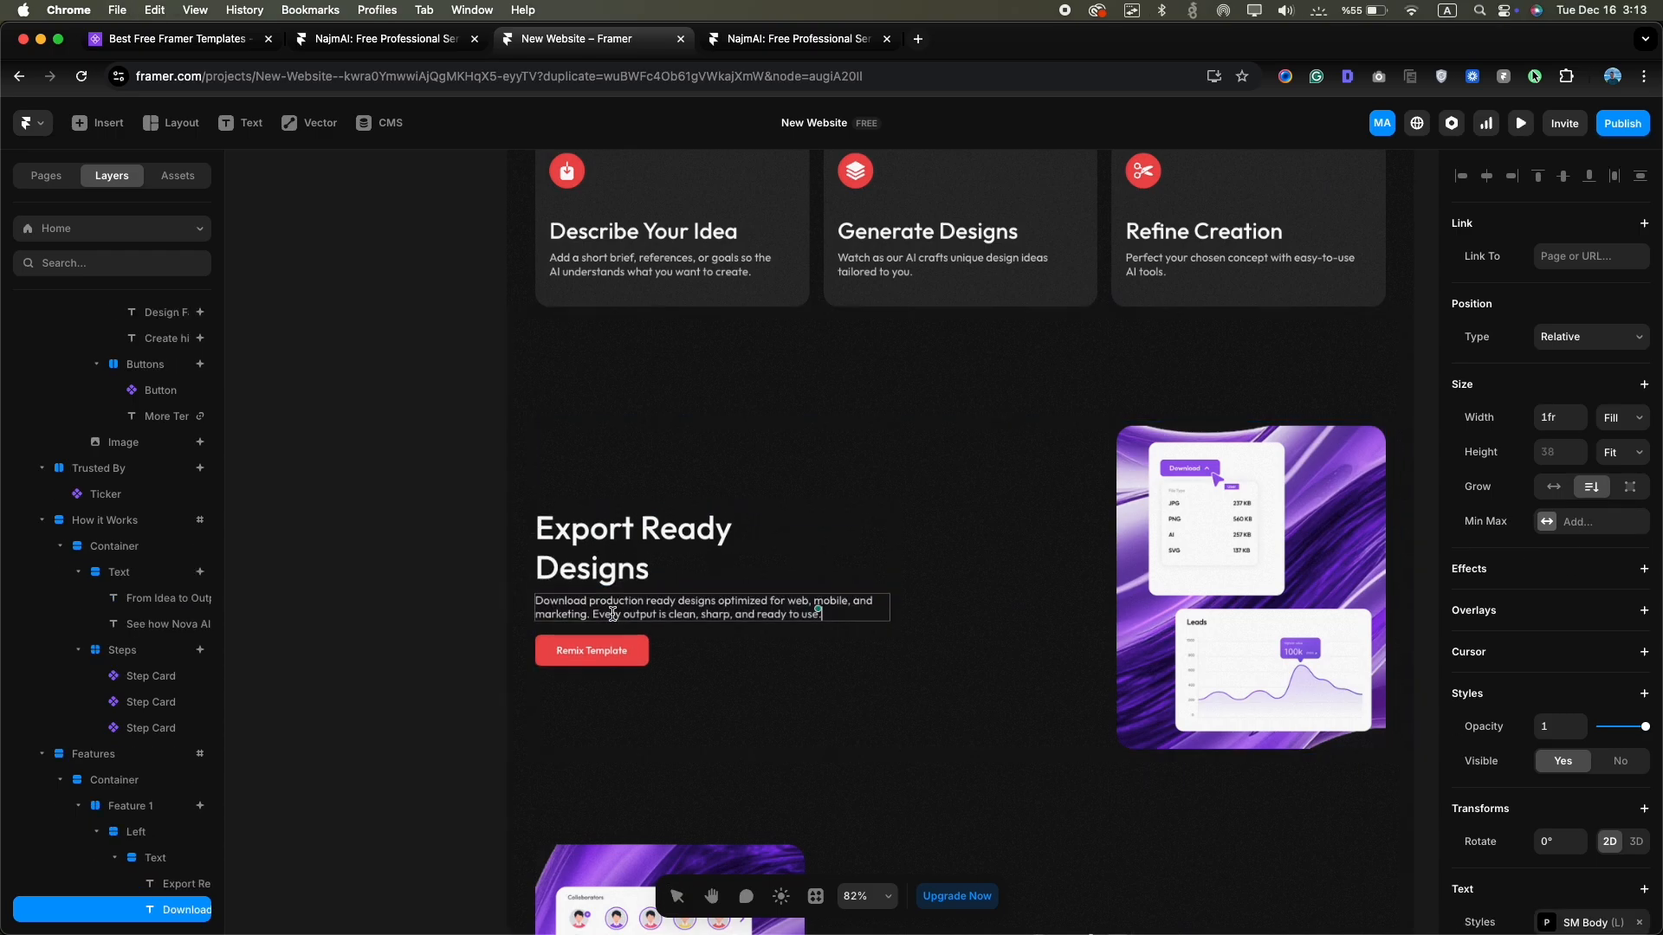
pyautogui.press('Escape')
# Retitle the Export Ready Designs feature's button "Get Started" and view its link settings
pyautogui.click(596, 652)
pyautogui.scroll(-2, 1603, 701)
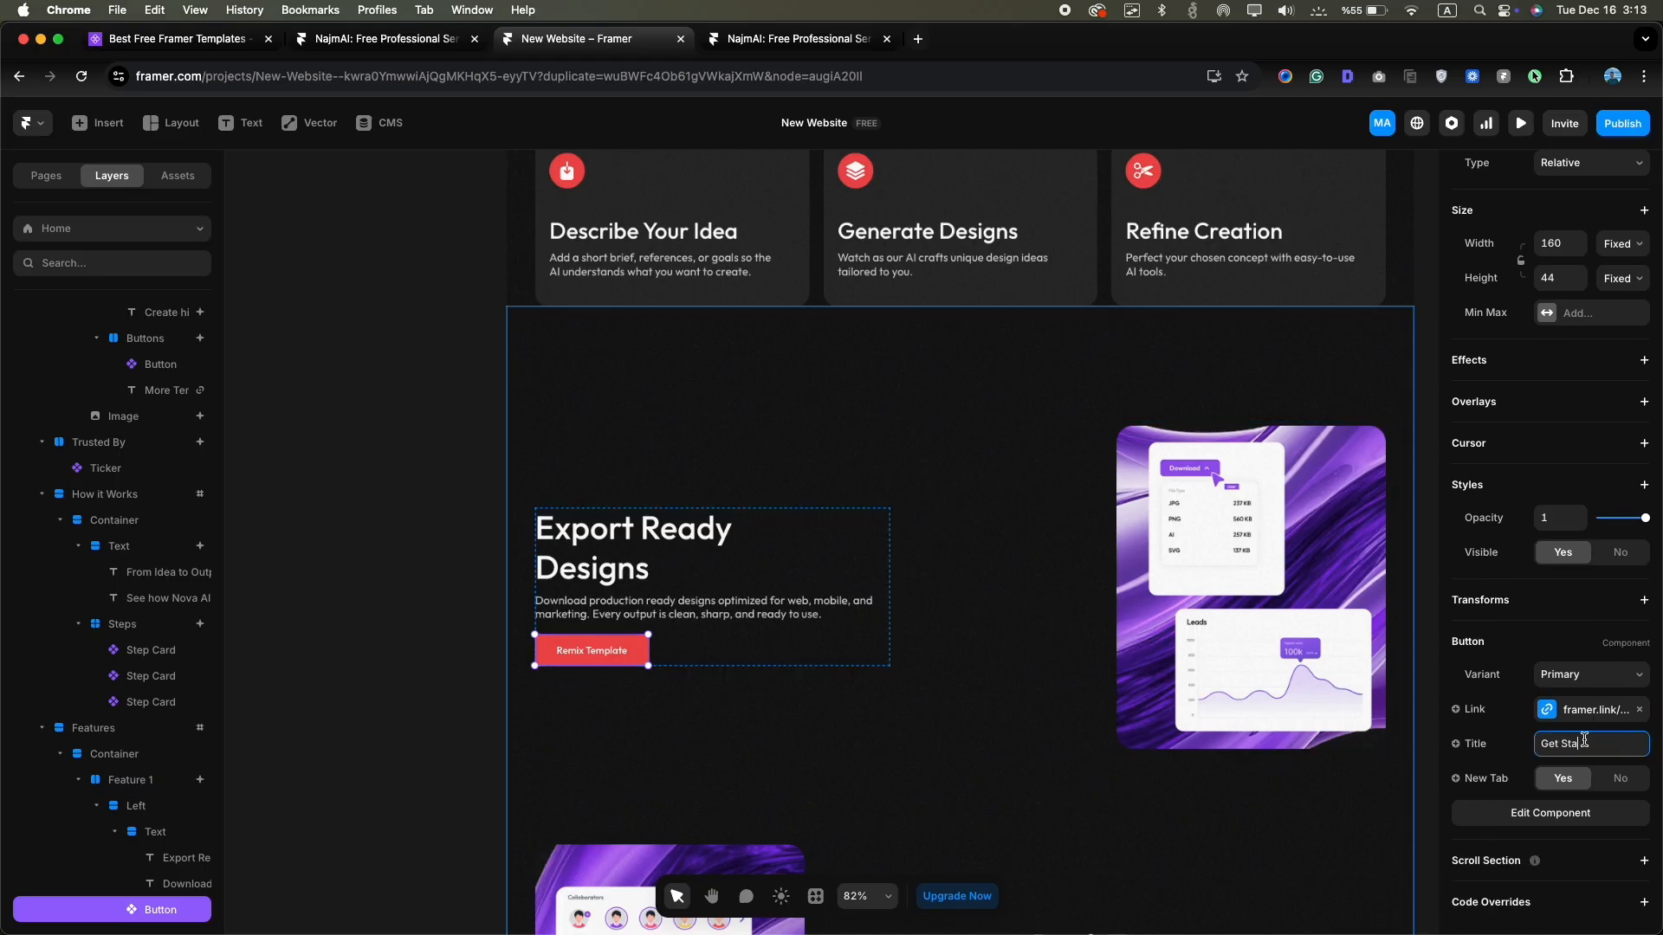
pyautogui.click(1578, 715)
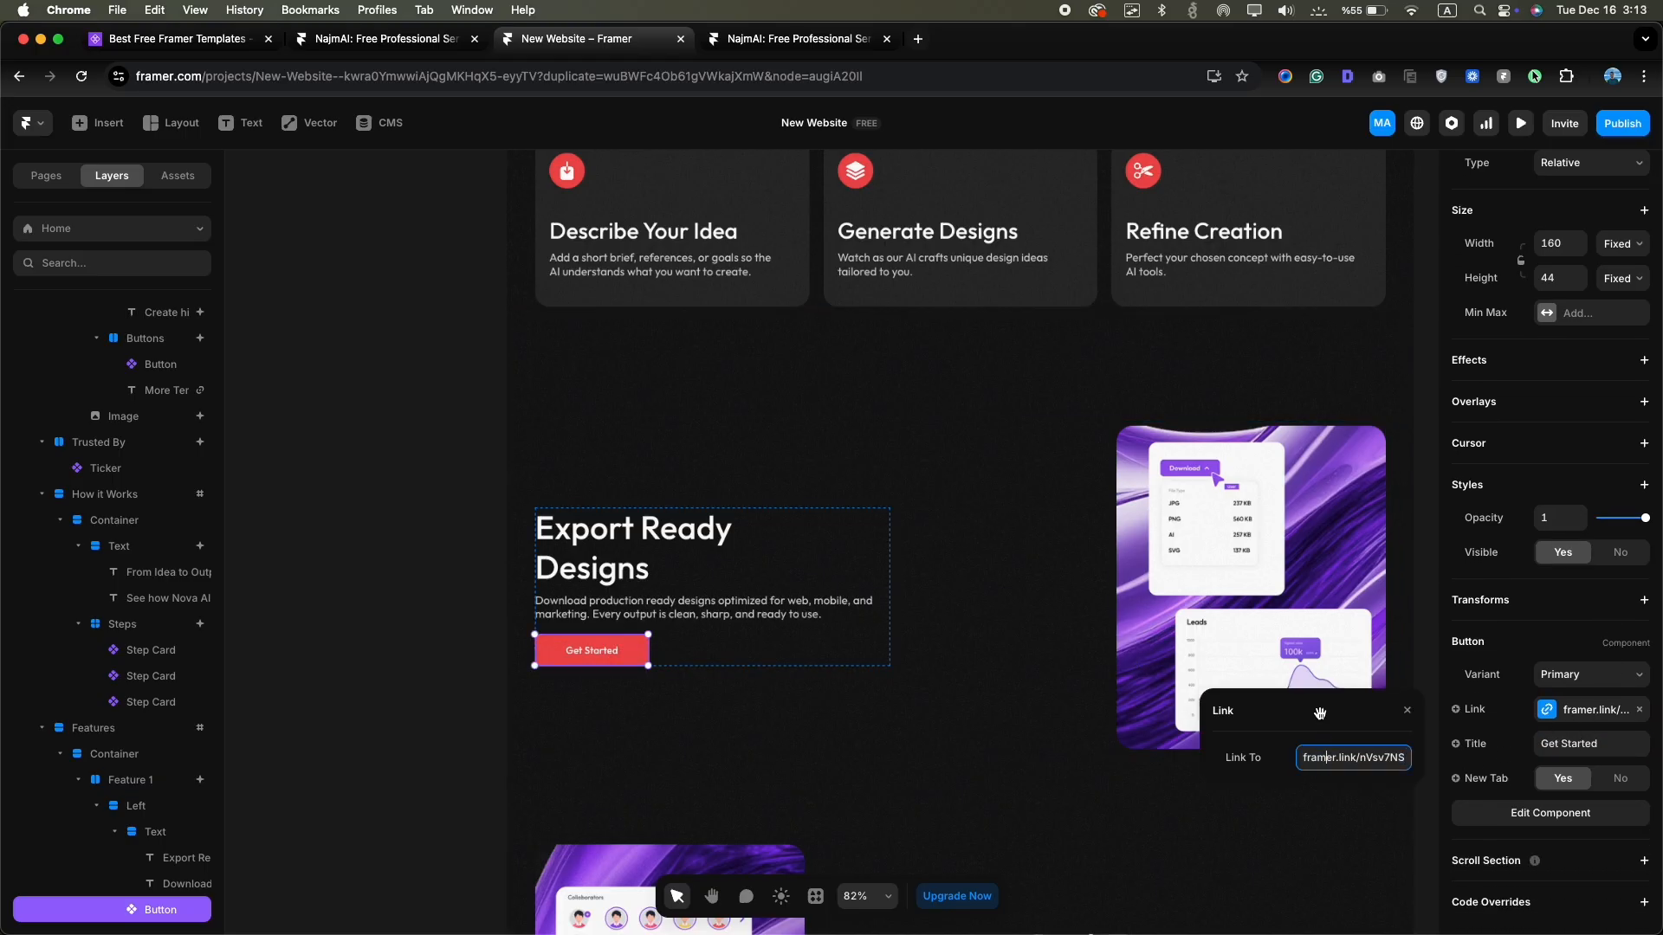
pyautogui.click(1445, 676)
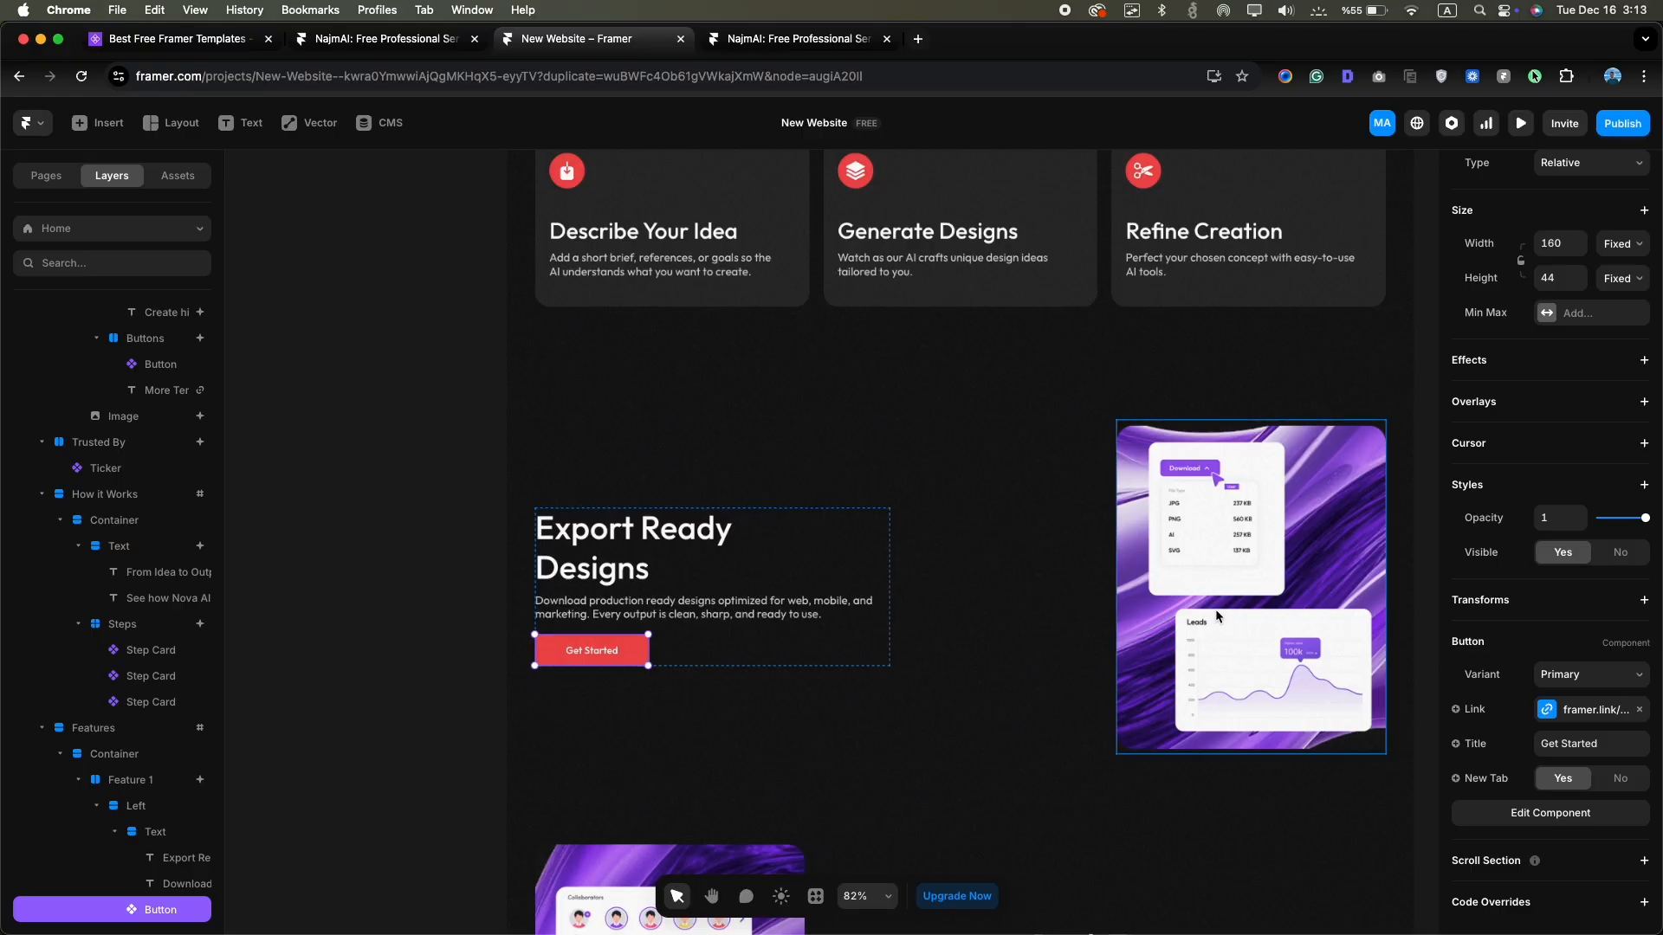
# Replace the first feature's purple image with the dark picture of a dissolving suited figure and set the image type to Fill
pyautogui.hscroll(1, 1214, 610)
pyautogui.doubleClick(1167, 580)
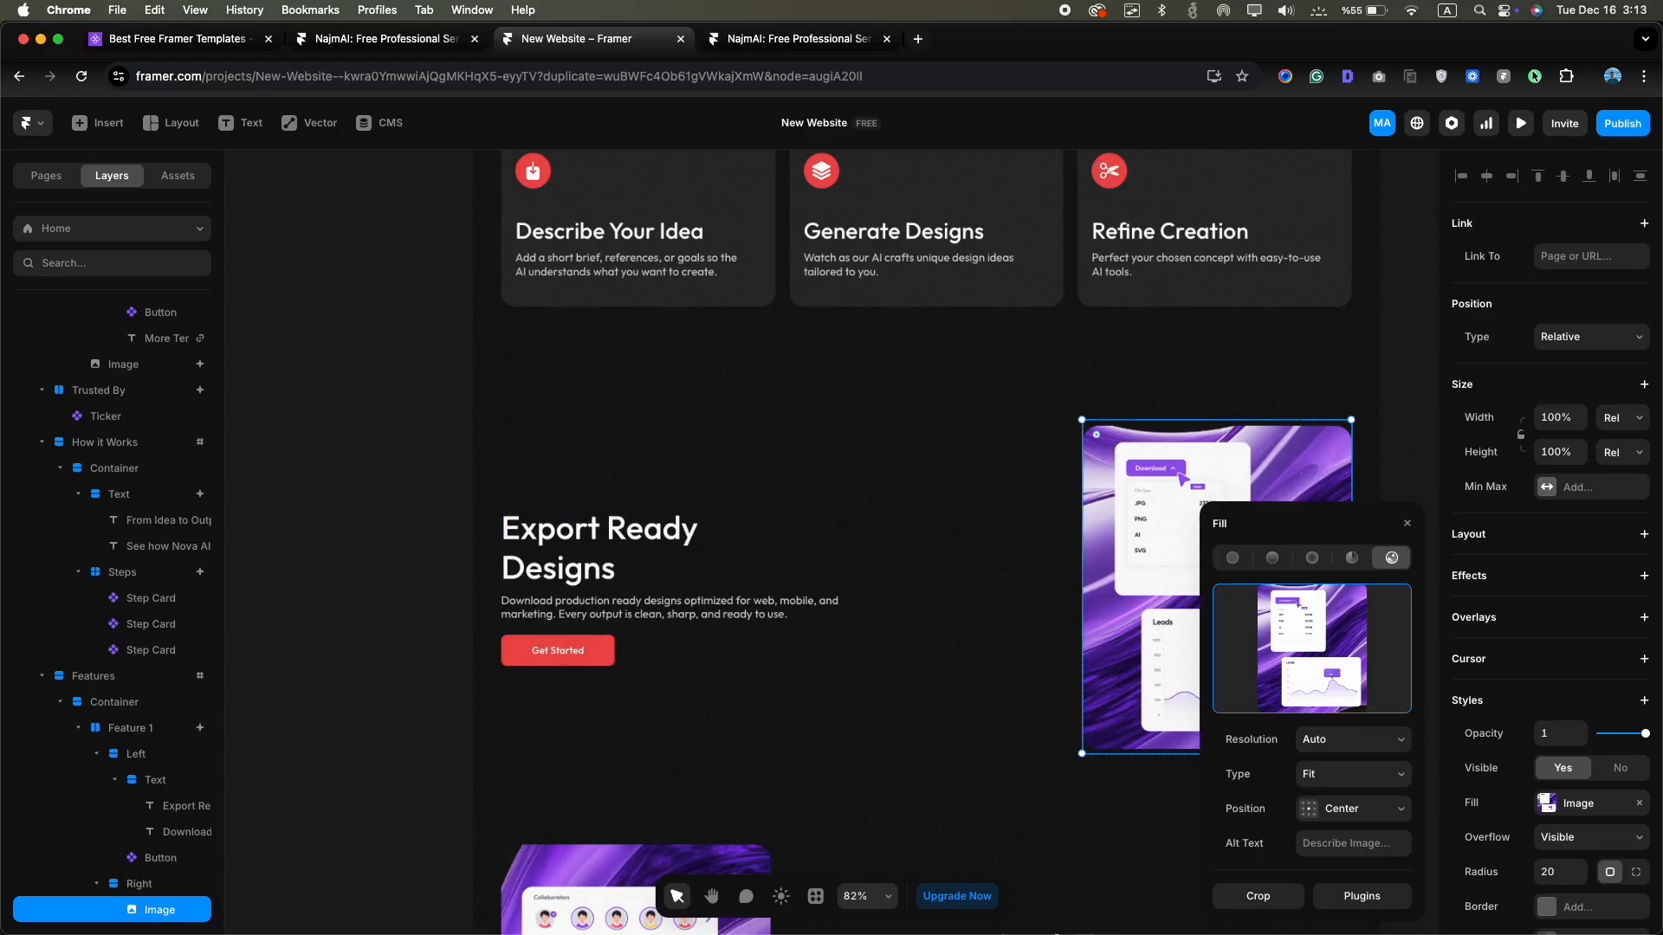
pyautogui.moveTo(0, 143); pyautogui.dragTo(1359, 635)
pyautogui.hscroll(4, 1025, 564)
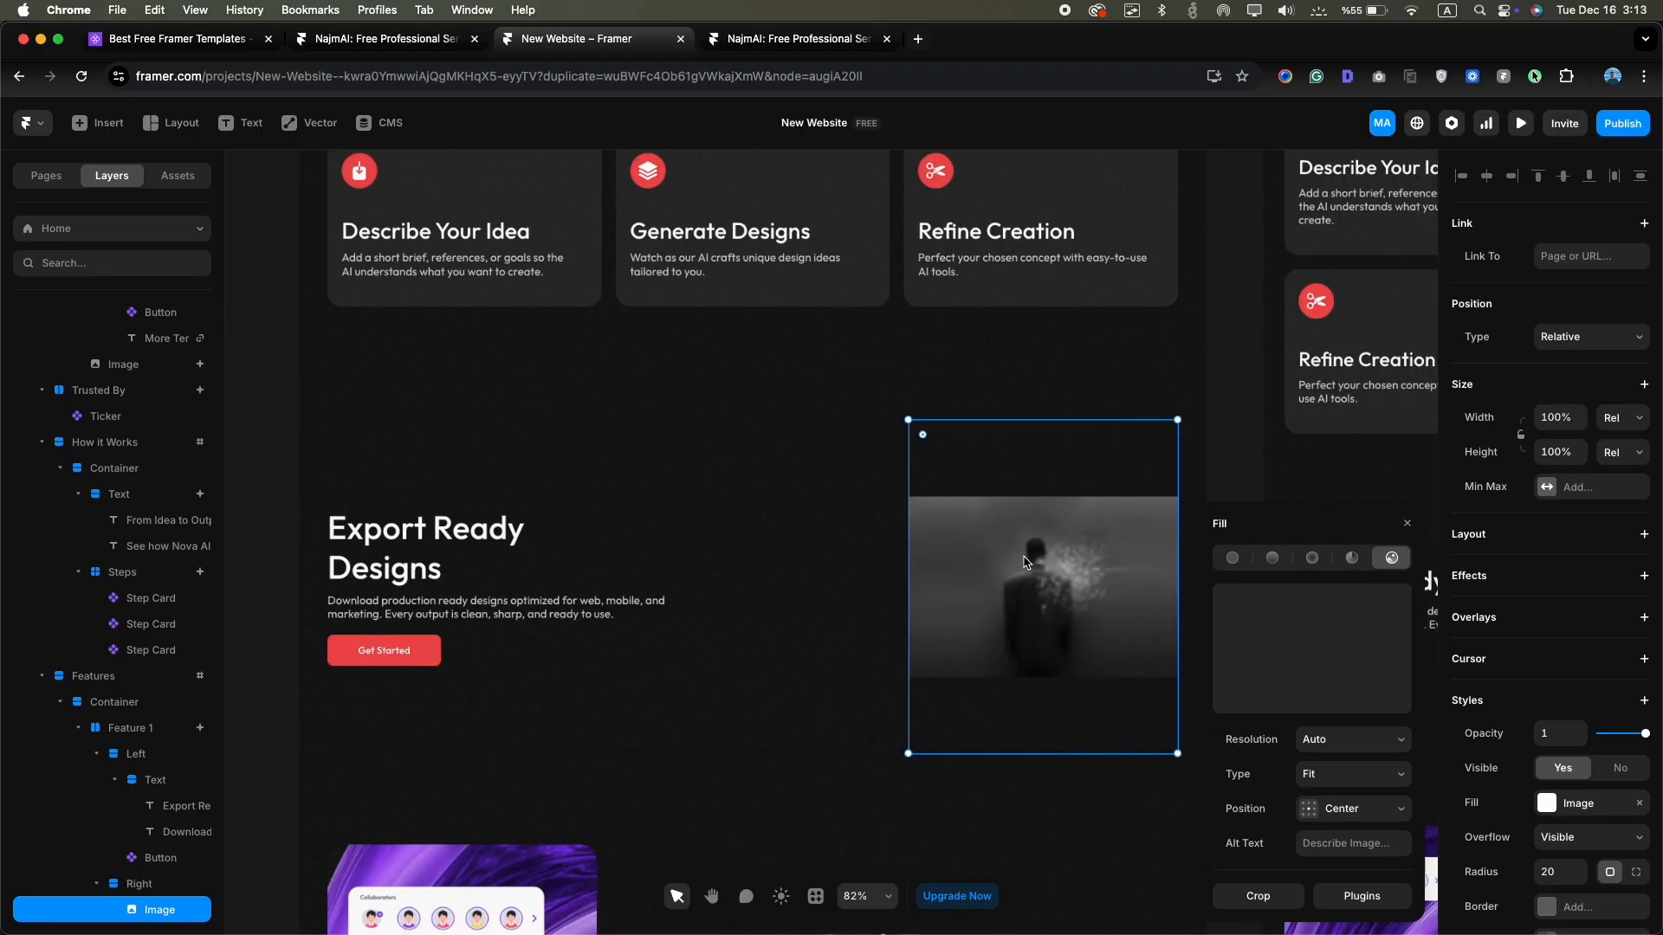
pyautogui.click(1334, 780)
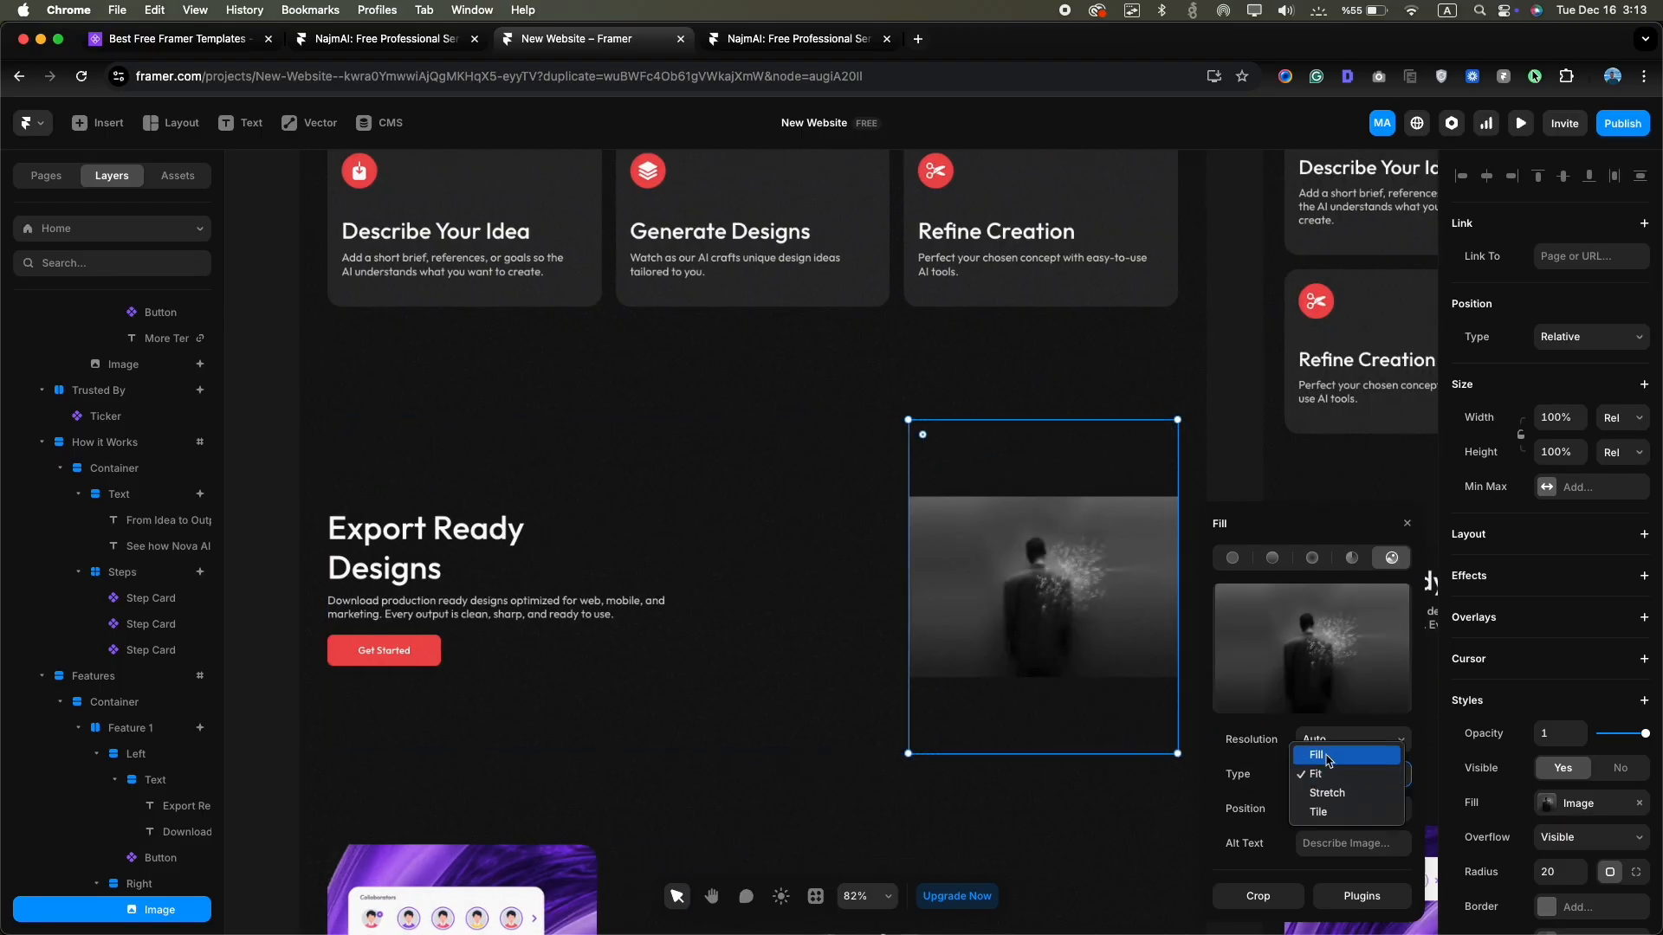
pyautogui.click(1328, 756)
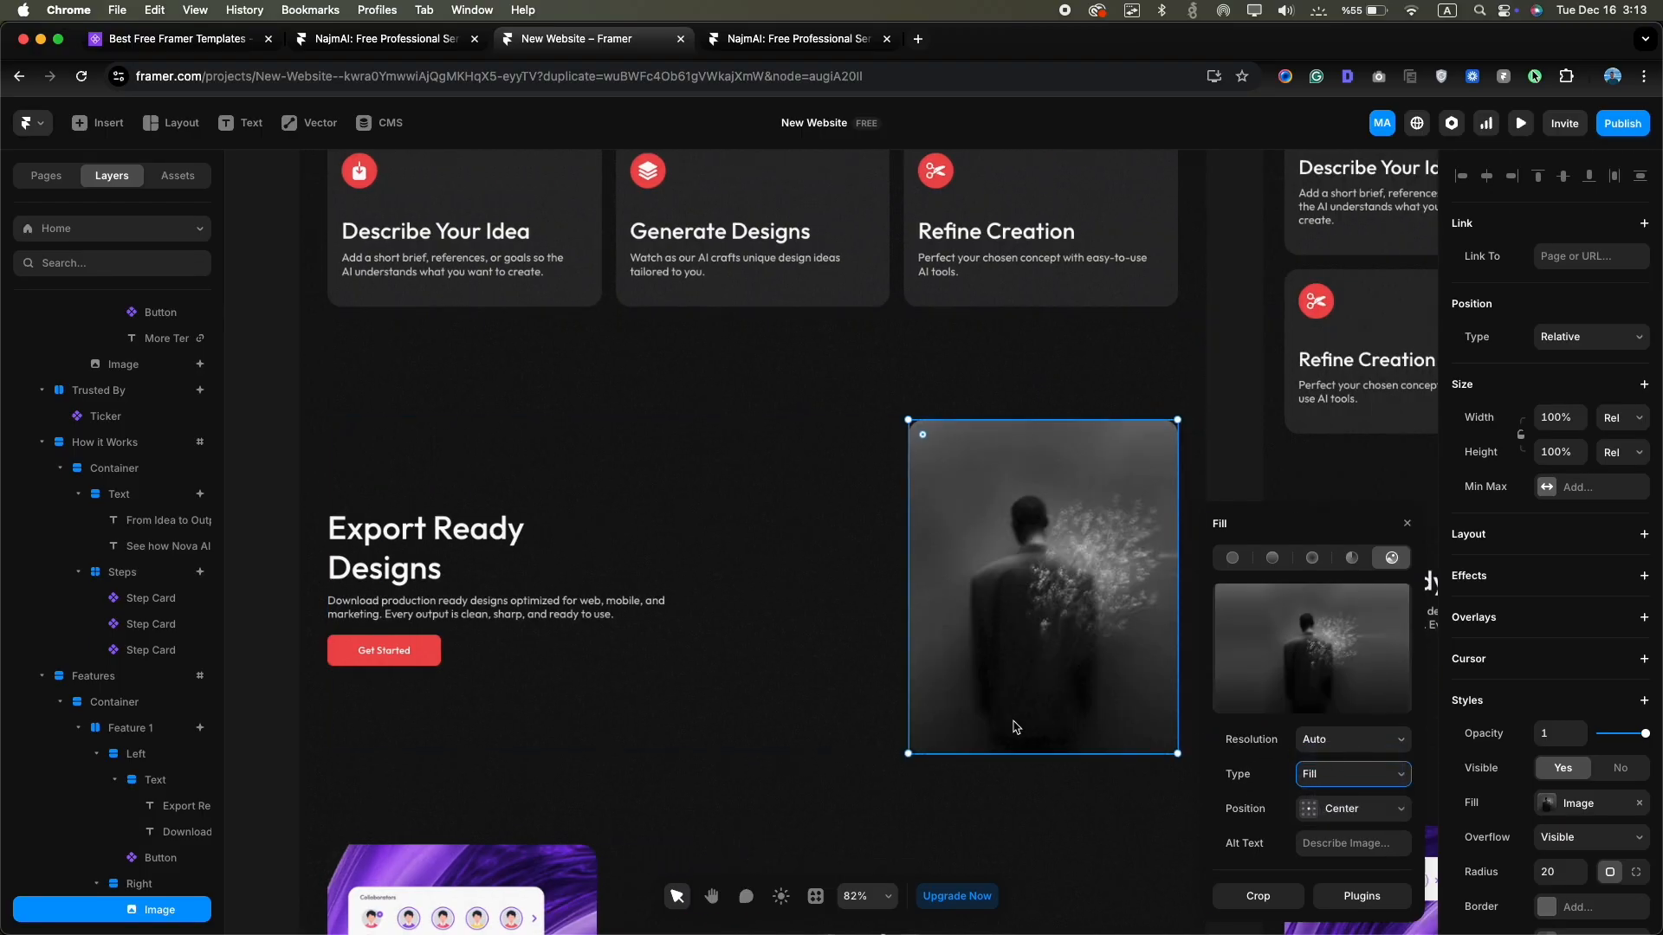
# Replace the "Transforming Imagination into Reality" heading with "Where Ideas Become Real Products"
pyautogui.scroll(-3, 1016, 727)
pyautogui.scroll(-10, 760, 600)
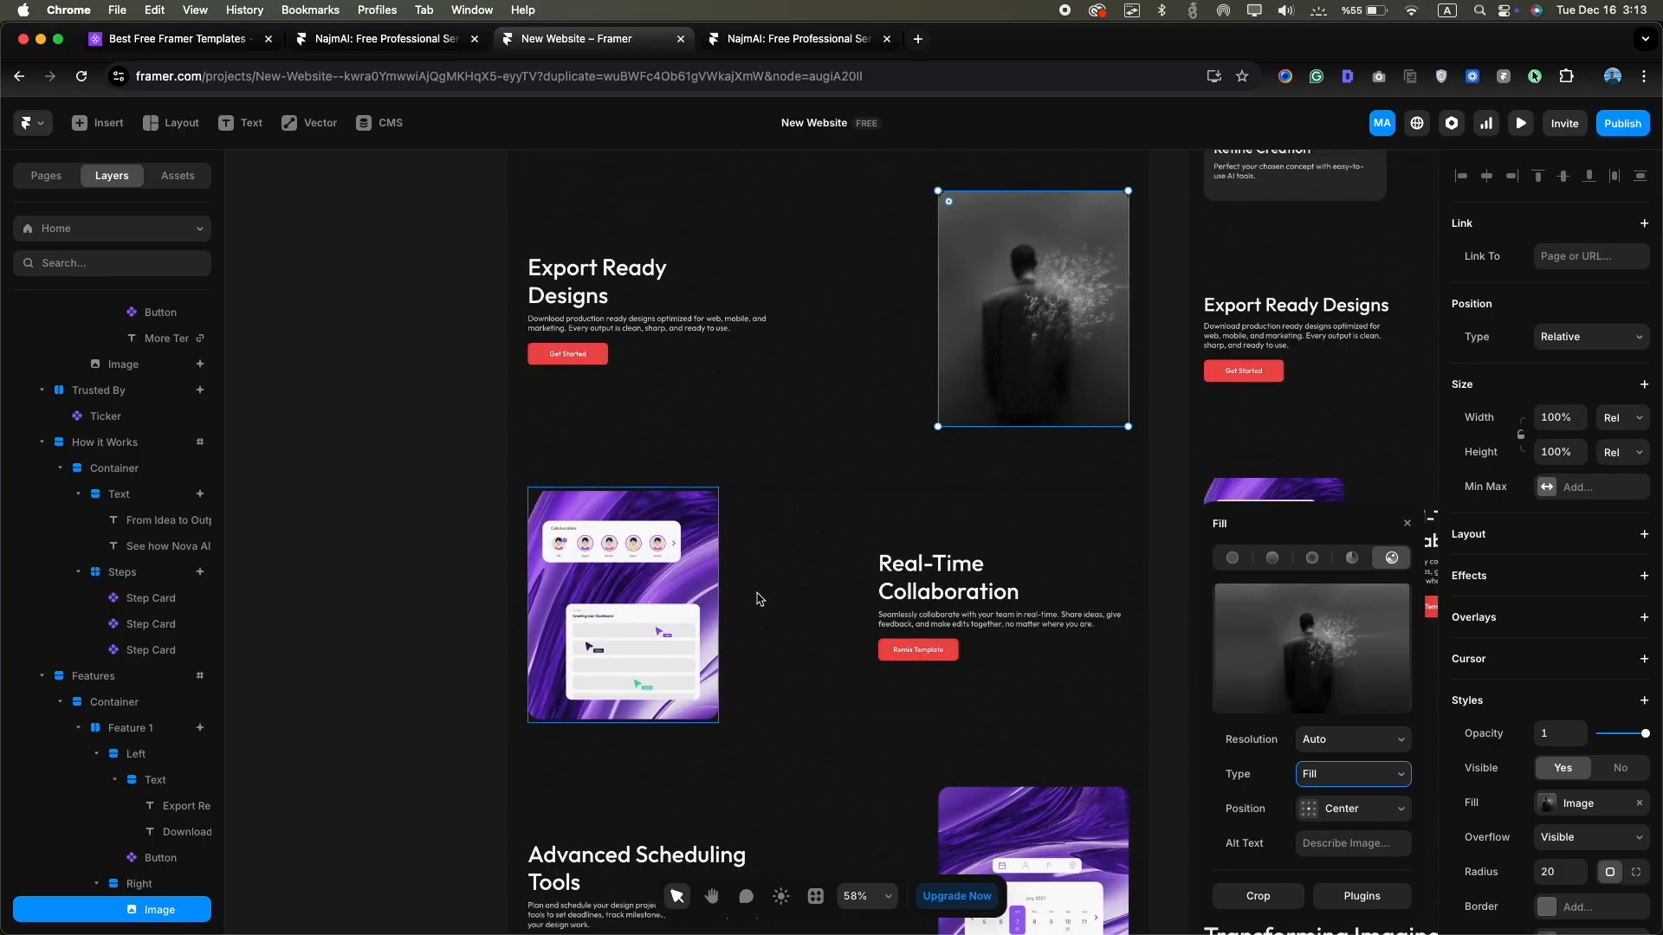
pyautogui.scroll(-3, 780, 597)
pyautogui.click(779, 597)
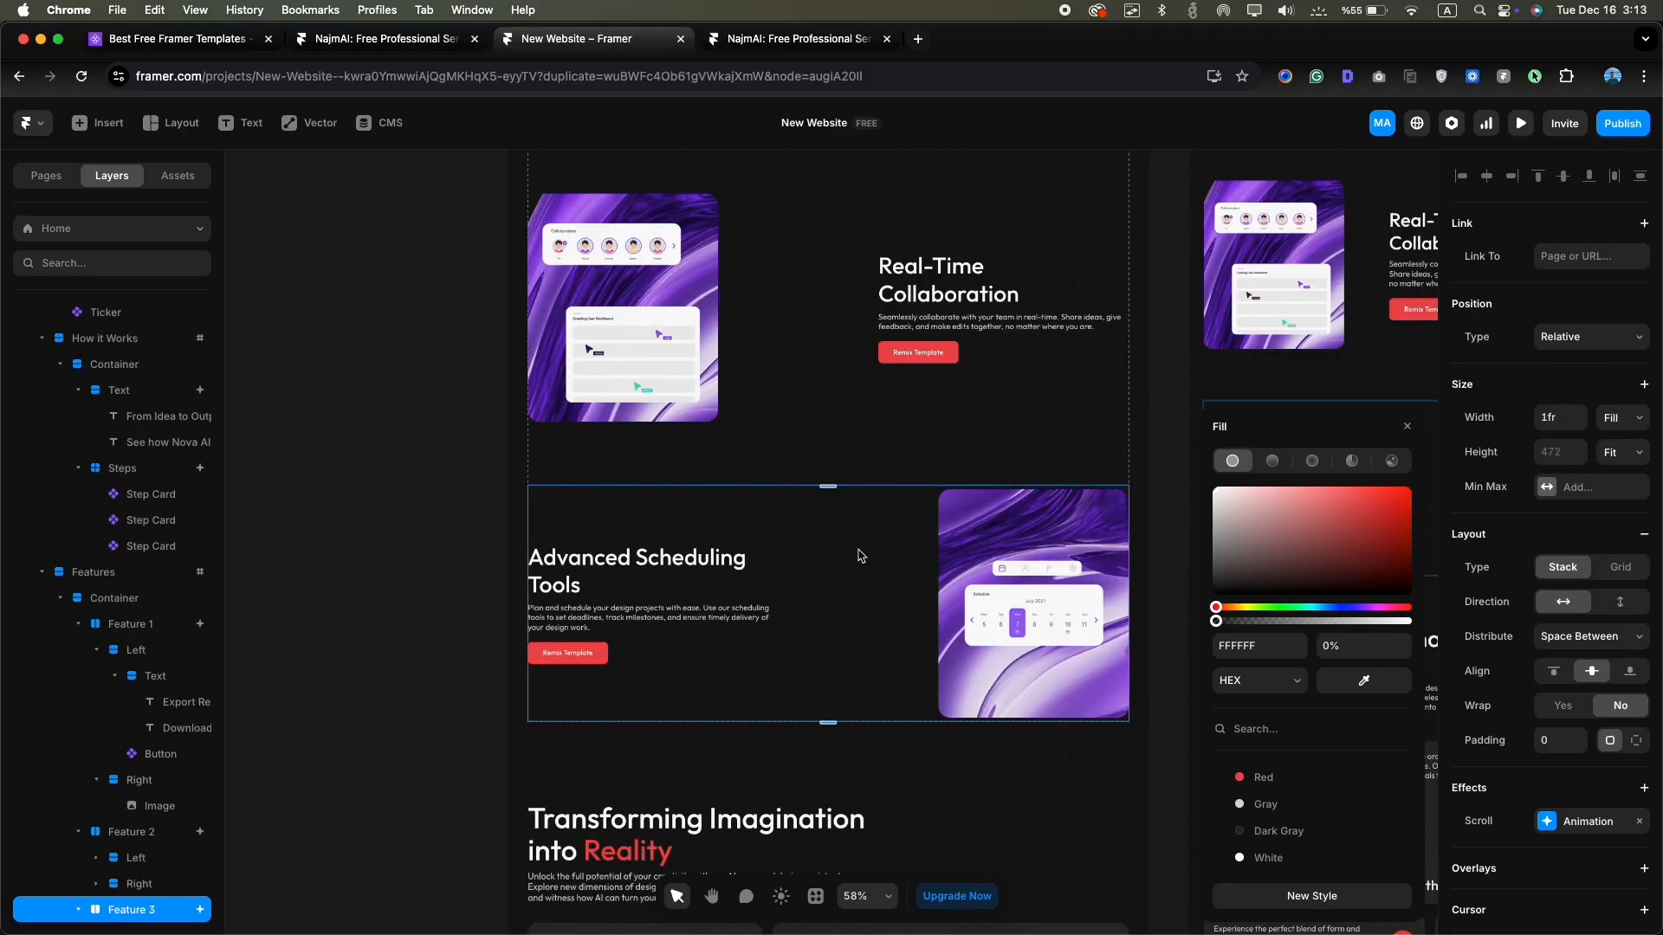
pyautogui.scroll(-5, 858, 555)
pyautogui.click(607, 530)
pyautogui.doubleClick(657, 521)
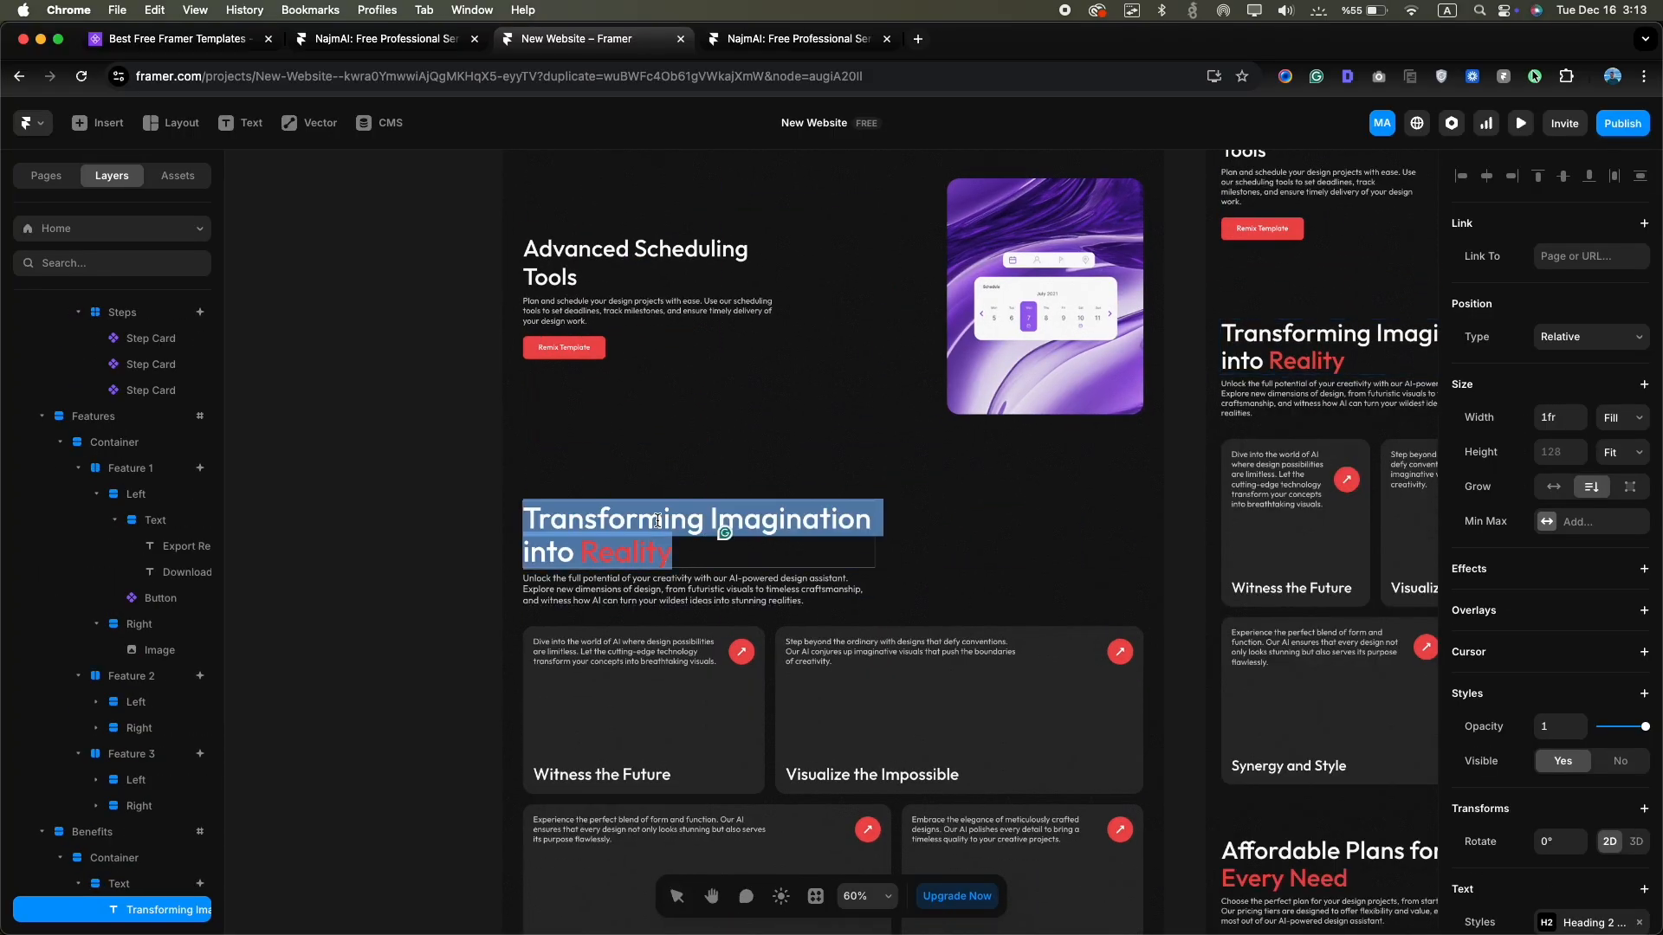
pyautogui.write('Where Ideas Become Real Products')
# Color the word "Real" in the Benefits heading with the Red color style
pyautogui.doubleClick(818, 519)
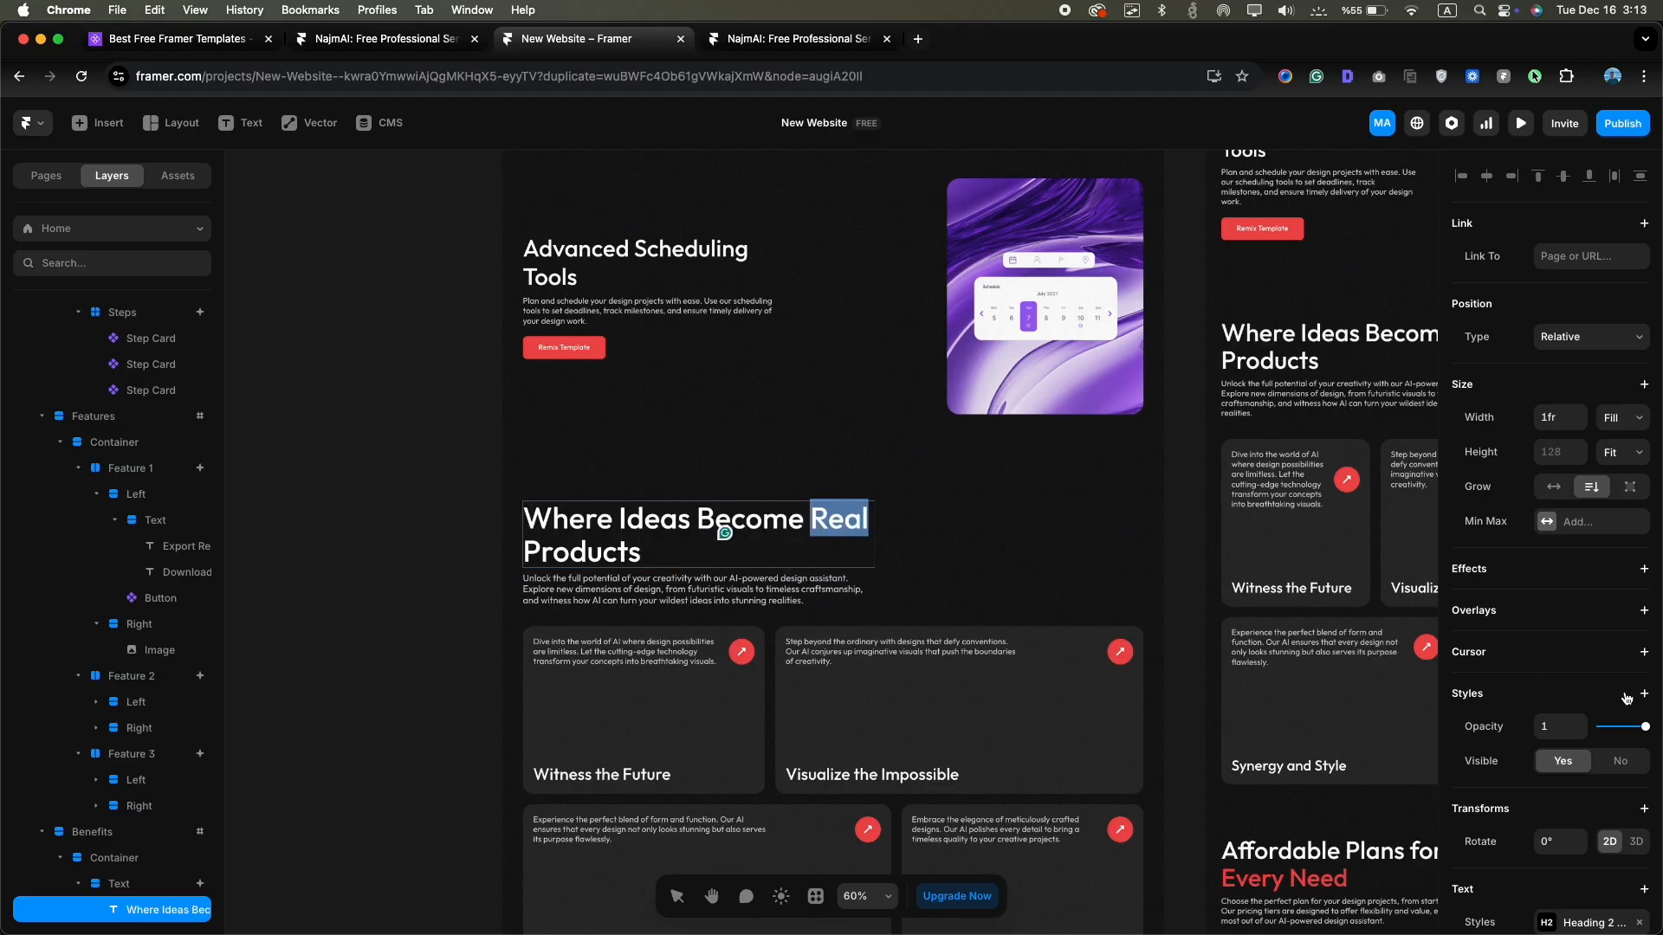
pyautogui.scroll(-3, 1568, 719)
pyautogui.click(1572, 699)
pyautogui.click(1251, 777)
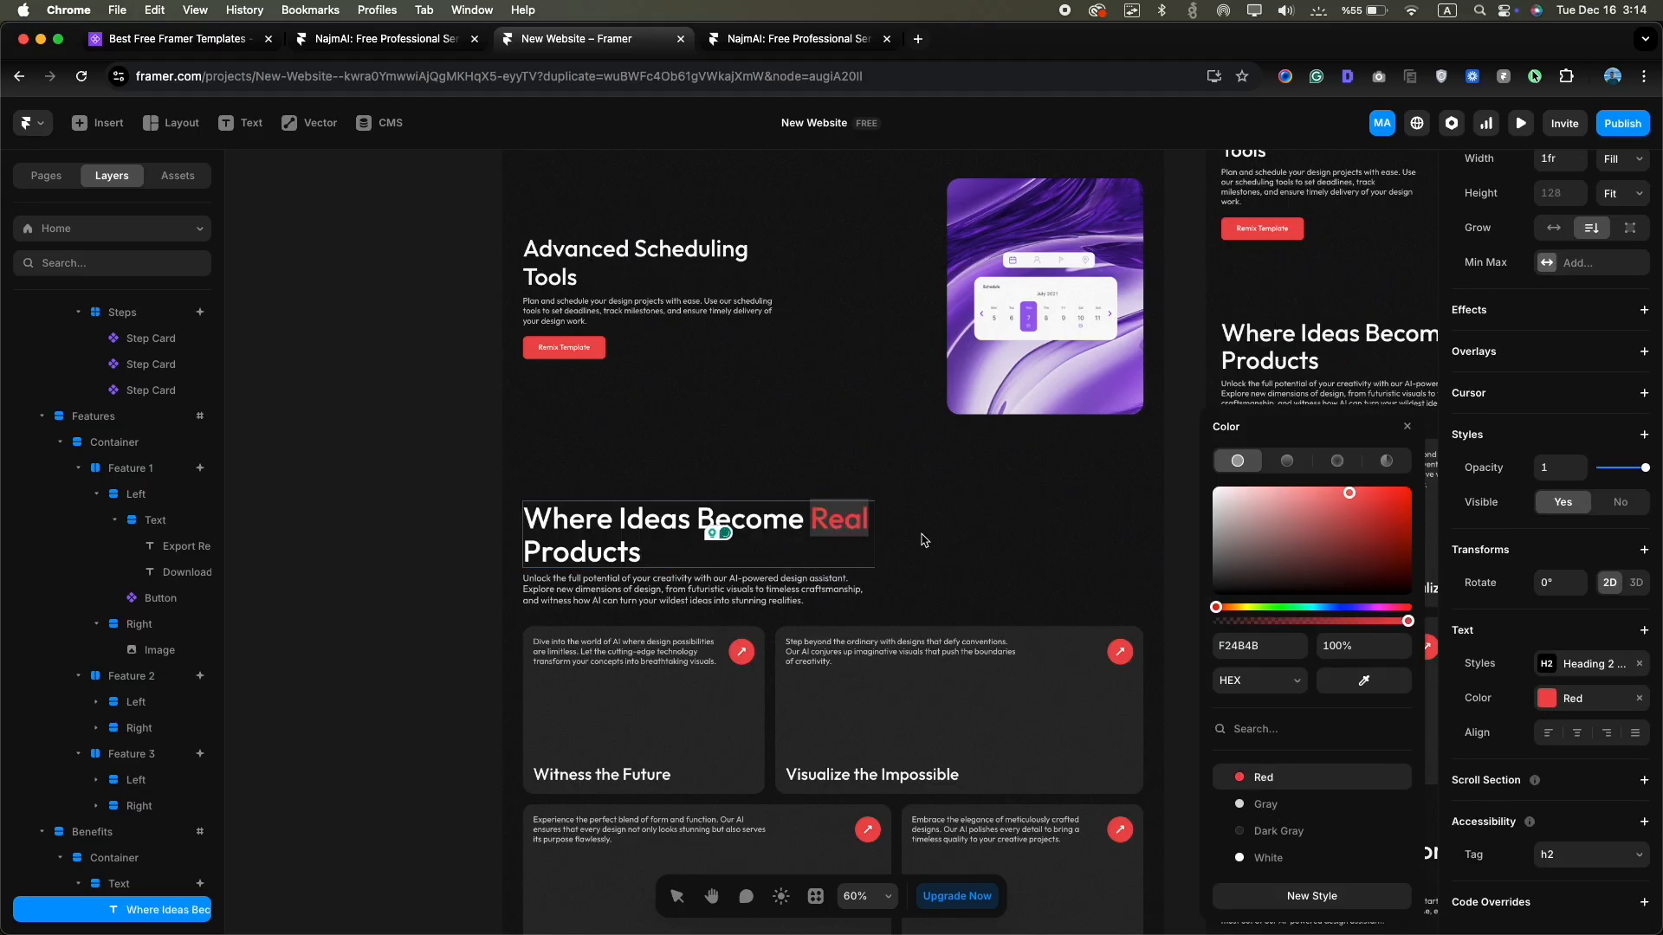
# Replace the Benefits description with the Nova AI Studio text about moving from early concepts to finished designs without losing clarity or creative direction
pyautogui.doubleClick(632, 589)
pyautogui.write('Nova AI Studio helps you move from early concepts to finished designs without losing clarity or creative direction. Whether you are exploring bold visuals or refining practical interfaces, AI works alongside you at every step.')
pyautogui.scroll(3, 632, 589)
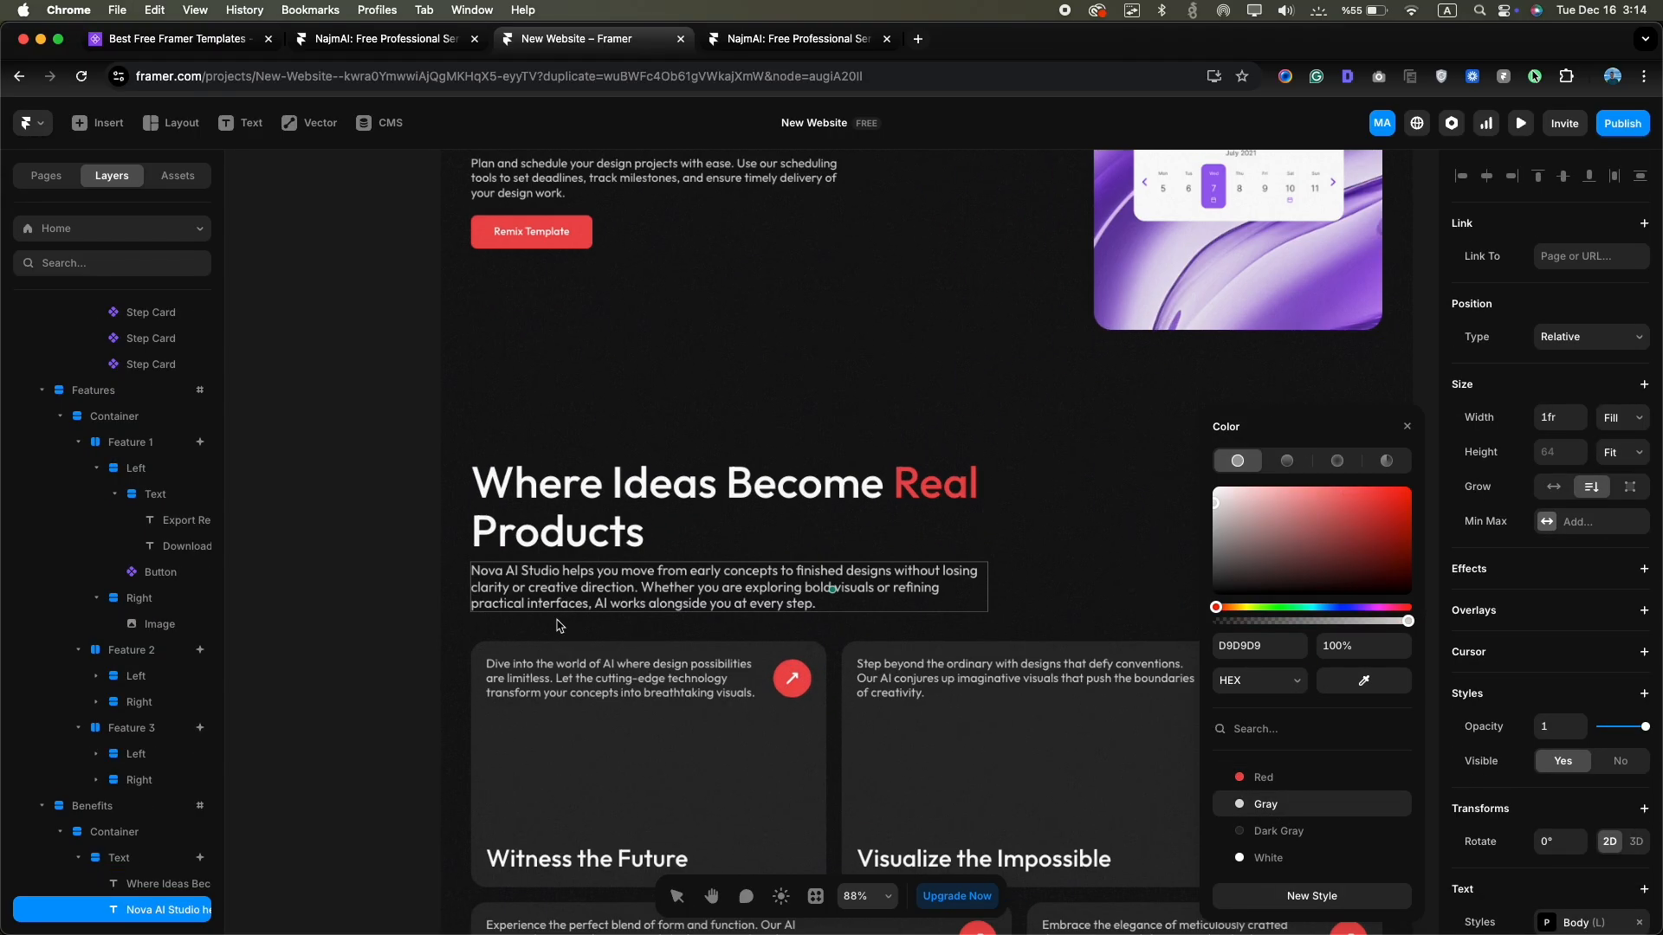
# Try moving the title above the description in the Benefit Card component's primary variant and return to the Home page
pyautogui.scroll(-3, 736, 607)
pyautogui.scroll(-2, 736, 606)
pyautogui.click(773, 599)
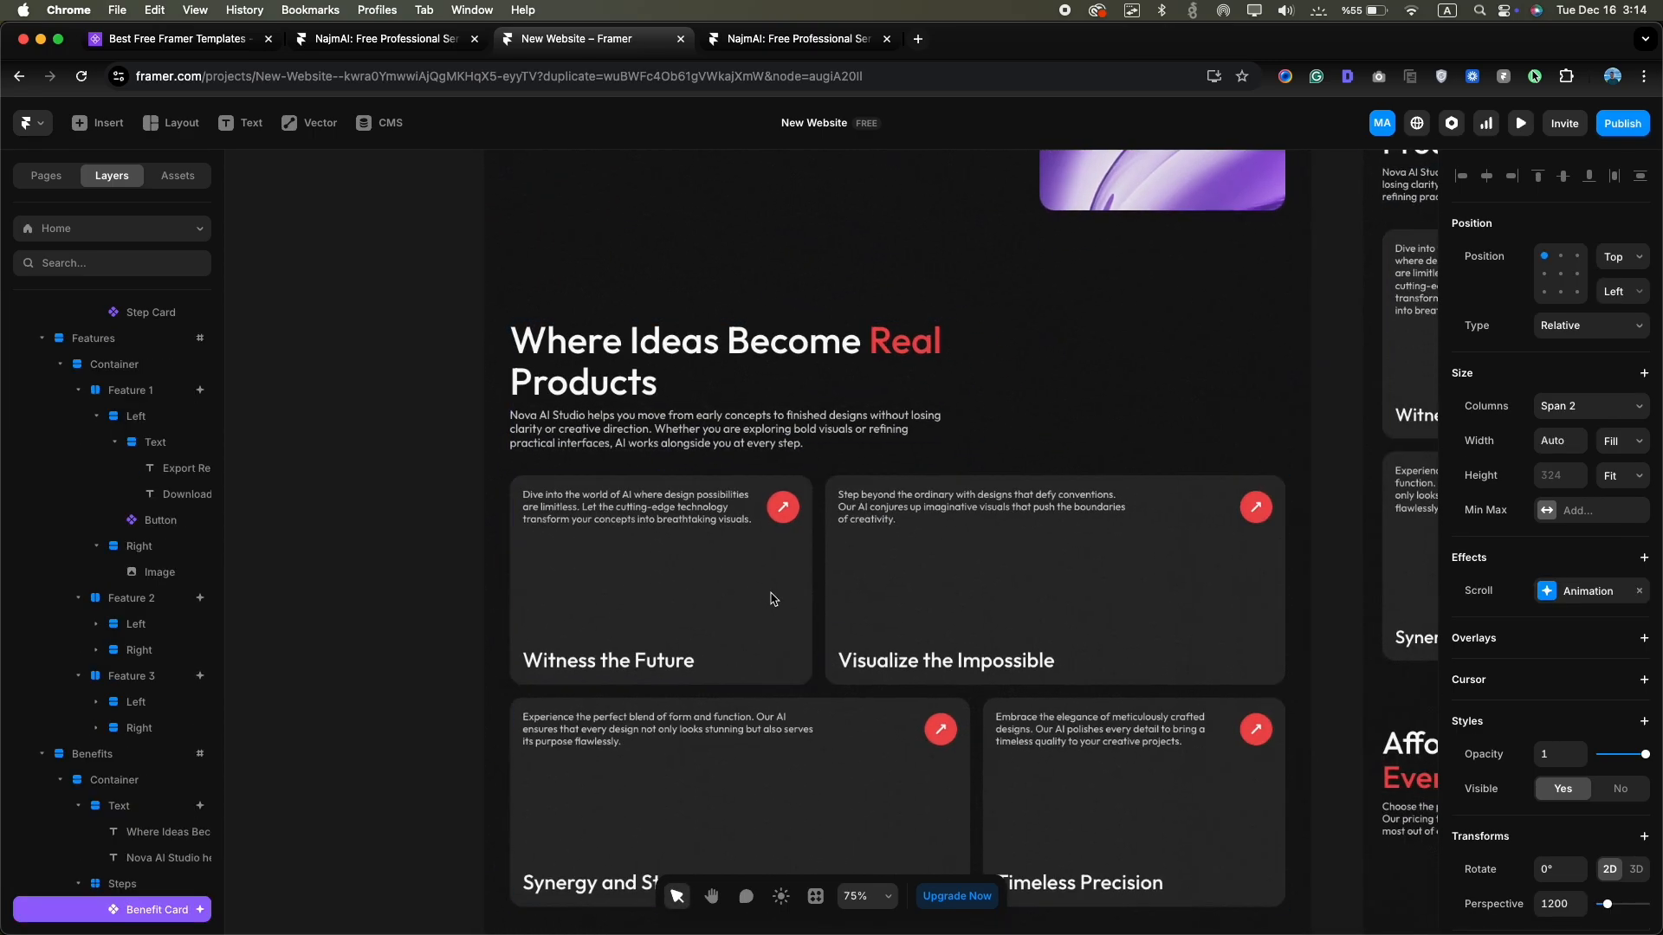
pyautogui.scroll(-3, 173, 823)
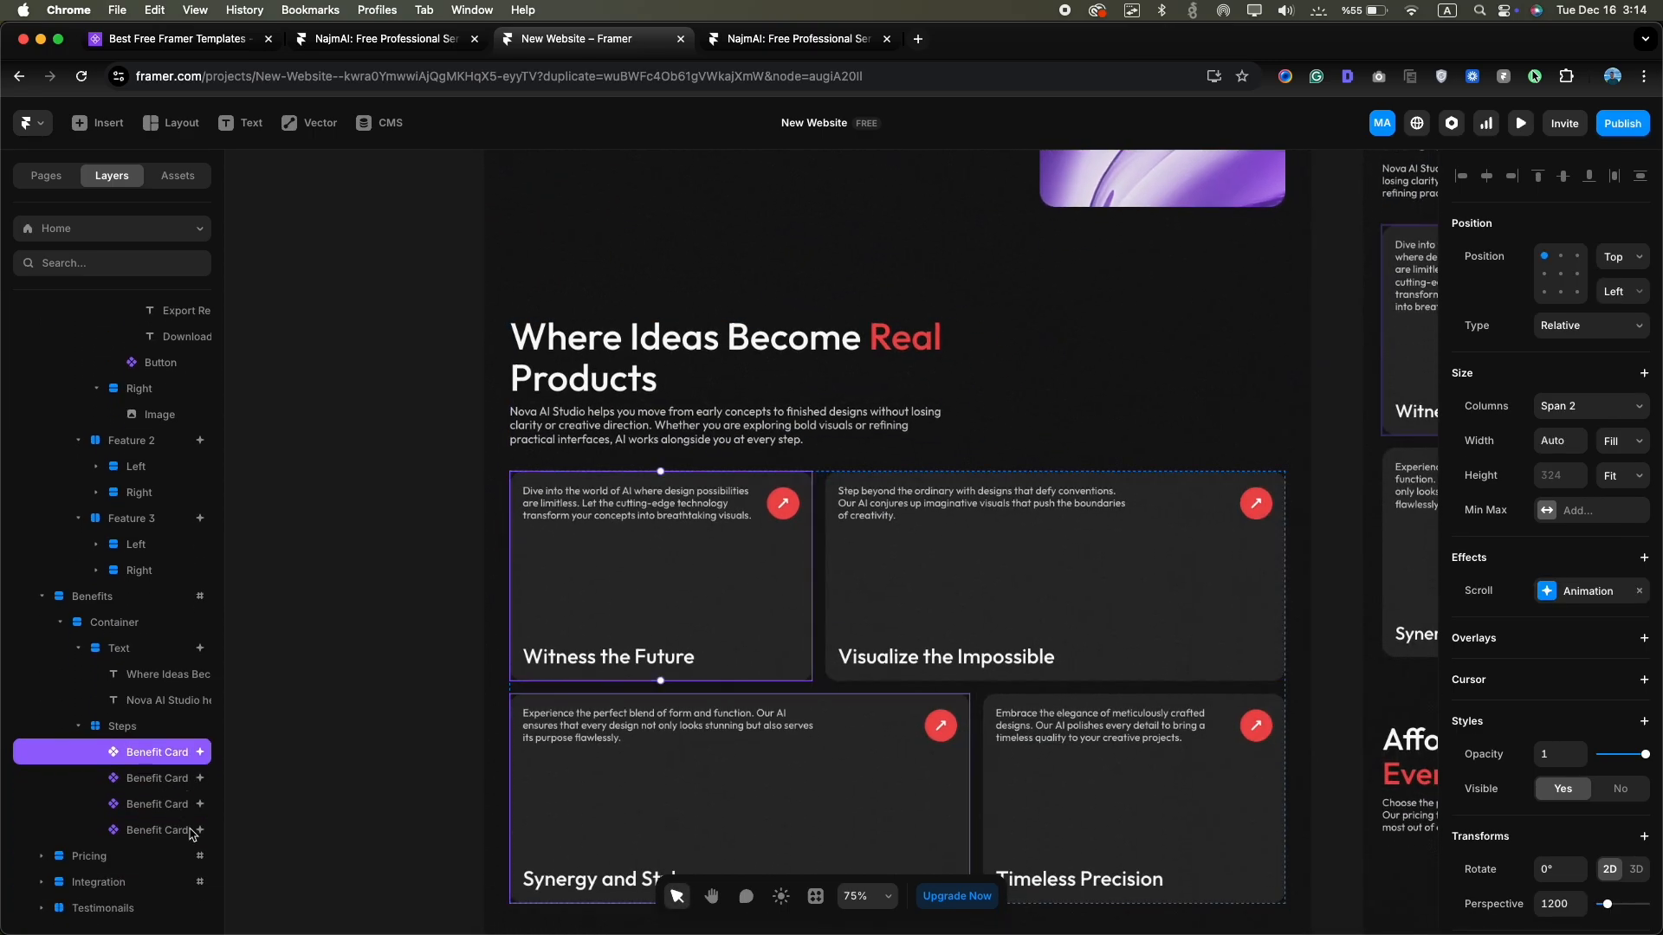
pyautogui.doubleClick(667, 575)
pyautogui.click(741, 645)
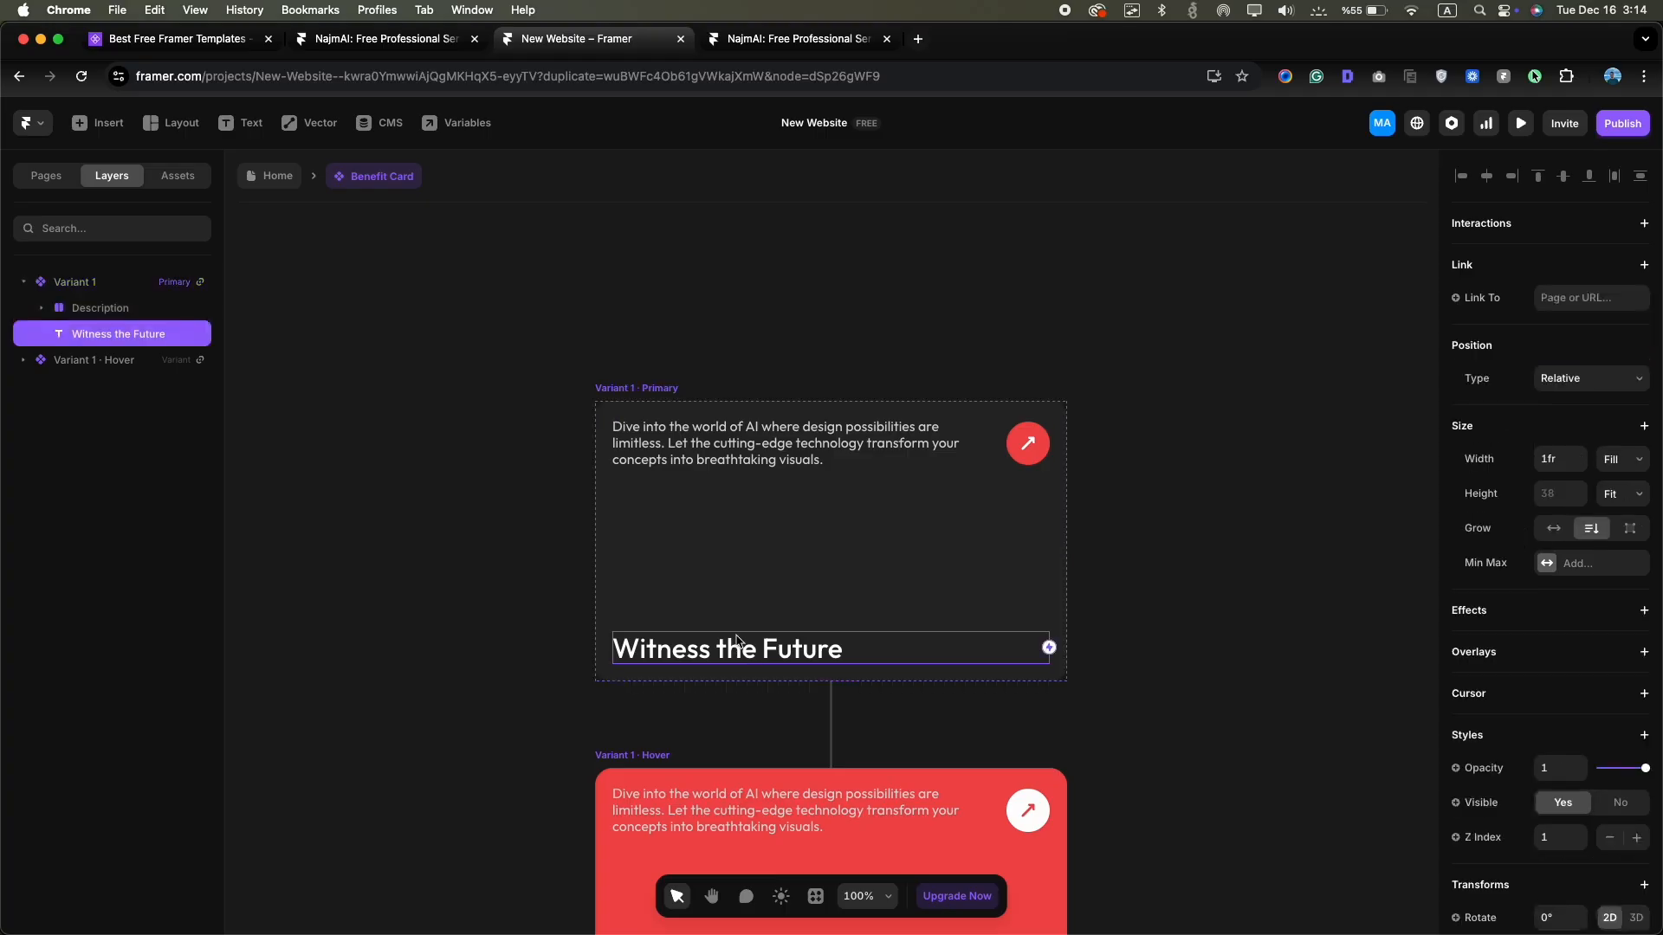
pyautogui.moveTo(740, 645); pyautogui.dragTo(784, 448)
pyautogui.click(276, 175)
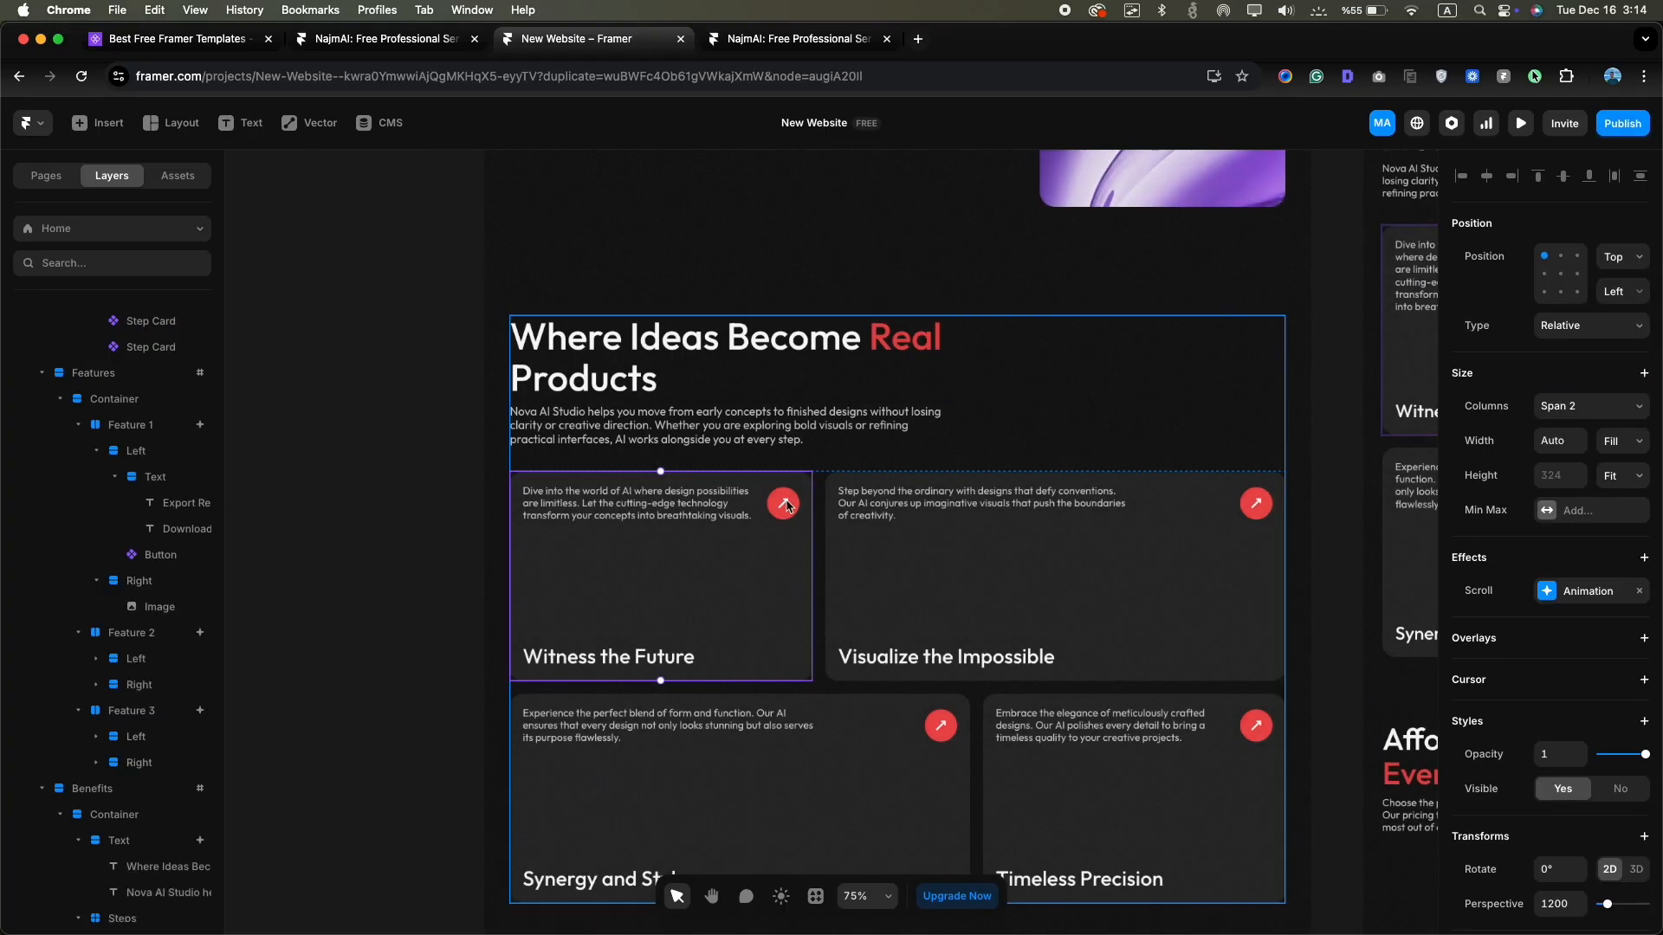
# Undo the title move inside the Benefit Card component and return to the Home page
pyautogui.doubleClick(688, 585)
pyautogui.hotkey('ctrl', 'z')
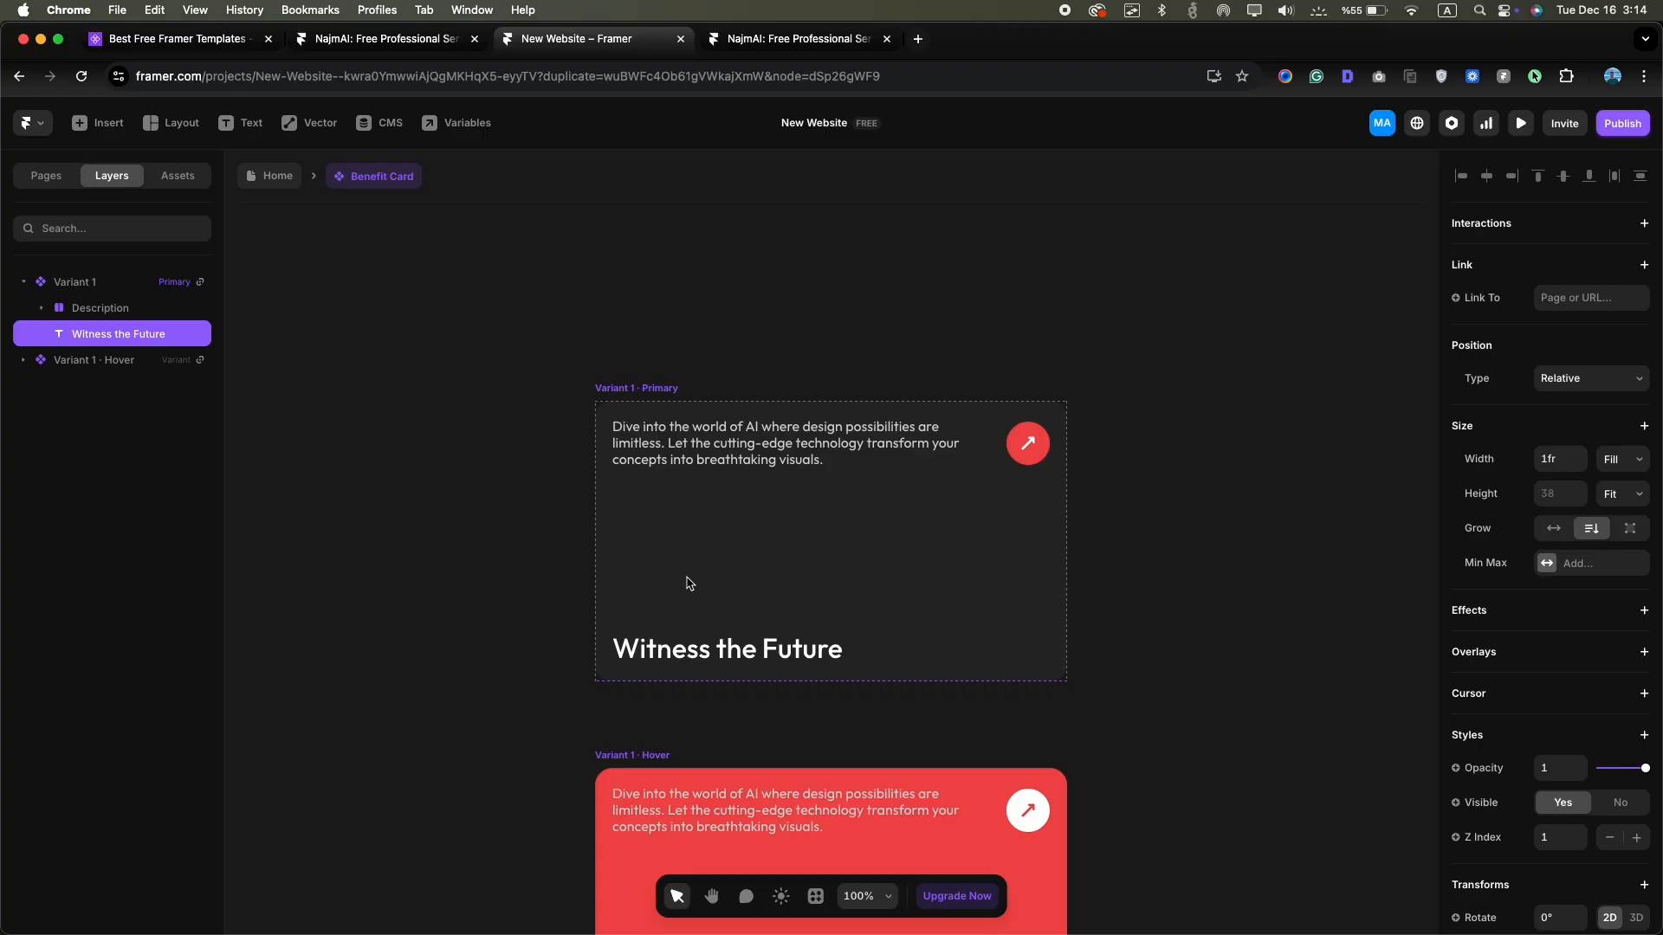
pyautogui.click(271, 177)
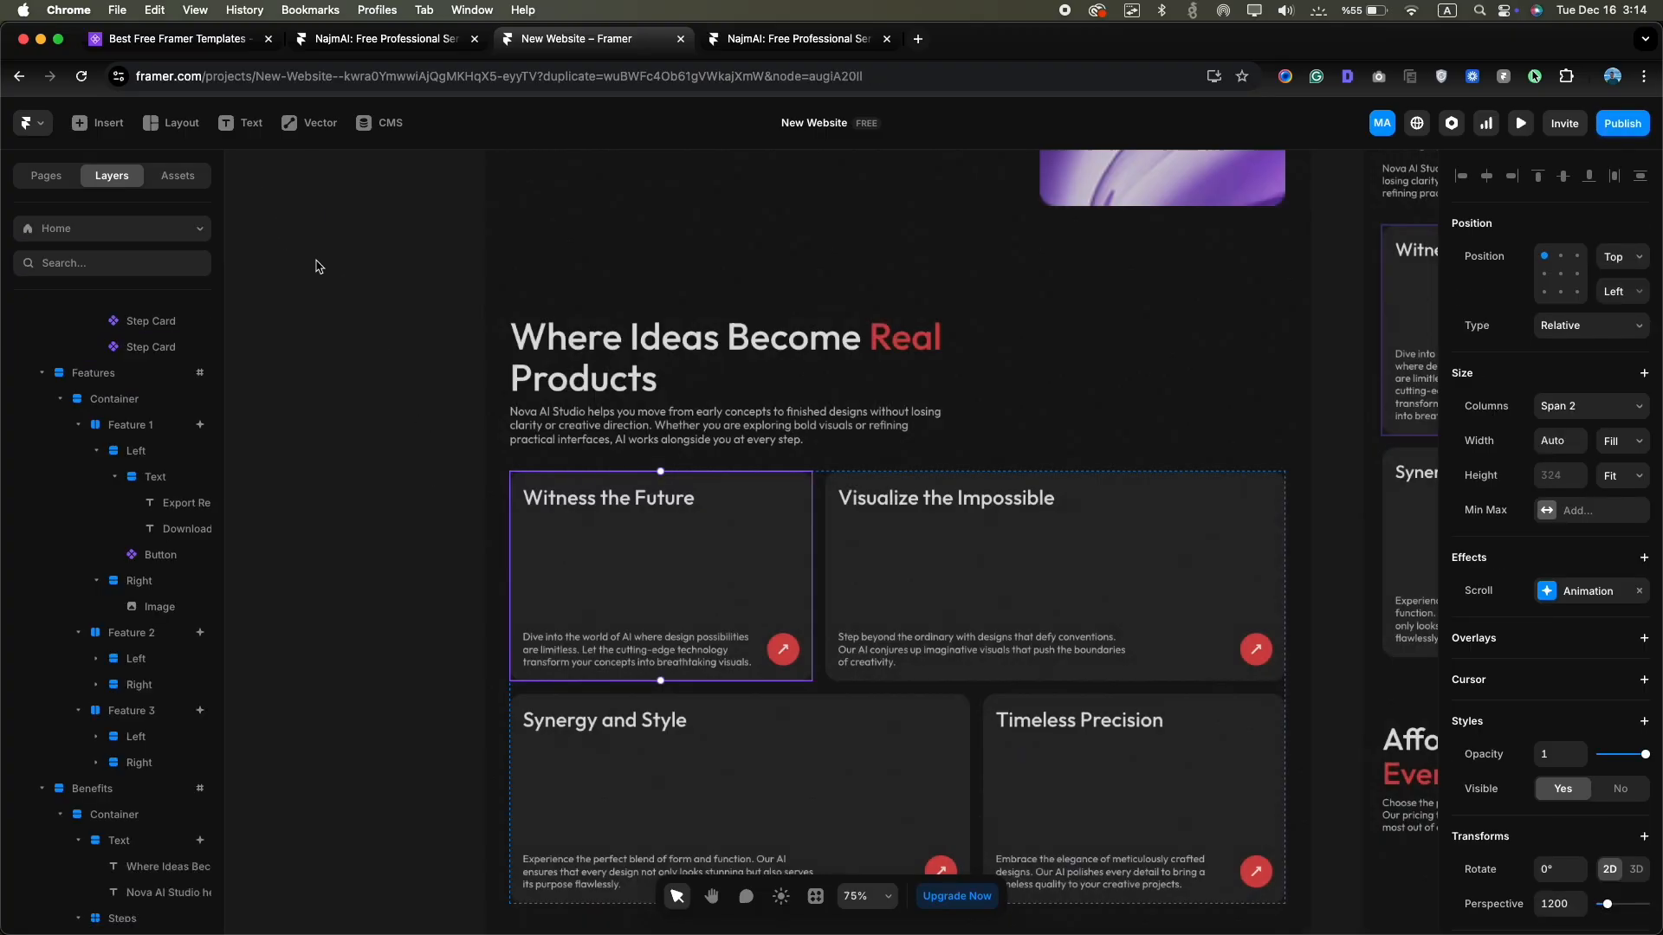
# Set the first benefit card's description to "Explore design directions you might not have considered, without extra effort." and its title to "Push Creative Limits"
pyautogui.scroll(-4, 1628, 745)
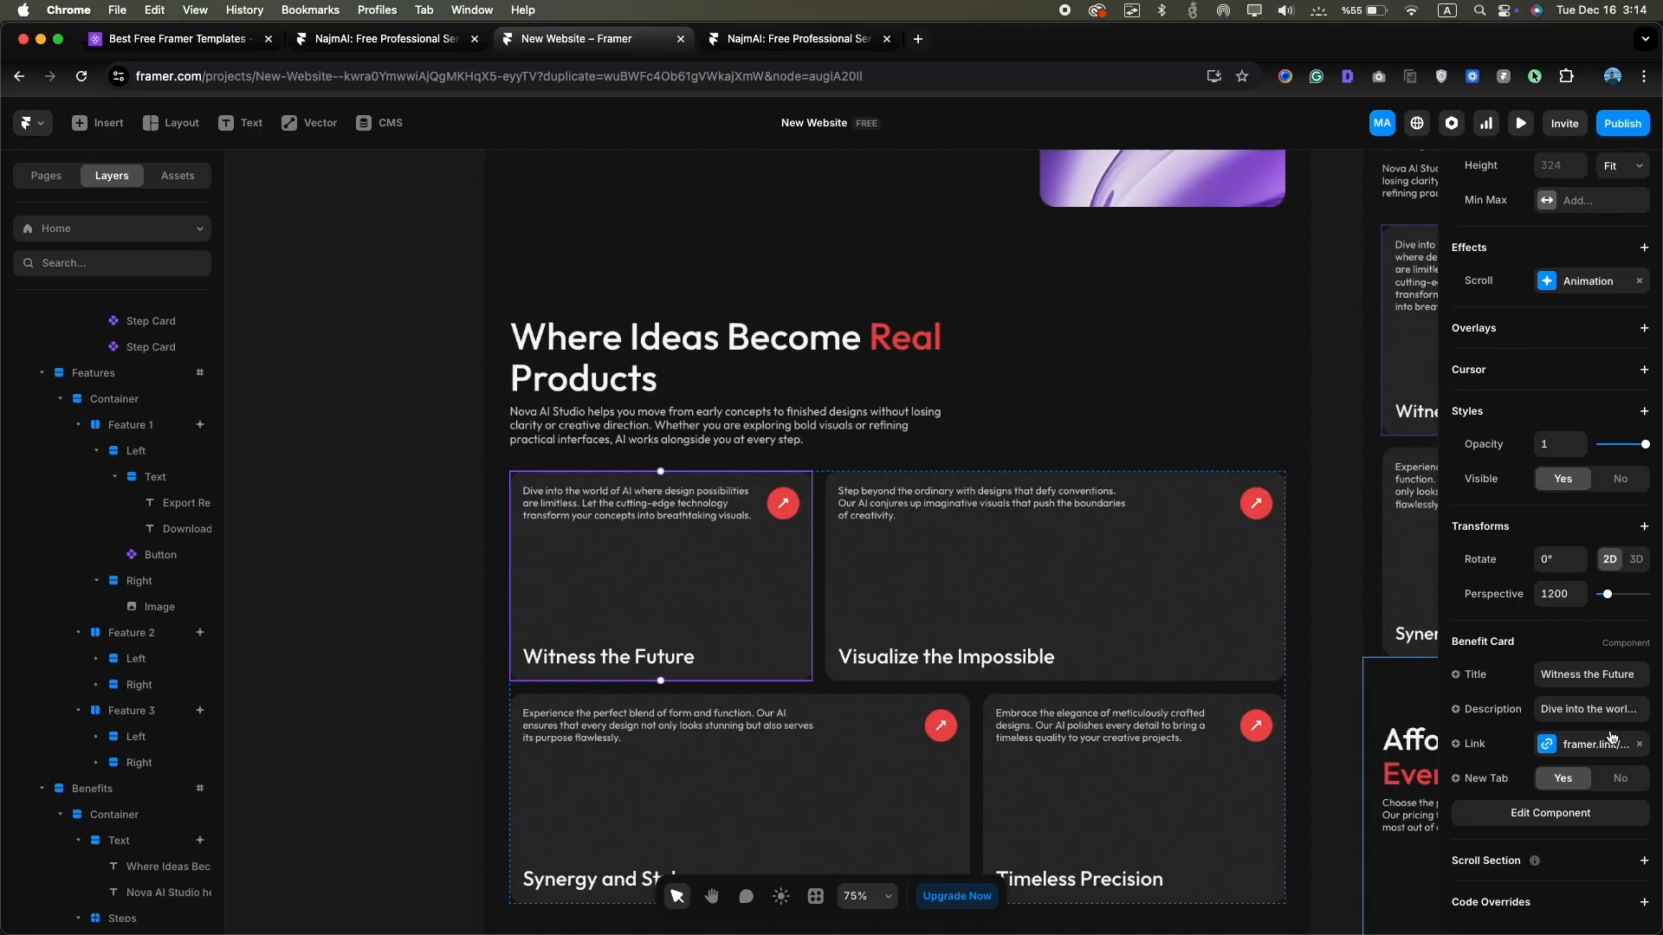
pyautogui.click(1568, 747)
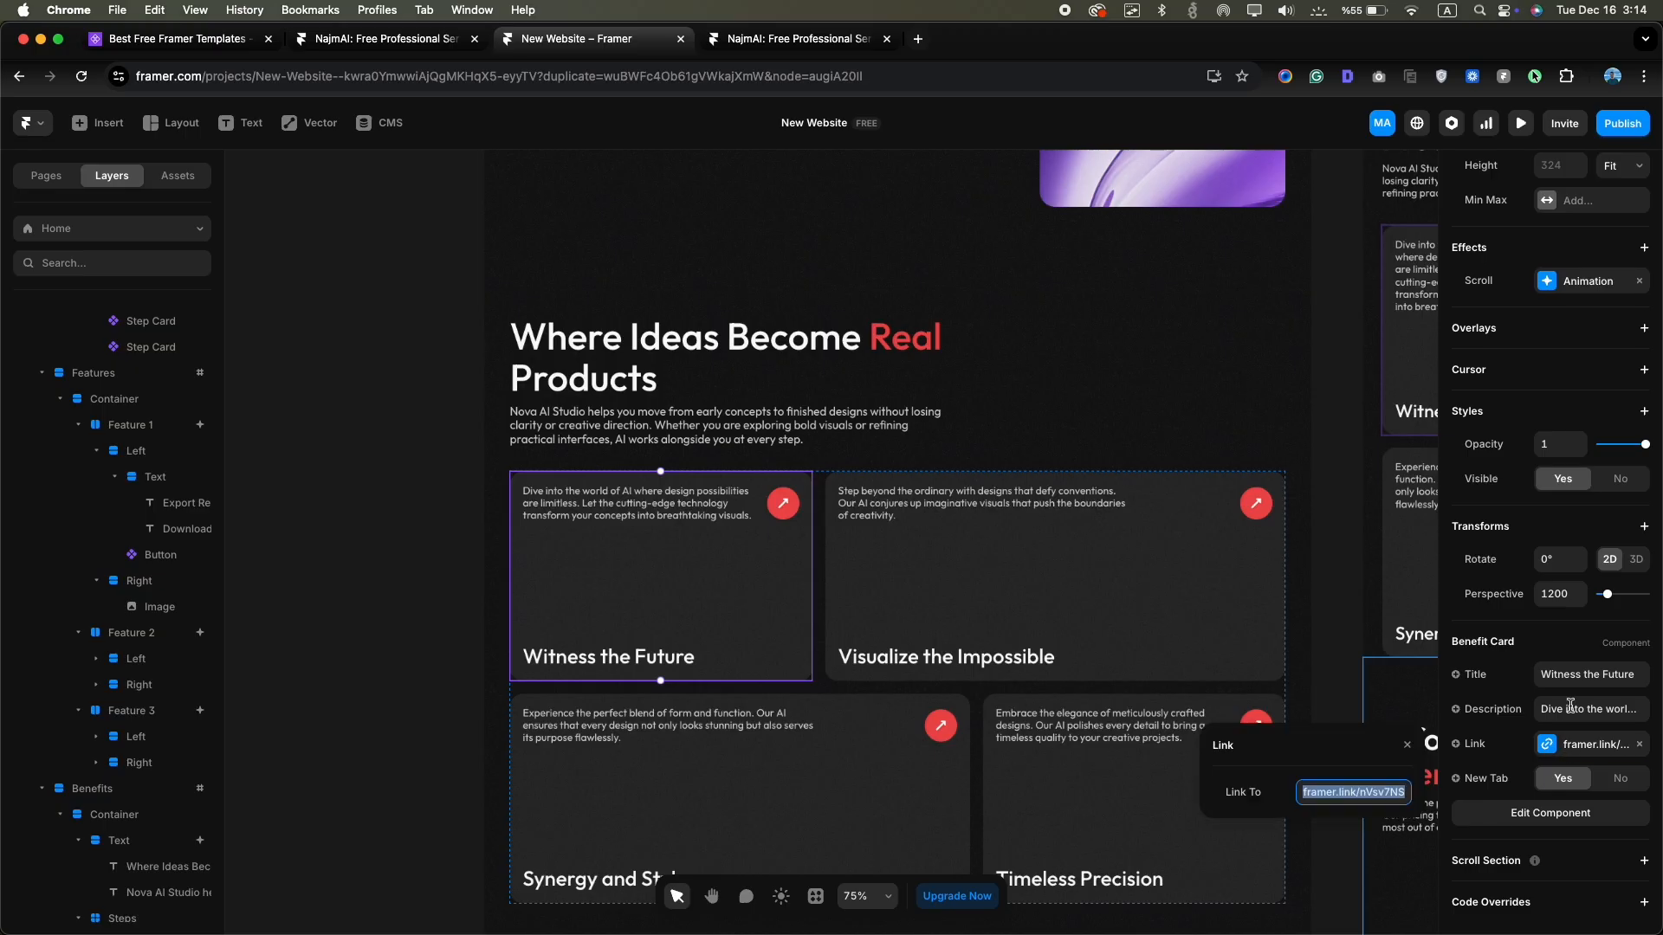
pyautogui.click(1570, 707)
pyautogui.write('Explore design directions you might not have considered, without extra effort.')
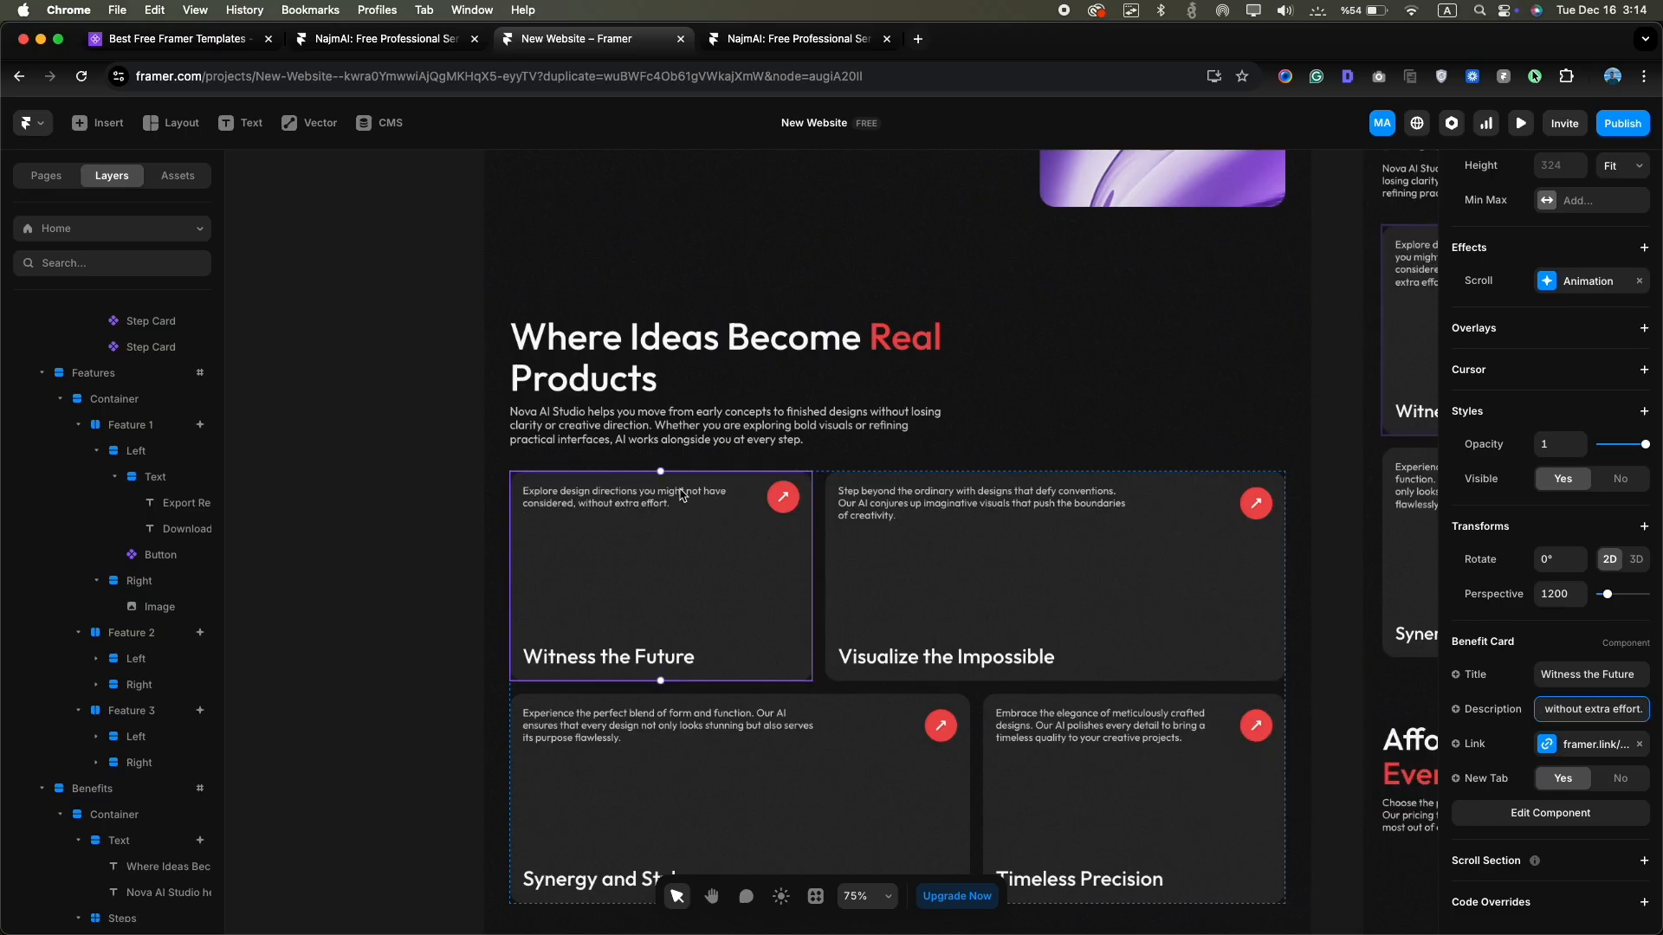
pyautogui.press('super+Tab')
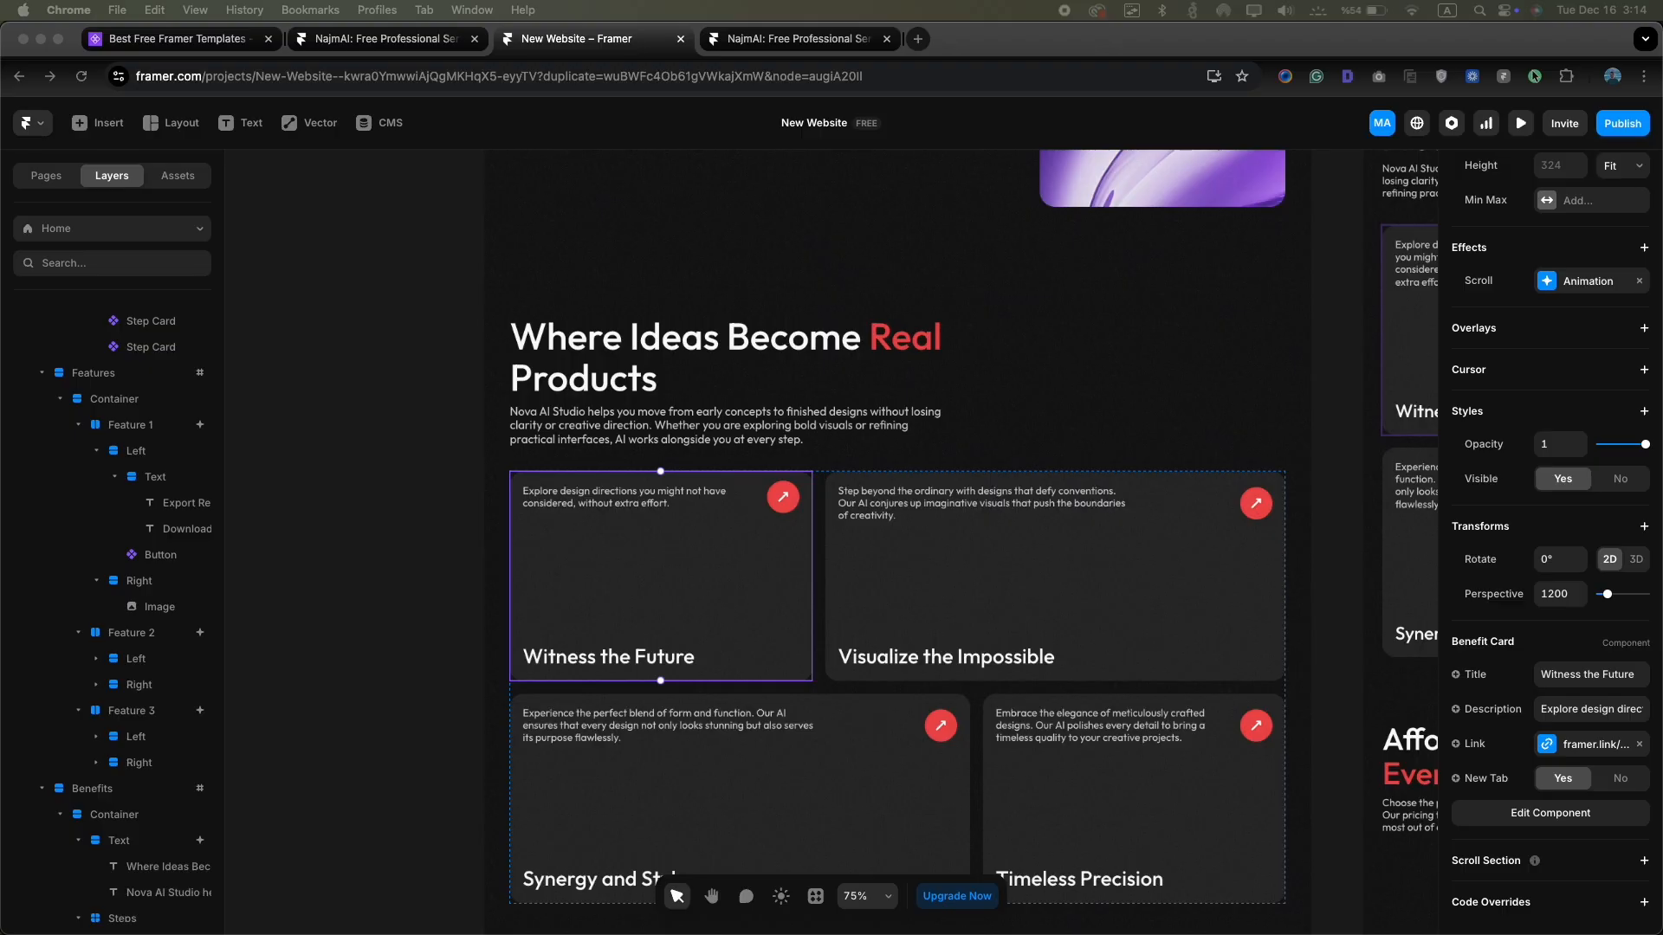
pyautogui.click(1575, 678)
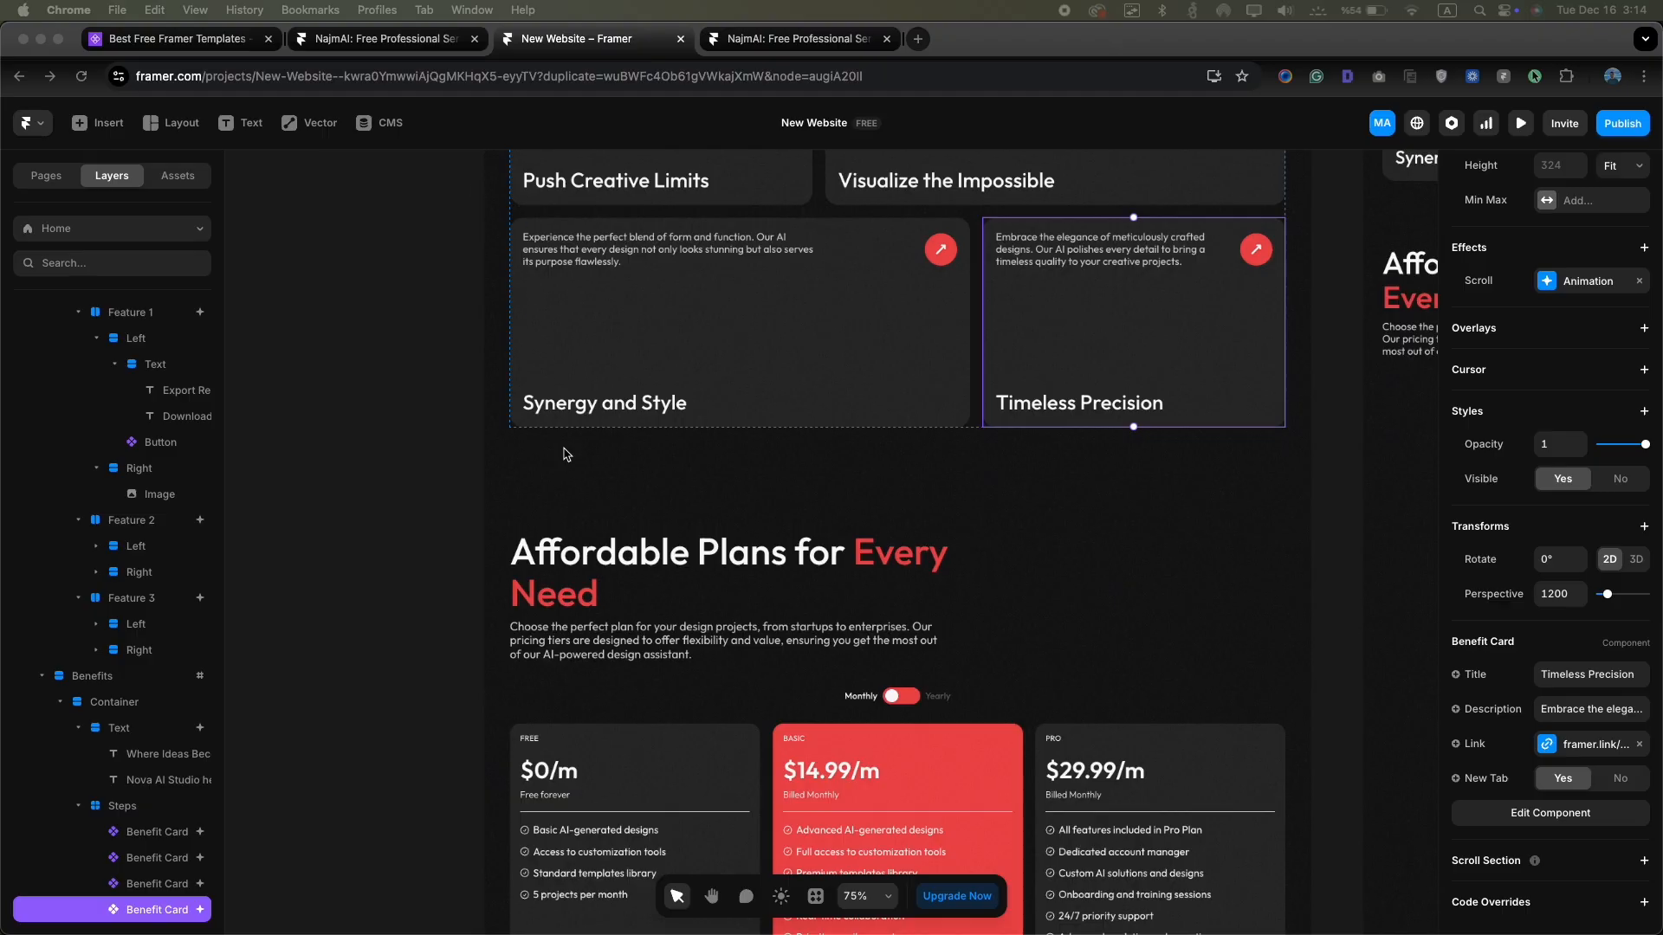
# Change the pricing section heading to "Simple Pricing for Every Stage" and apply the Red color style to the word "Pricing"
pyautogui.click(724, 552)
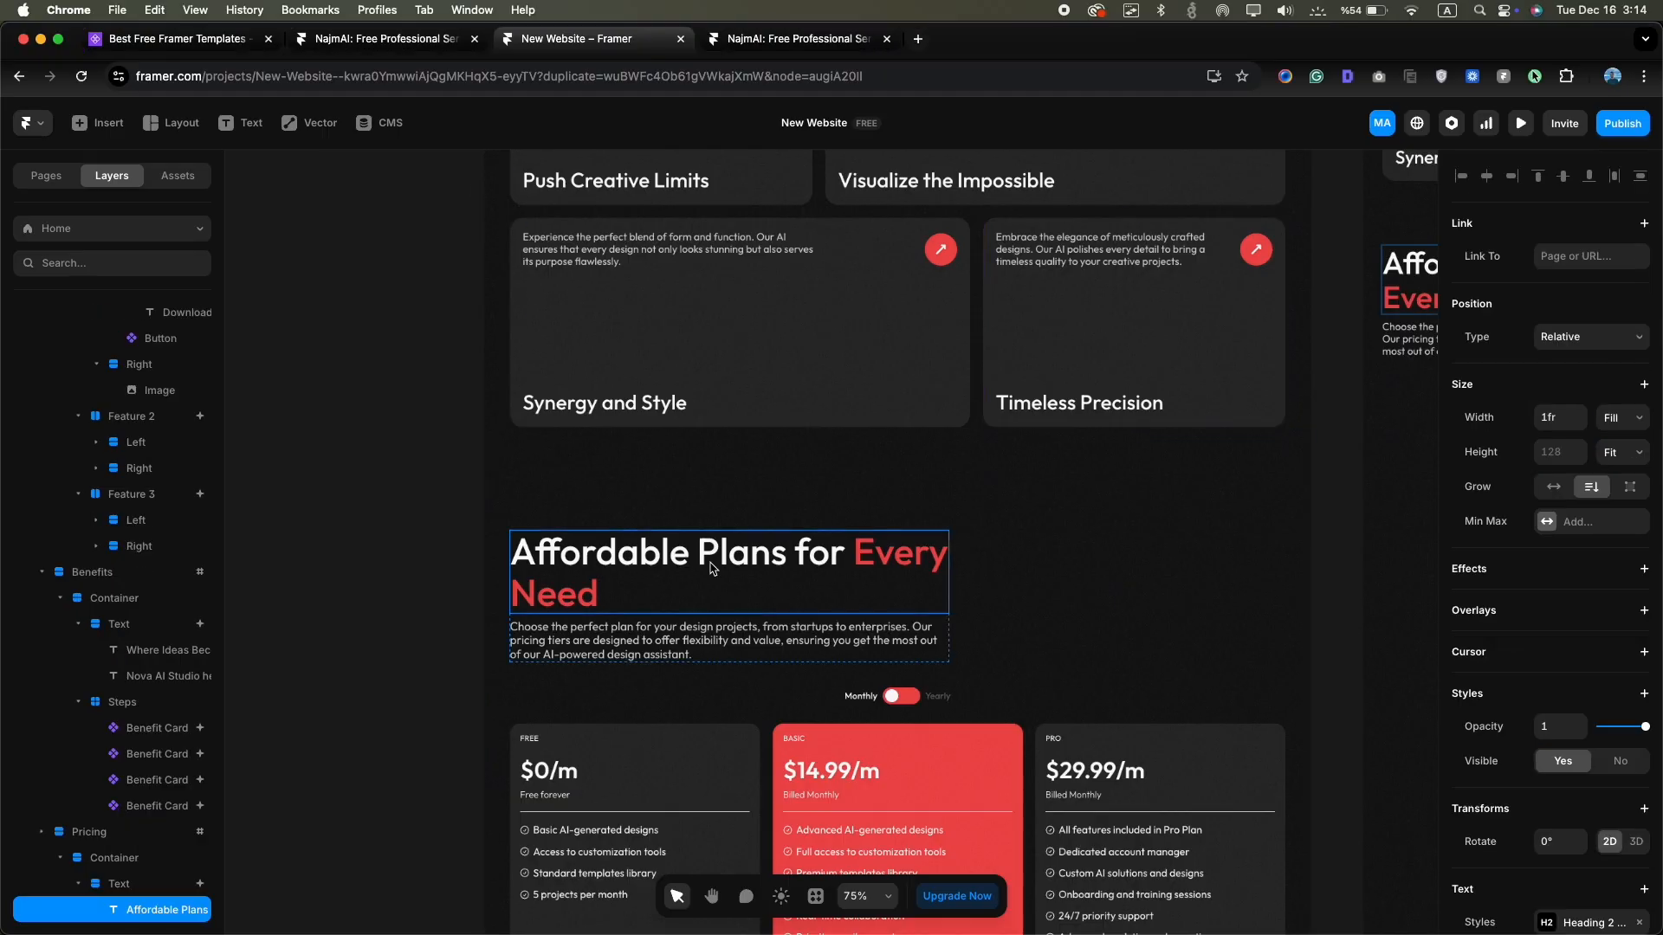
pyautogui.doubleClick(724, 553)
pyautogui.write('Simple Pricing for Every Stage')
pyautogui.press('Escape')
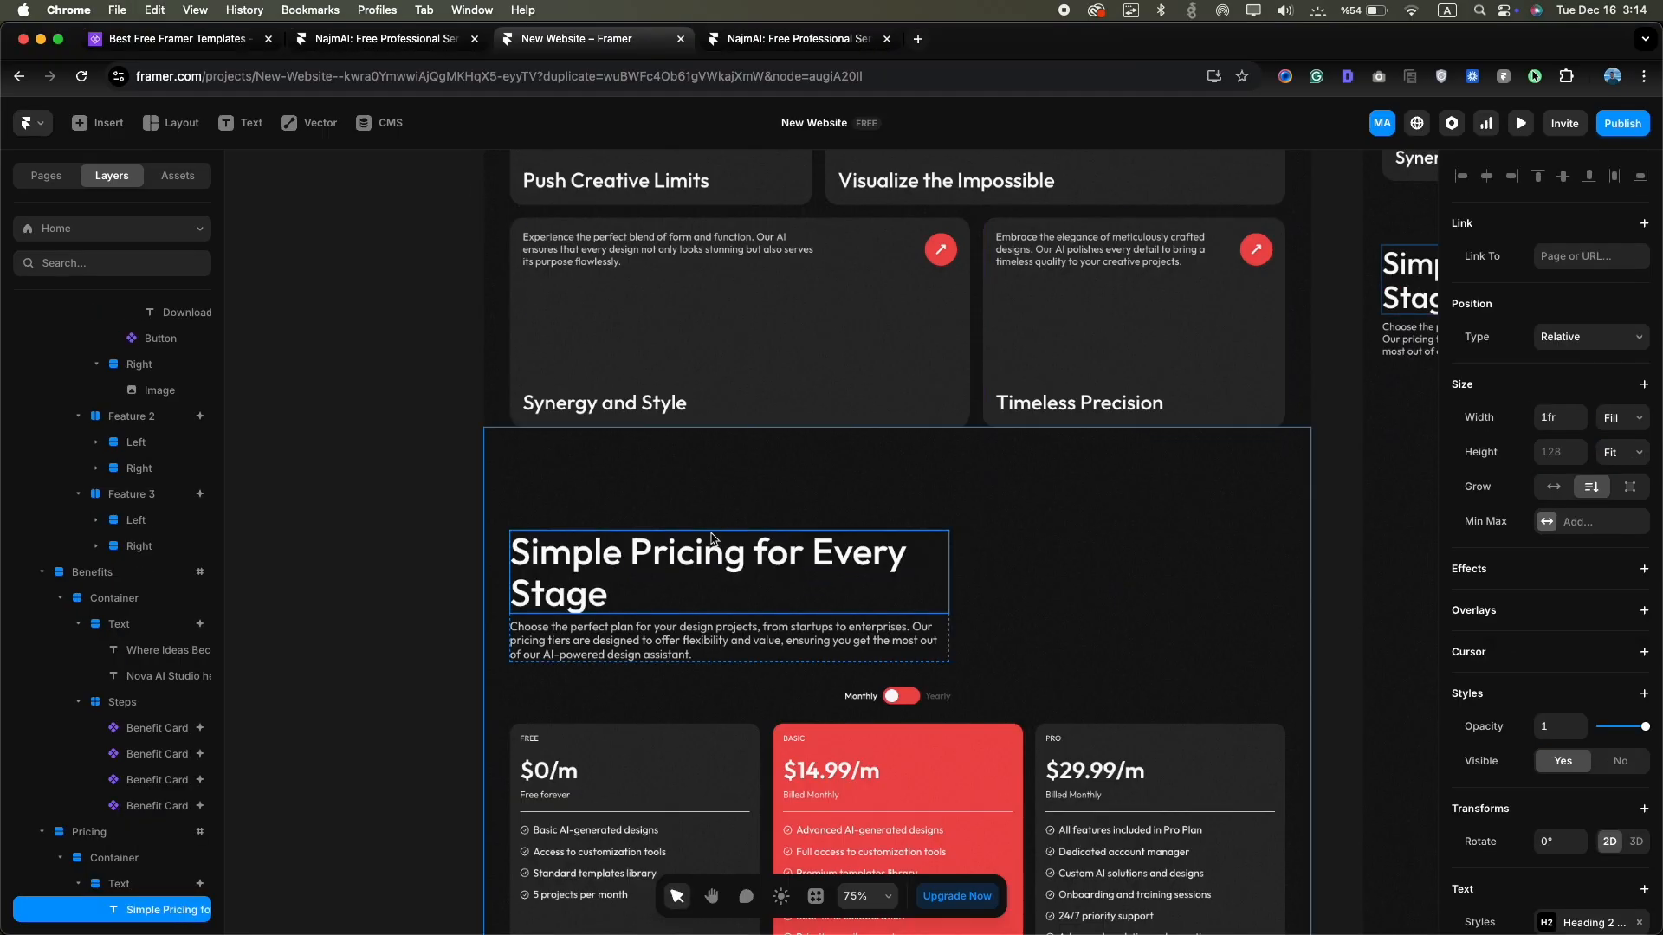
pyautogui.doubleClick(689, 576)
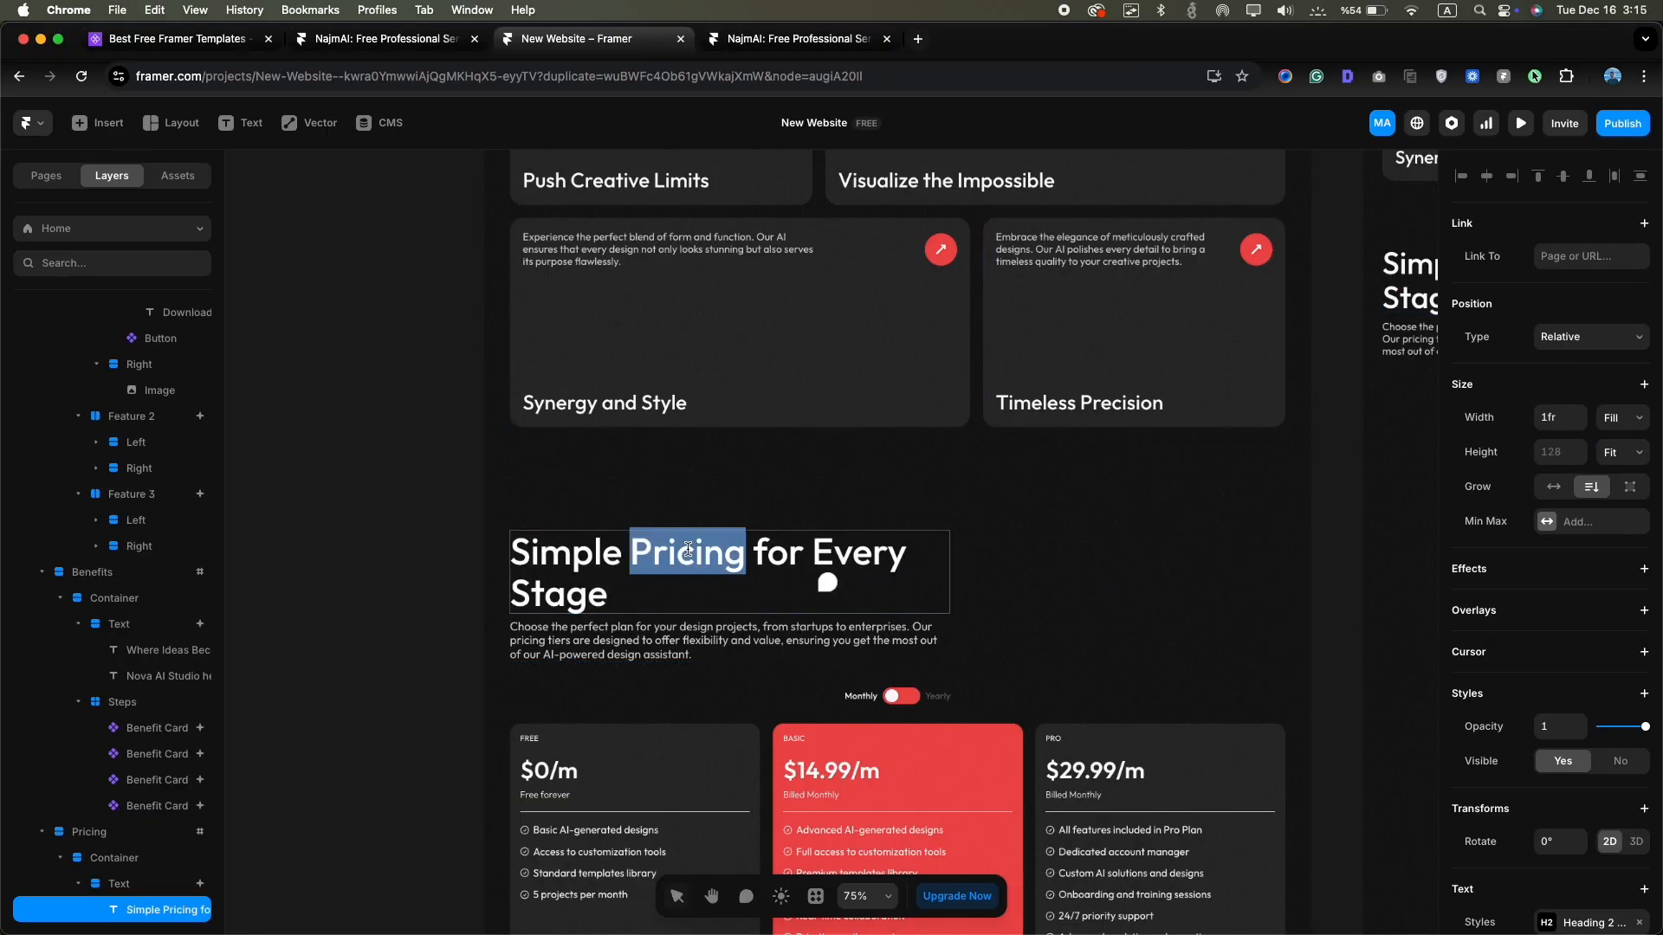
pyautogui.scroll(-3, 1551, 606)
pyautogui.click(1559, 698)
pyautogui.click(1295, 775)
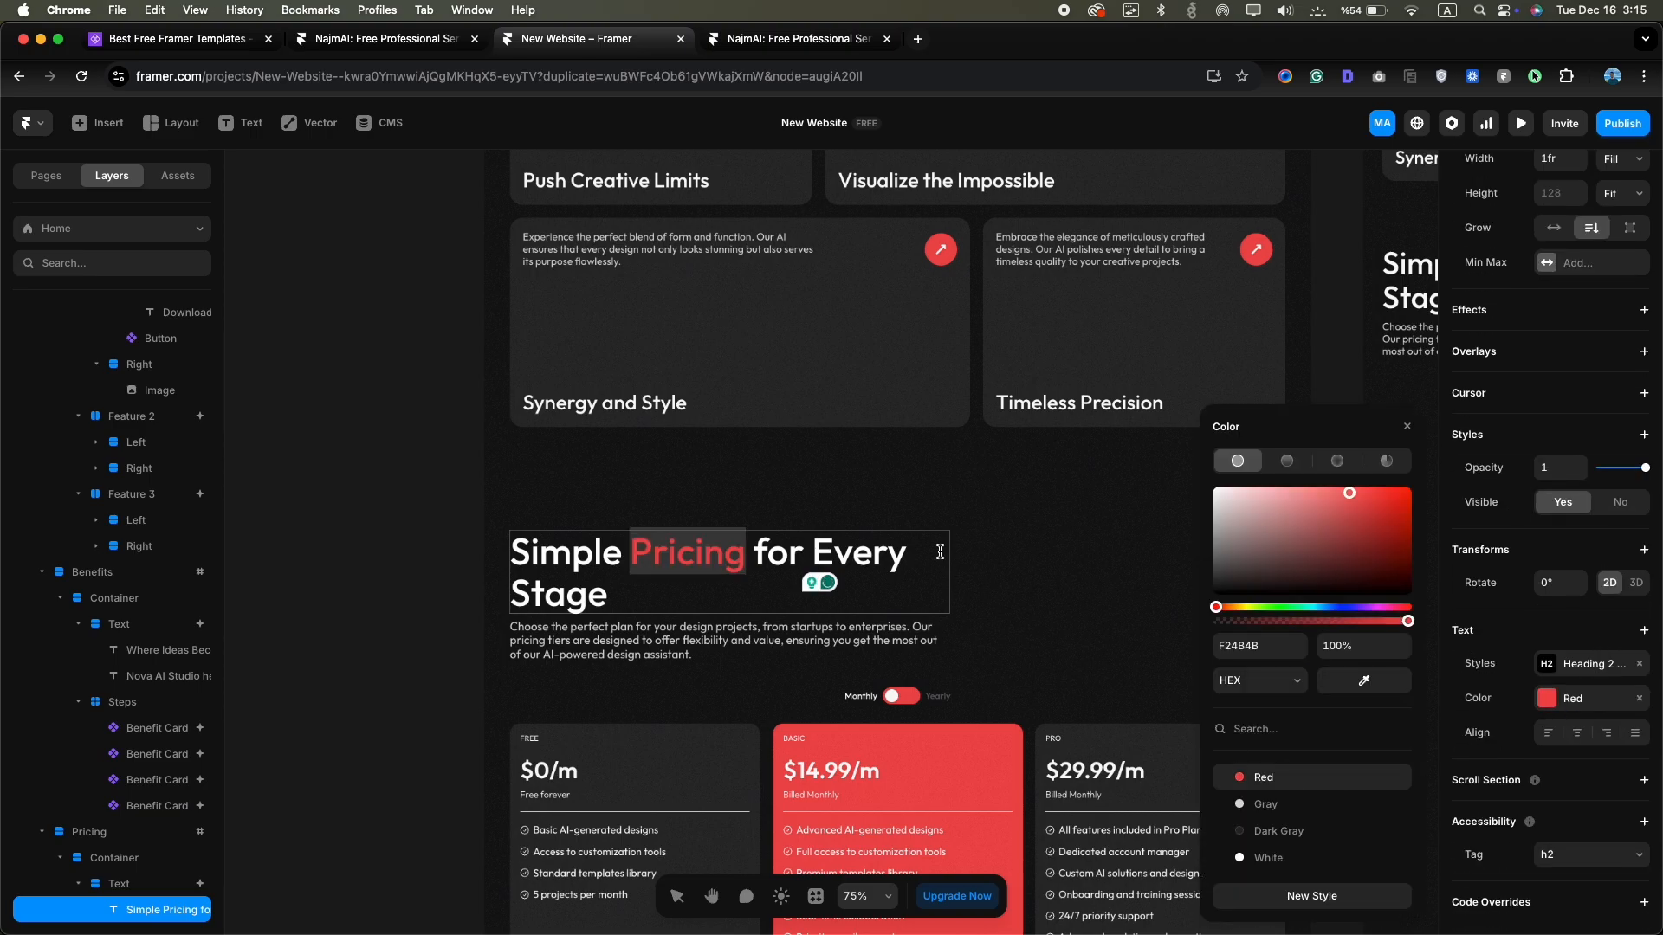
# Replace the pricing description with "Start for free and upgrade only when you need more power. All plans are designed to scale with your workflow."
pyautogui.click(646, 642)
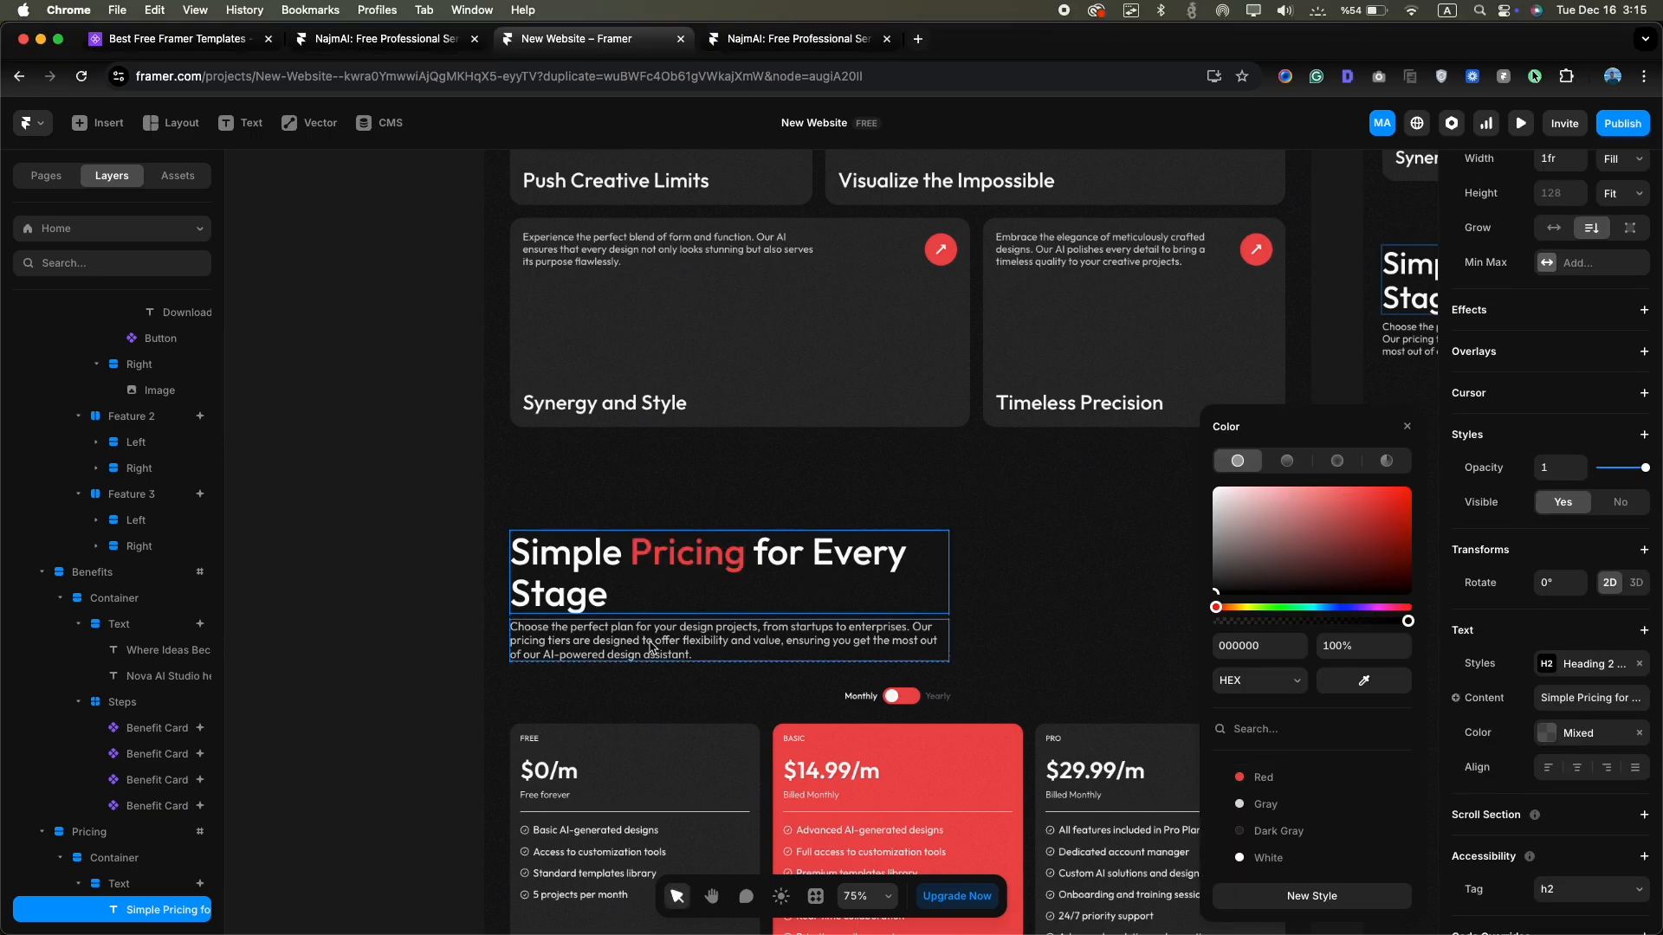
pyautogui.doubleClick(646, 642)
pyautogui.write('Start for free and upgrade only when you need more power. All plans are designed to scale with your workflow.')
# Open the Pricing Plans component for editing at its Monthly billing primary variant
pyautogui.scroll(-4, 819, 607)
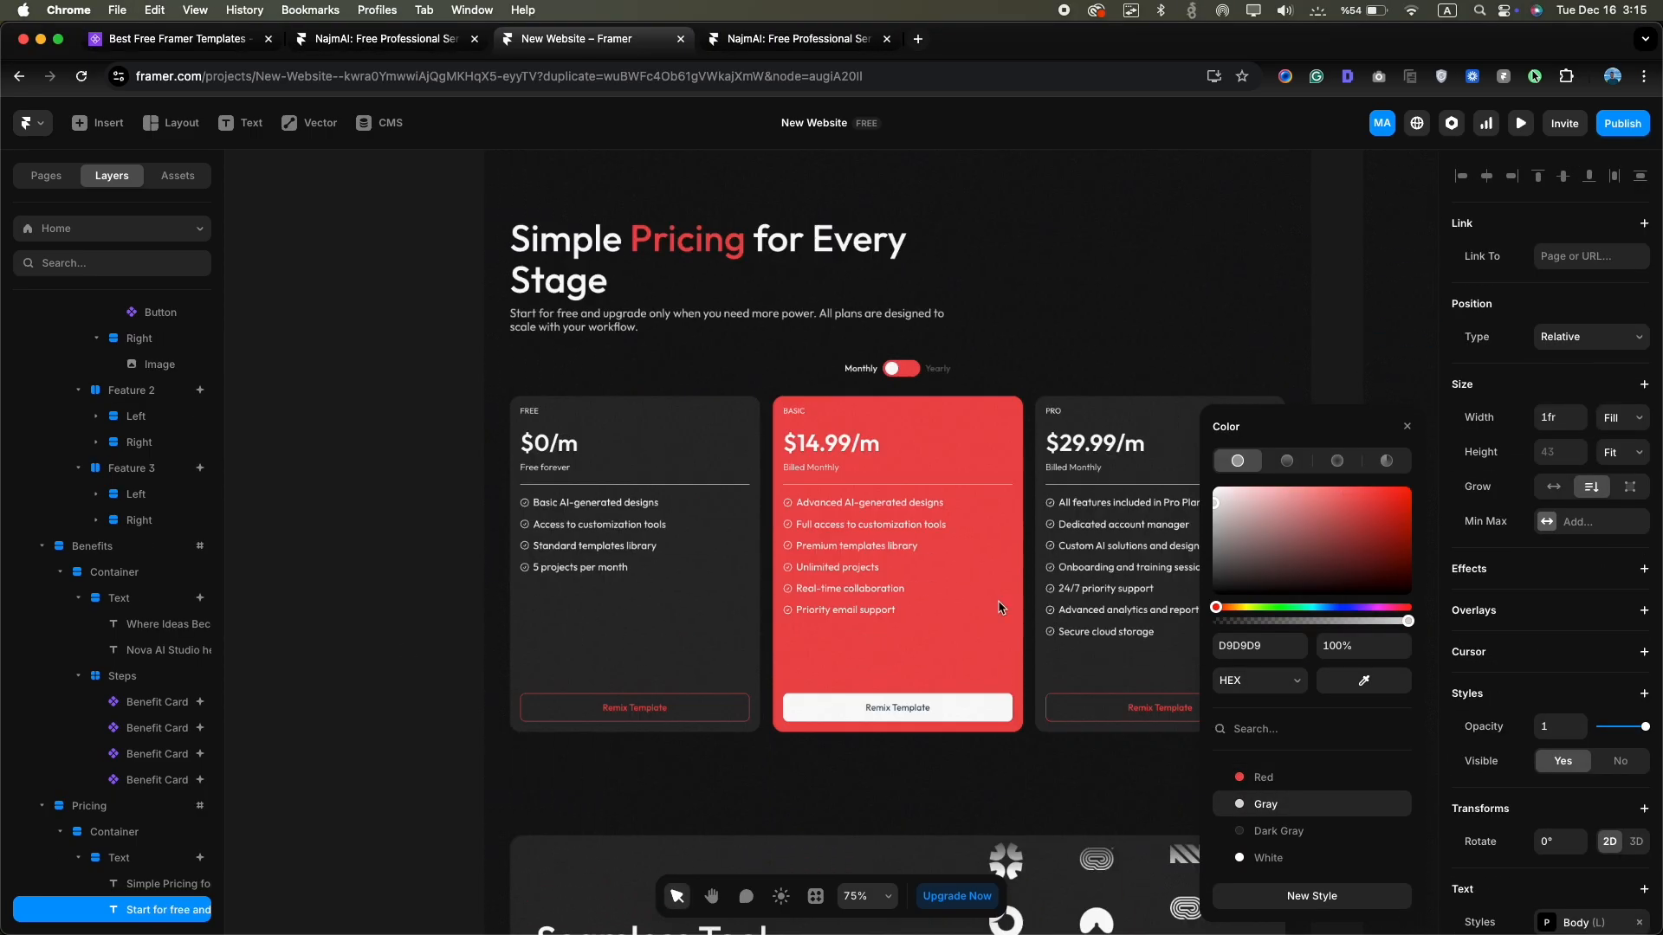
pyautogui.click(820, 548)
pyautogui.scroll(-3, 182, 741)
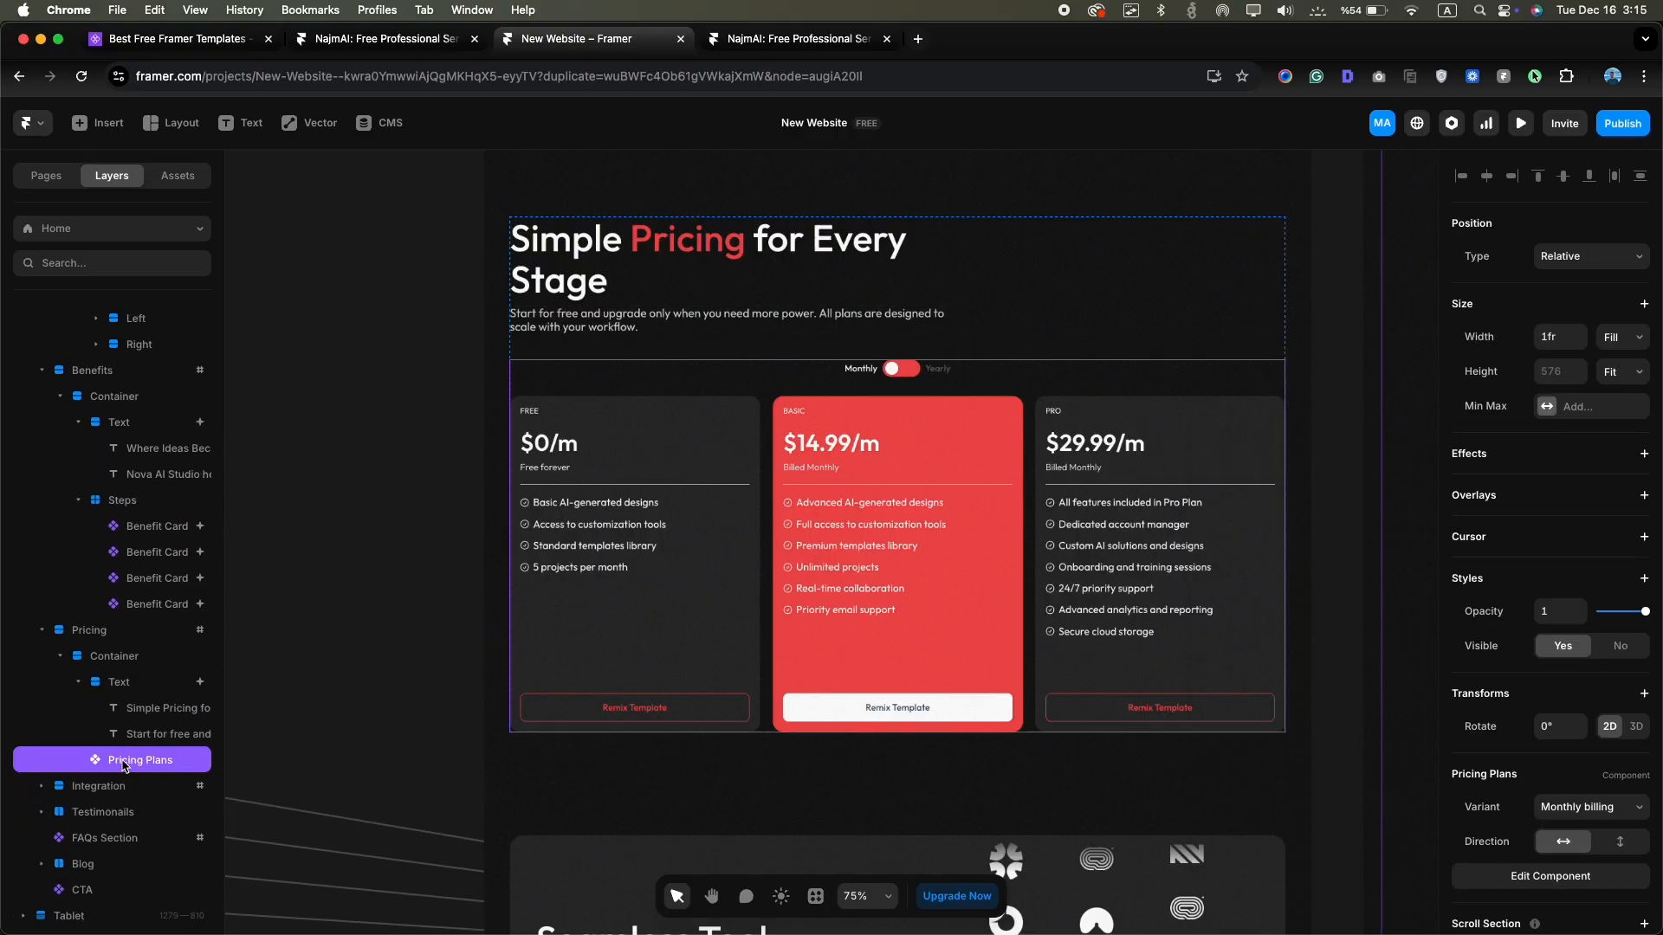
pyautogui.doubleClick(829, 589)
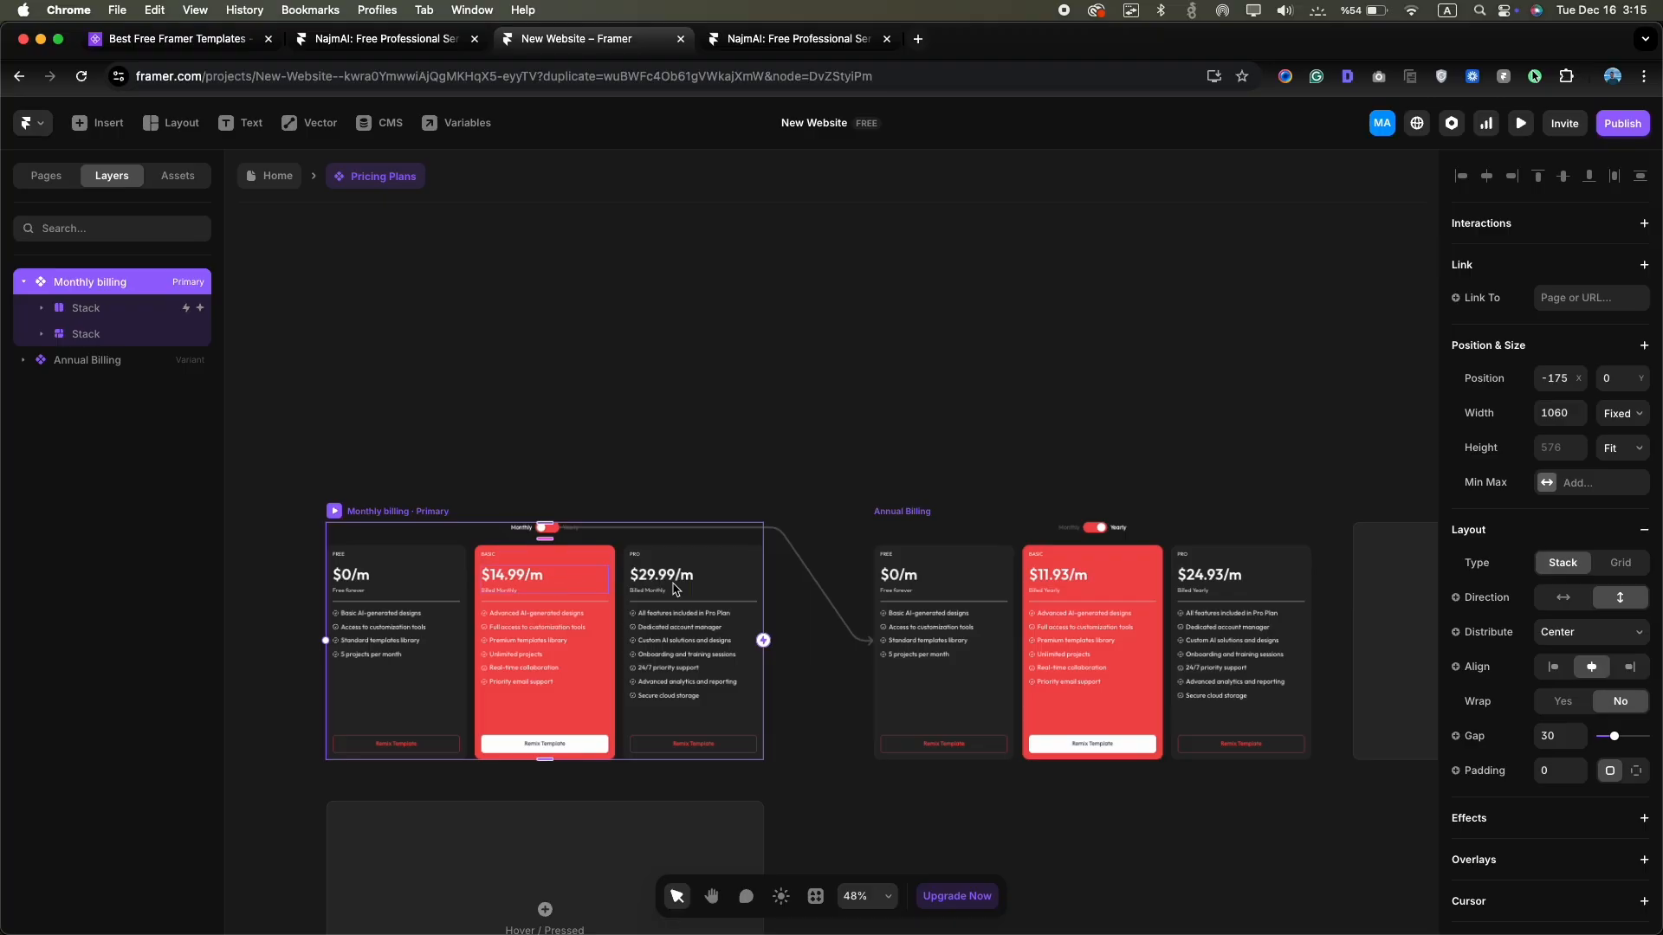
pyautogui.hotkey('shift', '2')
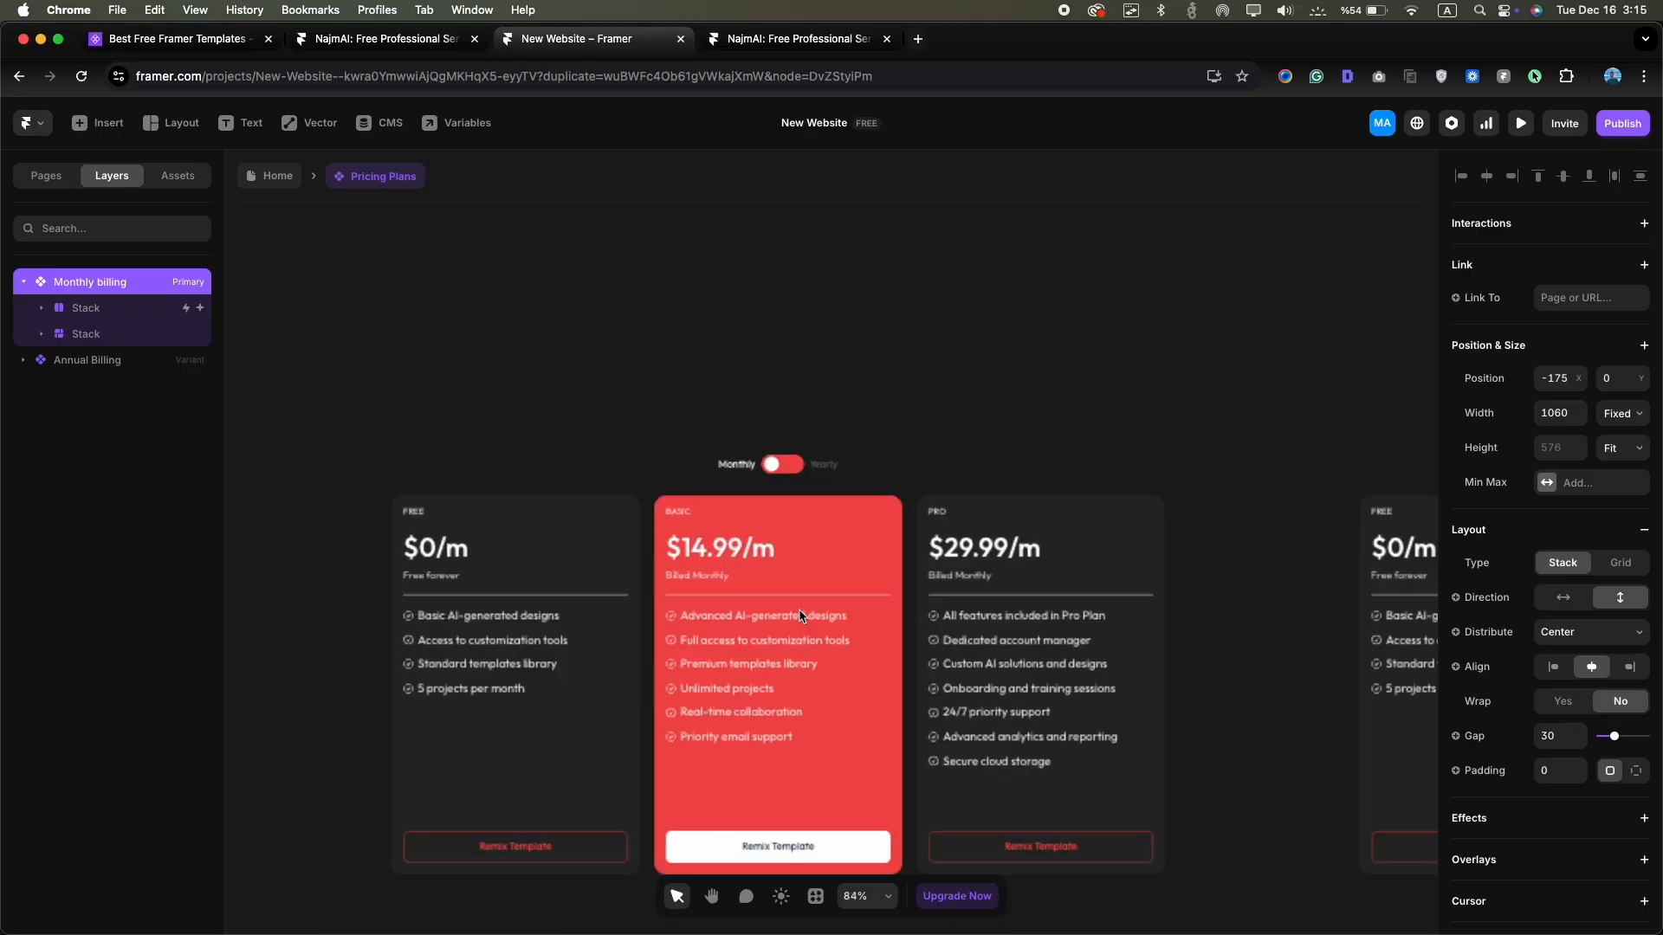
pyautogui.scroll(5, 479, 645)
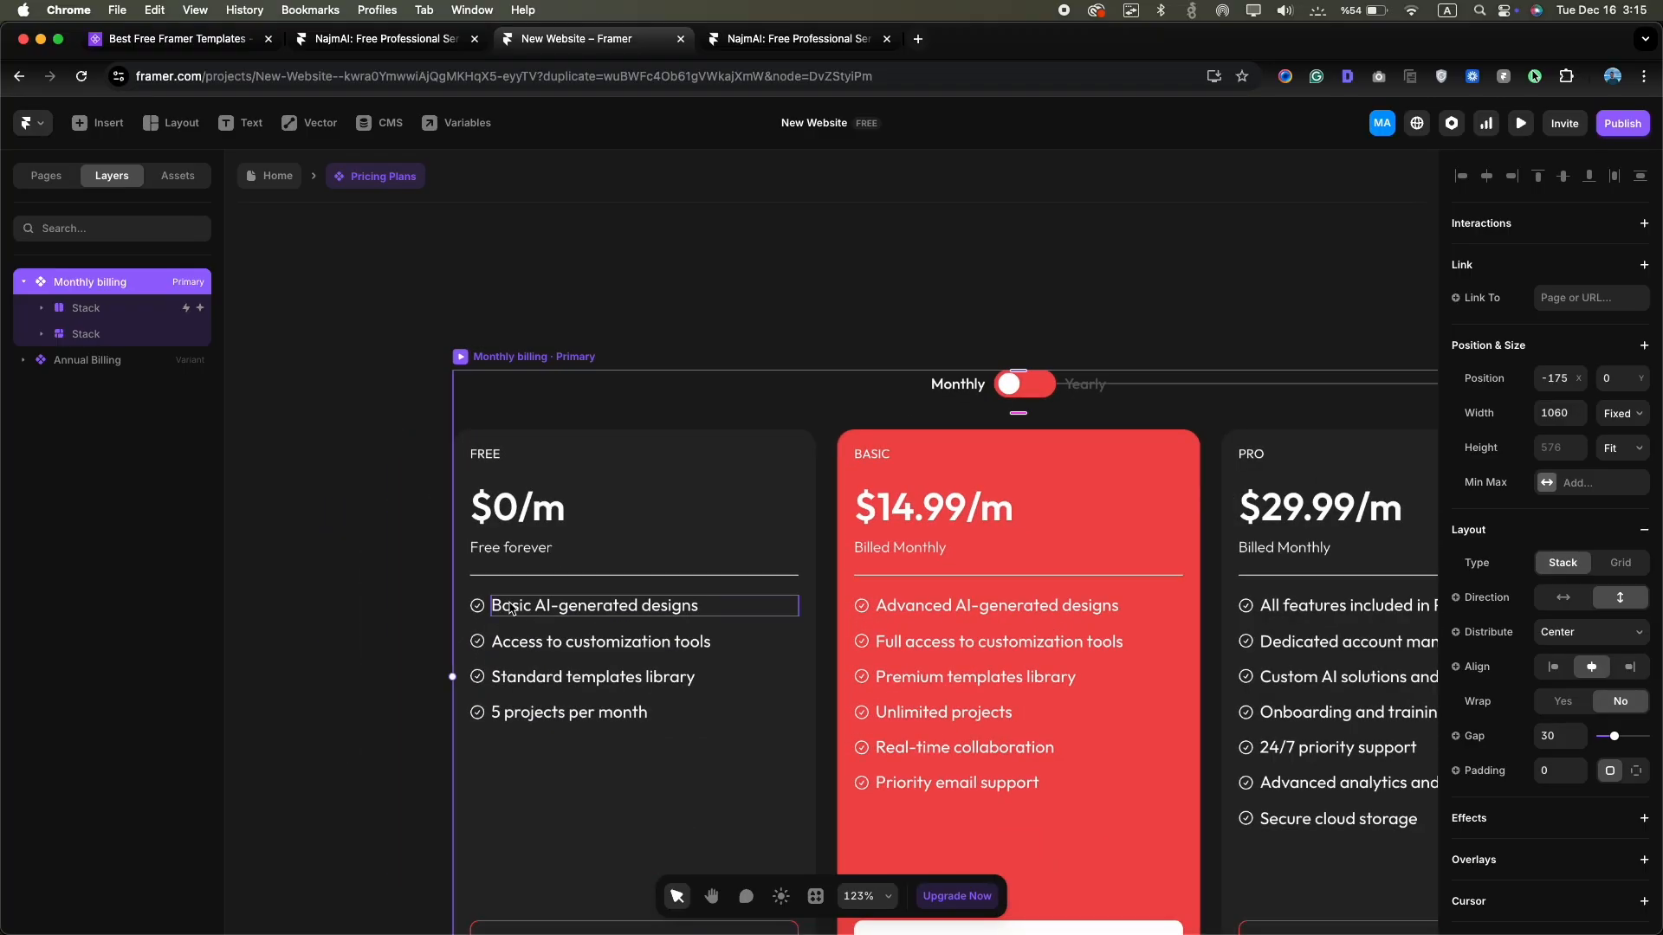
# Try deleting the "5 projects per month" feature from the free plan and undo the deletion
pyautogui.click(517, 717)
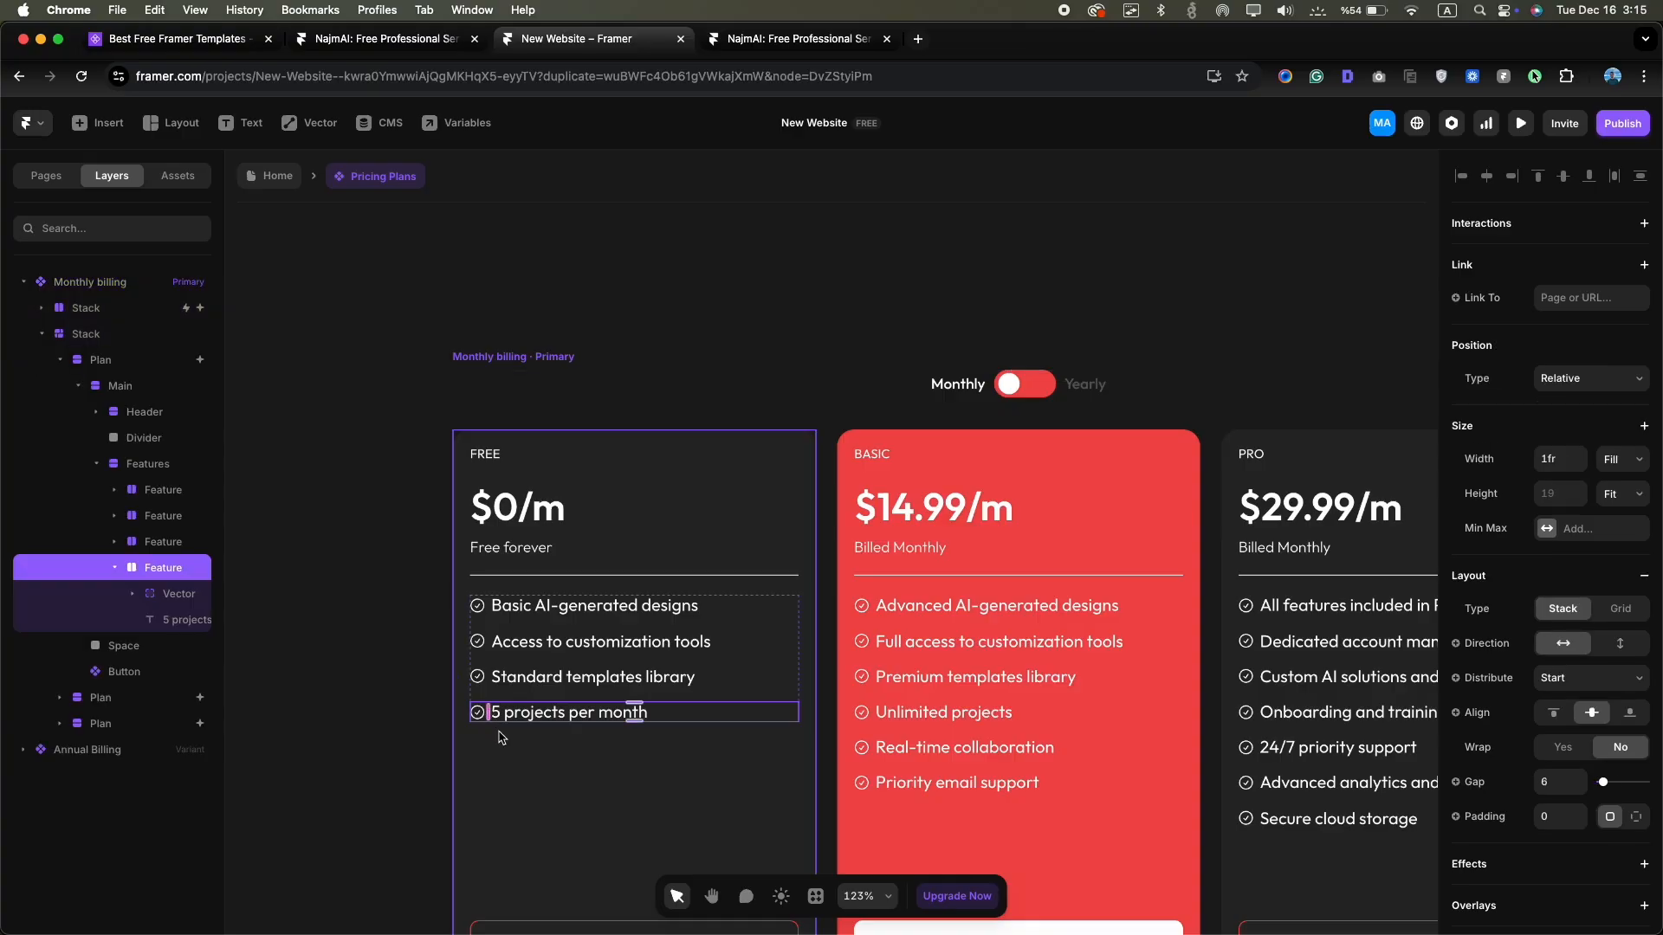
pyautogui.press('Delete')
pyautogui.scroll(-3, 503, 737)
pyautogui.hscroll(9, 502, 738)
pyautogui.scroll(3, 757, 722)
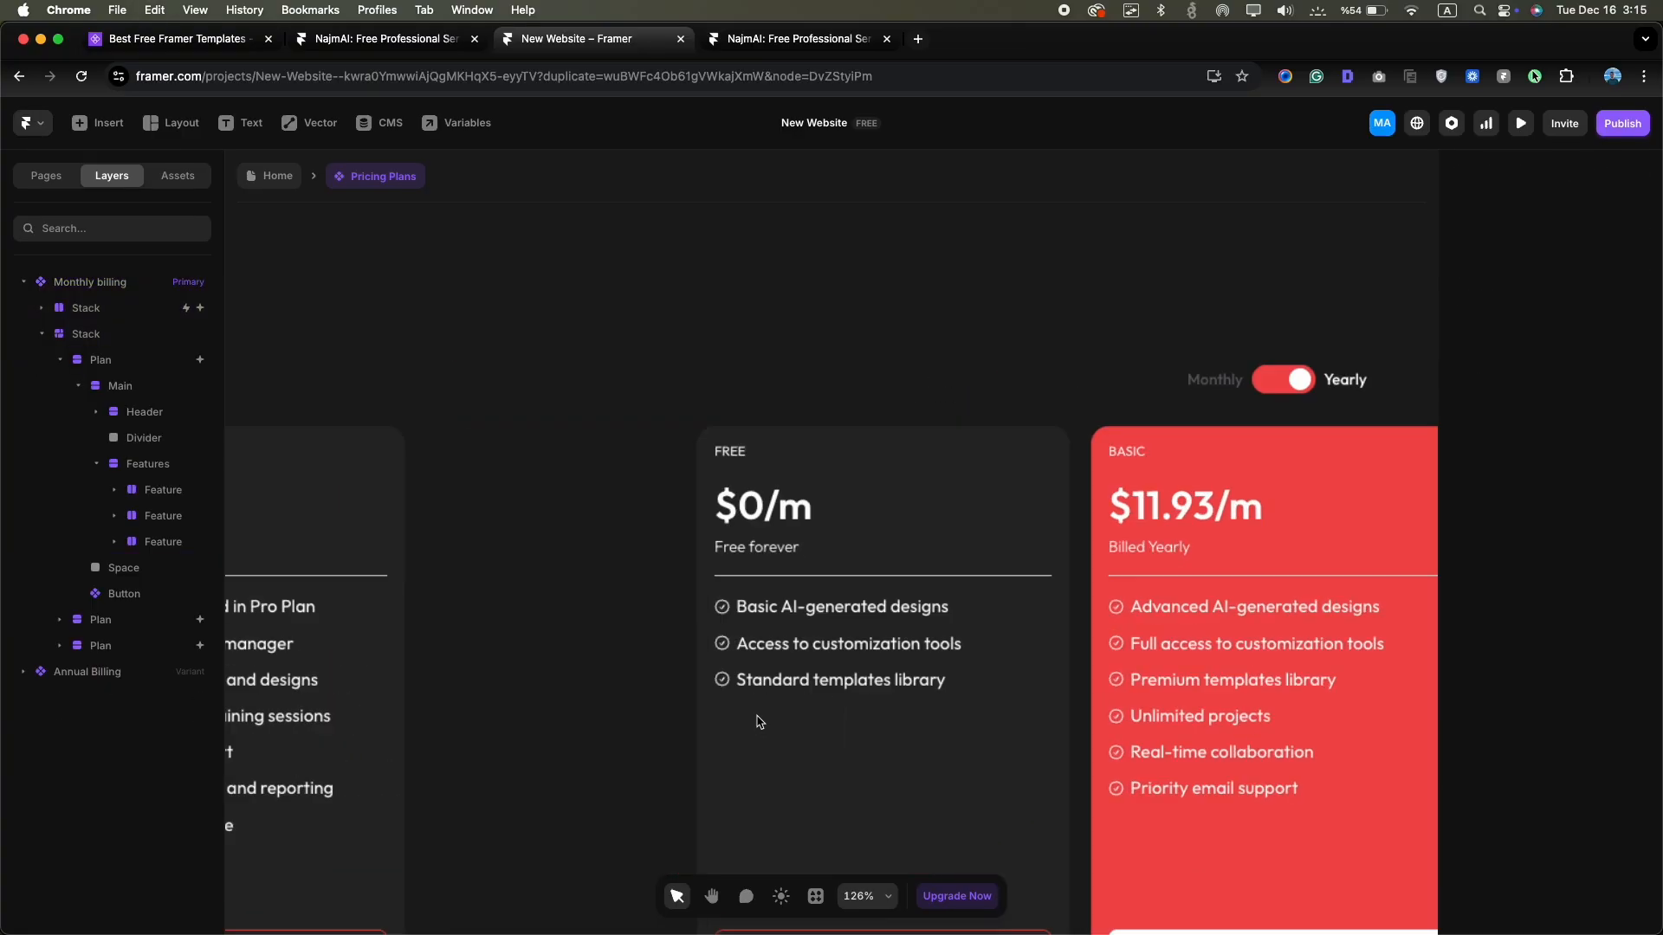
pyautogui.hscroll(-9, 794, 719)
pyautogui.hscroll(-3, 794, 718)
pyautogui.hotkey('ctrl', 'z')
# Rename the FREE plan to "STARTER" in the Monthly billing primary variant
pyautogui.hscroll(10, 763, 723)
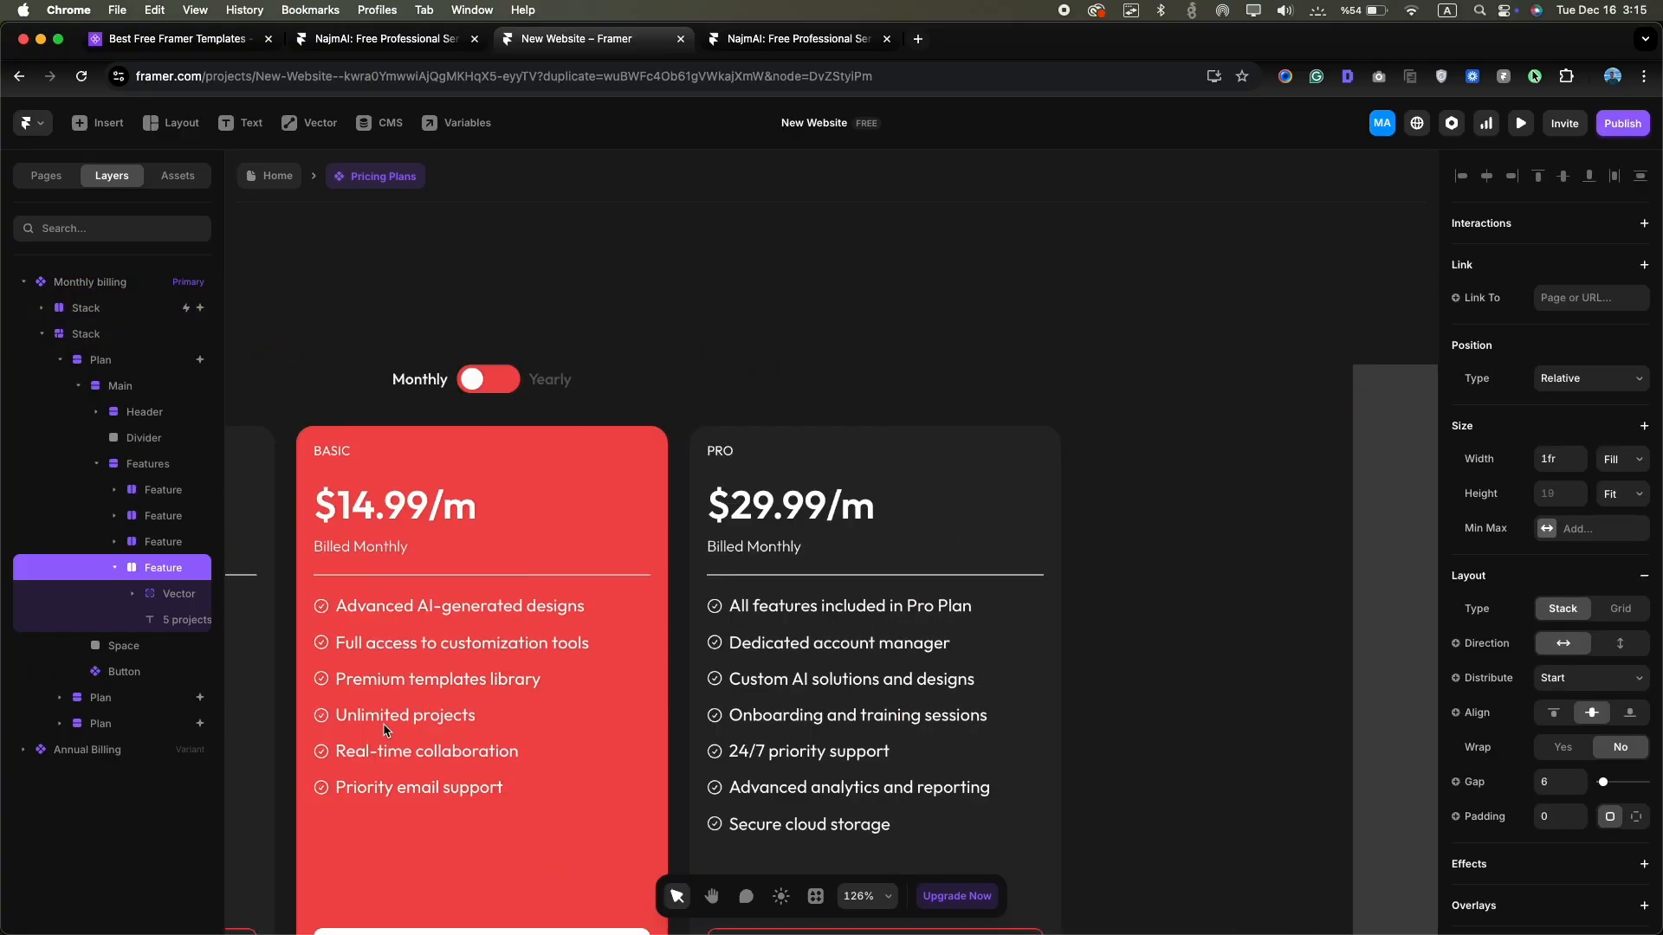
pyautogui.hscroll(-15, 708, 730)
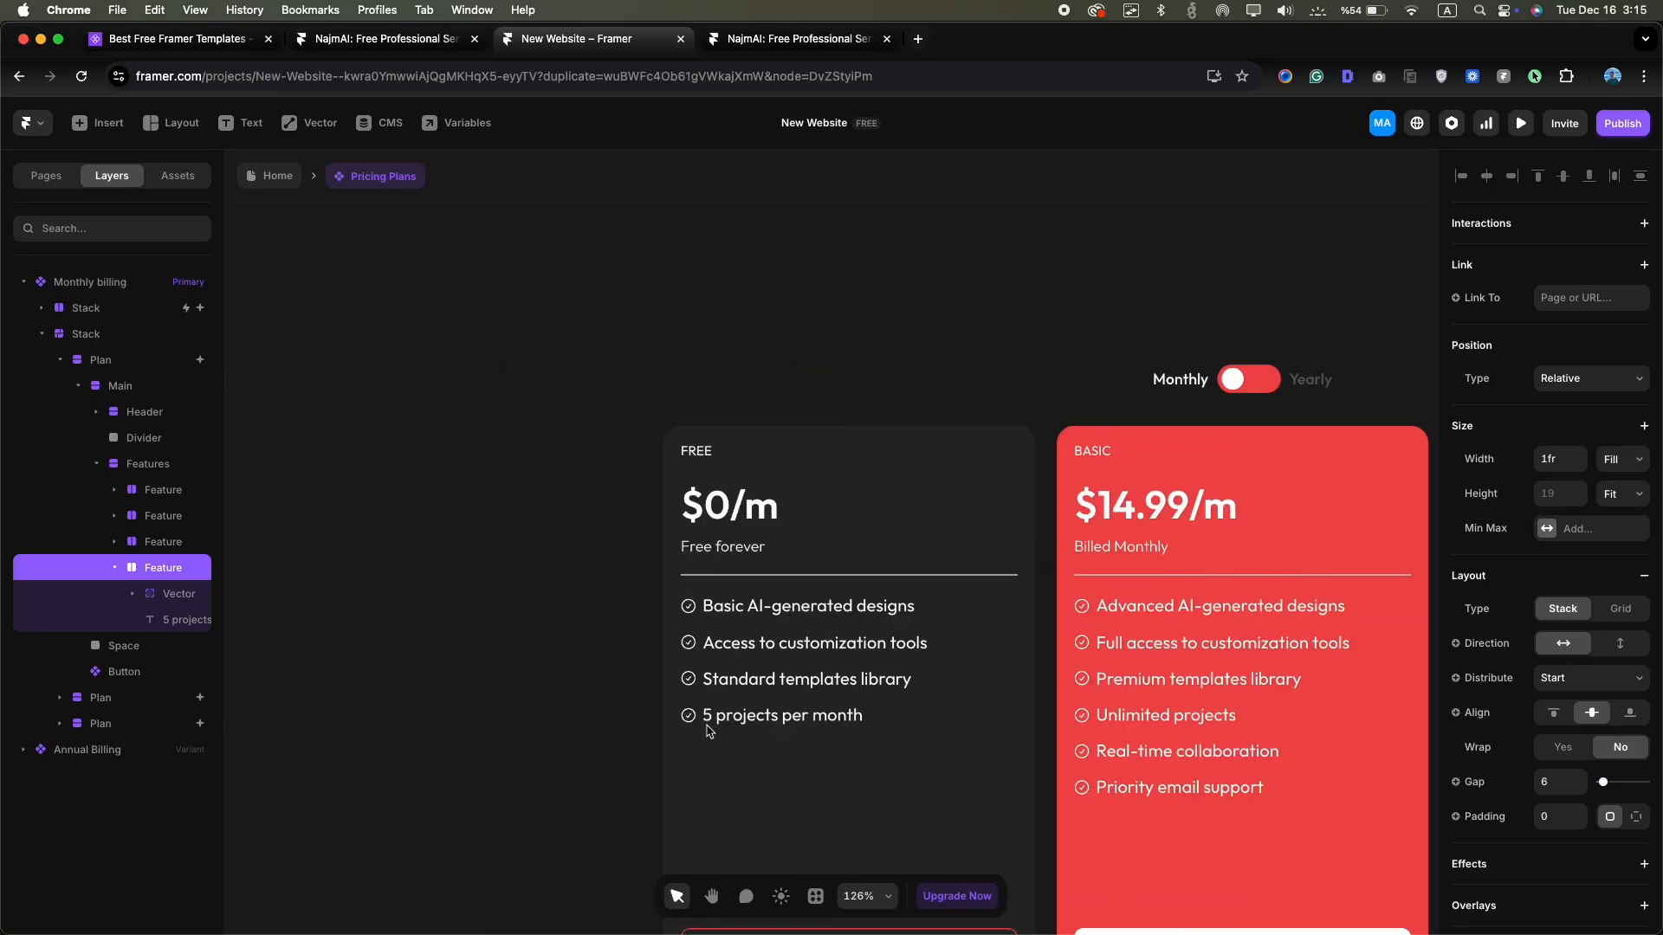
pyautogui.hscroll(4, 705, 719)
pyautogui.hscroll(-1, 606, 607)
pyautogui.doubleClick(462, 453)
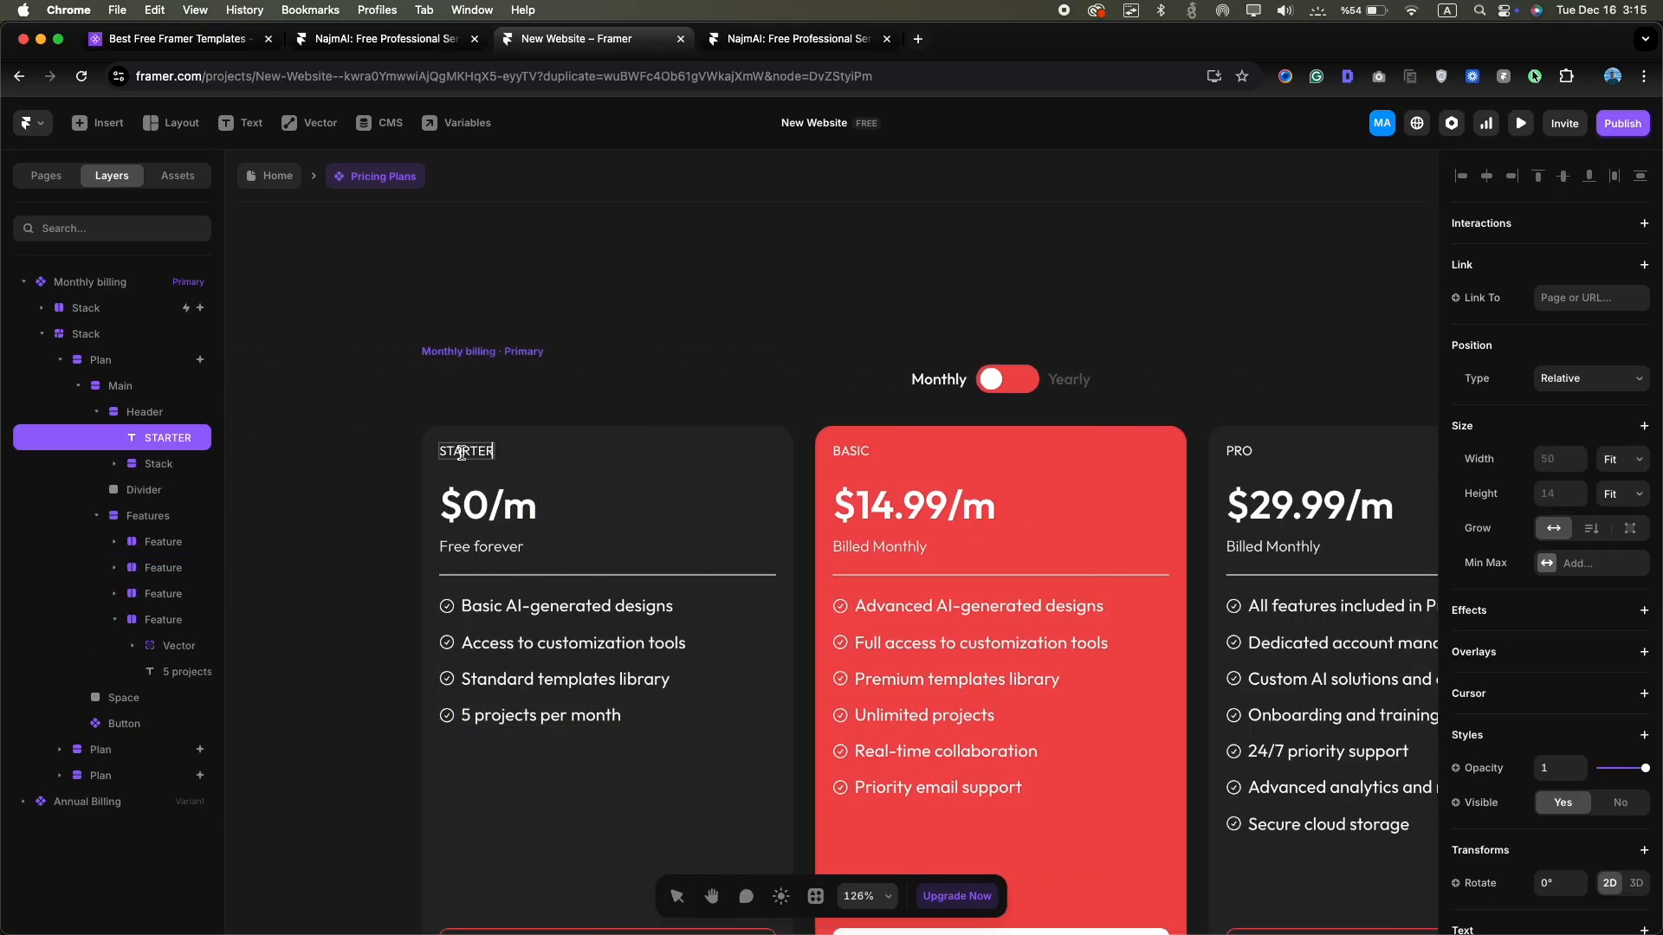
pyautogui.press('Escape')
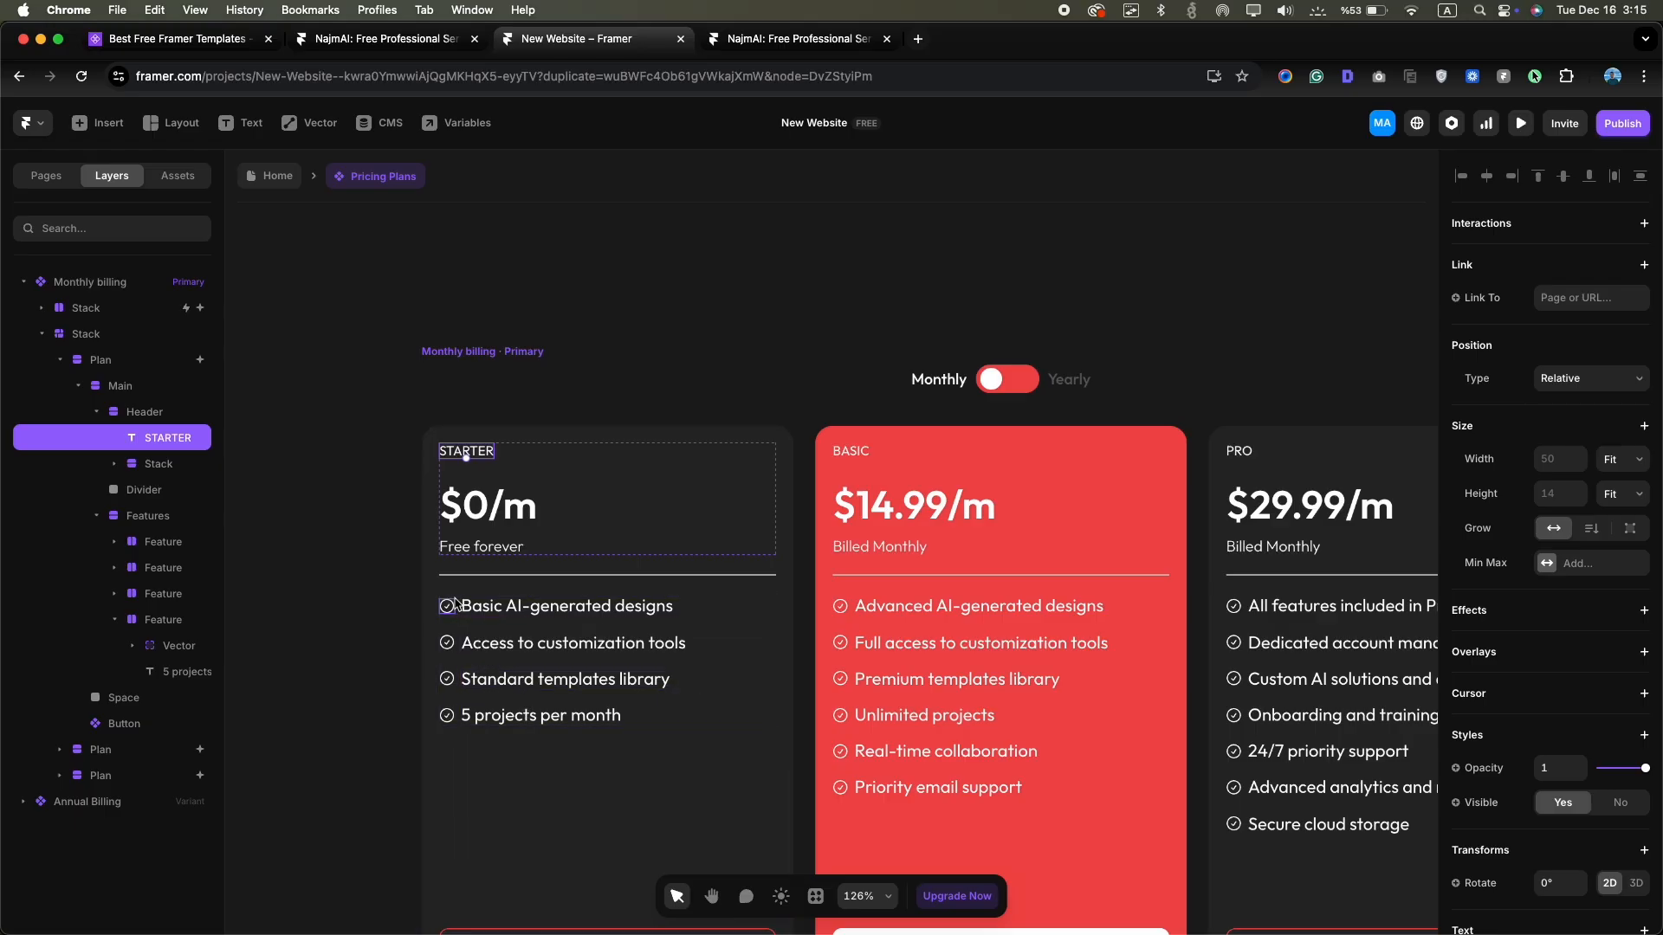
# Change the Starter plan button's title to "Get Started" and open its link setting
pyautogui.hscroll(2, 467, 658)
pyautogui.scroll(-6, 476, 693)
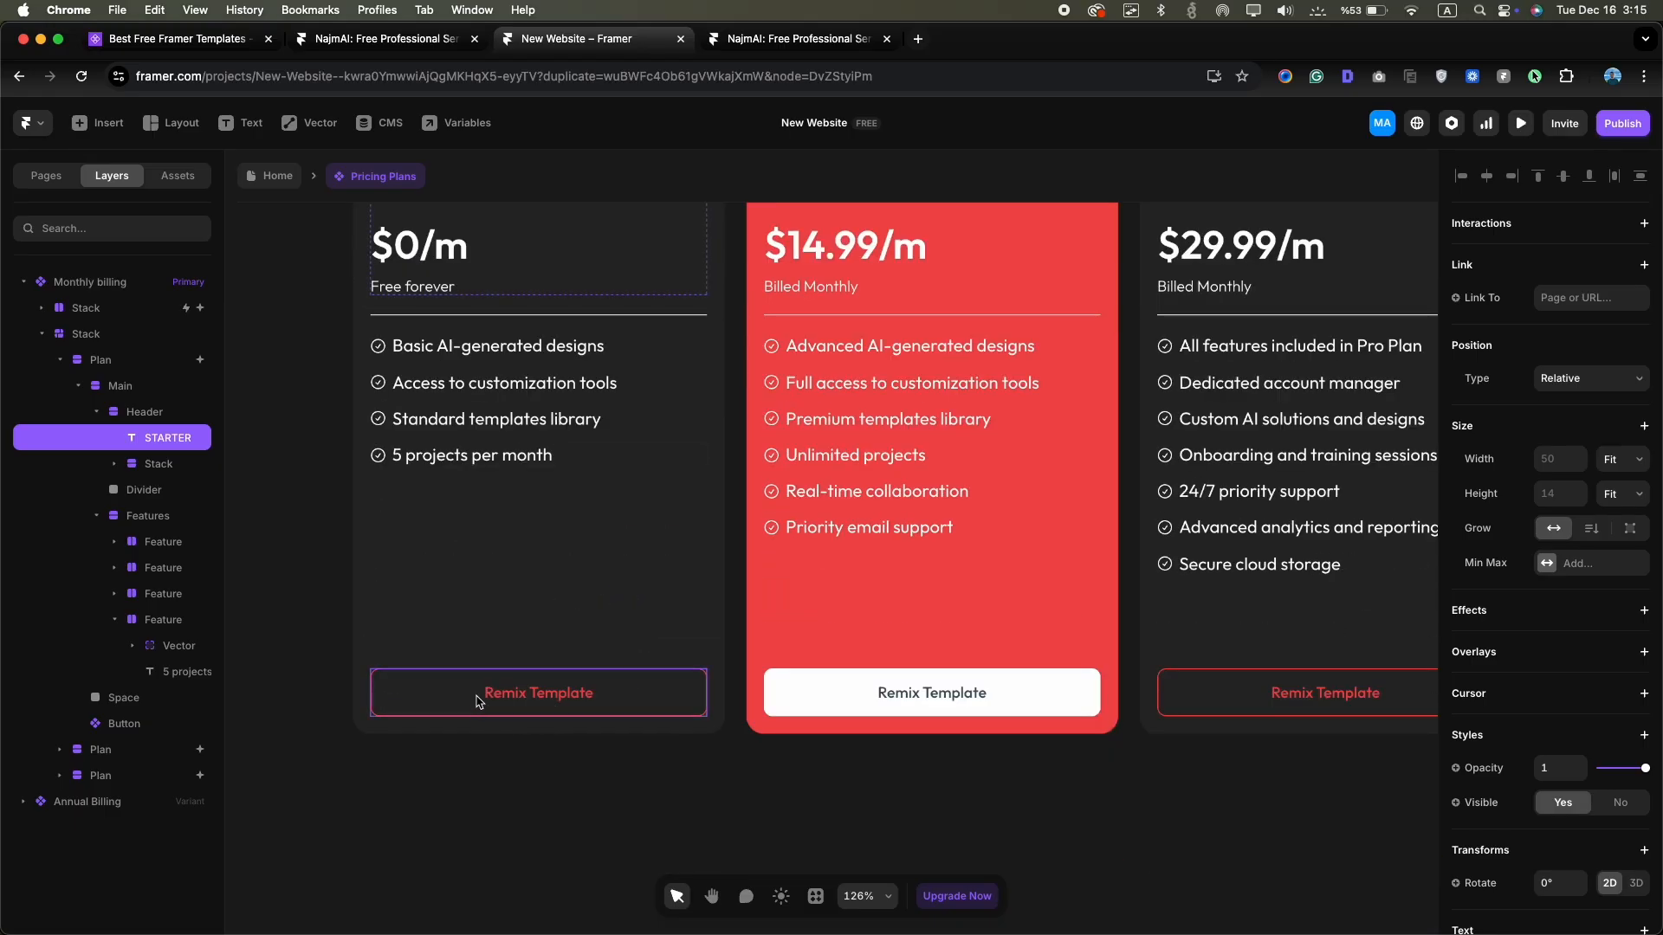
pyautogui.click(479, 701)
pyautogui.scroll(-2, 1593, 832)
pyautogui.click(1588, 821)
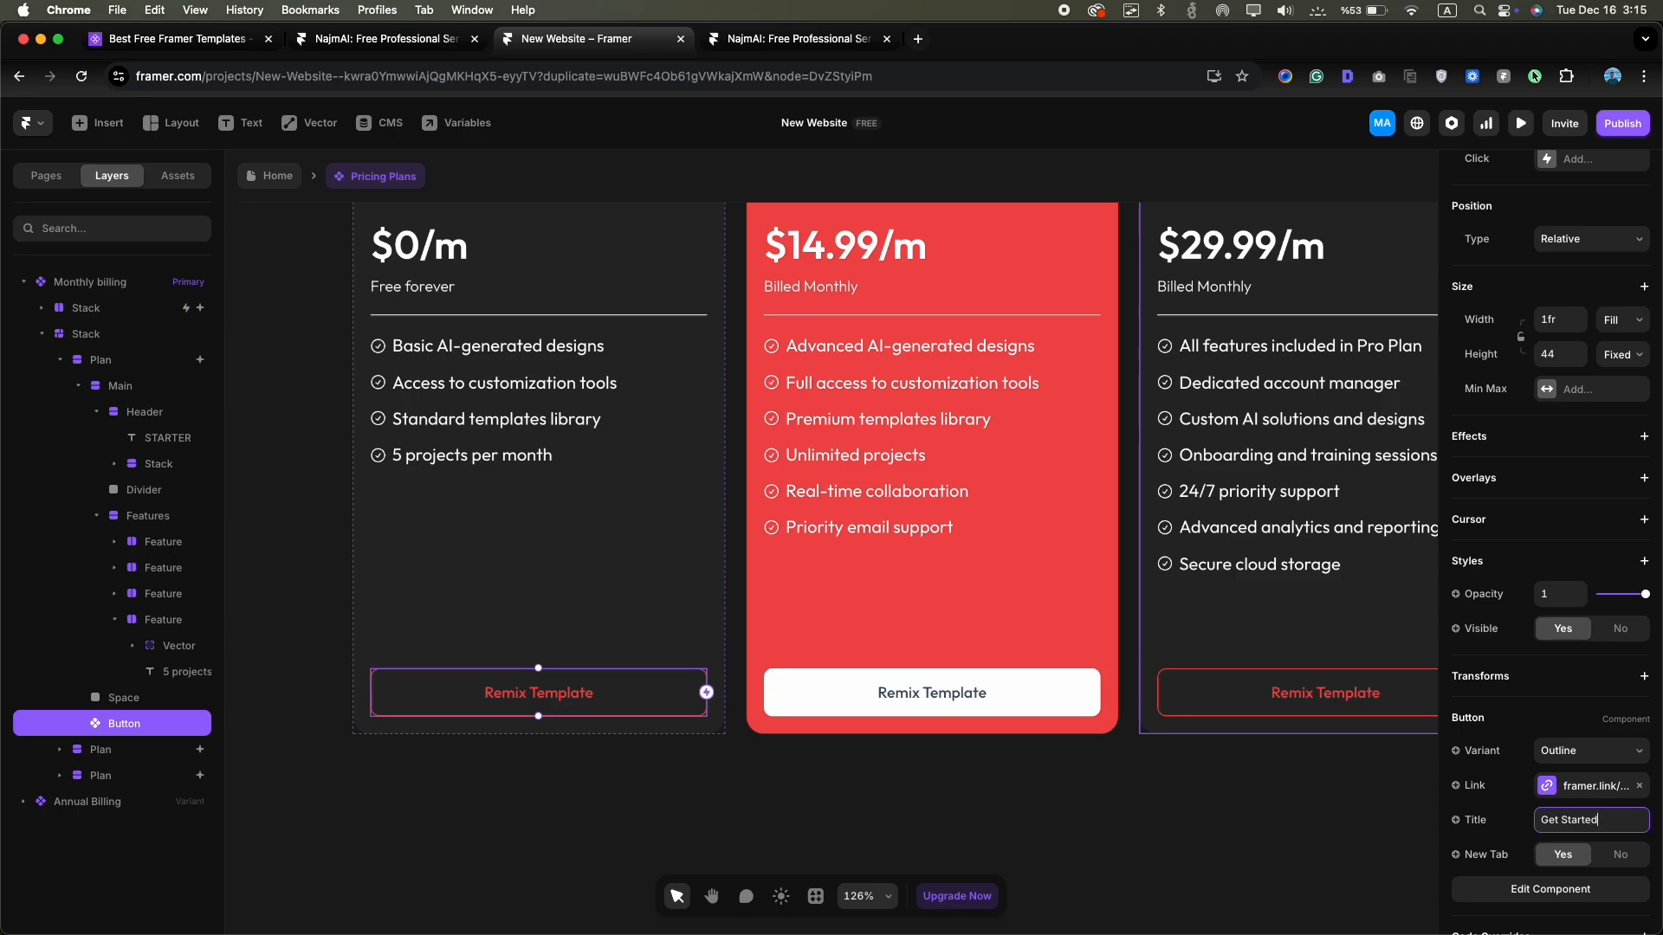
pyautogui.click(1585, 785)
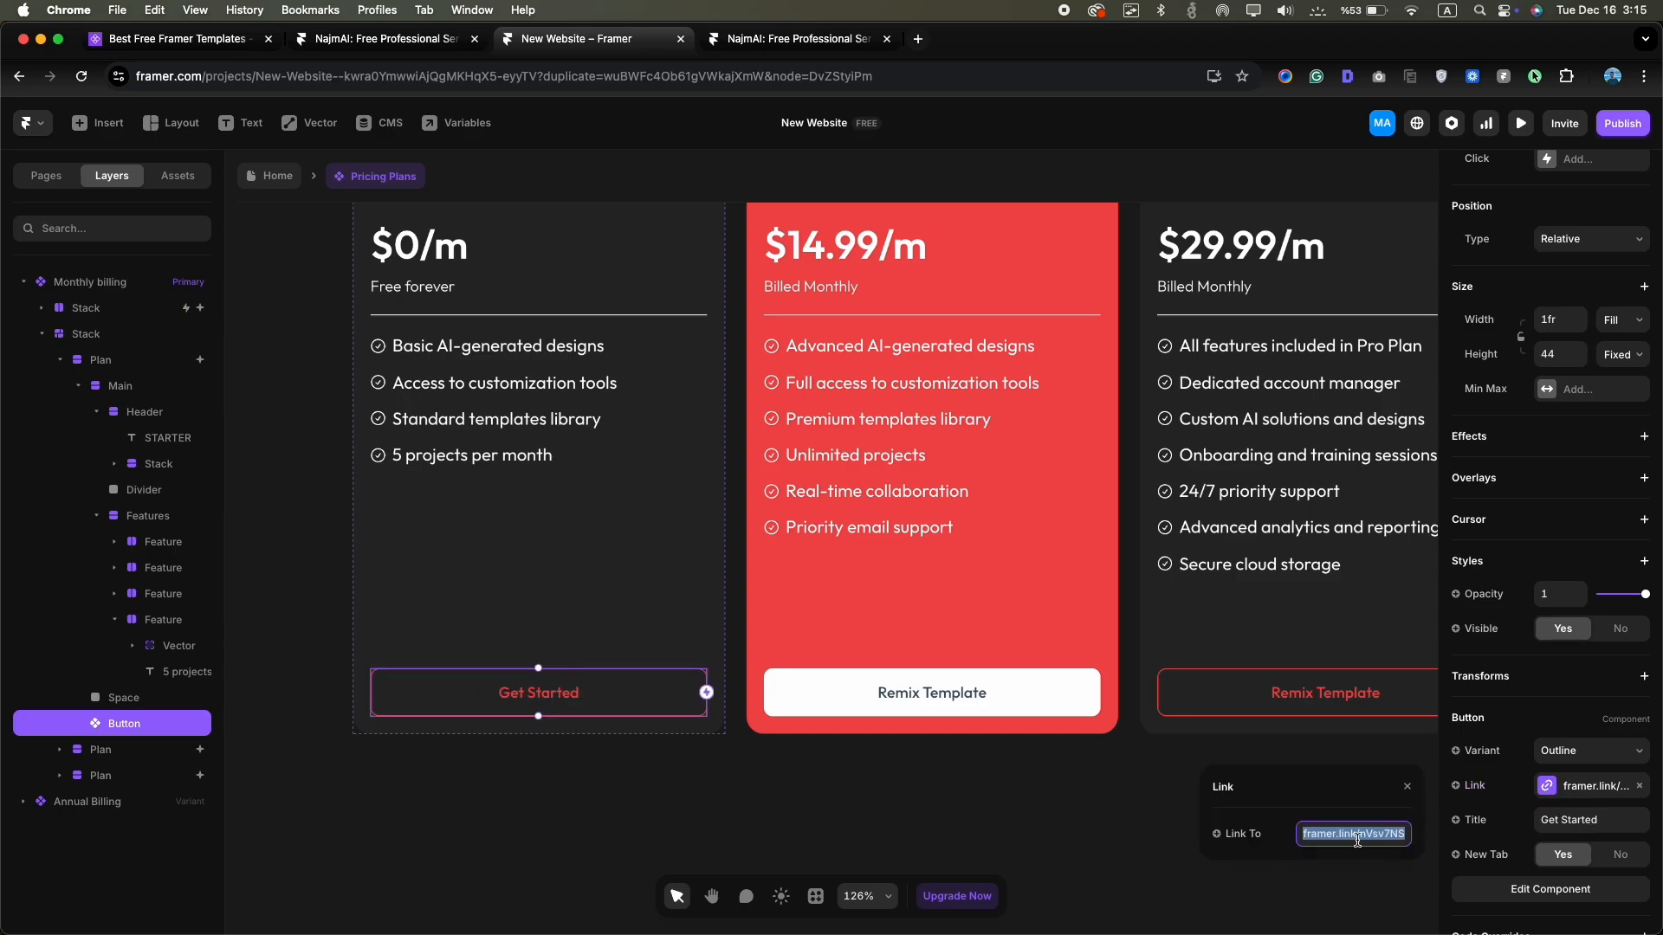
# Try the Primary and White variants on the Starter plan's button and restore the Outline variant
pyautogui.click(1599, 753)
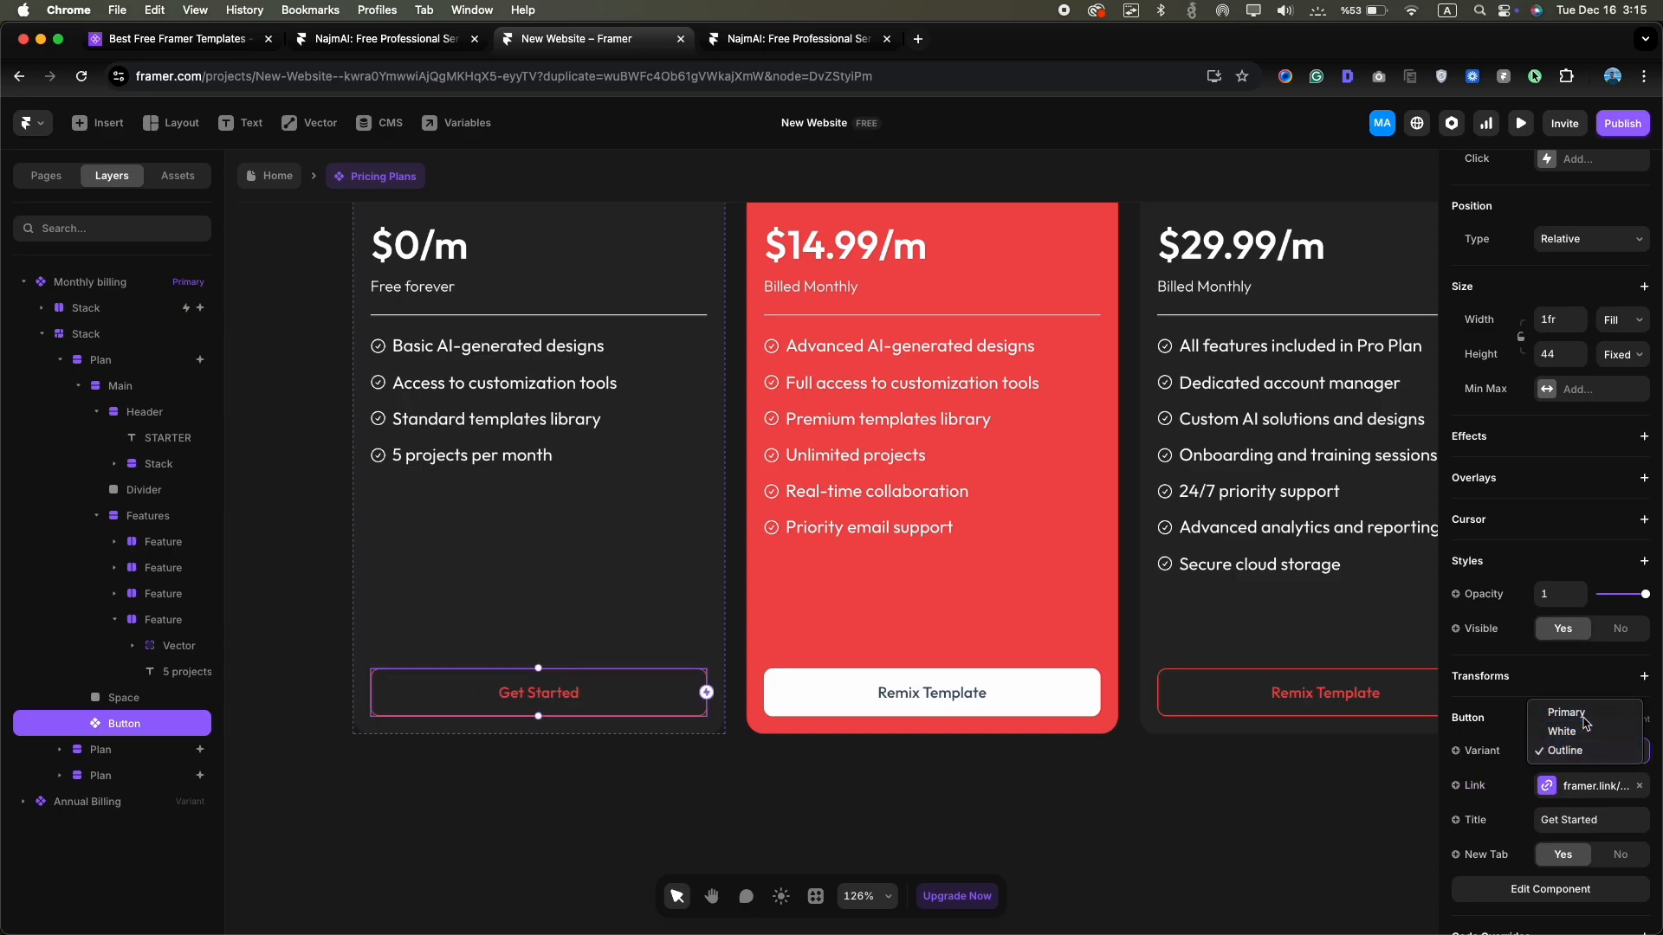
pyautogui.click(1577, 714)
pyautogui.click(1578, 753)
pyautogui.click(1563, 769)
pyautogui.click(1578, 750)
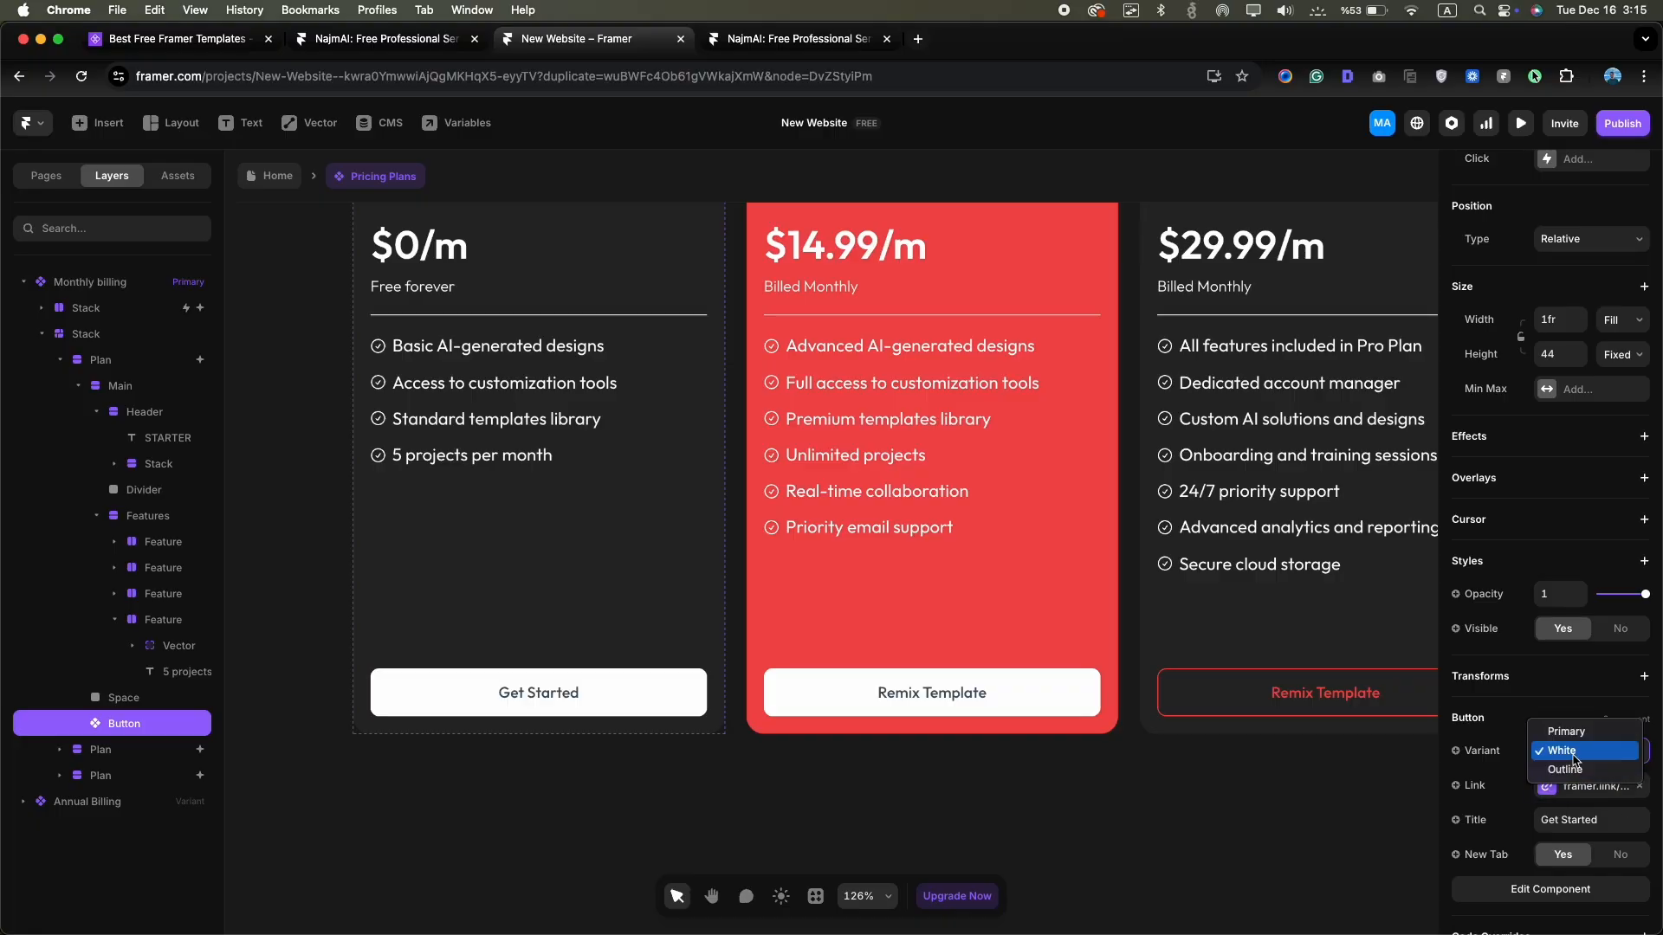
pyautogui.click(1574, 772)
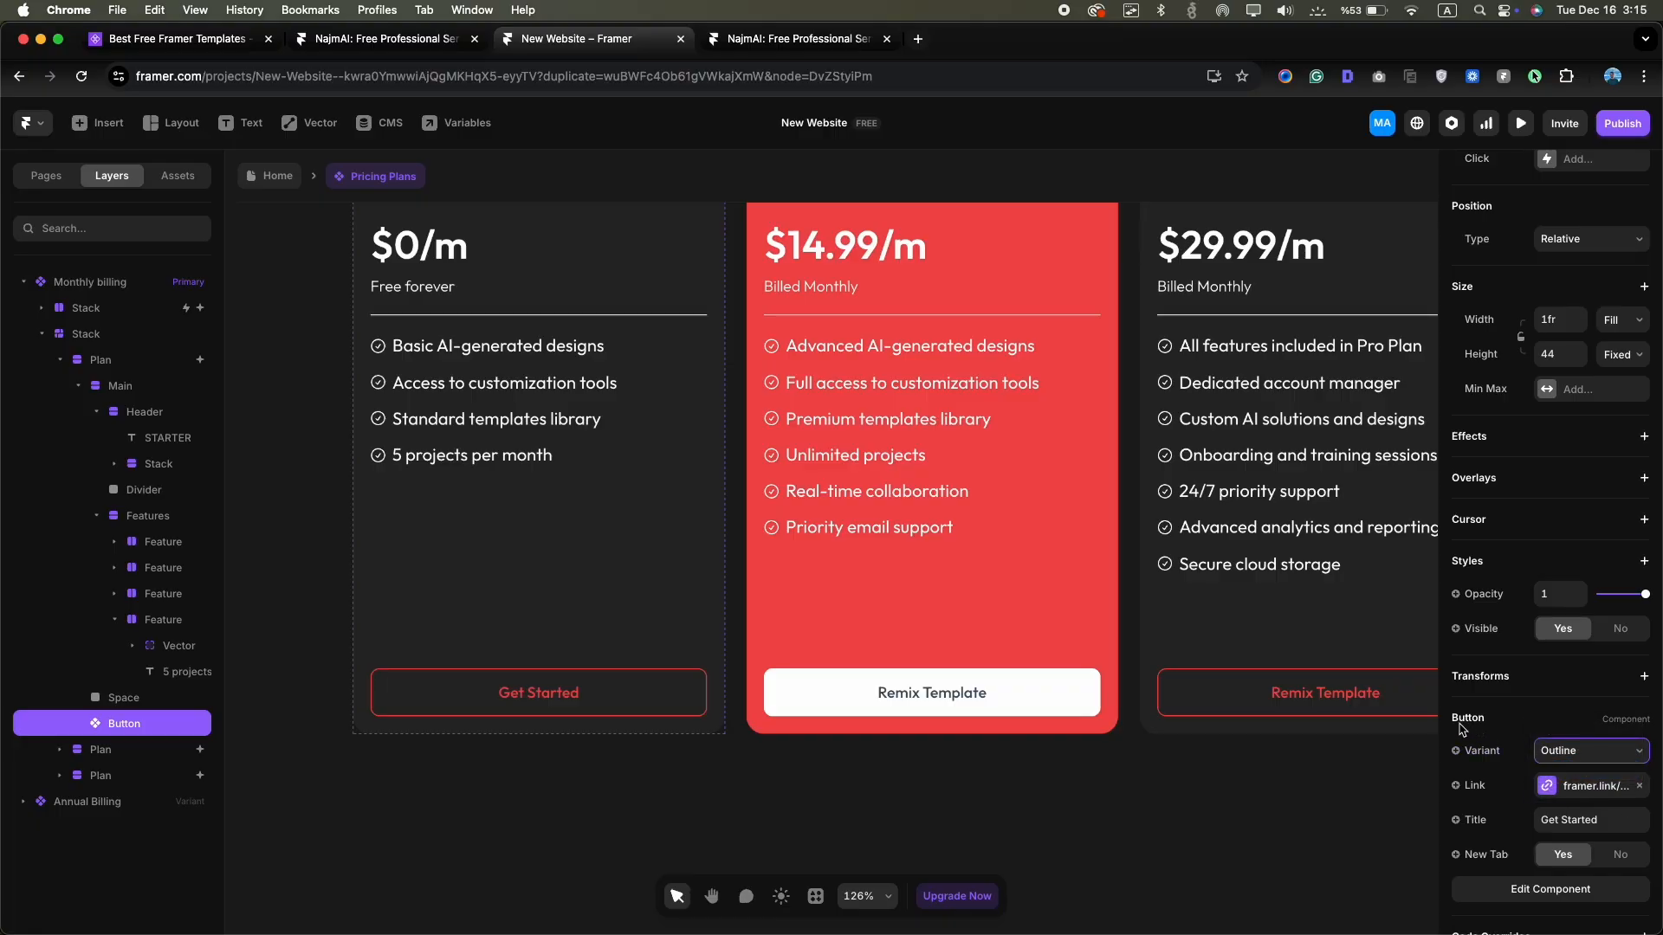
# Set the Basic plan's price in the Annual Billing variant to $9.93/m
pyautogui.scroll(1, 790, 612)
pyautogui.scroll(-4, 795, 617)
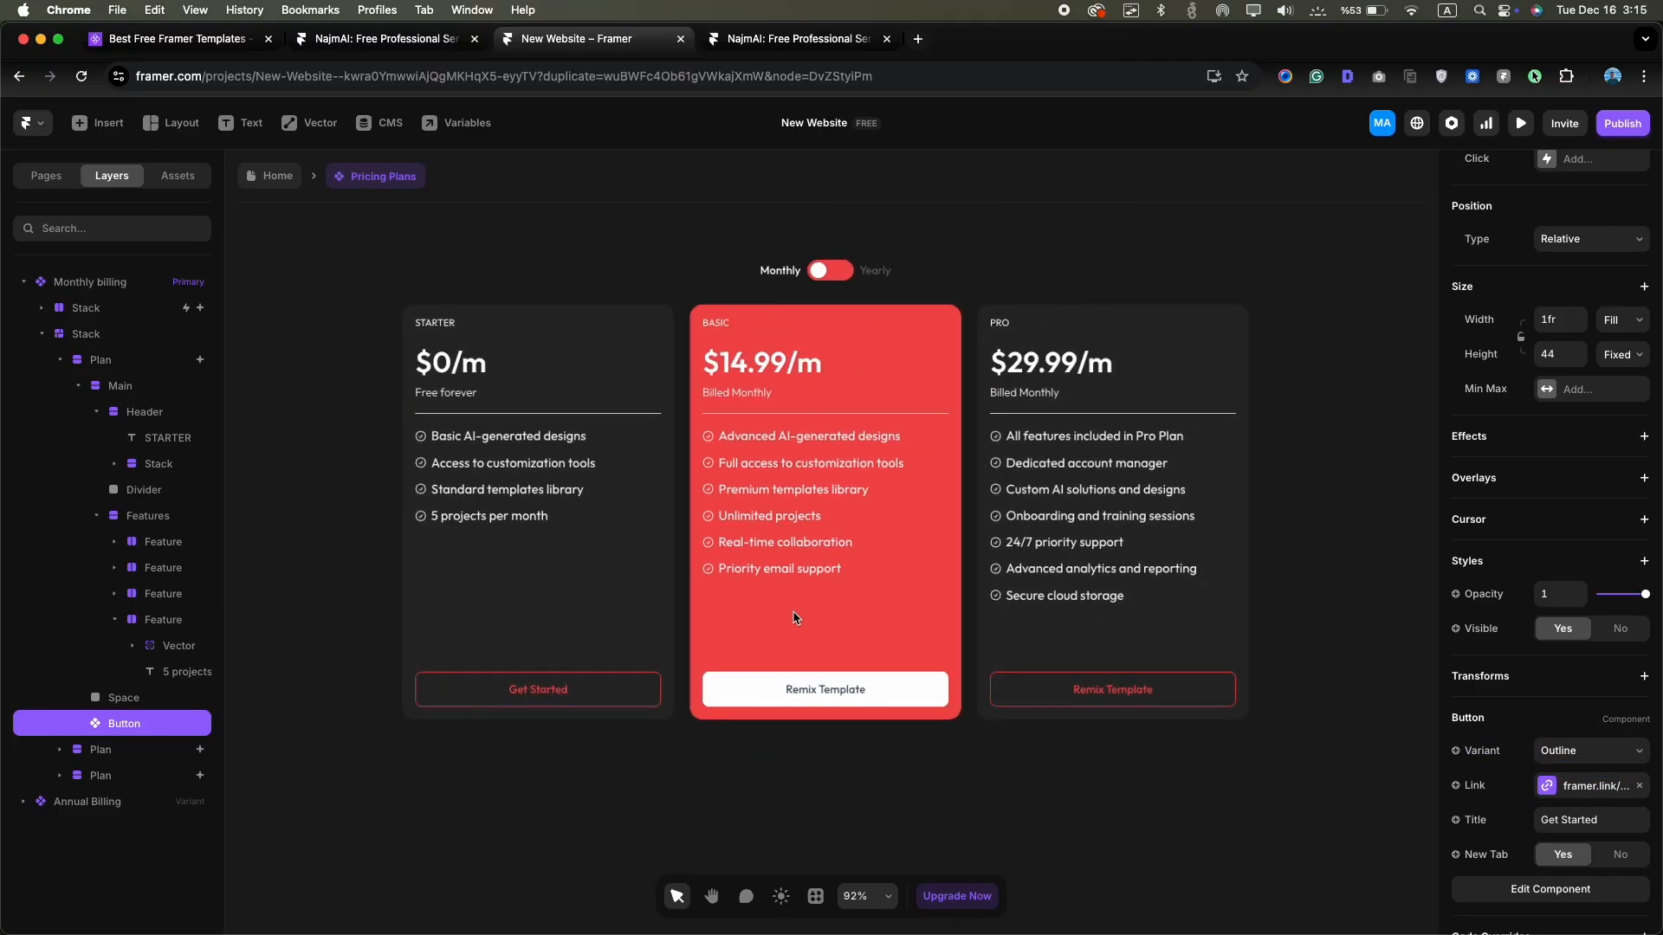
pyautogui.hscroll(10, 792, 618)
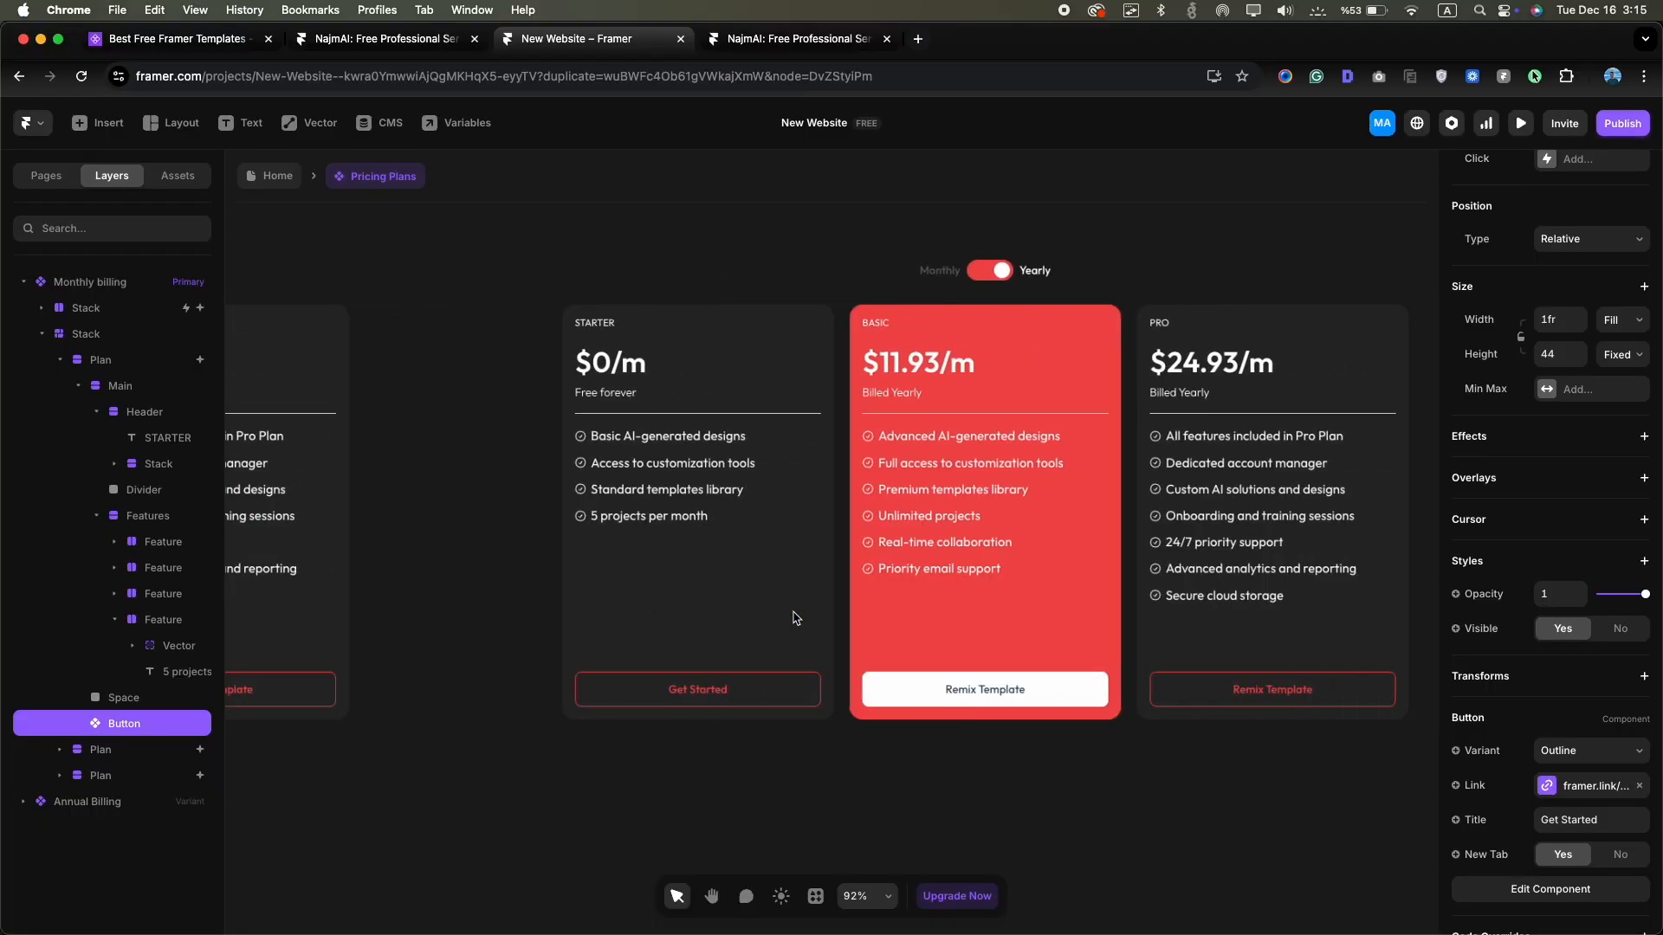
pyautogui.scroll(1, 957, 637)
pyautogui.hscroll(2, 957, 637)
pyautogui.scroll(1, 957, 636)
pyautogui.click(855, 405)
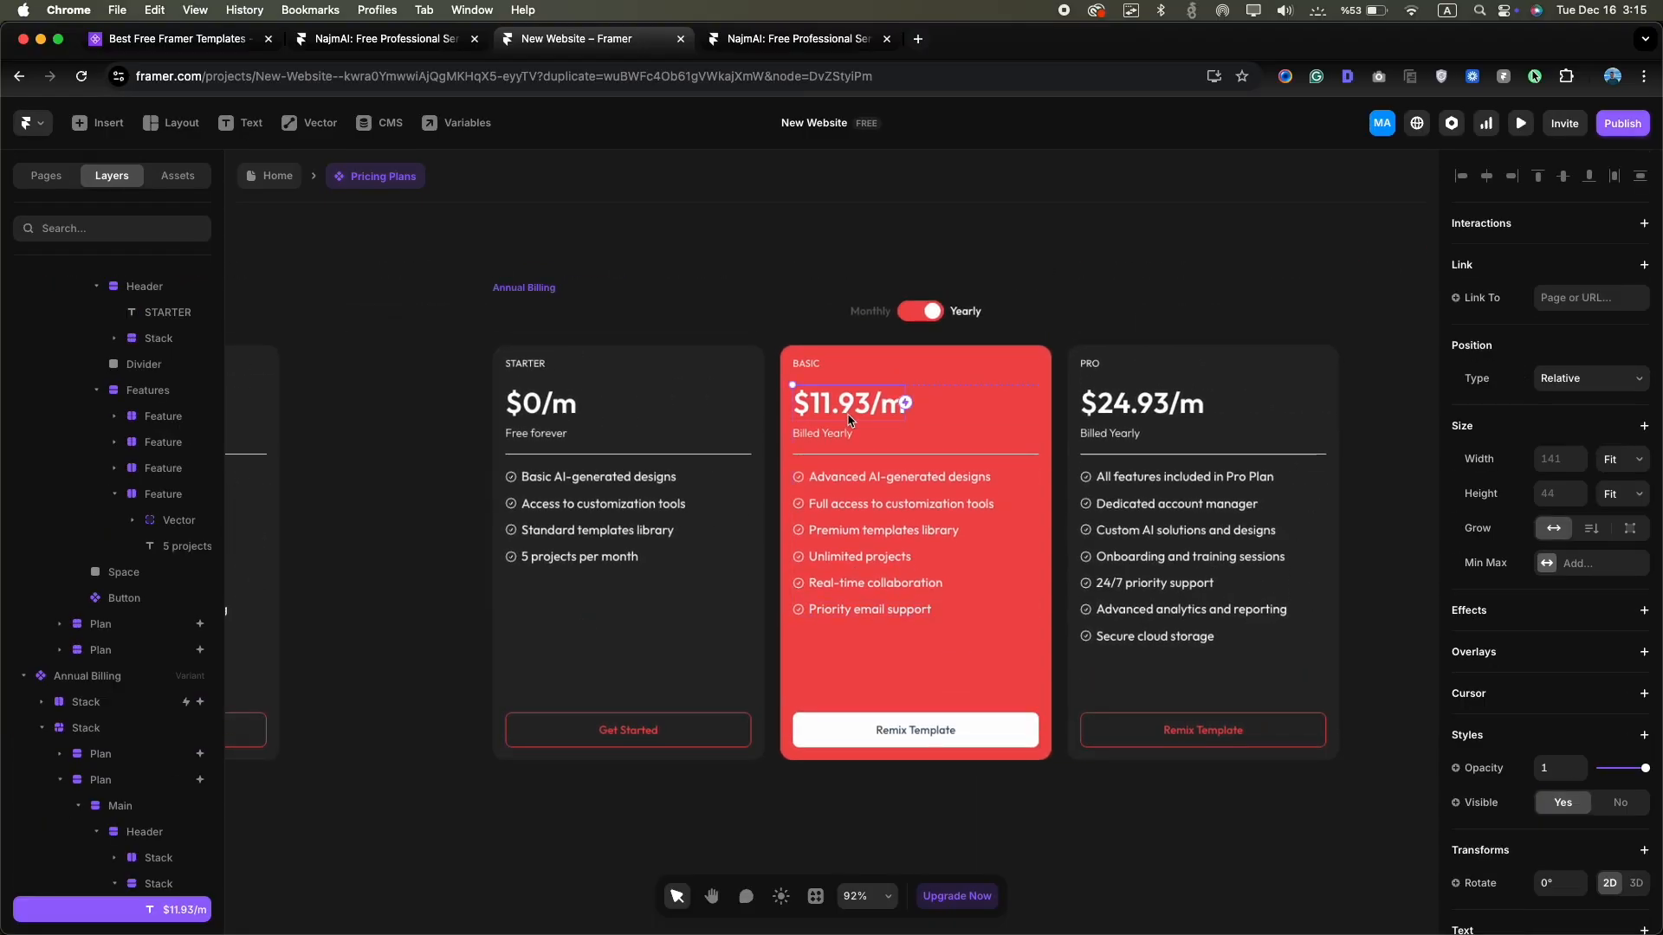
pyautogui.doubleClick(855, 405)
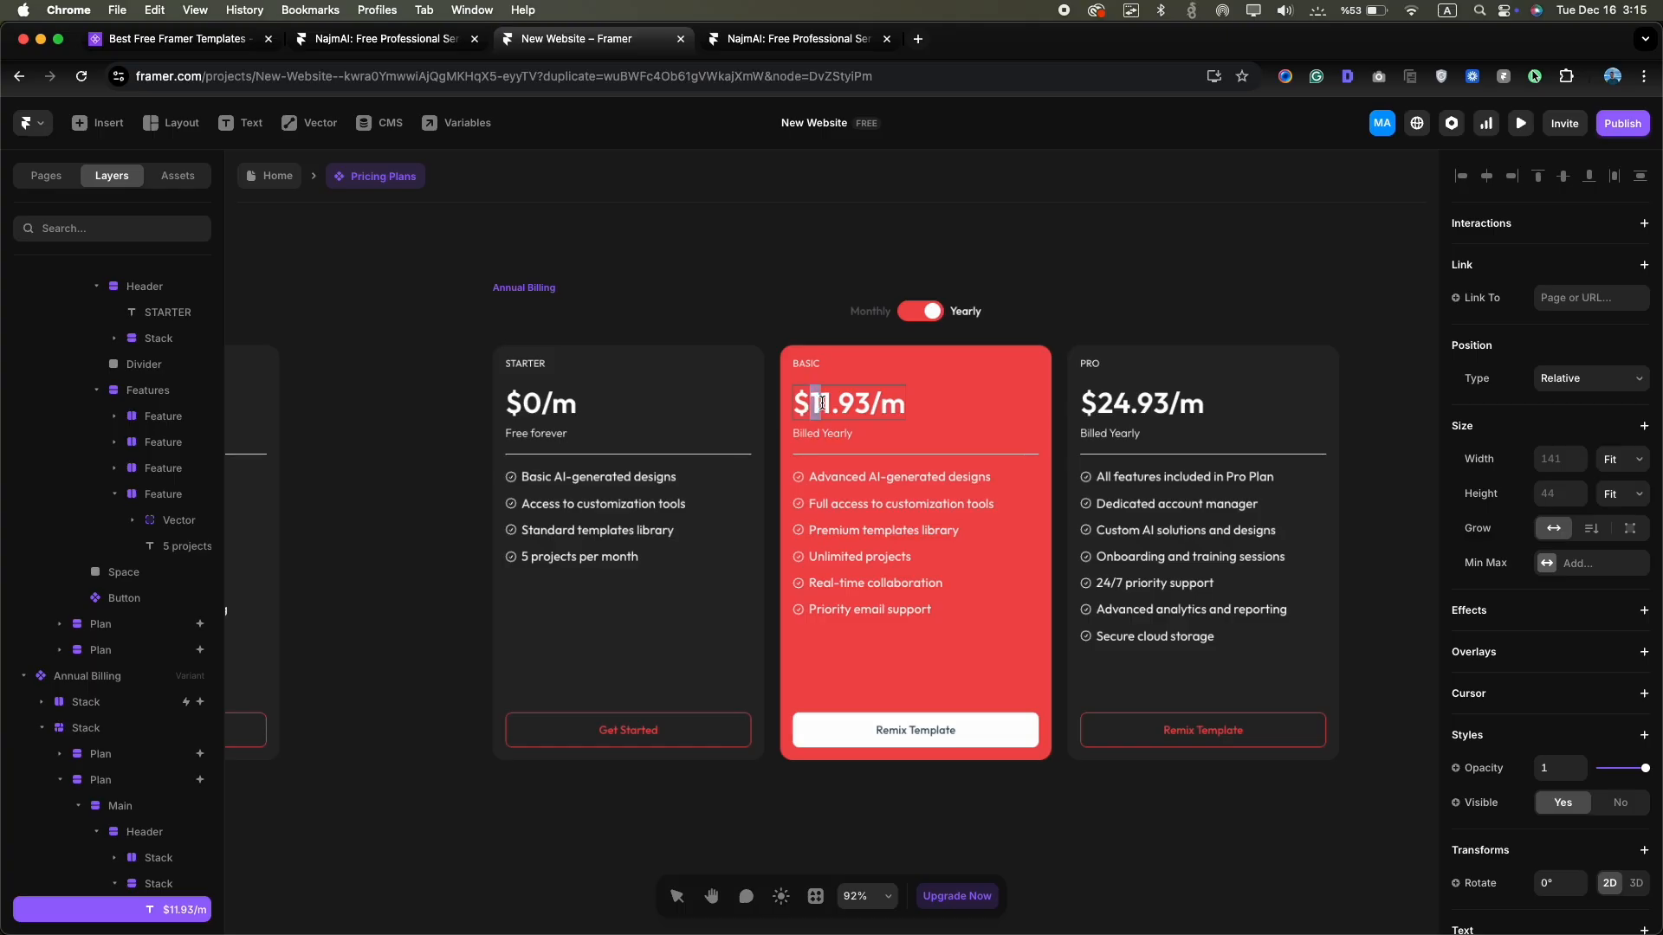
pyautogui.write('9')
# Set the Pro plan's price in the Annual Billing variant to $19.93/m
pyautogui.click(1126, 406)
pyautogui.doubleClick(1130, 405)
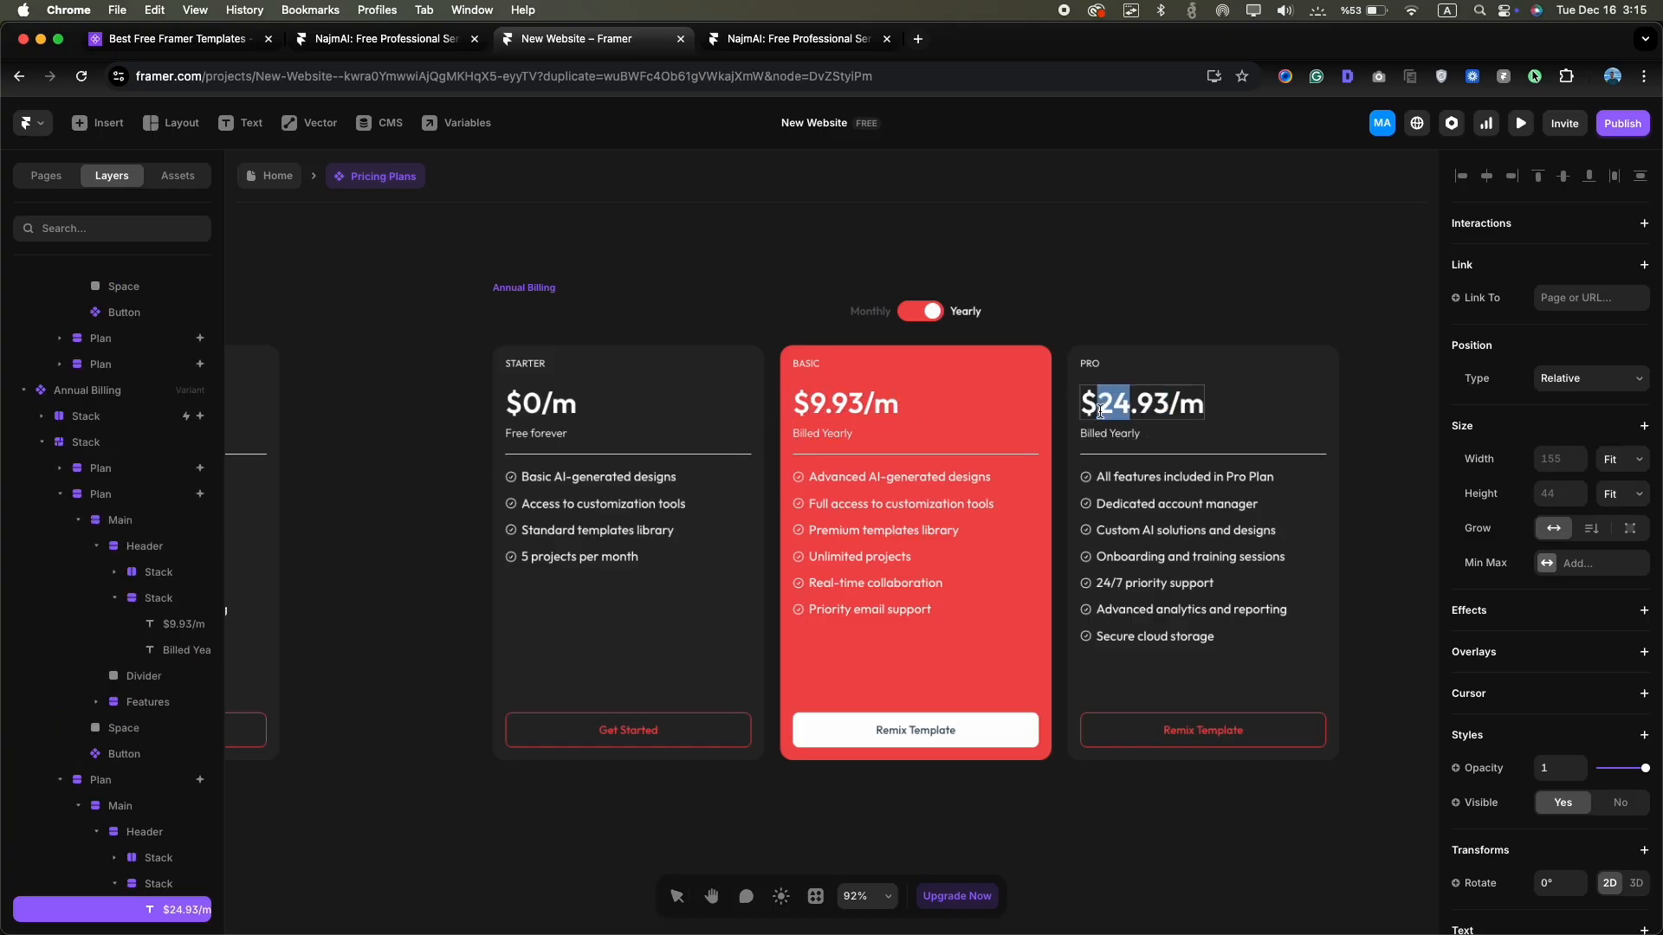
pyautogui.write('19')
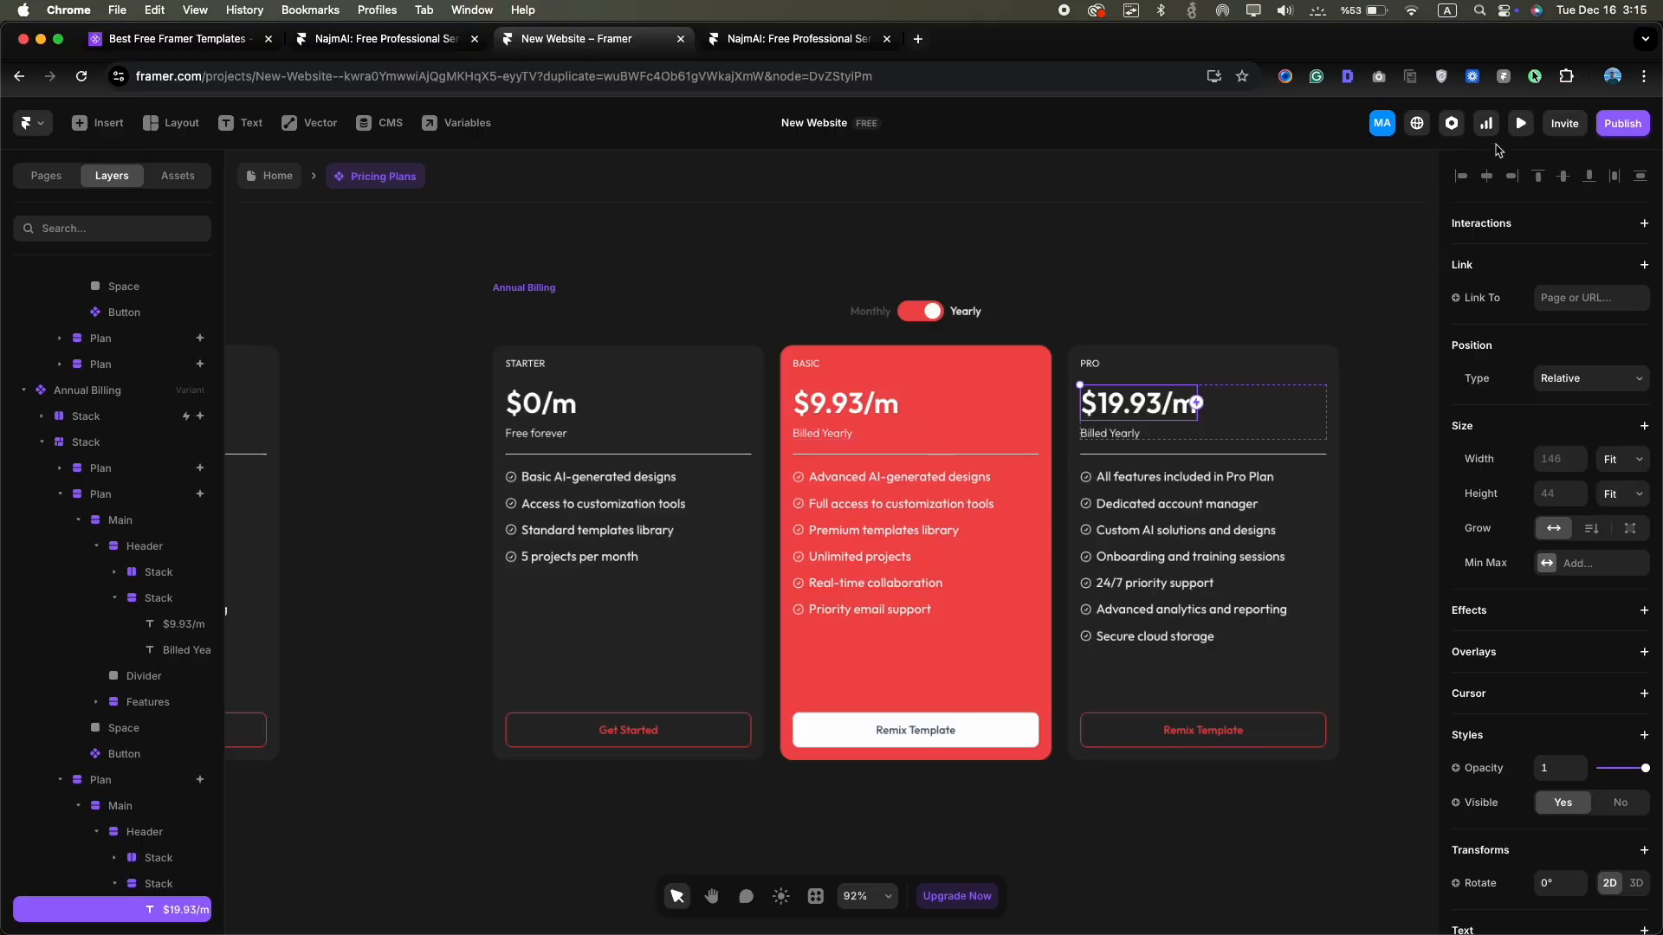
# Preview the Pricing Plans component, switch between monthly and yearly billing, and return to the Home page
pyautogui.click(1520, 128)
pyautogui.click(852, 309)
pyautogui.click(844, 312)
pyautogui.press('Escape')
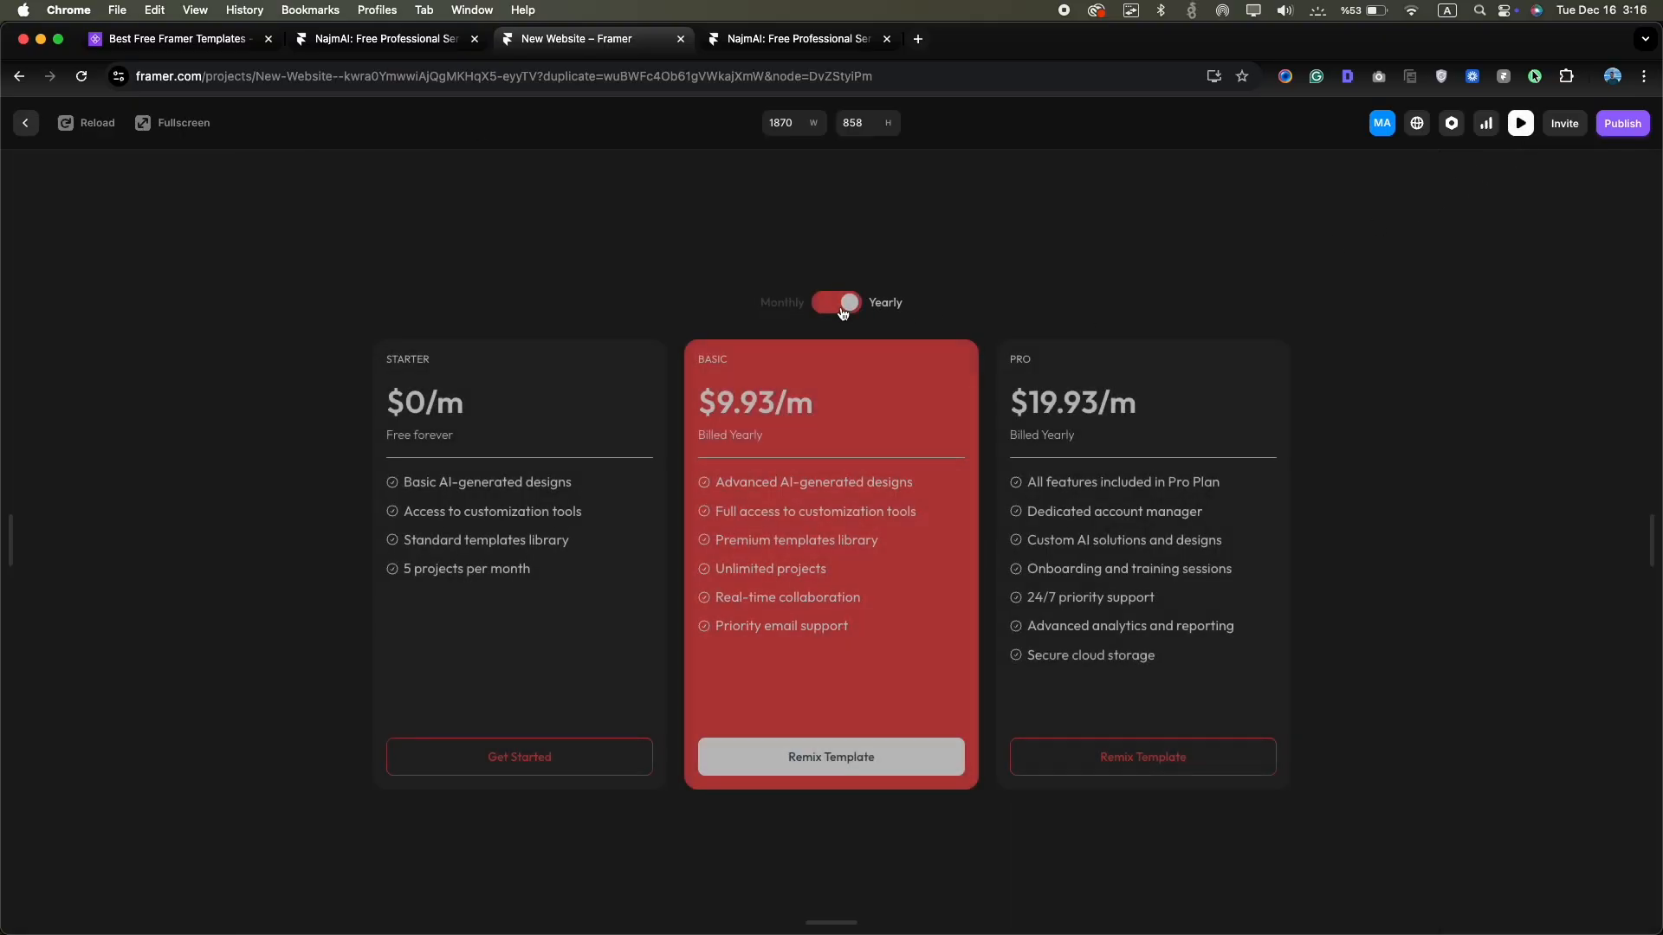
pyautogui.click(844, 312)
pyautogui.click(844, 312)
pyautogui.click(844, 312)
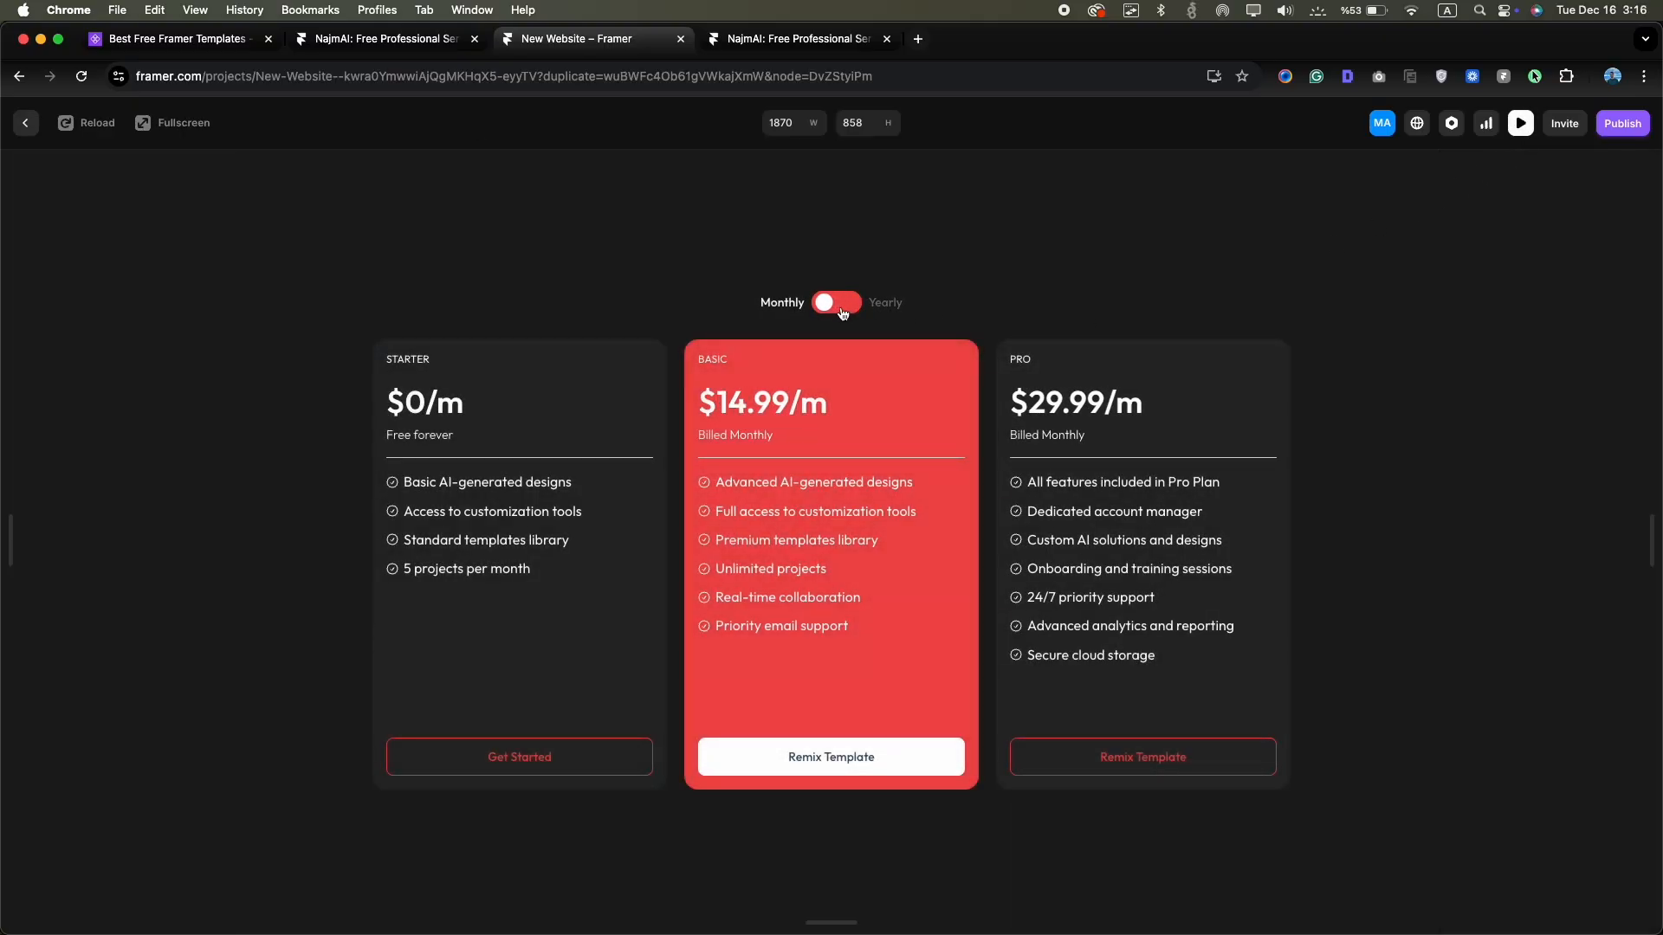
pyautogui.click(844, 312)
pyautogui.press('Escape')
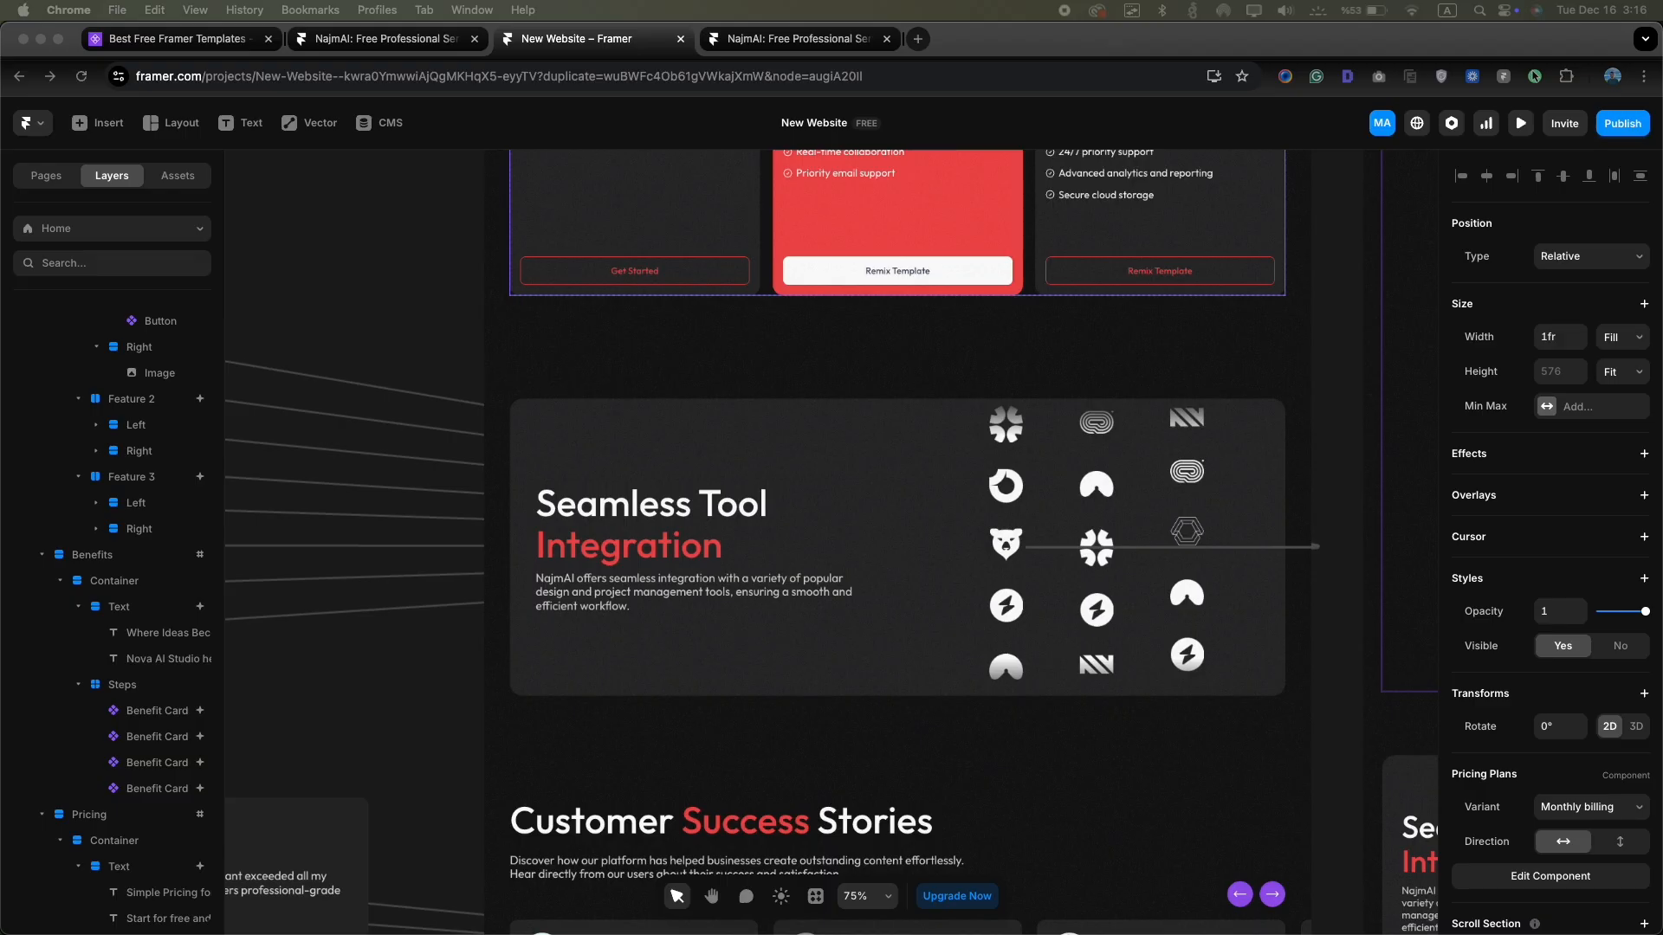
# Replace the Integration section heading with "Connect with Your Favorite Tools"
pyautogui.click(683, 511)
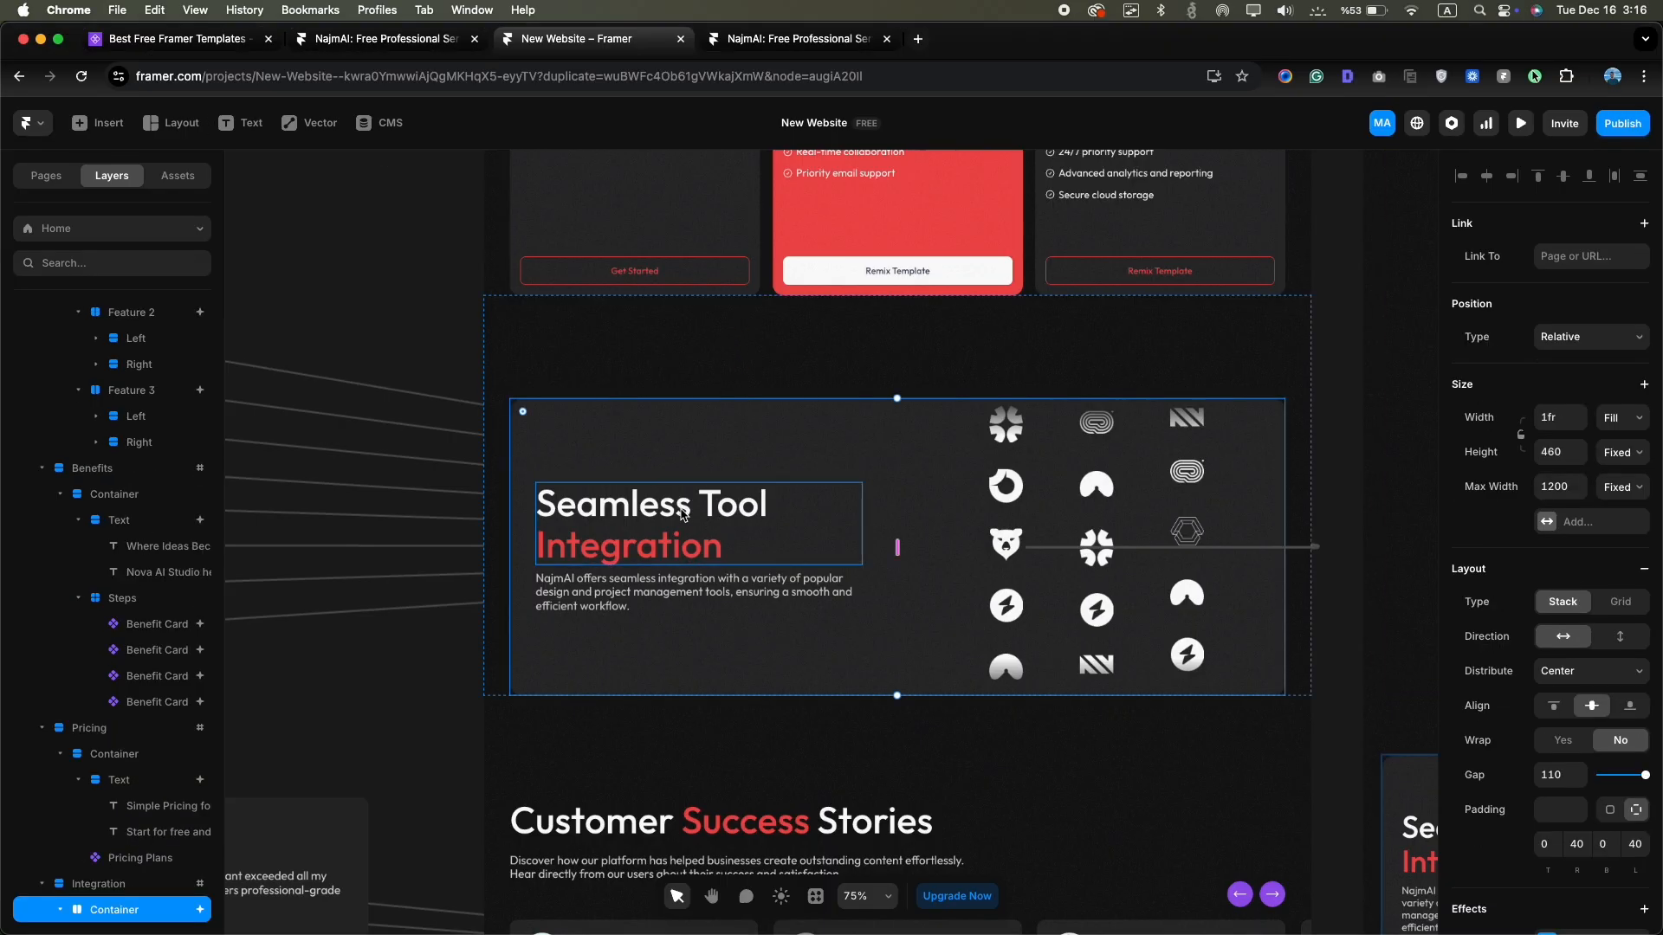
pyautogui.doubleClick(682, 509)
pyautogui.write('Connect with Your Favorite Tools')
# Apply the Red style to "Favorite" and replace the Integration description with the Nova AI Studio text about popular design, productivity, and project management tools
pyautogui.doubleClick(633, 548)
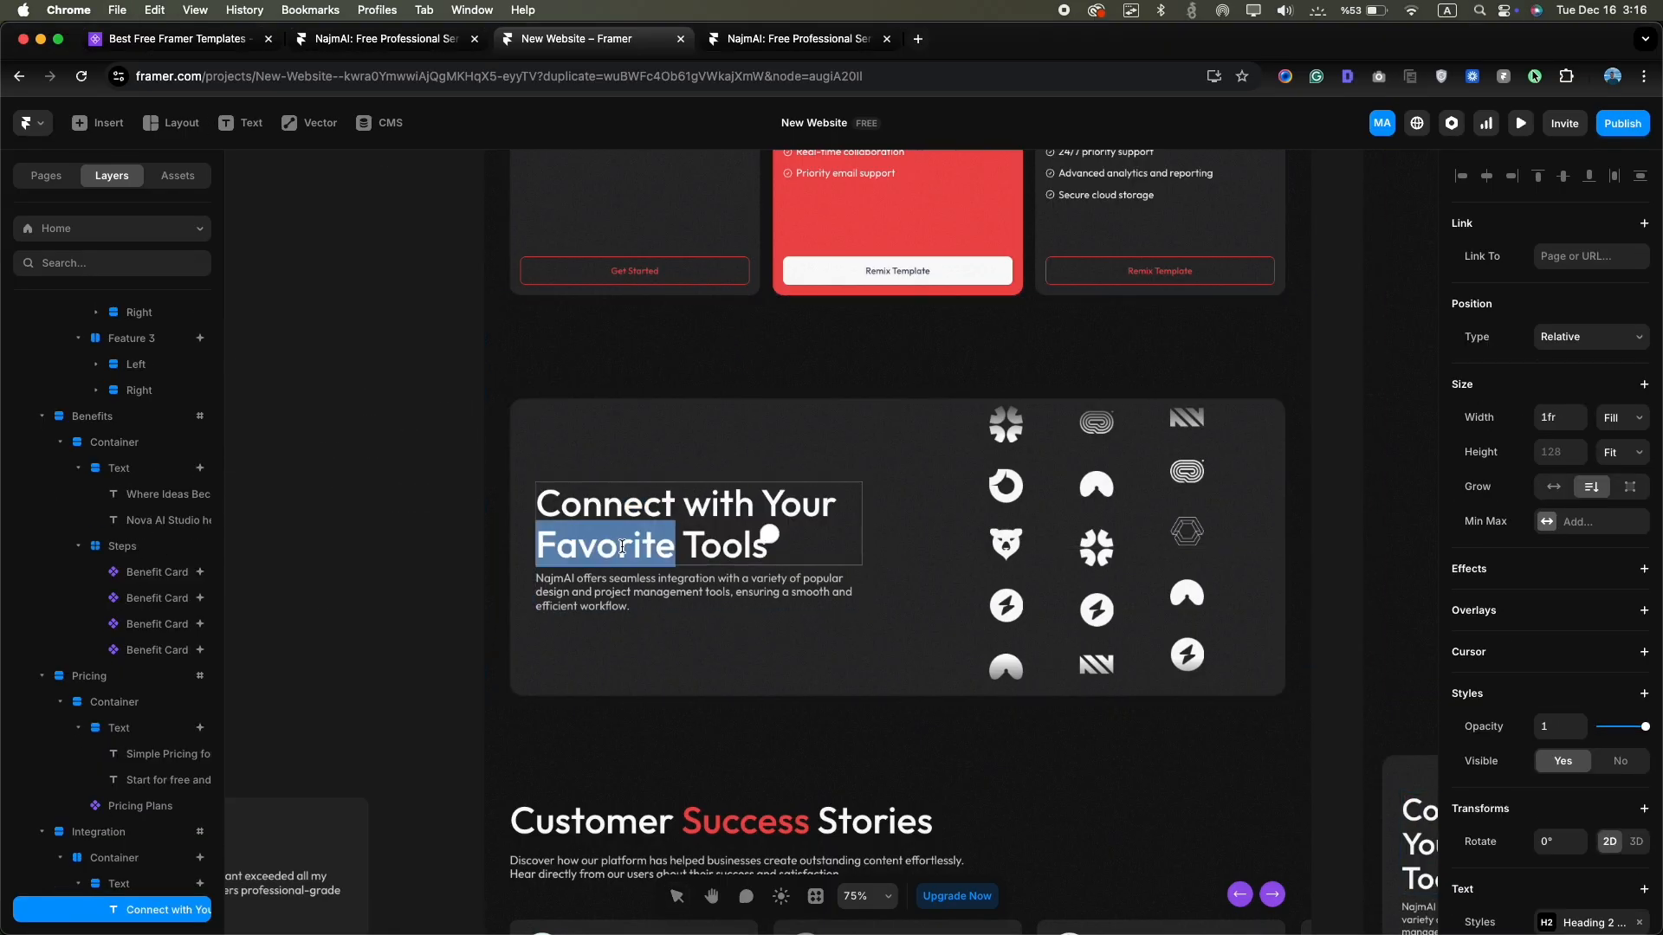
pyautogui.scroll(-3, 1612, 738)
pyautogui.click(1577, 700)
pyautogui.click(1263, 779)
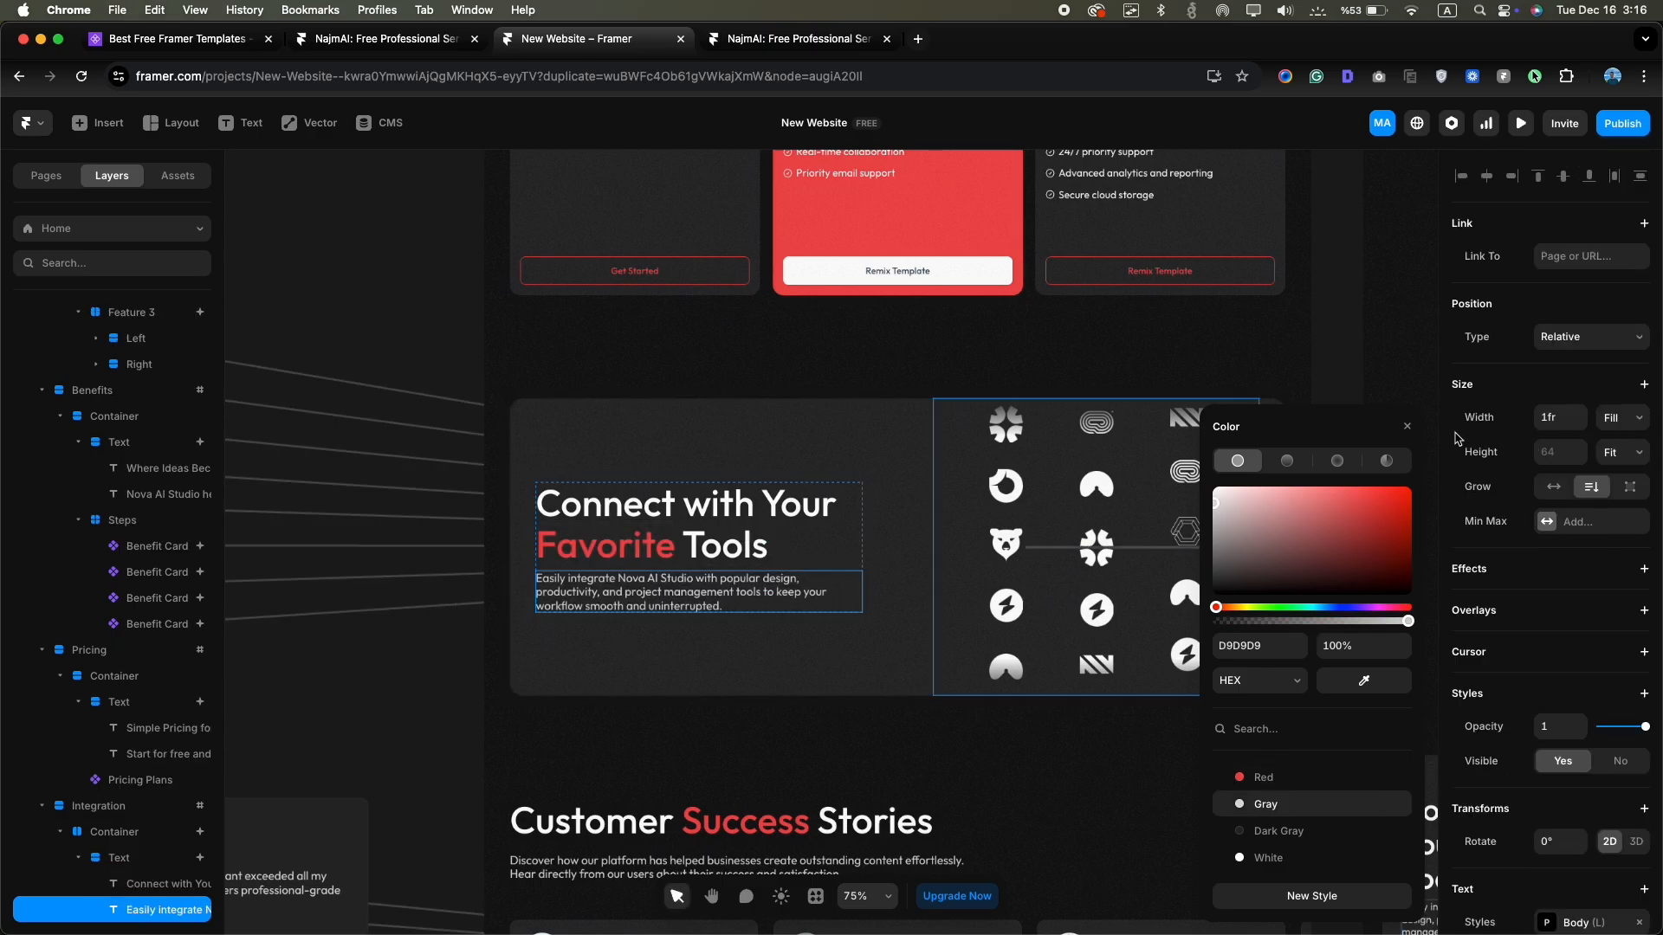
# Replace the lightning-bolt image of the Tool 4 icon feeding the Integration tickers with the wavy white logo image
pyautogui.click(1078, 506)
pyautogui.click(1079, 507)
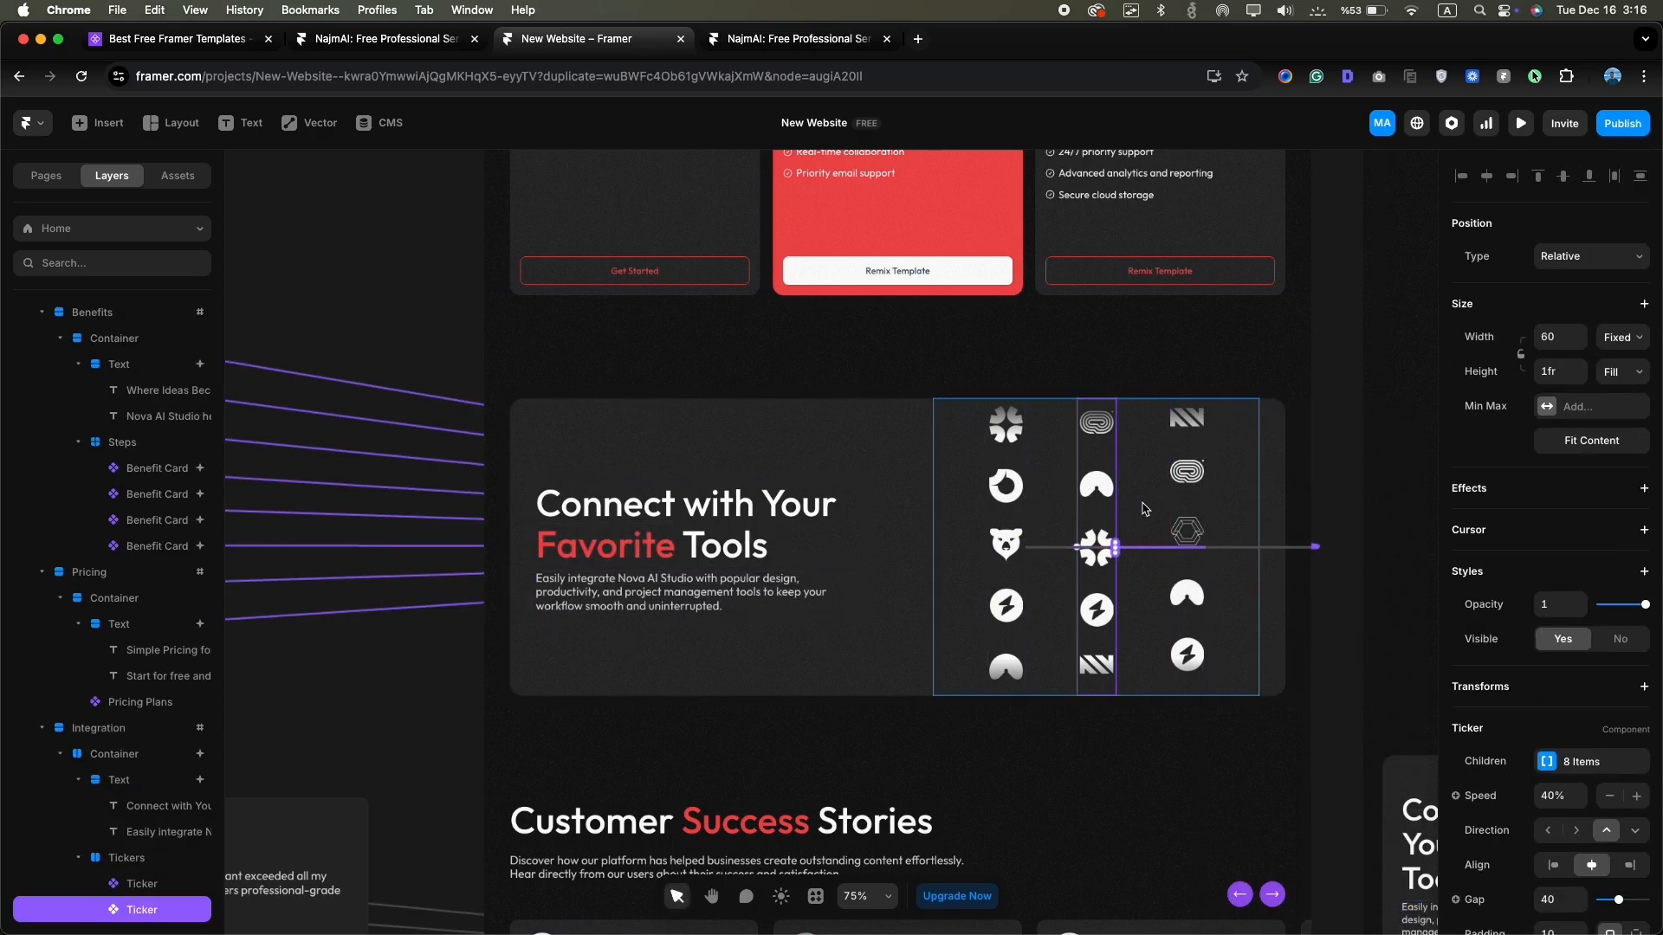
pyautogui.click(1004, 530)
pyautogui.hscroll(-5, 1004, 530)
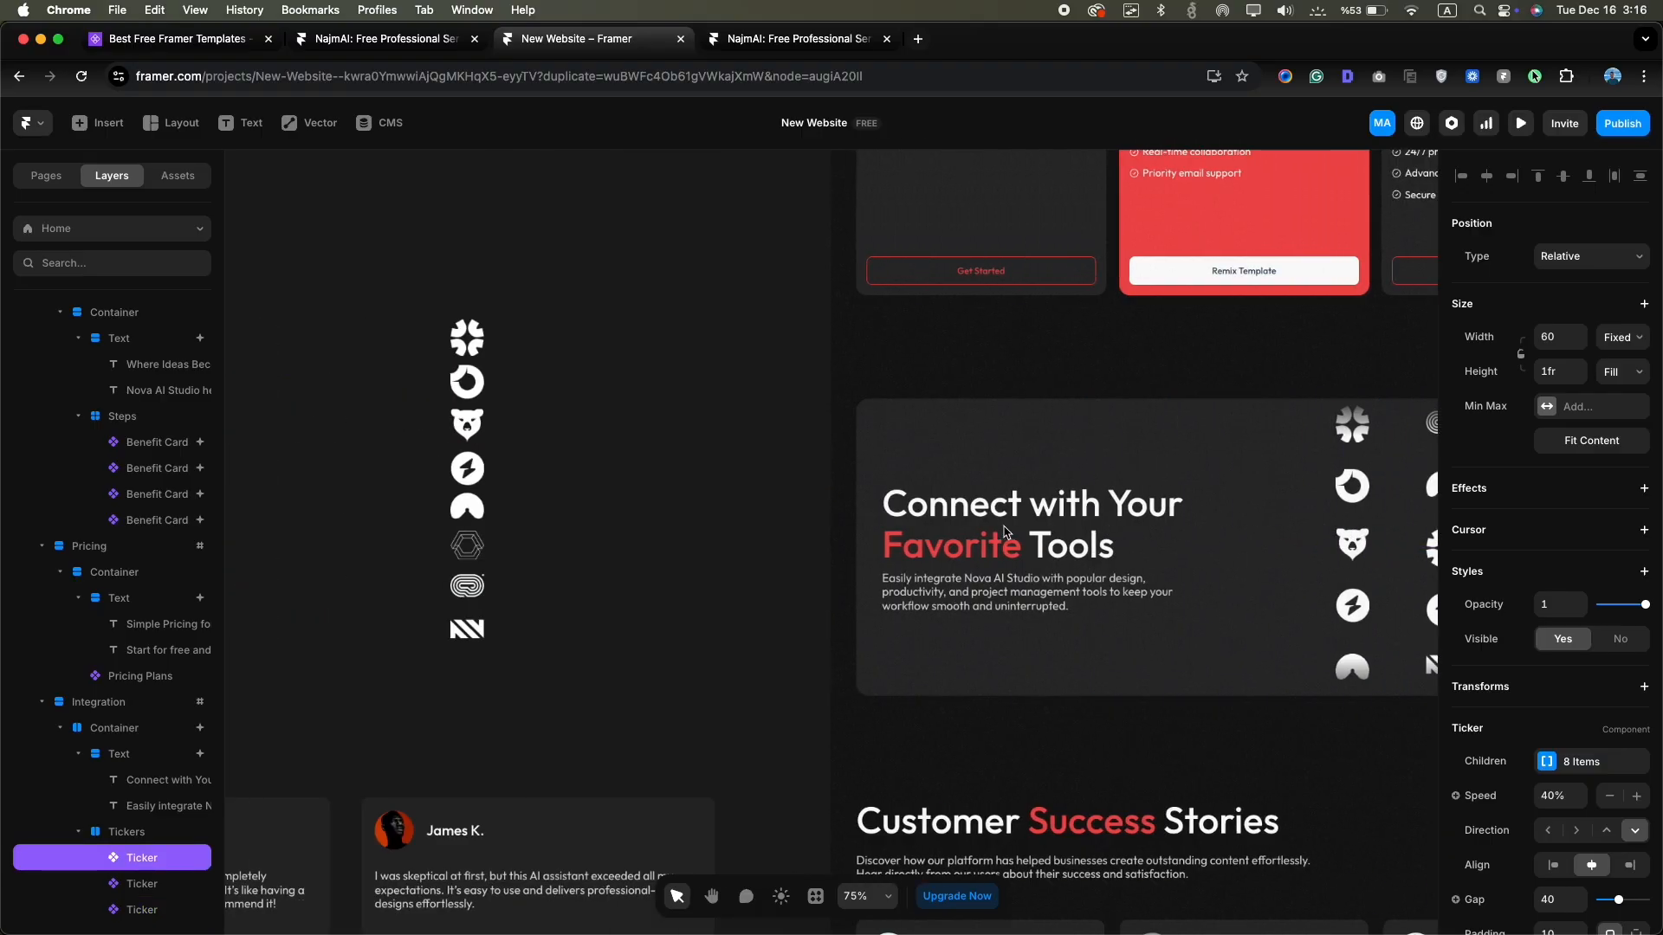
pyautogui.moveTo(631, 260); pyautogui.dragTo(450, 709)
pyautogui.doubleClick(536, 468)
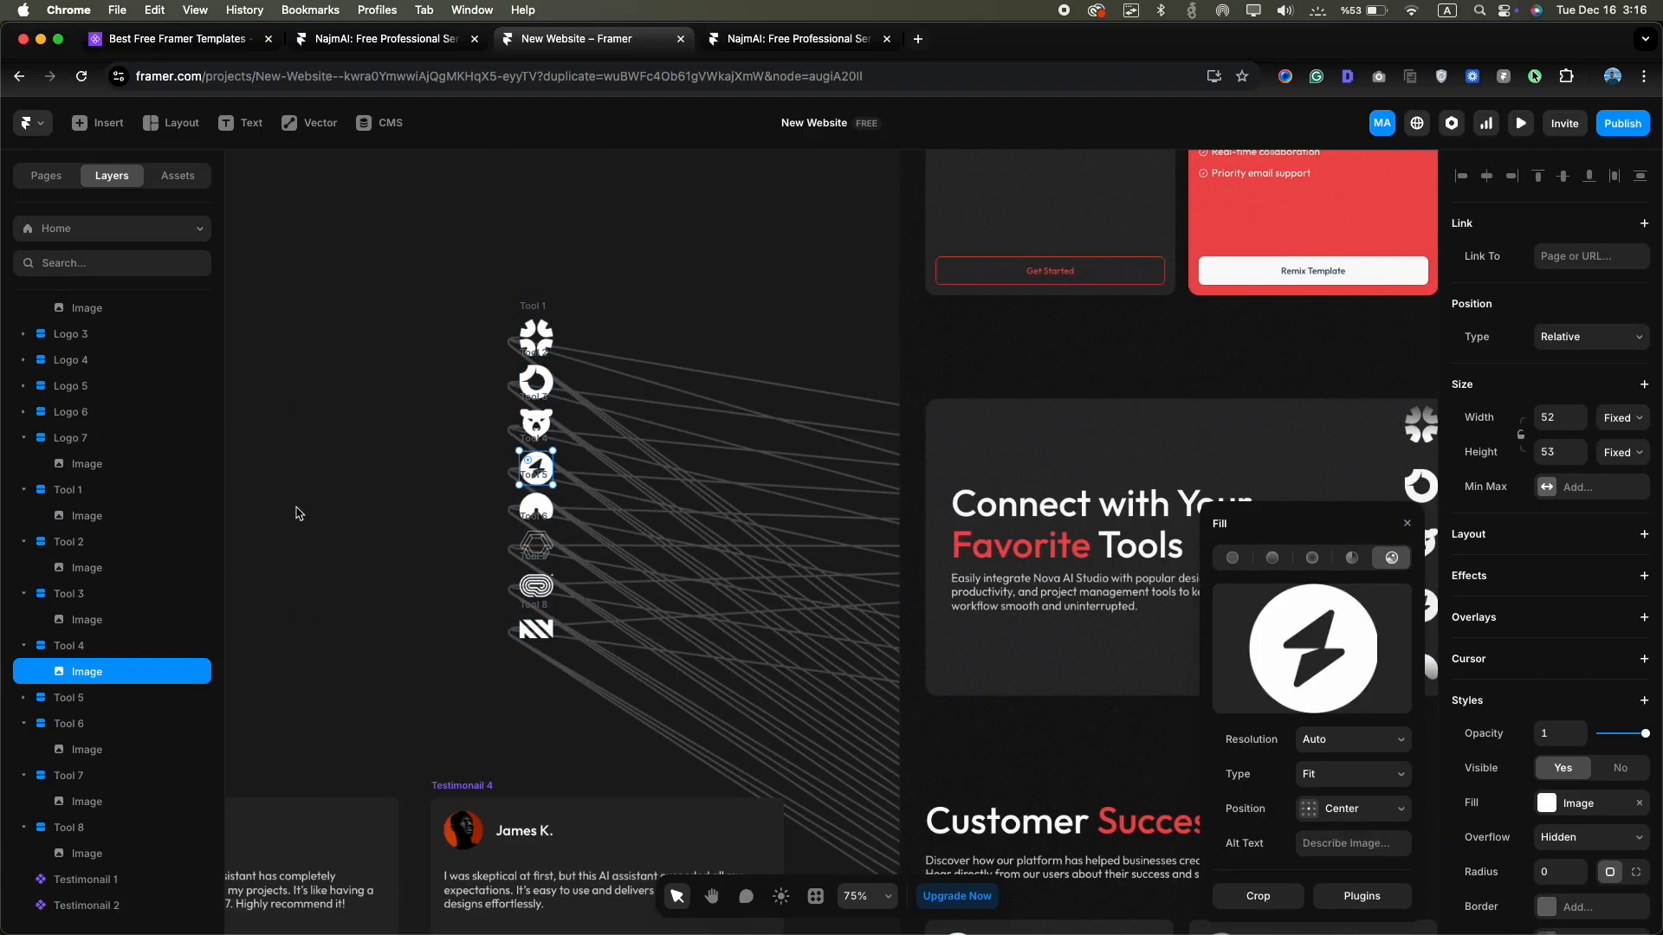
pyautogui.moveTo(318, 333); pyautogui.dragTo(1309, 651)
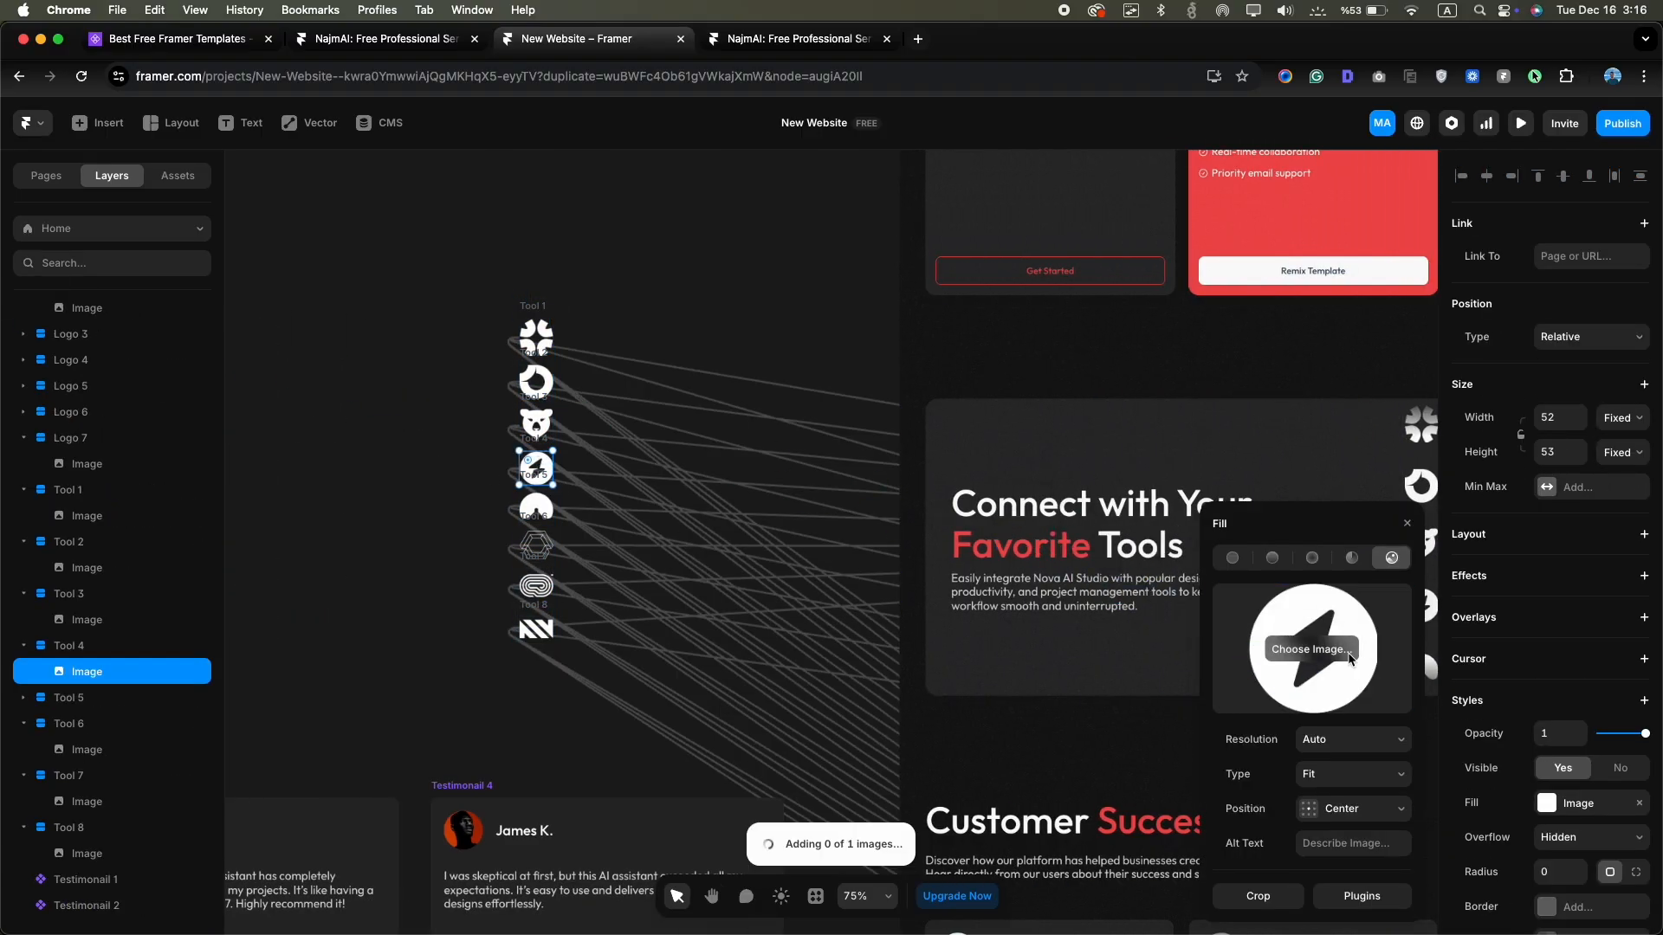
# Duplicate the Tool 8 icon, place the copy directly below the original at Y 5895, and rename it Tool 9
pyautogui.hscroll(3, 1105, 624)
pyautogui.click(112, 827)
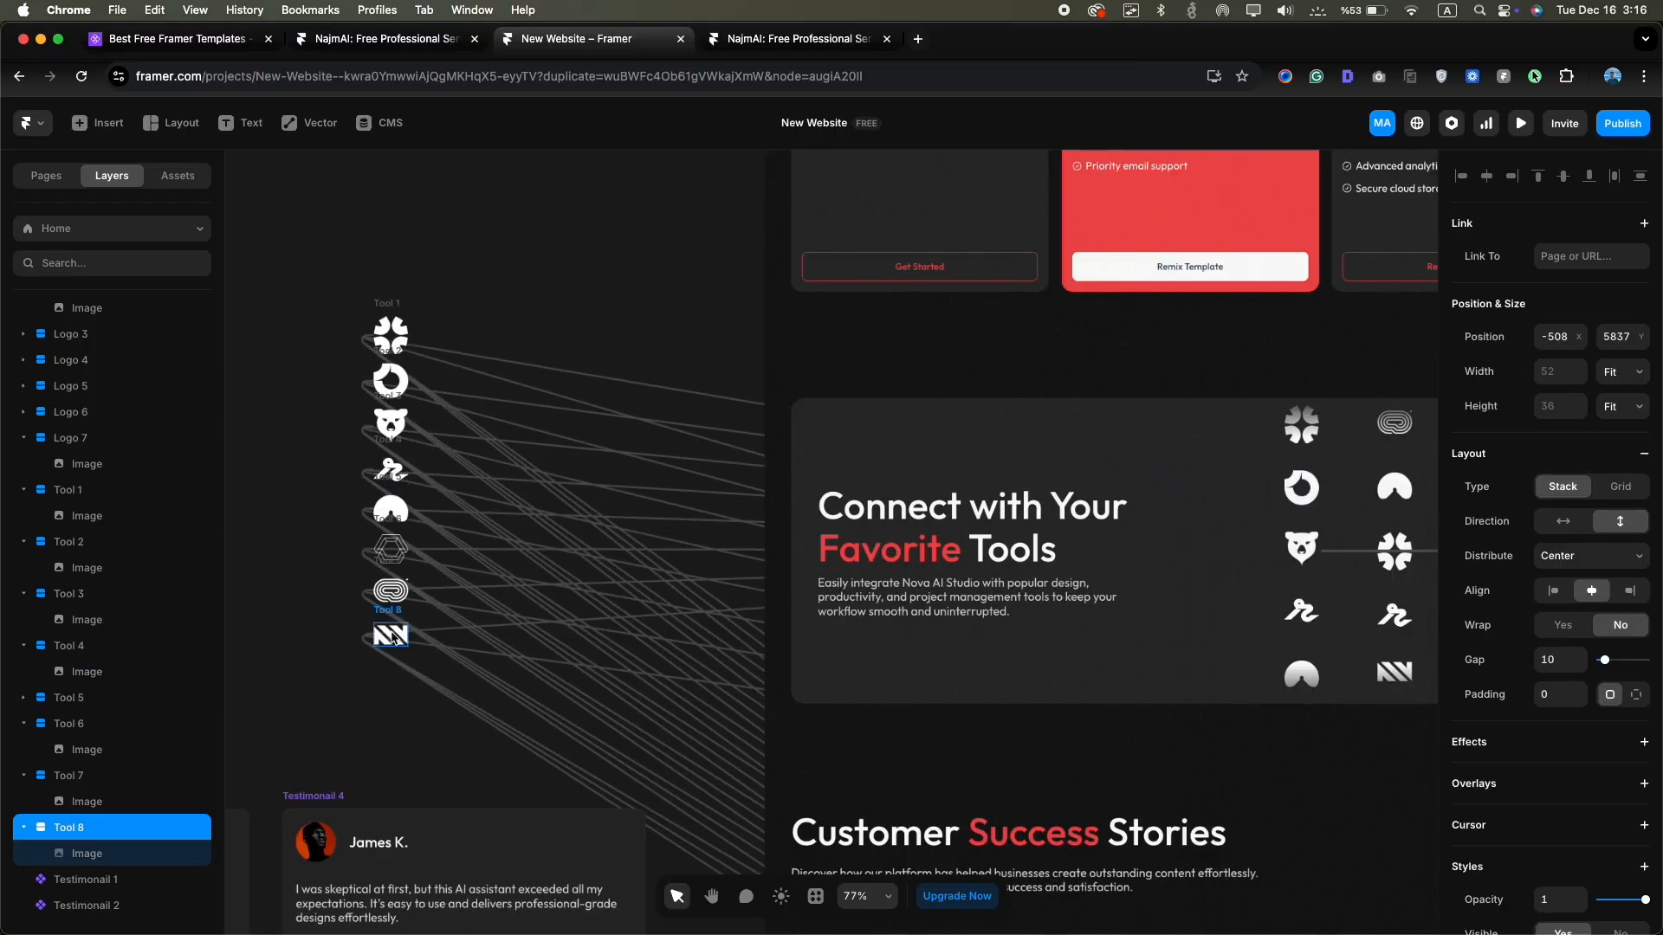
pyautogui.scroll(-1, 52, 814)
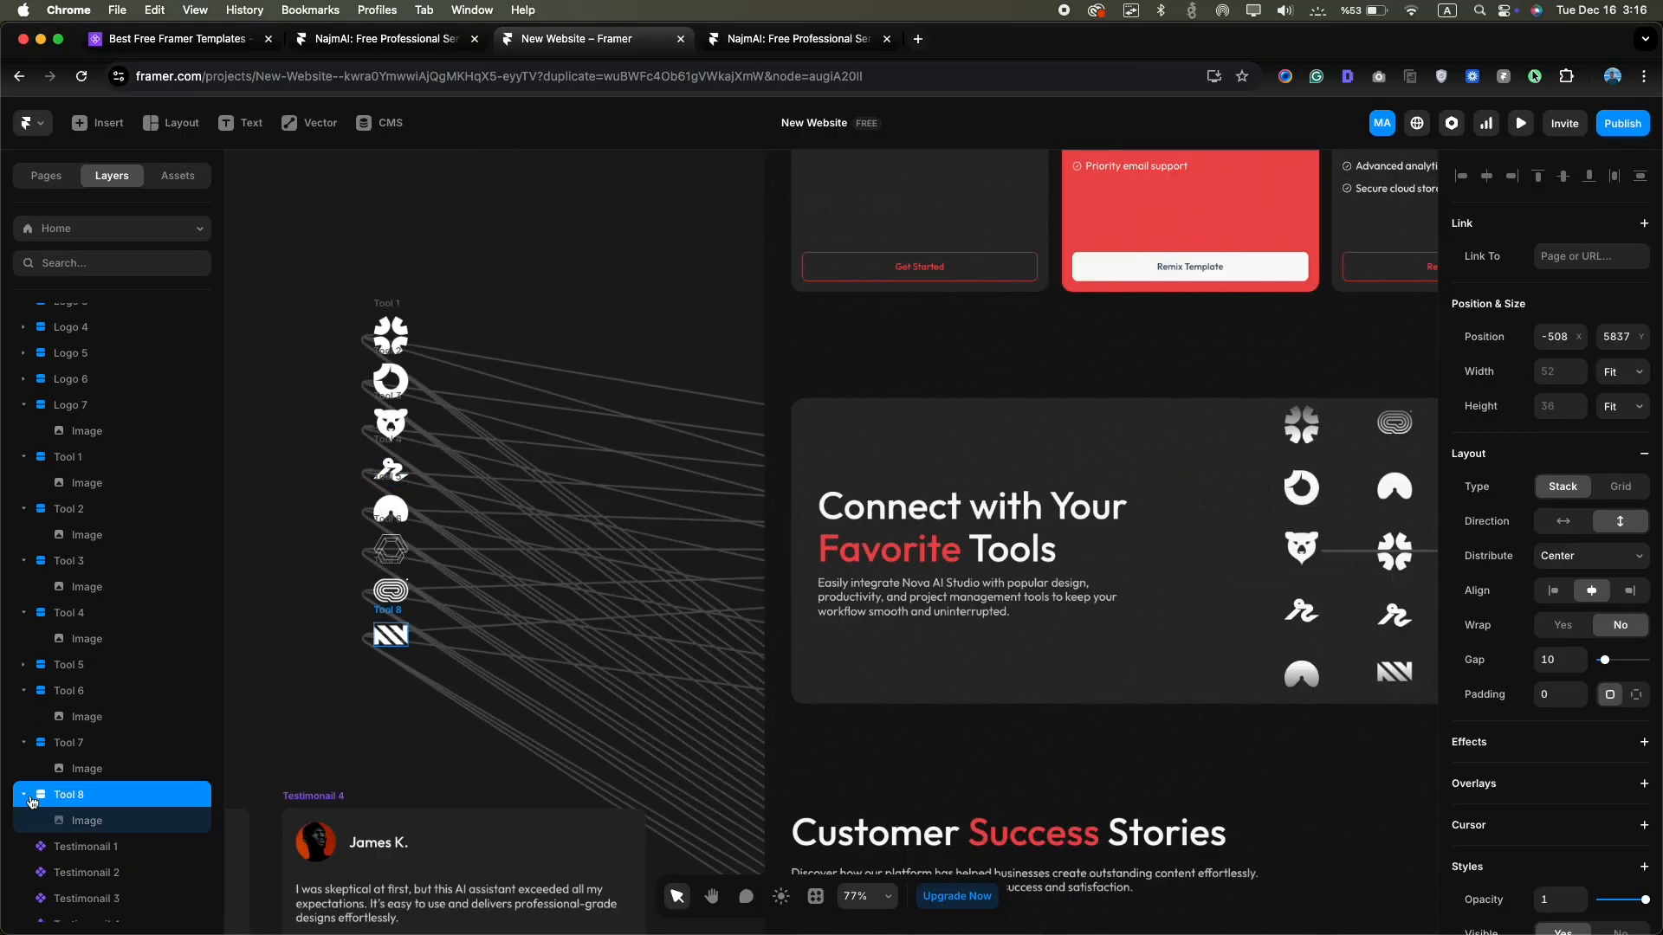
pyautogui.click(32, 801)
pyautogui.press('super+d')
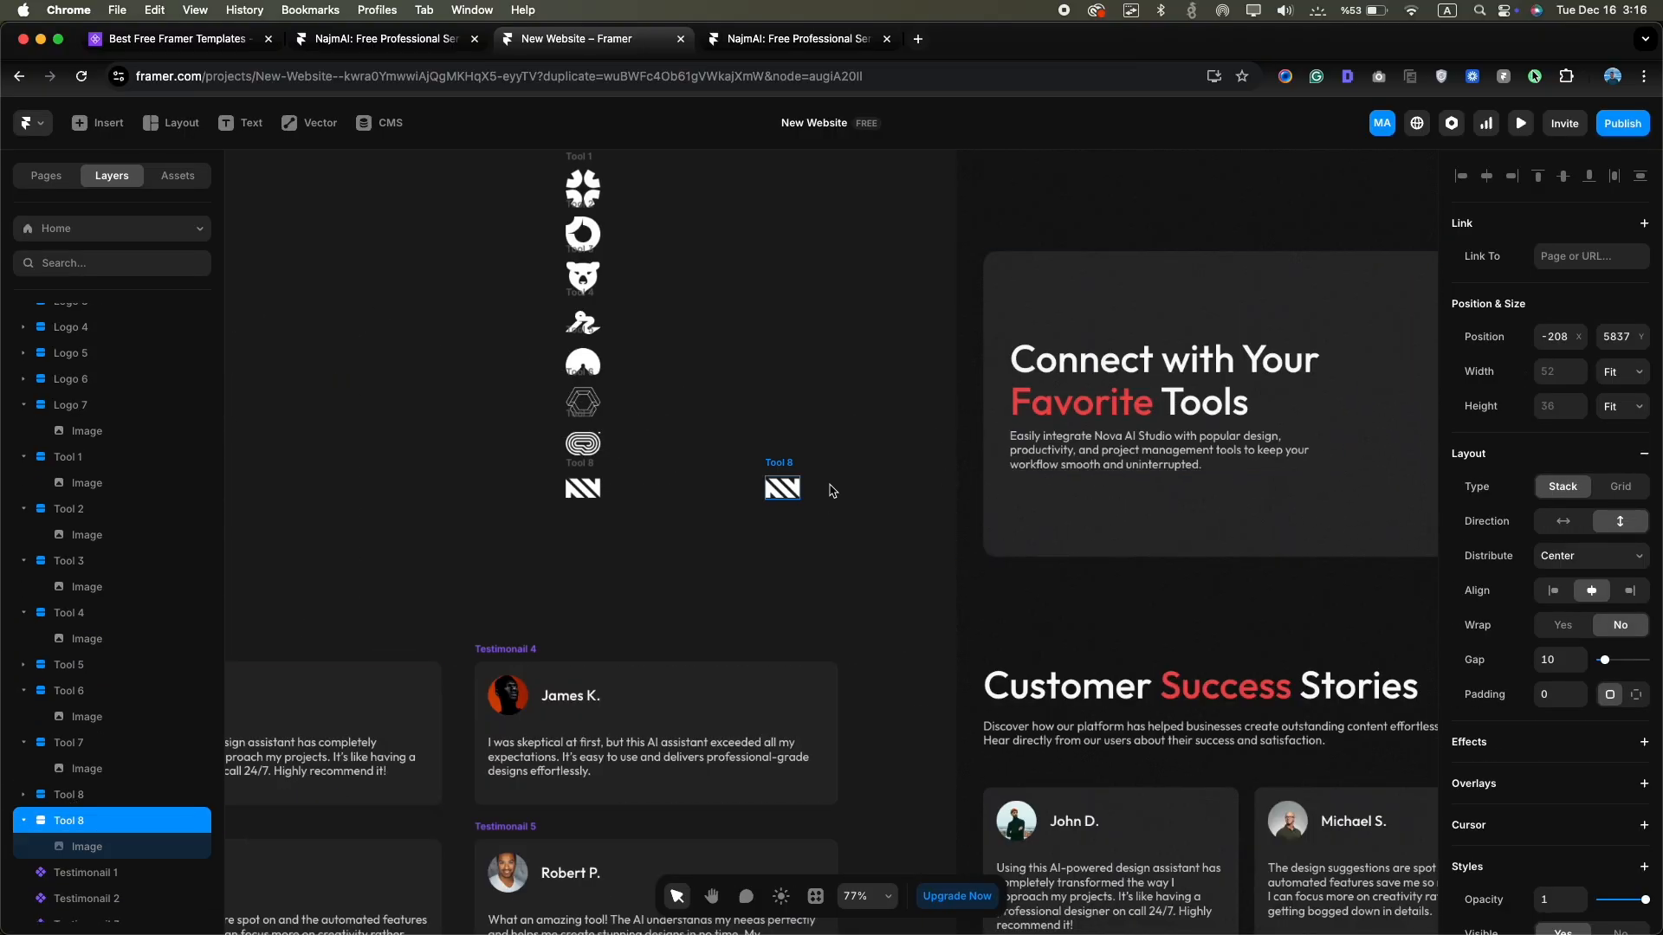
pyautogui.moveTo(782, 491); pyautogui.dragTo(583, 531)
pyautogui.doubleClick(87, 820)
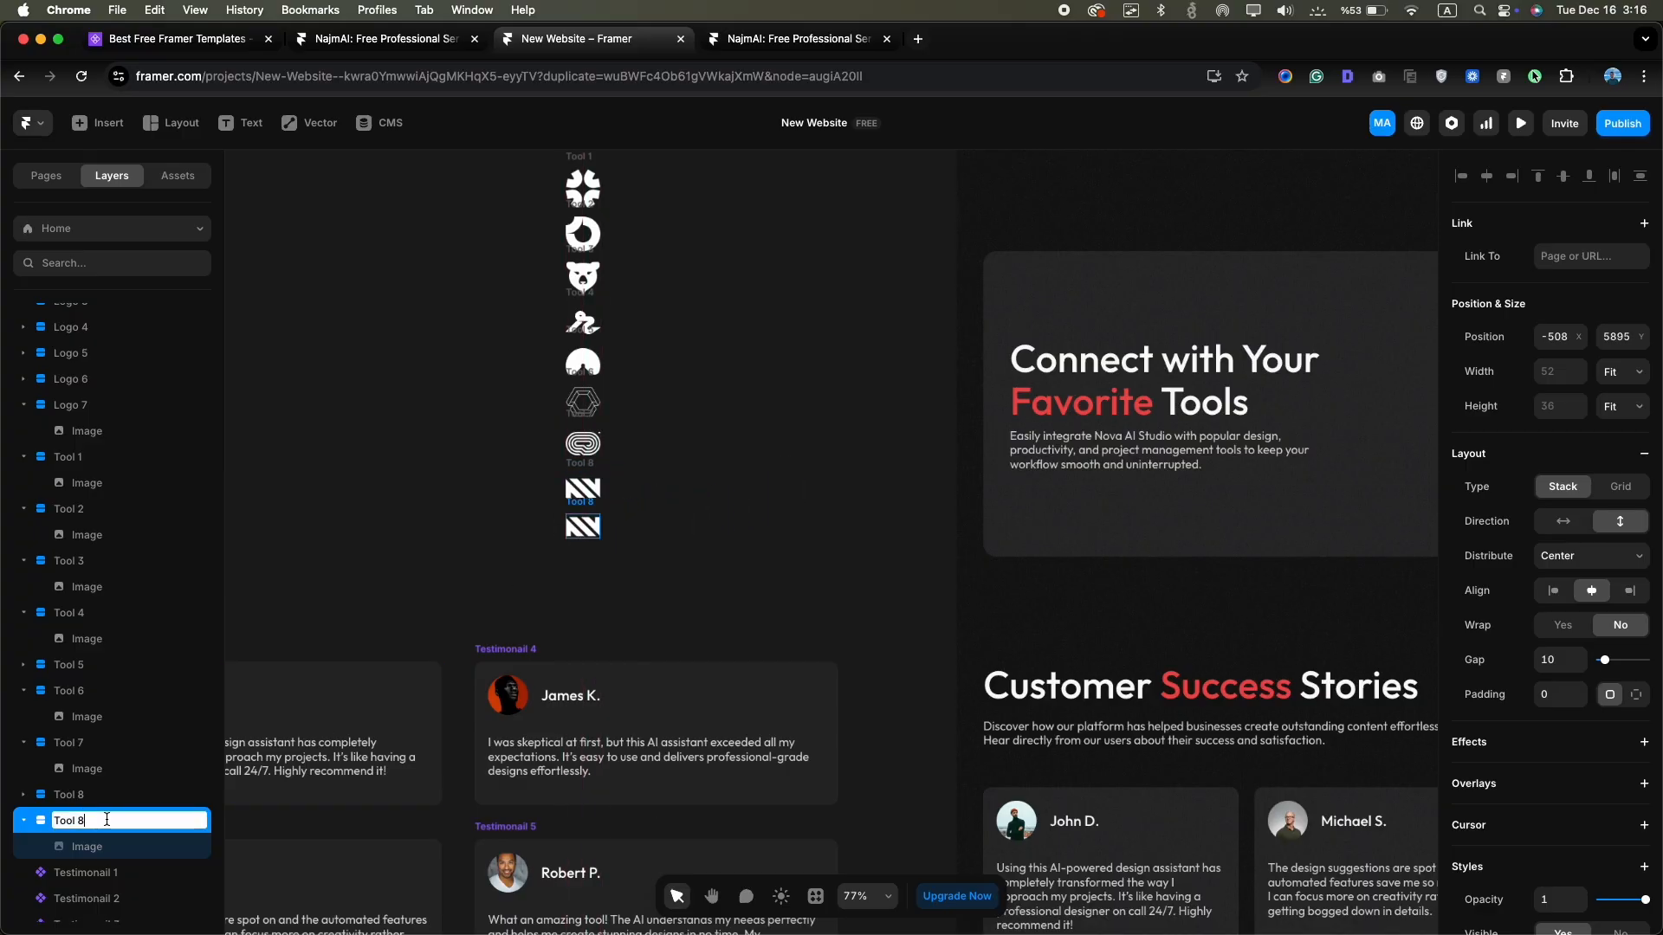
pyautogui.press('Return')
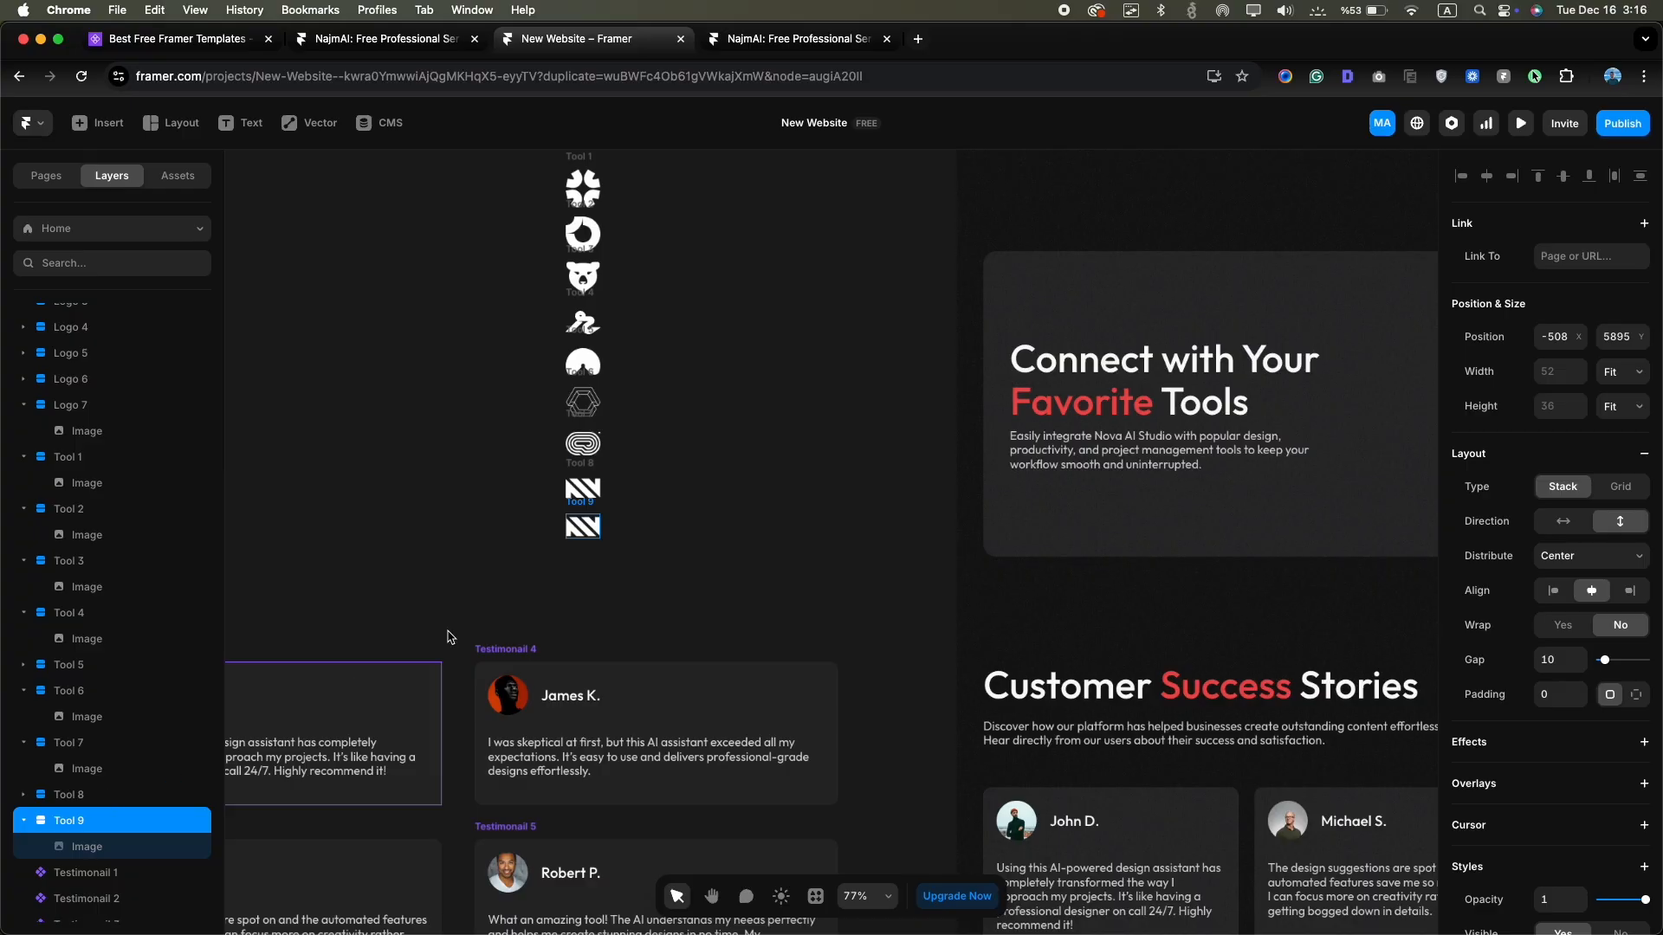
# Try adding Tool 9 as a ninth child of the first Integration ticker, and remove the added entry
pyautogui.hscroll(6, 1089, 433)
pyautogui.click(1089, 433)
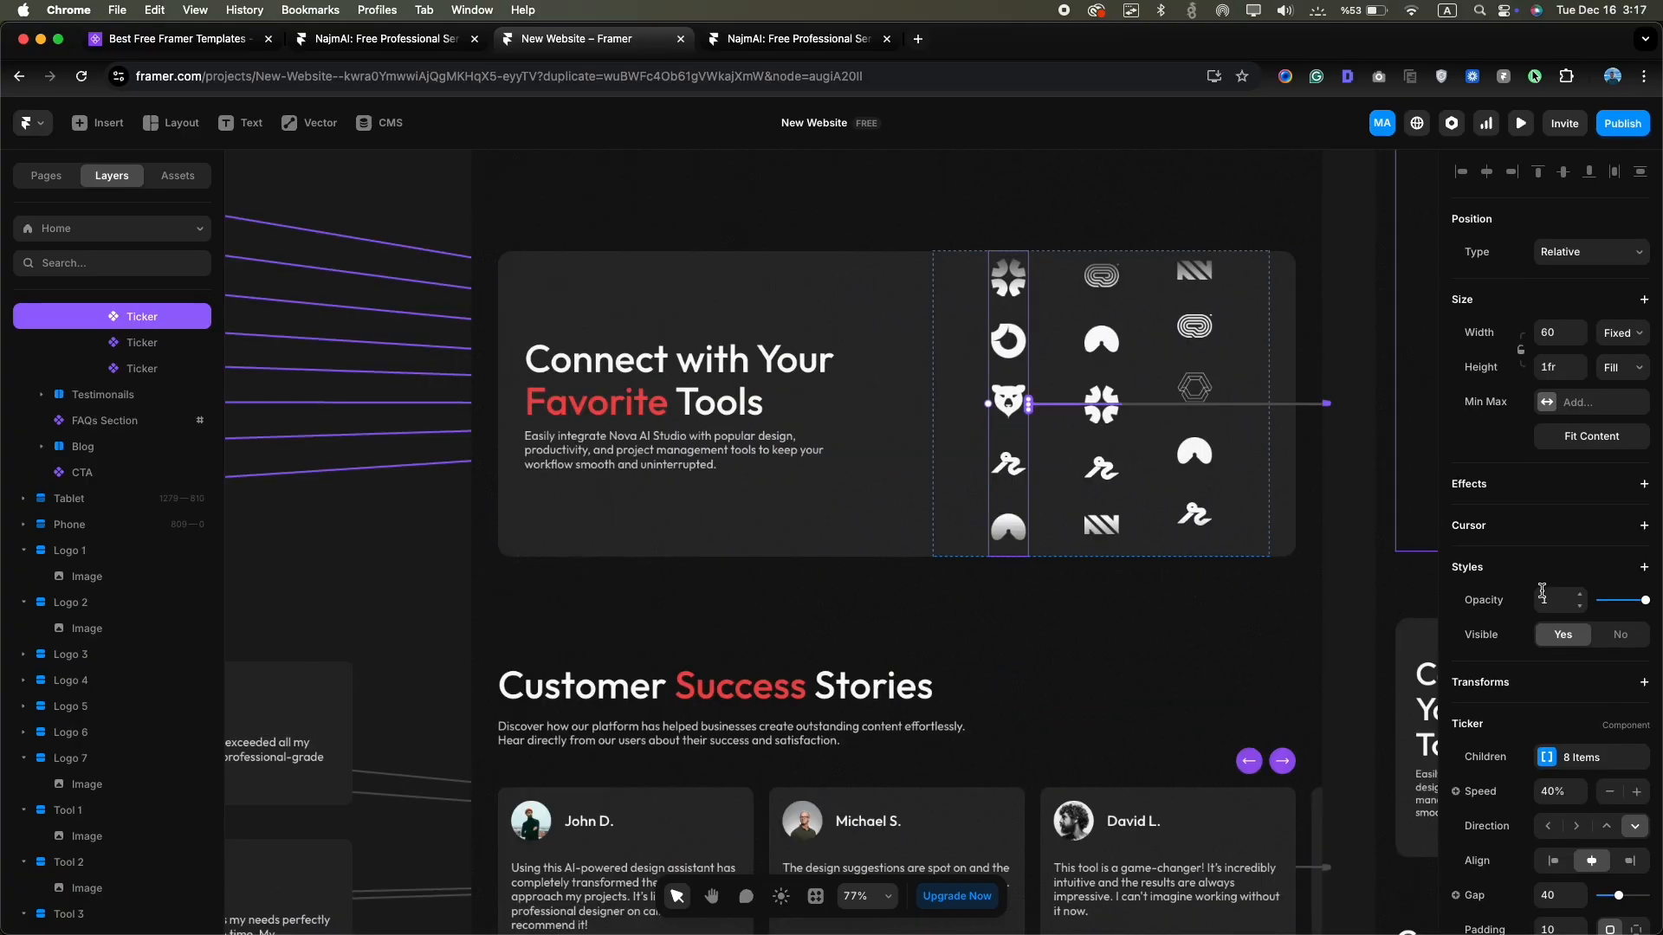
pyautogui.scroll(-1, 1584, 753)
pyautogui.click(1581, 731)
pyautogui.click(1305, 895)
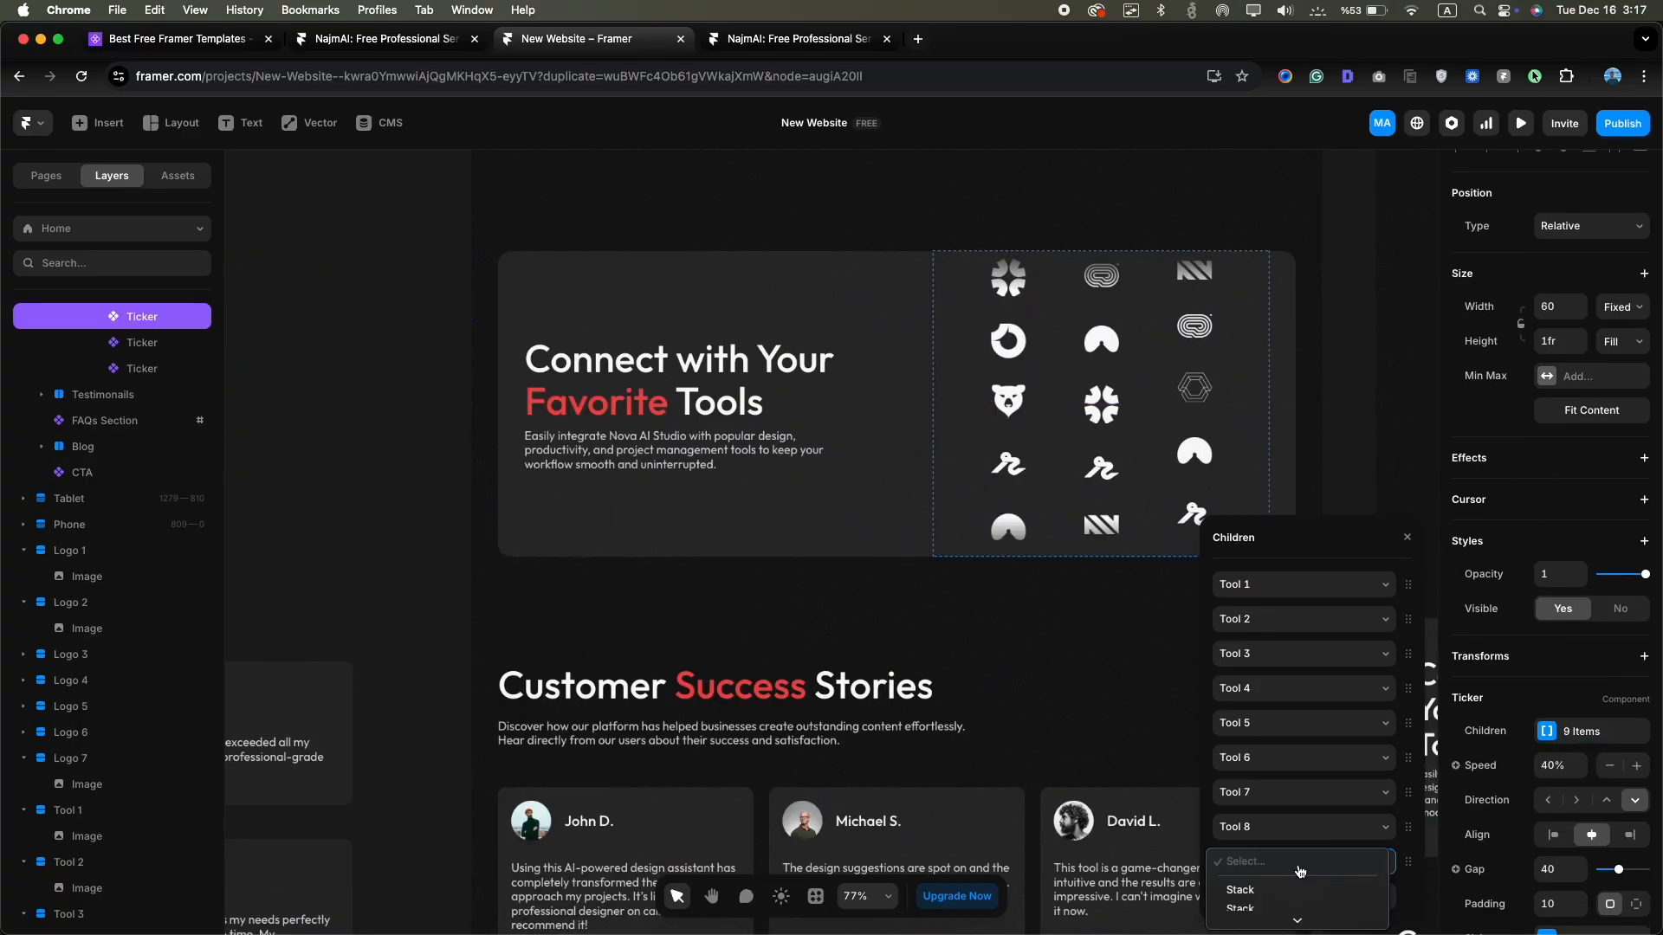
pyautogui.click(1300, 862)
pyautogui.scroll(-2, 1247, 805)
pyautogui.click(1241, 801)
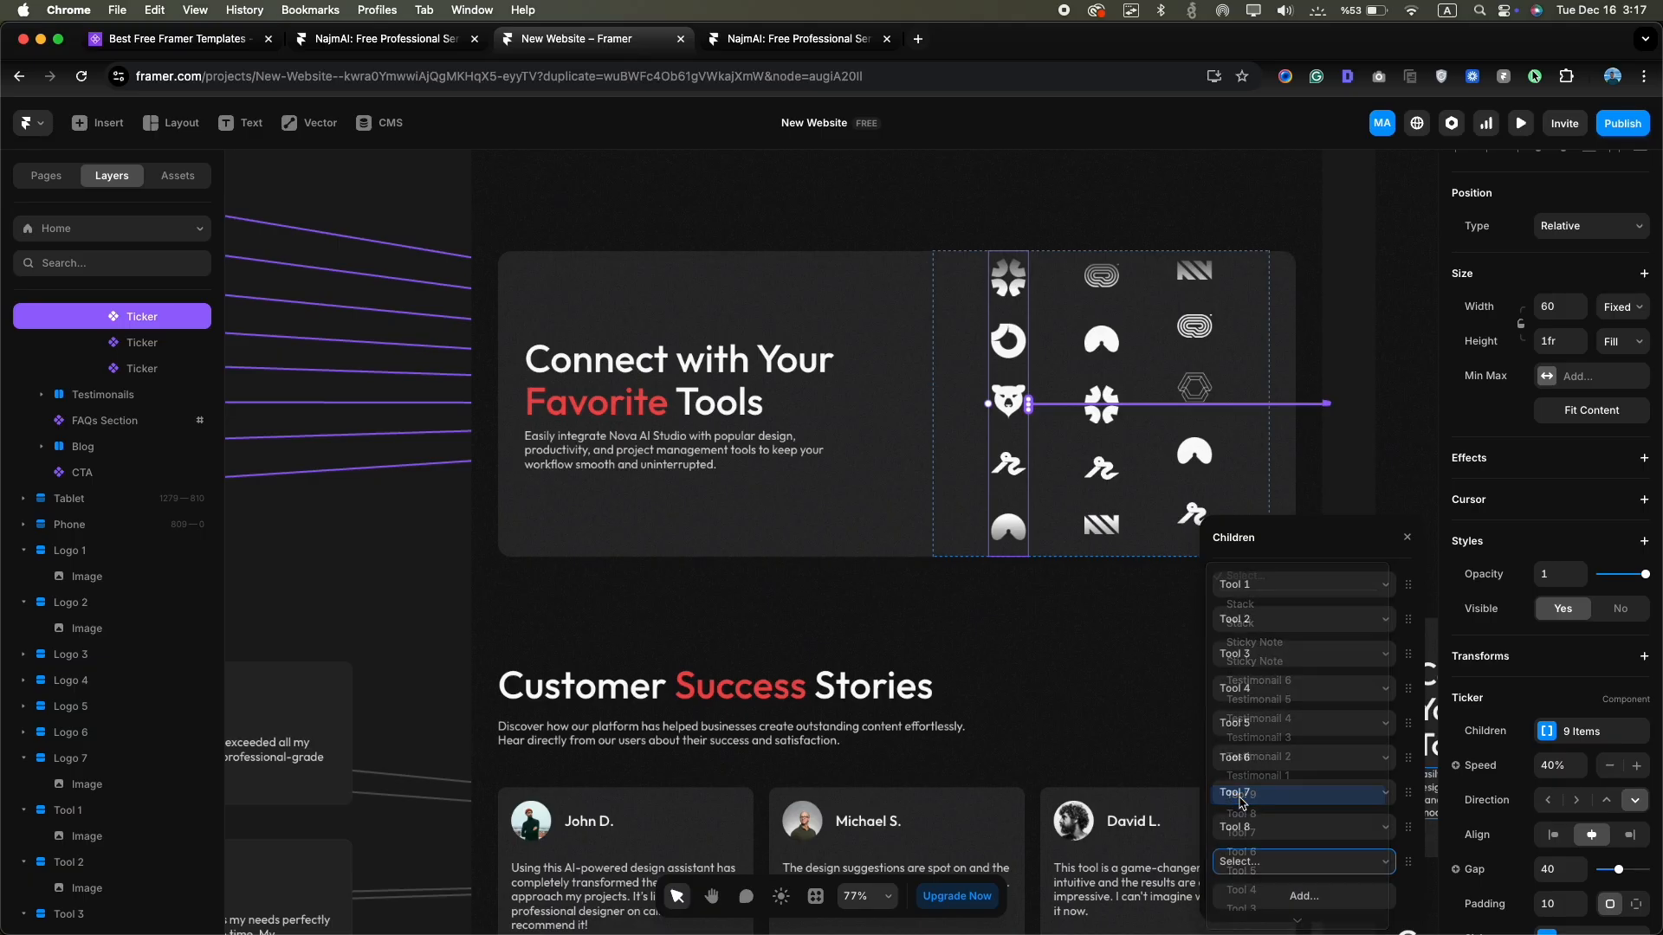
pyautogui.click(1408, 862)
pyautogui.click(1422, 877)
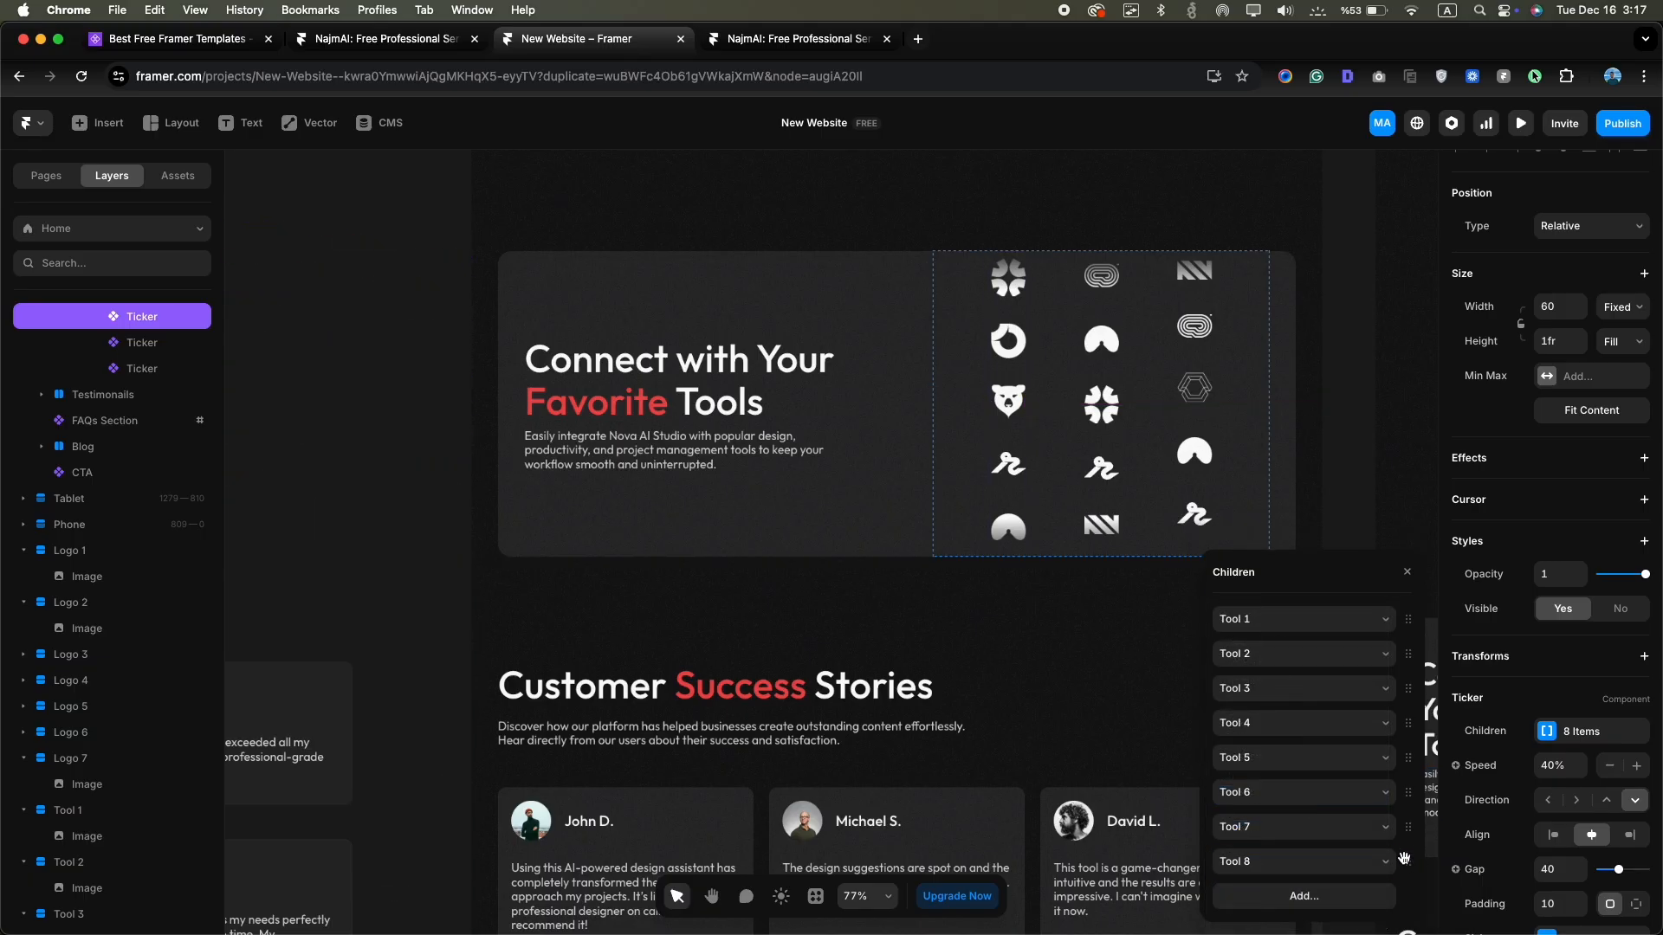
# Reorder the third Integration ticker's children to place Tool 2 second and Tool 4 third, followed by Tool 6 and Tool 5
pyautogui.click(1099, 428)
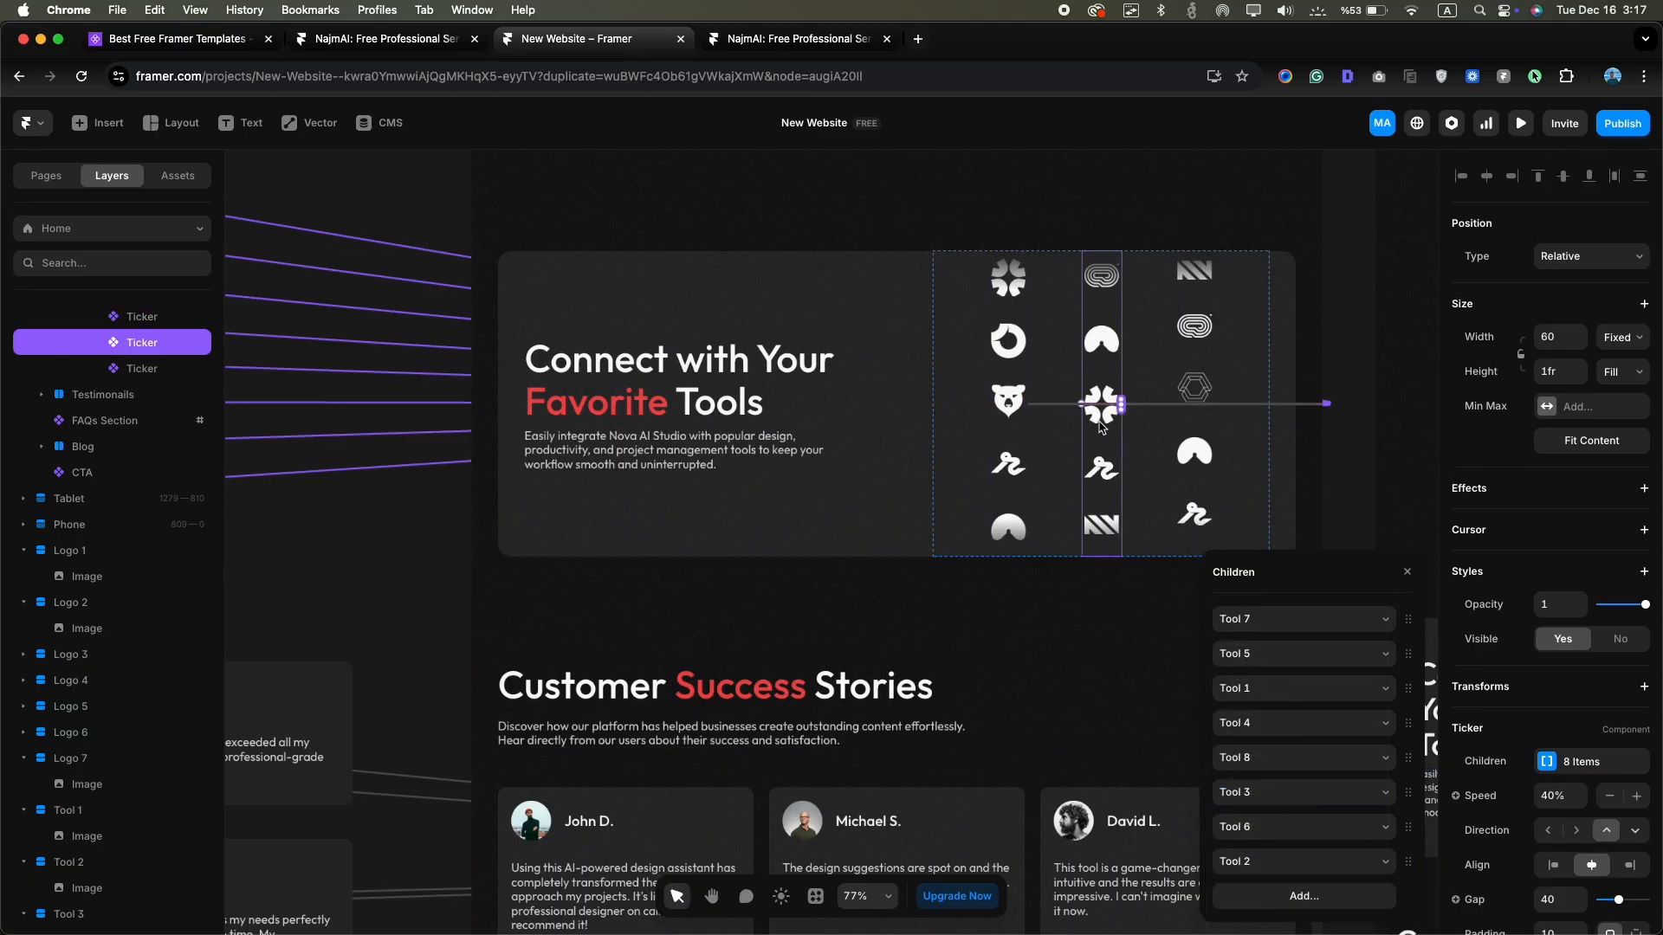
pyautogui.click(1210, 421)
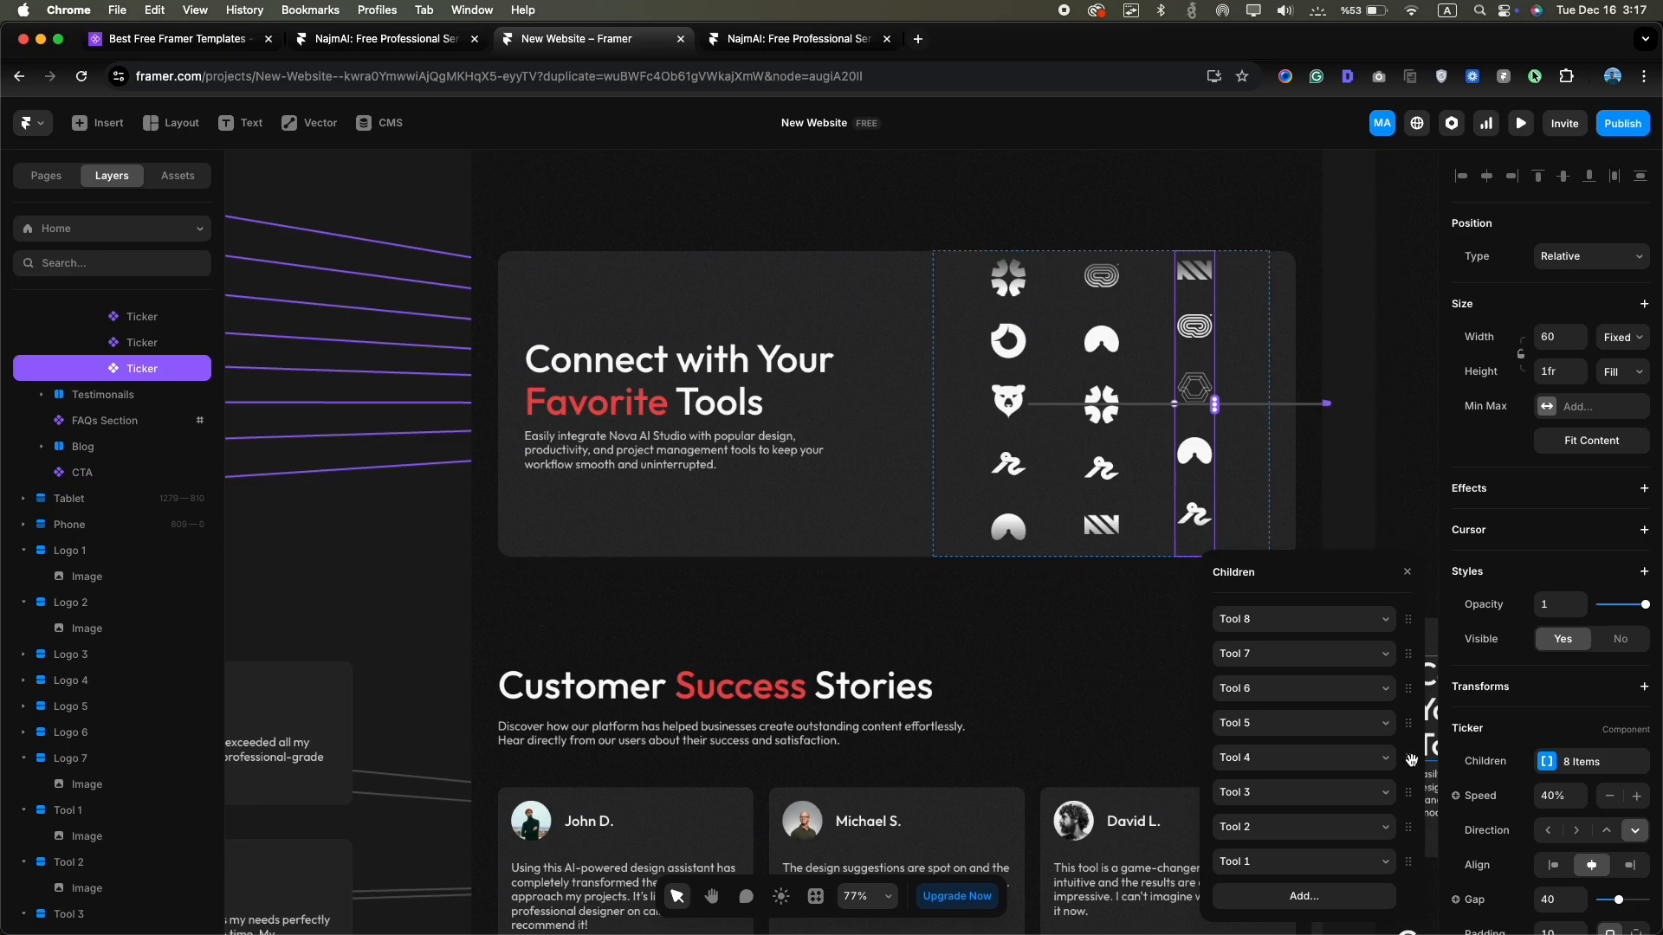
pyautogui.moveTo(1408, 758); pyautogui.dragTo(1411, 665)
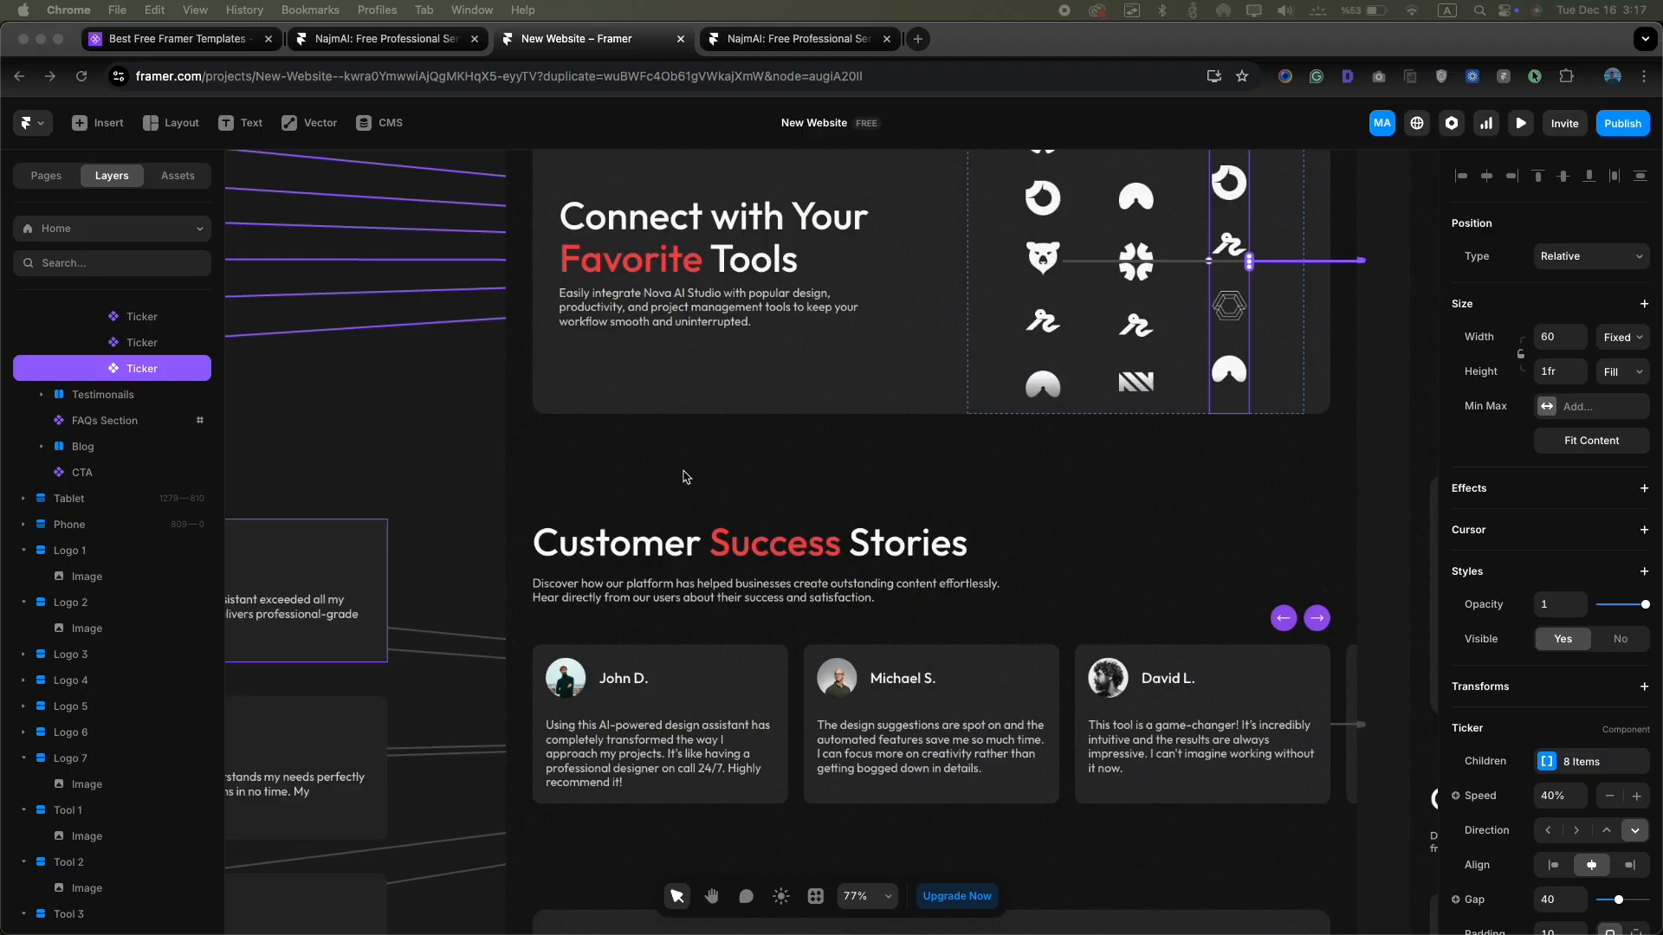
# Replace the testimonials section heading with "Trusted by Creative Teams"
pyautogui.click(680, 544)
pyautogui.doubleClick(680, 545)
pyautogui.press('super+a')
pyautogui.write('Trusted by Creative Teams')
# Apply the Red color style to the word "Creative" in the testimonials heading
pyautogui.click(801, 545)
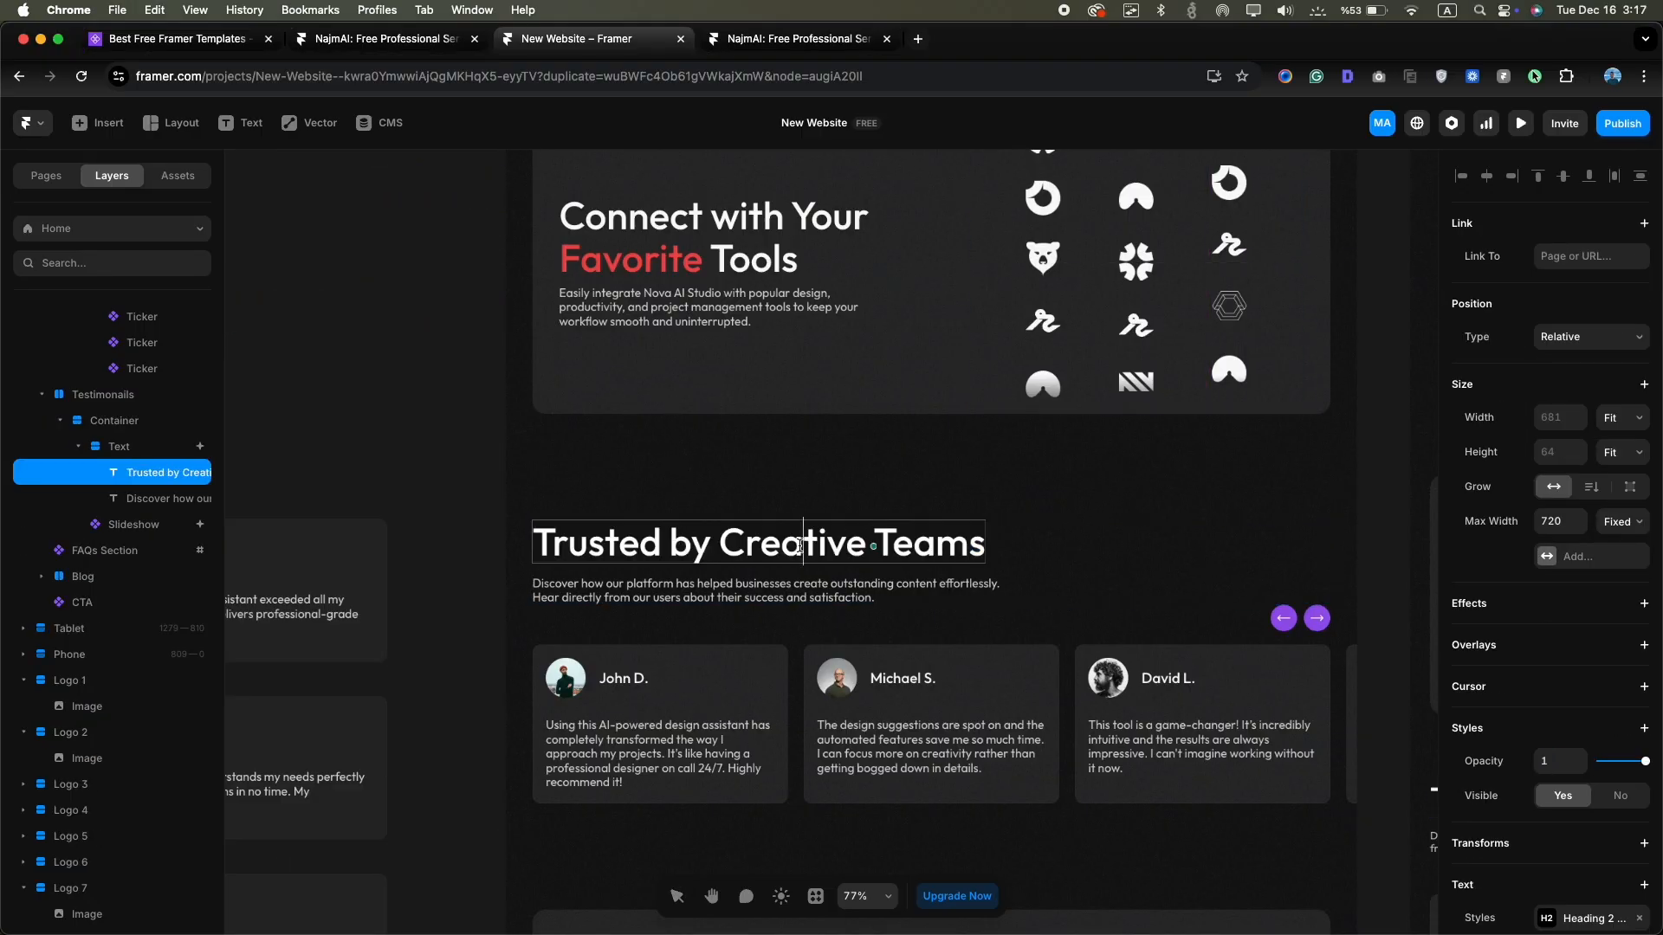
pyautogui.doubleClick(798, 546)
pyautogui.scroll(-3, 1574, 772)
pyautogui.click(1572, 800)
pyautogui.click(1264, 777)
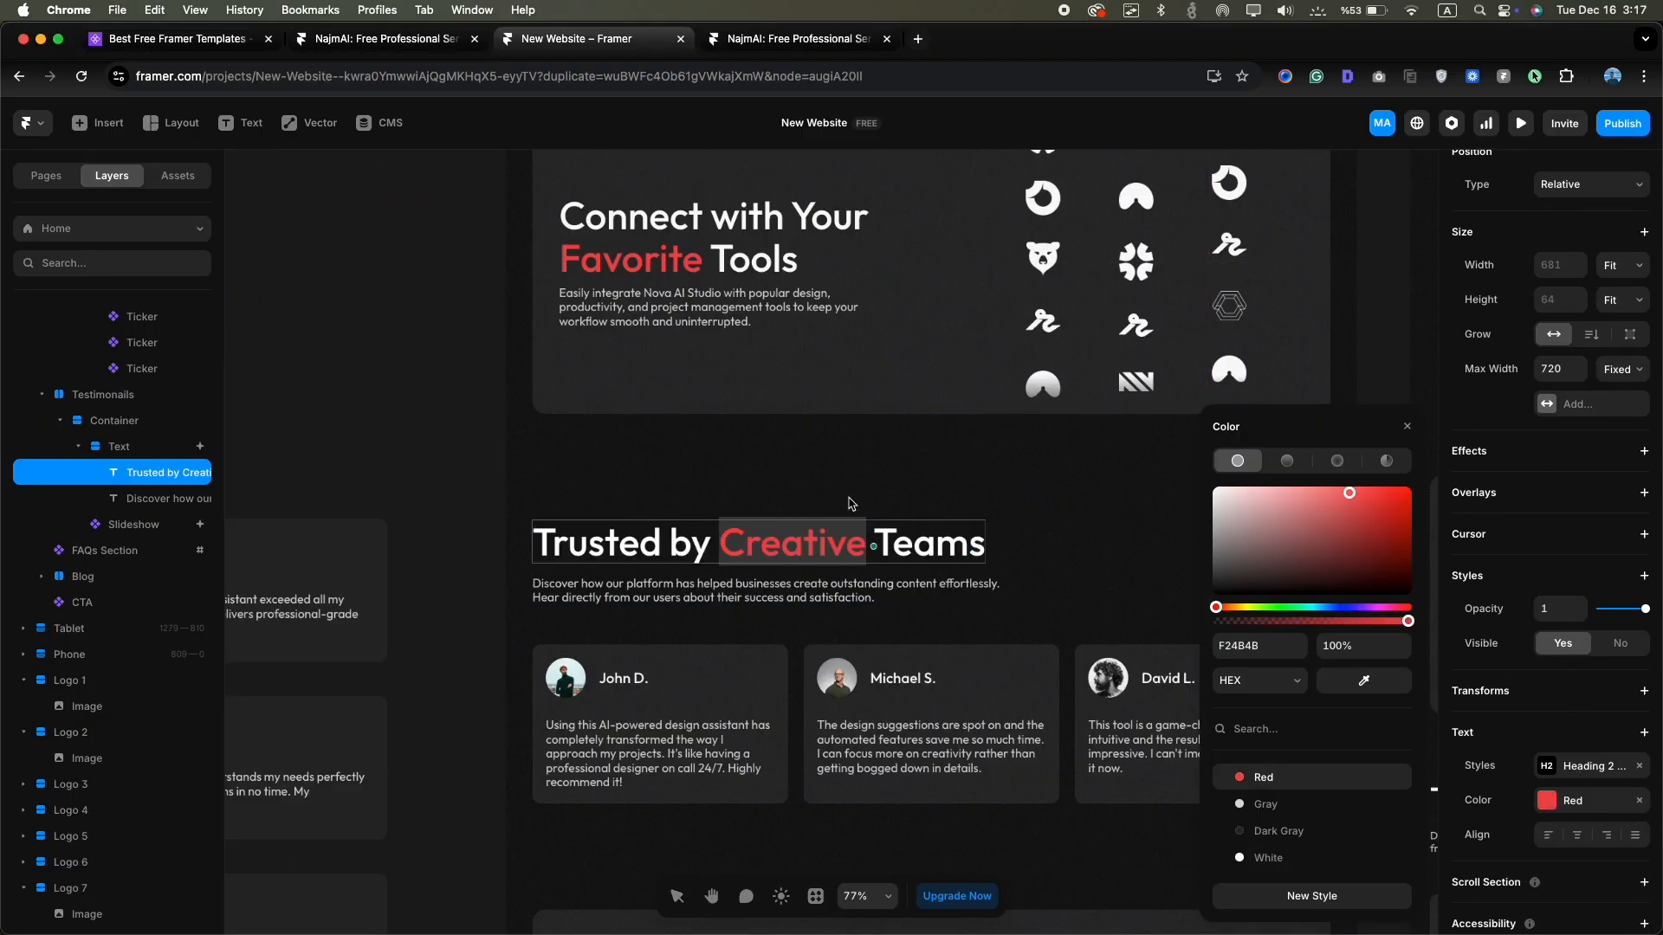
pyautogui.click(851, 500)
# Replace the testimonials description with "See how designers, founders, and teams use Nova AI Studio to create better work in less time."
pyautogui.click(664, 590)
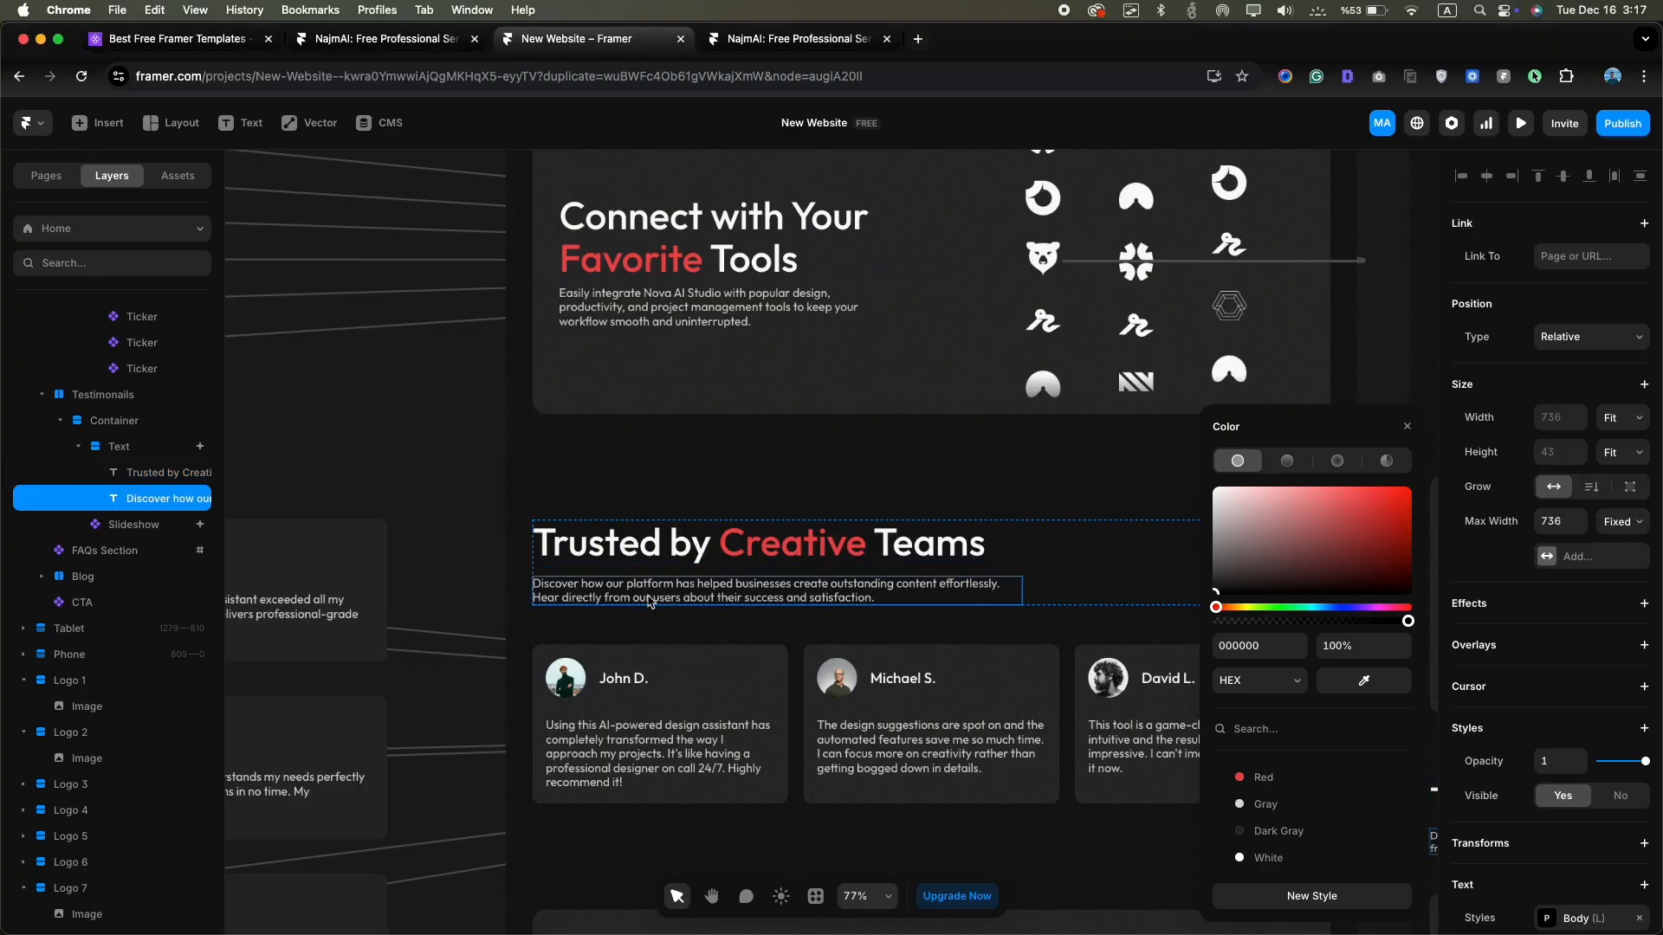
pyautogui.doubleClick(664, 591)
pyautogui.press('super+a')
pyautogui.write('See how designers, founders, and teams use Nova AI Studio to create better work in less time.')
pyautogui.scroll(-1, 718, 492)
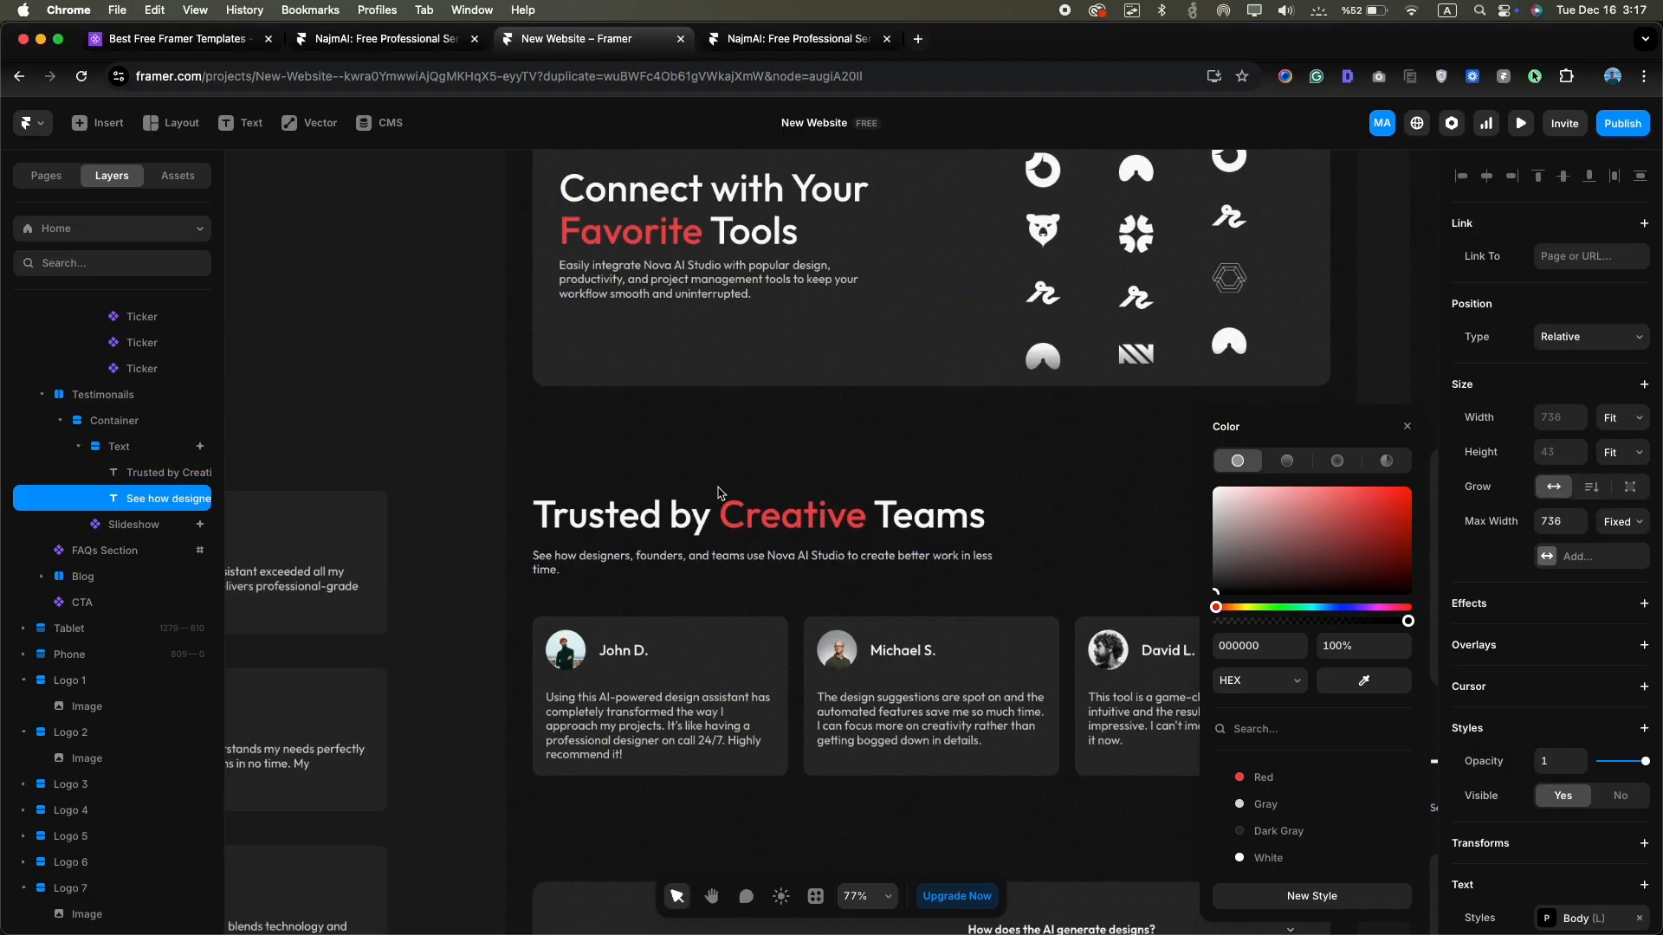
pyautogui.click(470, 457)
# Examine the testimonials slideshow and the source testimonial cards placed beside the page
pyautogui.keyDown('super'); pyautogui.click(861, 682); pyautogui.keyUp('super')
pyautogui.hscroll(1, 861, 681)
pyautogui.hscroll(-5, 861, 681)
pyautogui.hscroll(-4, 861, 681)
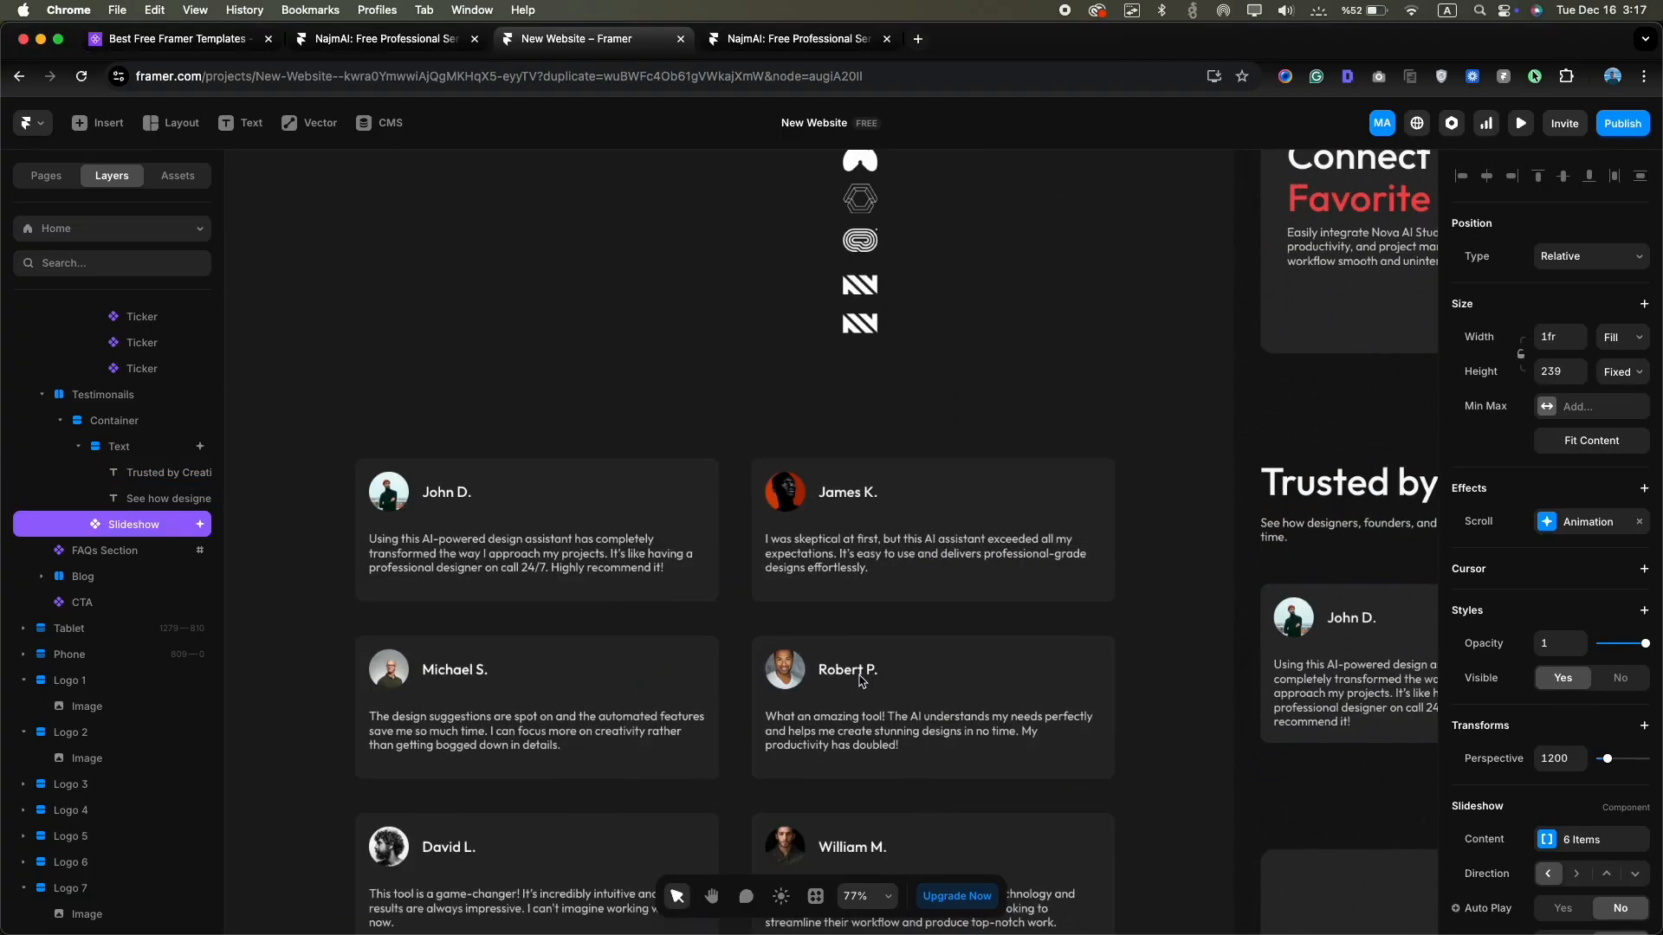
pyautogui.scroll(-2, 779, 563)
pyautogui.click(716, 454)
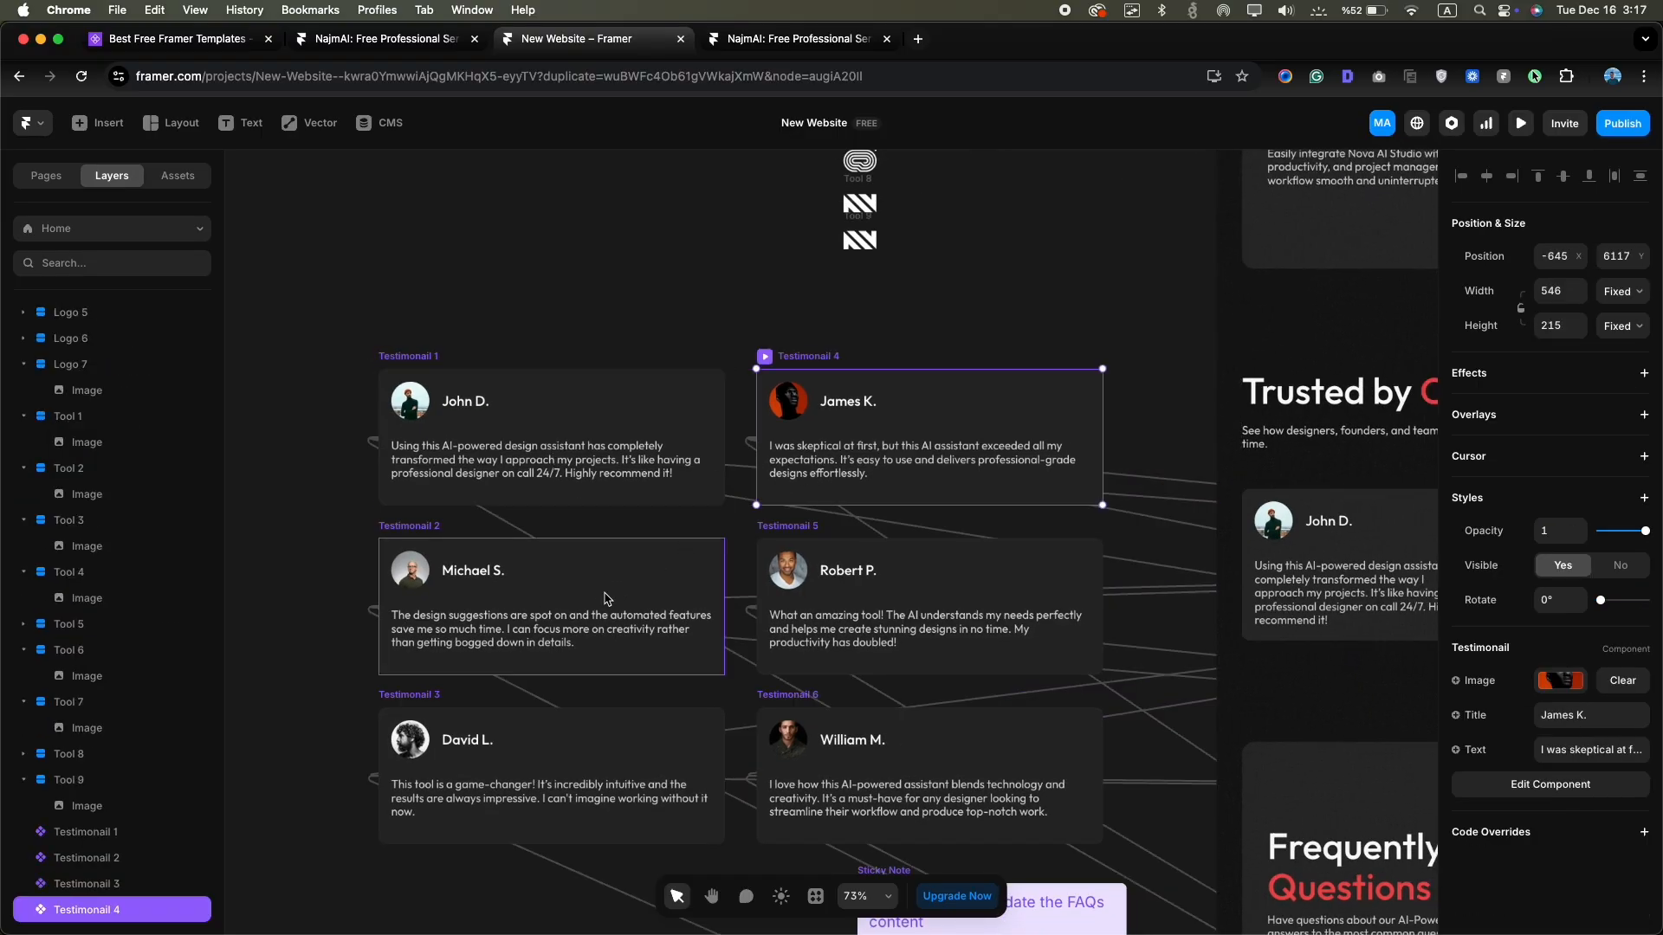
pyautogui.scroll(-3, 141, 760)
pyautogui.scroll(-1, 140, 761)
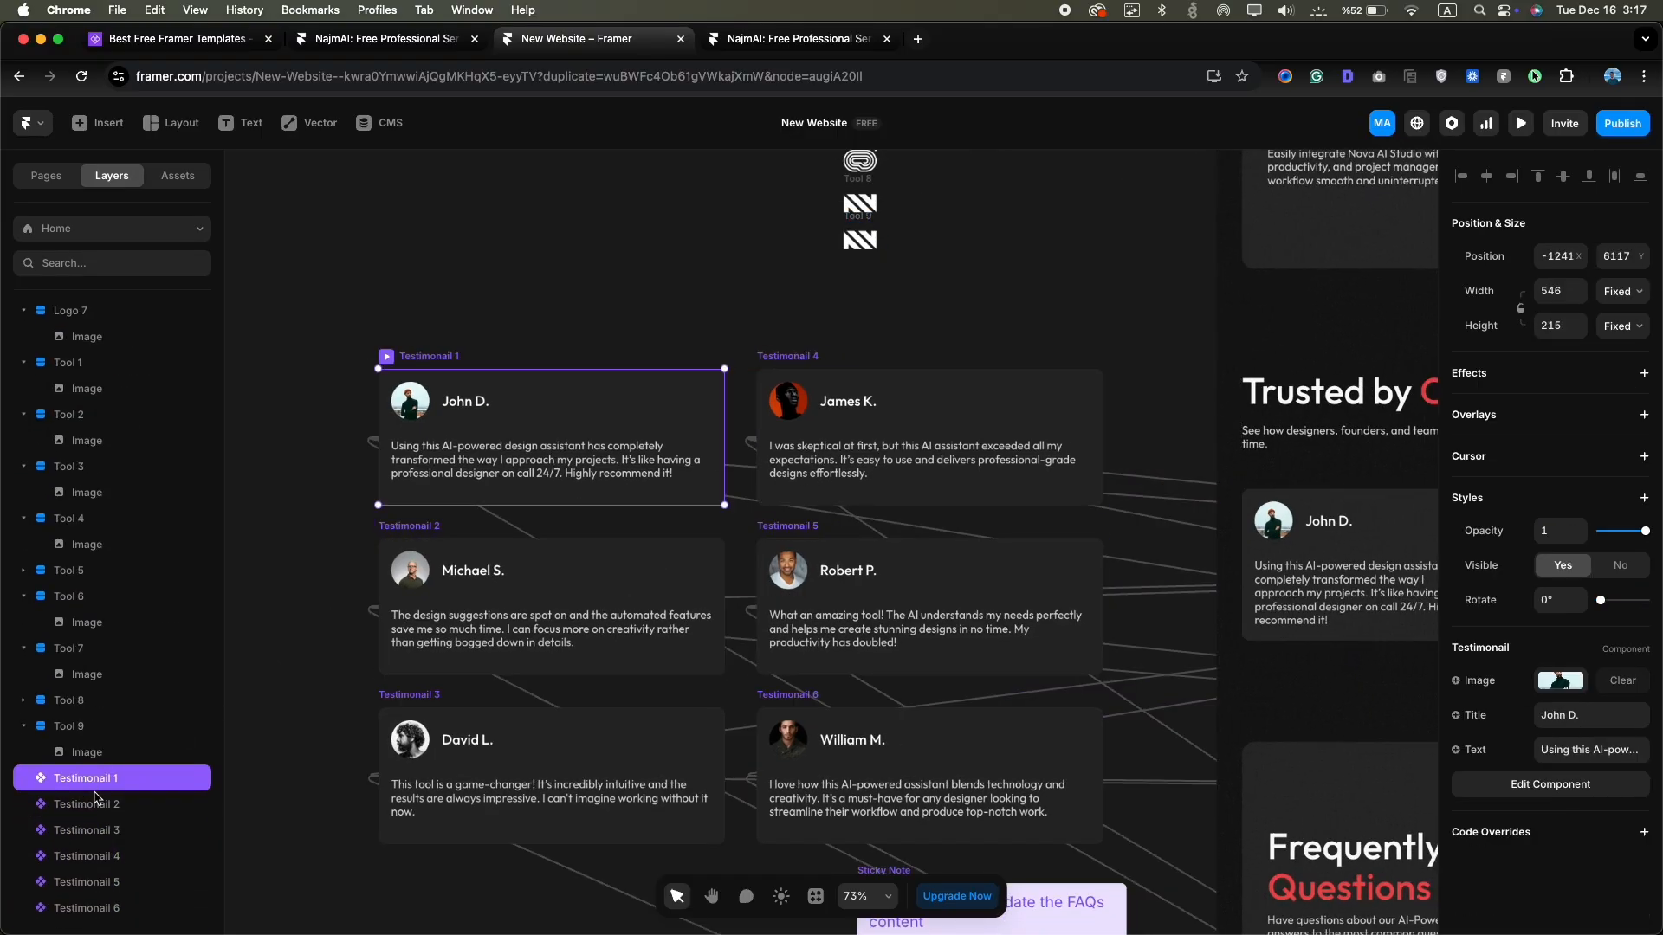
# Try moving the quote above the avatar and name in the testimonial component, and undo the reordering
pyautogui.doubleClick(497, 452)
pyautogui.moveTo(745, 583); pyautogui.dragTo(735, 508)
pyautogui.click(262, 178)
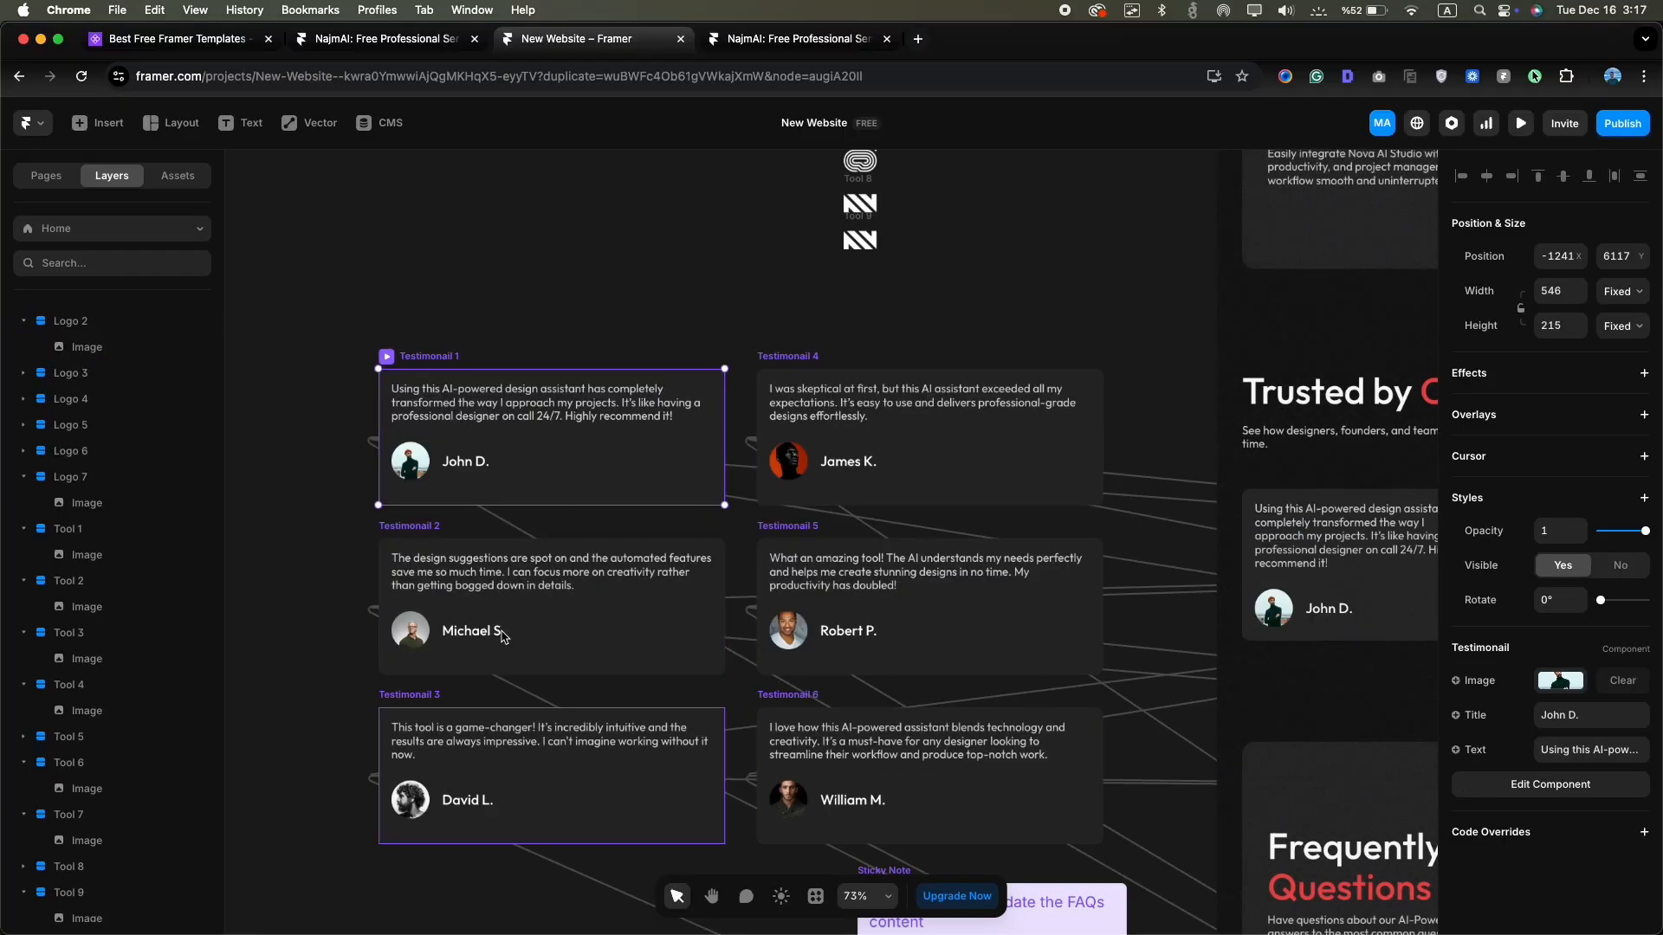
pyautogui.press('cmd+z')
pyautogui.click(275, 183)
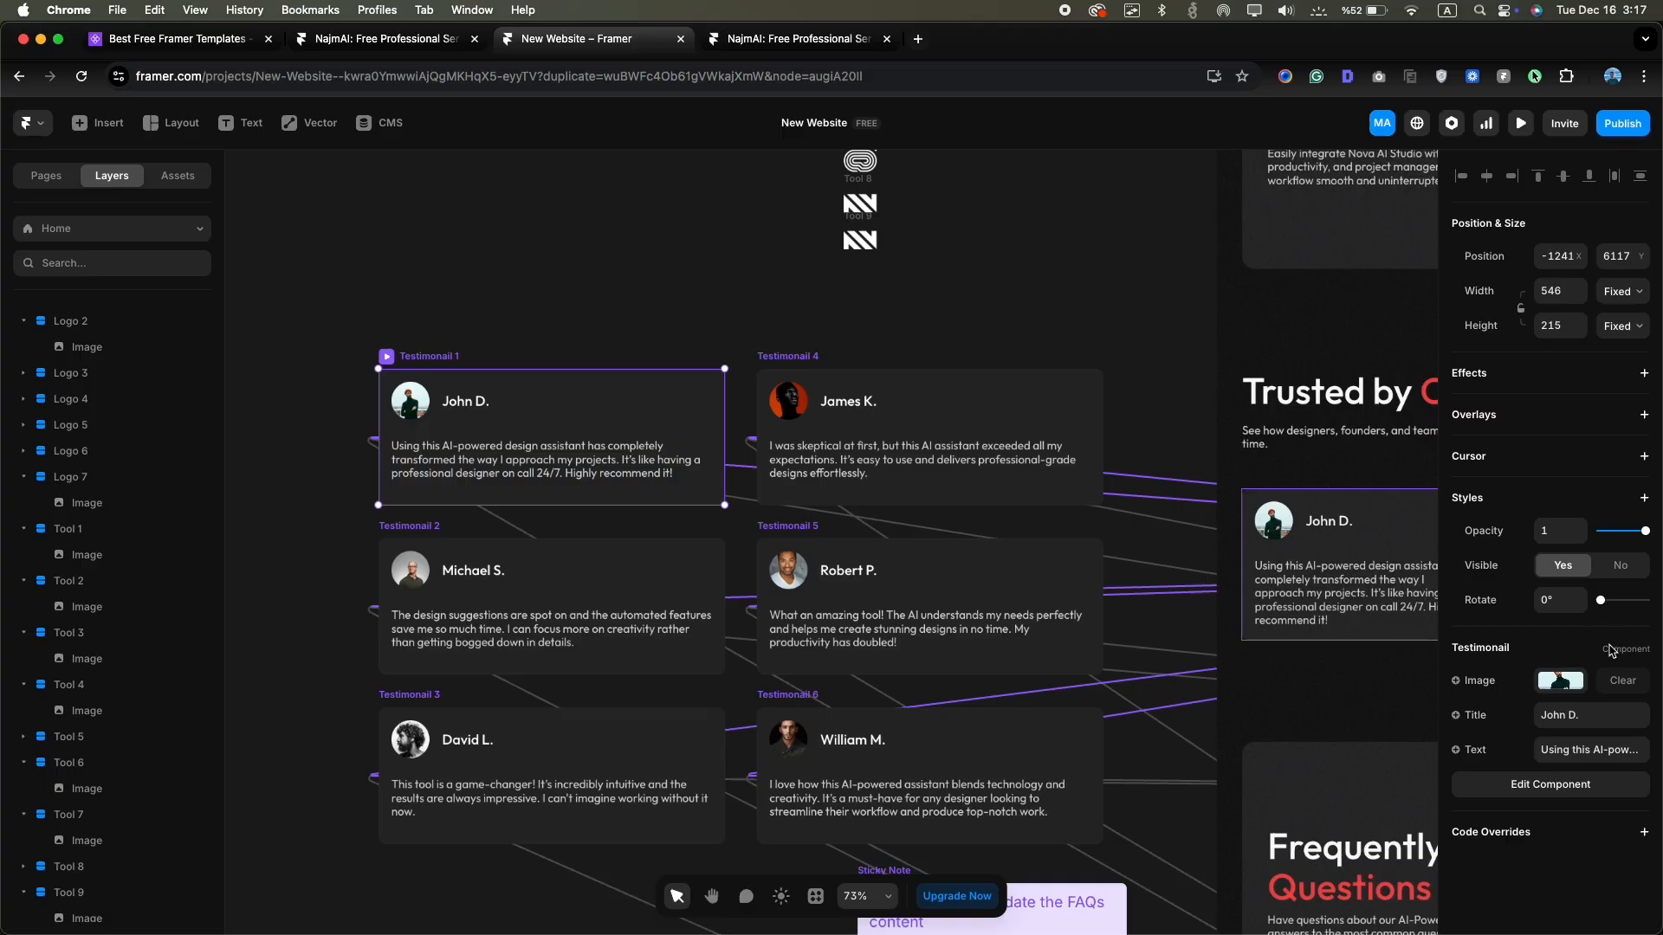
# Replace the first testimonial card's image with the portrait photo of a dark-haired man in a jacket
pyautogui.click(1561, 681)
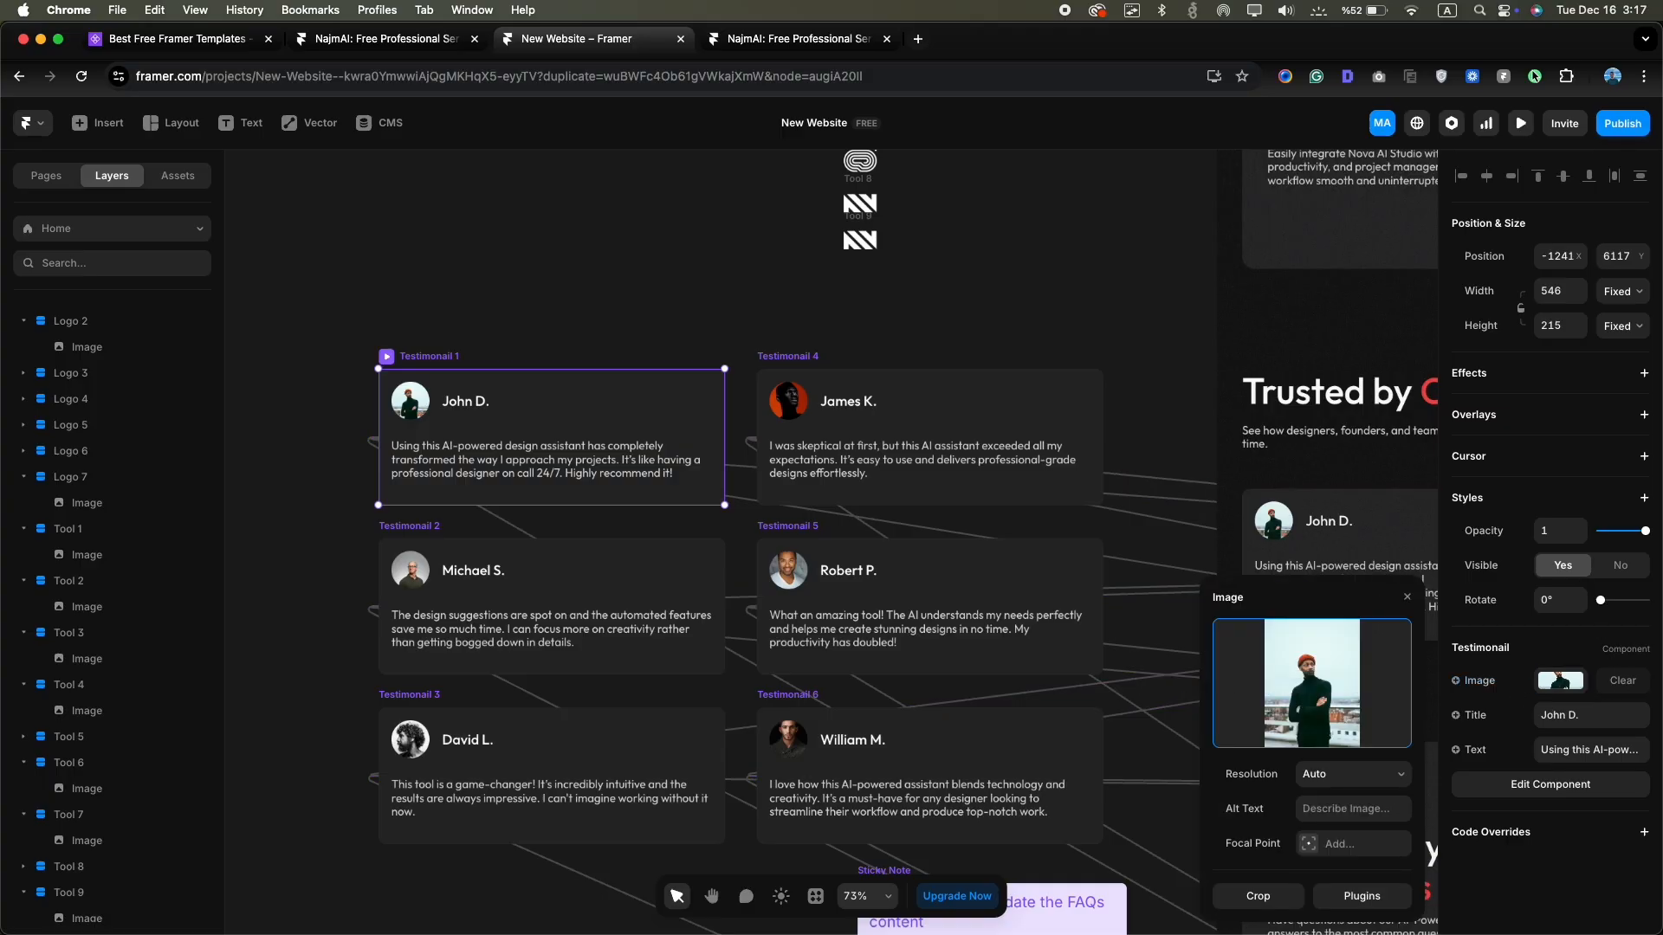
pyautogui.moveTo(381, 268); pyautogui.dragTo(1308, 684)
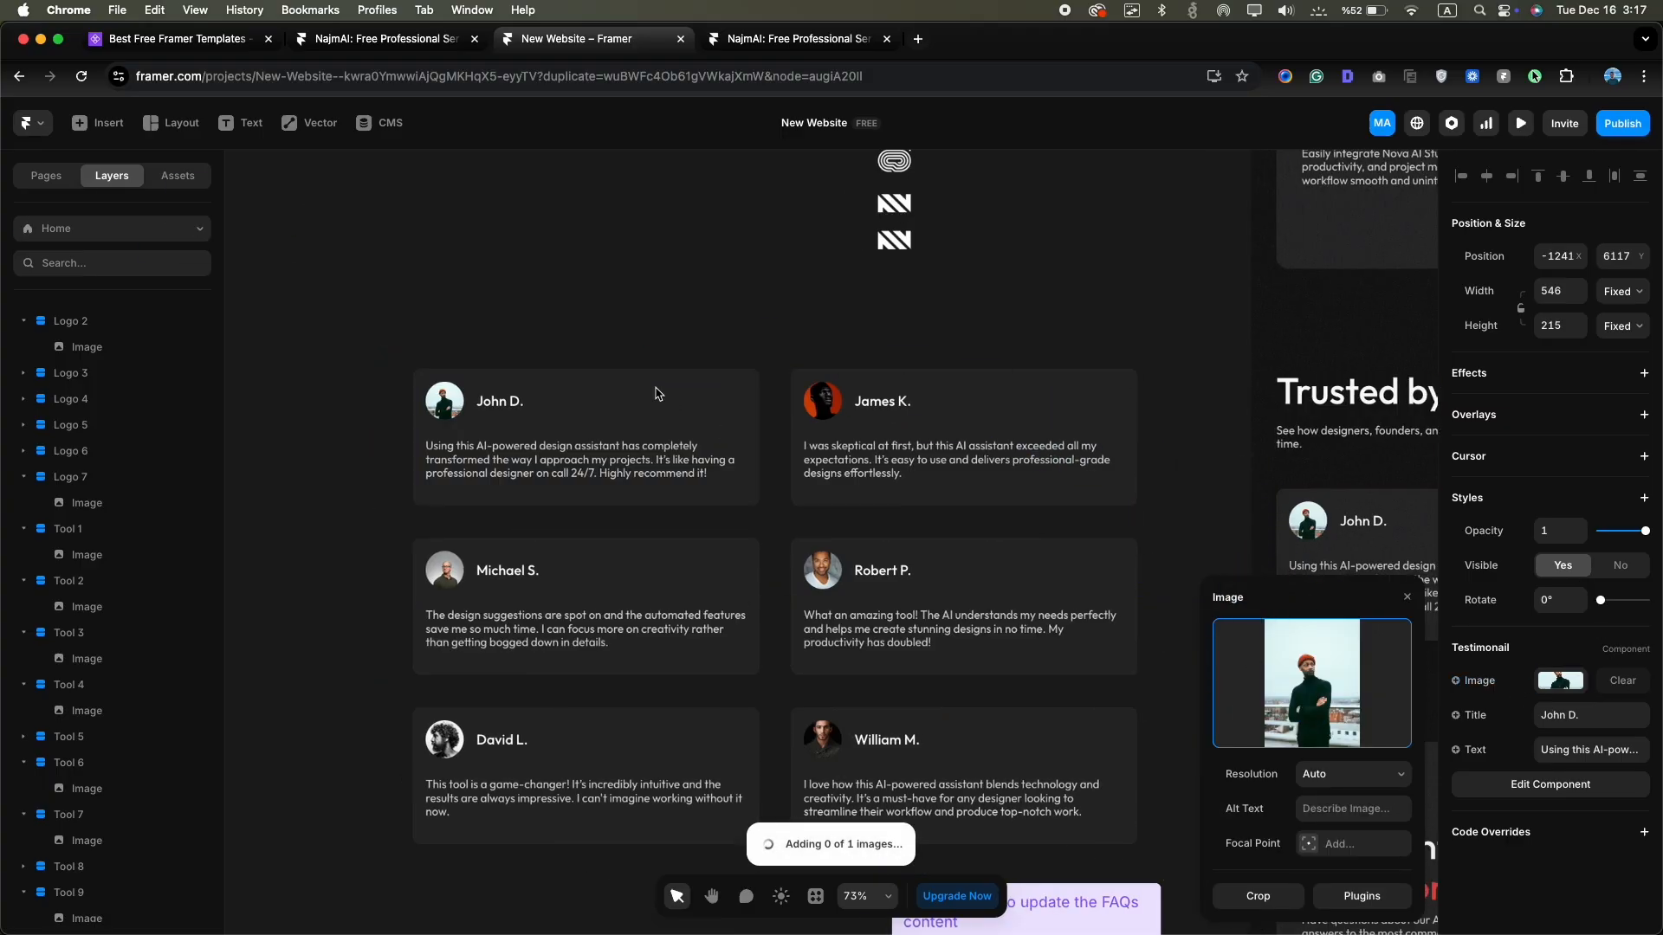
pyautogui.scroll(2, 473, 359)
pyautogui.scroll(3, 472, 359)
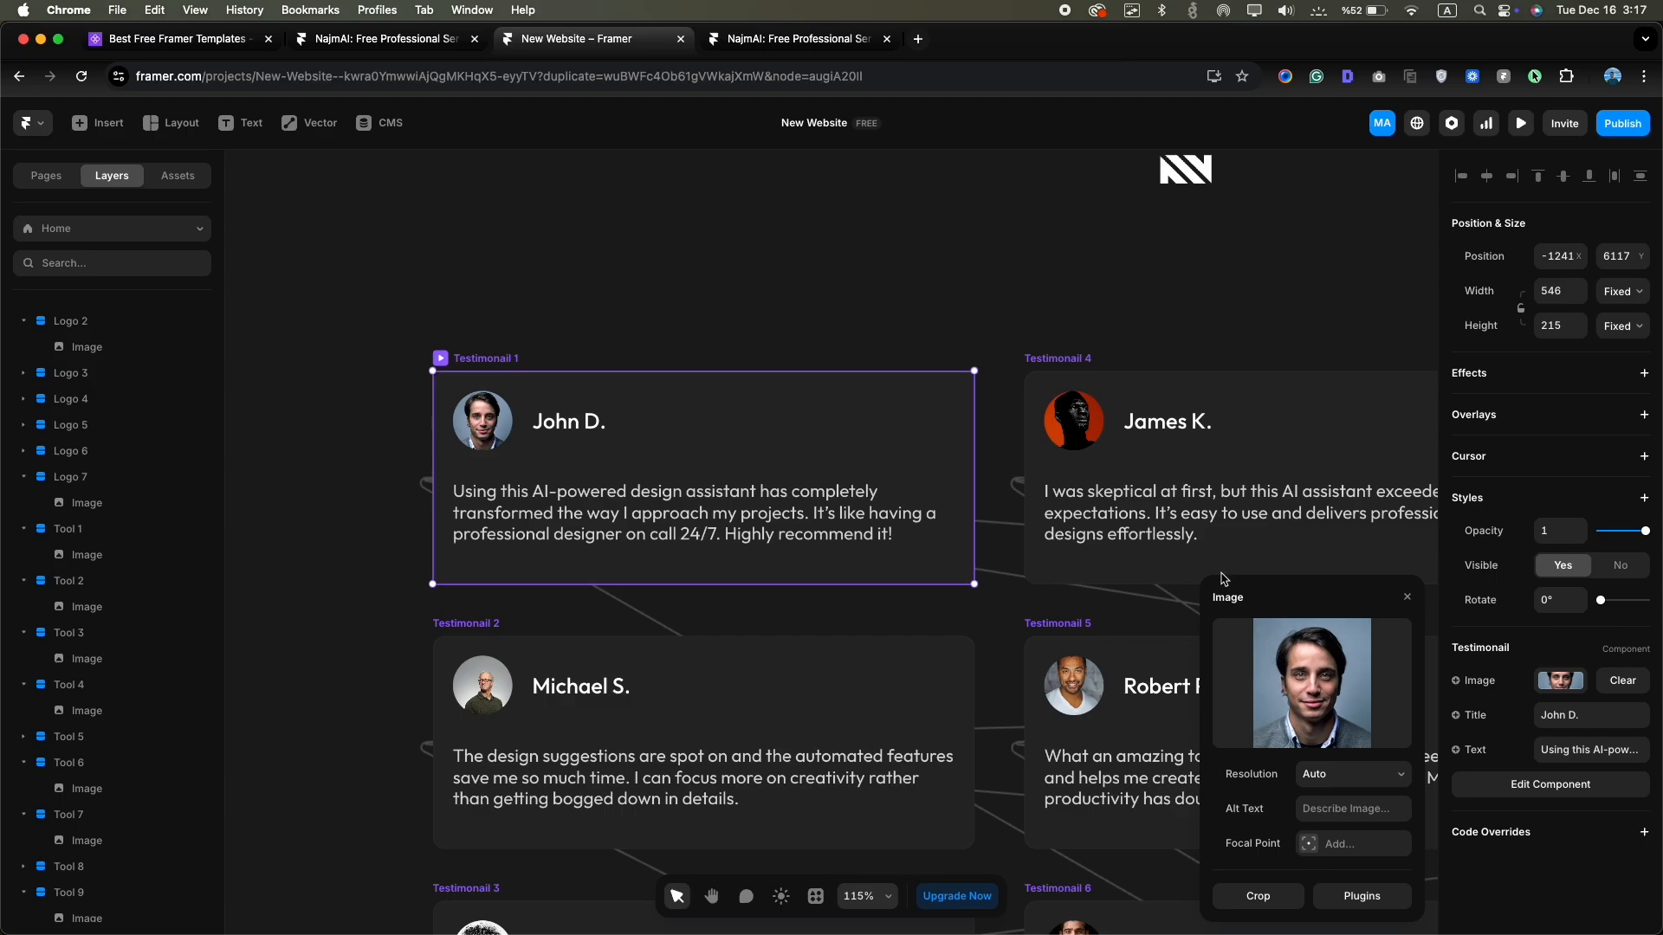
# Set the first testimonial card's title to the new customer's name
pyautogui.click(1586, 714)
pyautogui.press('super+a')
pyautogui.write('Sam')
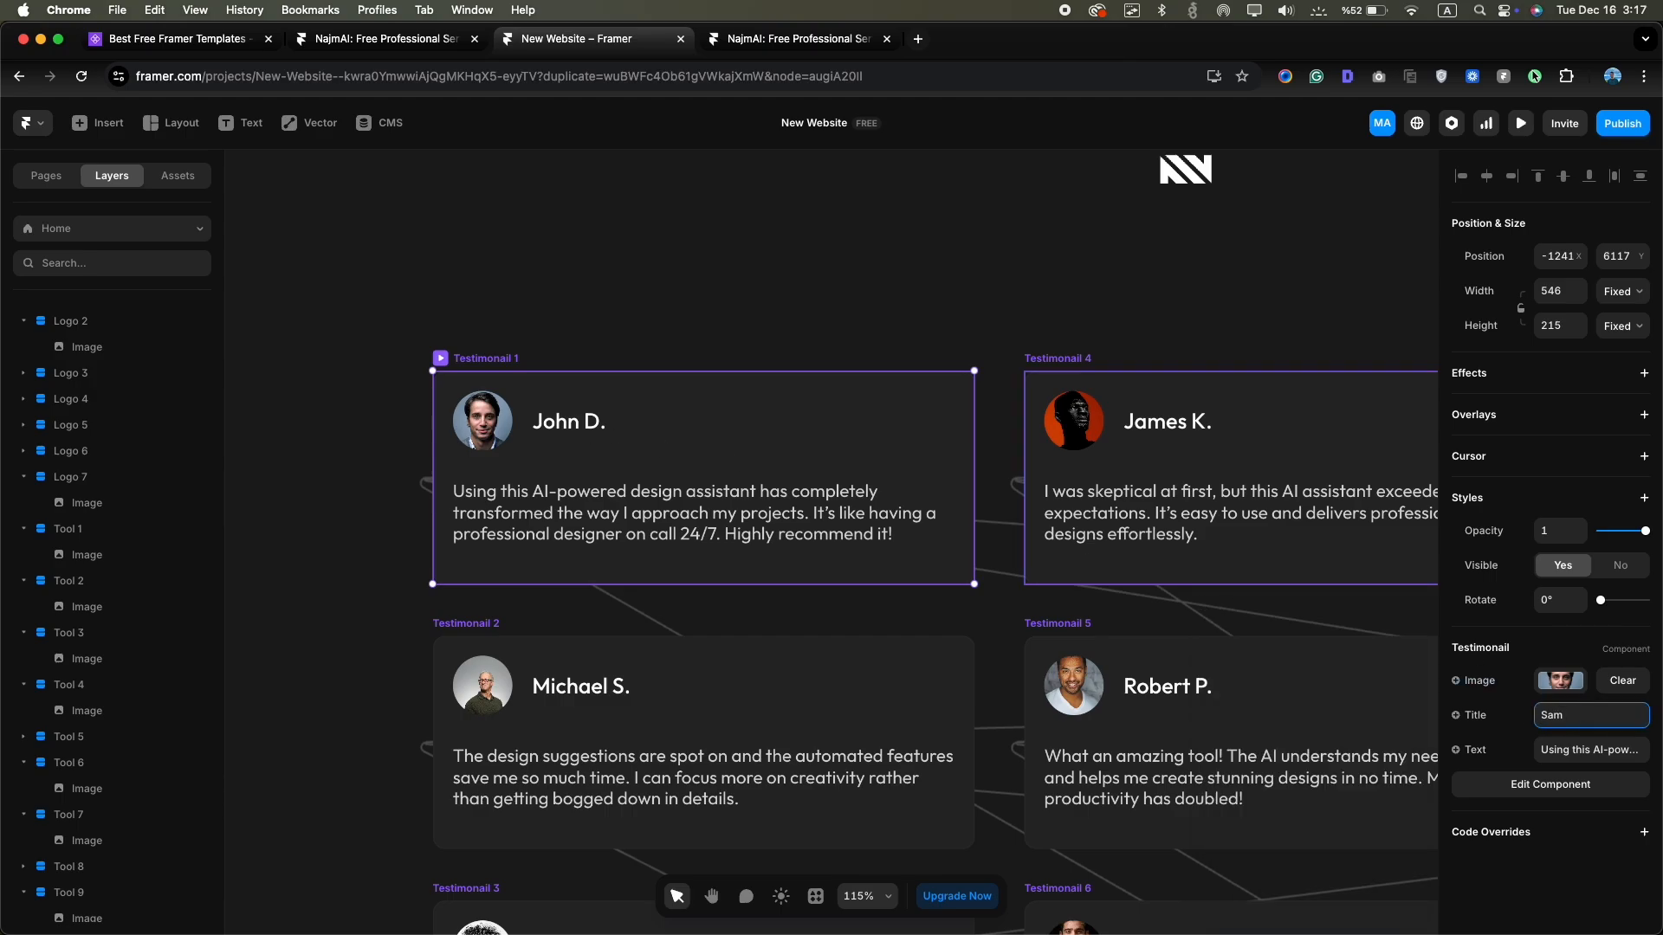
pyautogui.press('Return')
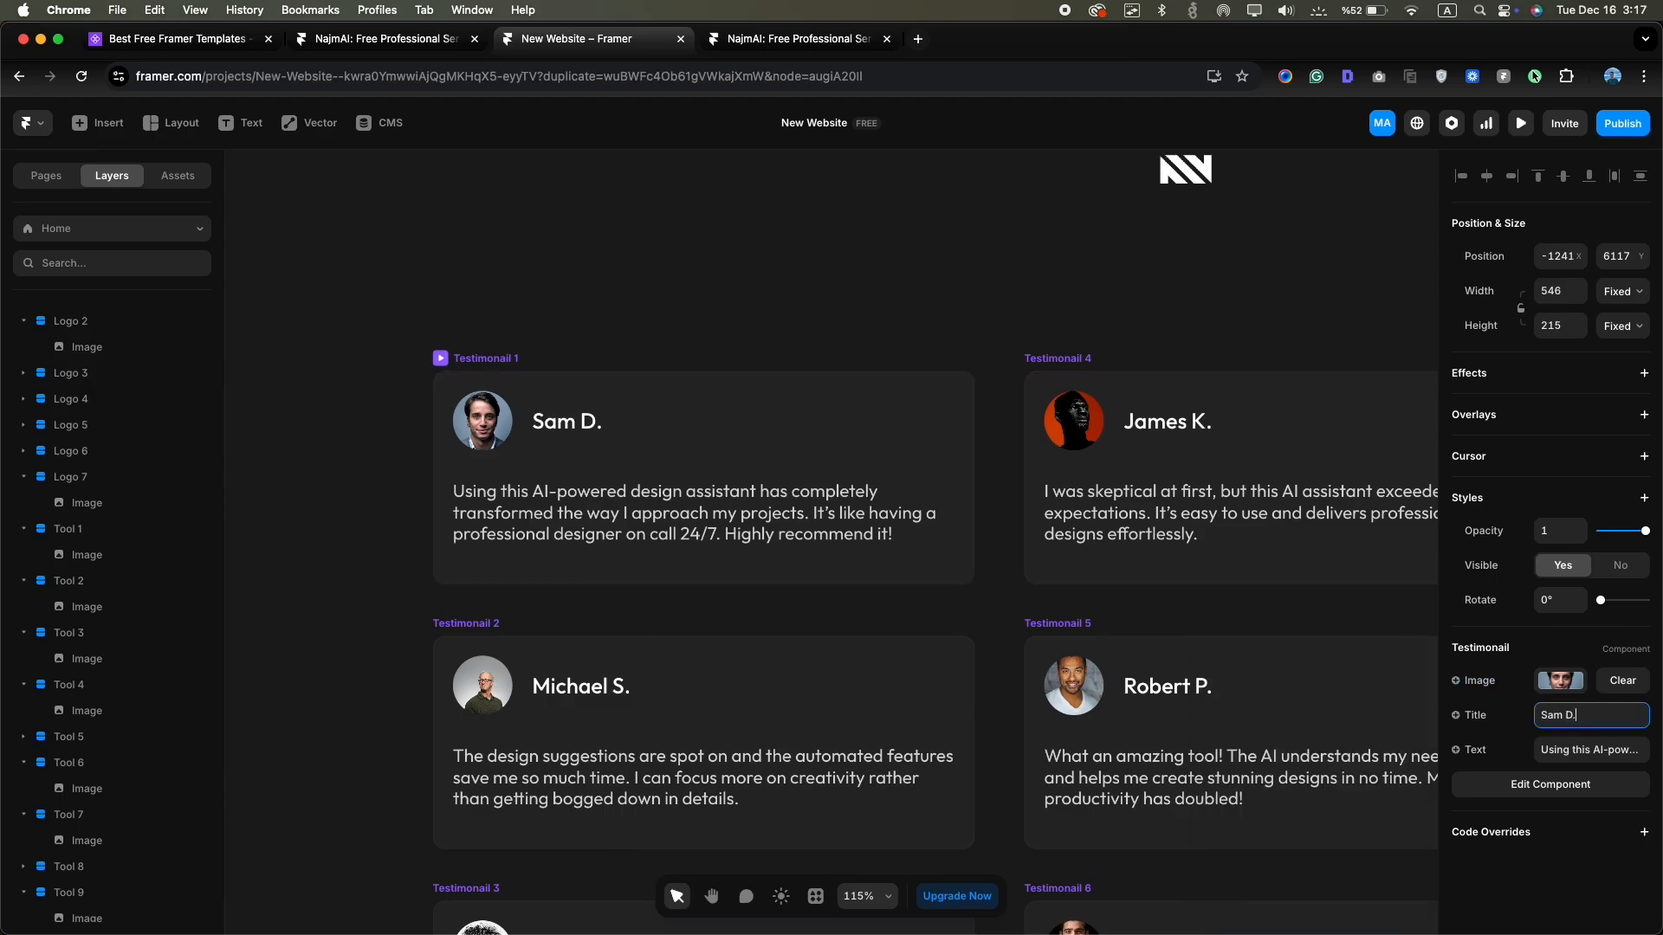
# Set the first testimonial card's text to "New Quote" and select the sixth testimonial card
pyautogui.click(564, 431)
pyautogui.click(1593, 750)
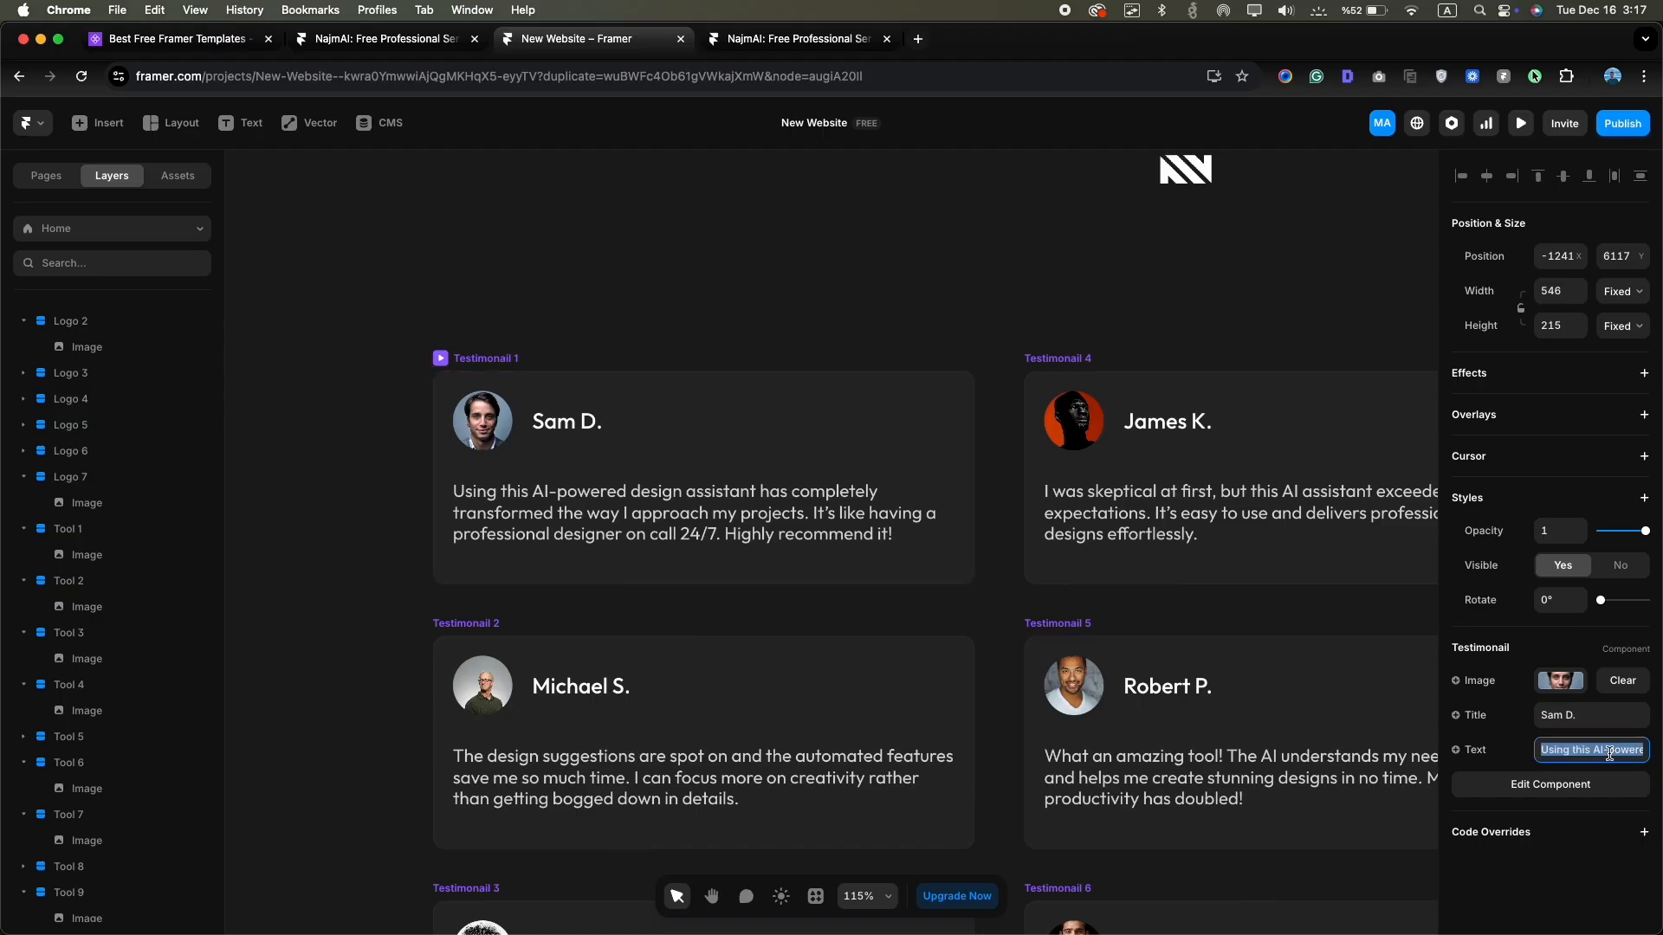
pyautogui.write('New Quote')
pyautogui.press('Return')
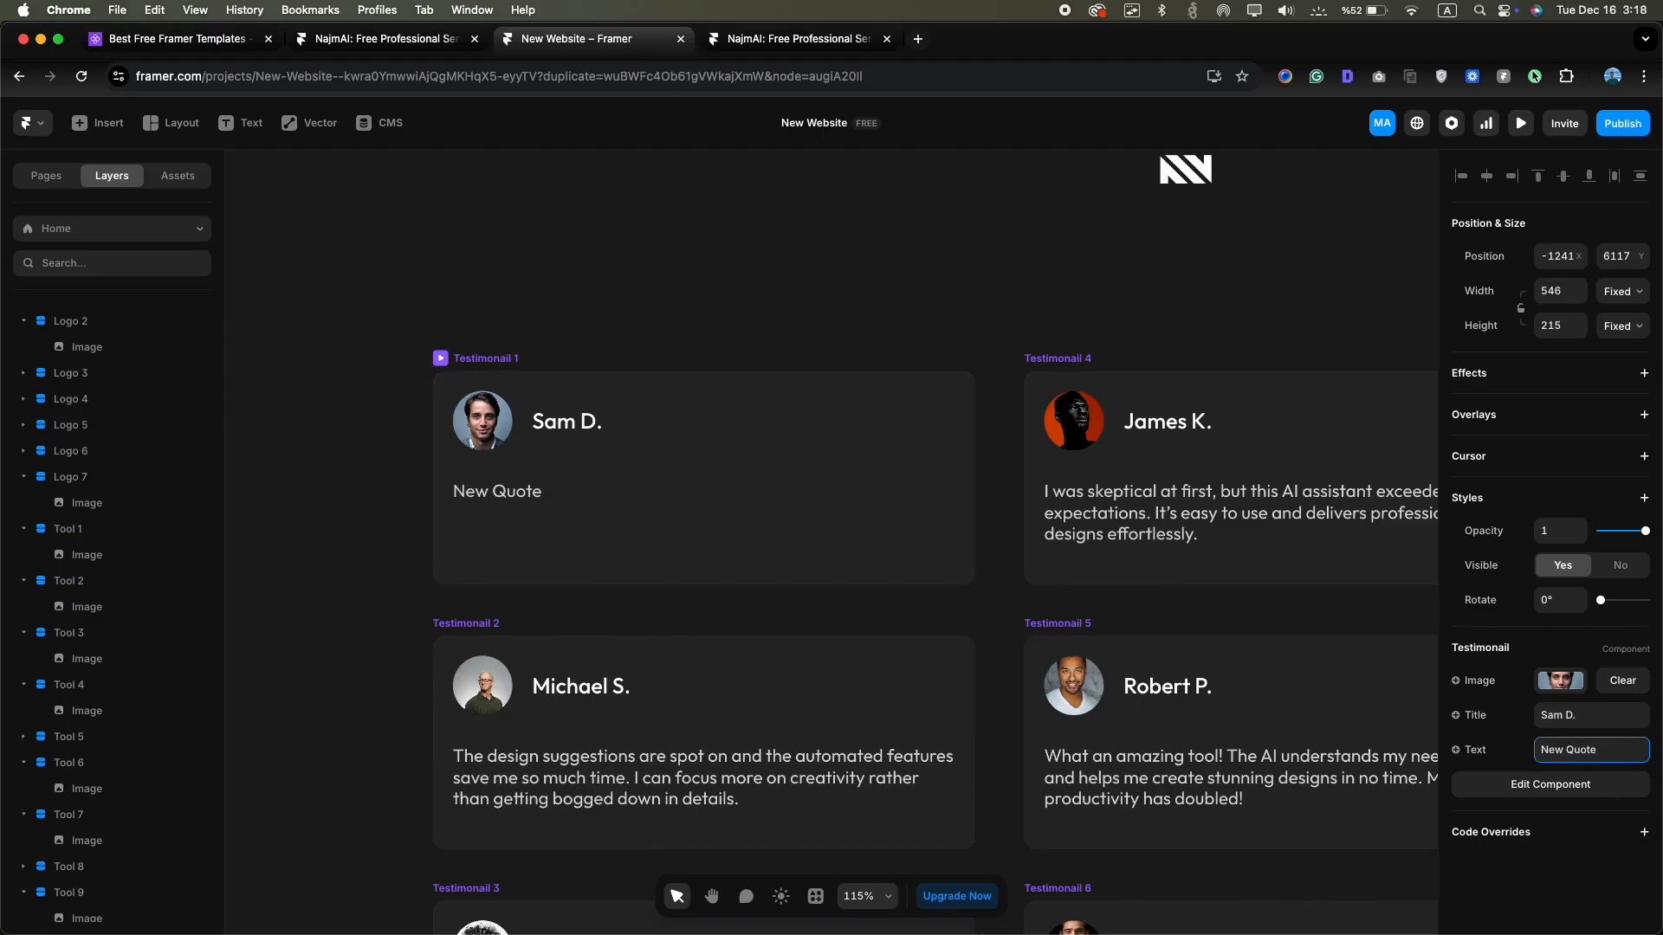
pyautogui.click(893, 600)
pyautogui.hscroll(-5, 892, 600)
pyautogui.click(741, 732)
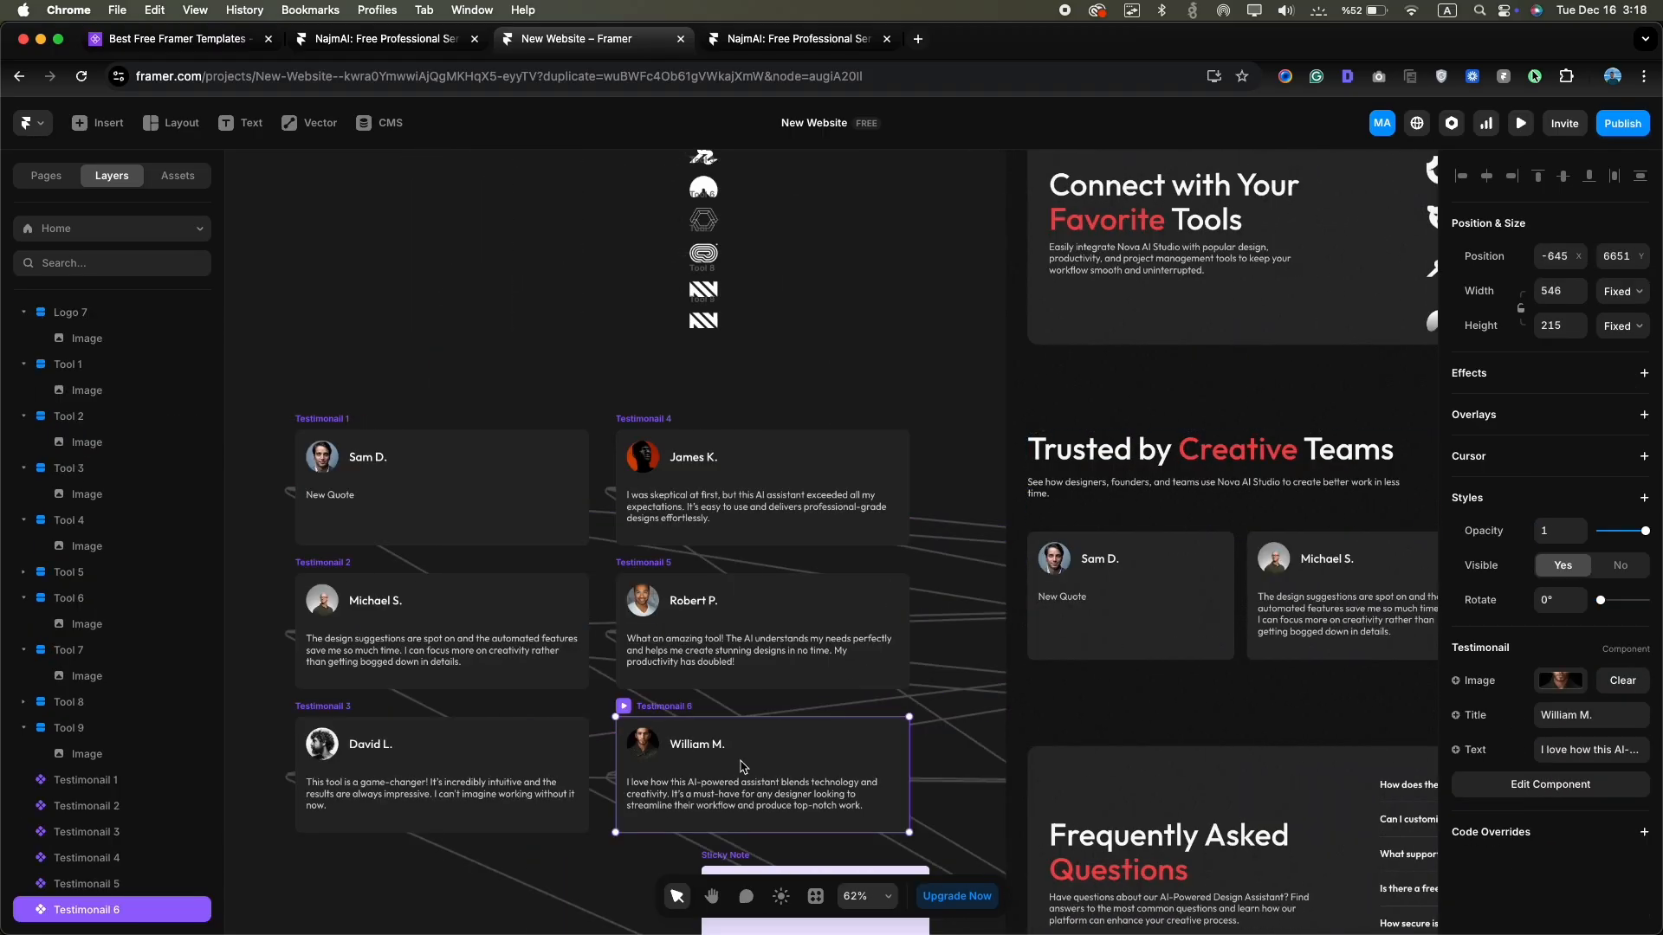
# Duplicate the Testimonail 6 card, place the copy below the Testimonail 3 card, and rename it Testimonail 7
pyautogui.scroll(-1, 740, 727)
pyautogui.press('super+d')
pyautogui.moveTo(819, 542); pyautogui.dragTo(640, 693)
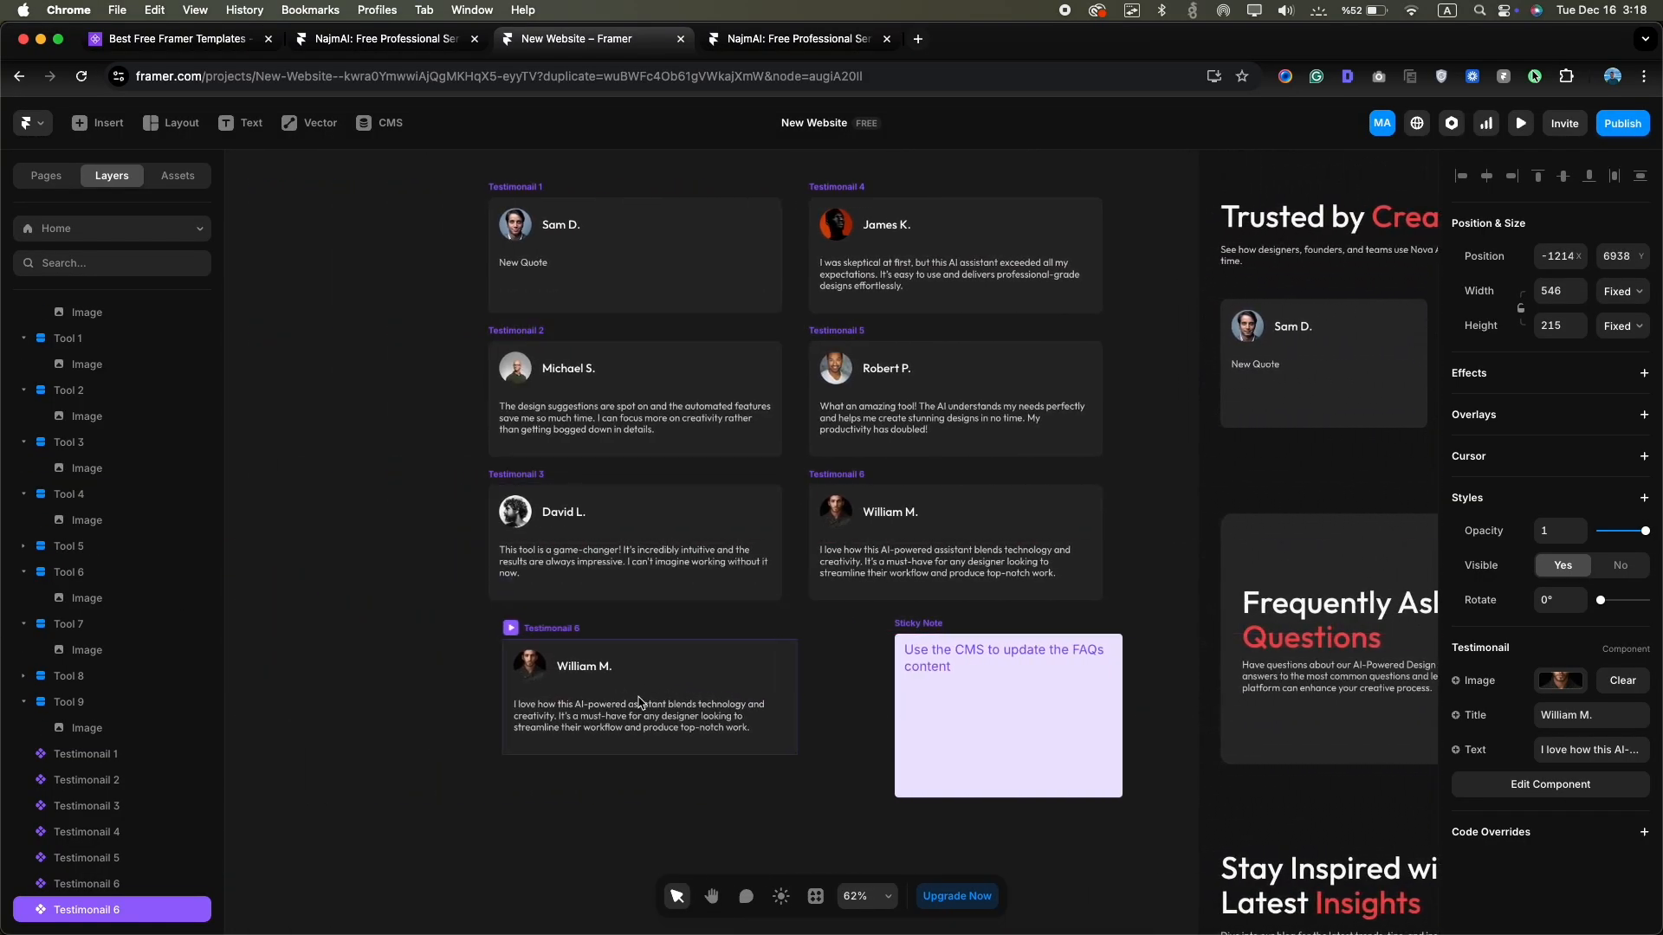
pyautogui.scroll(-2, 108, 810)
pyautogui.doubleClick(108, 807)
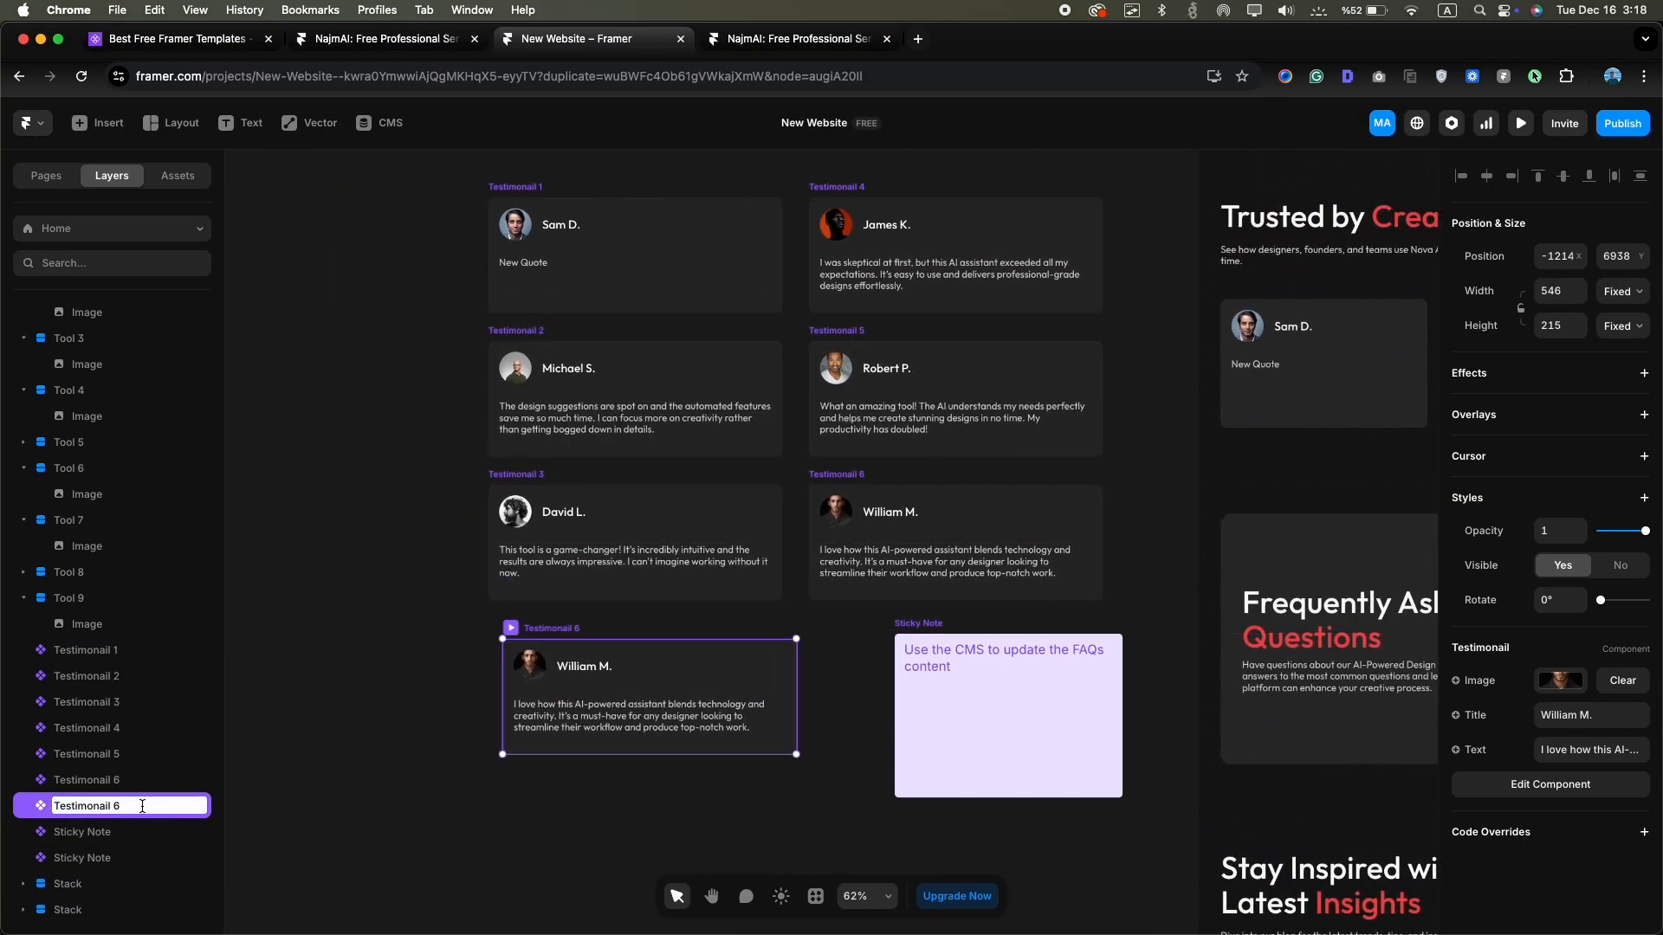
pyautogui.write('7')
pyautogui.press('Return')
# Add Testimonail 7 as a new content item of the slideshow in the Trusted by Creative Teams section
pyautogui.hscroll(5, 870, 378)
pyautogui.click(870, 378)
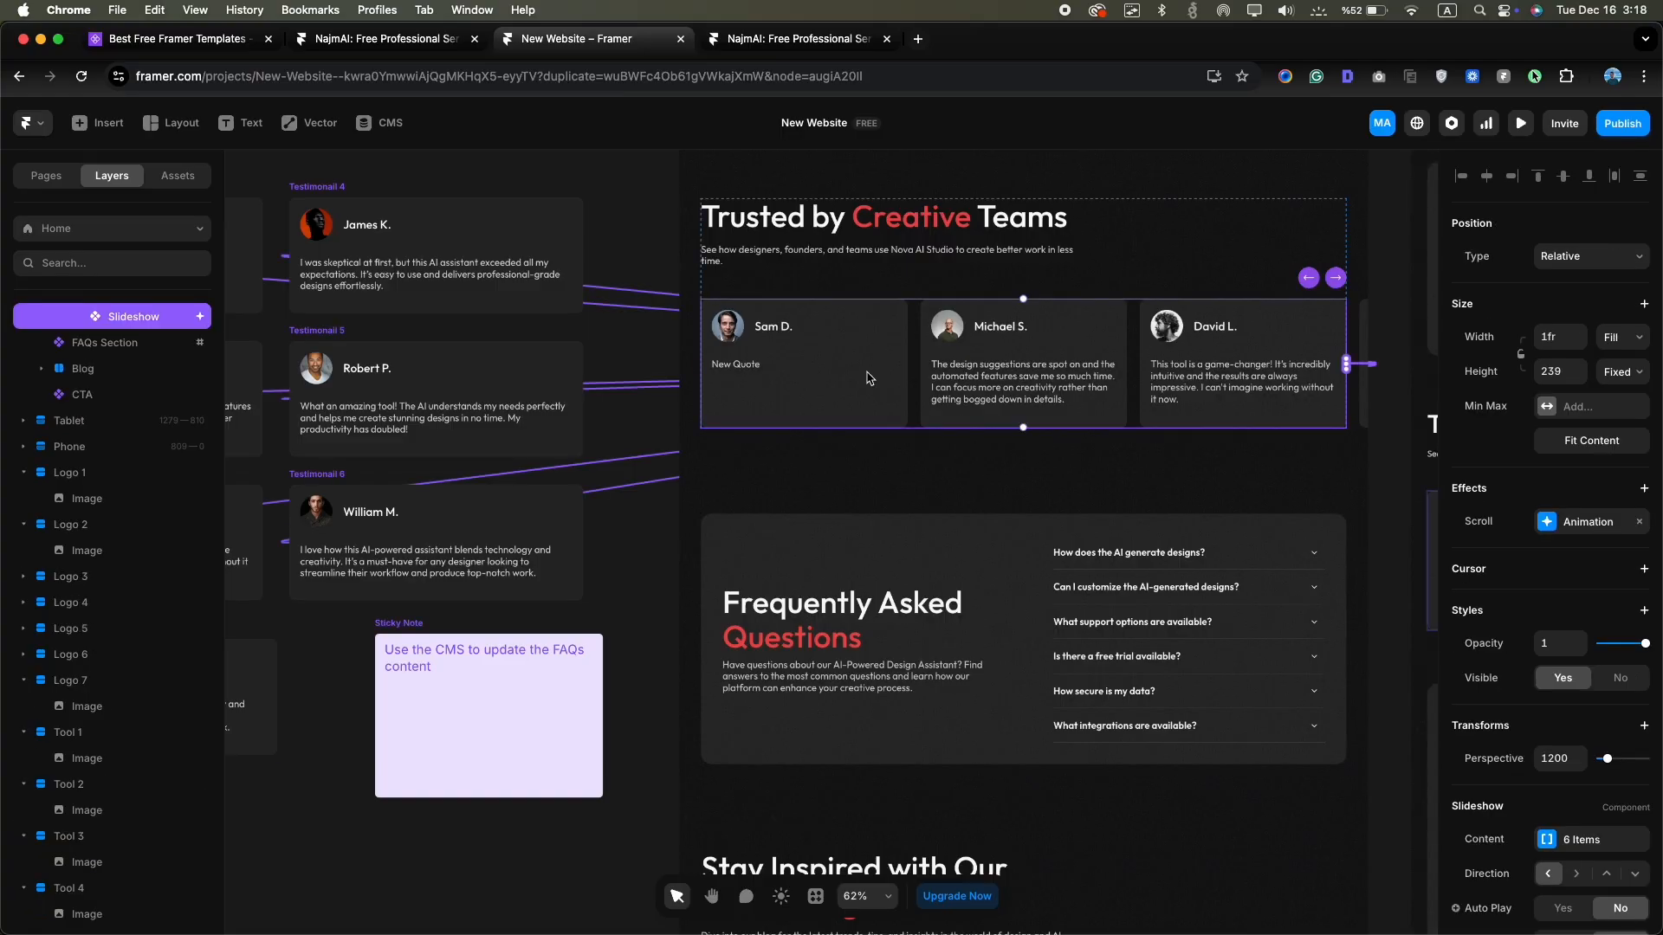
pyautogui.scroll(1, 128, 319)
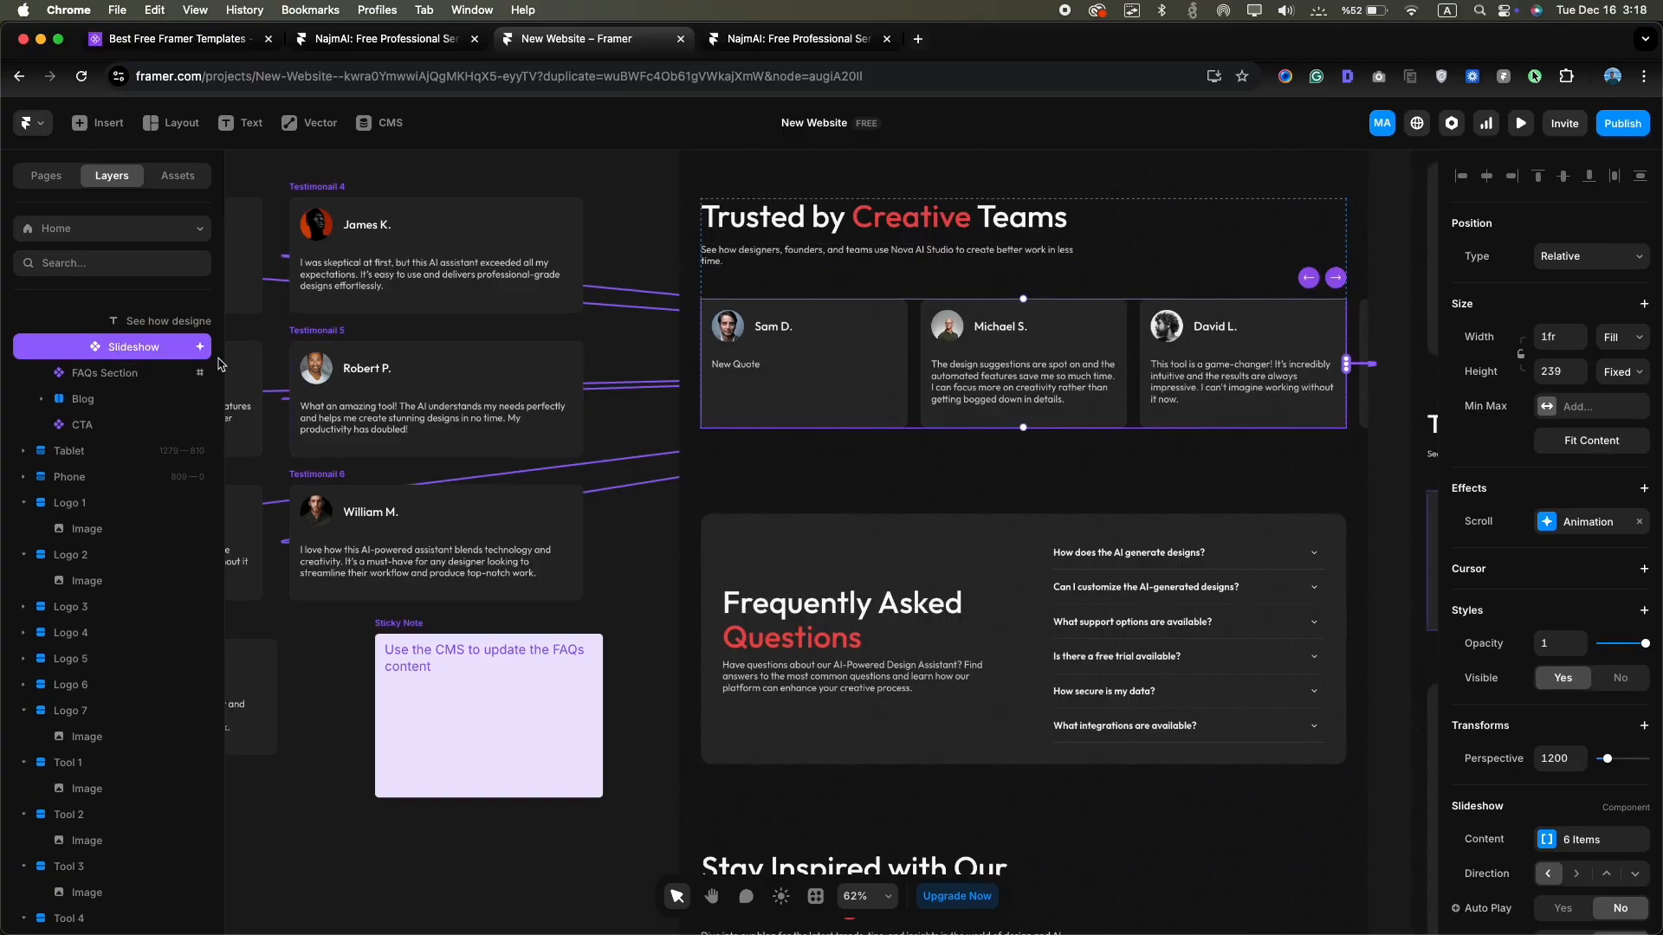
pyautogui.click(1574, 842)
pyautogui.scroll(-1, 1568, 853)
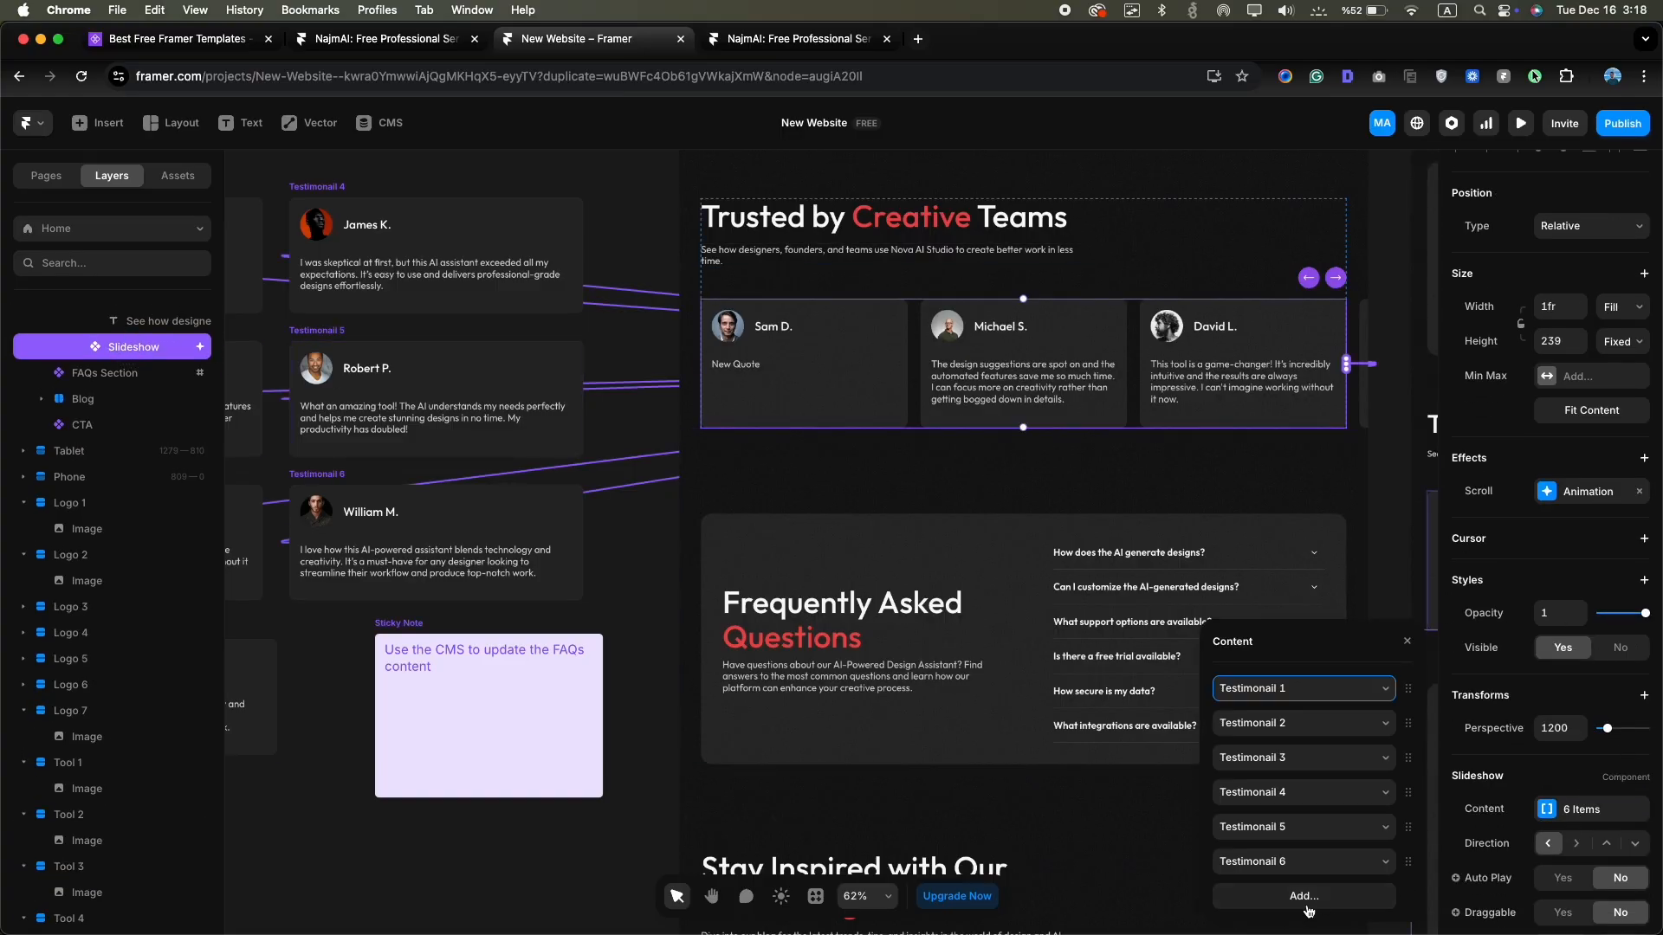
pyautogui.click(1304, 910)
pyautogui.click(1297, 862)
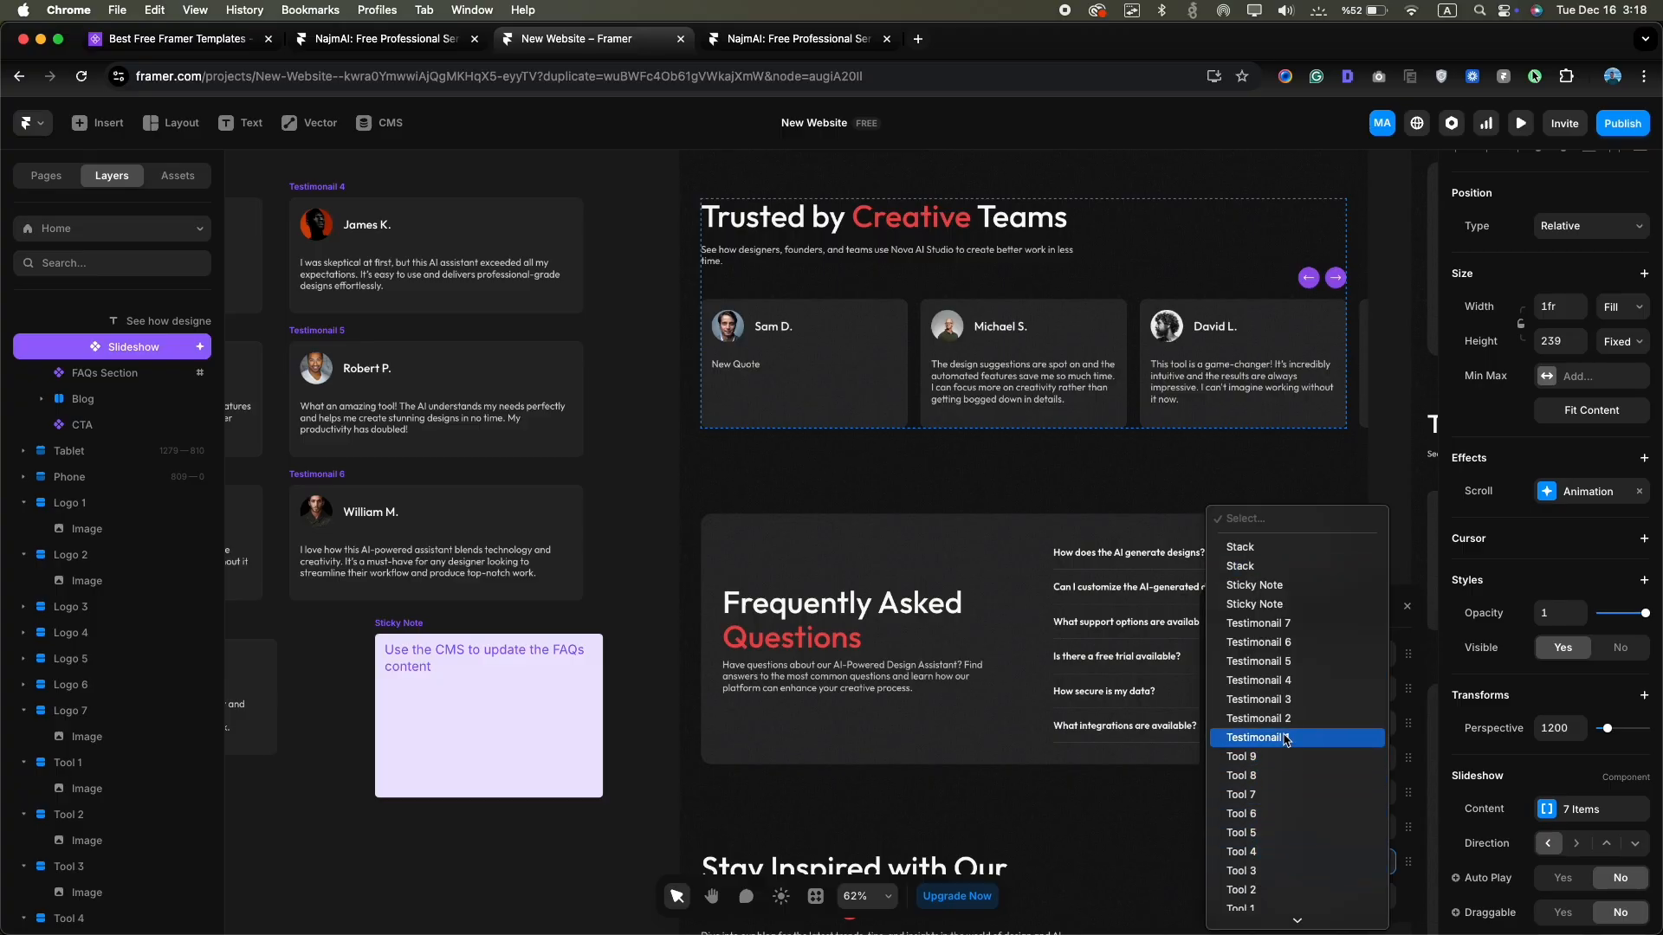
pyautogui.click(1293, 625)
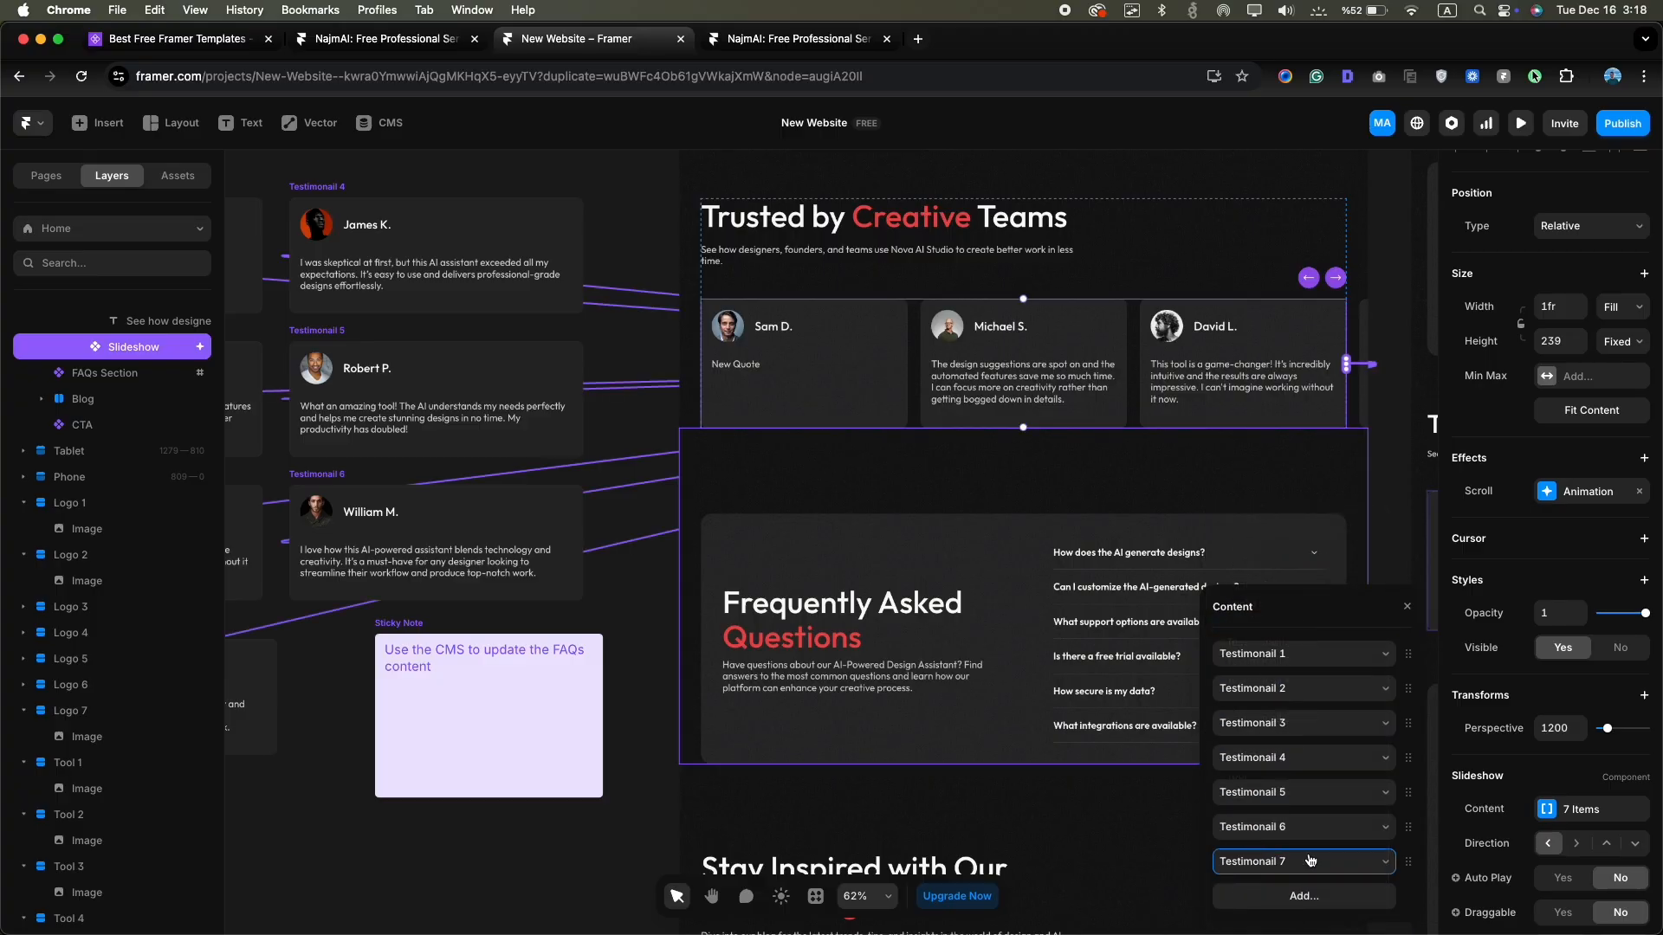
# Reorder the slideshow content so Testimonail 5 is second and Testimonail 7 precedes Testimonail 6, and remove Testimonail 6 from the list
pyautogui.moveTo(1408, 862); pyautogui.dragTo(1405, 691)
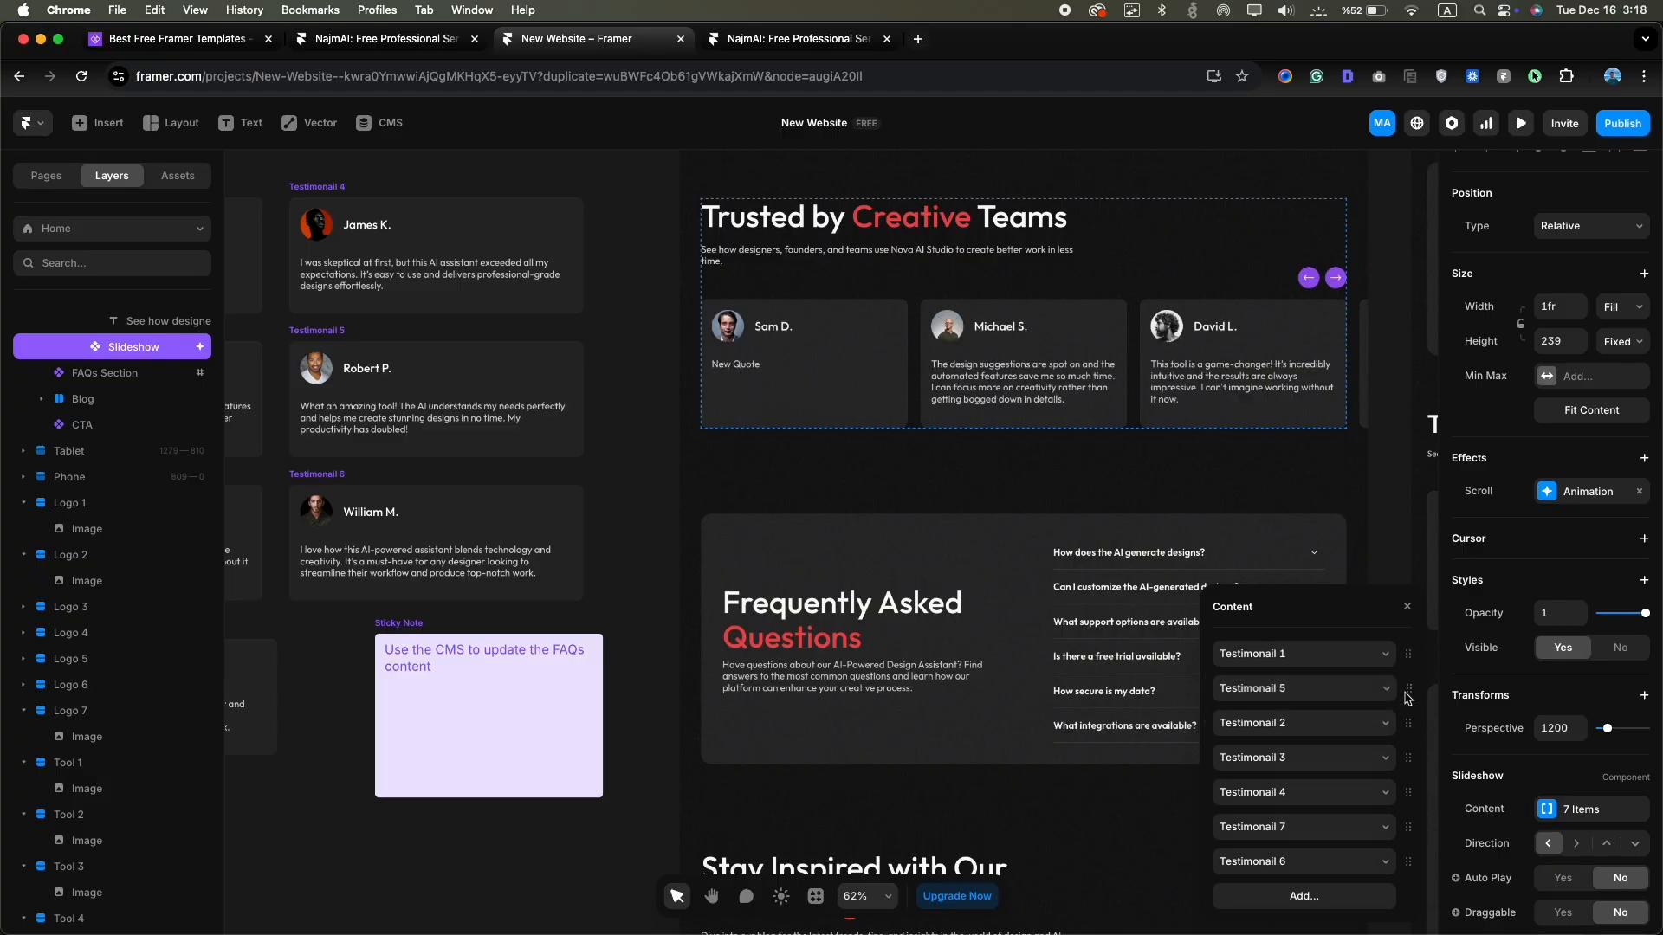
pyautogui.click(1407, 859)
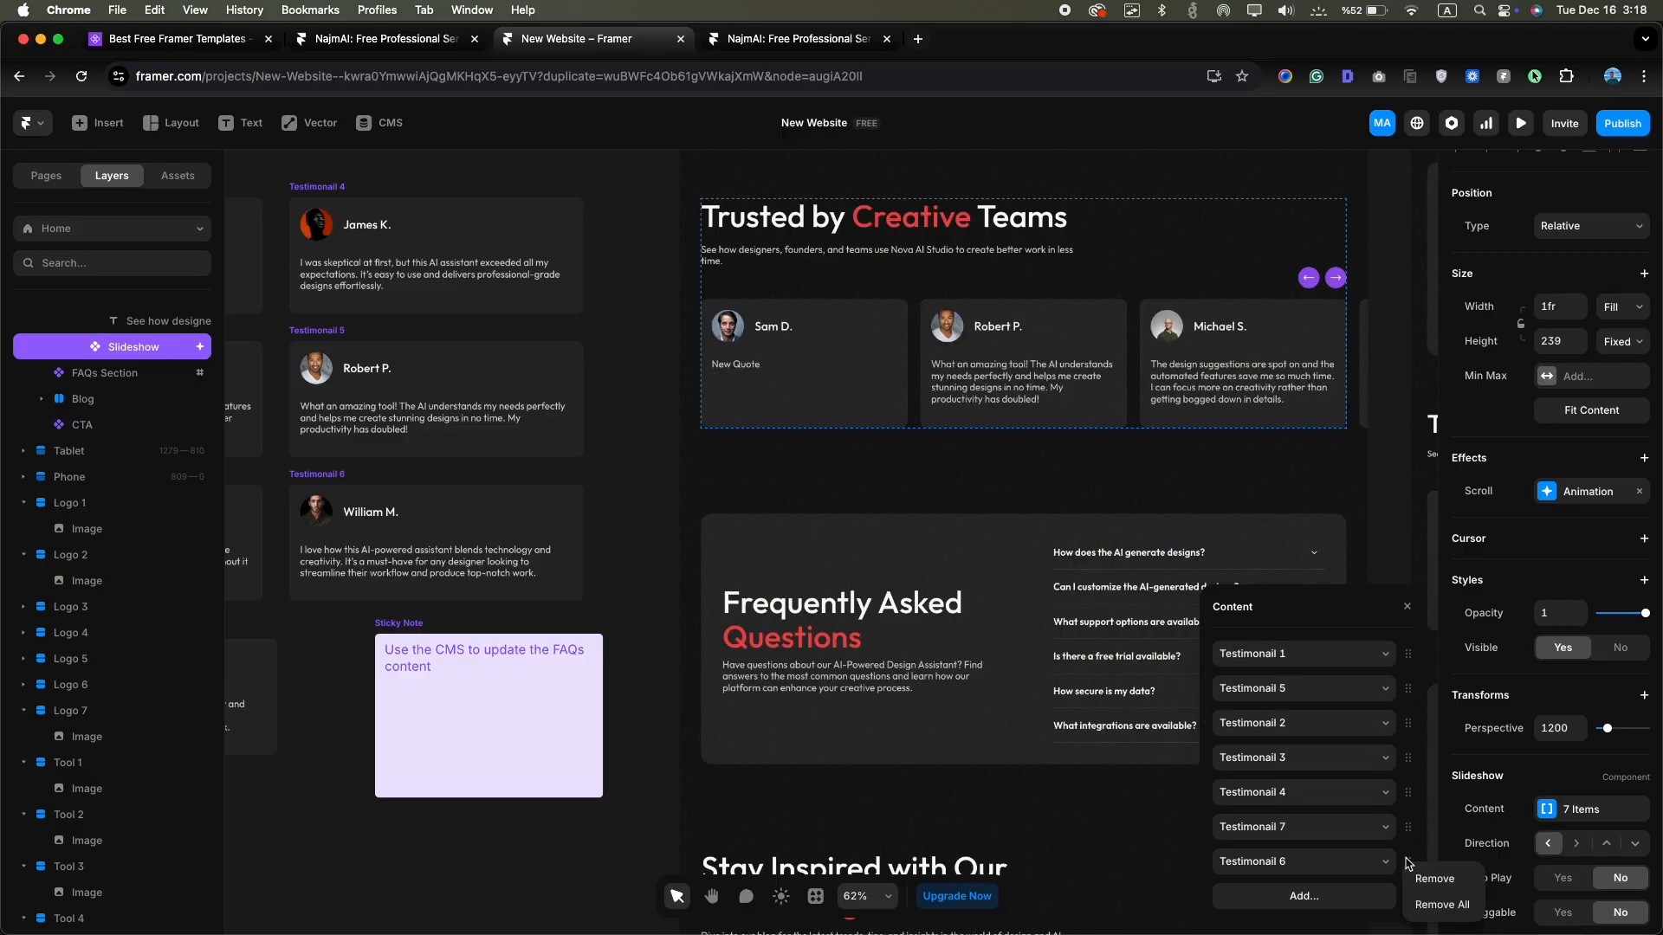
pyautogui.click(1429, 878)
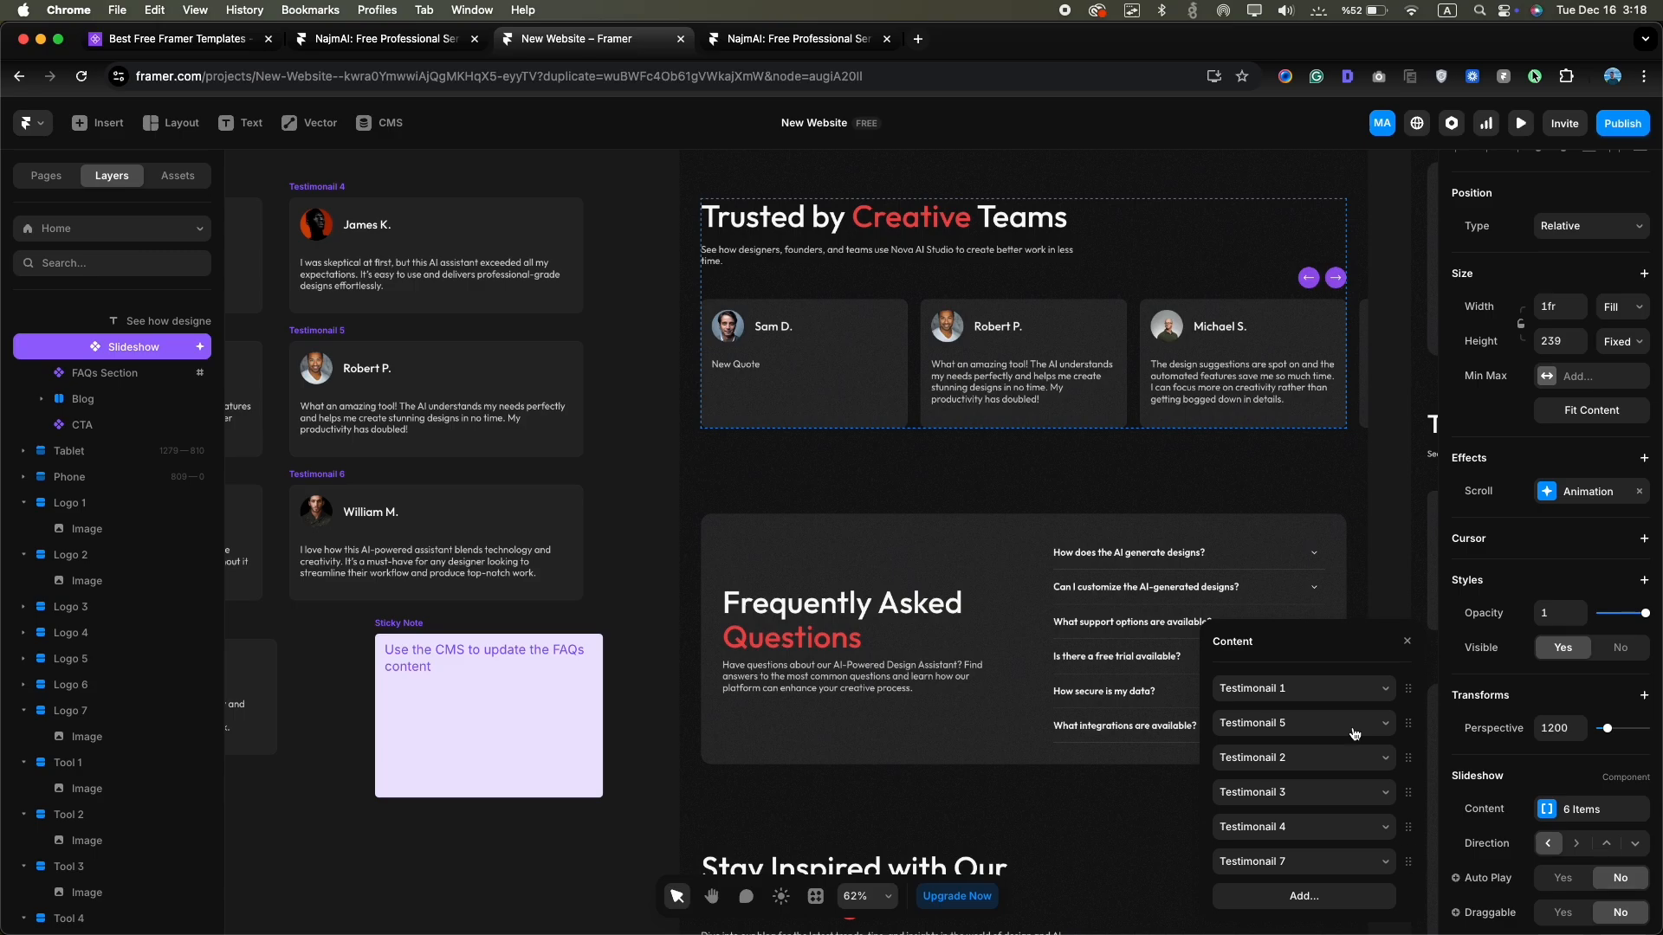
# Replace the slideshow's Next arrow image with the red right-arrow image file
pyautogui.scroll(-5, 1559, 579)
pyautogui.scroll(-3, 1567, 606)
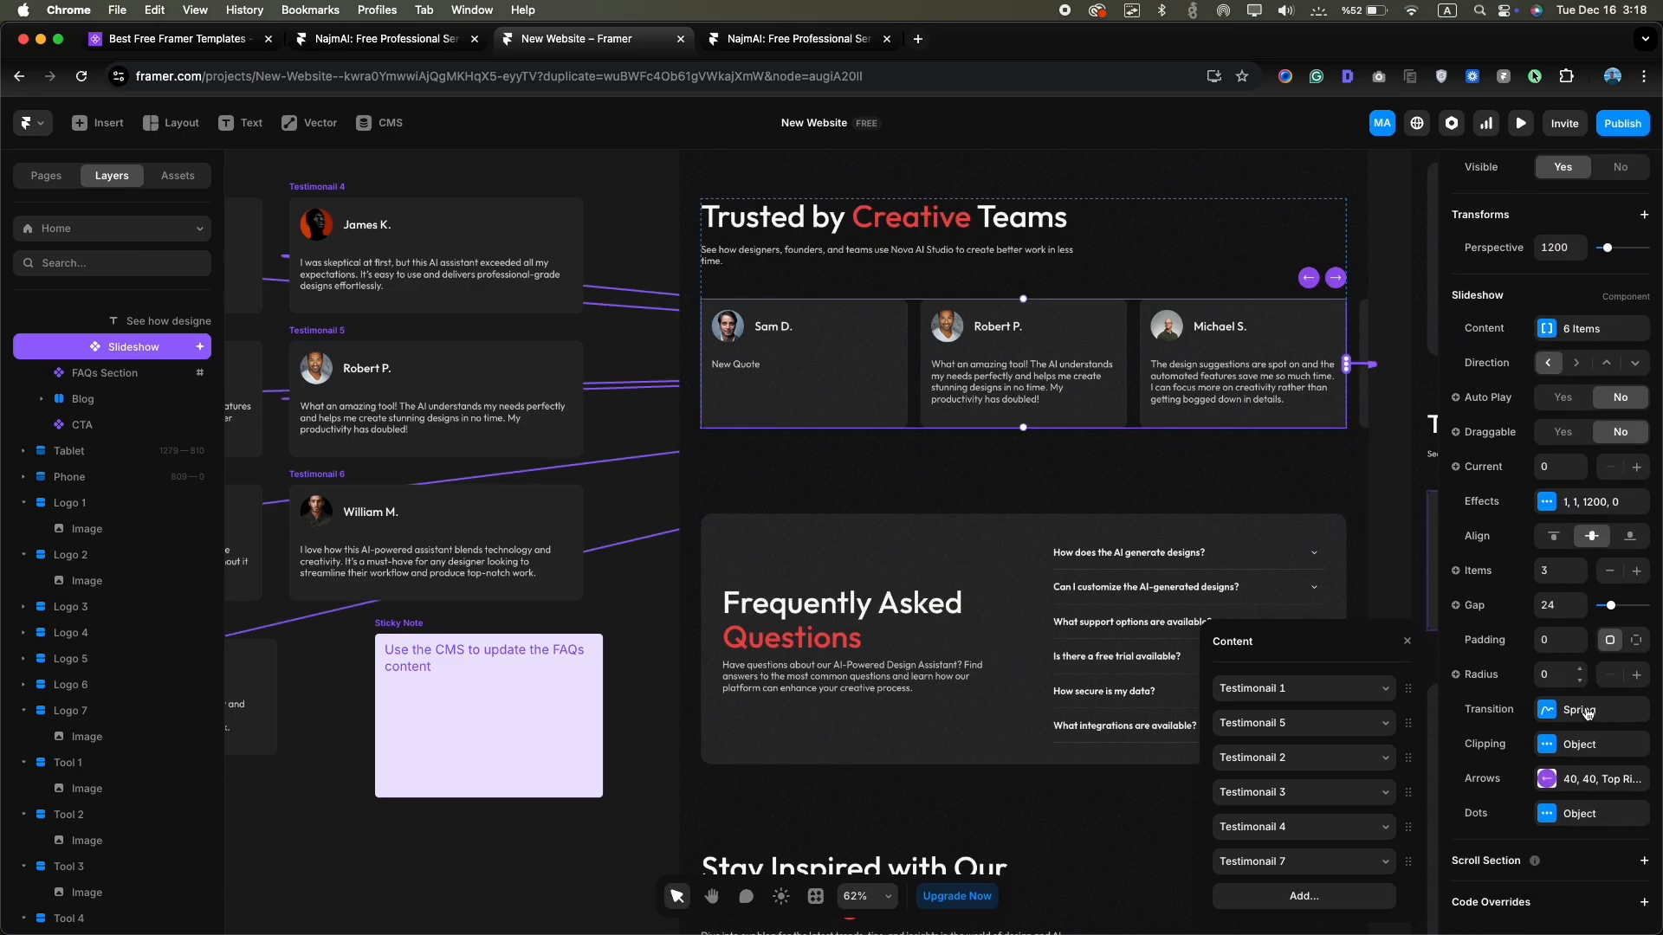
pyautogui.click(1550, 782)
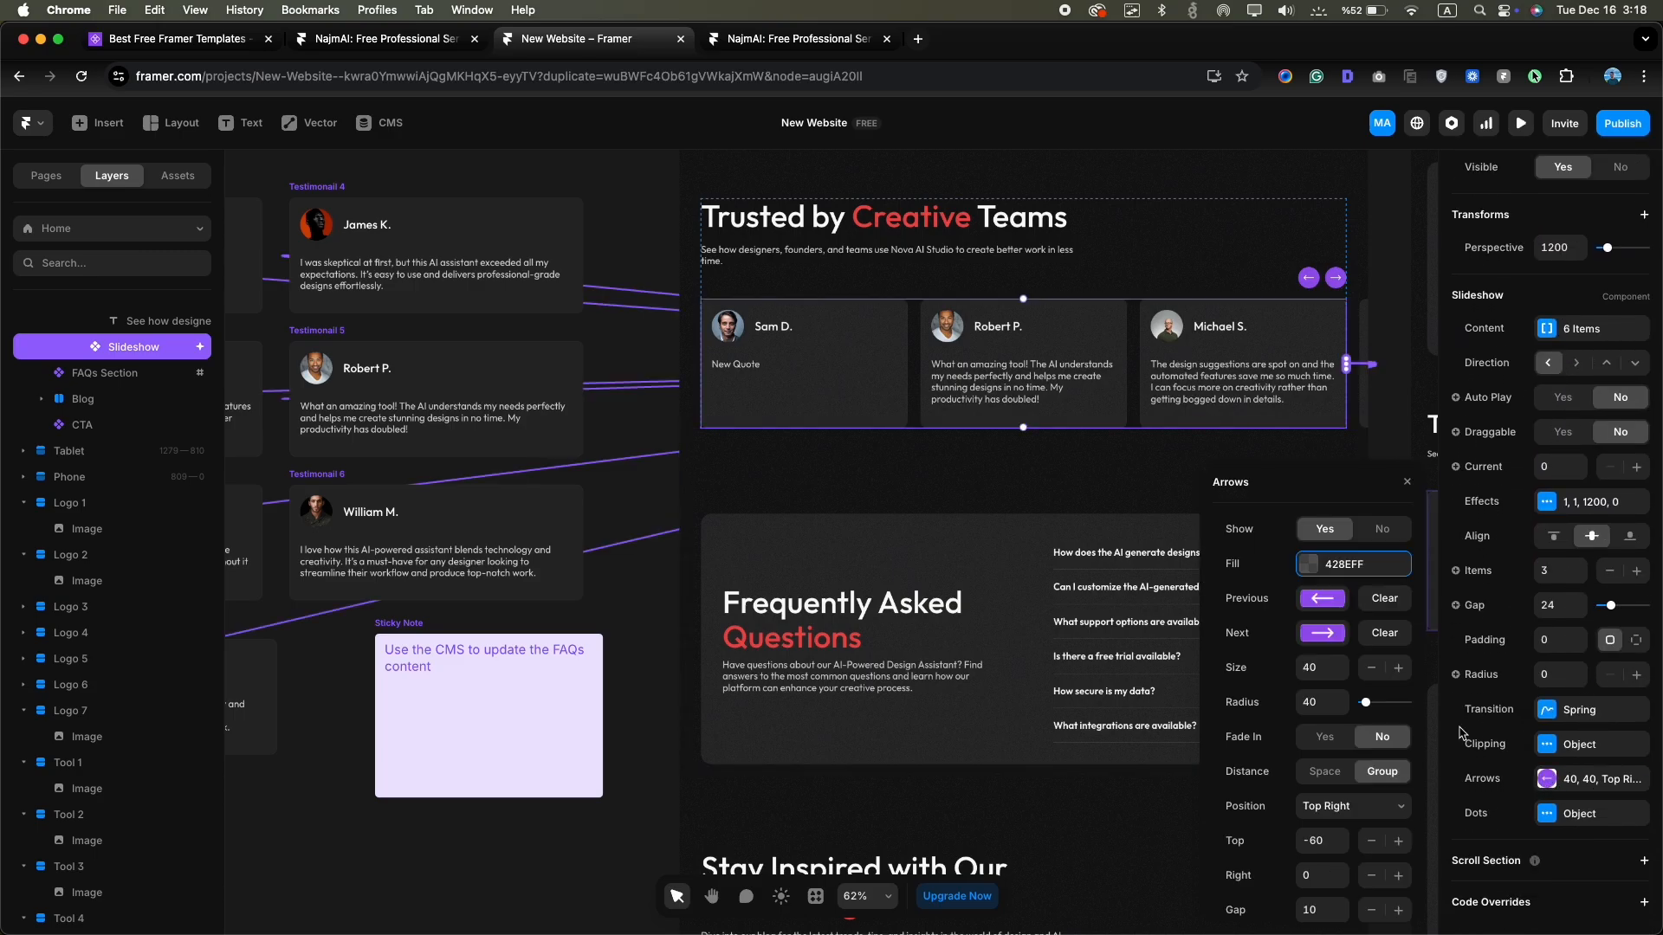
pyautogui.click(1320, 635)
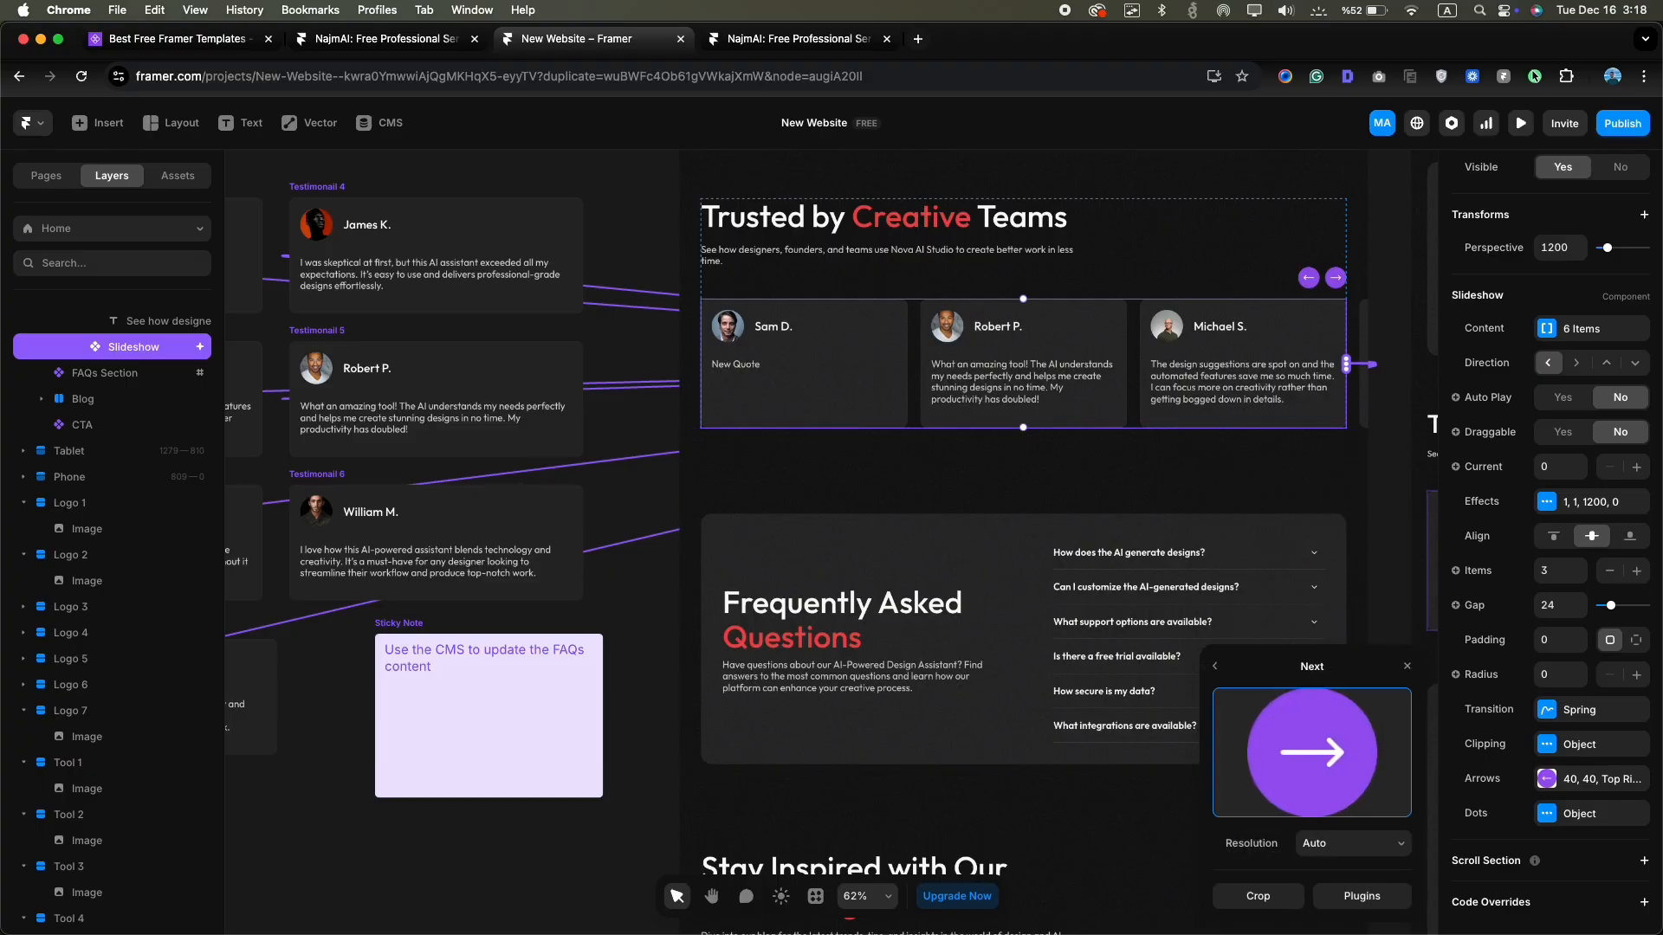
pyautogui.moveTo(930, 560); pyautogui.dragTo(1304, 755)
pyautogui.scroll(5, 1388, 231)
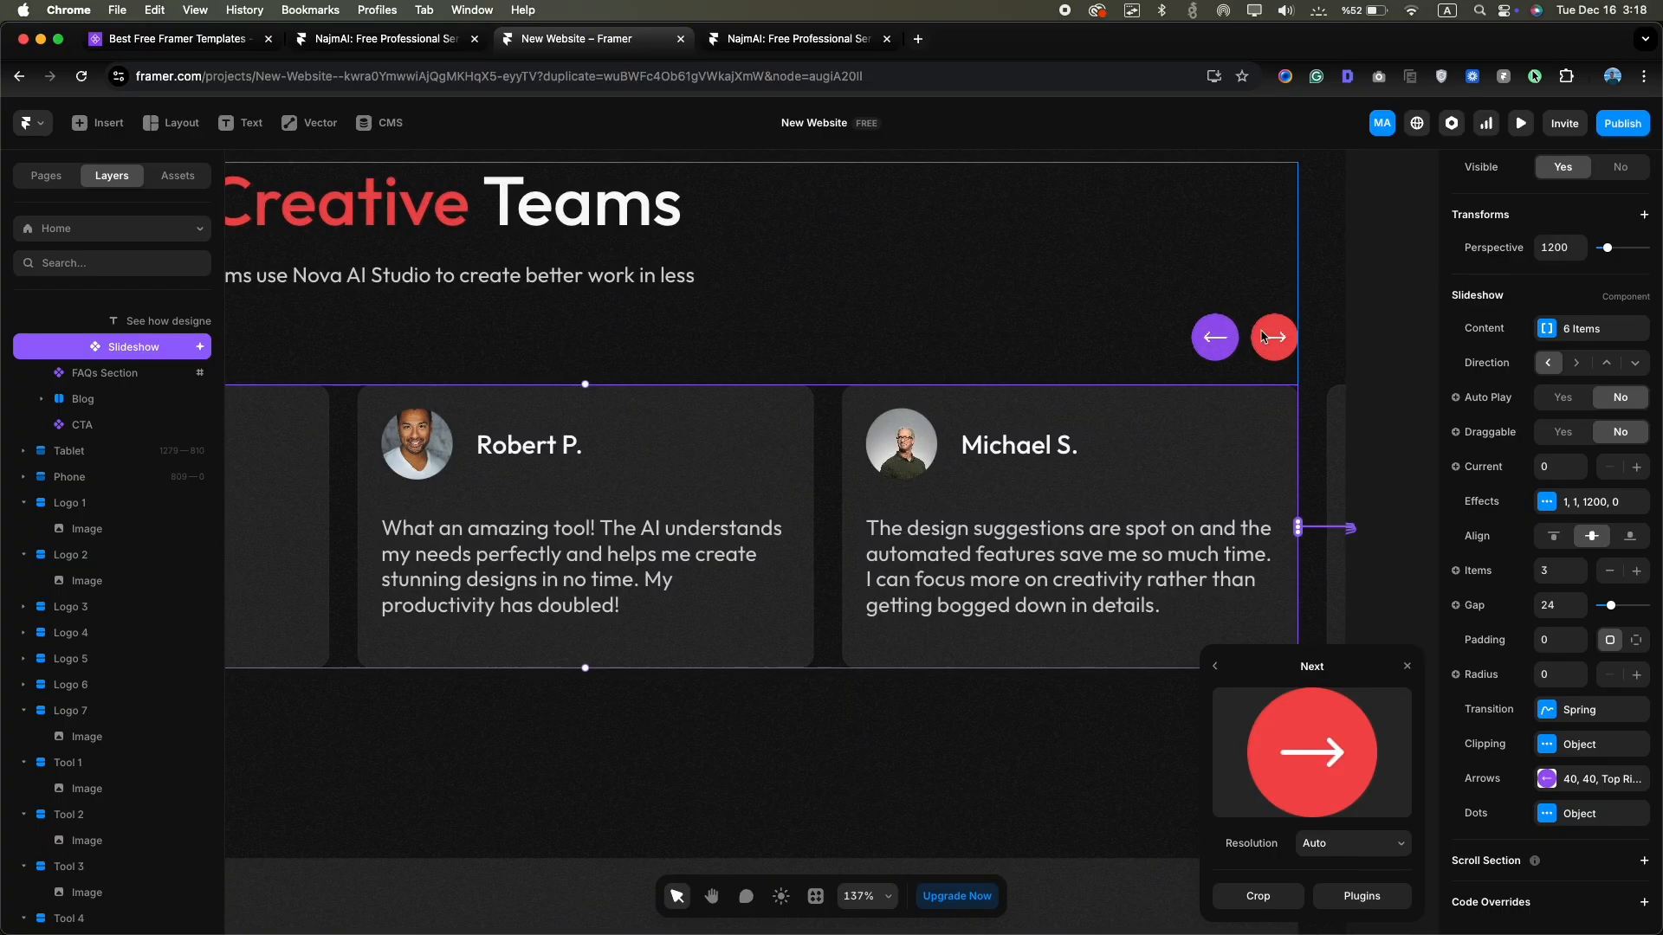
# Replace the slideshow's Previous arrow image with the red left-arrow image file
pyautogui.click(1217, 666)
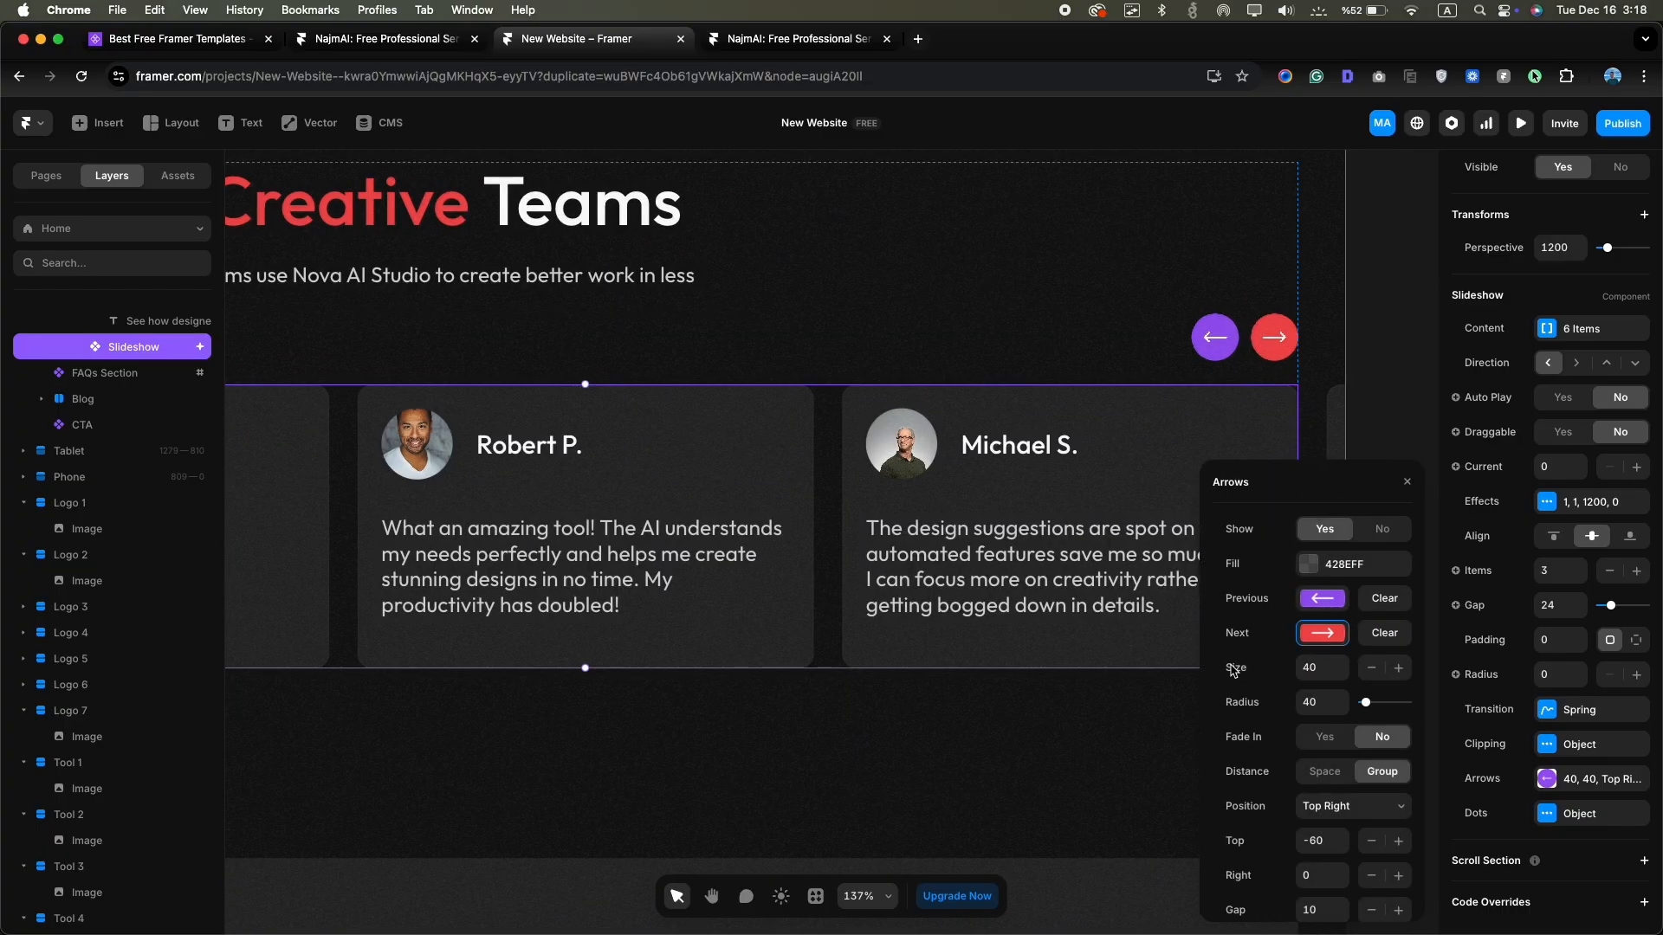
pyautogui.click(1310, 599)
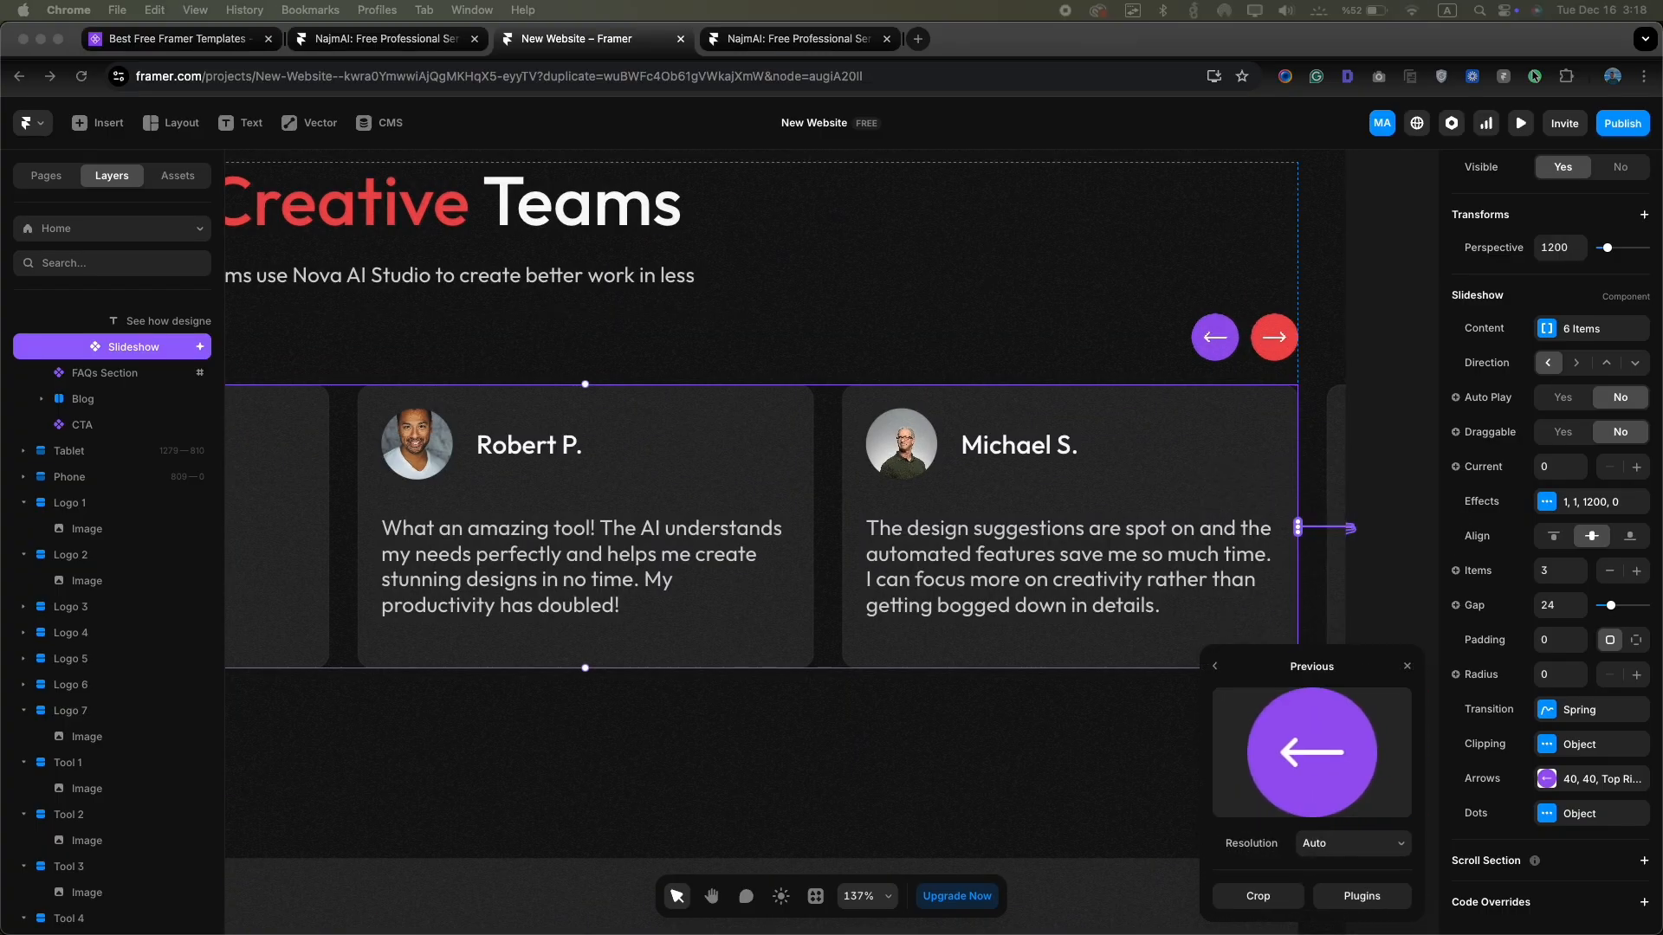
pyautogui.moveTo(1, 208); pyautogui.dragTo(1310, 760)
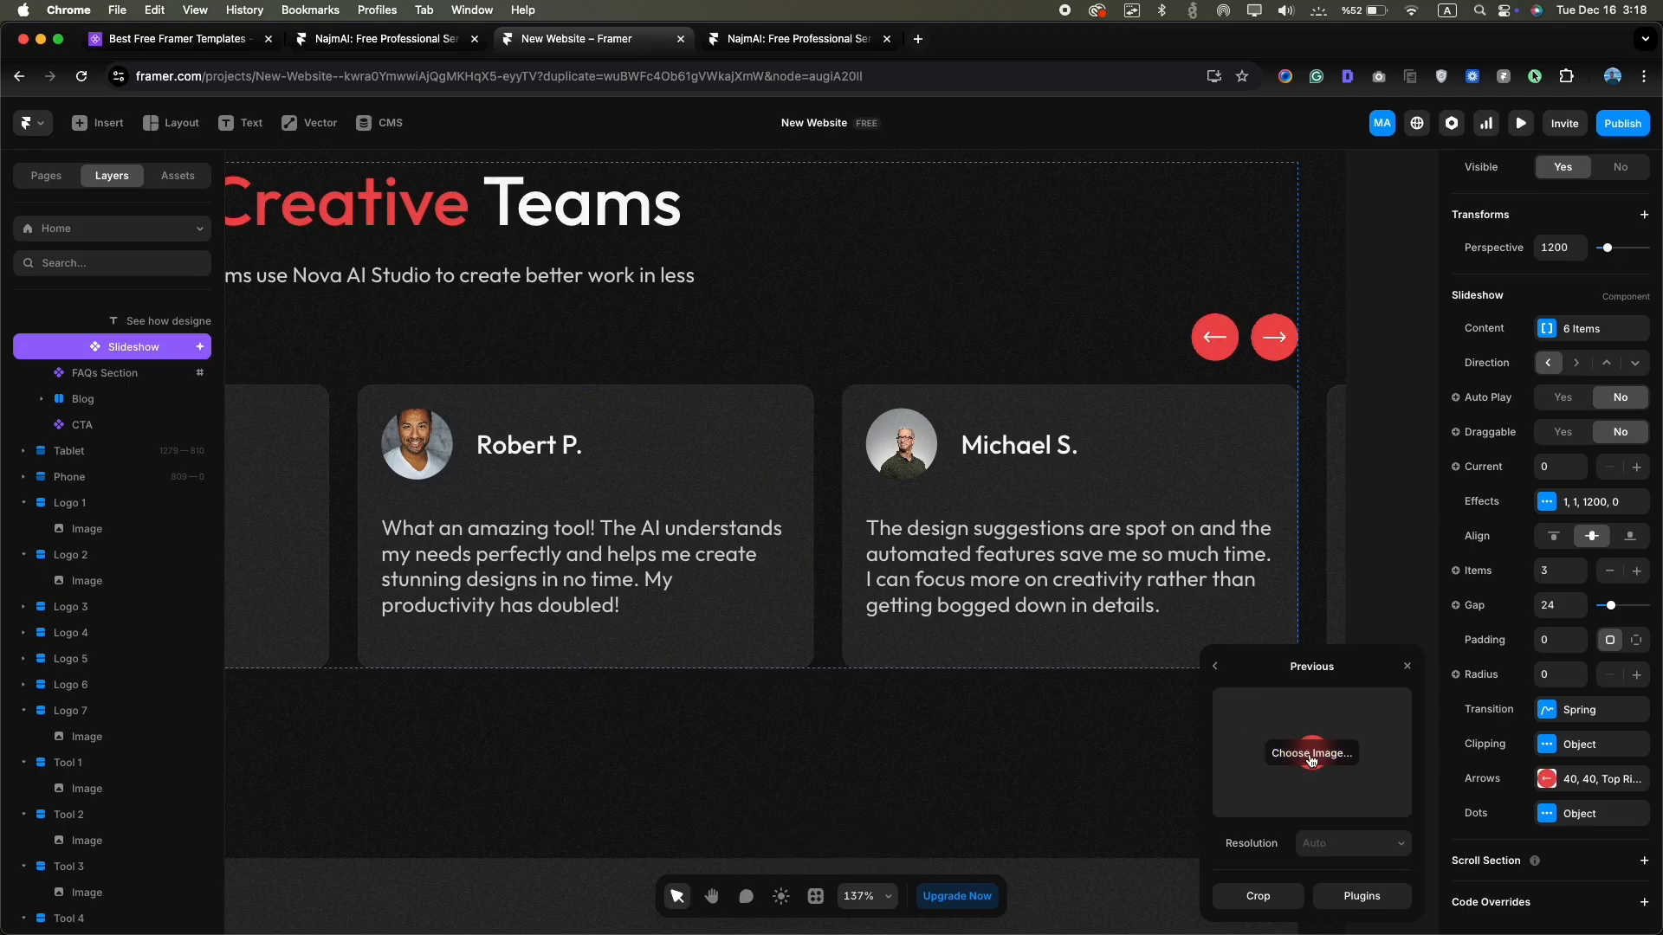
# Open the FAQs Section component for editing and change its desktop heading to "Your Questions, Answered"
pyautogui.scroll(-5, 1157, 462)
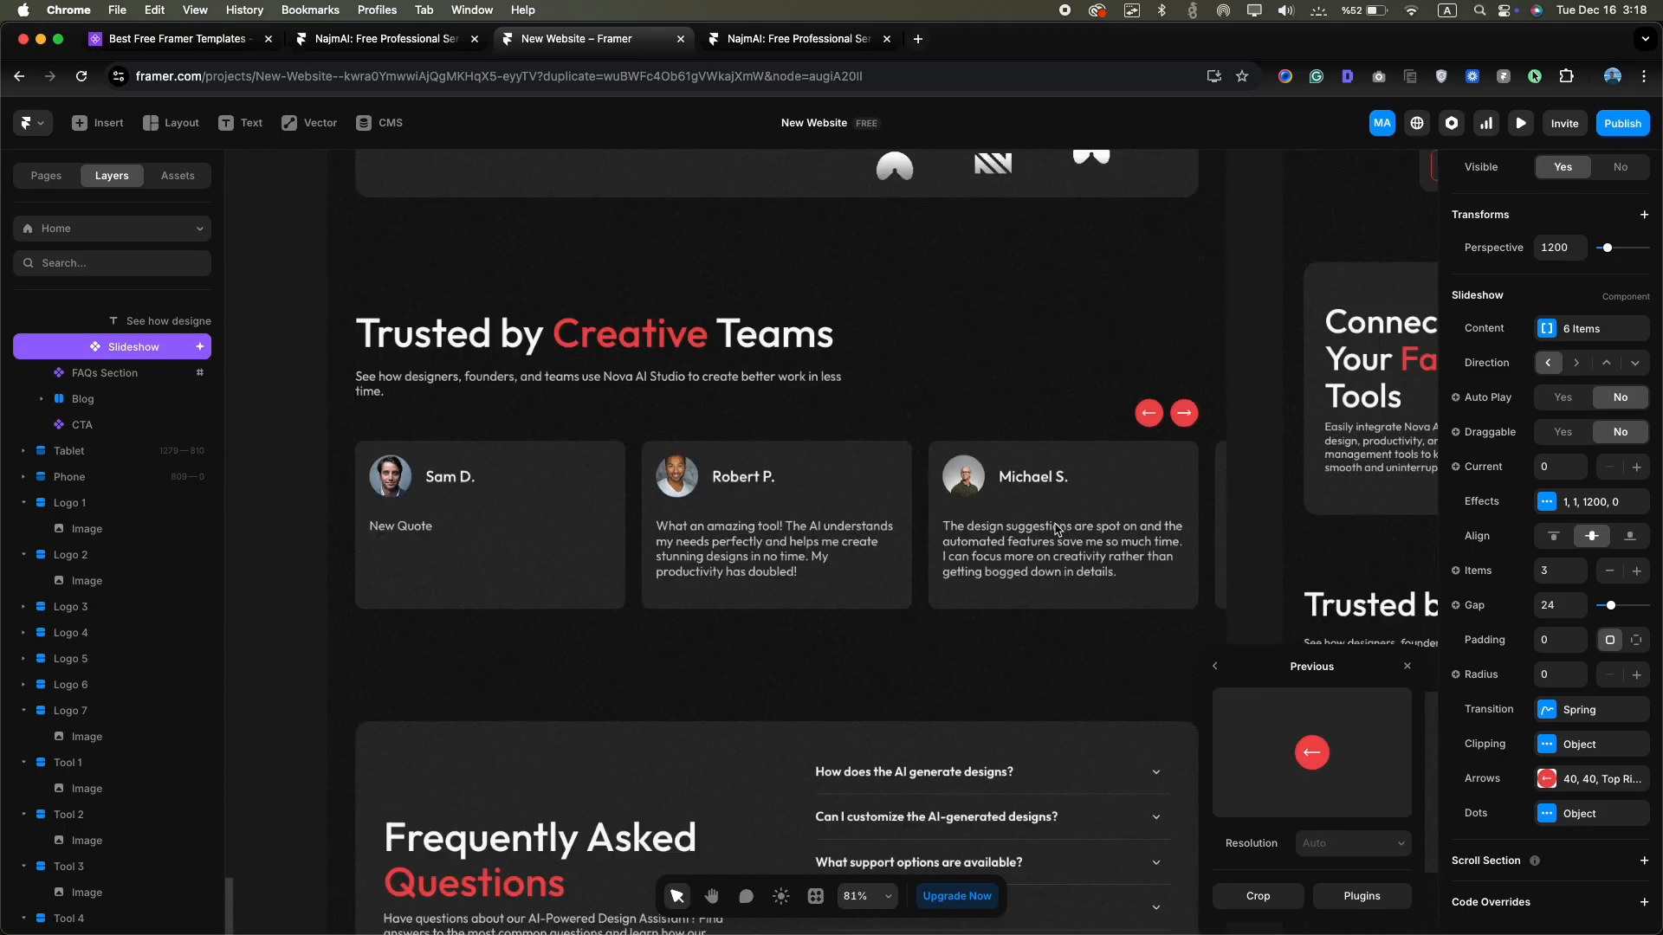
pyautogui.scroll(-5, 842, 567)
pyautogui.click(843, 566)
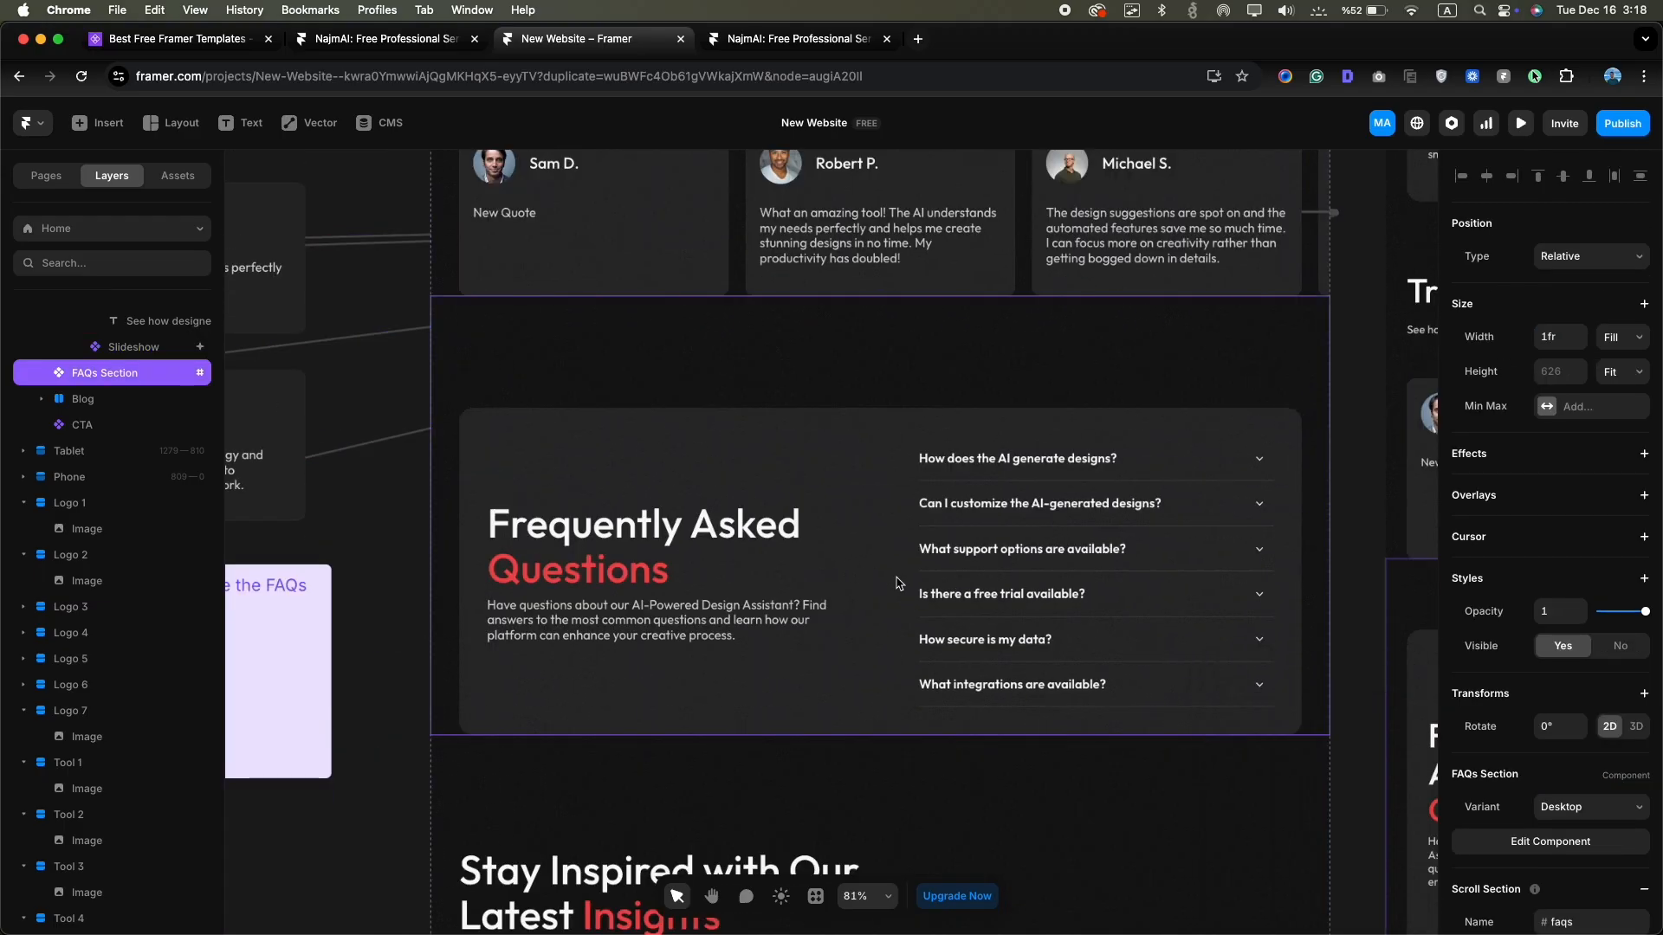
pyautogui.hscroll(-2, 897, 579)
pyautogui.doubleClick(866, 511)
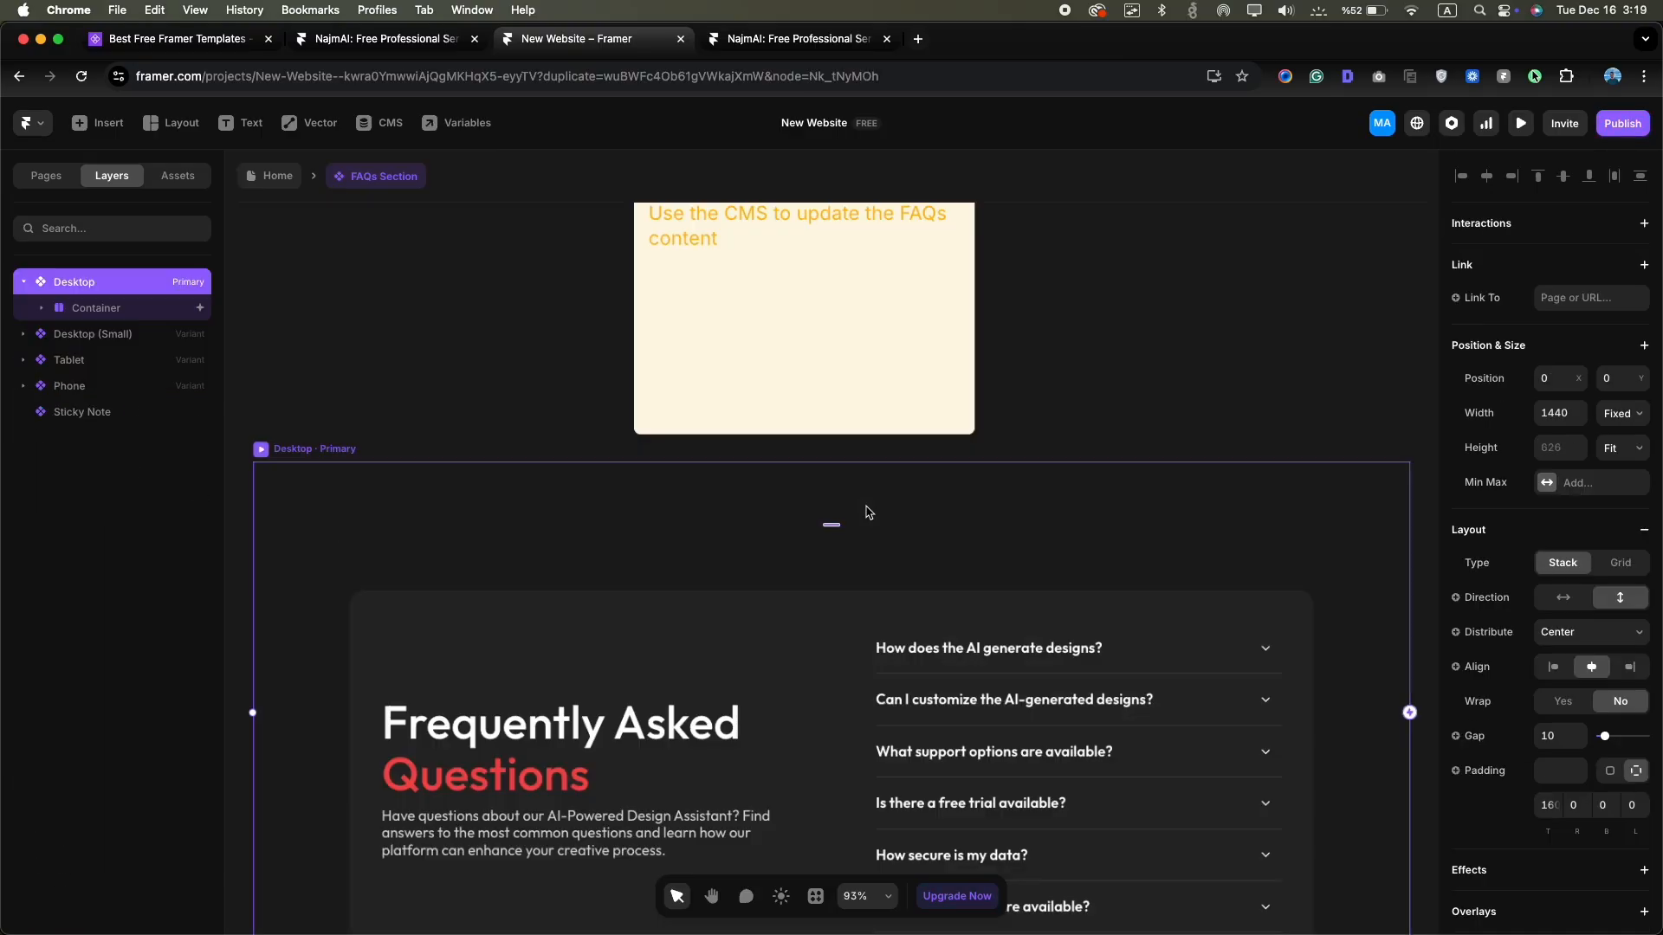
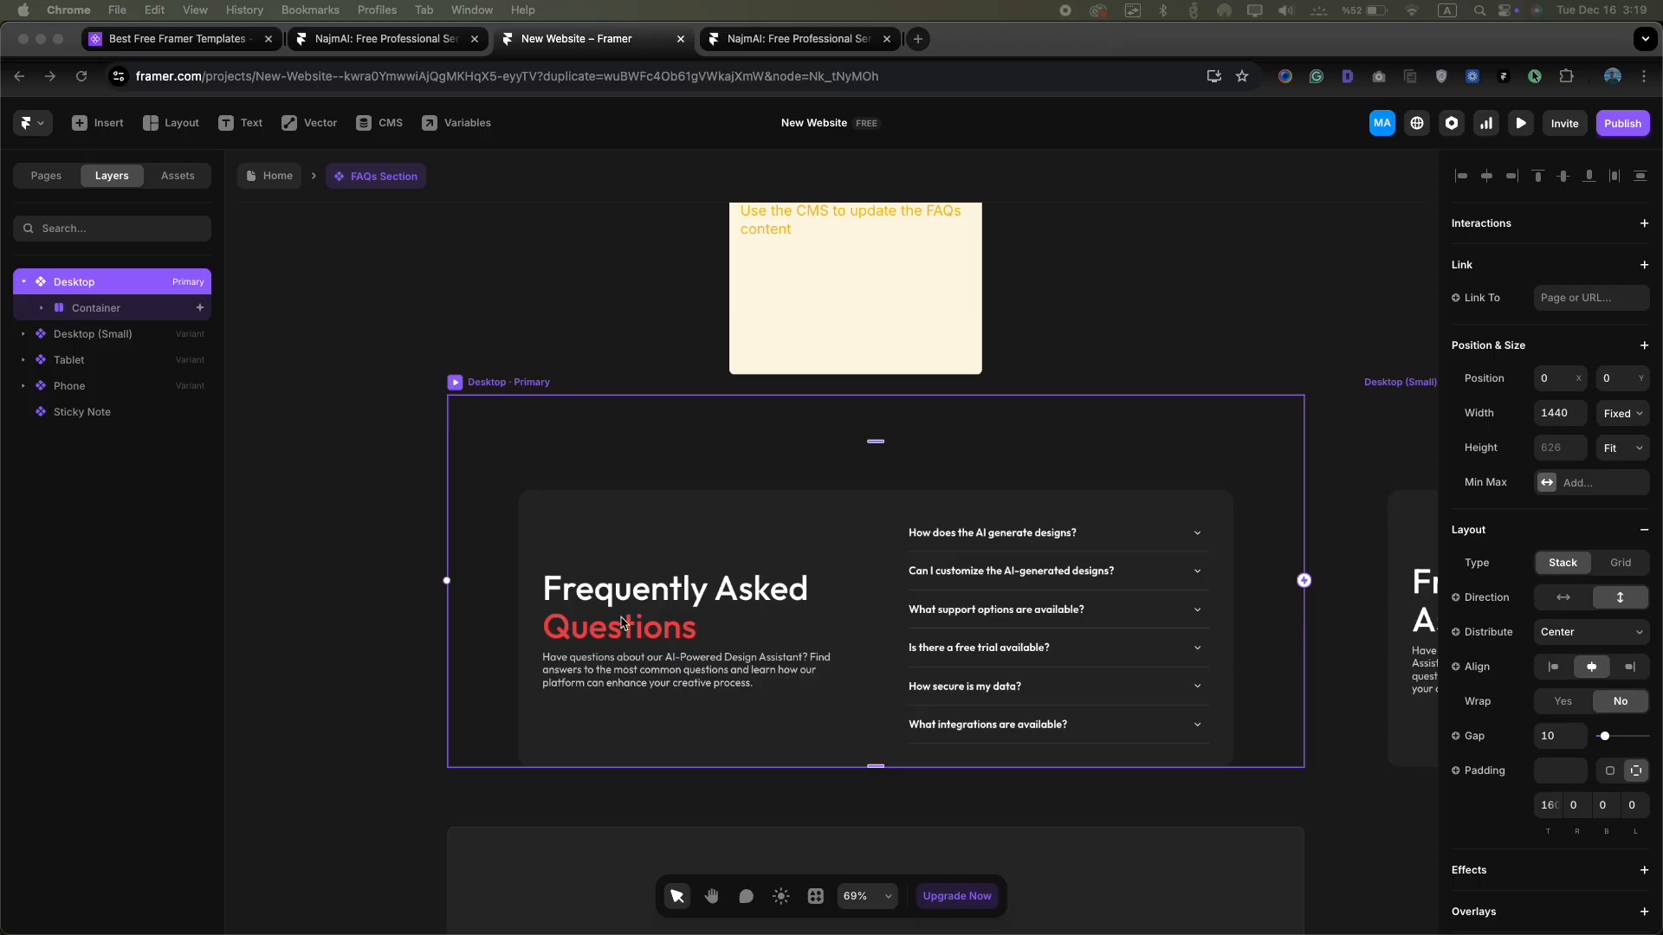
pyautogui.doubleClick(692, 609)
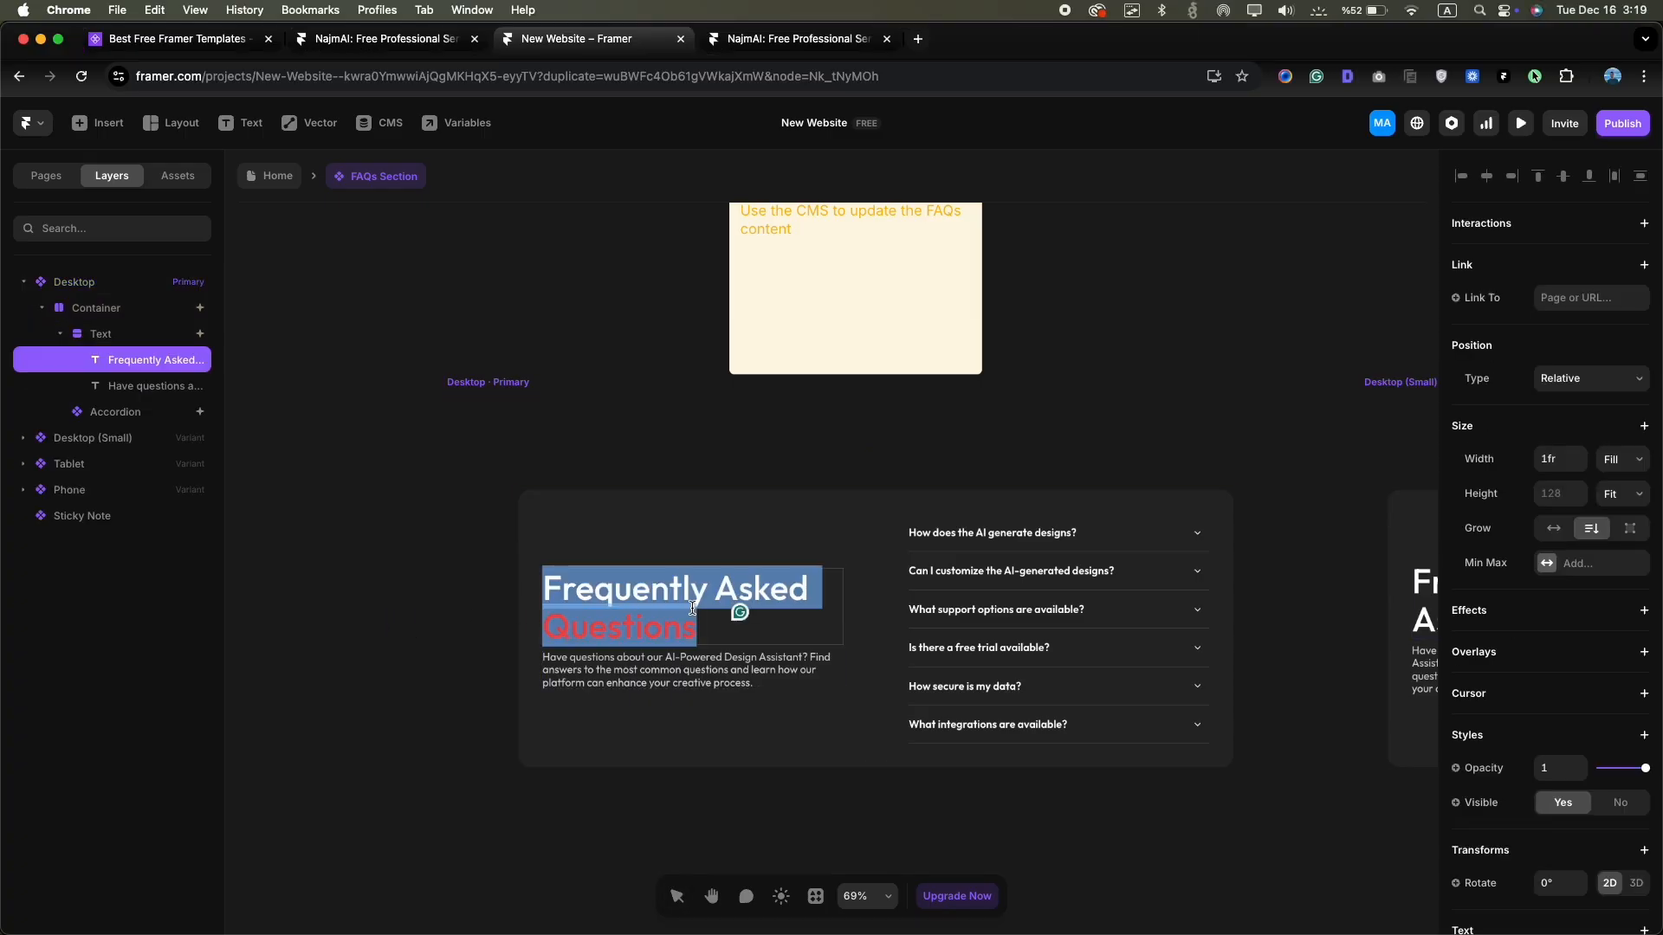
pyautogui.write('Your Questions, Answered')
# Apply the Red color style to the word "Answered" in the FAQ heading
pyautogui.doubleClick(684, 625)
pyautogui.scroll(-5, 1585, 814)
pyautogui.click(1572, 852)
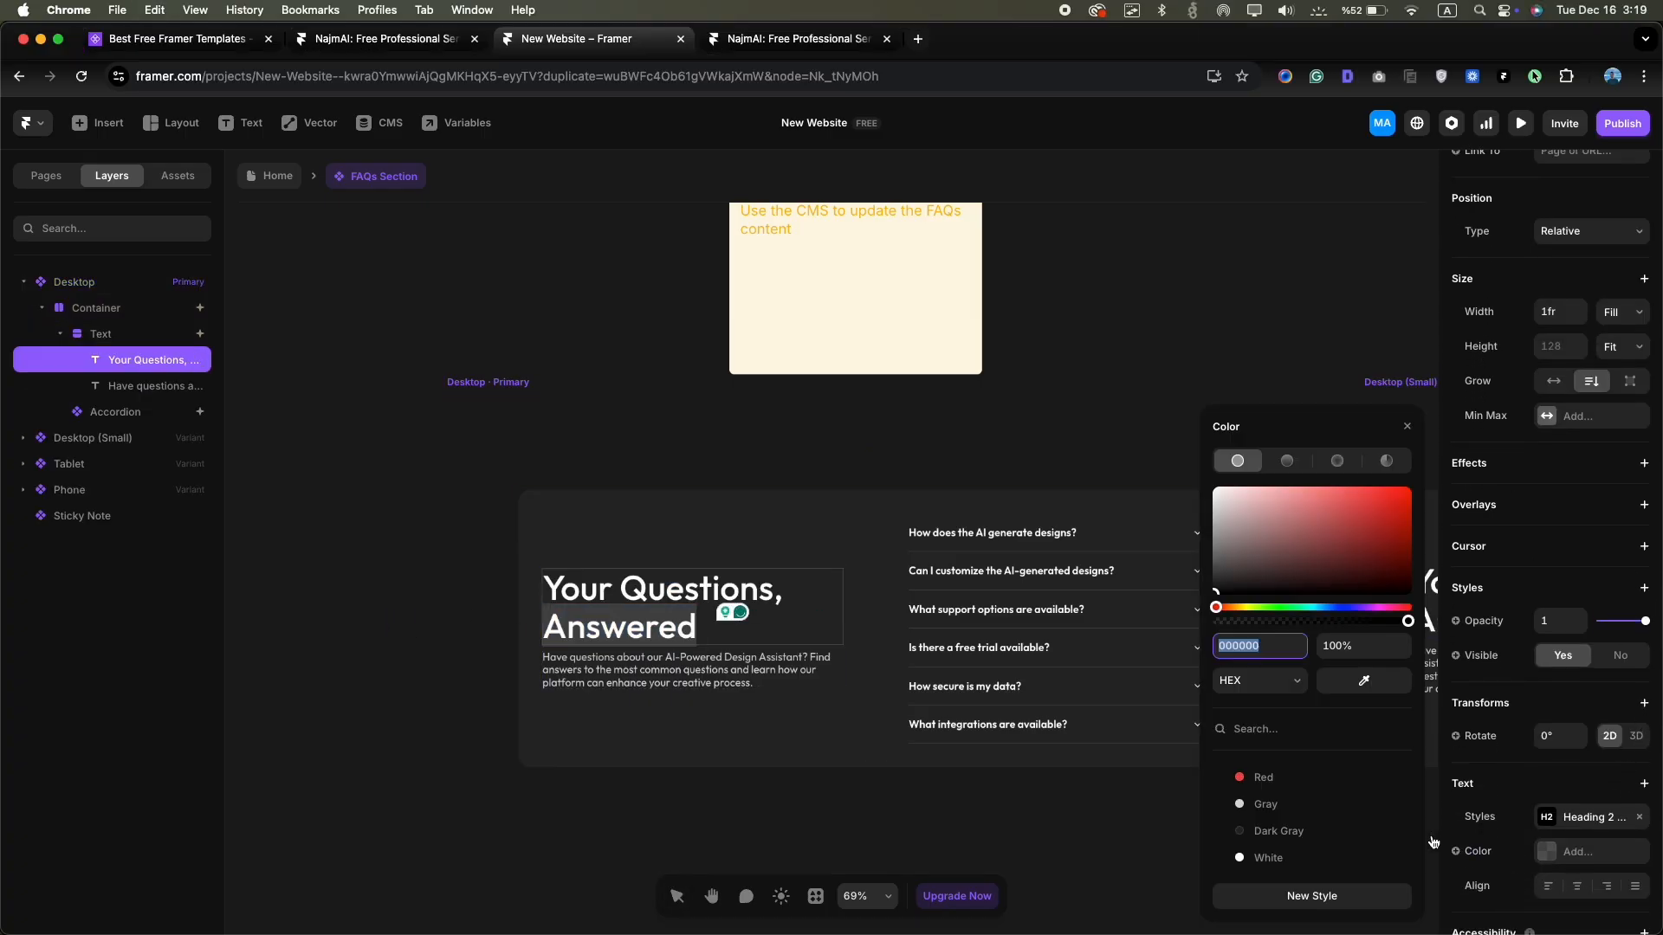
pyautogui.click(1264, 777)
# Replace the FAQ section's description with "Find quick answers about features, pricing, and how Nova AI Studio fits into your design process."
pyautogui.click(563, 675)
pyautogui.doubleClick(624, 669)
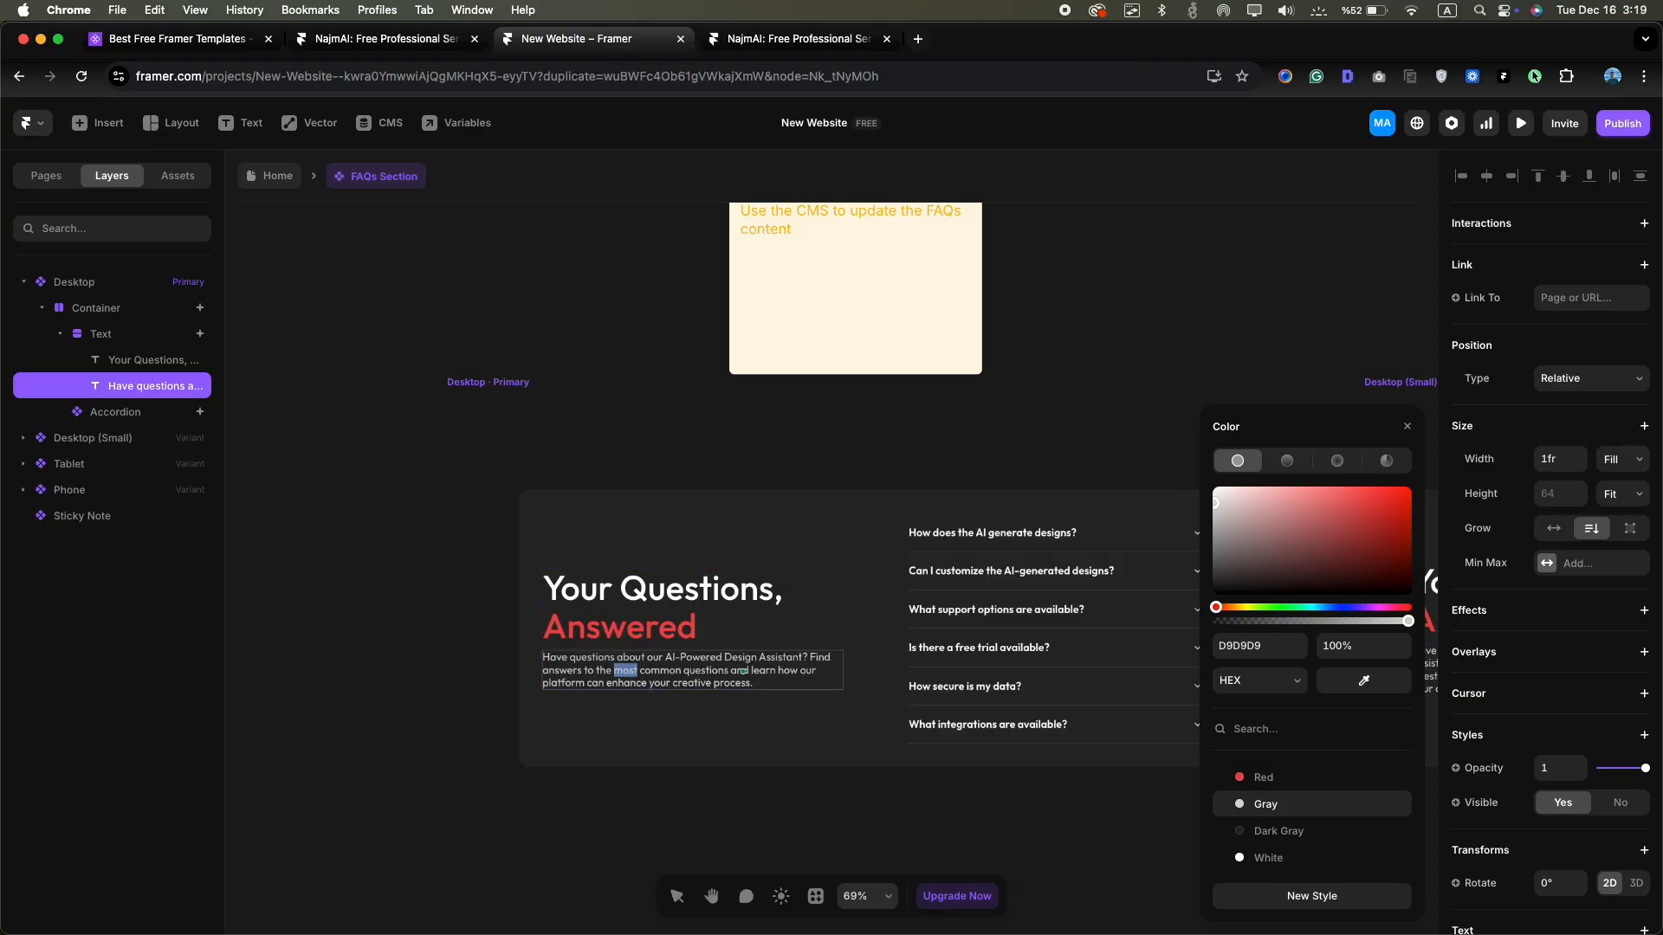
pyautogui.press('super+Tab')
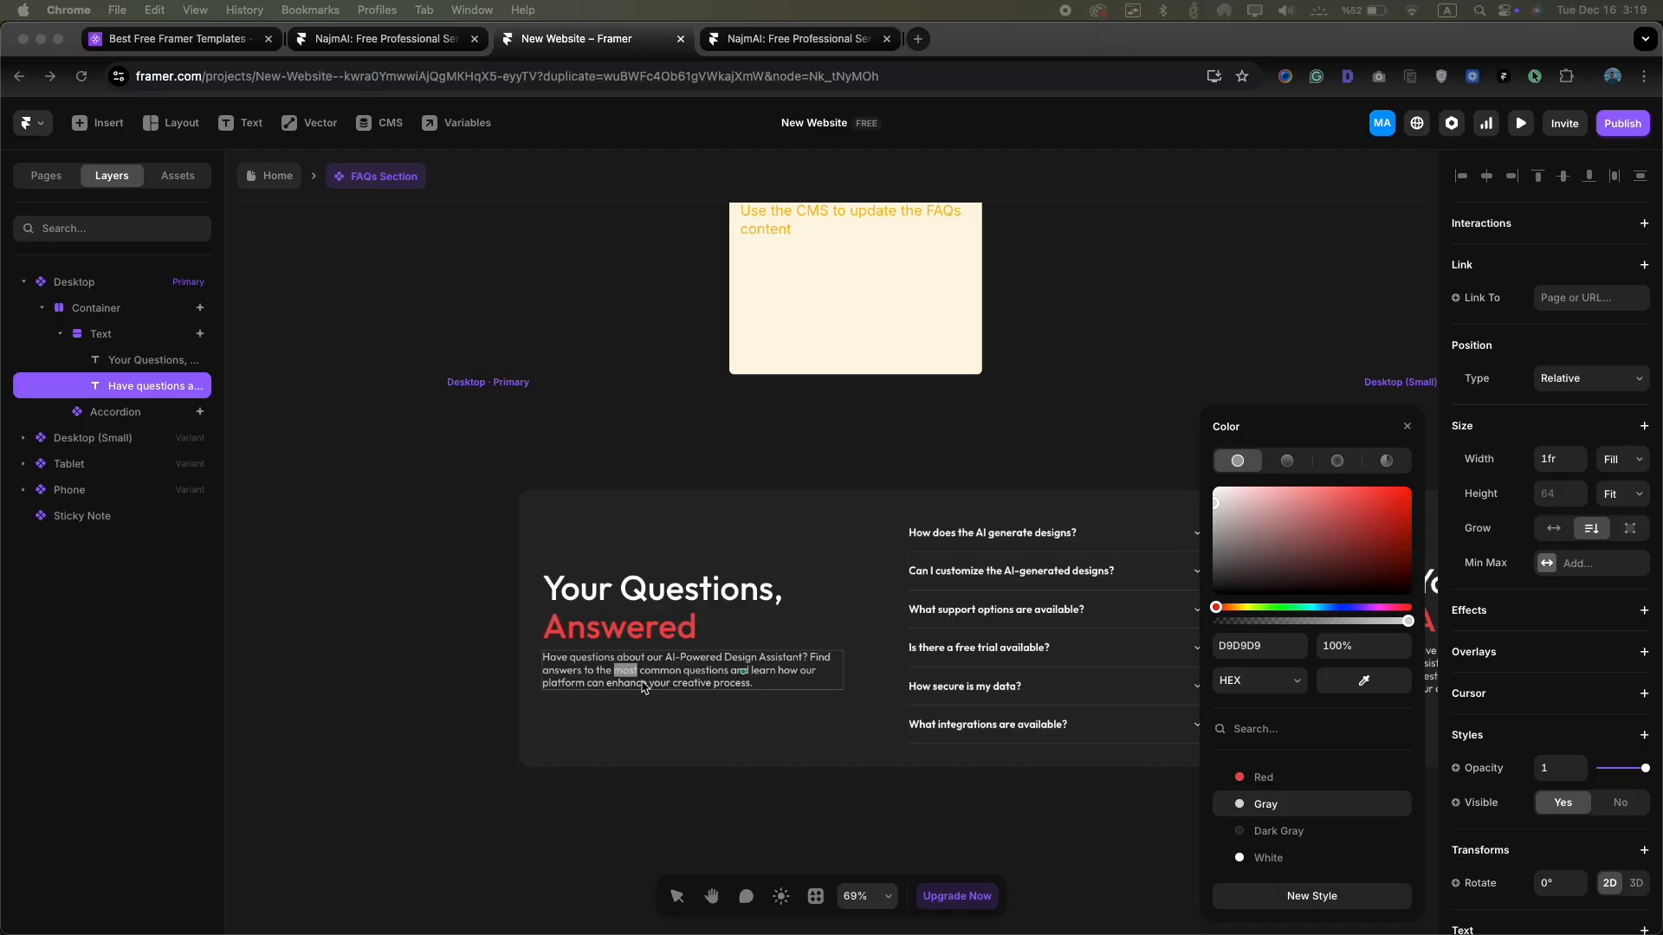
pyautogui.click(586, 675)
pyautogui.press('super+a')
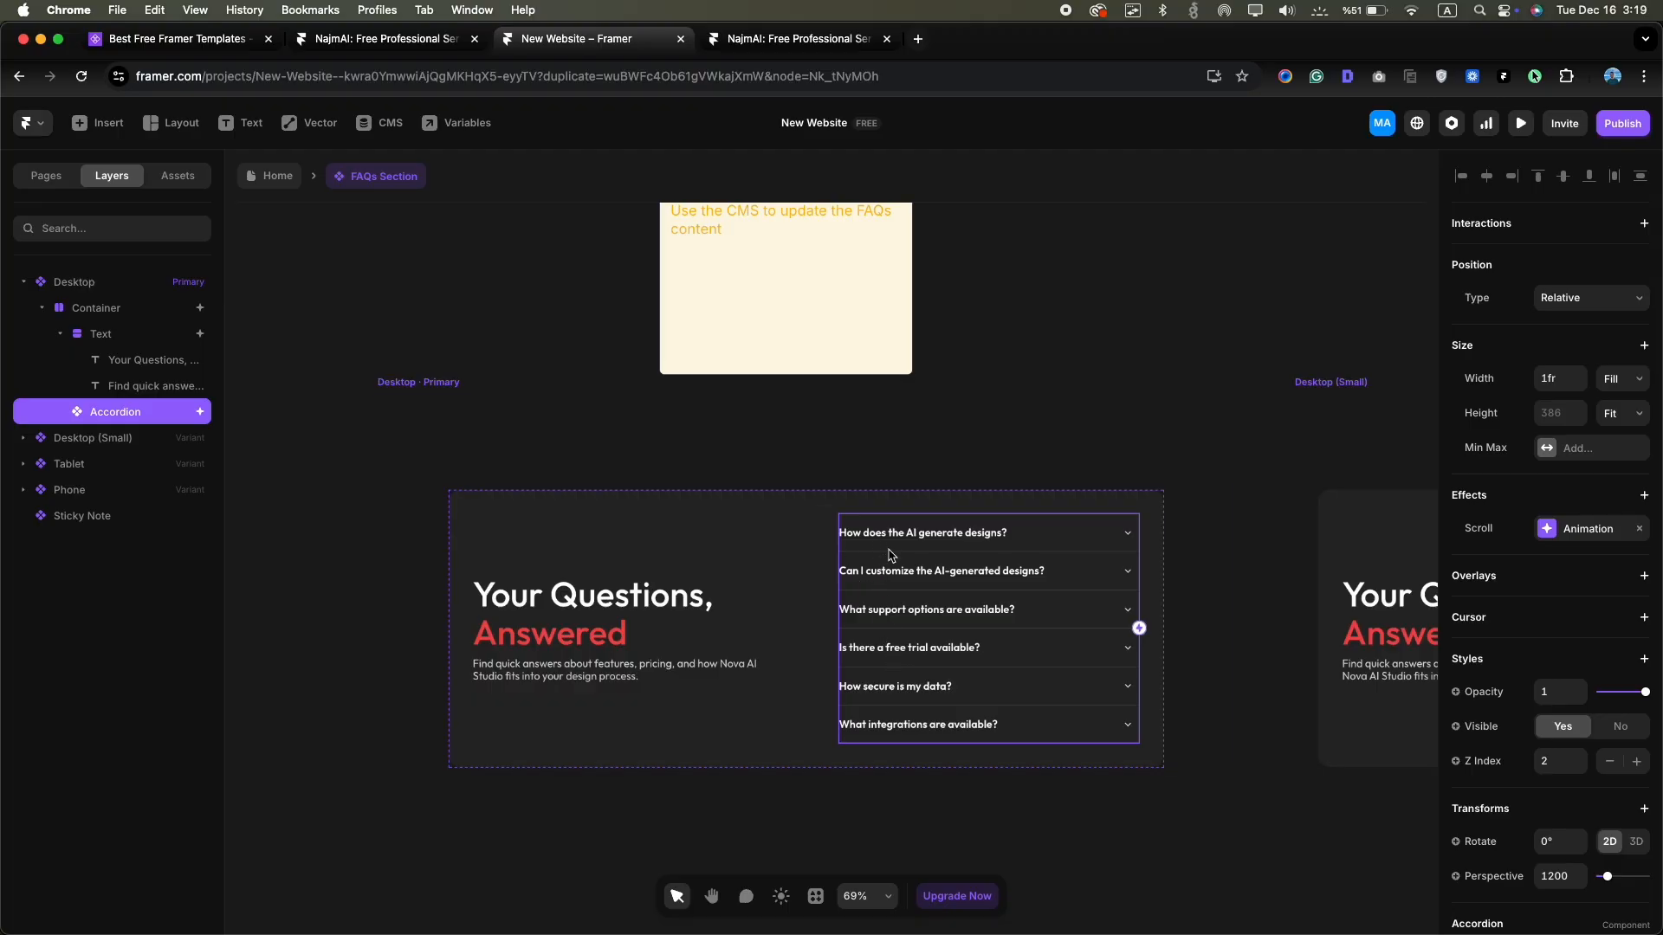
# In the CMS FAQs collection, set the first item's question to "Q1" and its answer to "A1"
pyautogui.click(381, 122)
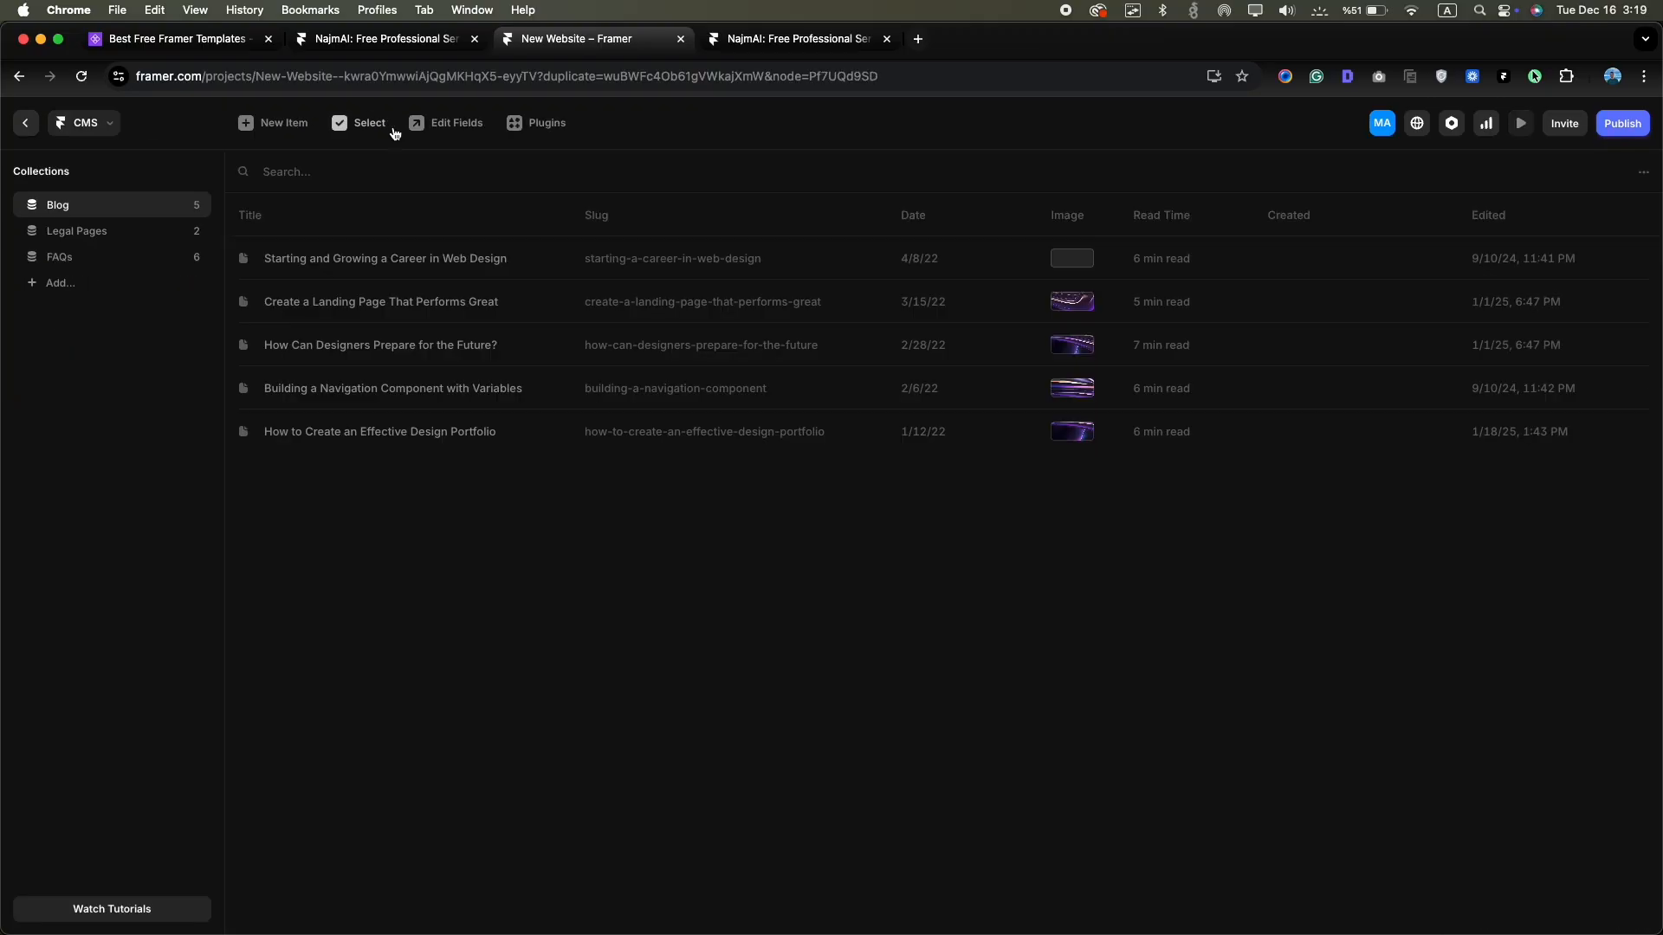
pyautogui.click(58, 258)
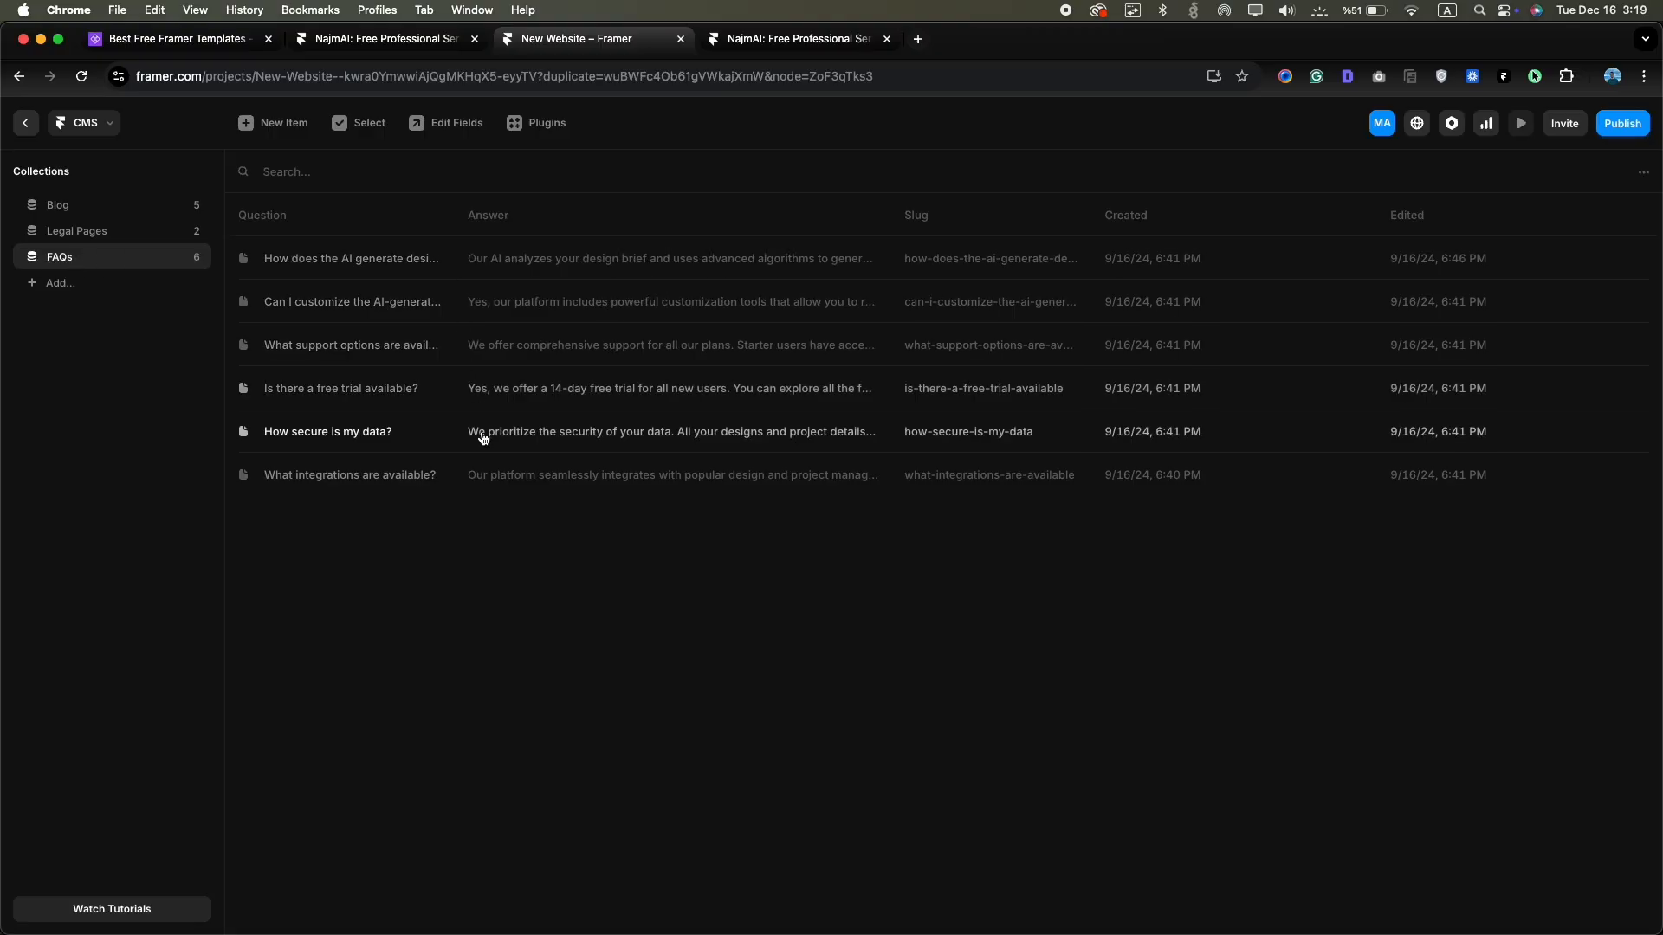
pyautogui.click(498, 268)
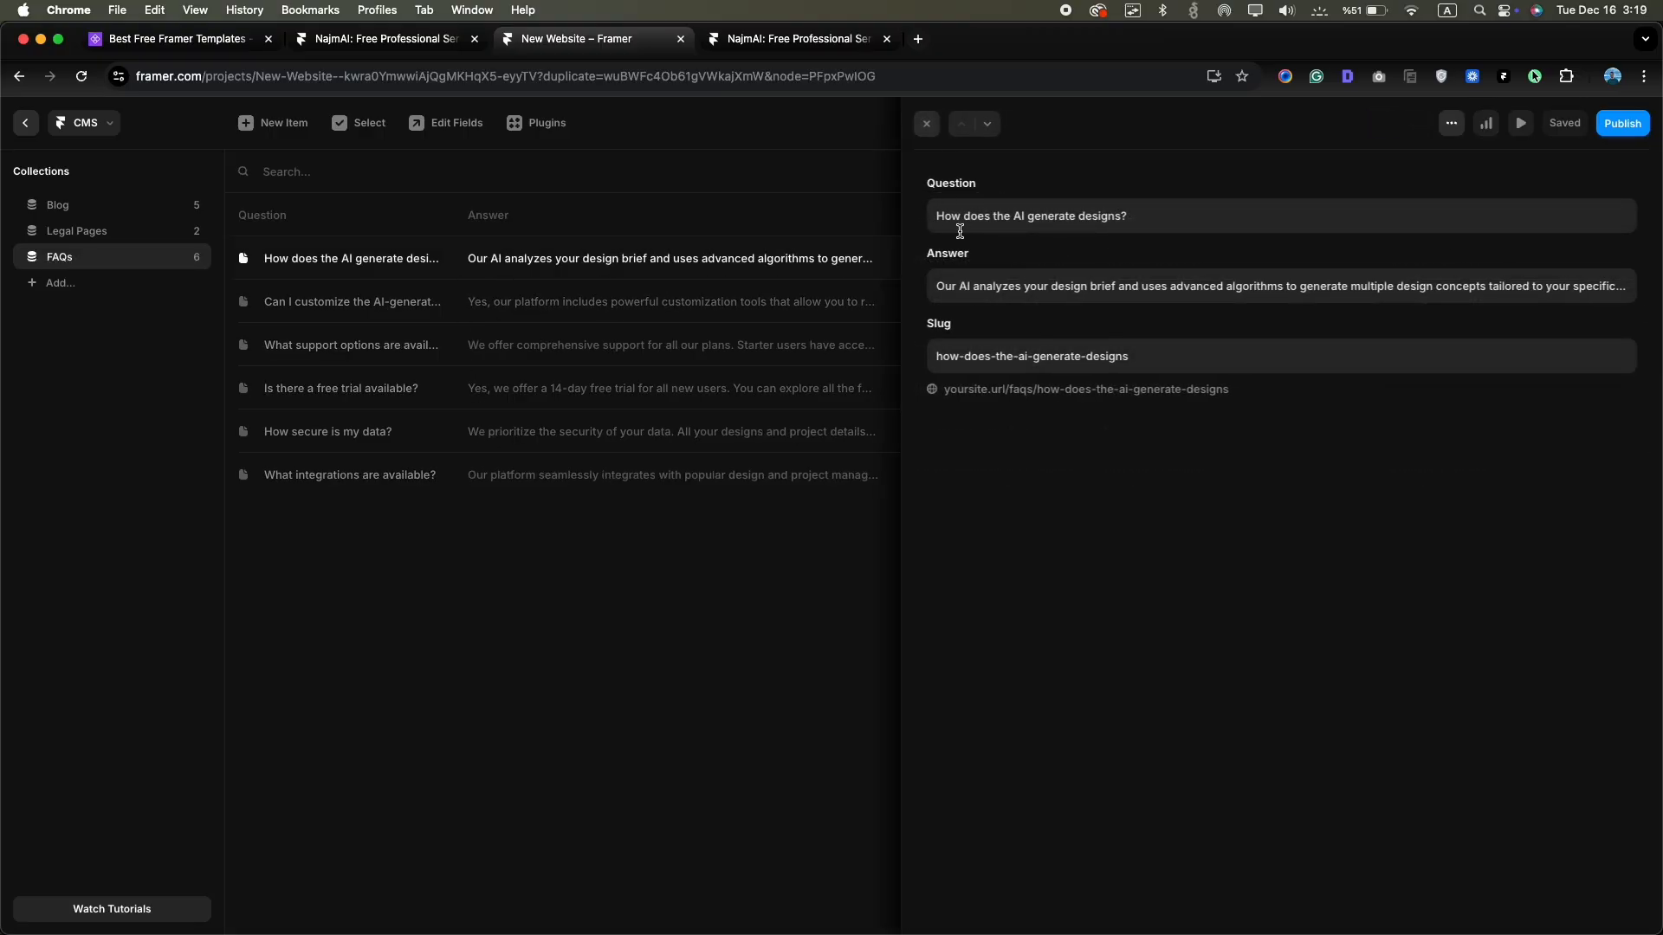
pyautogui.click(998, 226)
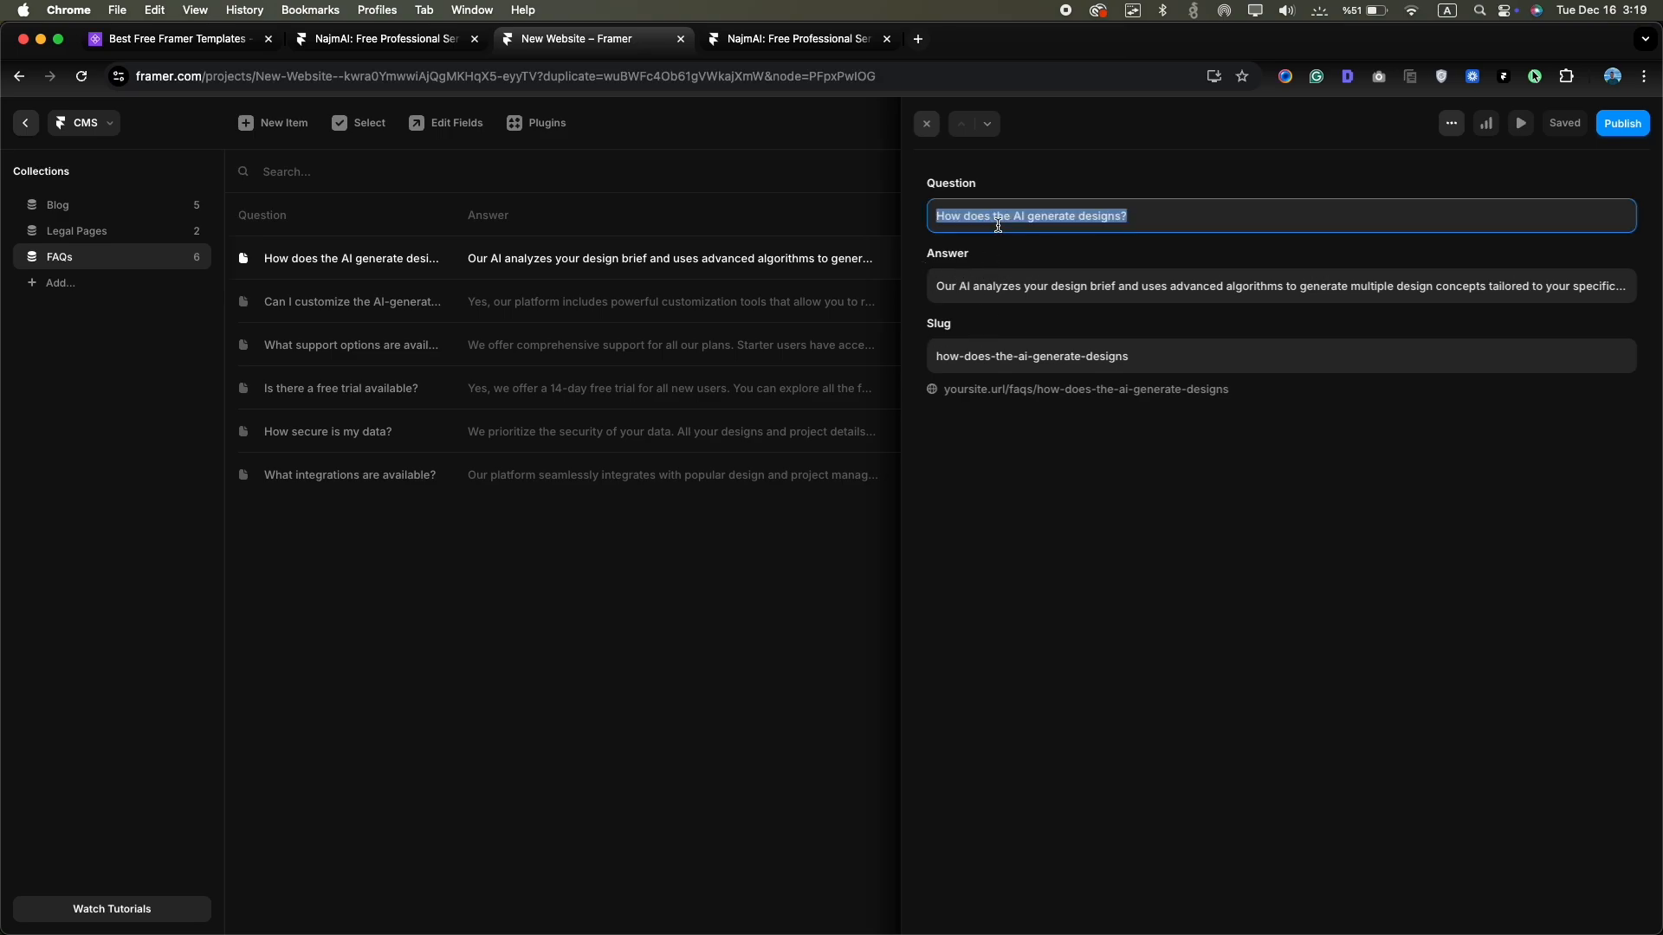
pyautogui.write('Q1')
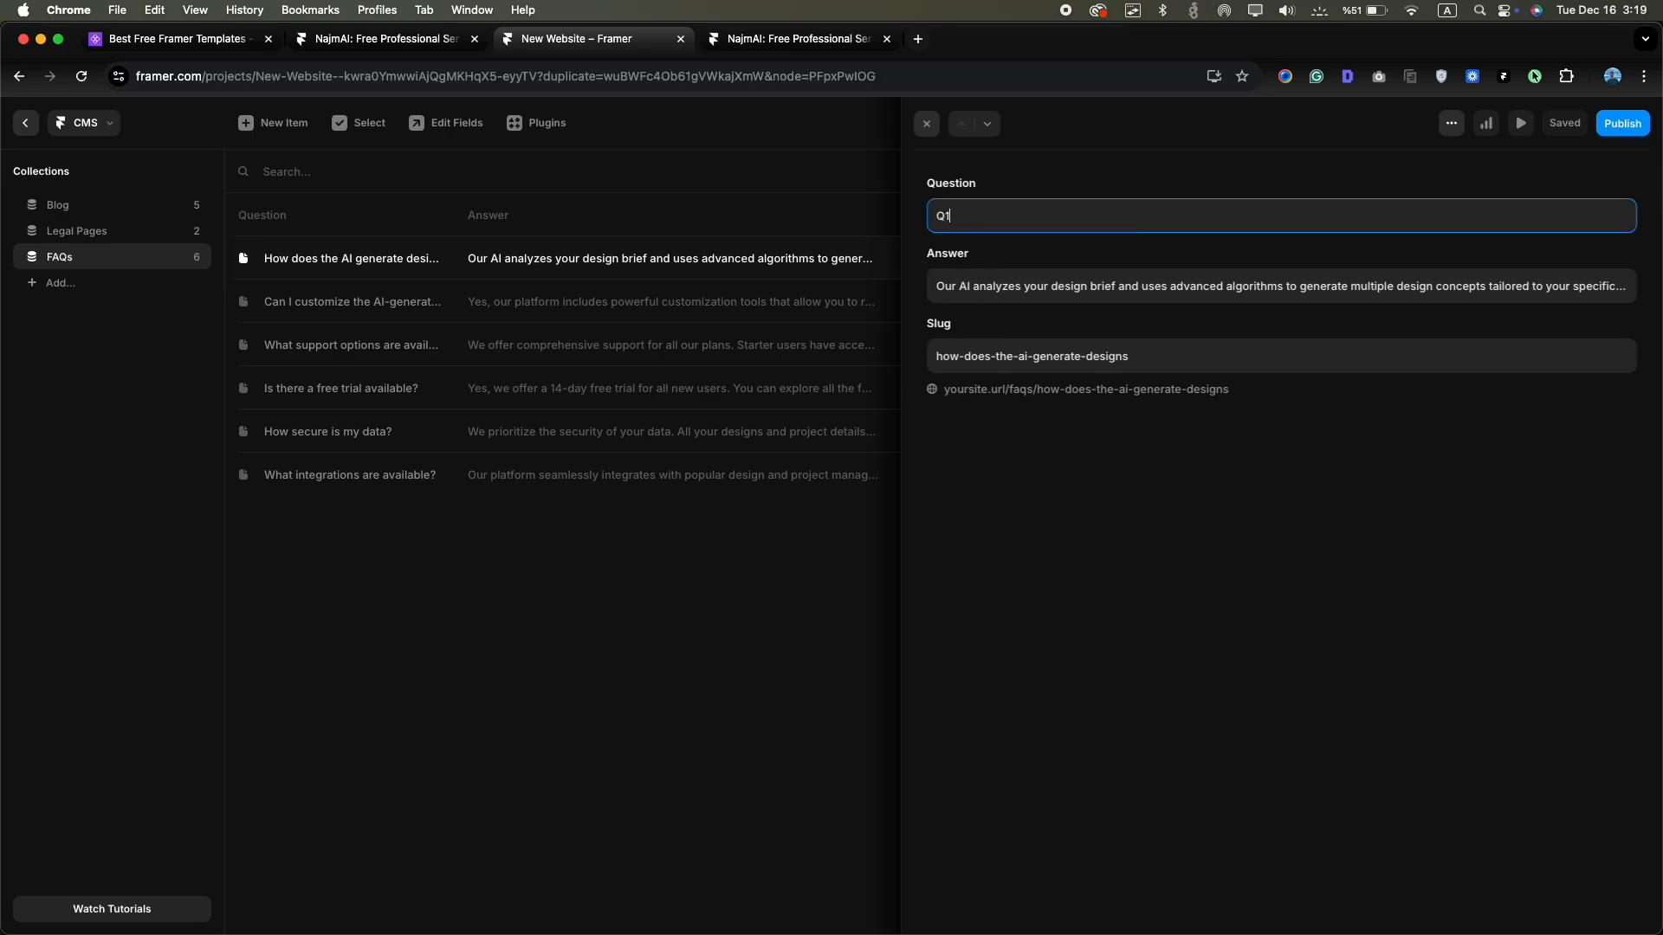
pyautogui.click(996, 291)
pyautogui.write('A1')
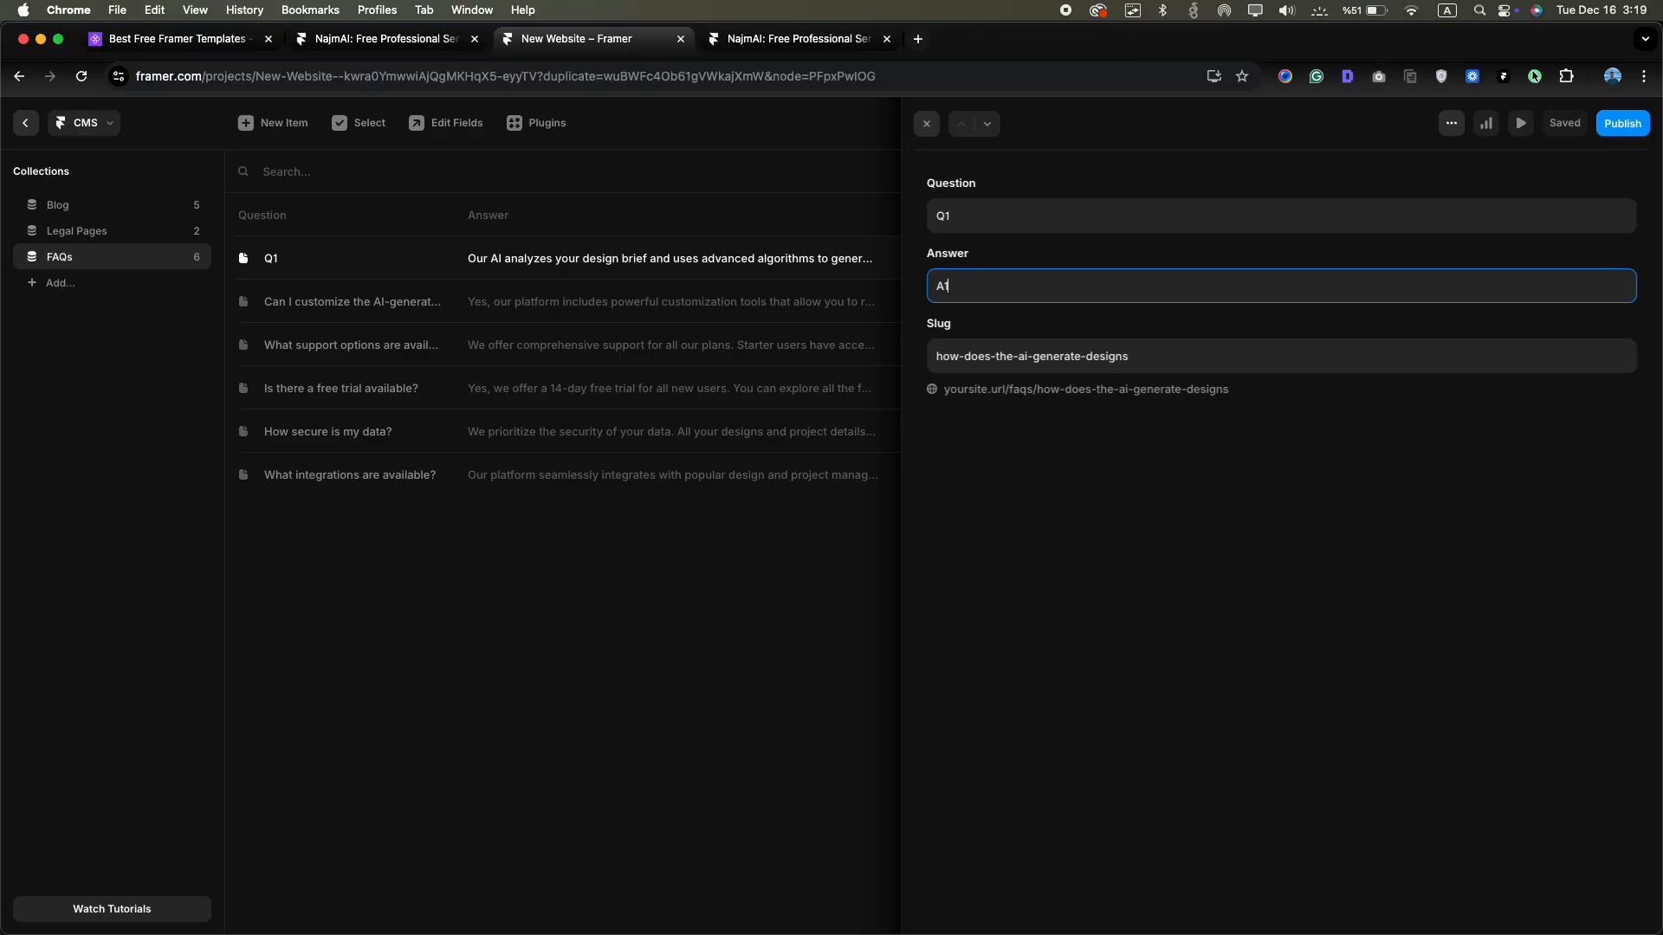
pyautogui.click(927, 124)
# Add a new item to the FAQs collection with the question "Question 1" and the answer "Answer 1", and save it
pyautogui.click(264, 126)
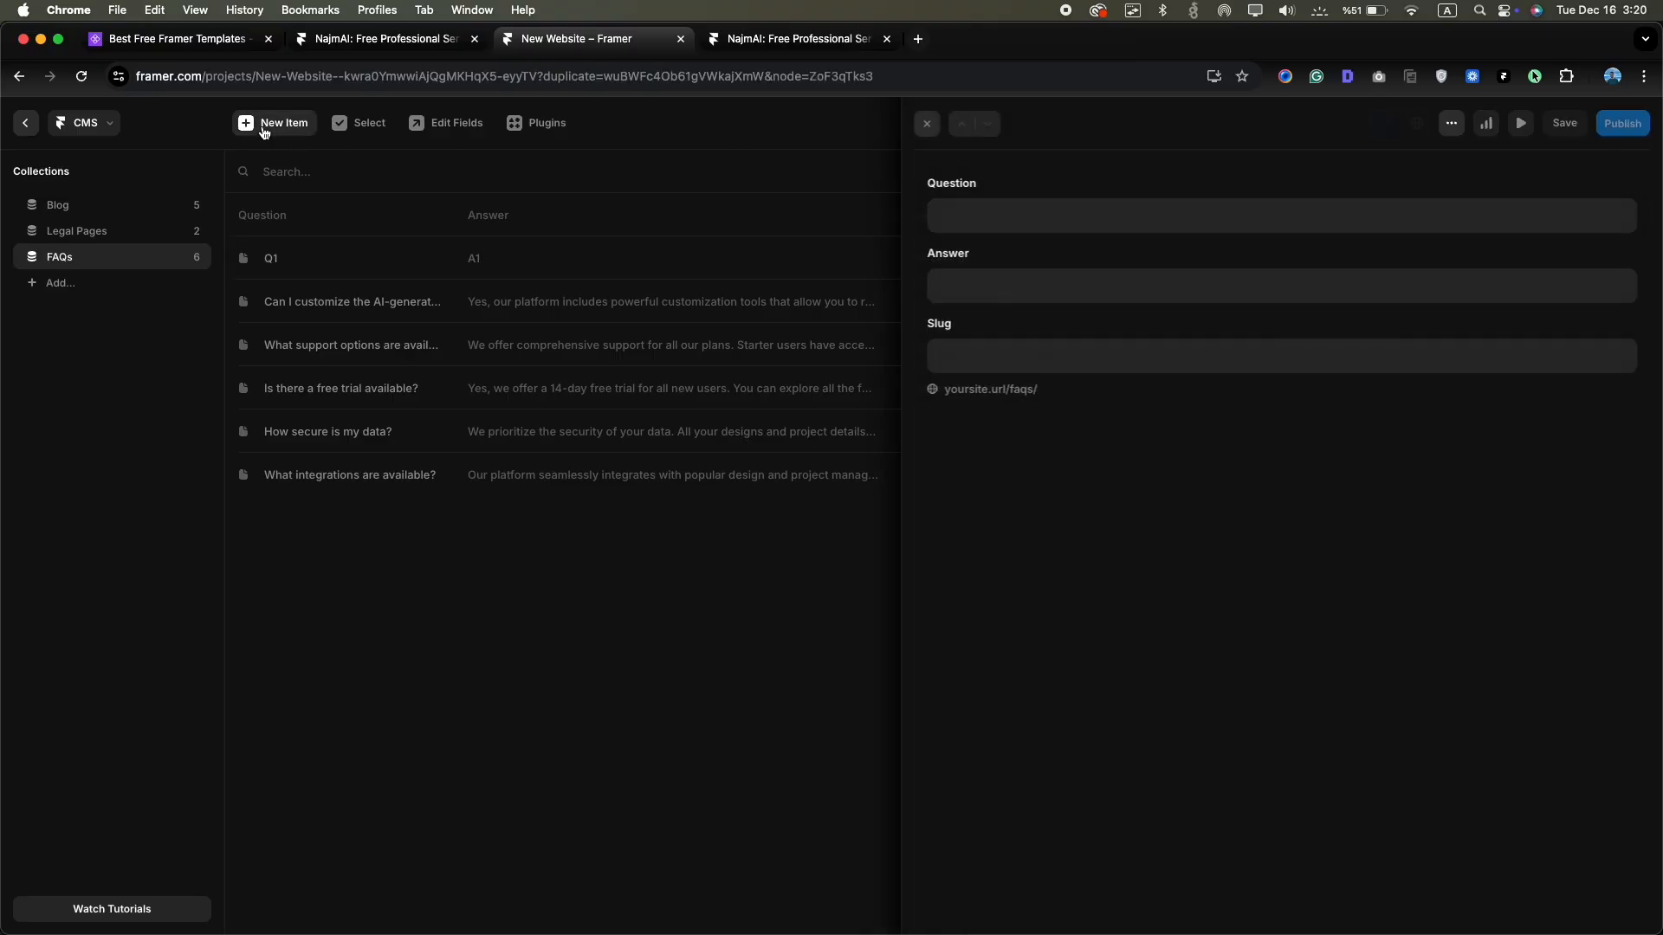
pyautogui.click(985, 208)
pyautogui.write('Que')
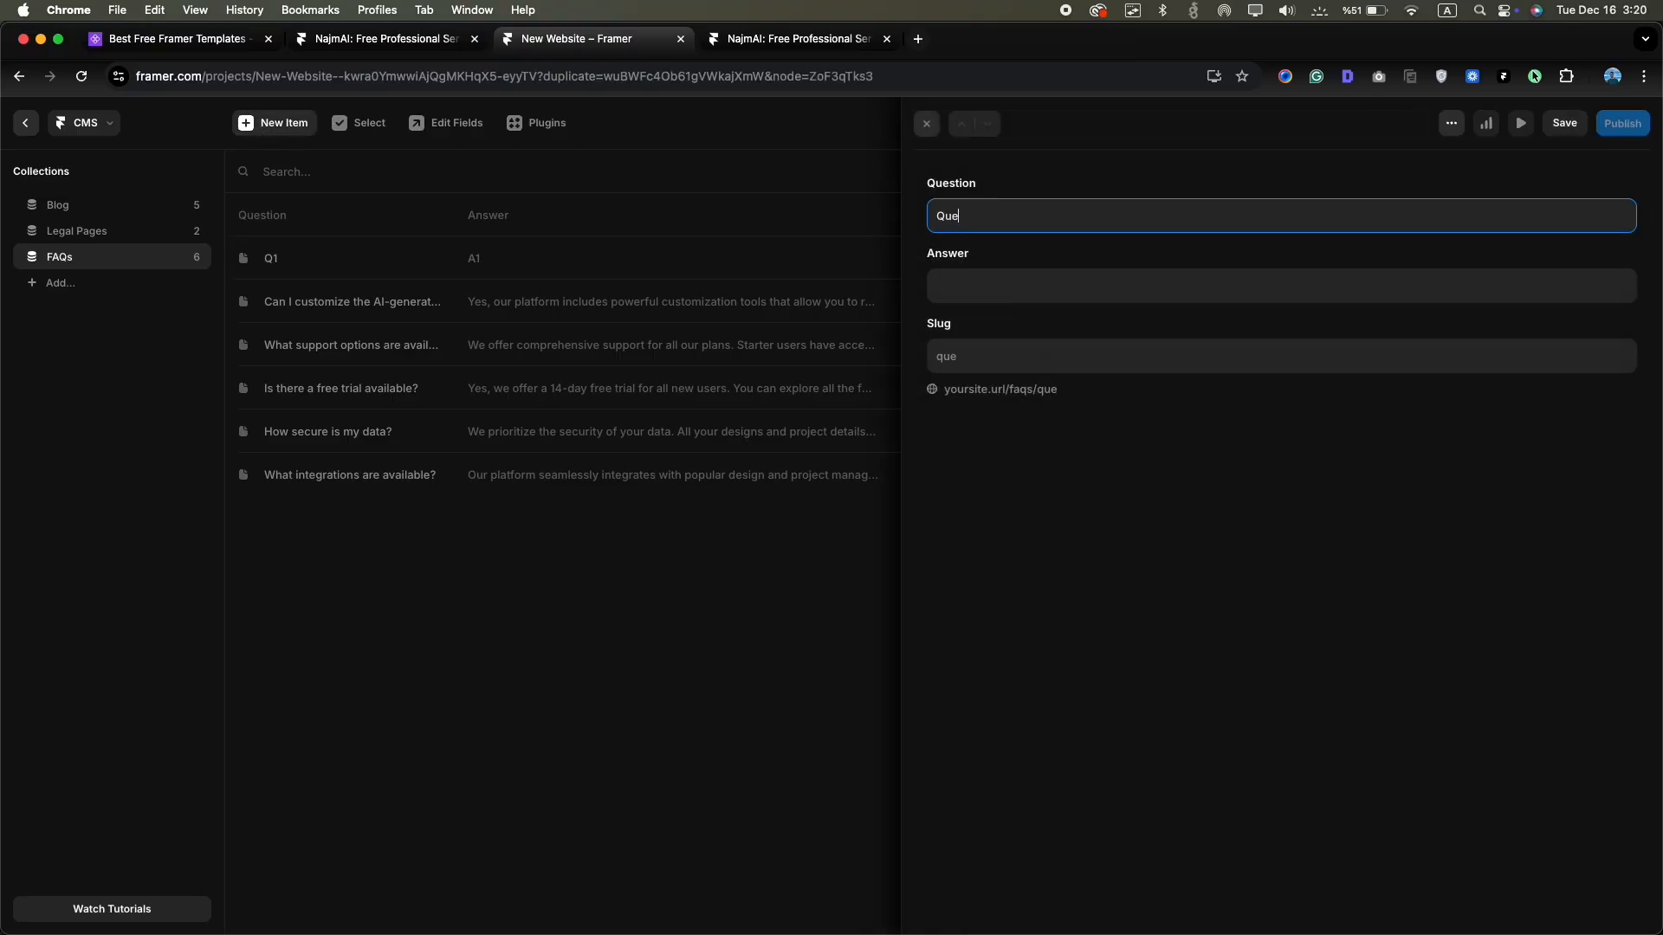
pyautogui.write('stion 1')
pyautogui.press('Return')
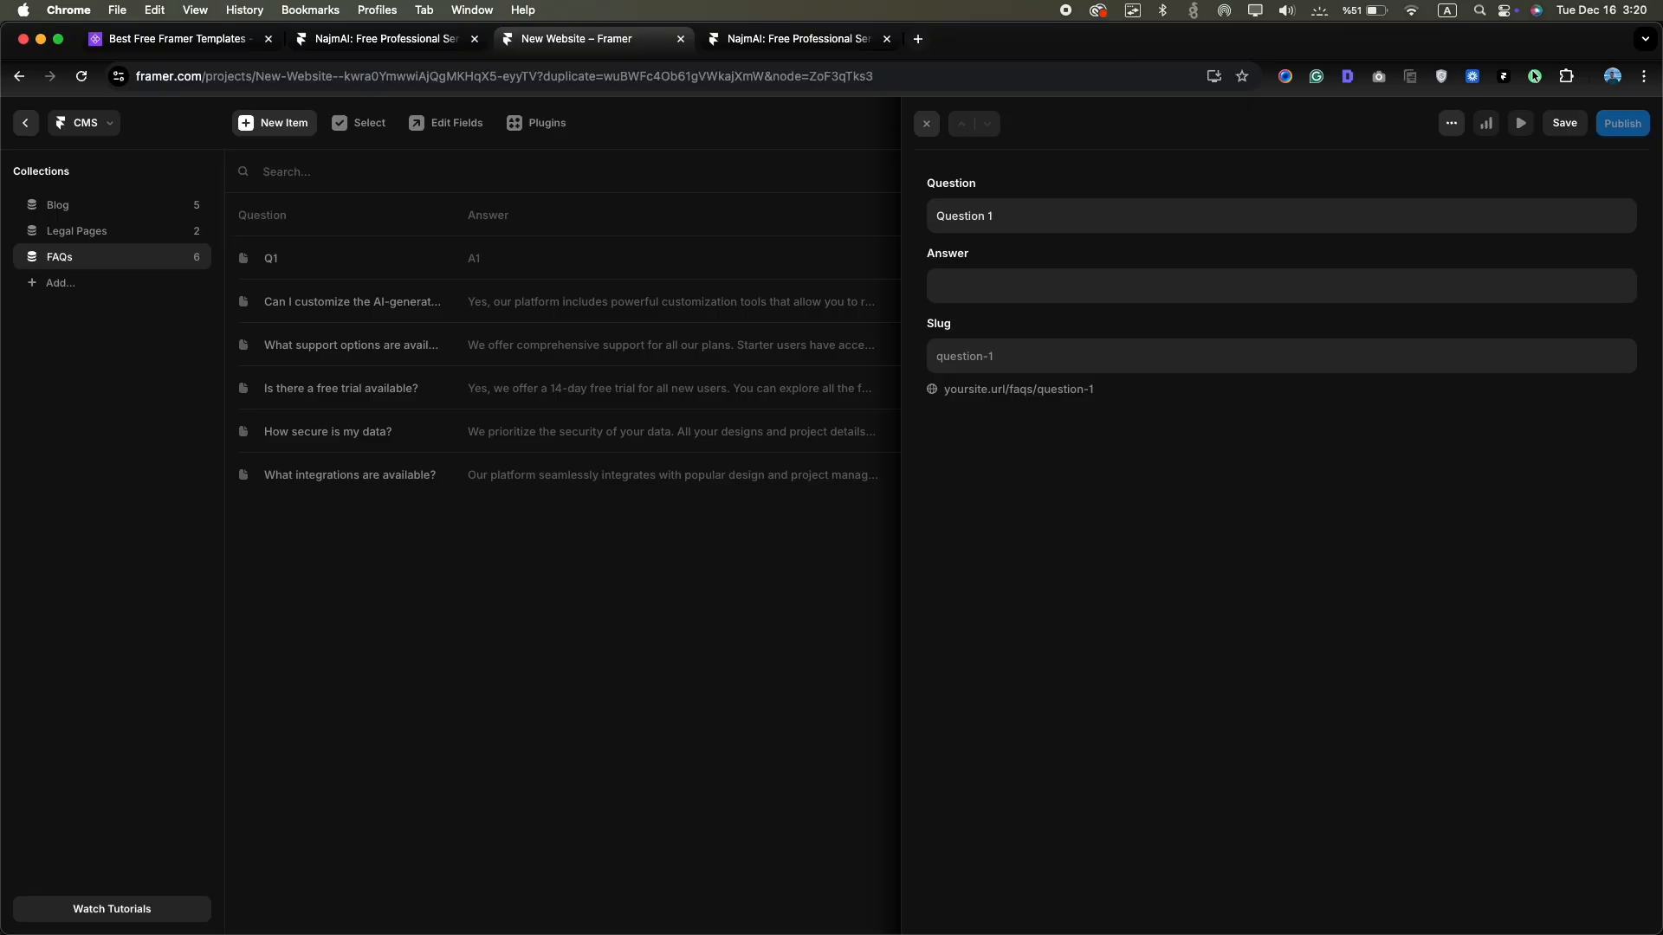
pyautogui.click(985, 283)
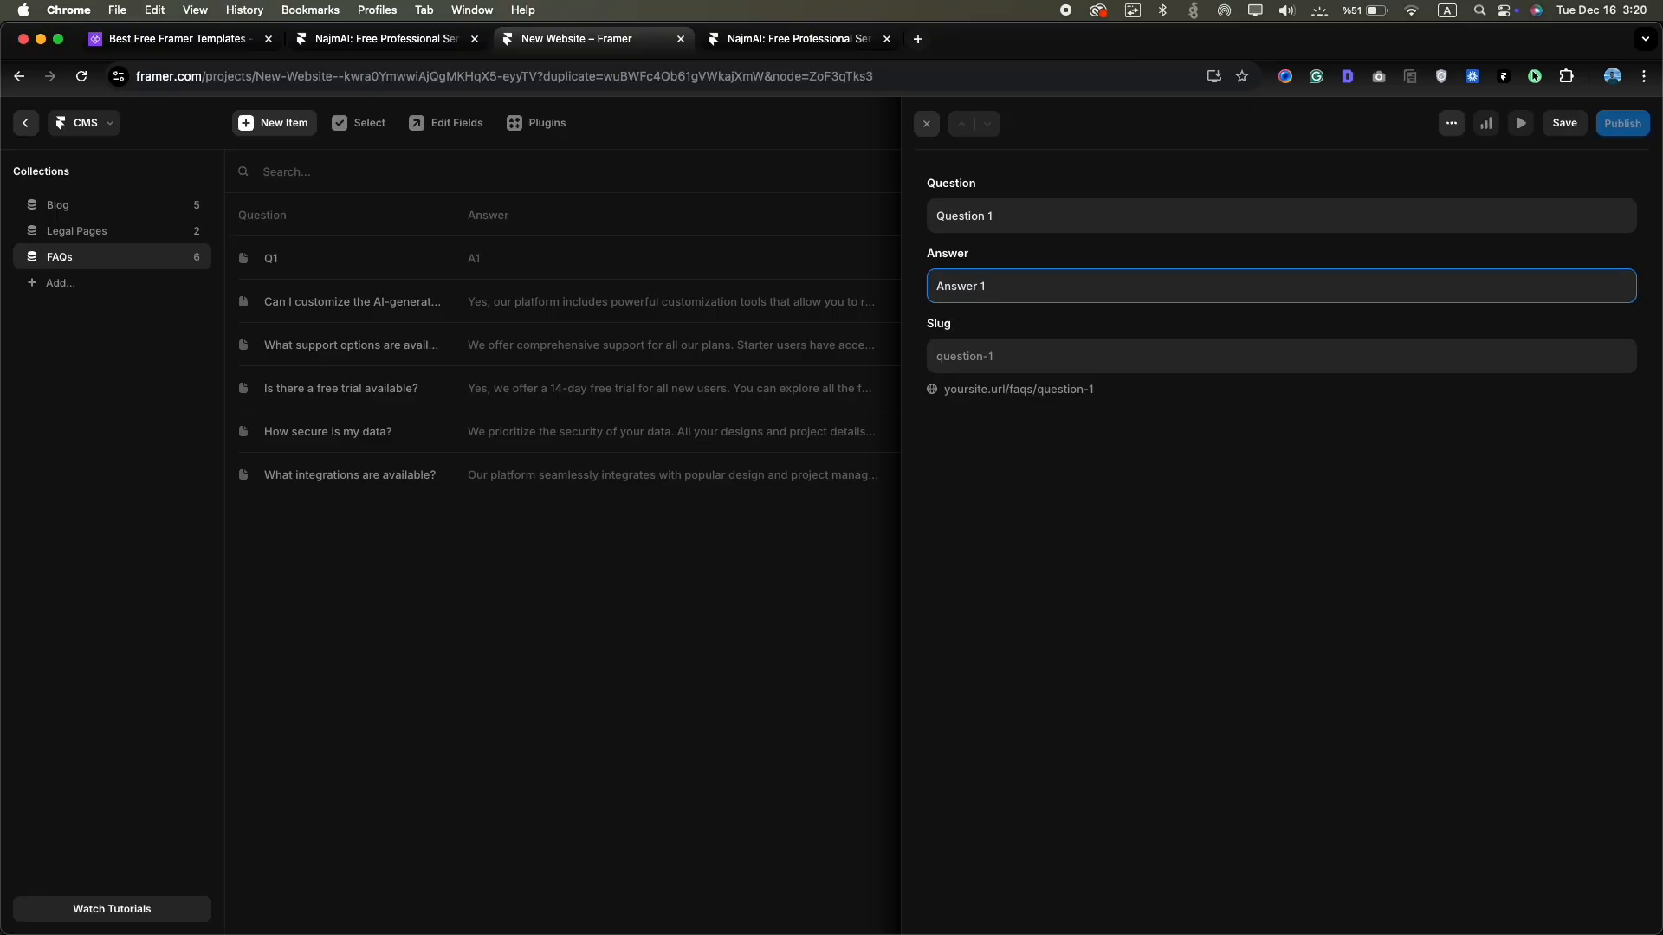
pyautogui.press('Return')
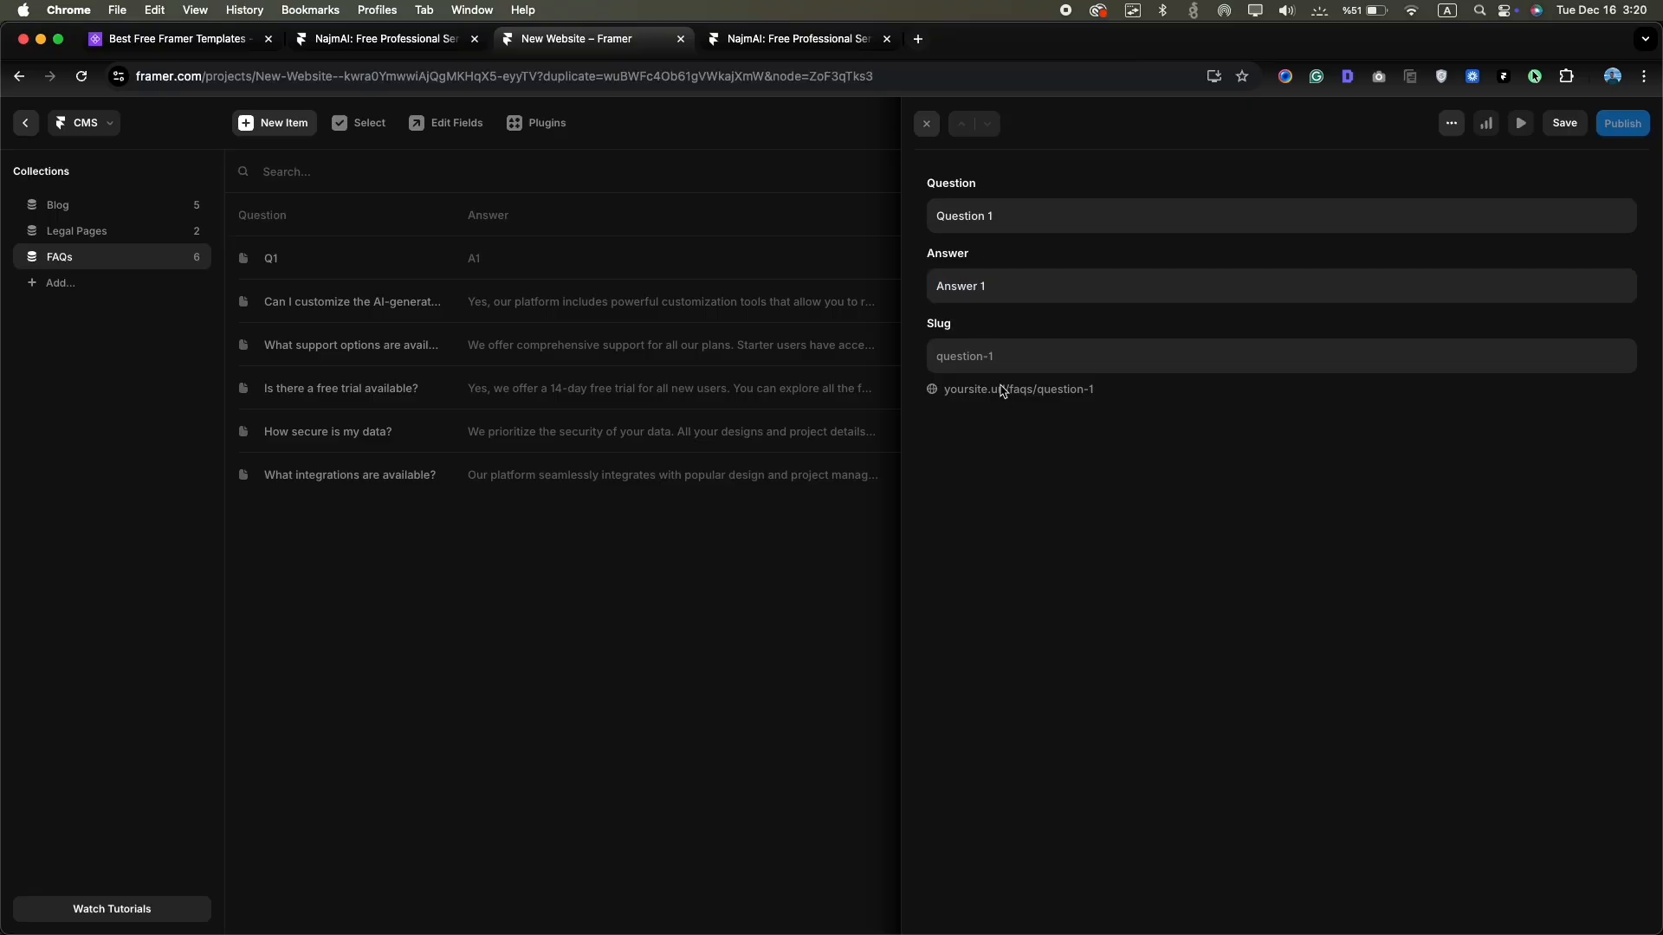
pyautogui.click(1564, 126)
pyautogui.click(926, 124)
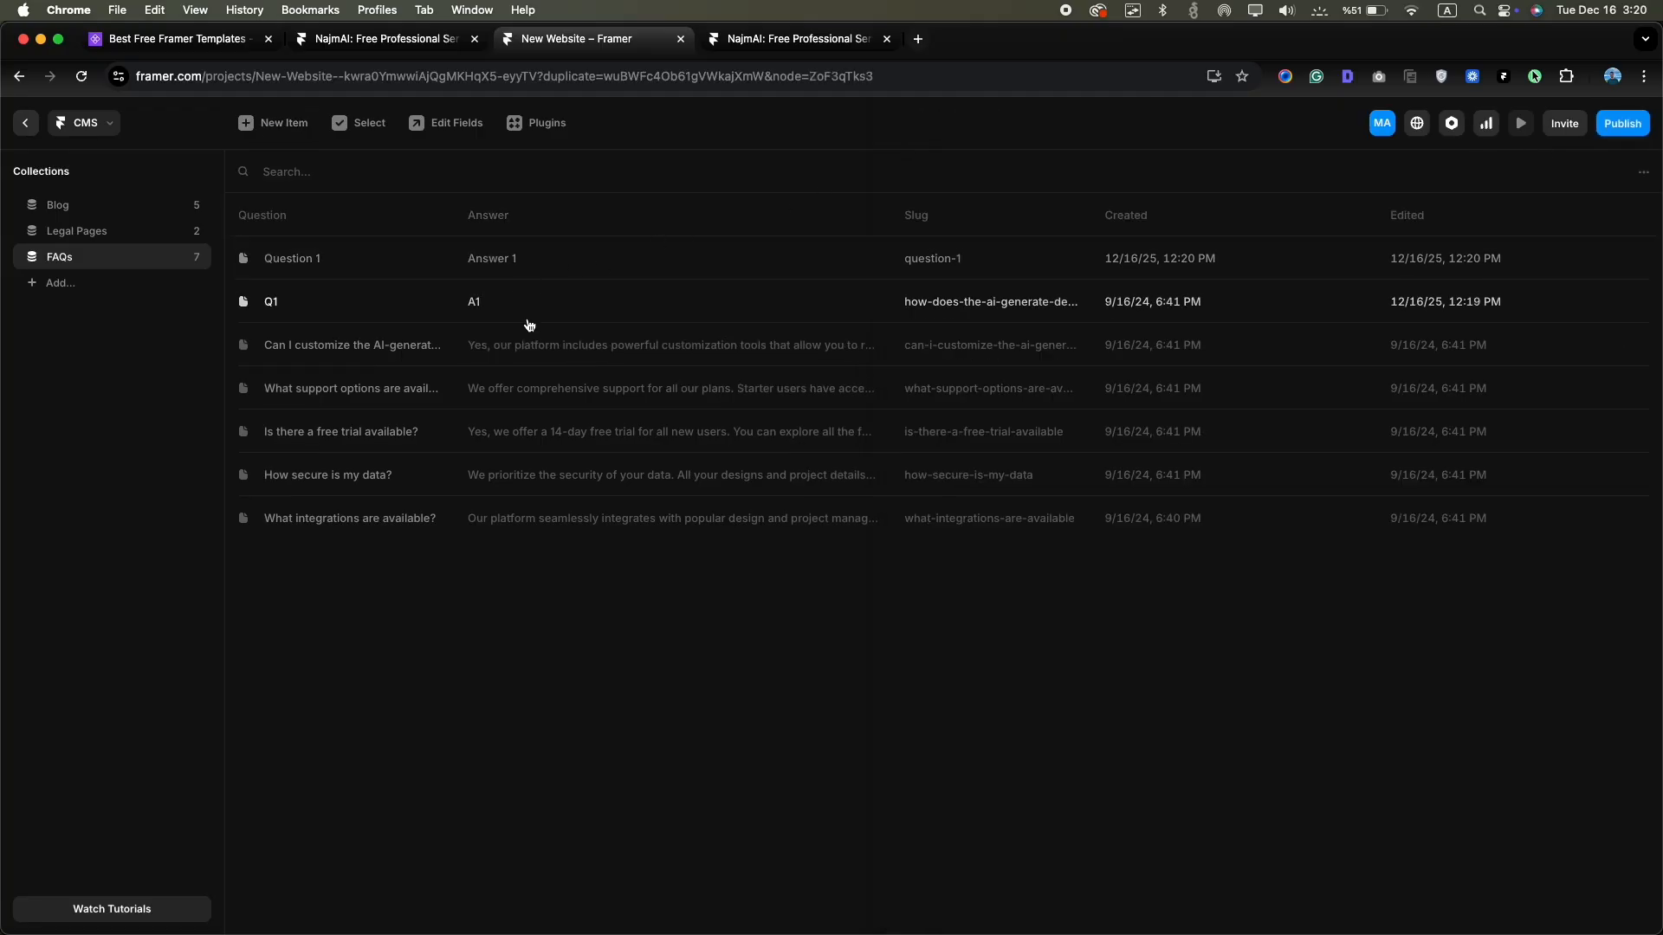
# Move Q1 below "Is there a free trial available?" and Question 1 below "What support options are available?", and delete "What integrations are available?"
pyautogui.moveTo(531, 312); pyautogui.dragTo(544, 432)
pyautogui.moveTo(545, 258); pyautogui.dragTo(555, 347)
pyautogui.rightClick(543, 511)
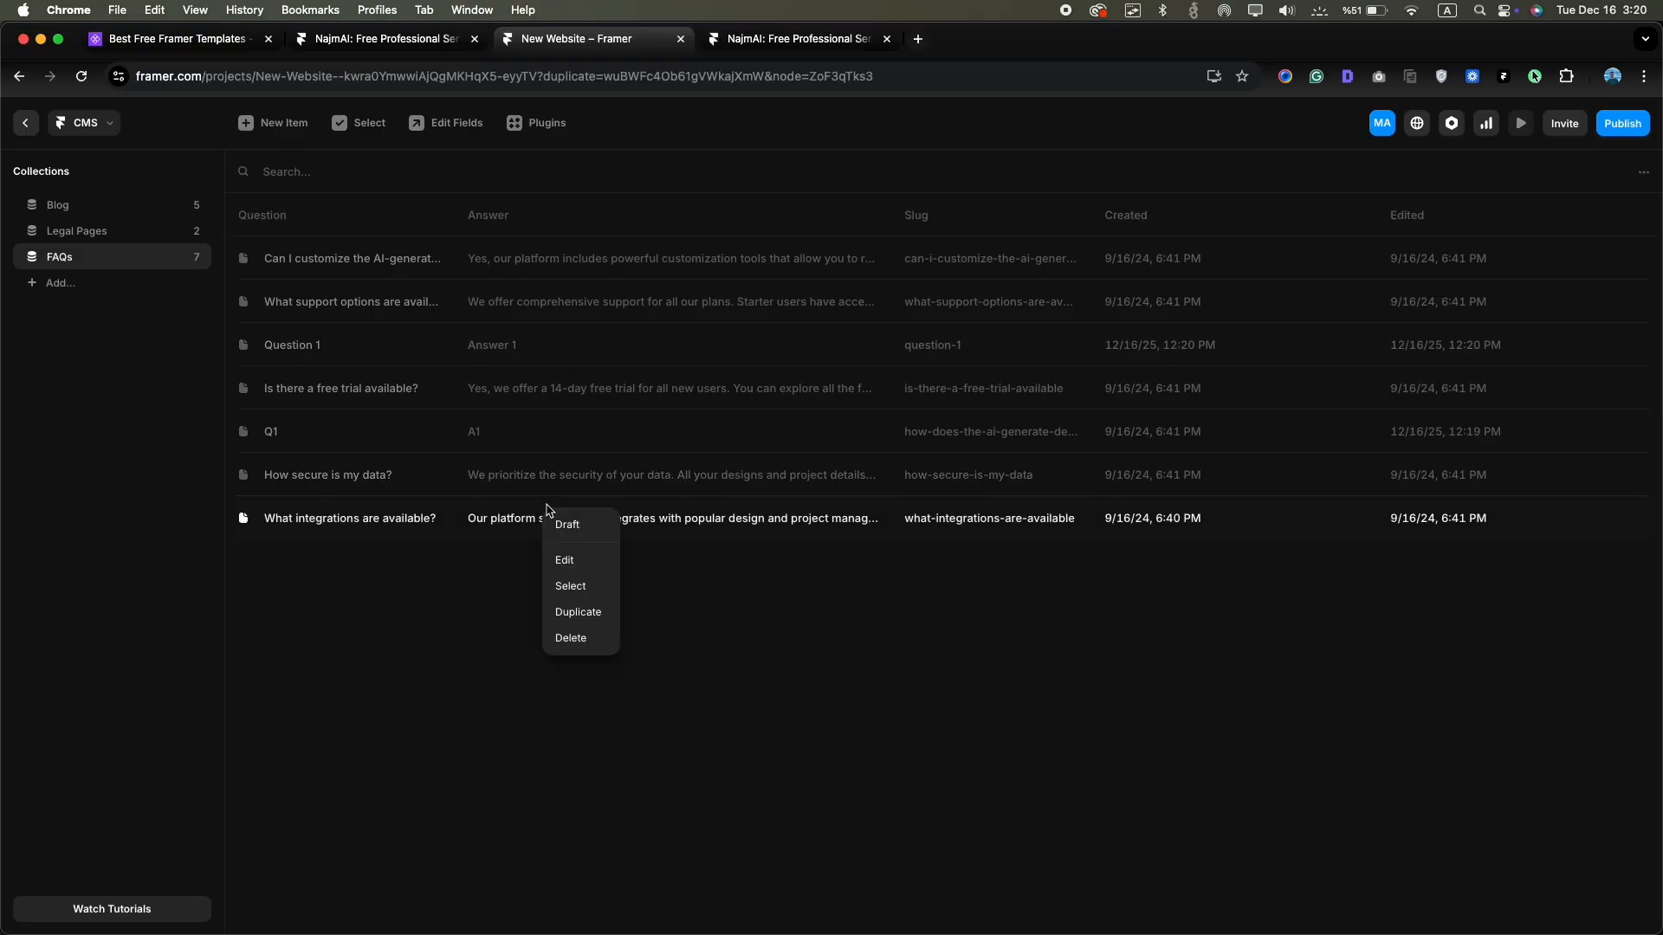
pyautogui.click(599, 641)
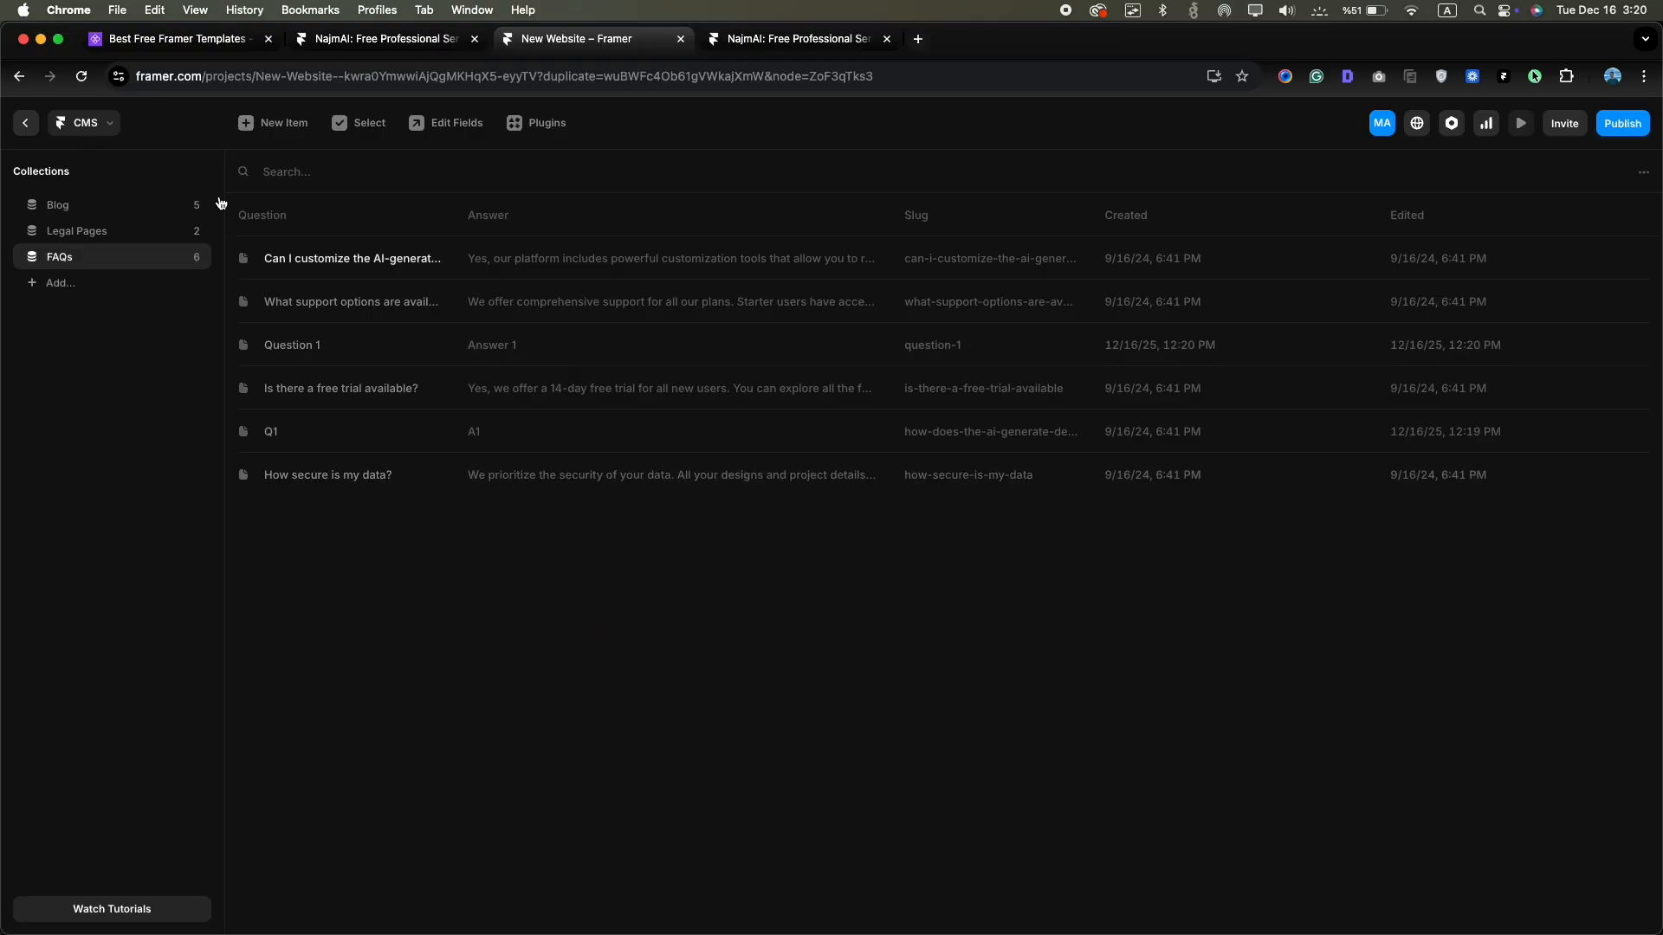
# Preview the FAQs Section and expand the Question 1 and Q1 entries to check their answers
pyautogui.click(26, 126)
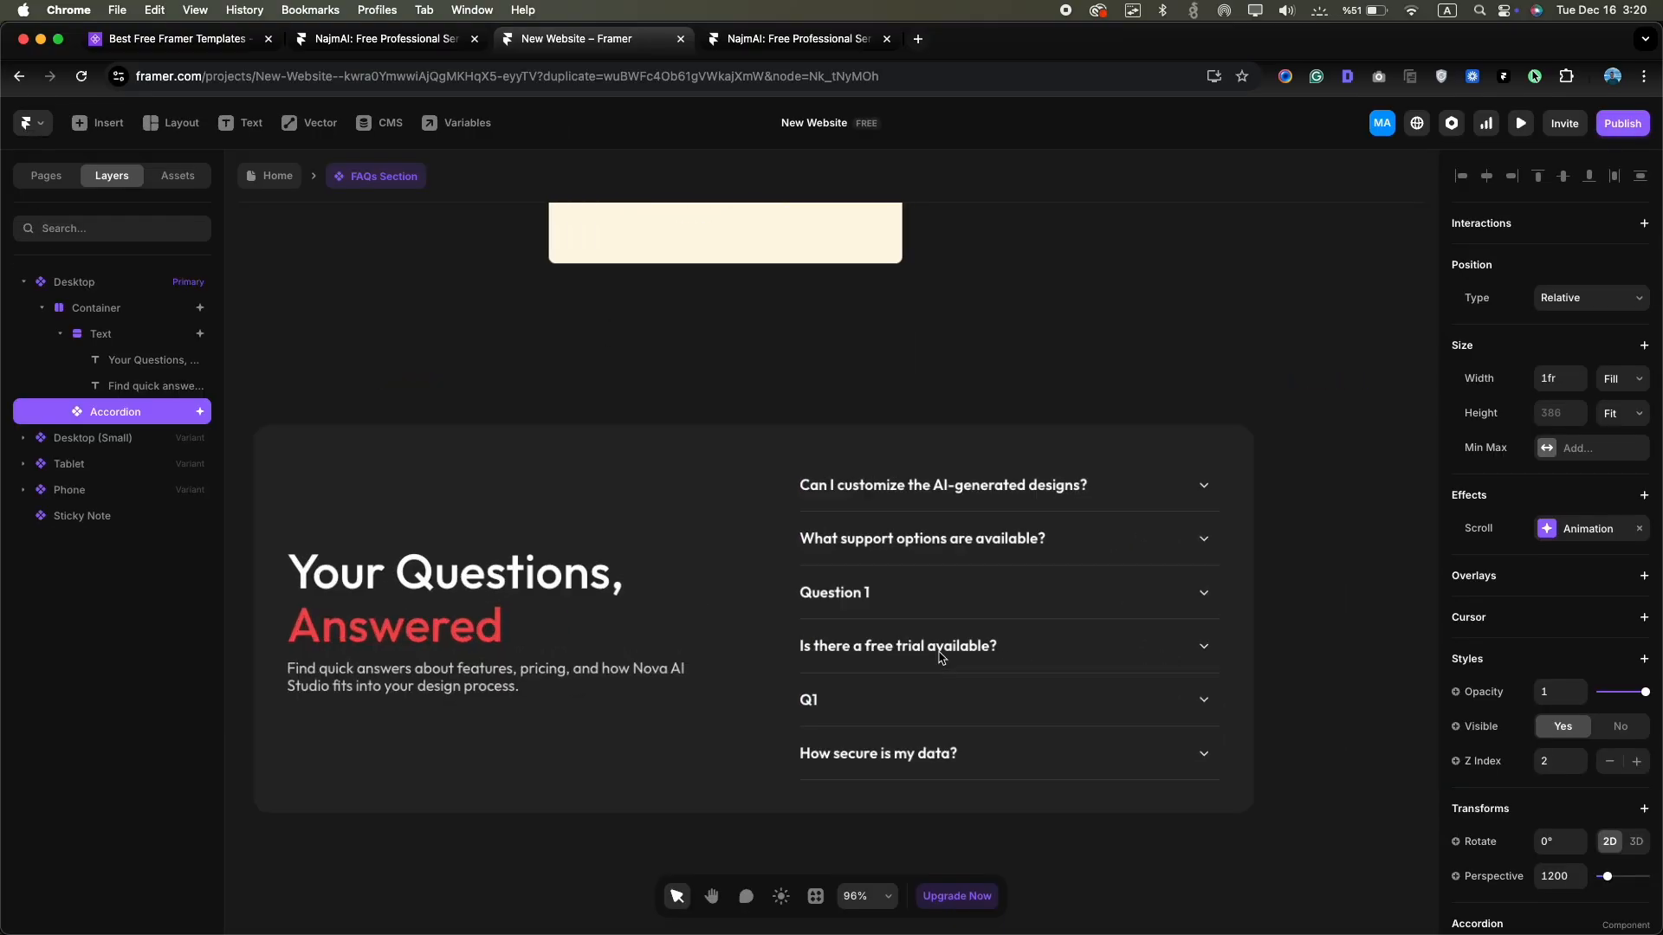
pyautogui.click(1521, 123)
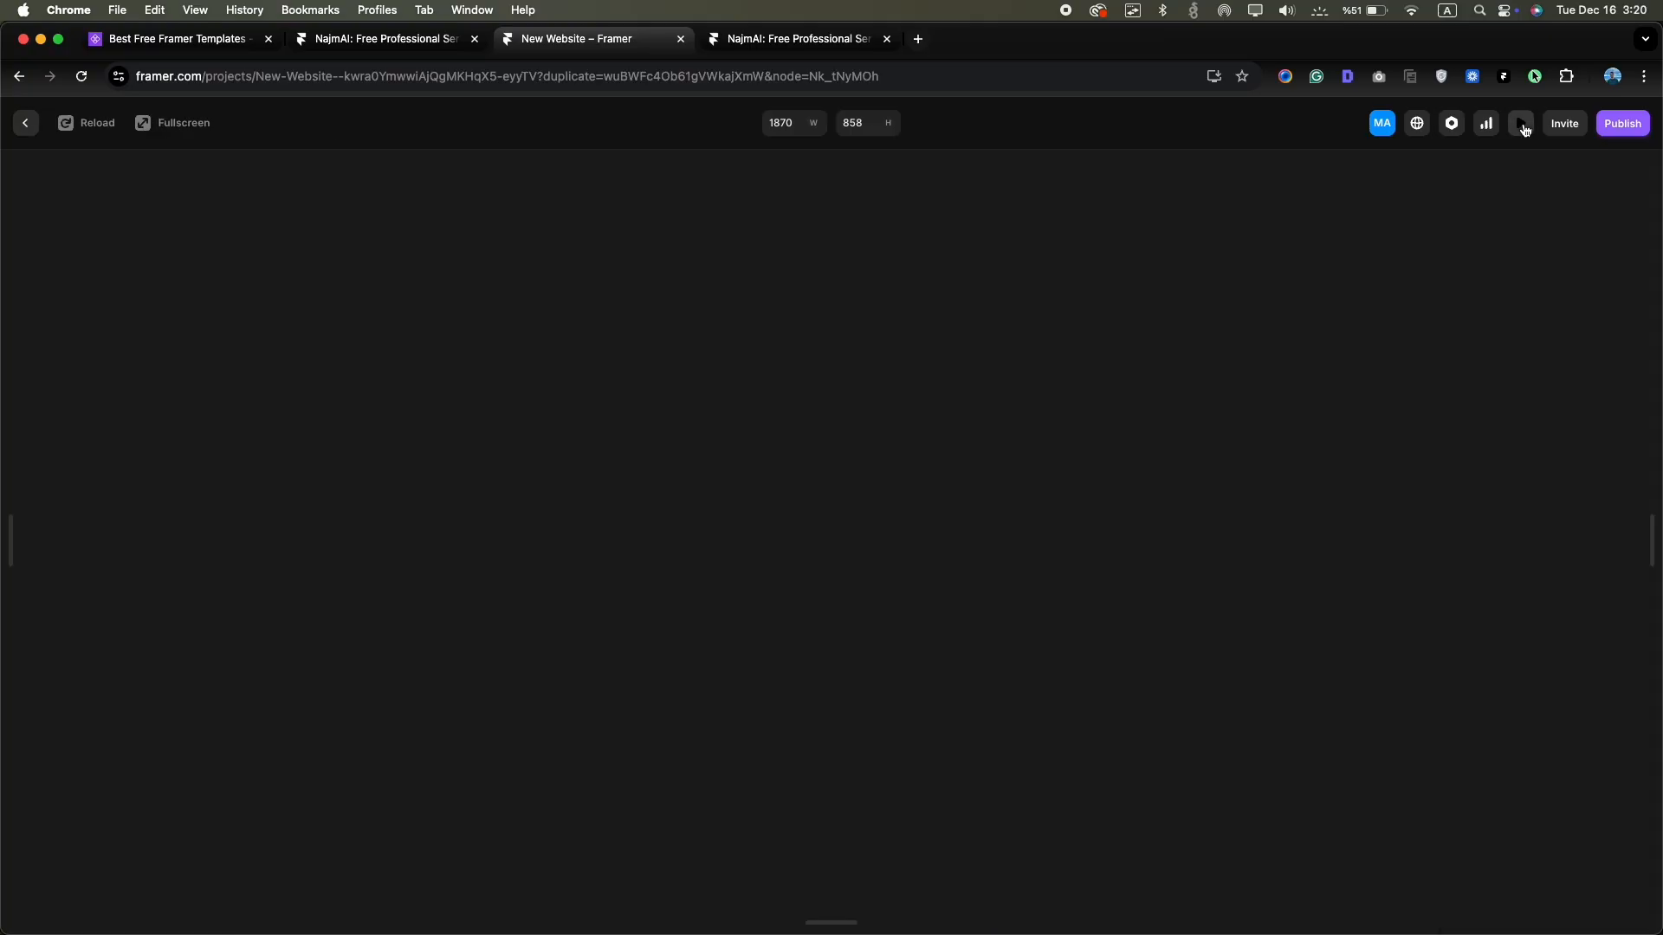
pyautogui.click(942, 712)
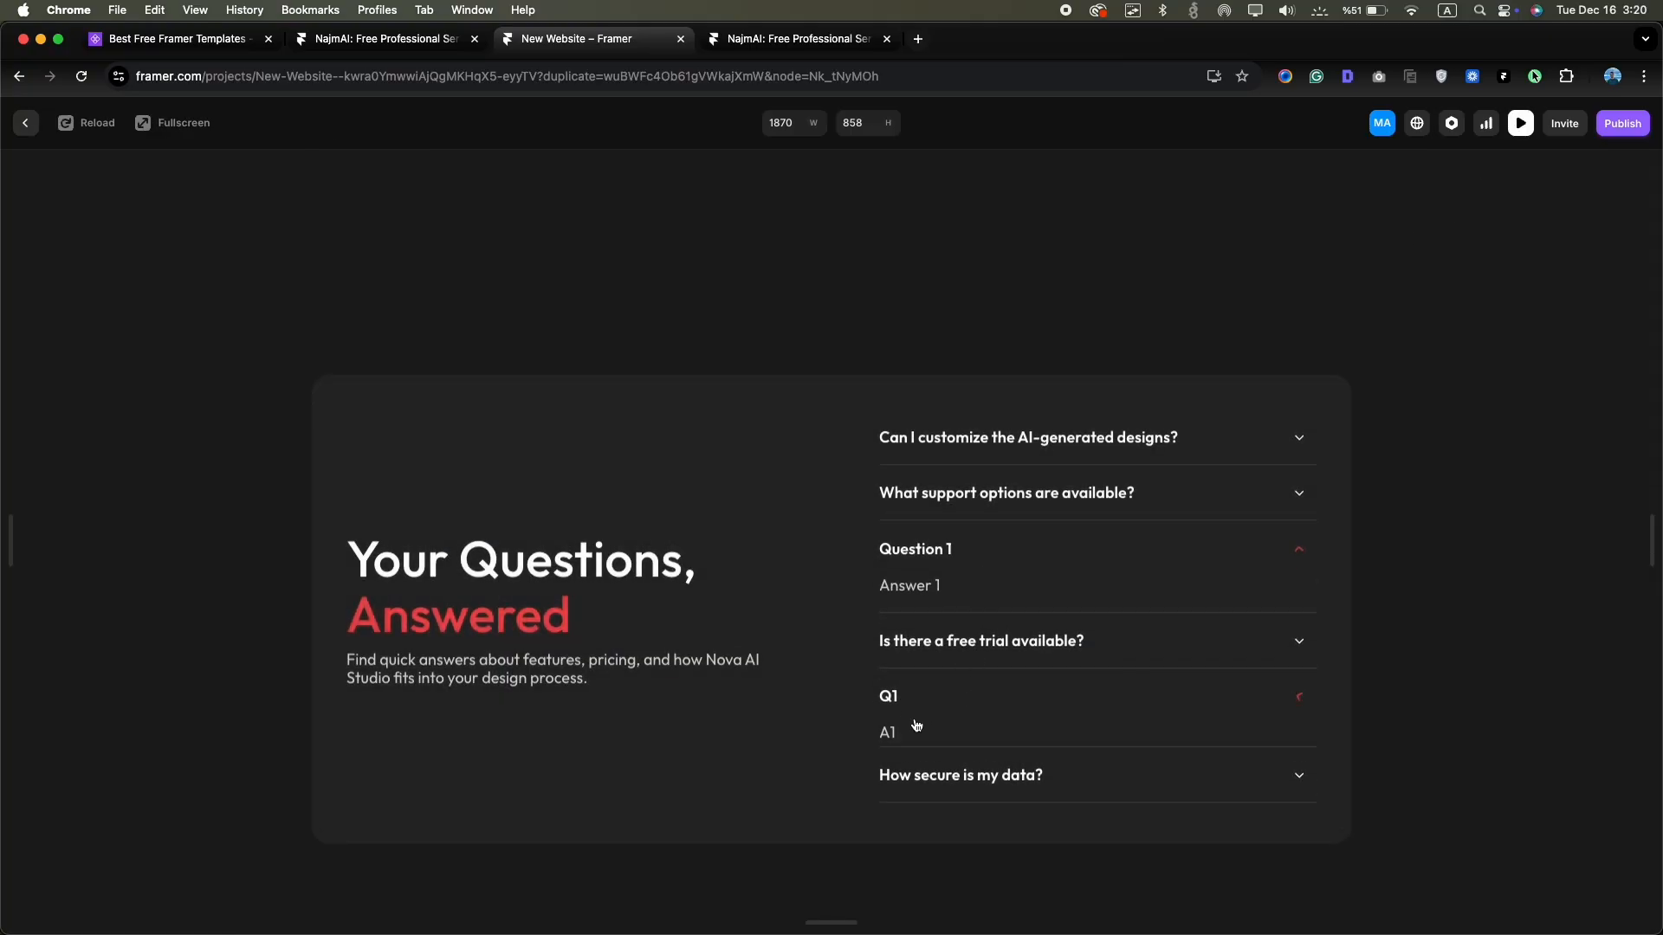
pyautogui.press('Escape')
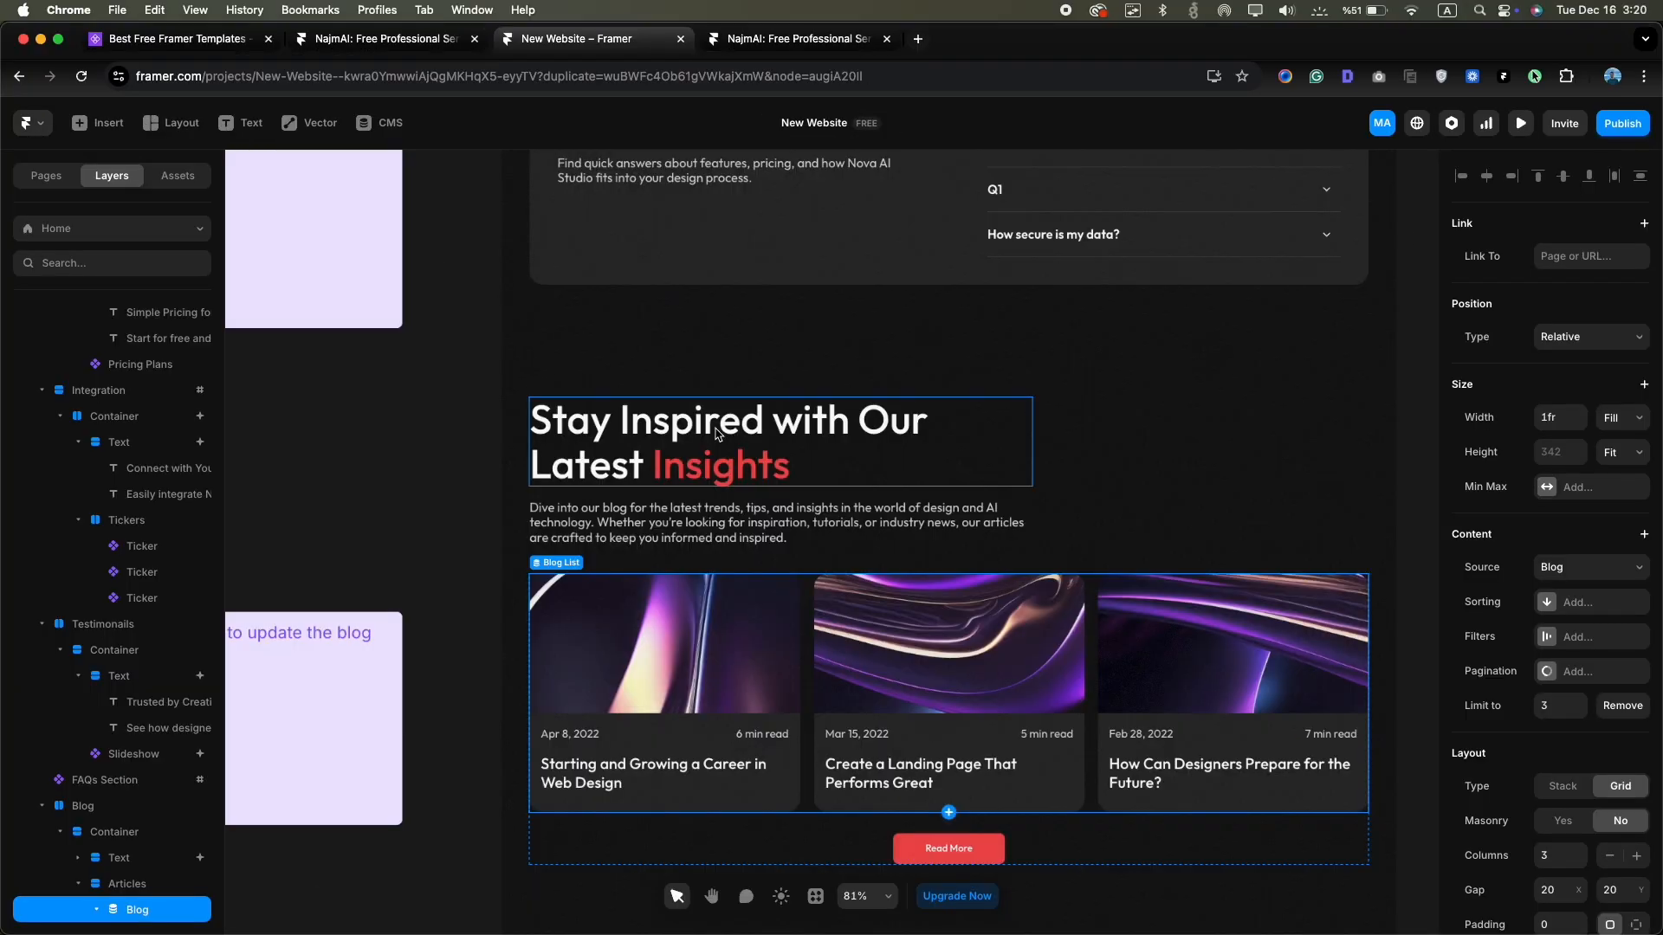
# Change the blog section's heading to "Insights for Modern Designers" and apply the Red color style to "Modern"
pyautogui.doubleClick(673, 433)
pyautogui.write('Insights for Modern Designers')
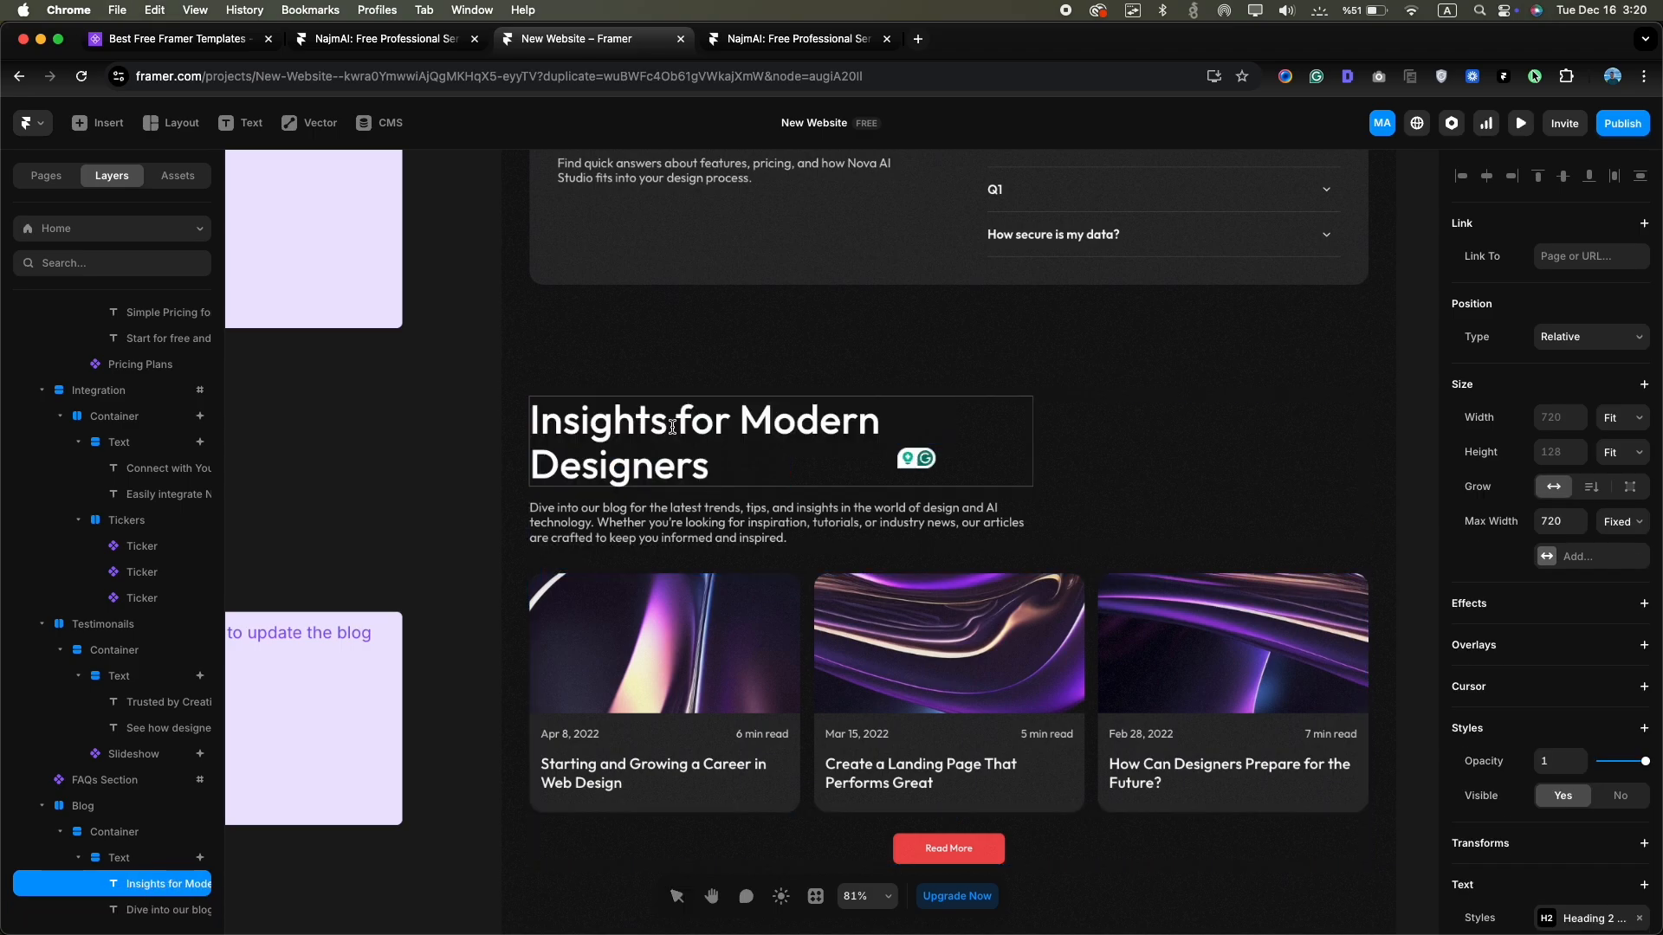
pyautogui.doubleClick(801, 426)
pyautogui.scroll(-3, 1549, 705)
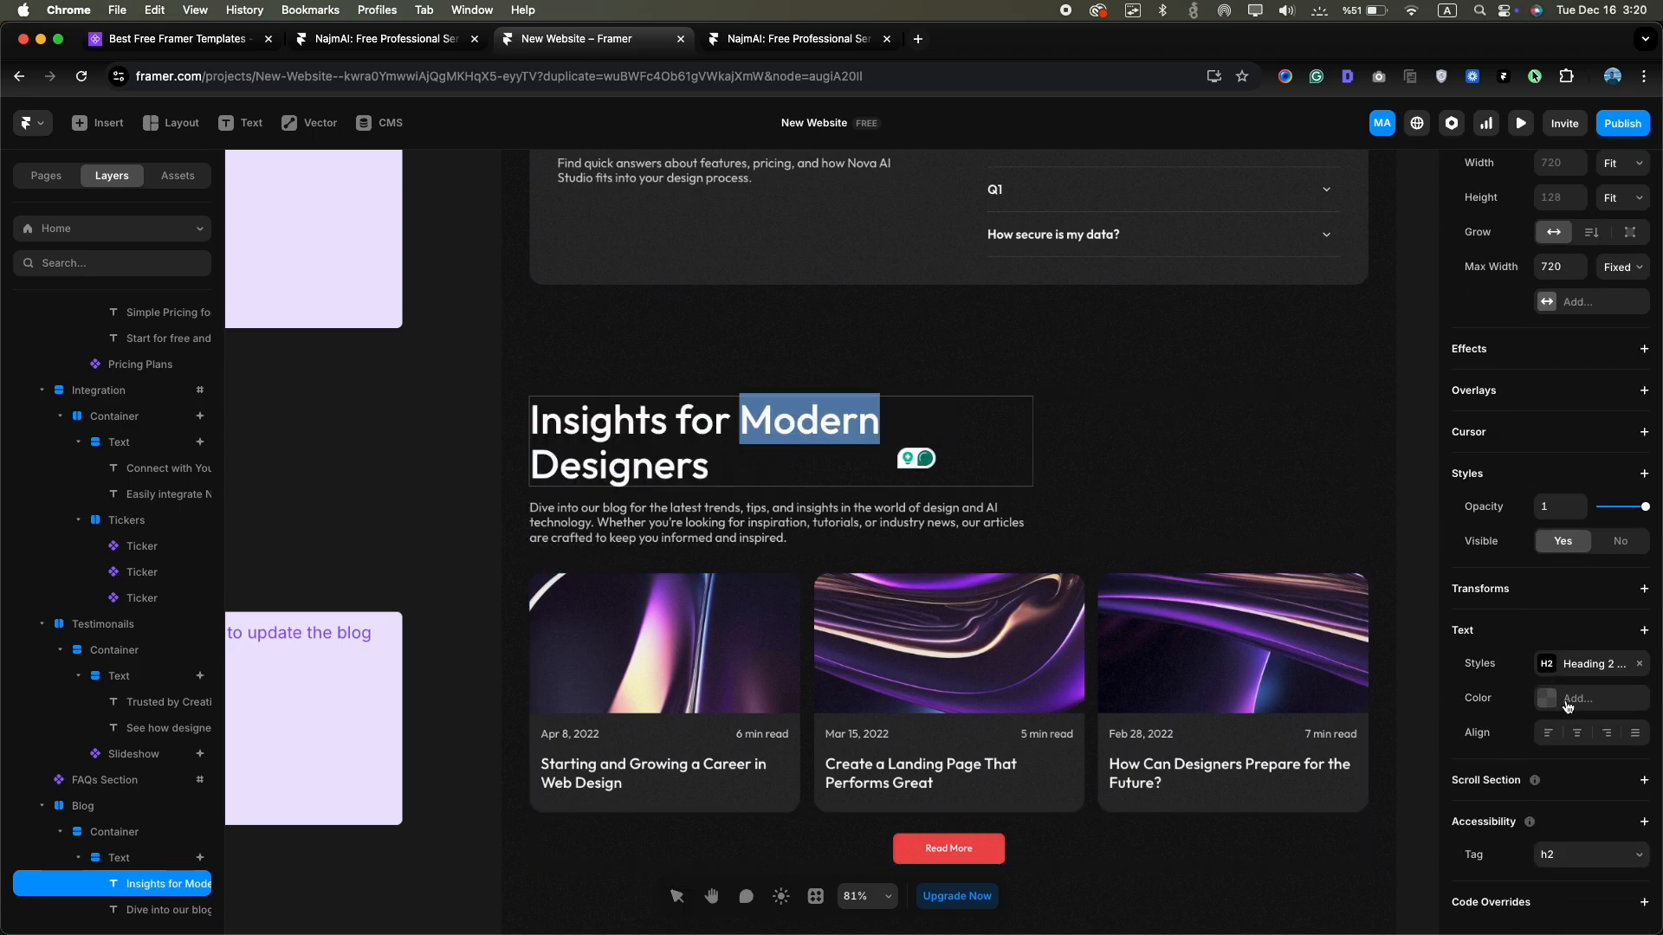
pyautogui.click(1566, 704)
pyautogui.click(1300, 783)
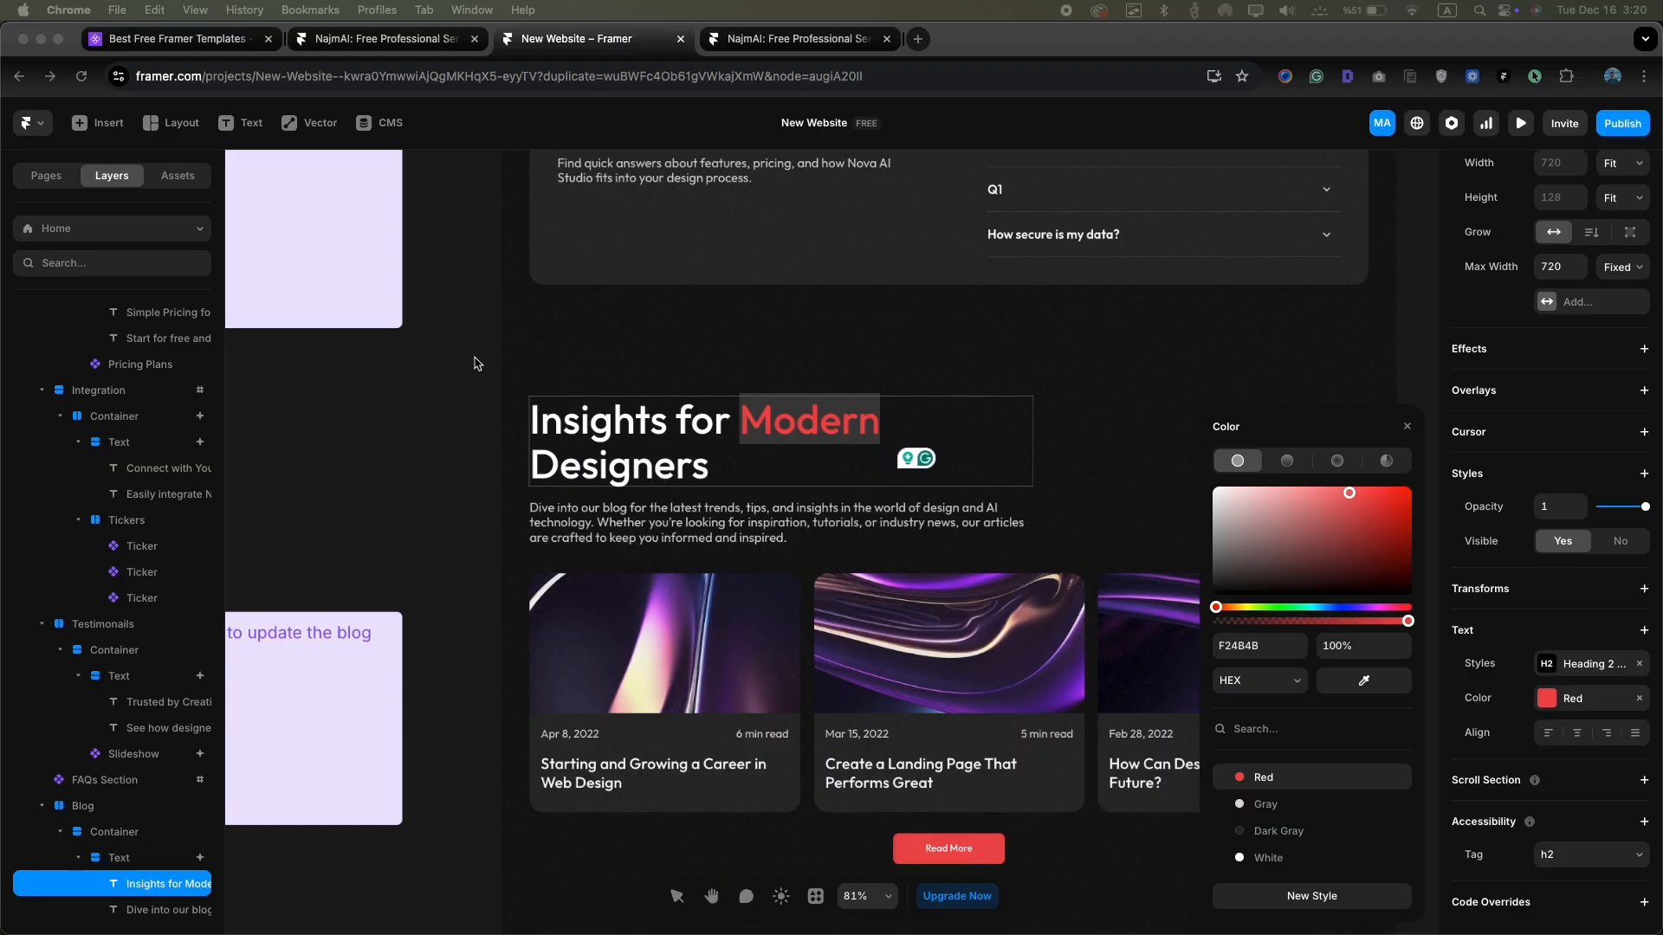
# Replace the blog section's description with "Learn about design trends, AI workflows, and practical tips to improve your creative process."
pyautogui.doubleClick(779, 523)
pyautogui.write('Learn about design trends, AI workflows, and practical tips to improve your creative process.')
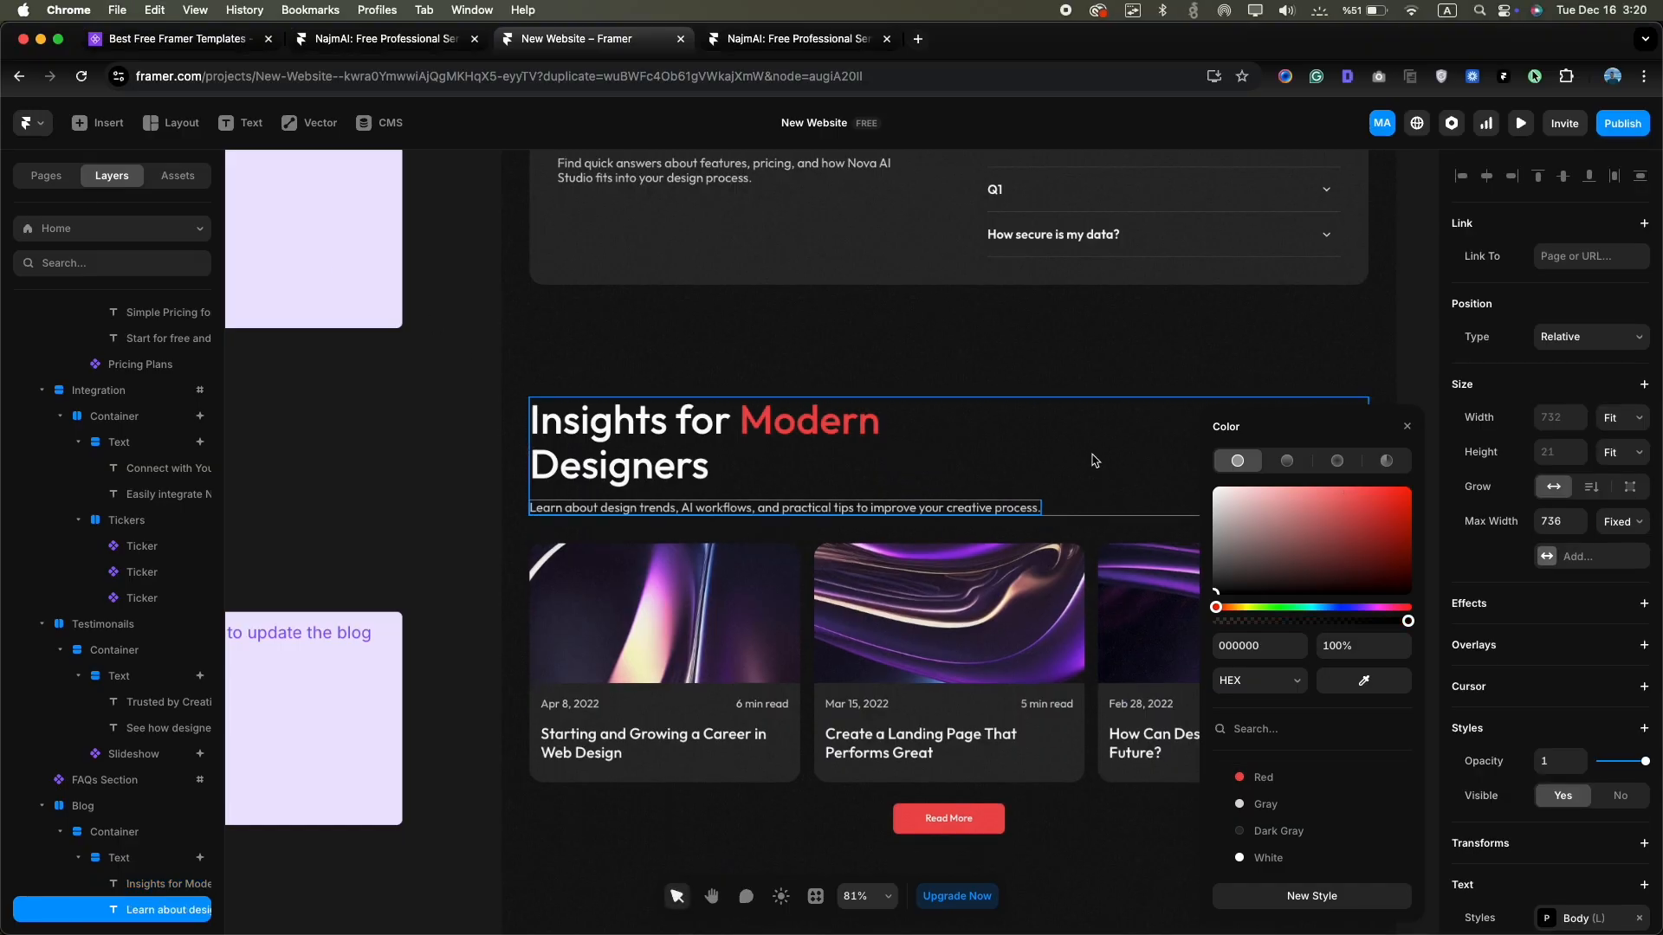
pyautogui.click(1405, 429)
# In the CMS Blog collection, change the title of "Starting and Growing a Career in Web Design" to "New Title"
pyautogui.click(1119, 645)
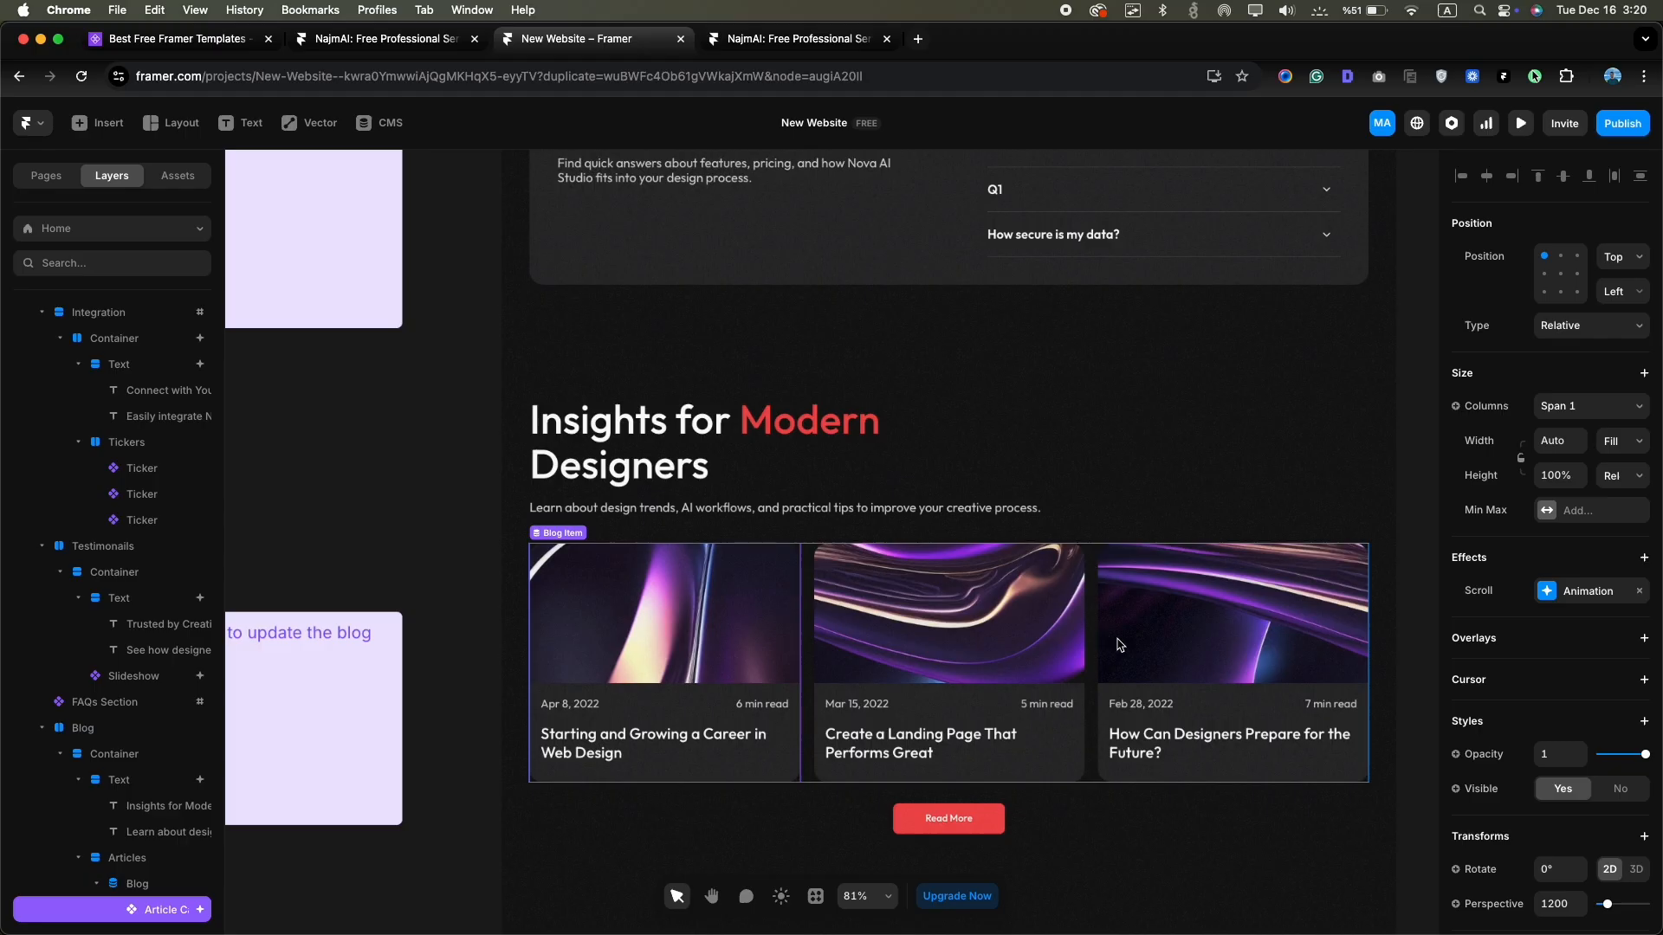
pyautogui.click(809, 629)
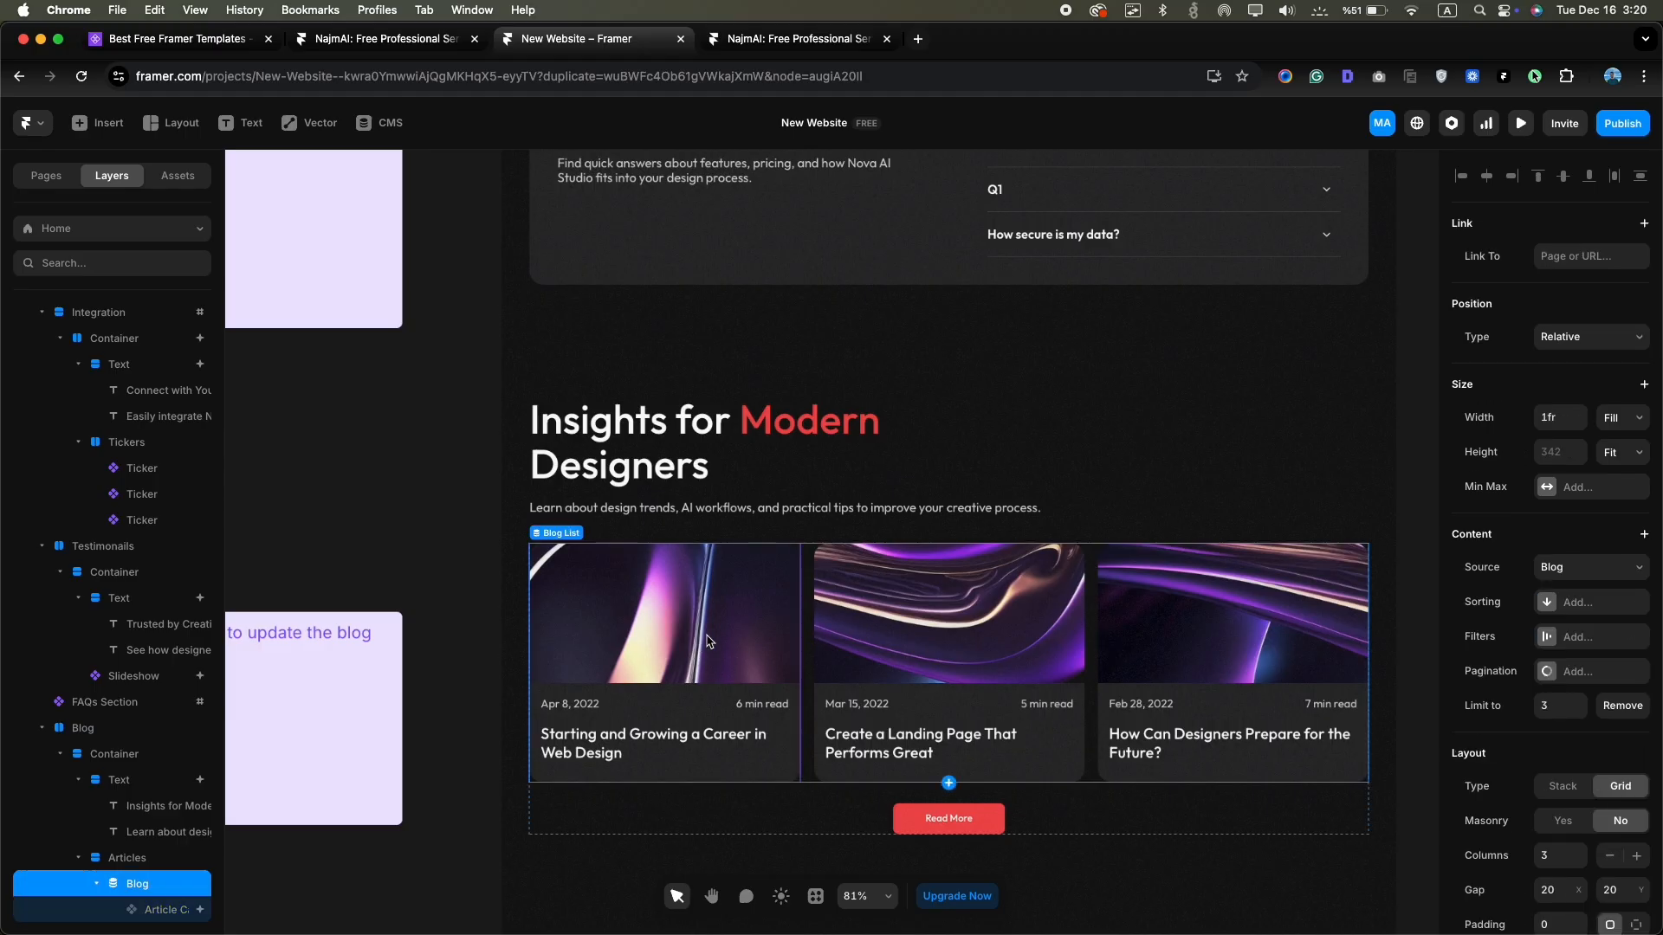
pyautogui.click(390, 123)
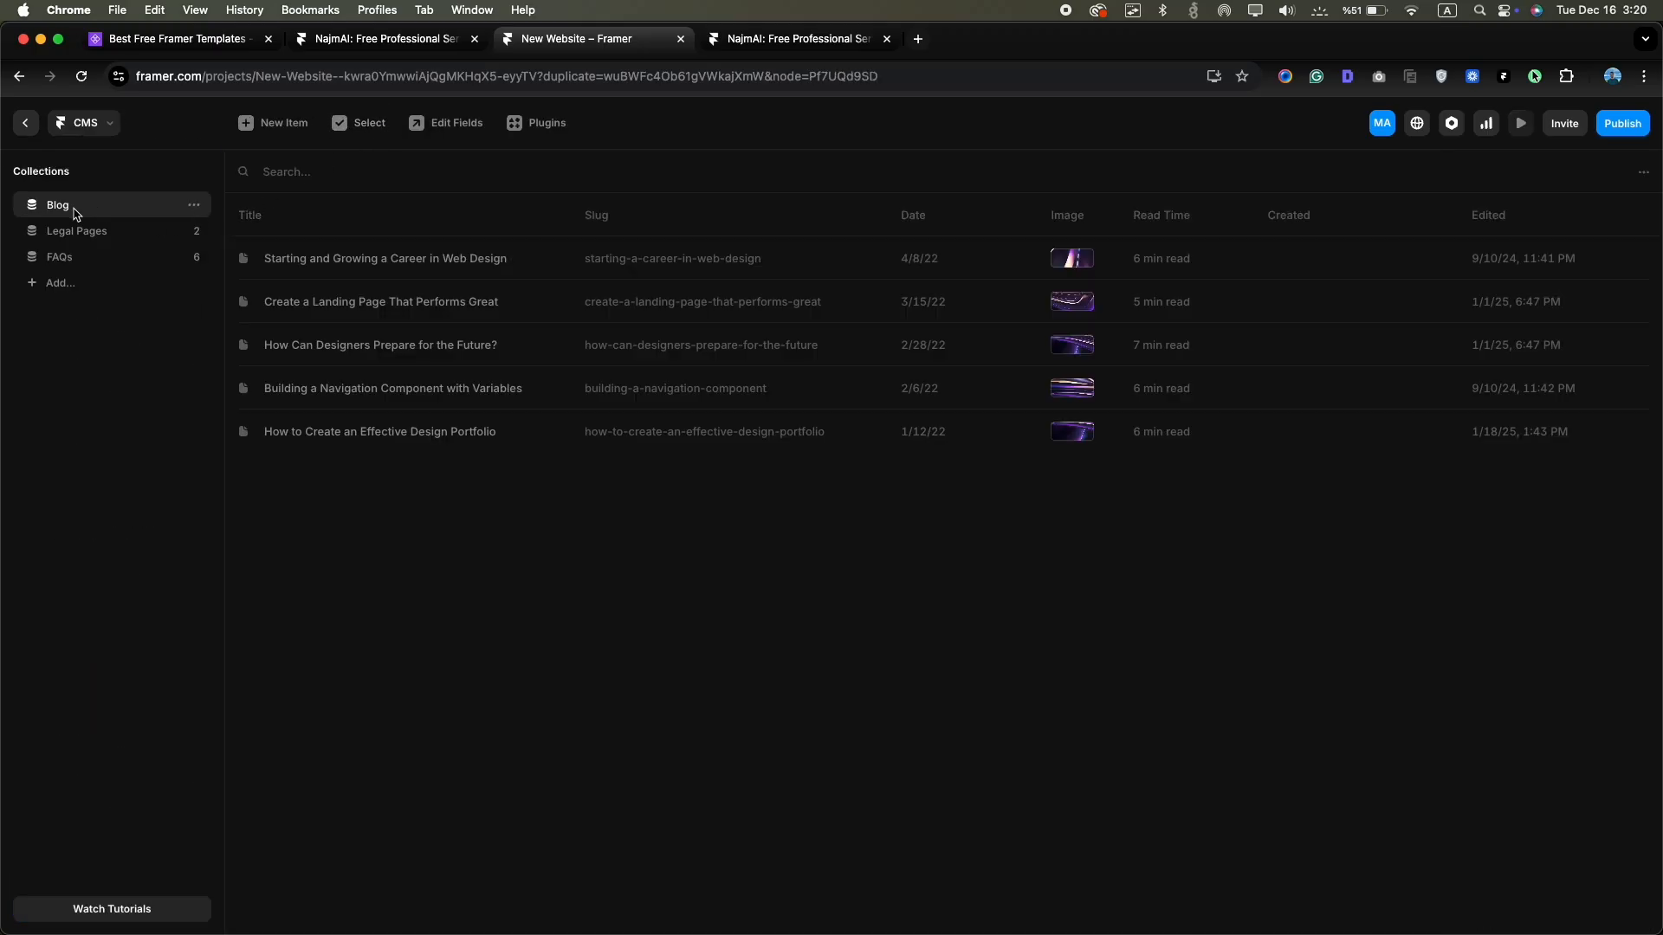
pyautogui.click(434, 258)
pyautogui.scroll(-3, 1093, 520)
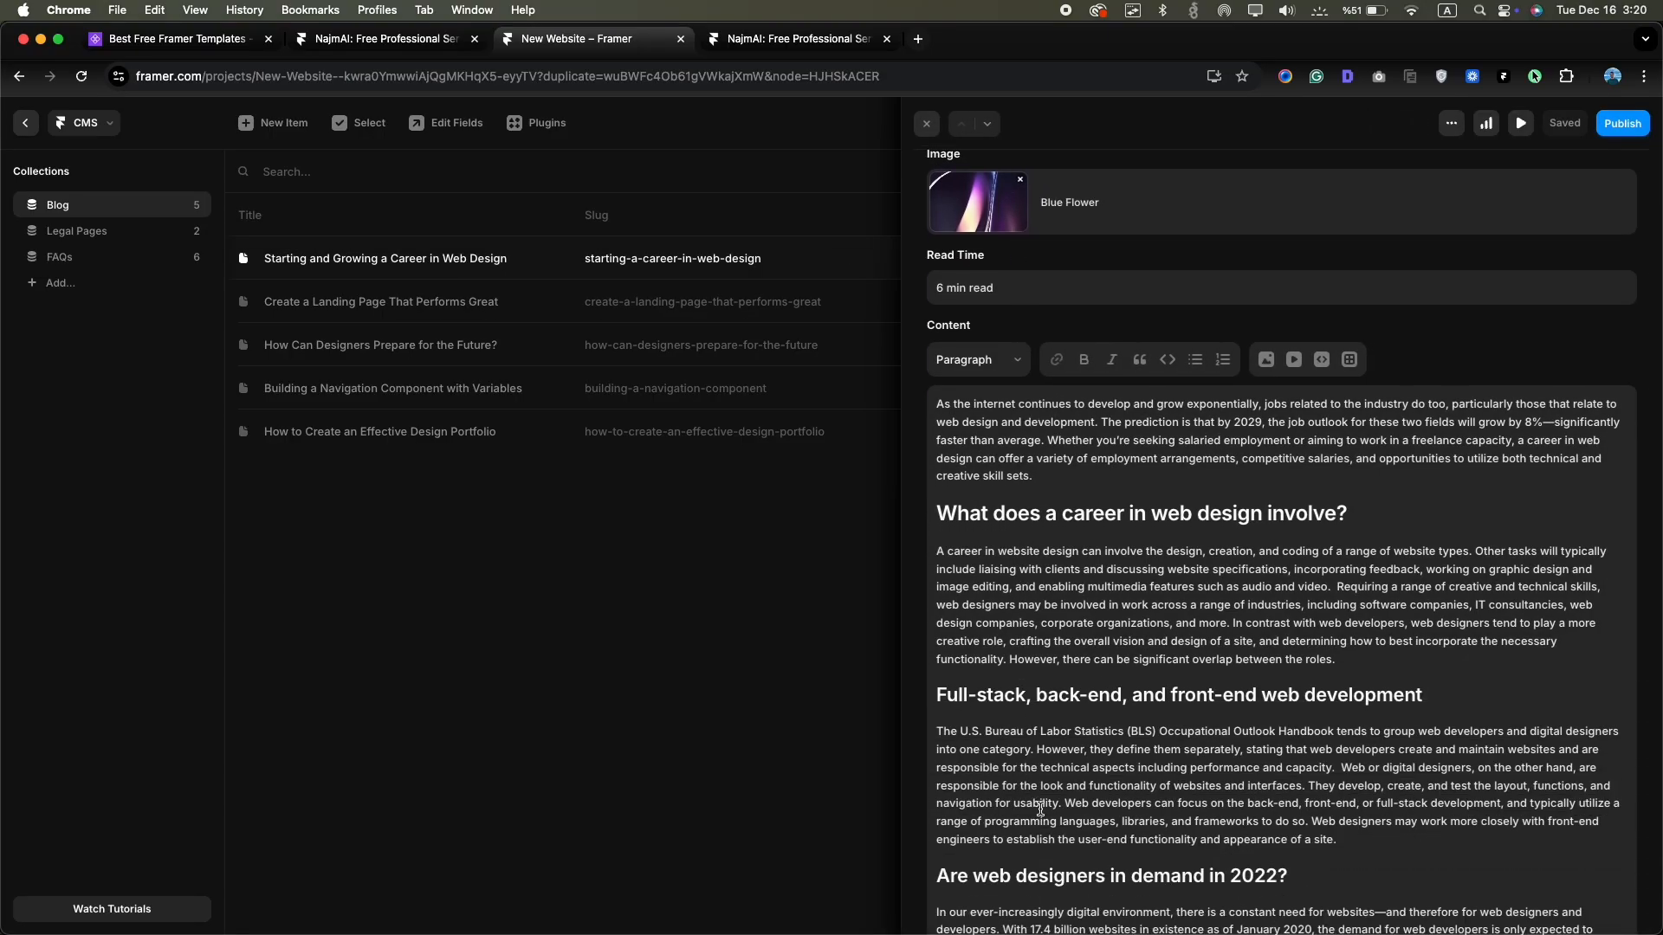
pyautogui.scroll(3, 1093, 520)
pyautogui.click(1050, 225)
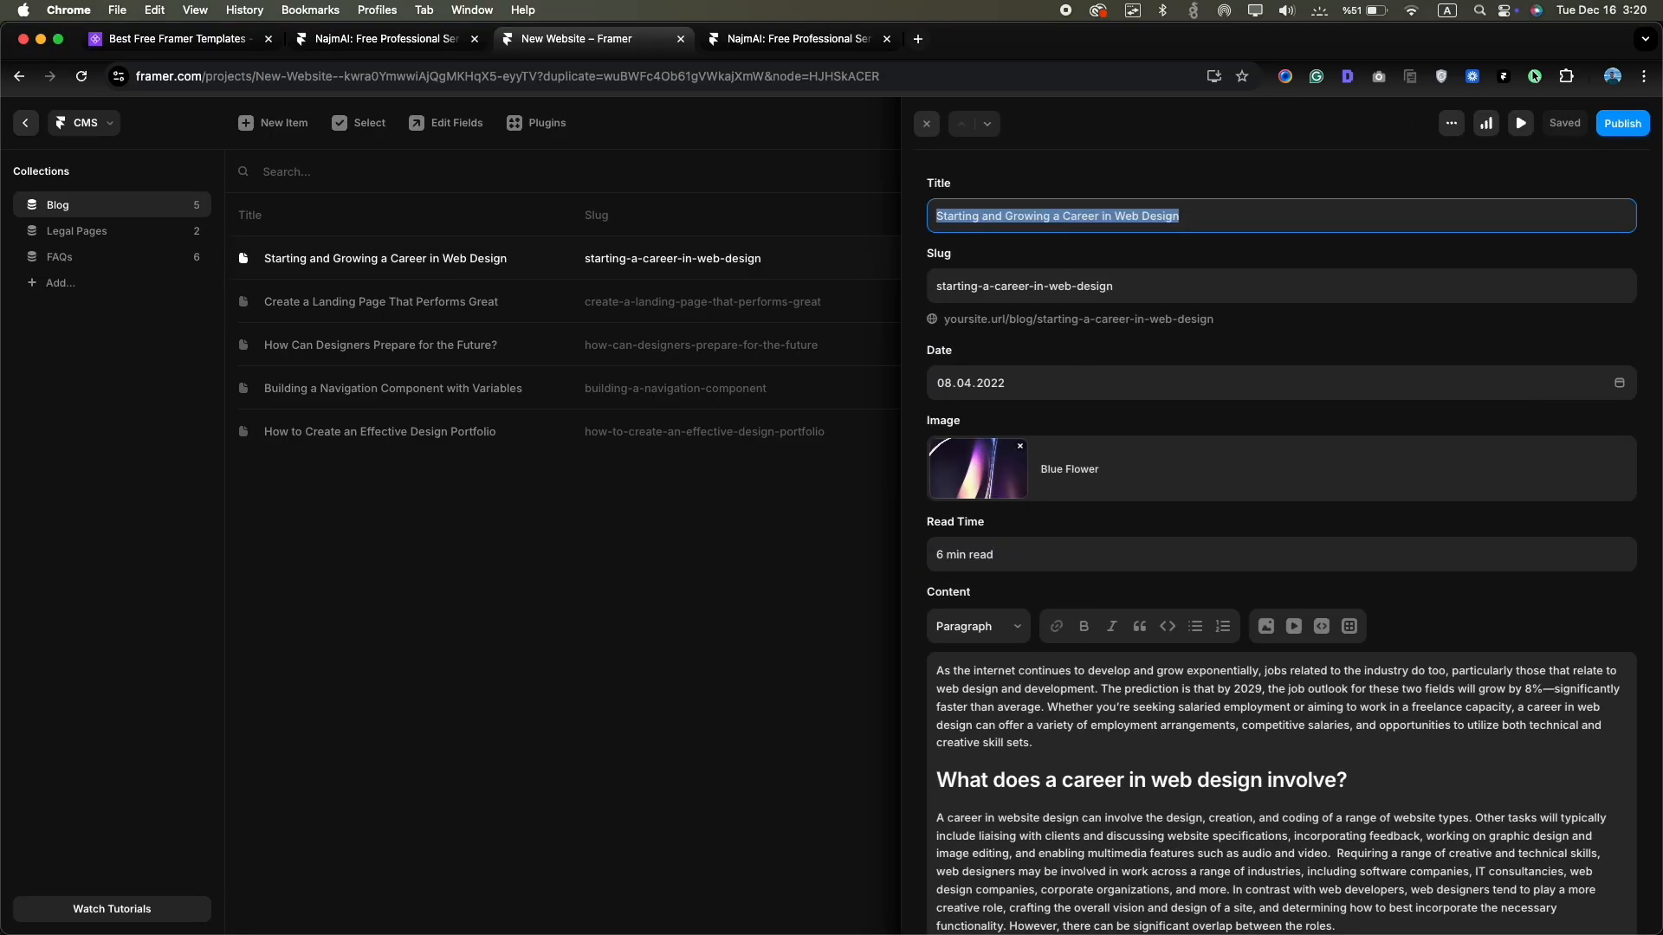
pyautogui.write('New Title')
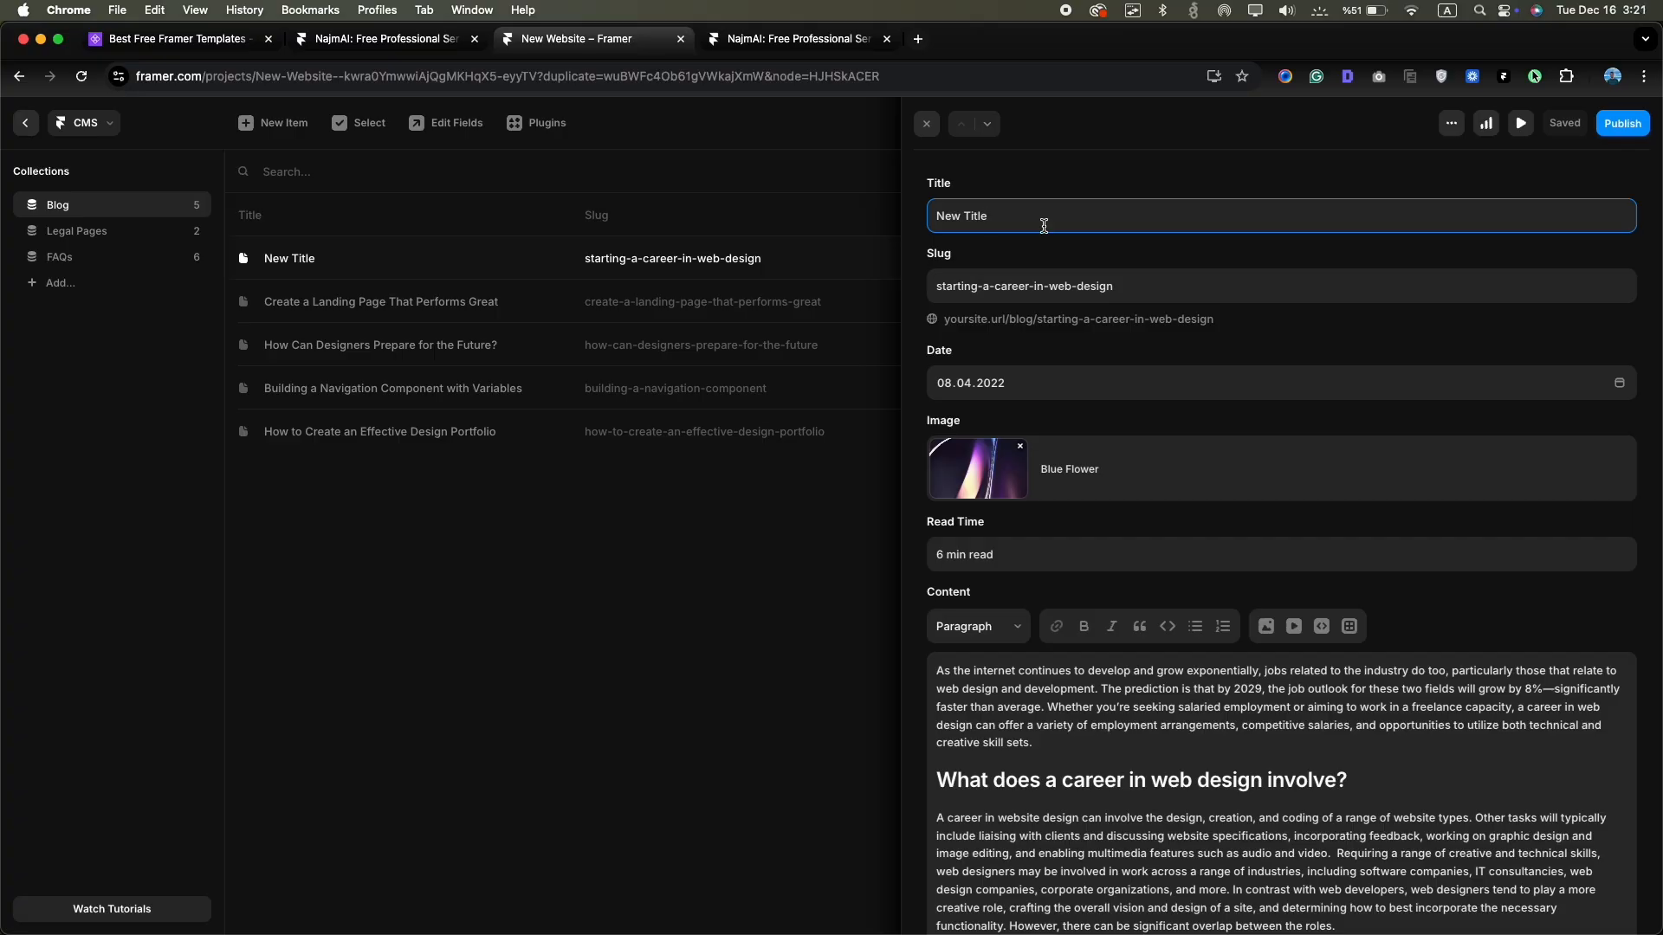
# Replace the New Title article's image with the black-and-white city photo, look over its content and close the item
pyautogui.scroll(-1, 996, 285)
pyautogui.click(951, 348)
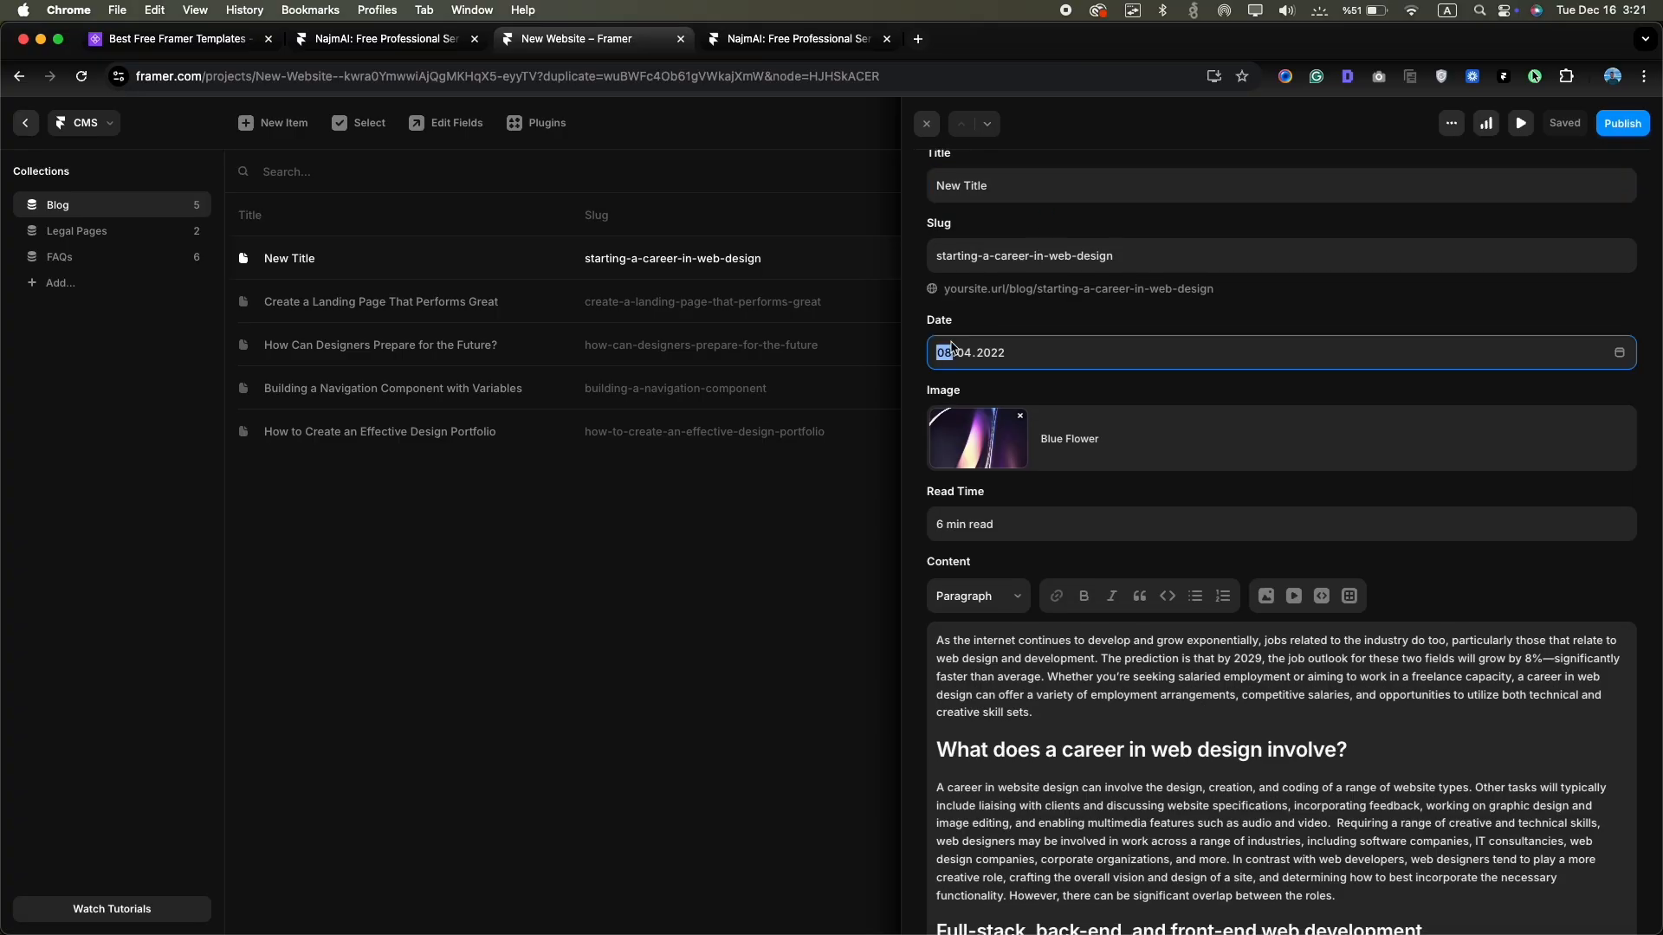
pyautogui.click(974, 442)
pyautogui.moveTo(814, 372); pyautogui.dragTo(697, 321)
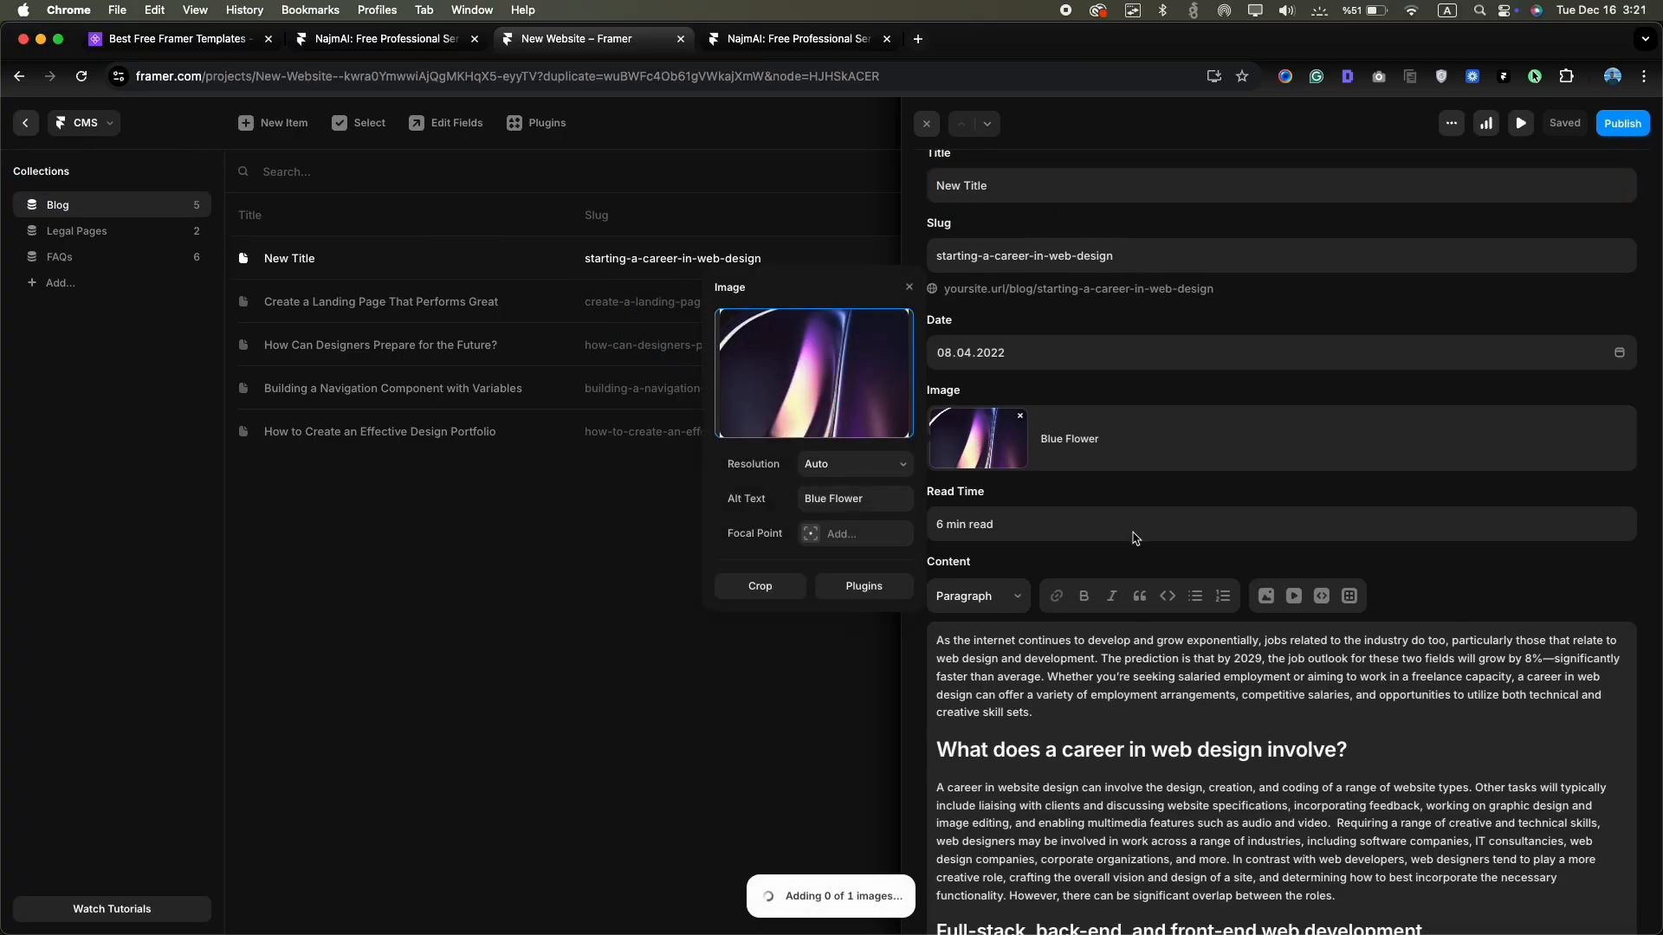
pyautogui.scroll(-5, 1080, 494)
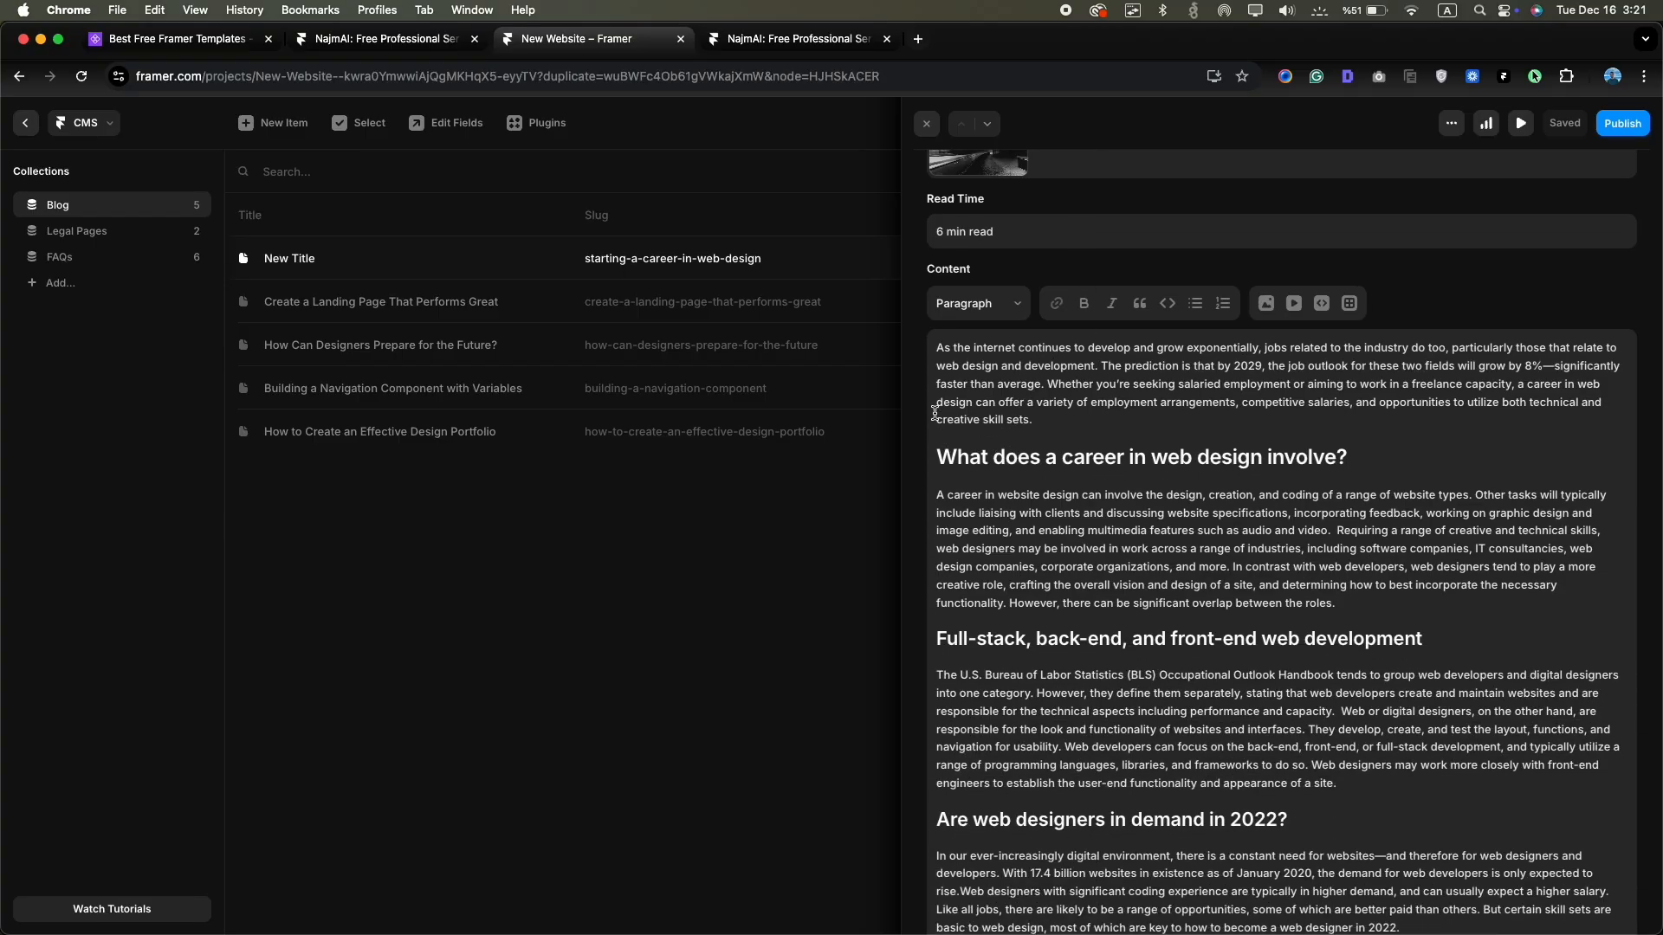
pyautogui.moveTo(939, 351); pyautogui.dragTo(1004, 669)
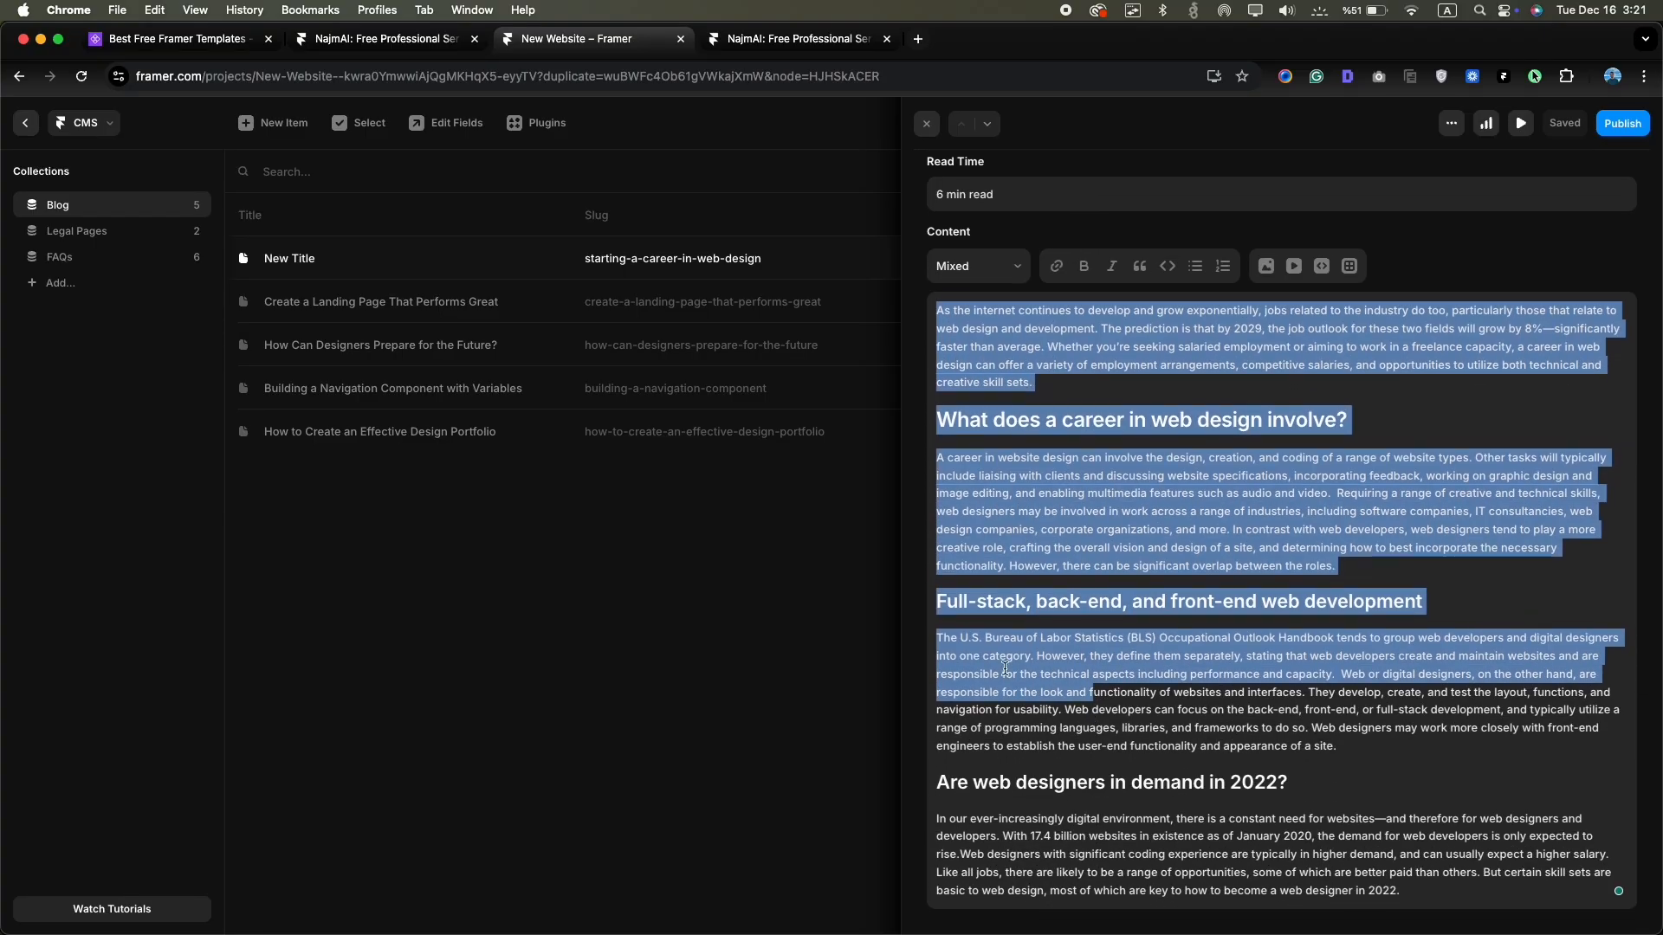
pyautogui.click(922, 611)
pyautogui.click(926, 124)
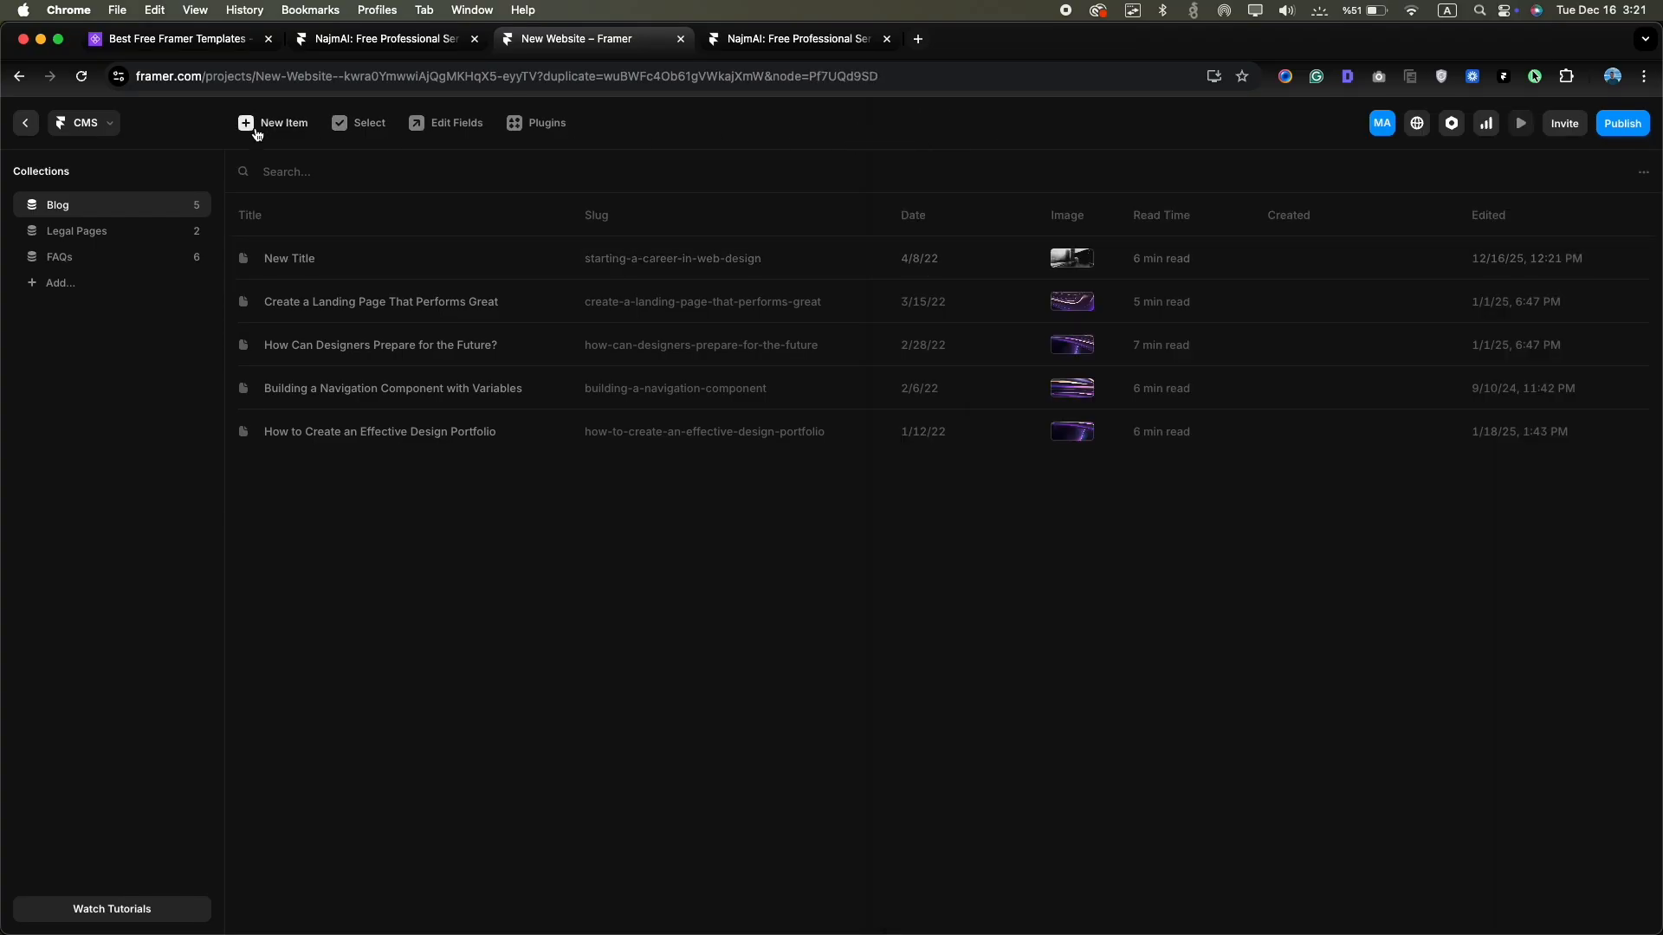
# Add a blog item titled "New Article", save it and move it below "How Can Designers Prepare for the Future?"
pyautogui.click(252, 126)
pyautogui.click(990, 218)
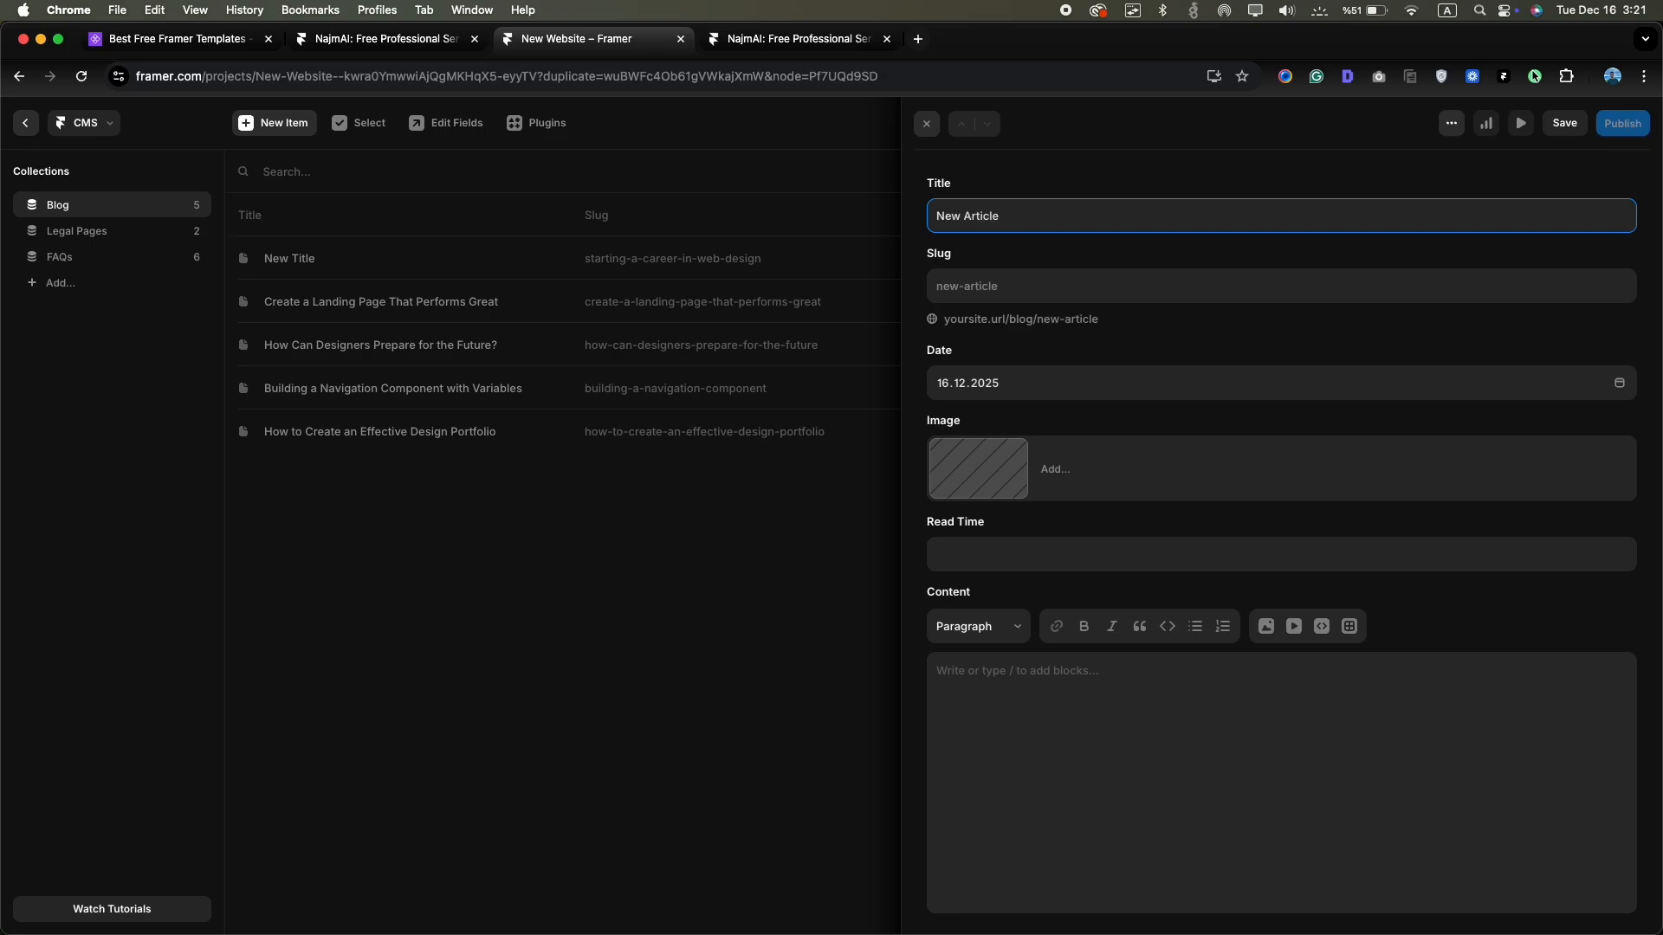
pyautogui.click(1580, 124)
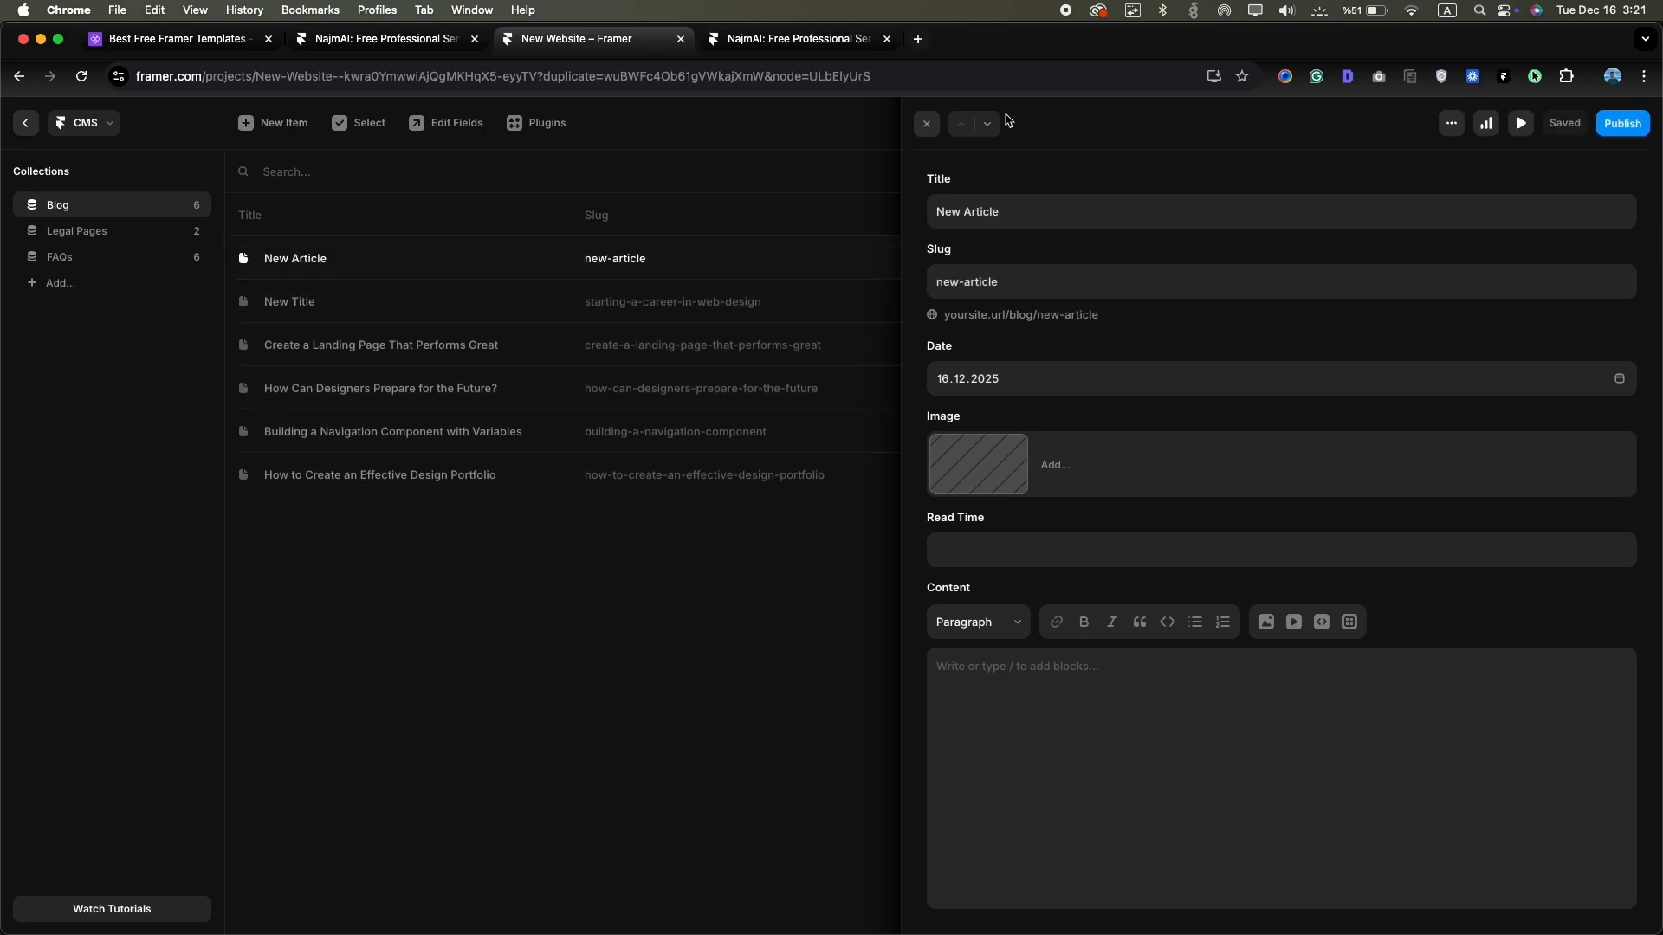
pyautogui.click(926, 123)
pyautogui.moveTo(628, 256); pyautogui.dragTo(666, 378)
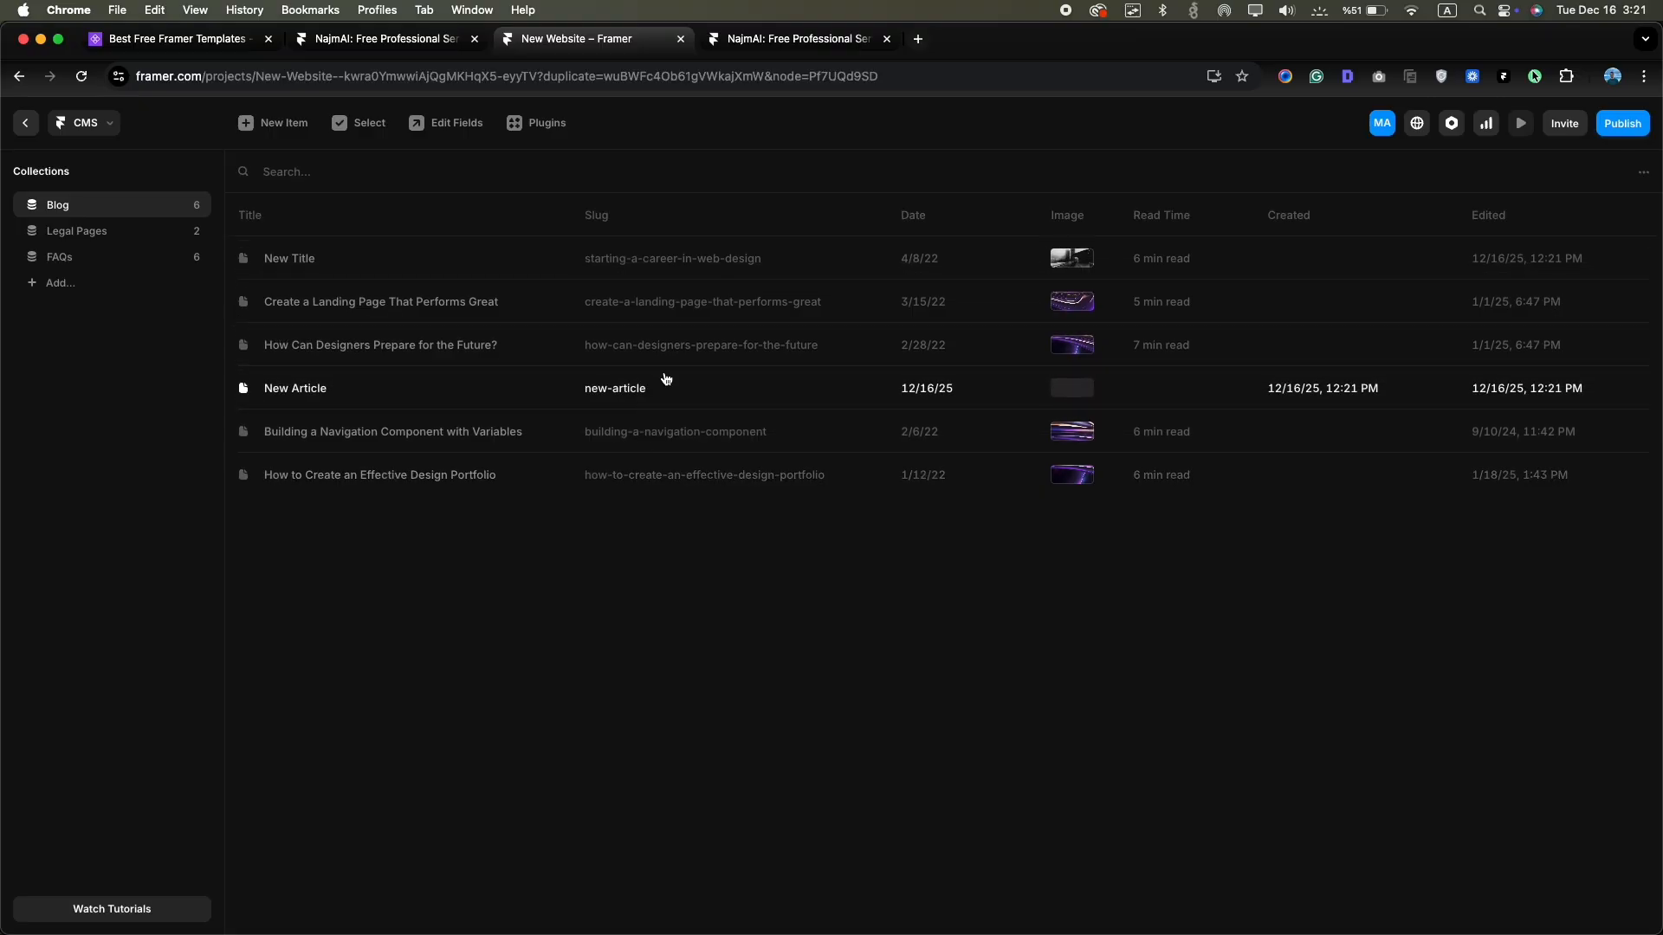
# Return from the CMS to the home page and locate the article cards in the blog section
pyautogui.click(33, 128)
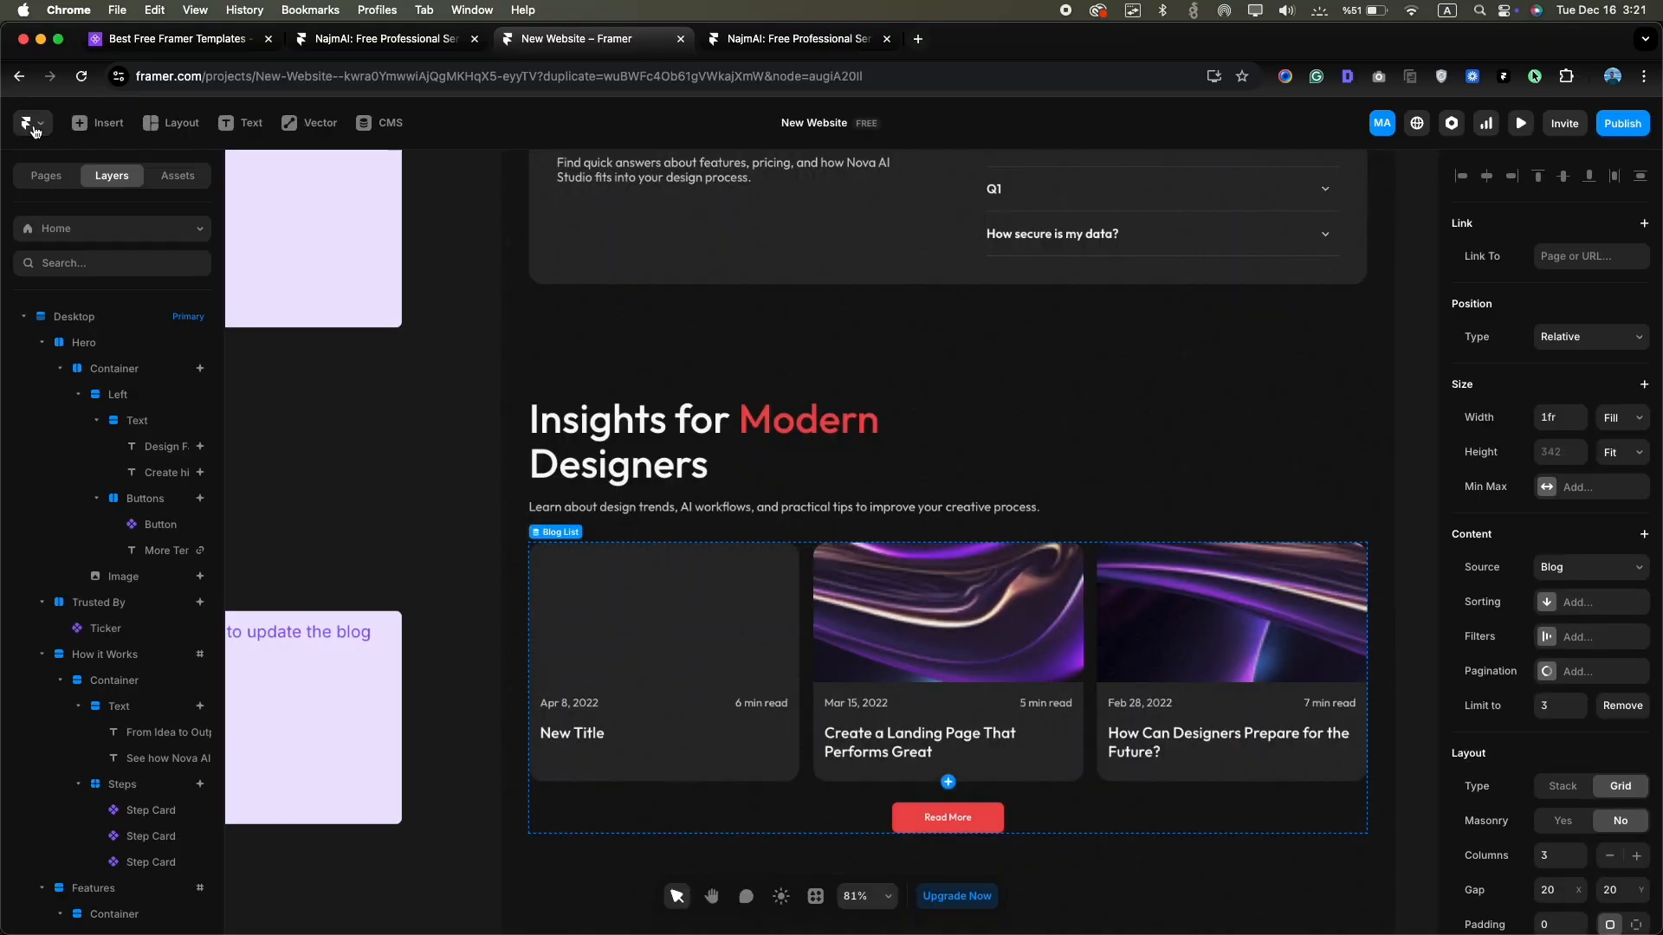
pyautogui.scroll(-4, 596, 639)
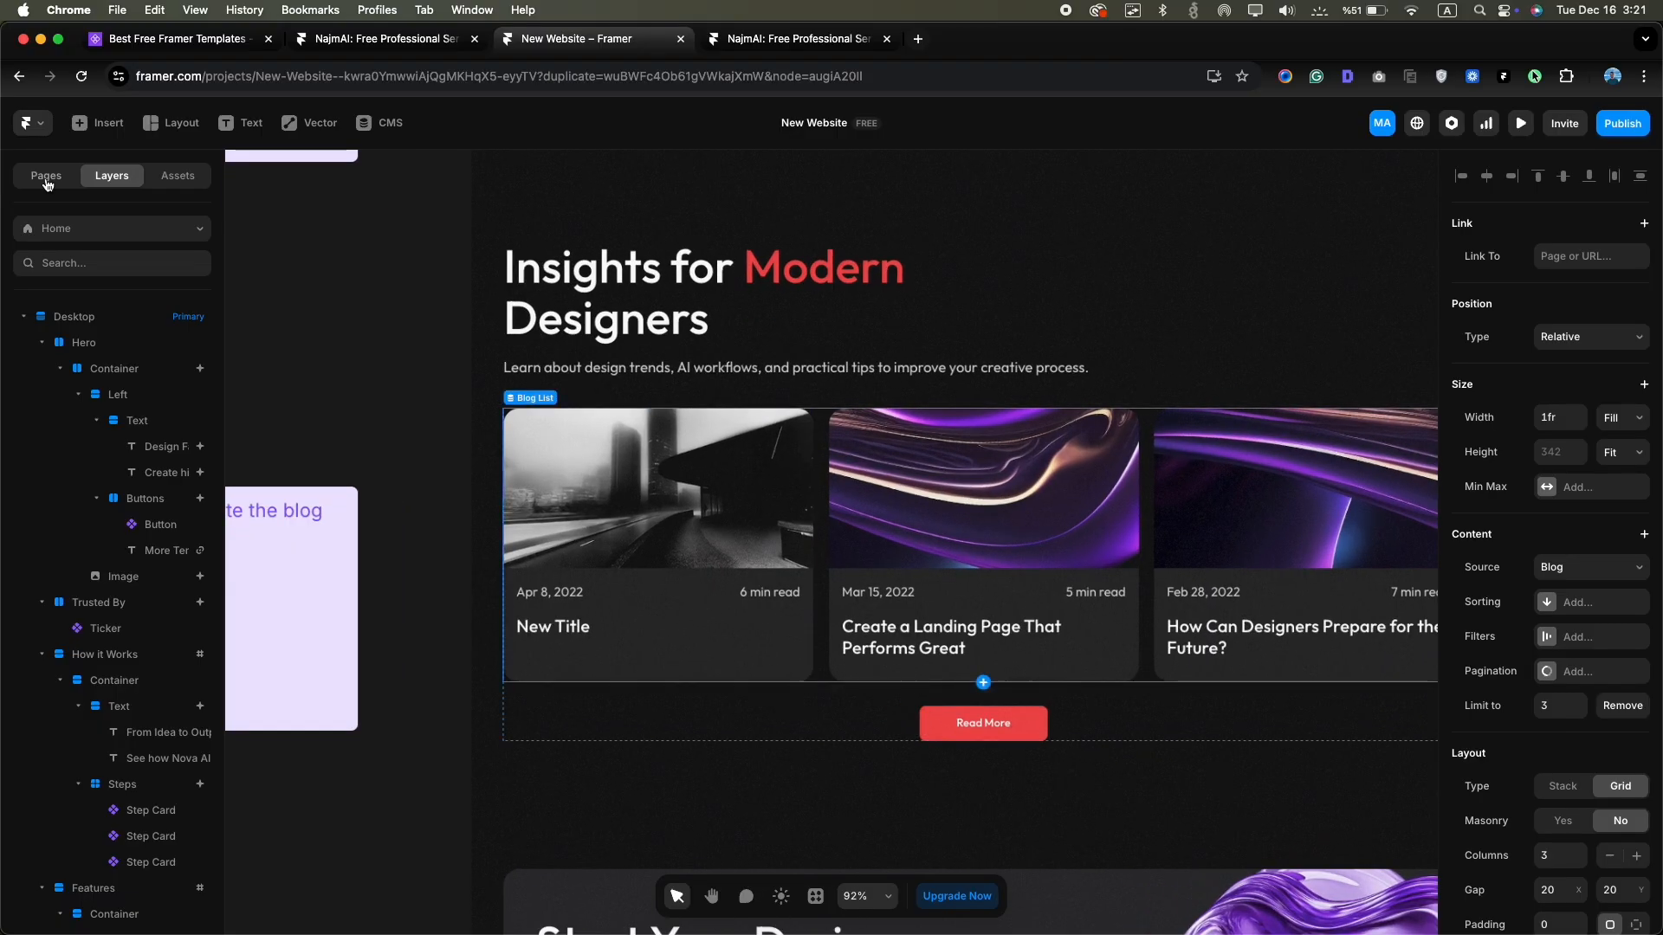
pyautogui.click(596, 639)
pyautogui.scroll(-4, 134, 864)
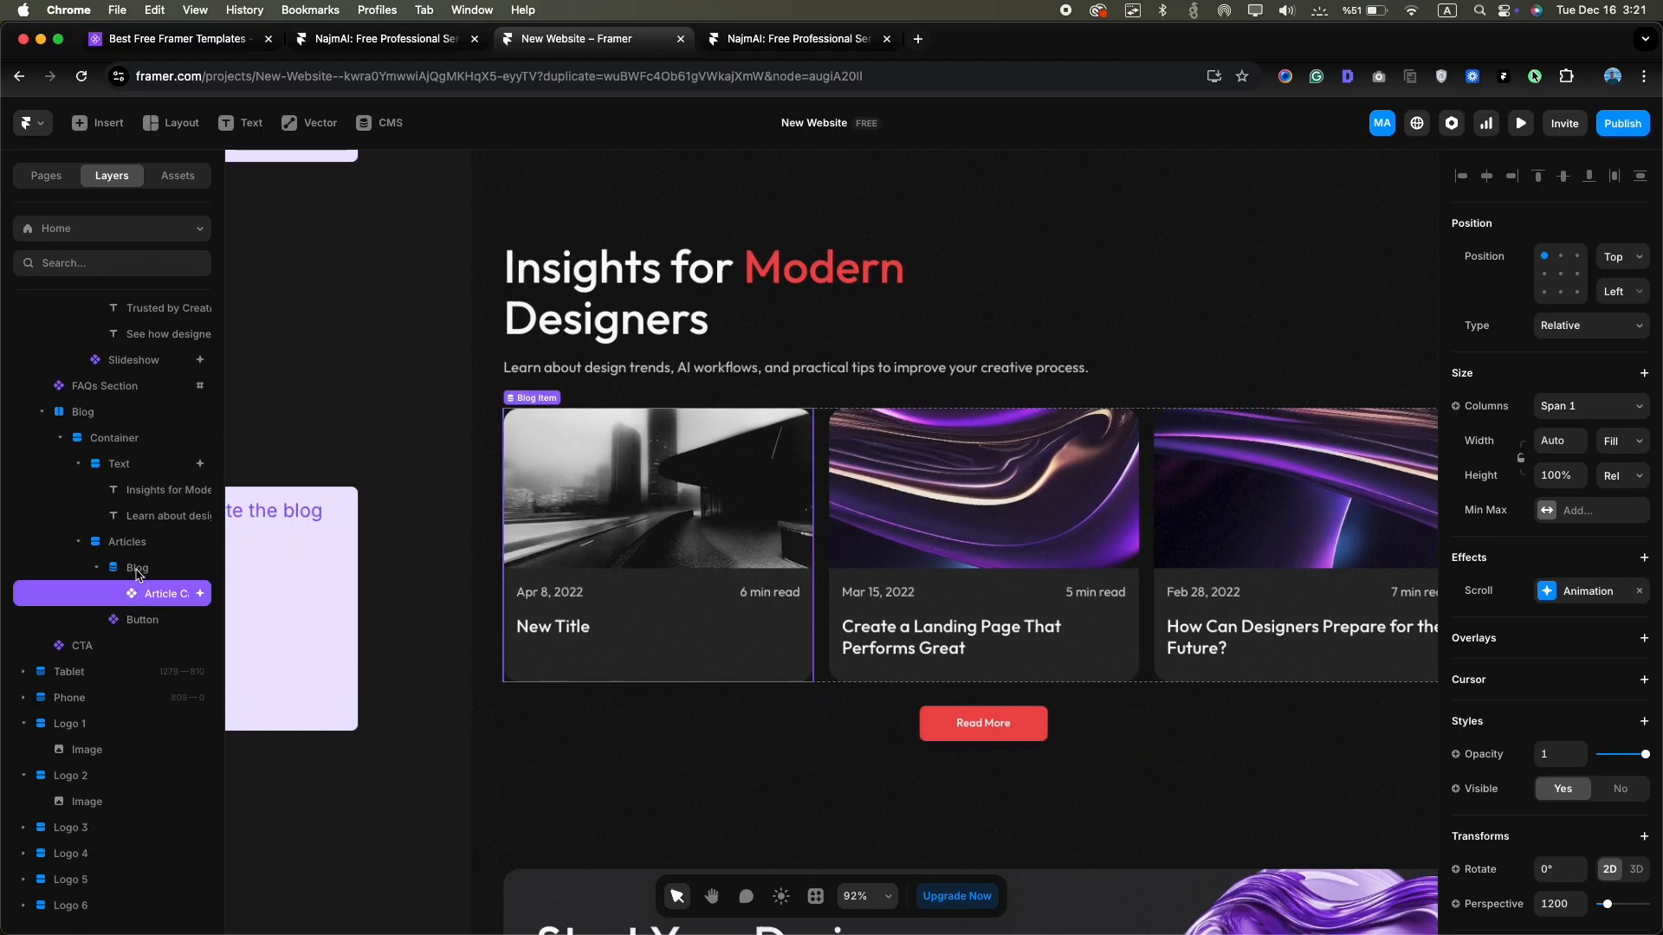
pyautogui.hscroll(1, 885, 543)
pyautogui.scroll(-1, 887, 547)
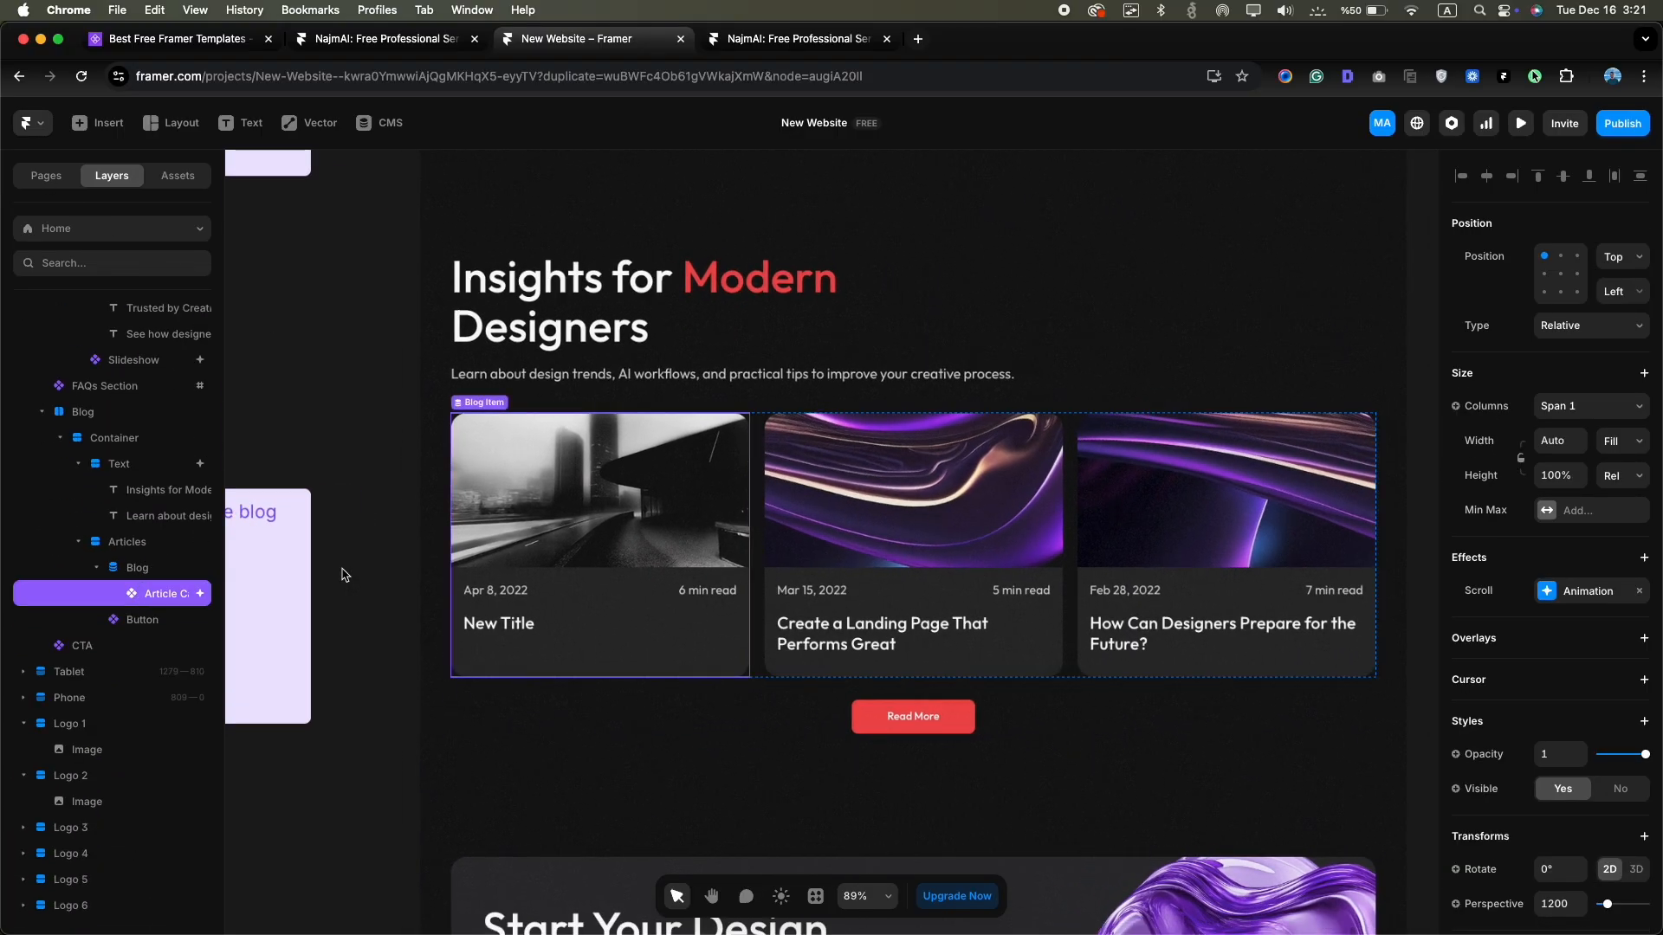
# Try raising the blog list's item limit to 4 and above, and restore it to 3
pyautogui.click(131, 569)
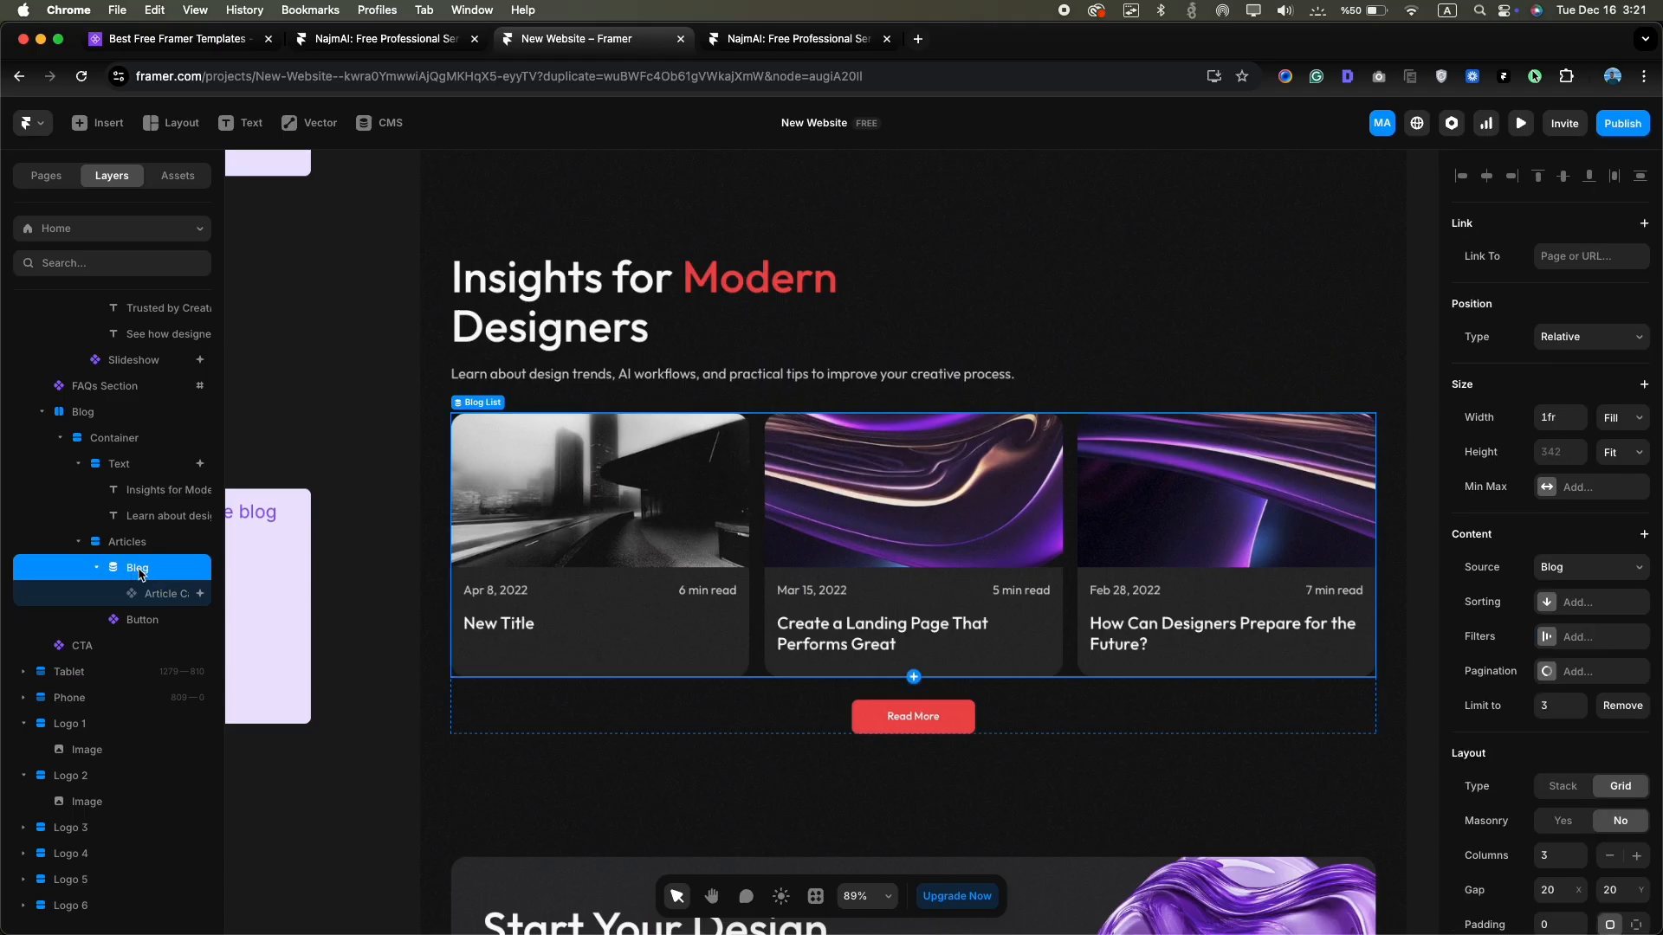
pyautogui.scroll(-1, 1583, 684)
pyautogui.click(1581, 698)
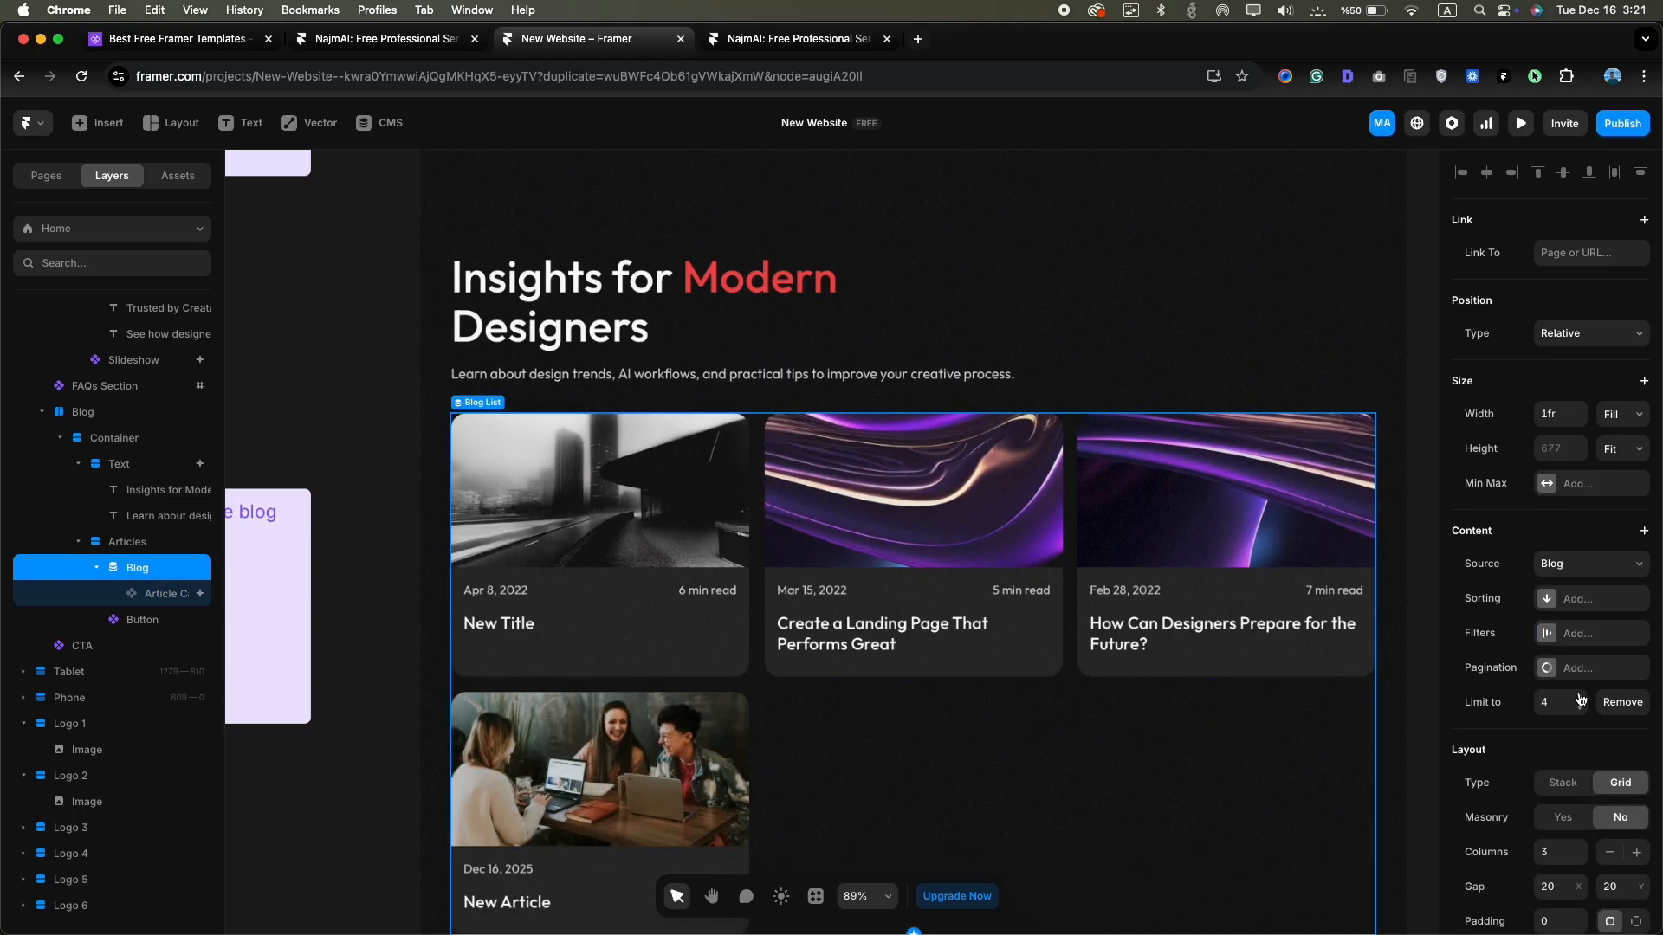
pyautogui.click(1579, 698)
pyautogui.click(1582, 712)
pyautogui.click(1581, 712)
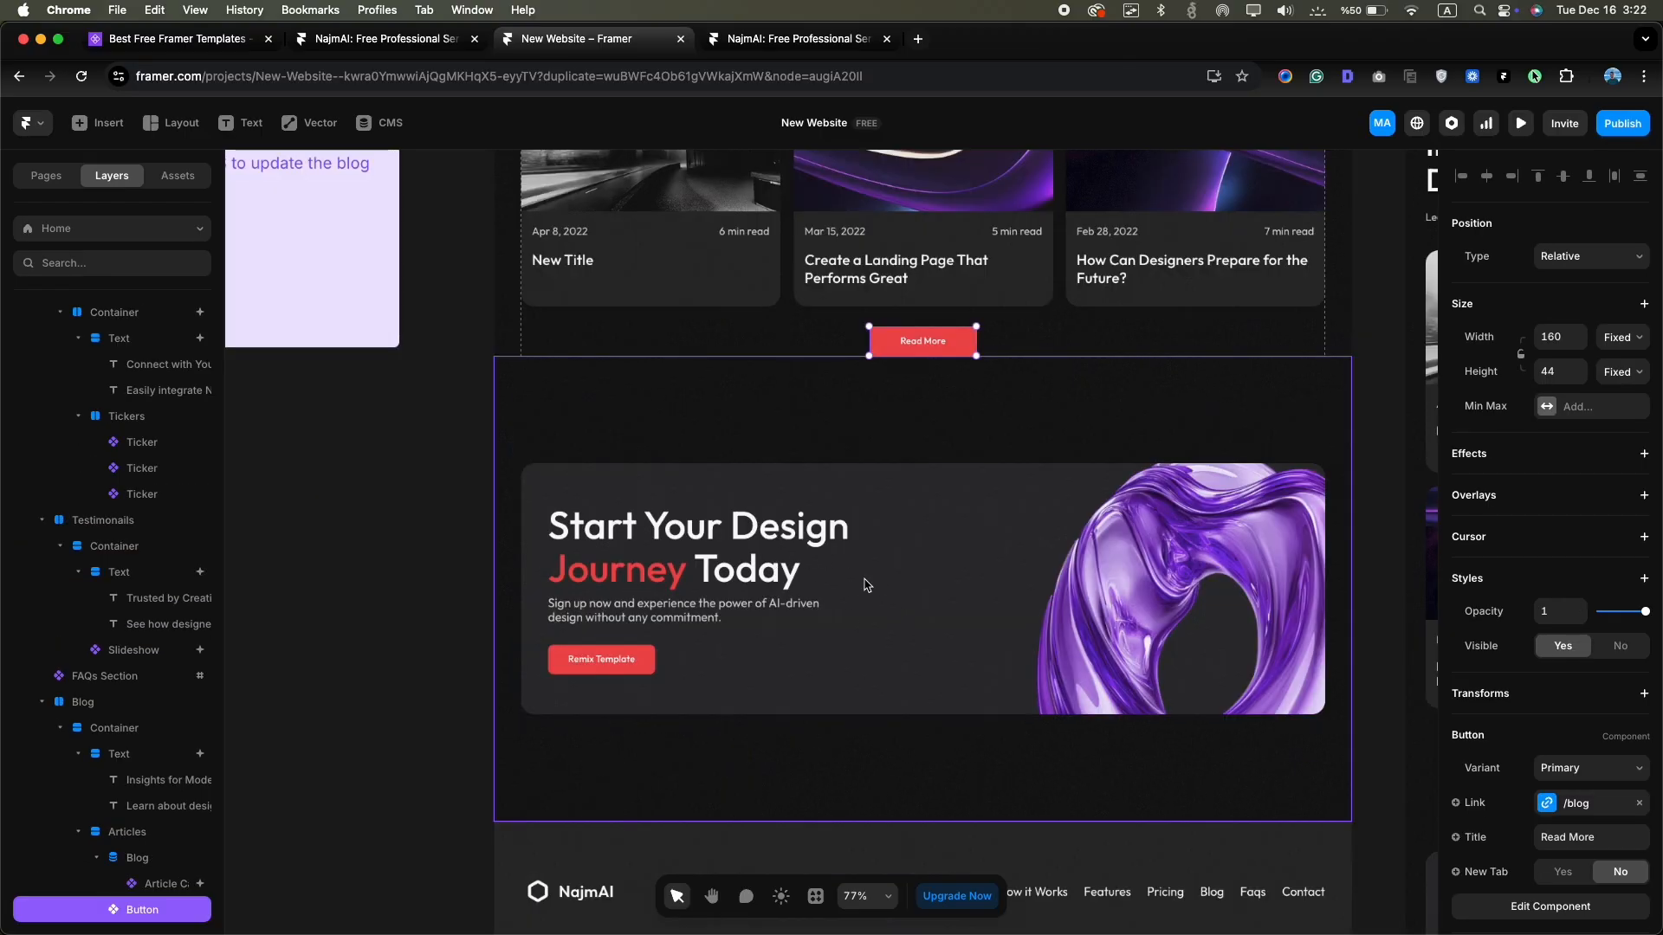
# In the CTA component, set the button title to "Get Started" and replace the purple ring image with the red ring image
pyautogui.click(866, 584)
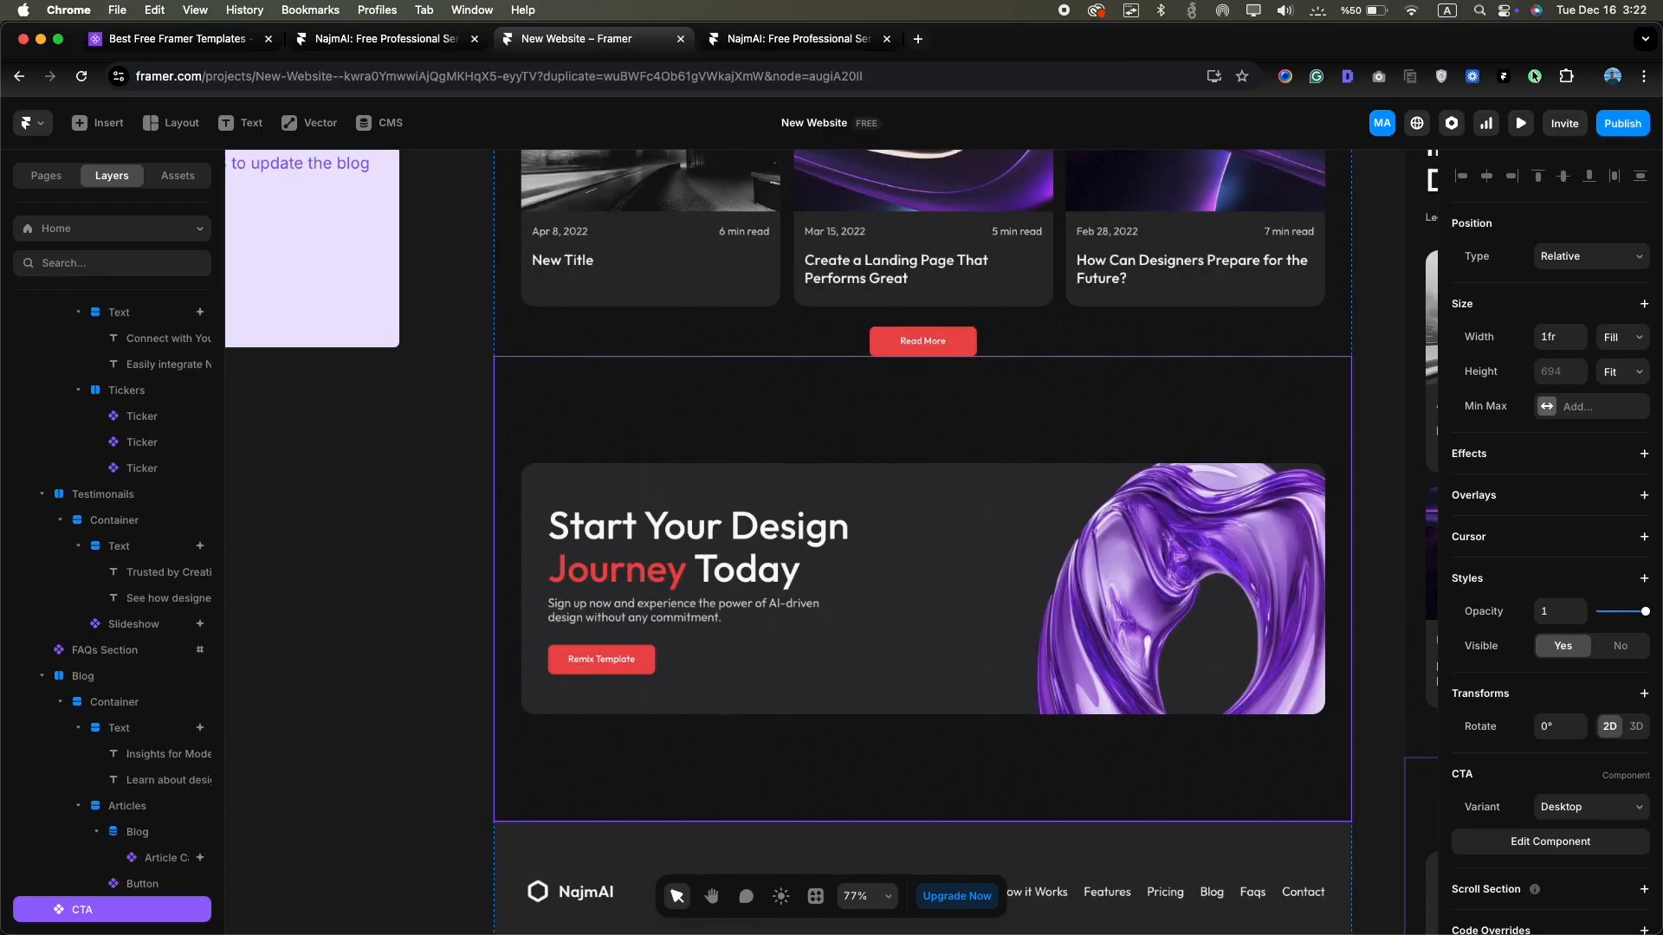
pyautogui.doubleClick(788, 573)
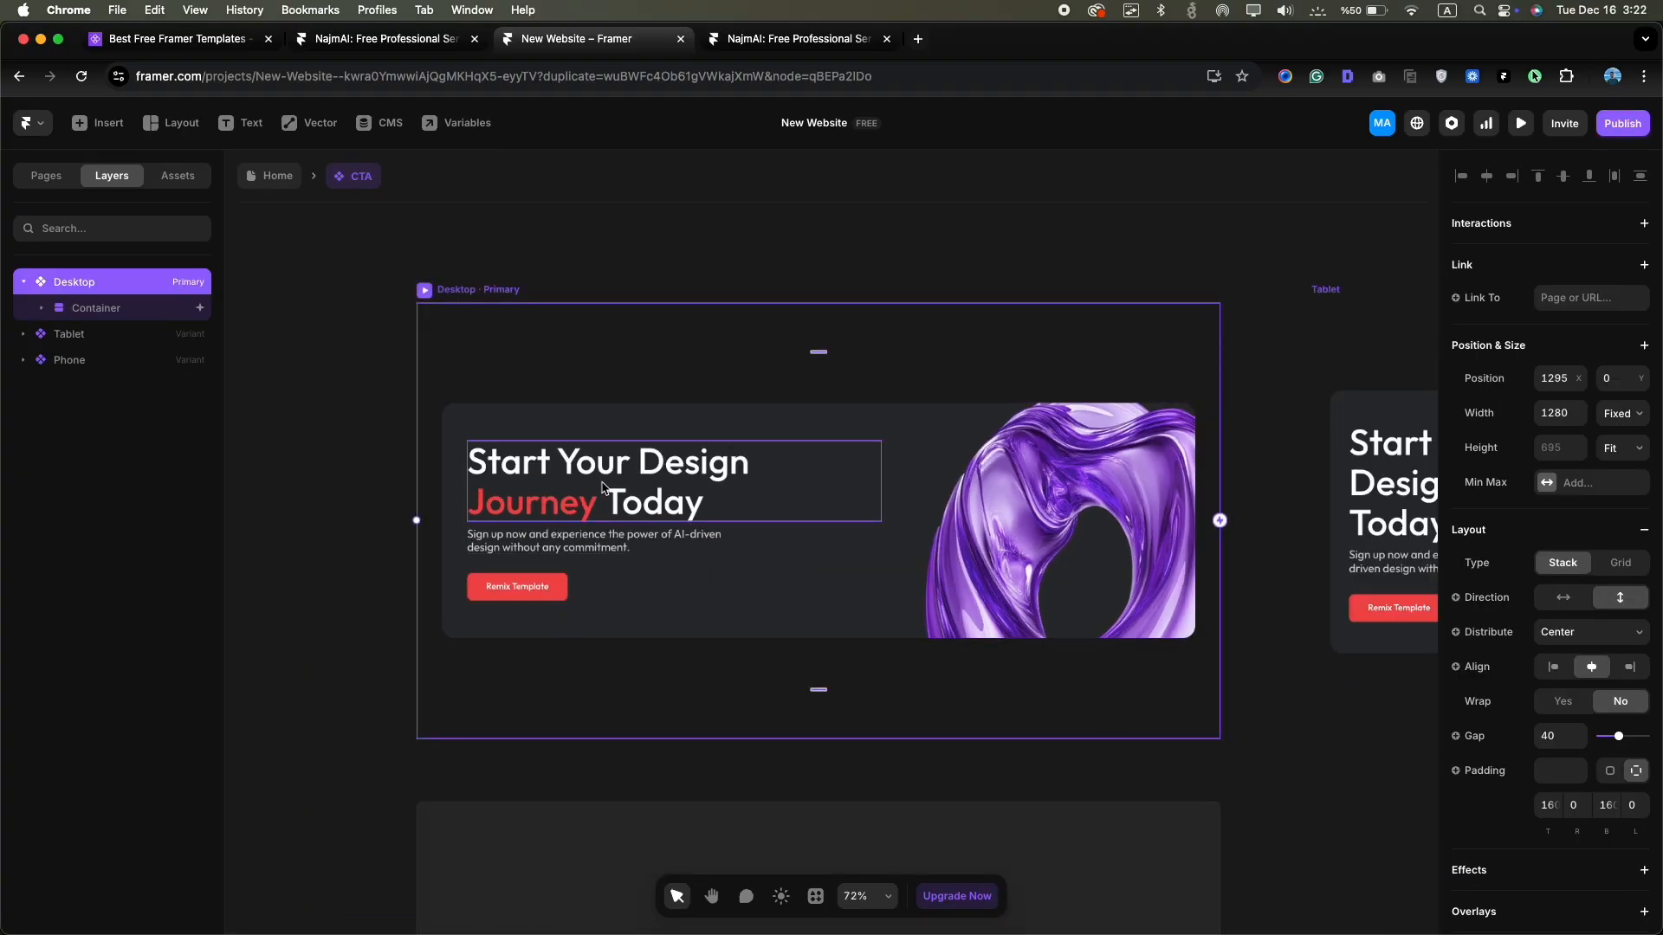
pyautogui.doubleClick(575, 474)
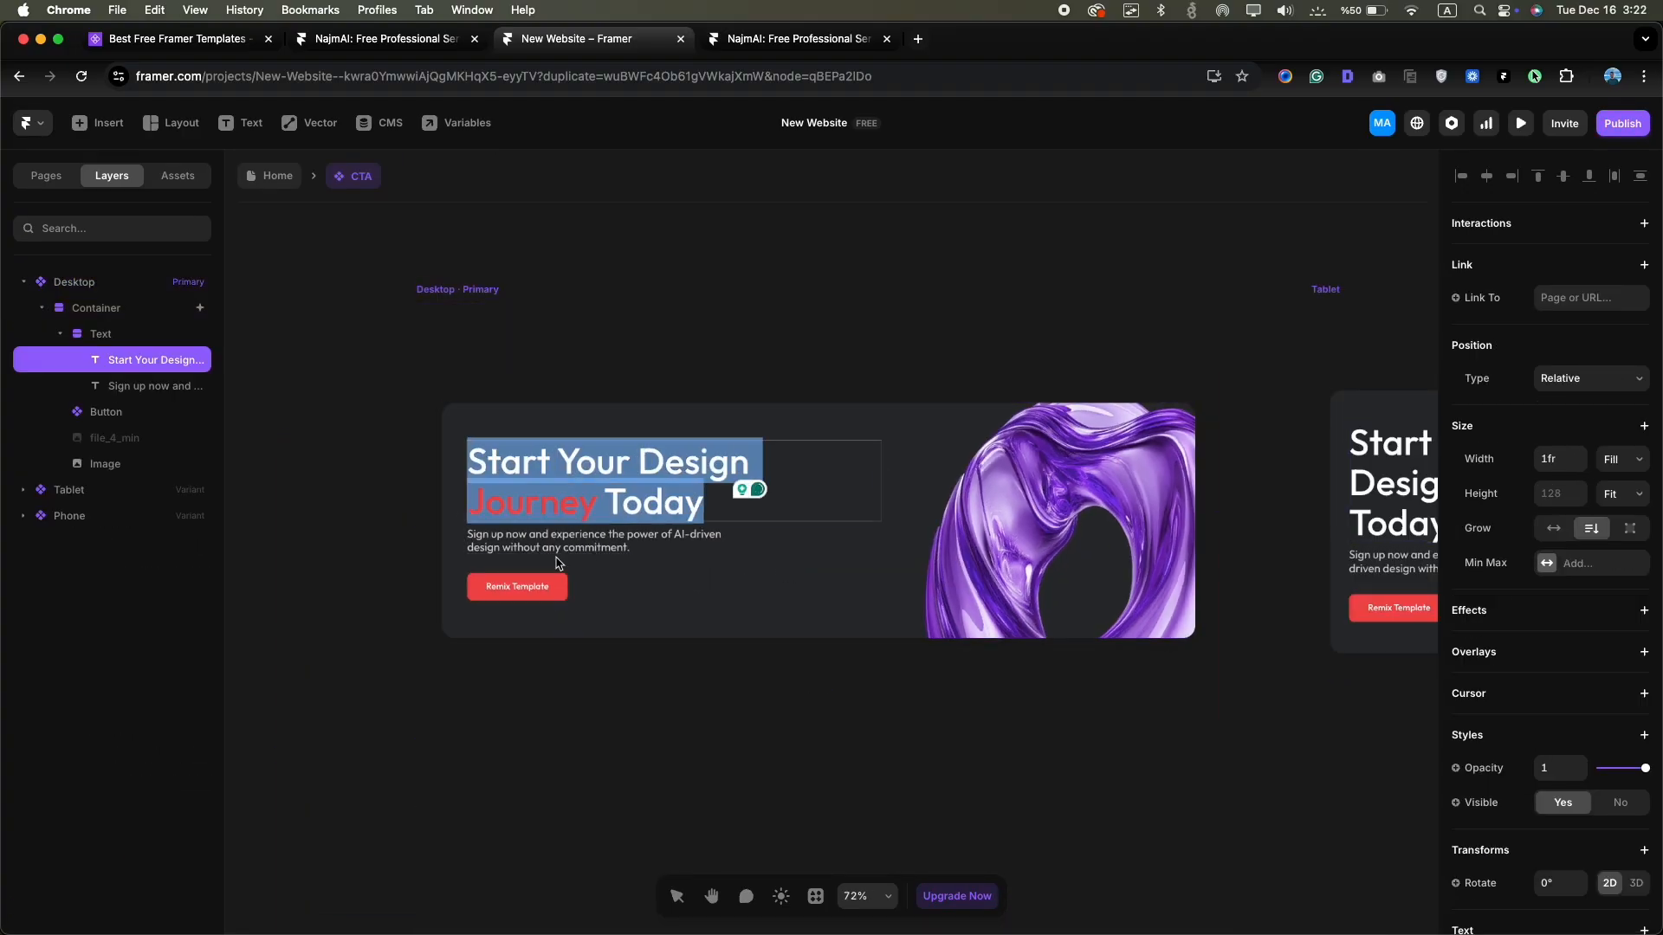
pyautogui.press('Escape')
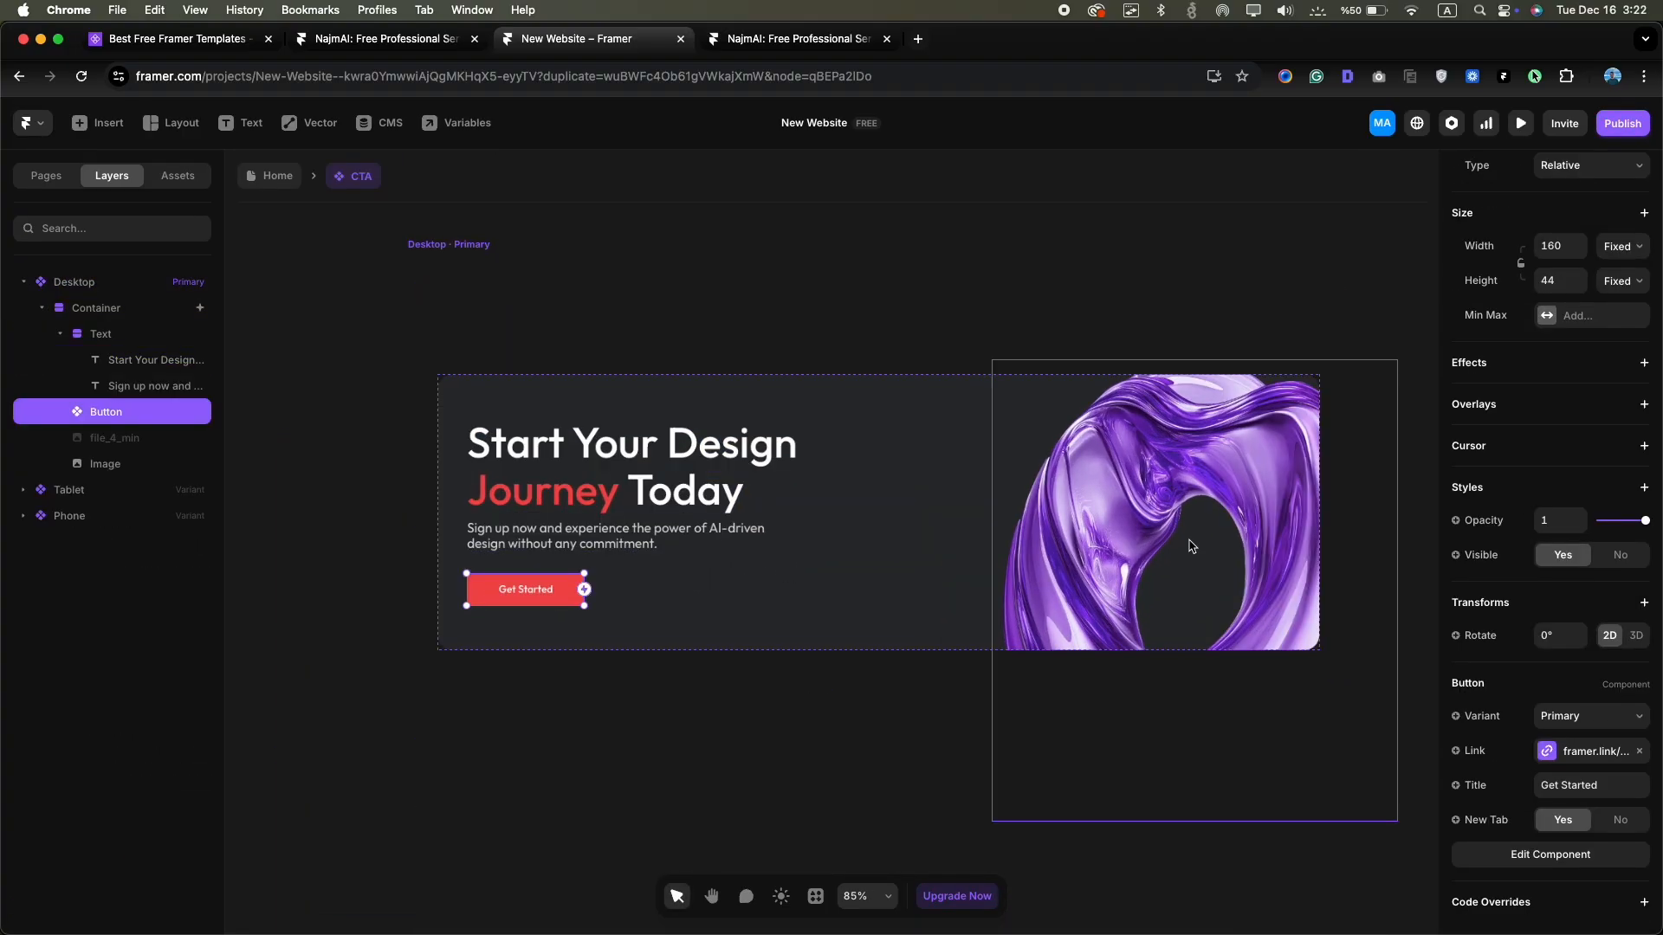
pyautogui.doubleClick(1192, 542)
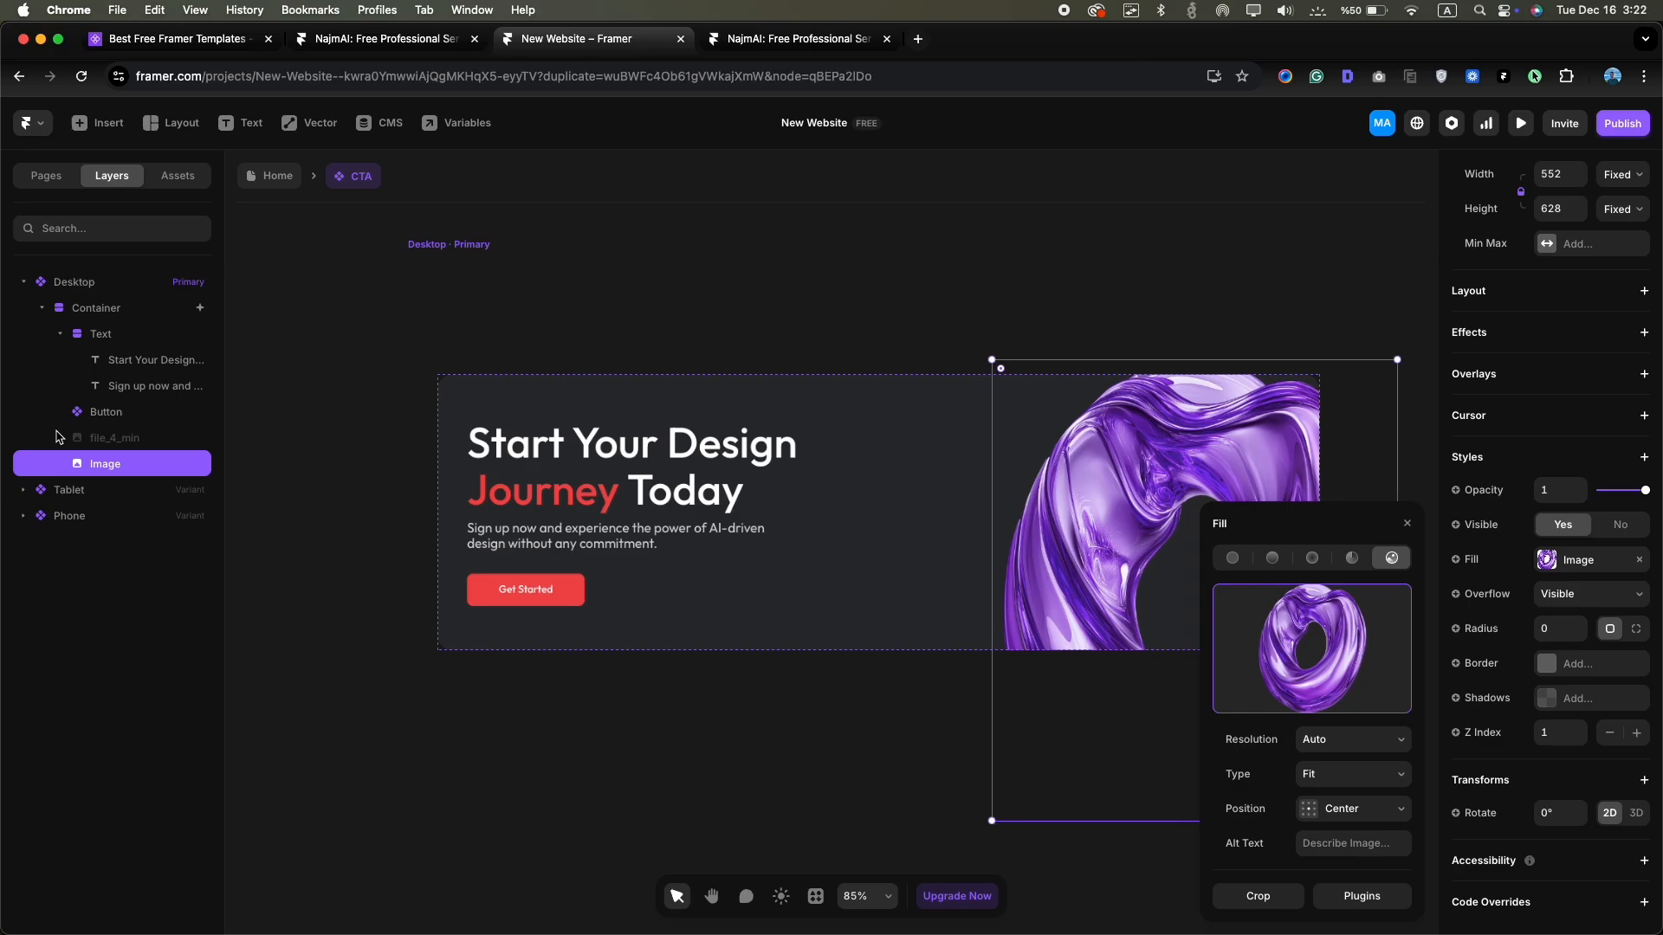
pyautogui.moveTo(742, 367); pyautogui.dragTo(1309, 657)
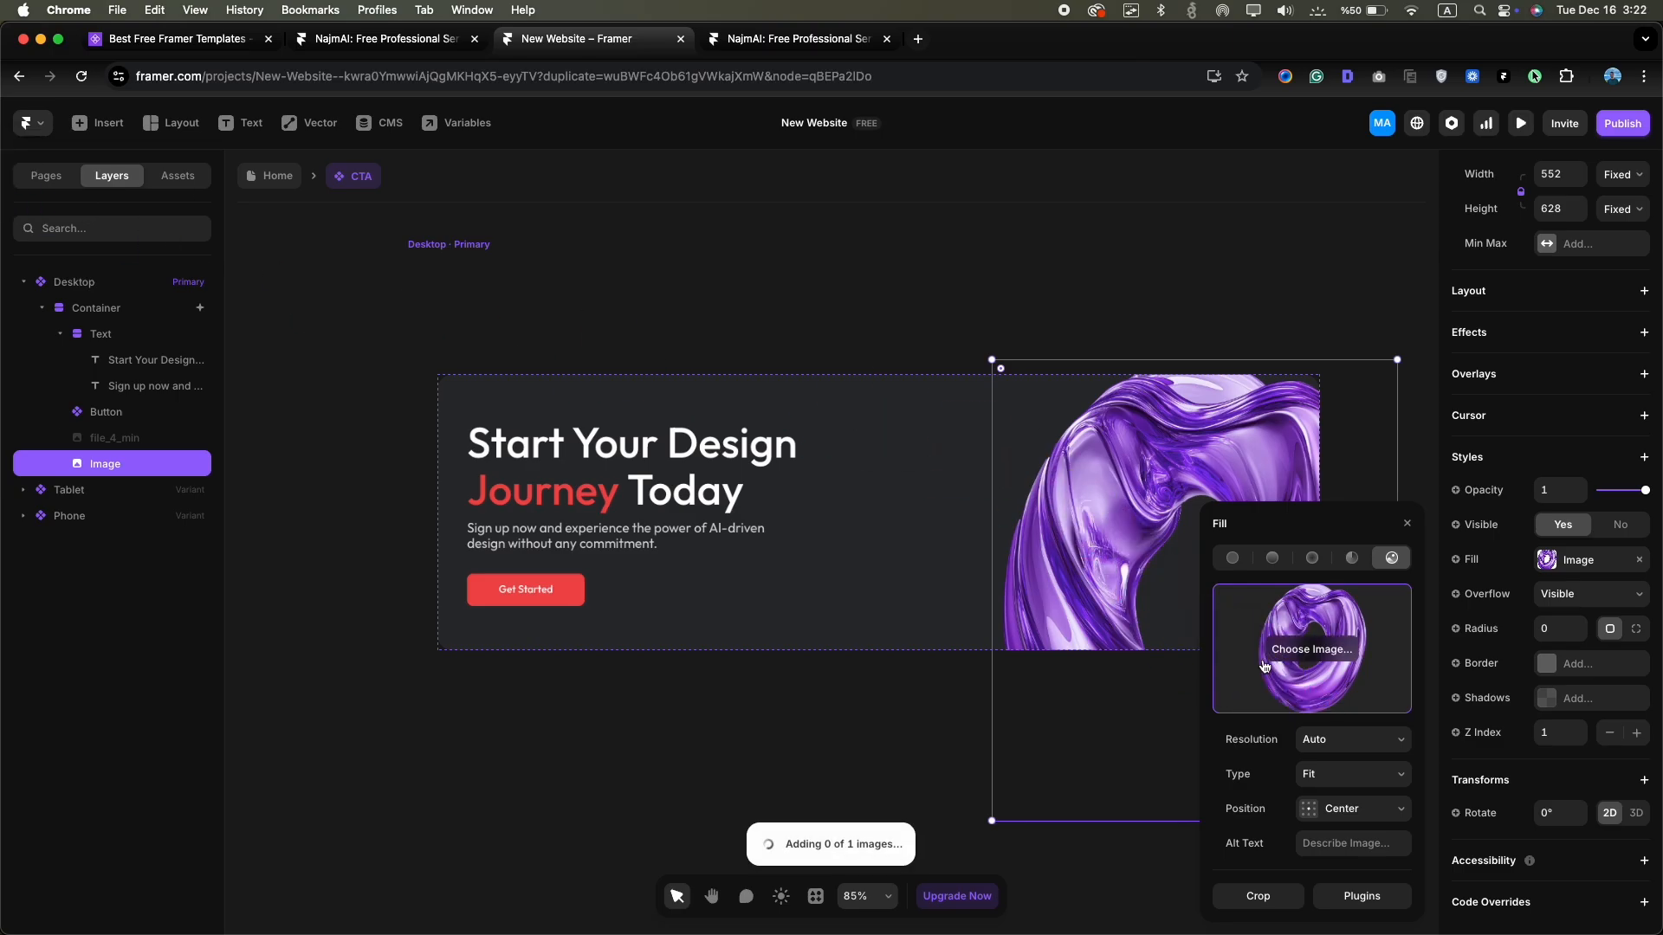
pyautogui.doubleClick(727, 720)
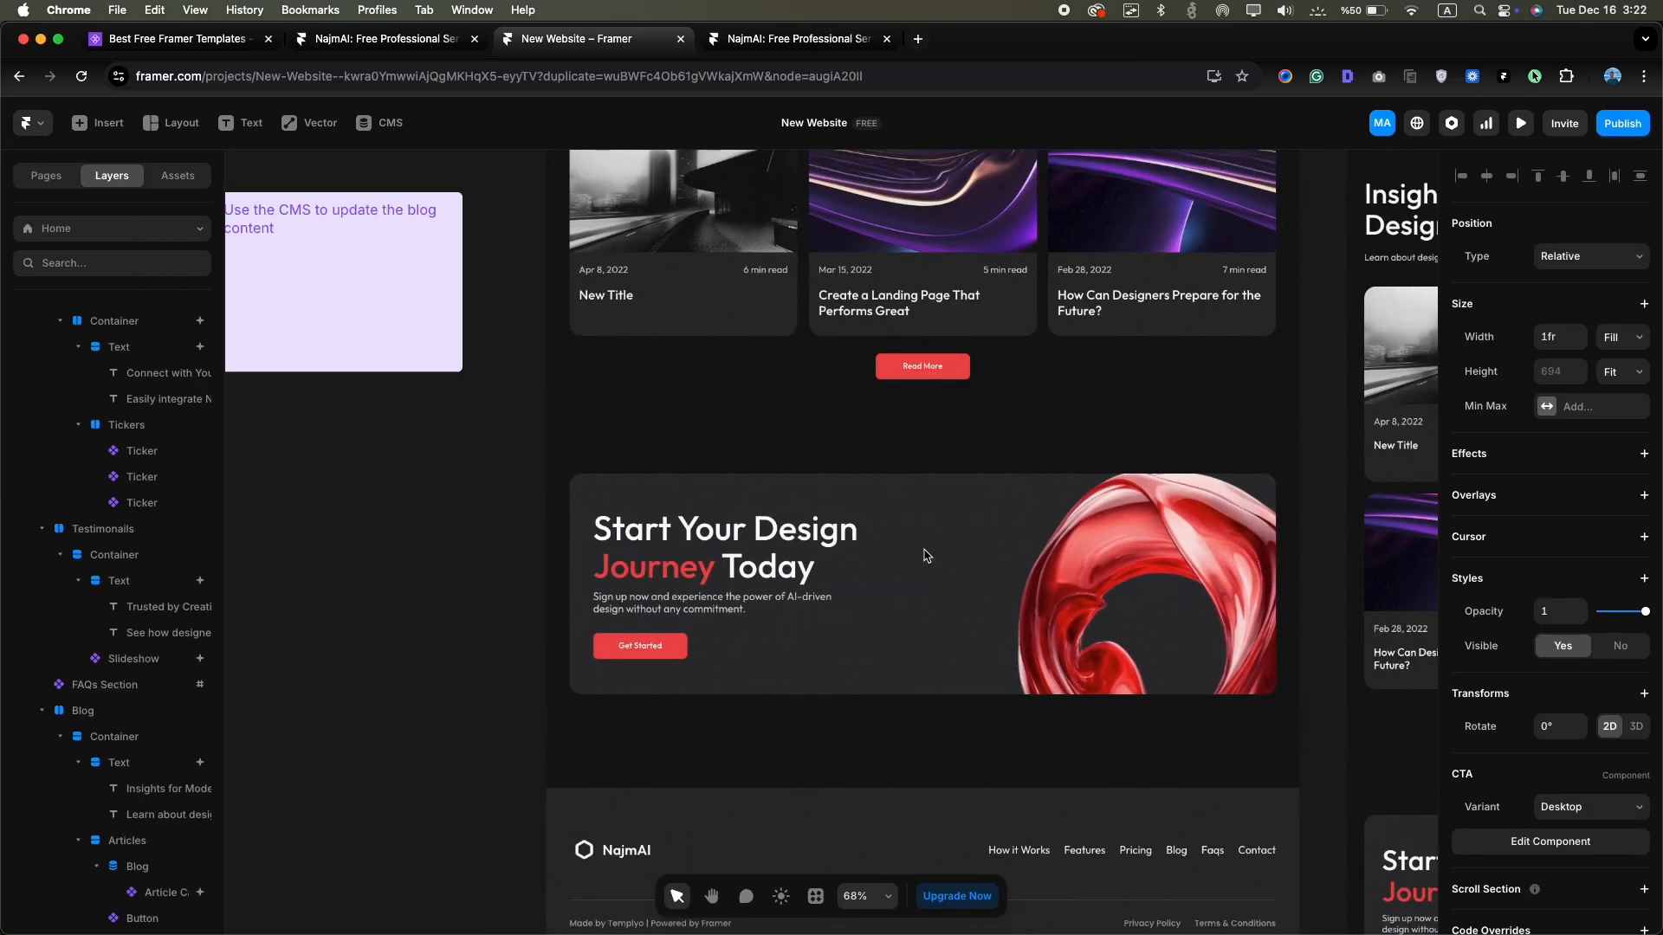
# Open the Footer Dark component from the page template and change its brand name to "New Title"
pyautogui.scroll(-3, 928, 557)
pyautogui.press('Escape')
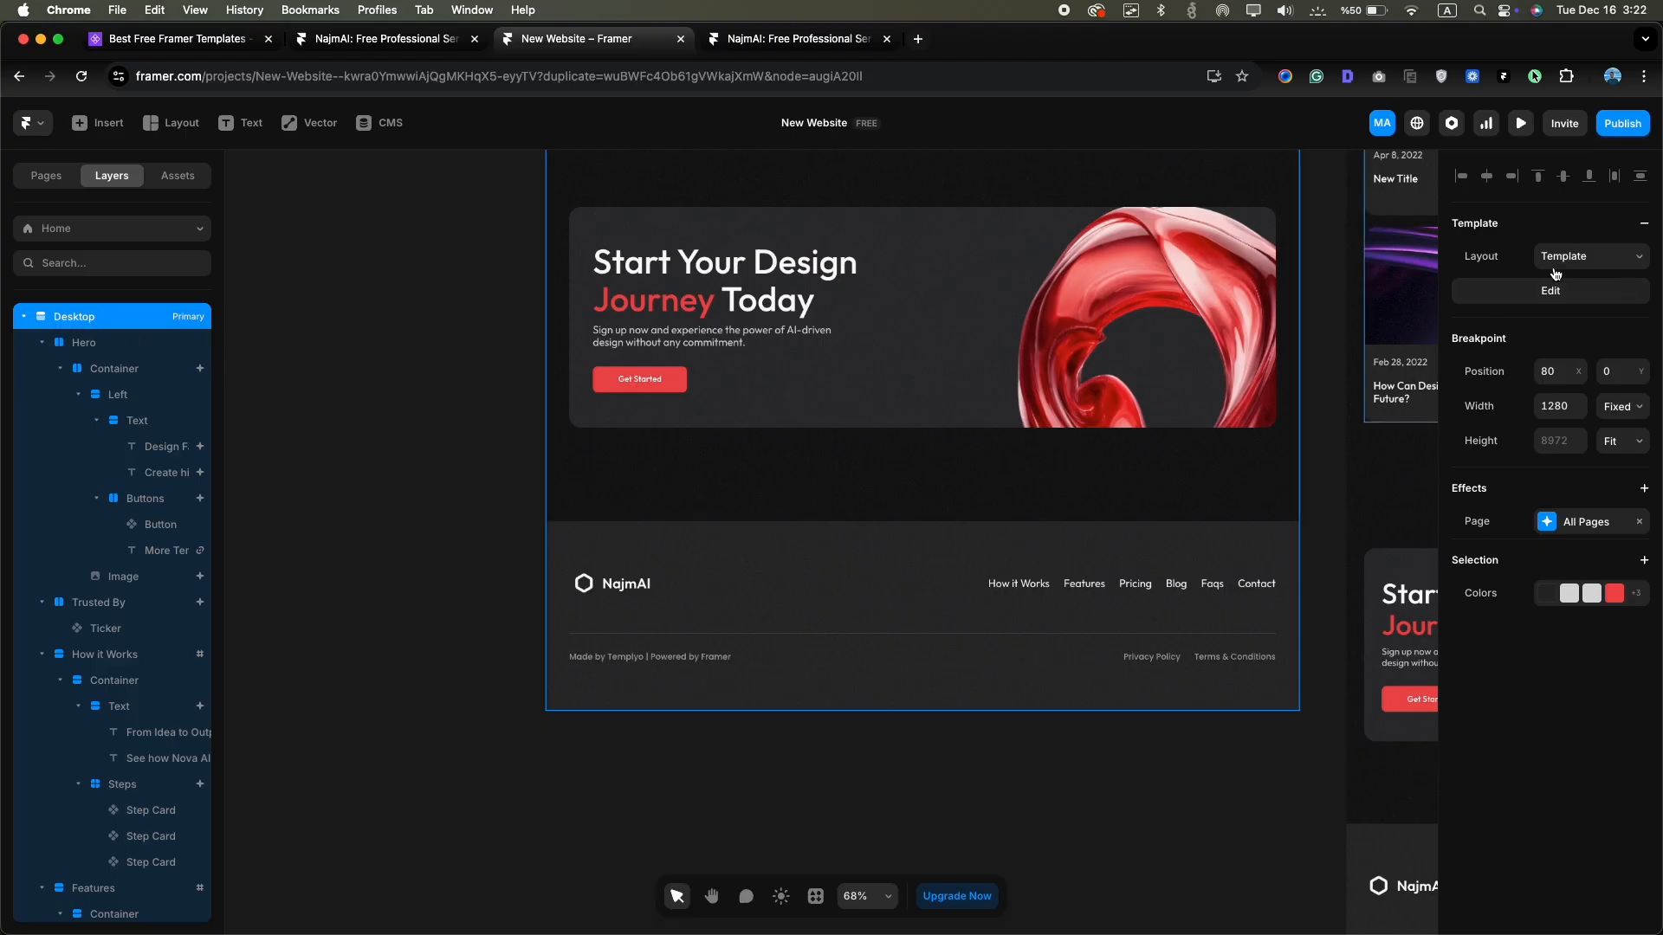
pyautogui.click(1503, 299)
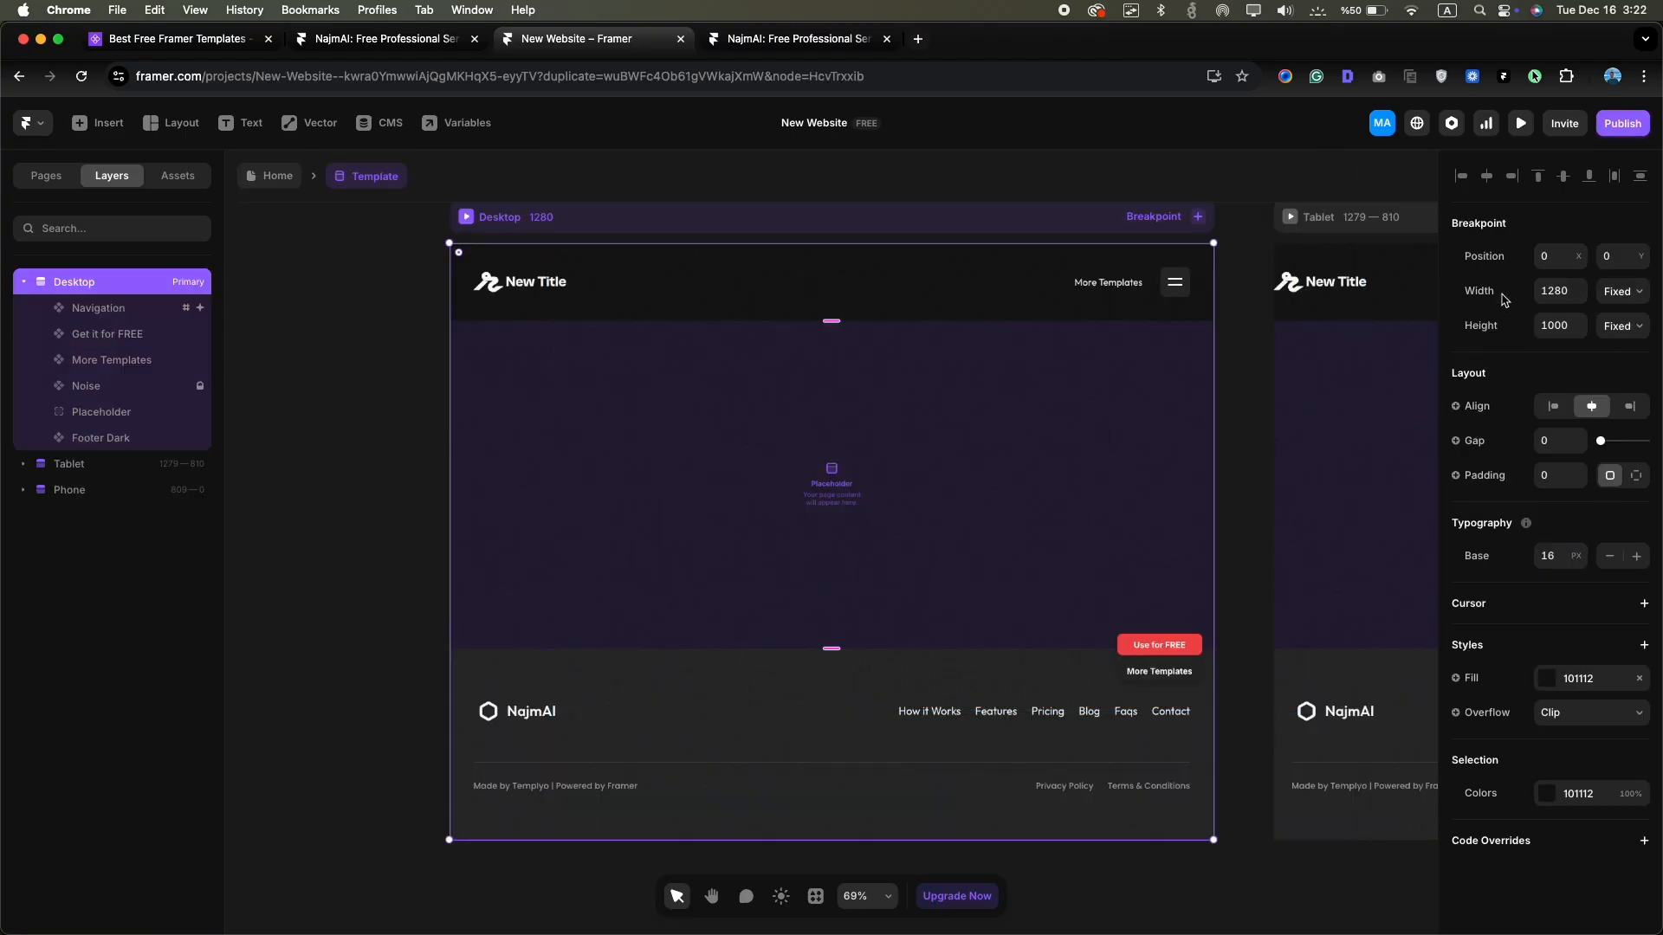
pyautogui.click(753, 721)
pyautogui.doubleClick(752, 721)
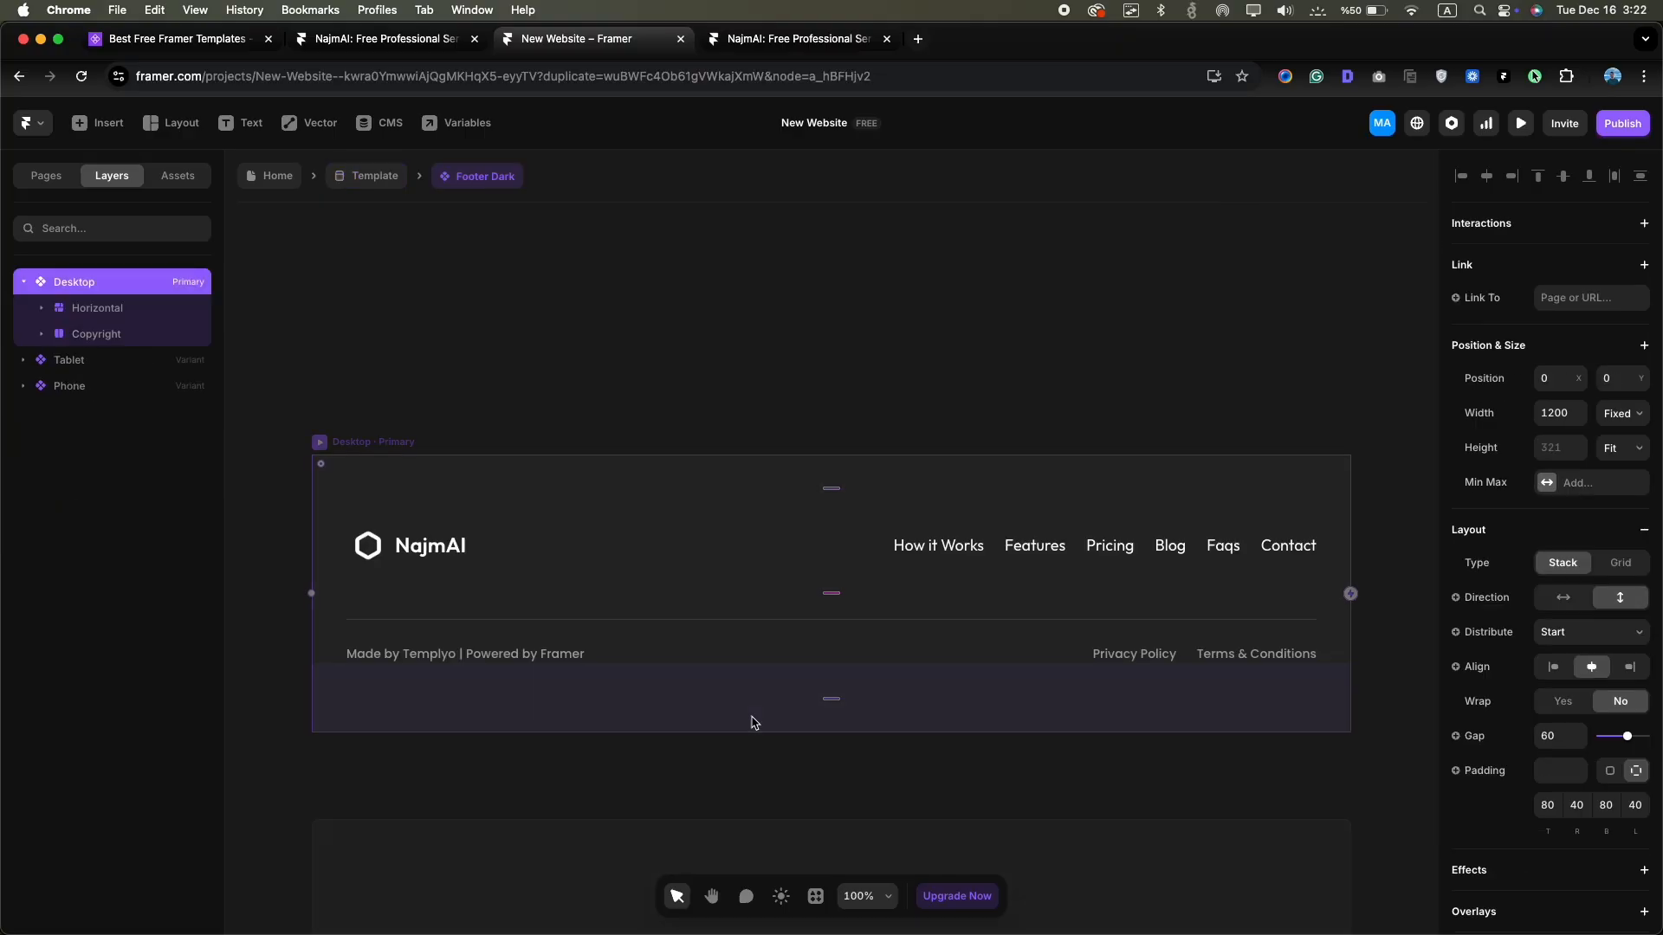
pyautogui.doubleClick(538, 544)
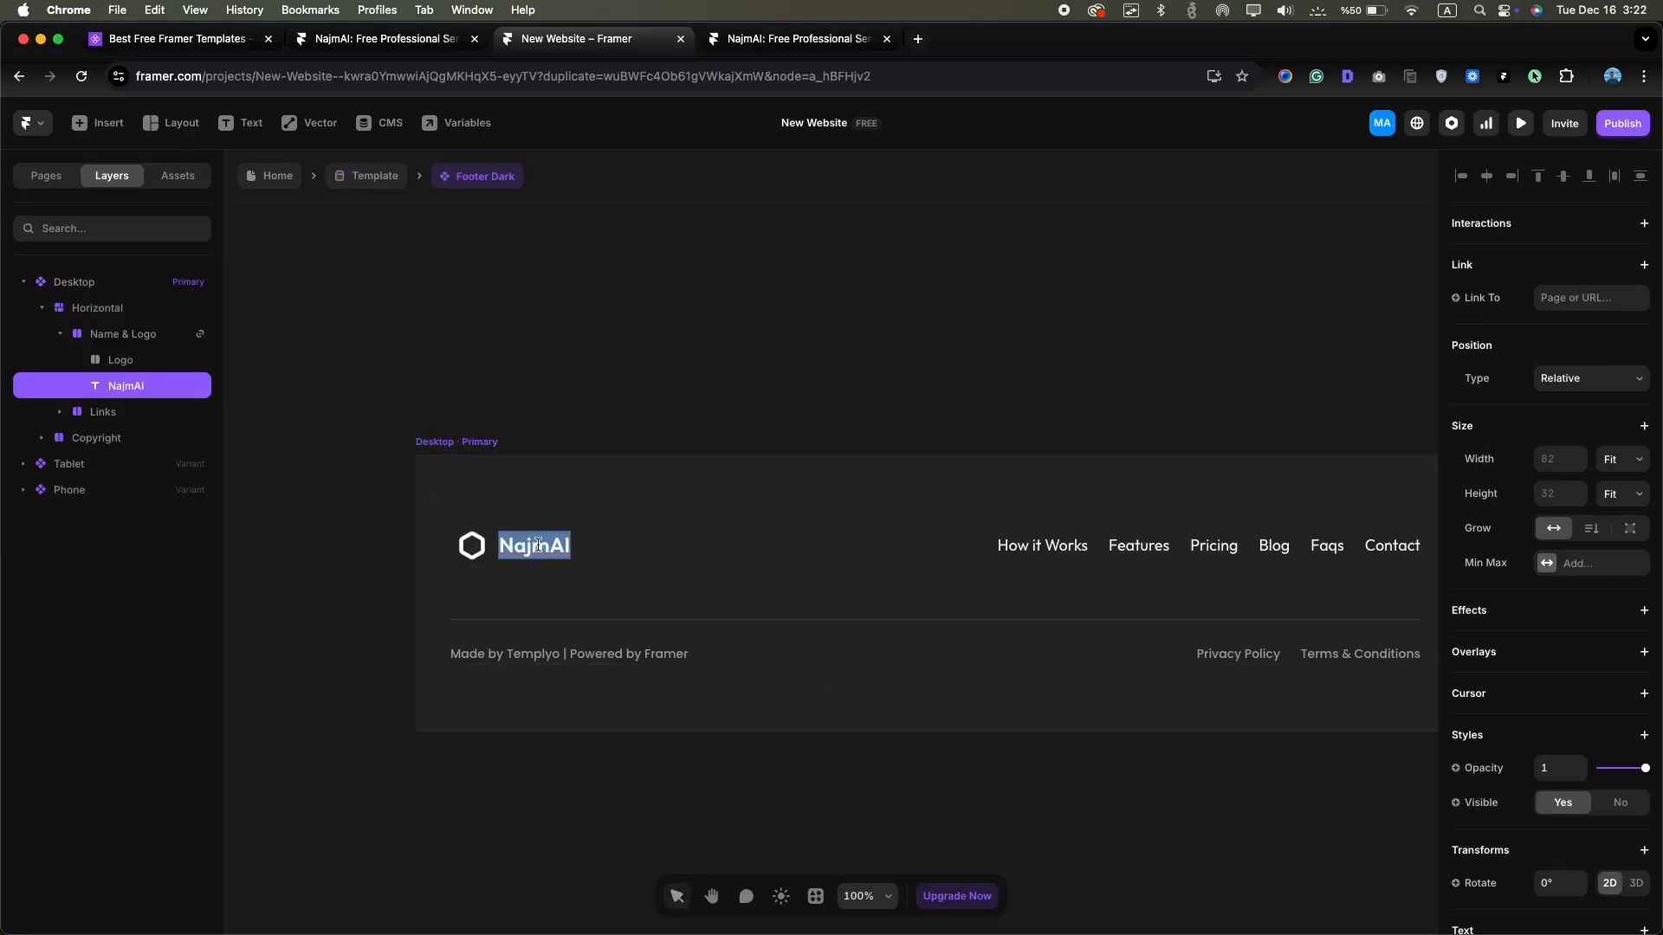
pyautogui.write('New Title')
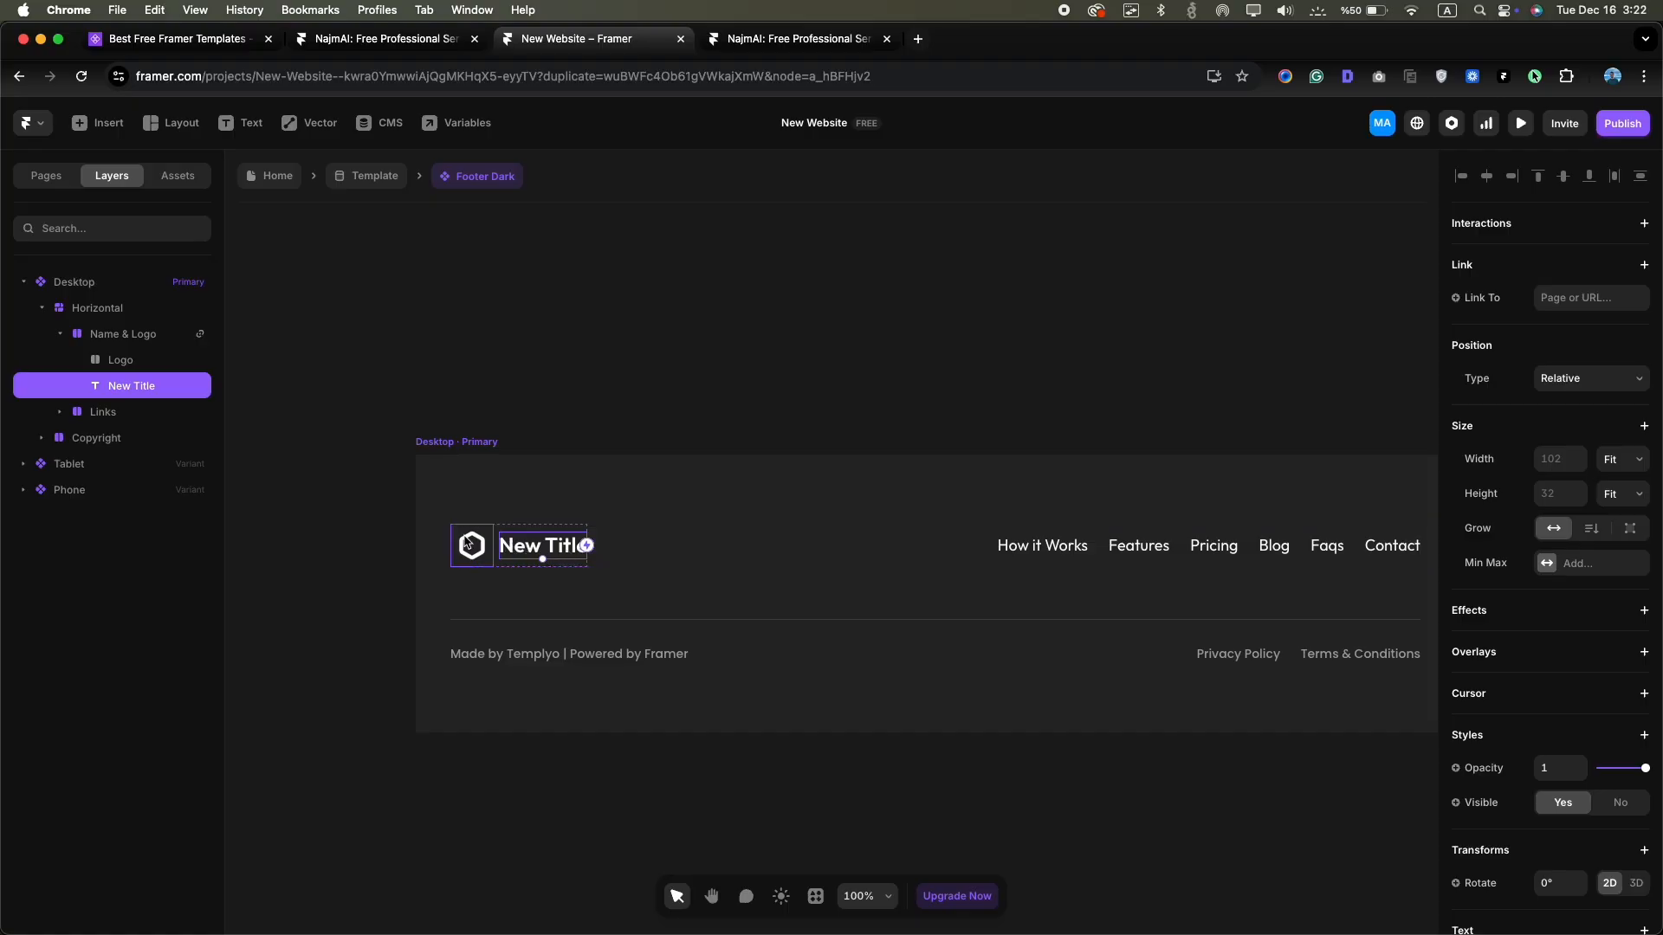
# Replace the footer's hexagon logo with the white squiggle logo and change its image type so the whole logo fits
pyautogui.doubleClick(466, 544)
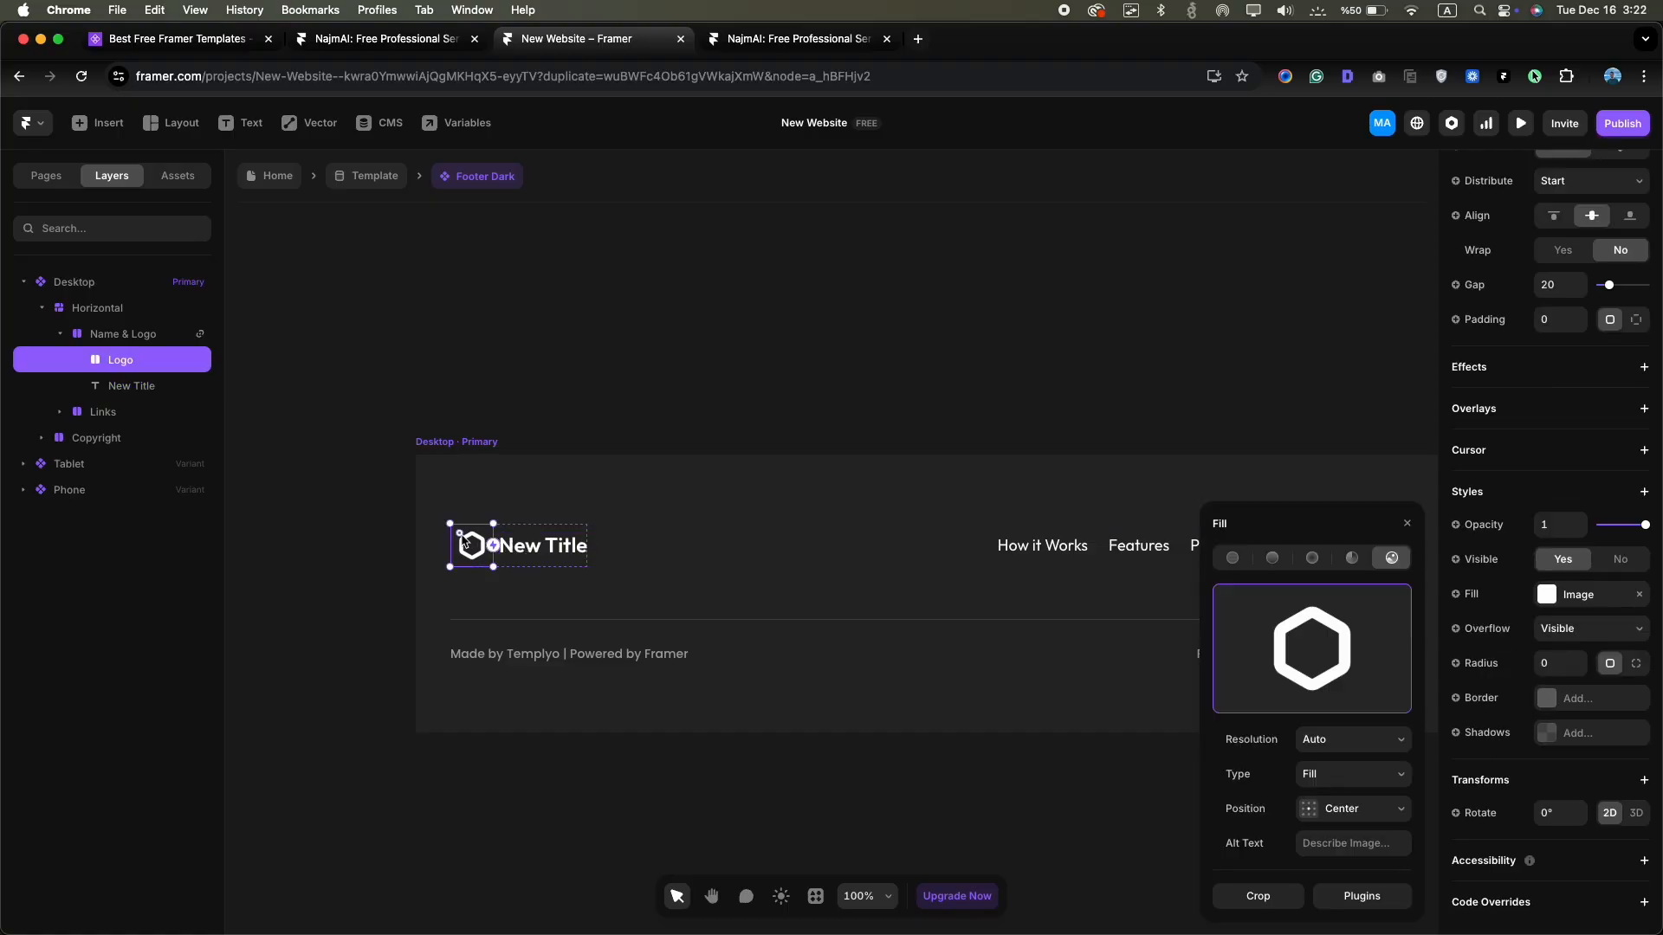
pyautogui.moveTo(259, 303); pyautogui.dragTo(1334, 645)
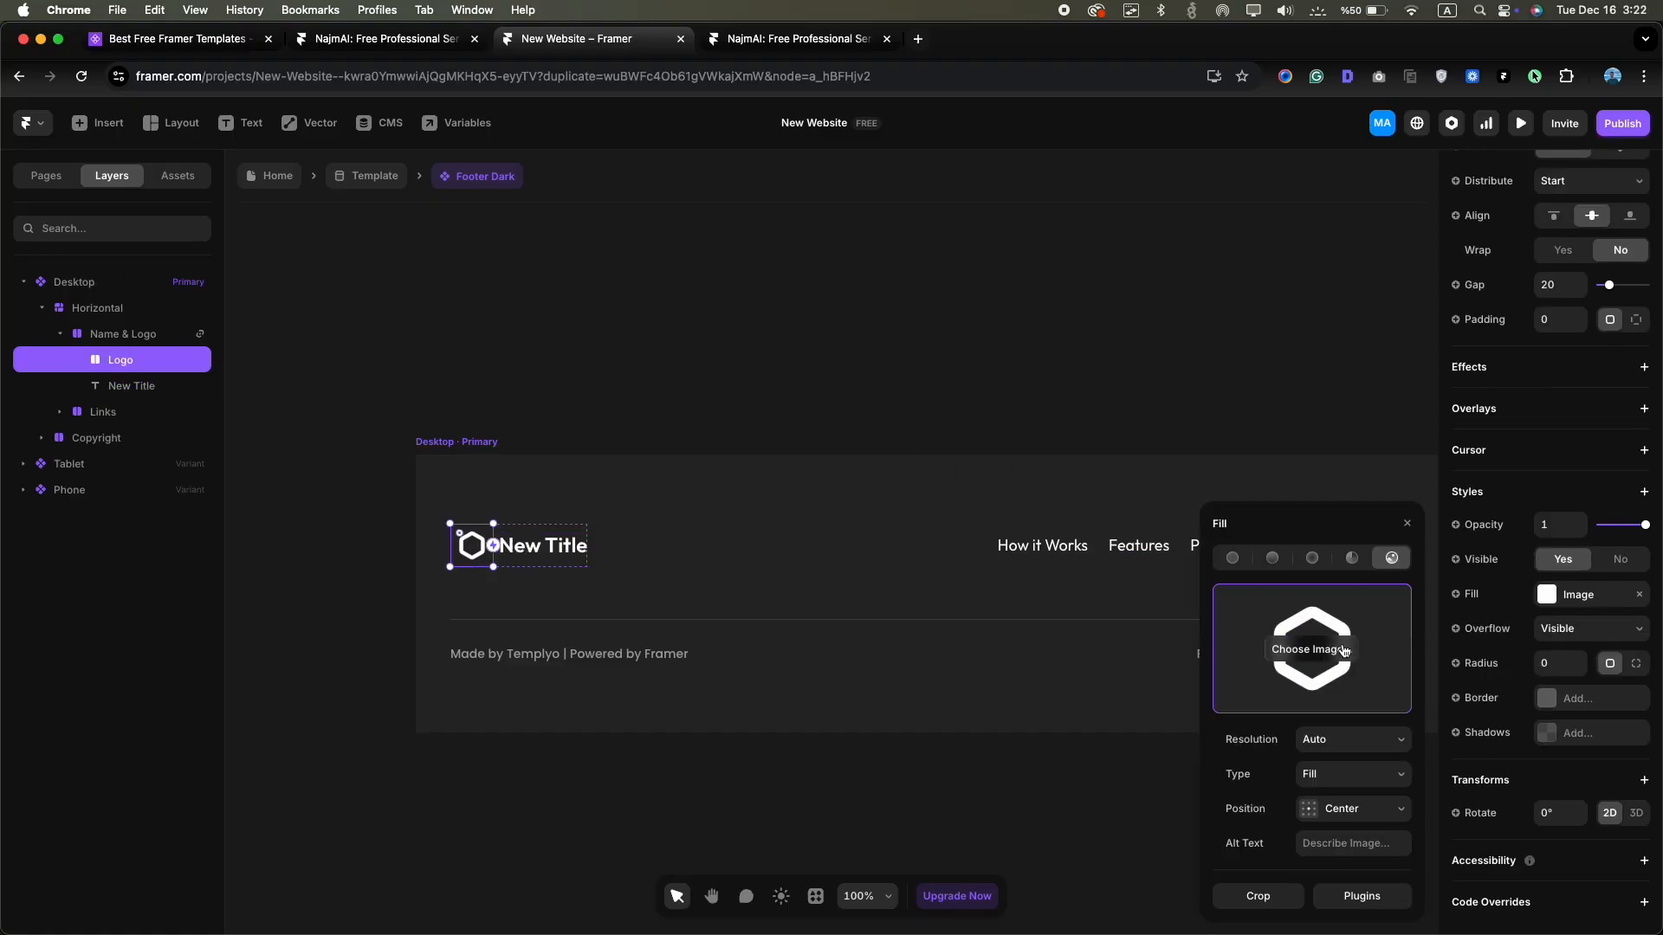
pyautogui.click(1353, 774)
pyautogui.click(1343, 793)
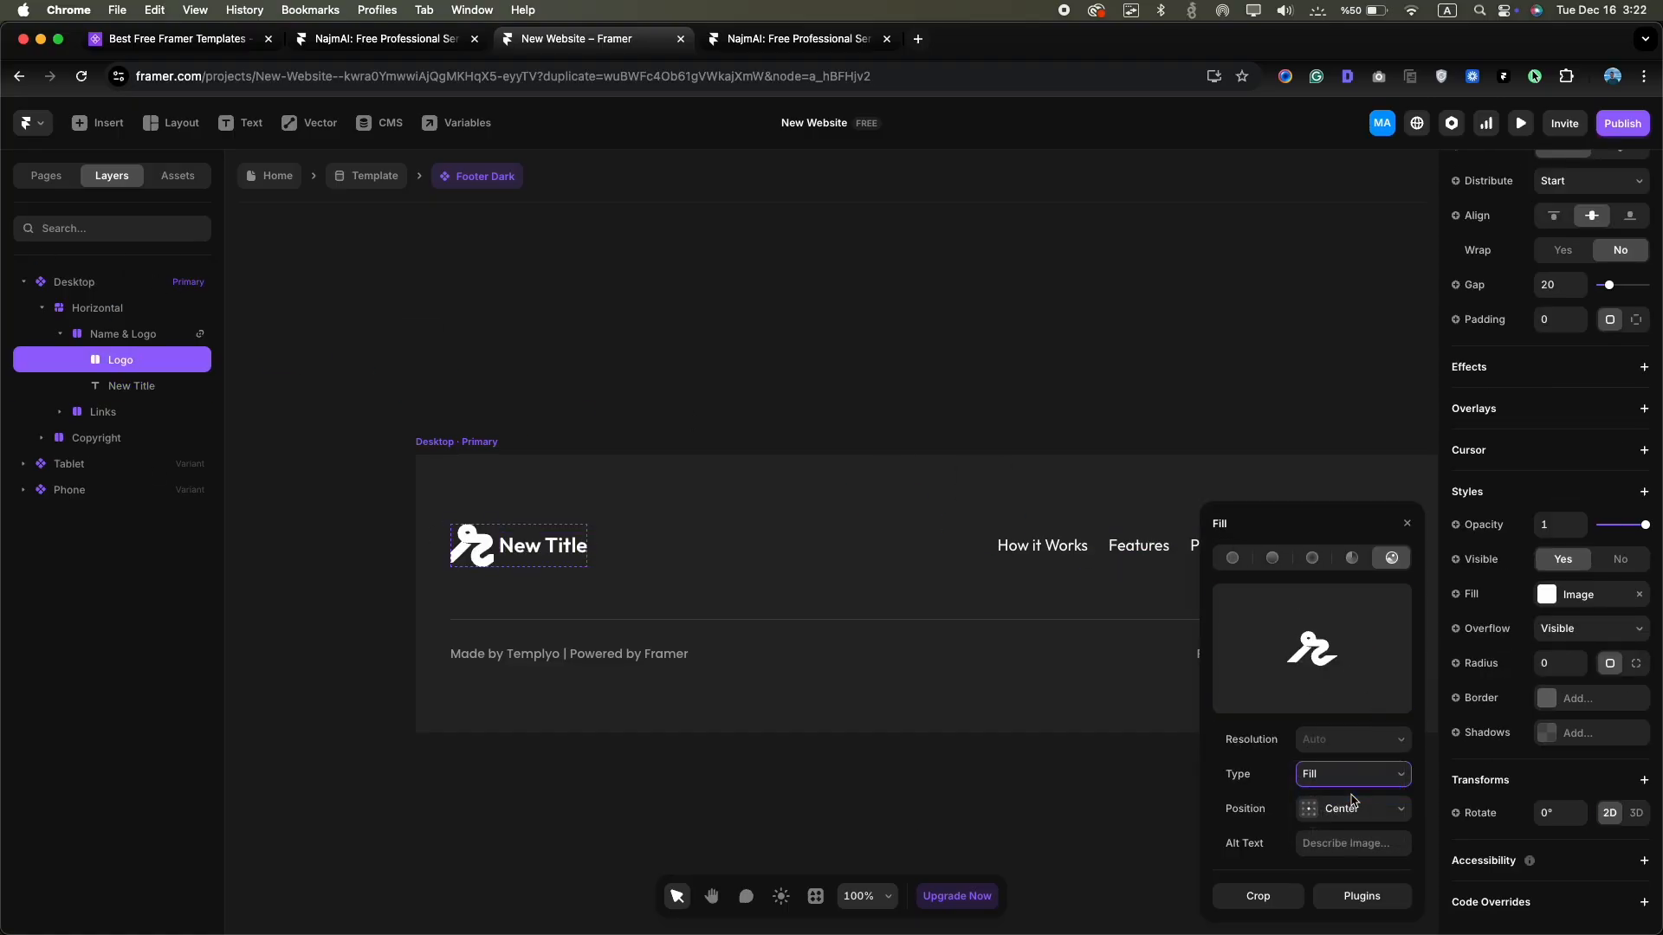
pyautogui.click(917, 750)
# Review the page and section target of the footer's "How it Works" link and rename the link to "New Link"
pyautogui.doubleClick(972, 551)
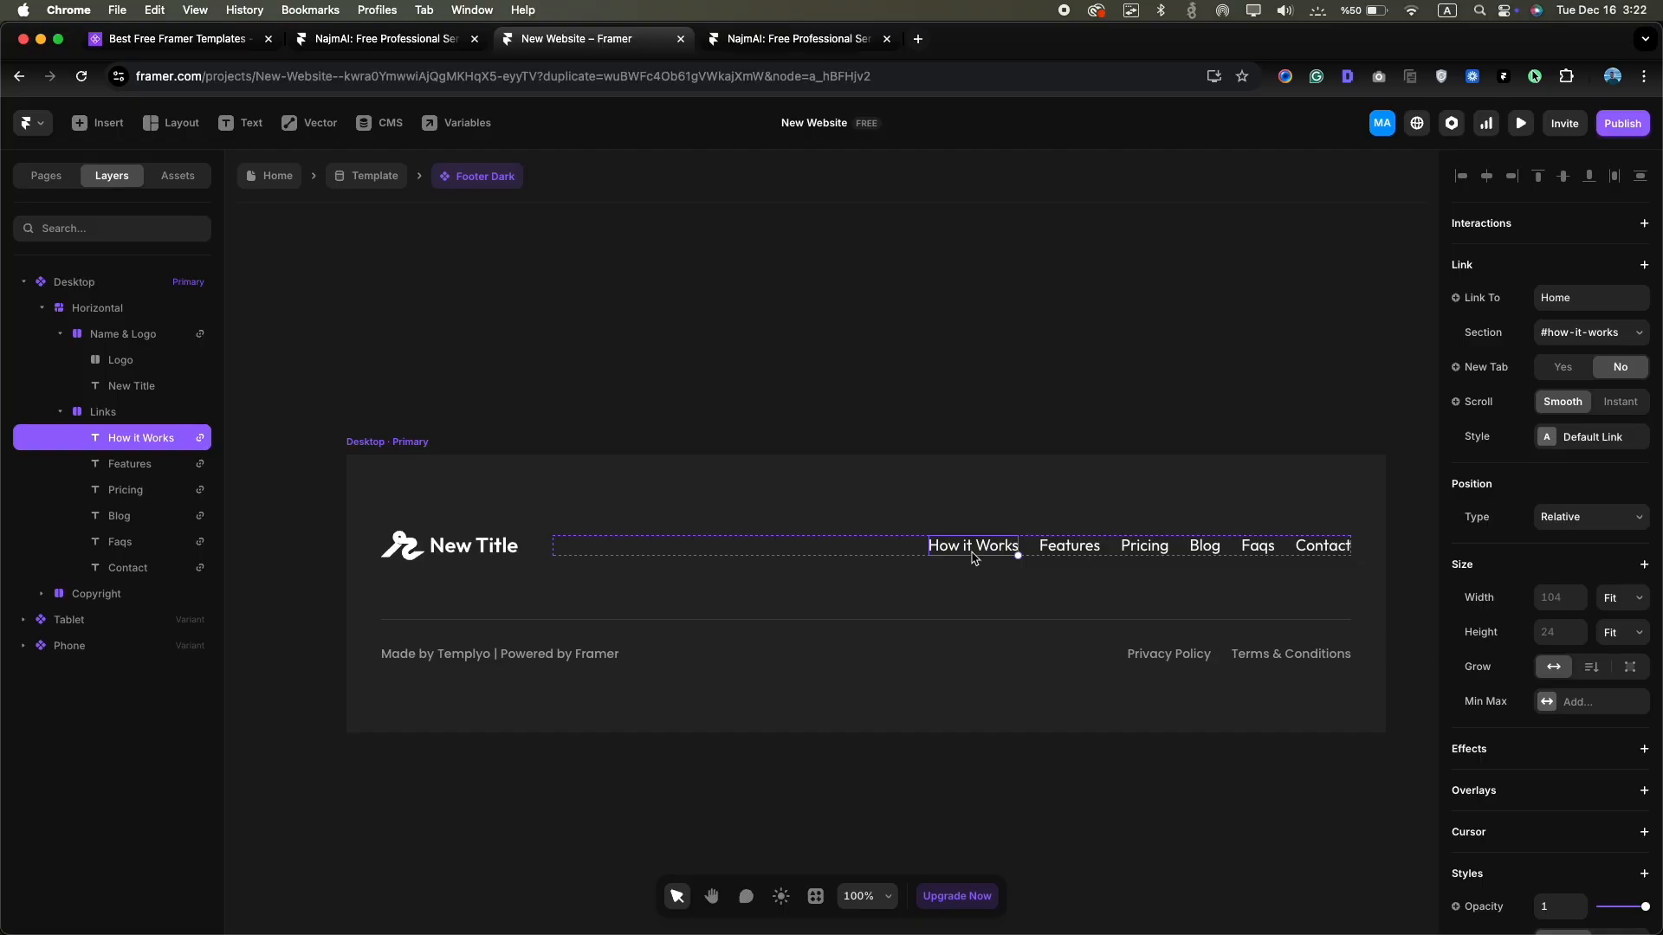
pyautogui.click(1569, 296)
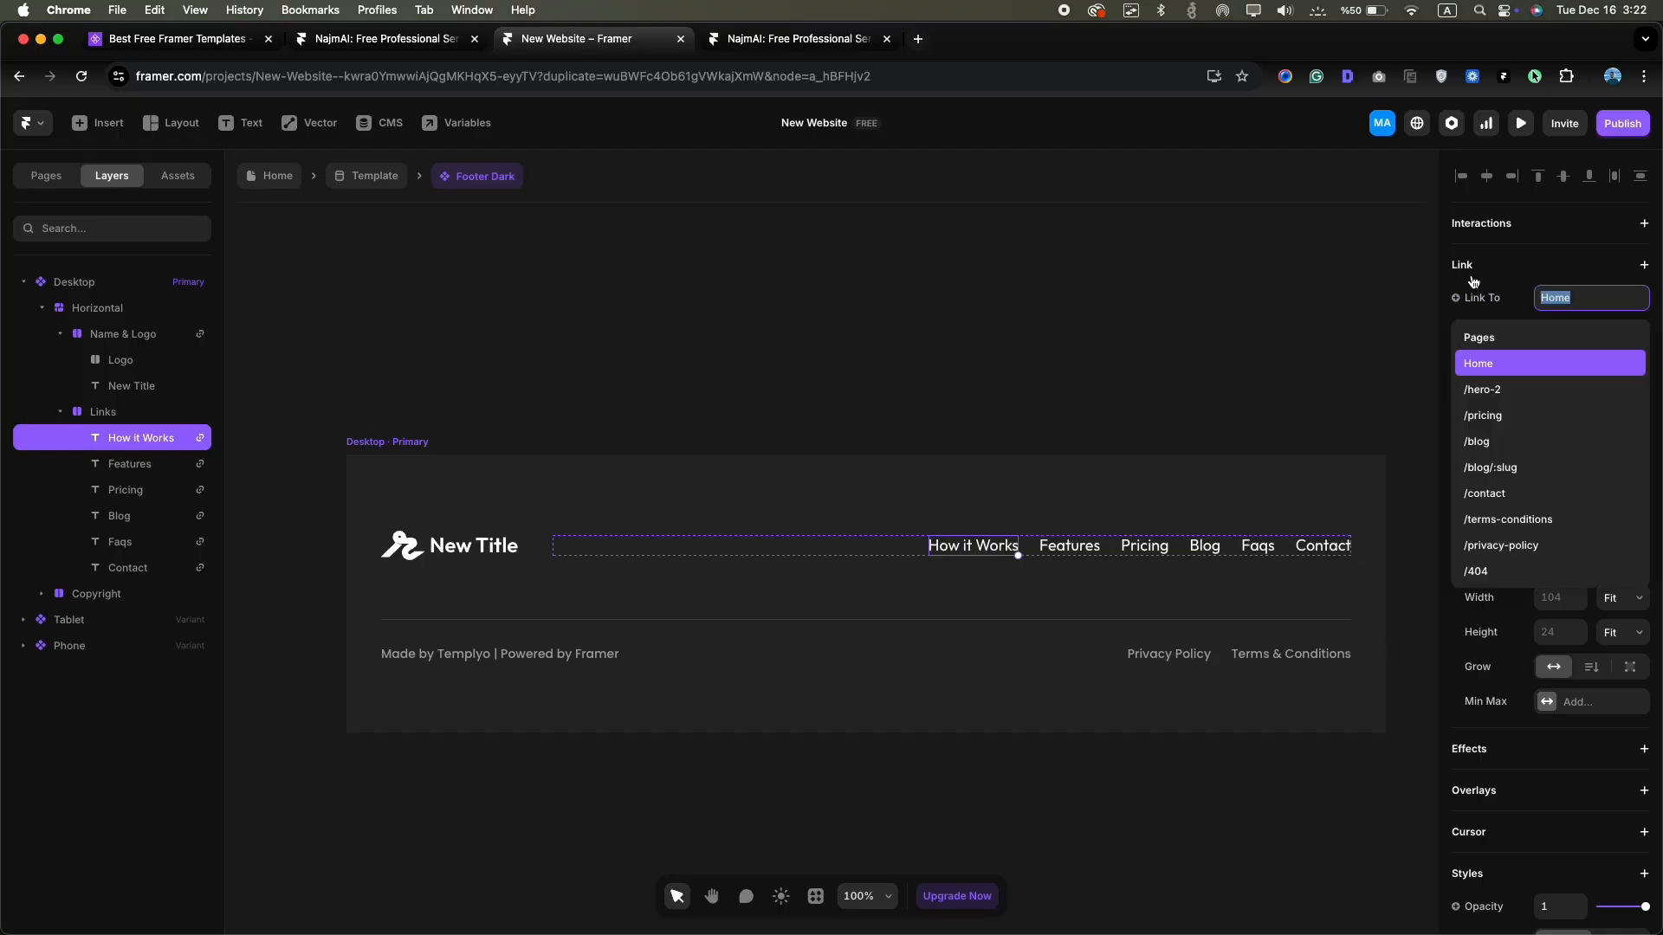
pyautogui.click(1444, 271)
pyautogui.click(1570, 334)
pyautogui.click(1035, 532)
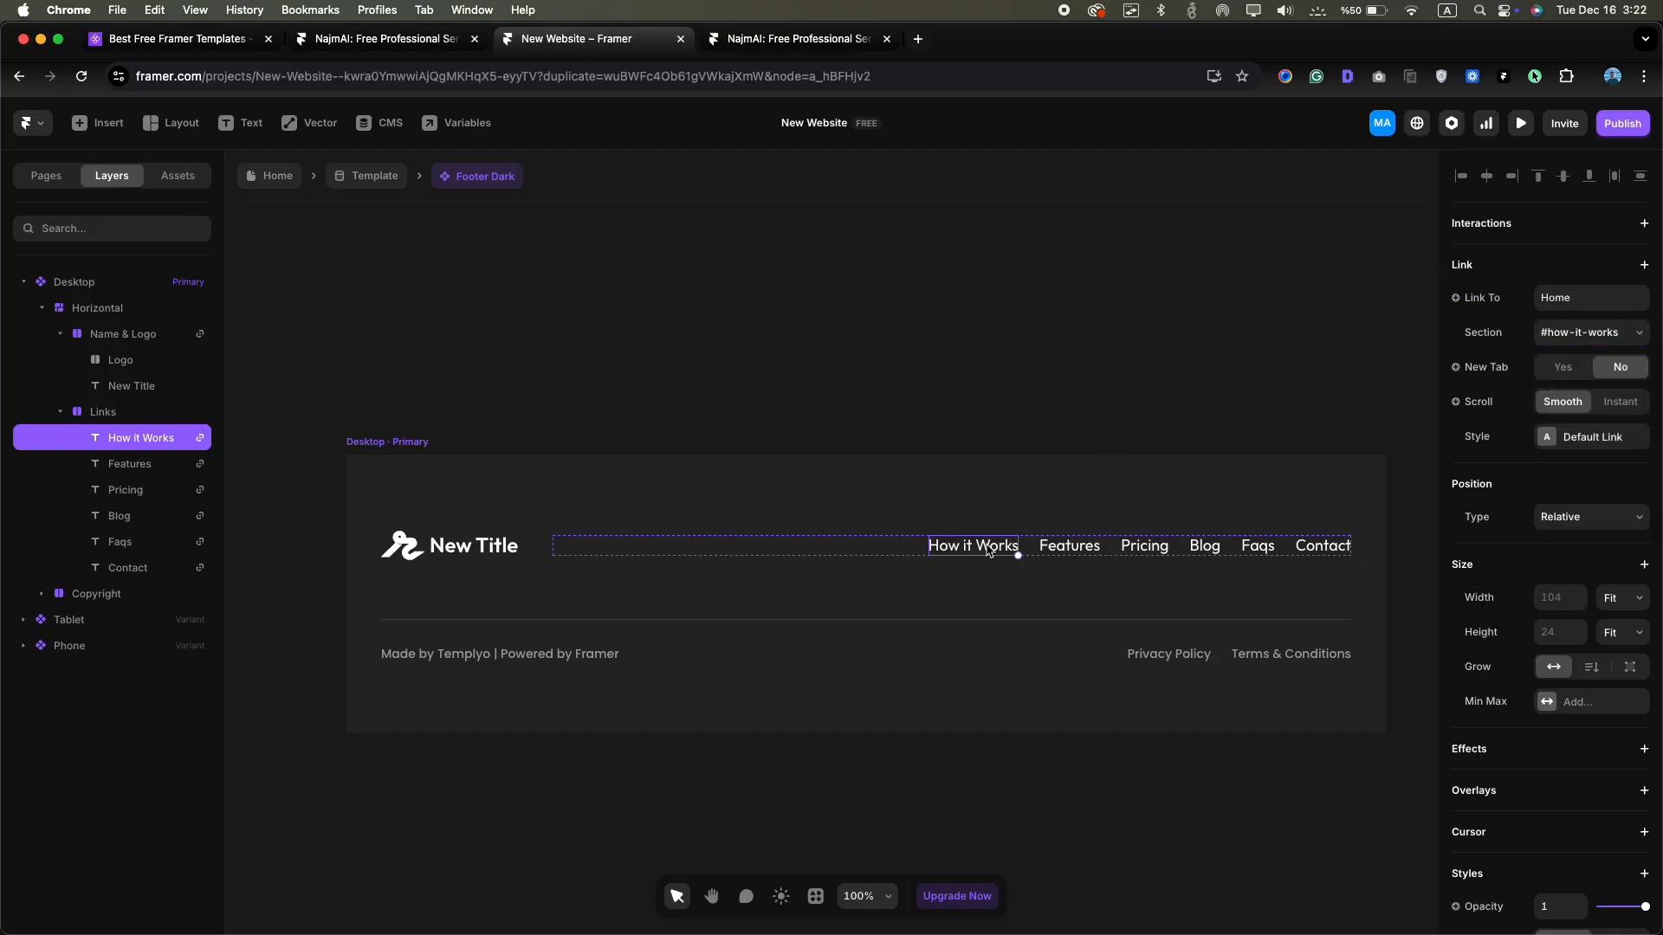
pyautogui.doubleClick(987, 544)
pyautogui.write('New Link')
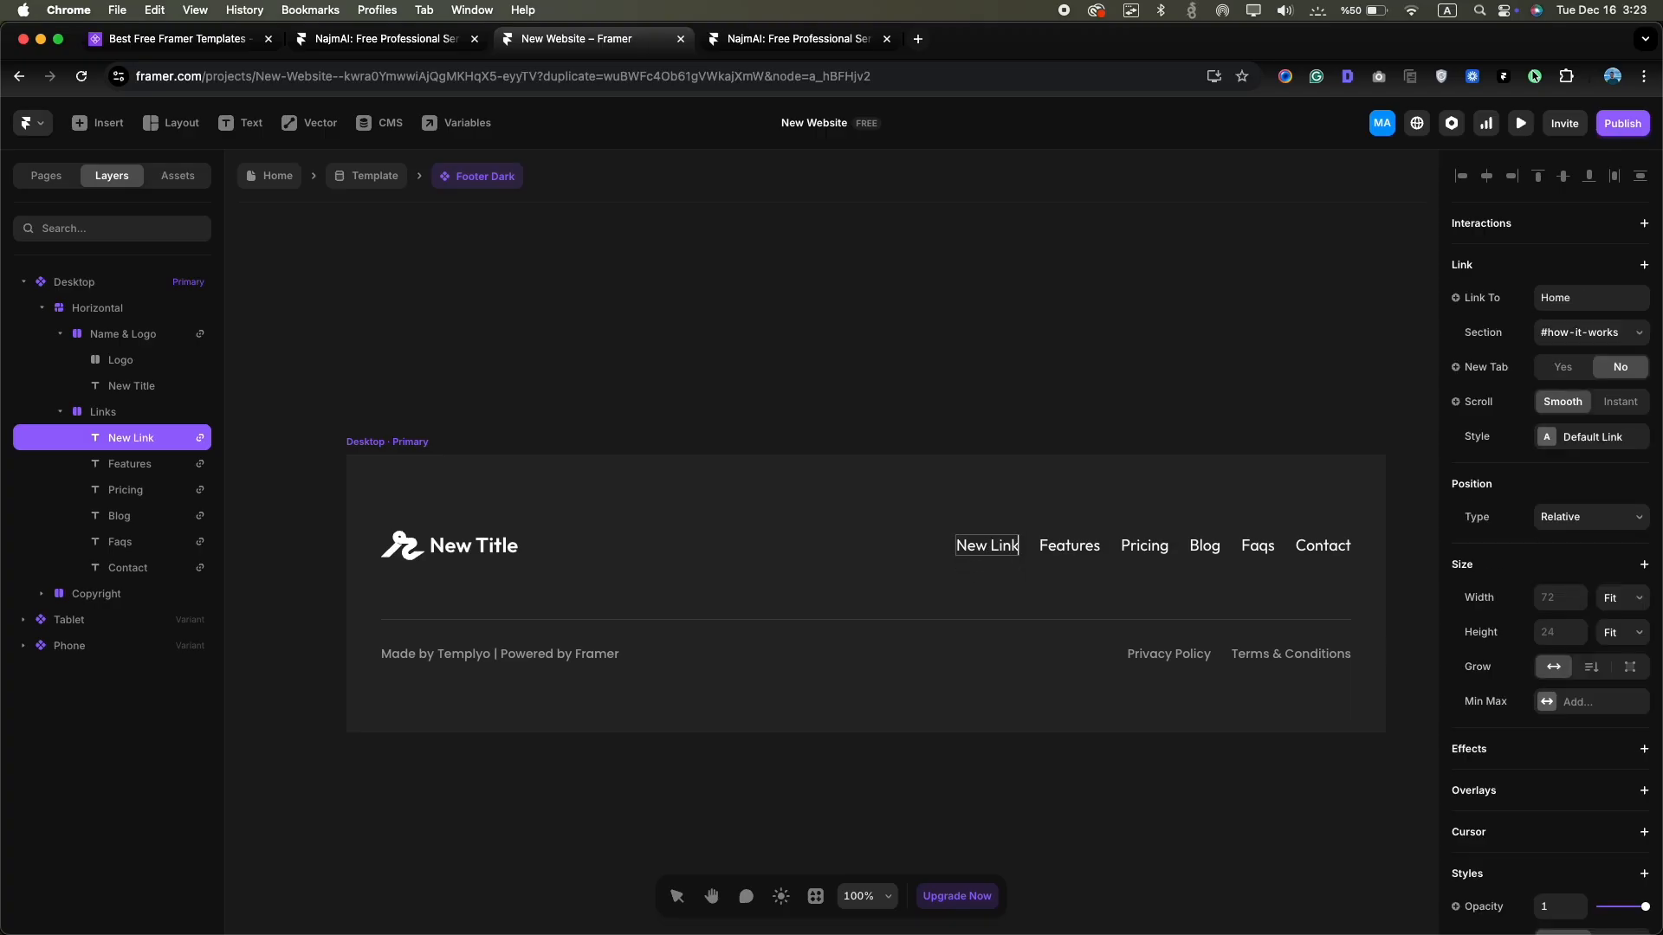
pyautogui.press('Escape')
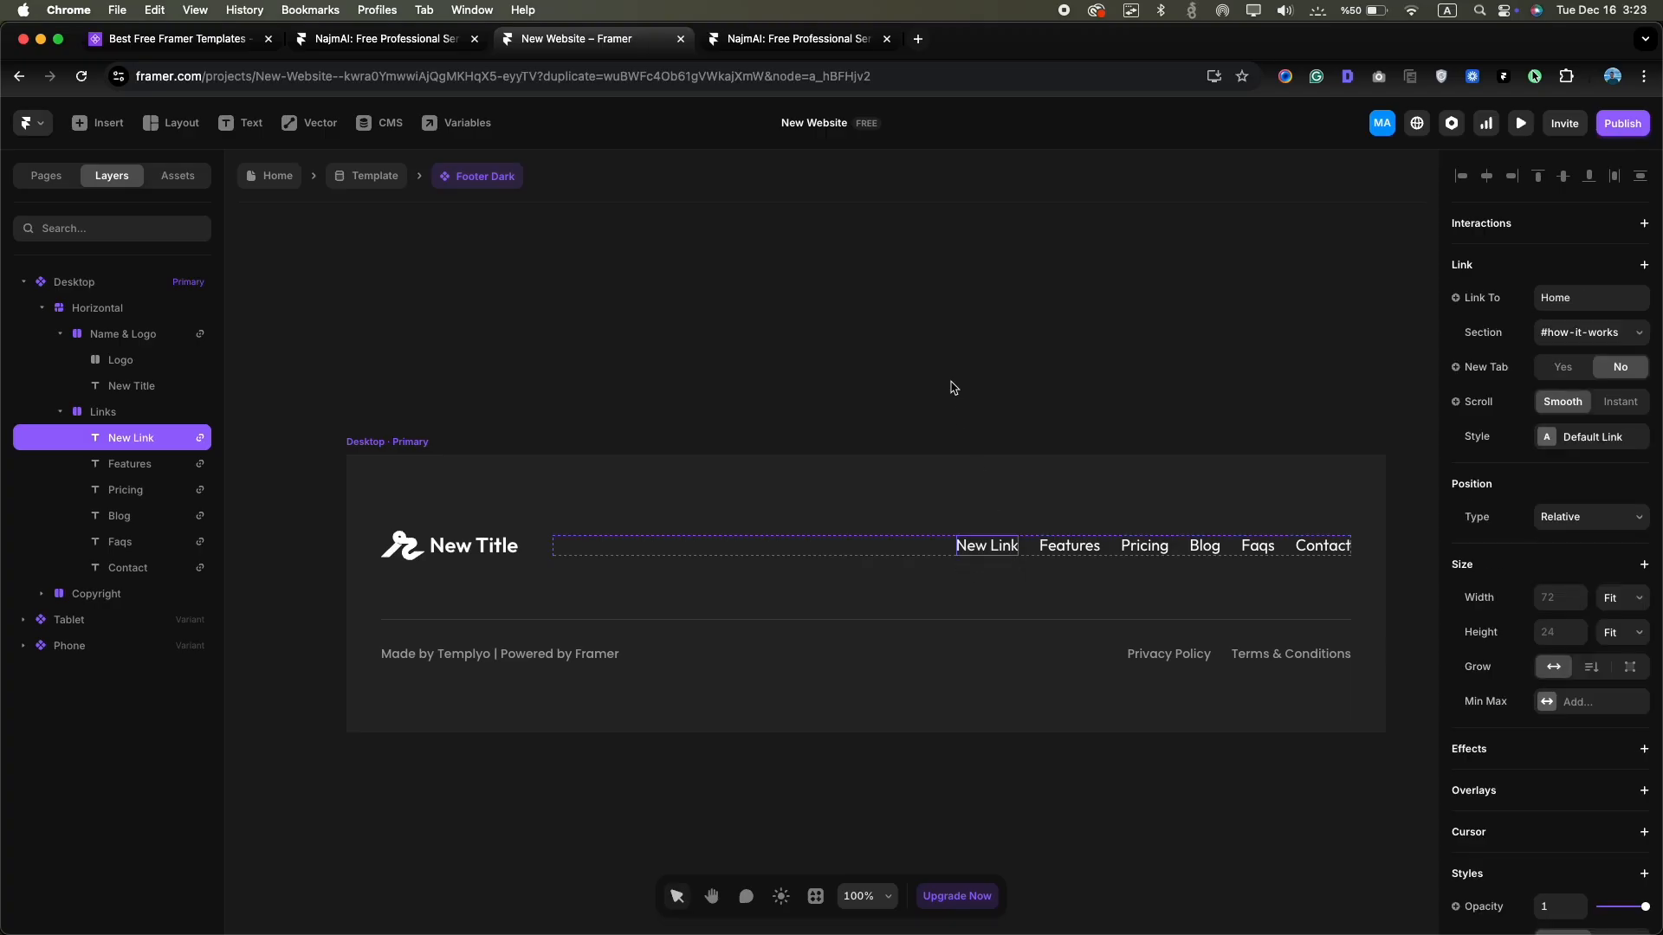
# Check the link settings of the footer's Features, Pricing, Privacy Policy and Terms & Conditions items
pyautogui.click(1069, 554)
pyautogui.click(1134, 555)
pyautogui.click(1182, 655)
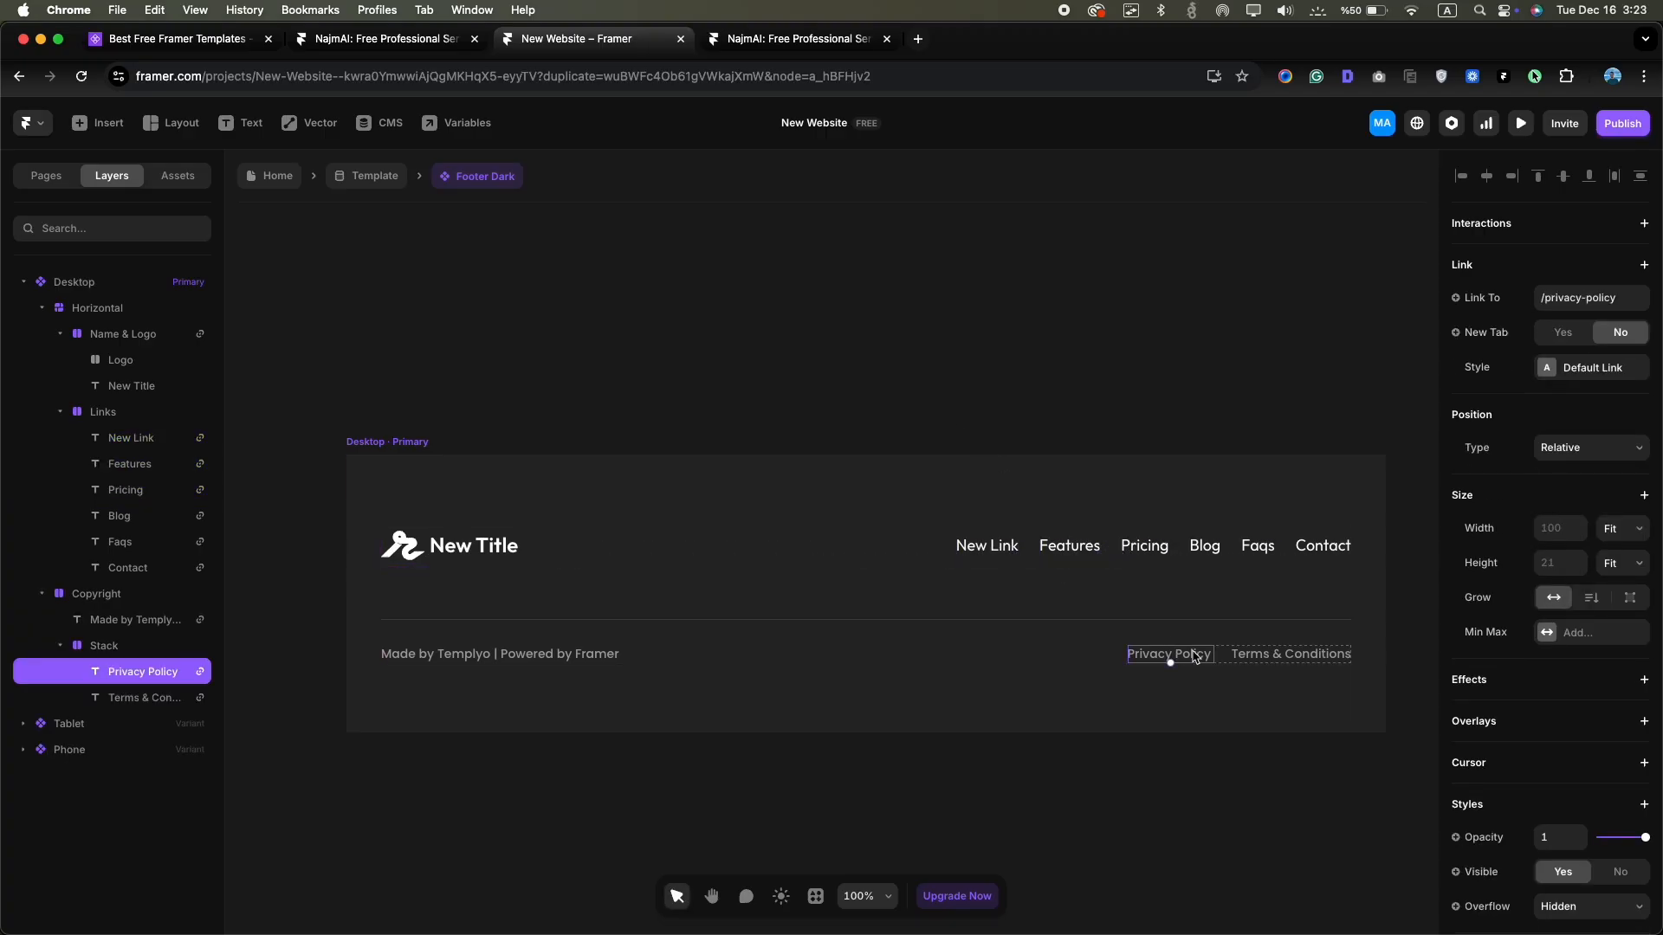
pyautogui.click(1286, 658)
pyautogui.click(885, 317)
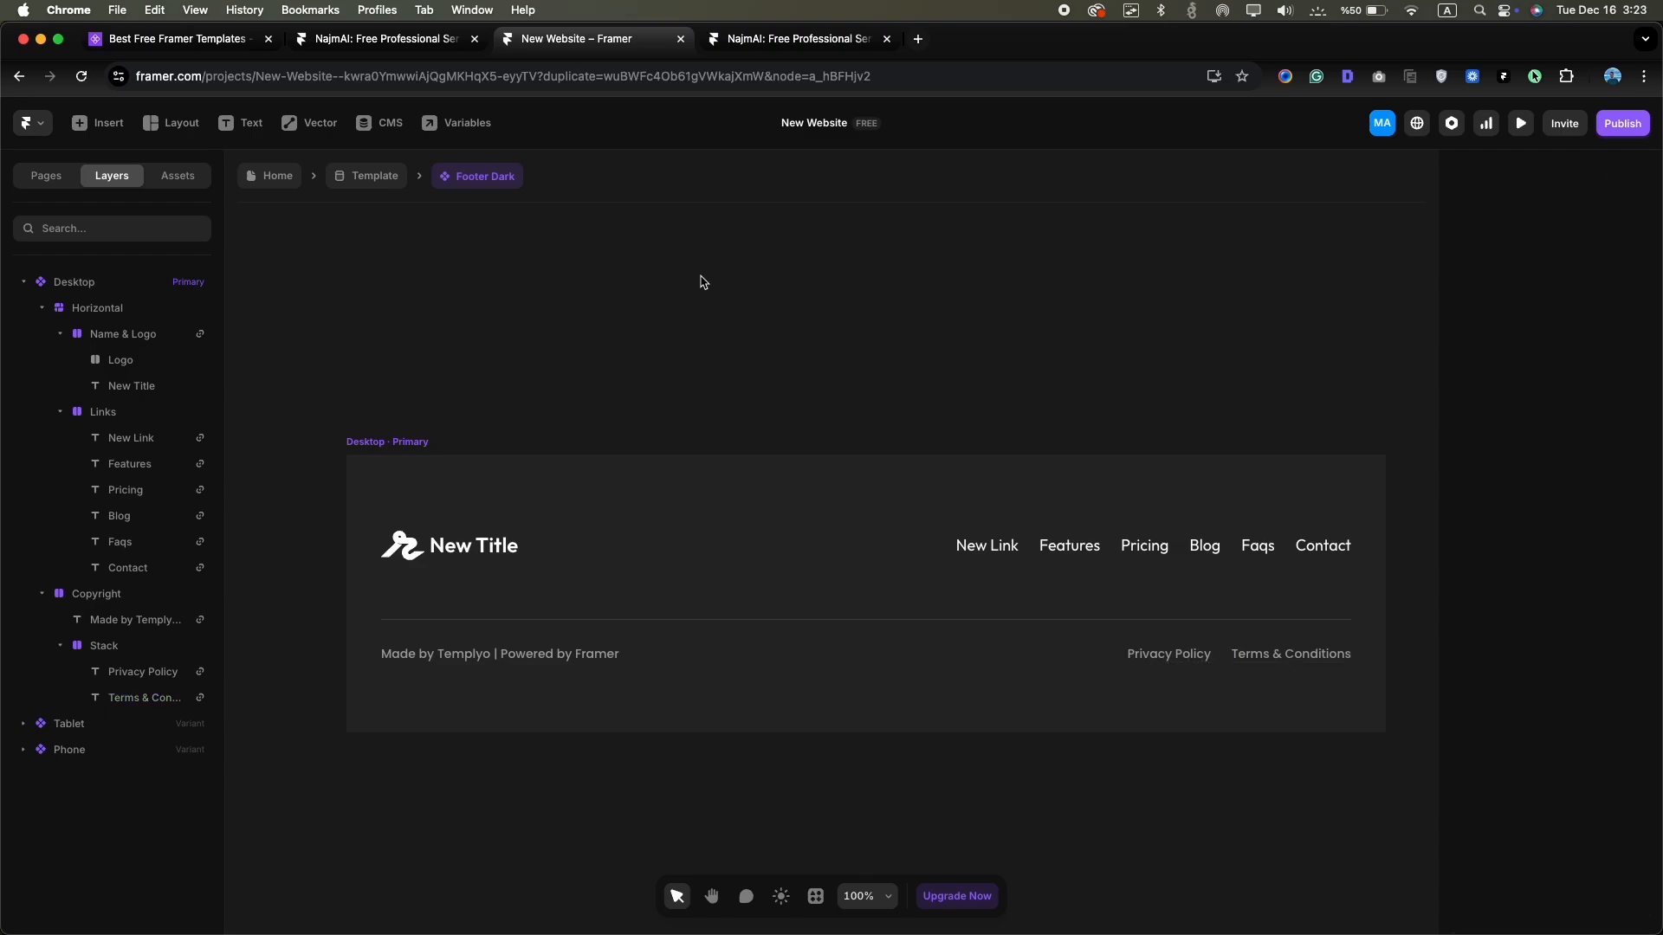
# Delete the floating "Use for FREE" and "More Templates" buttons from the page template and return to the home page
pyautogui.click(351, 179)
pyautogui.click(1139, 642)
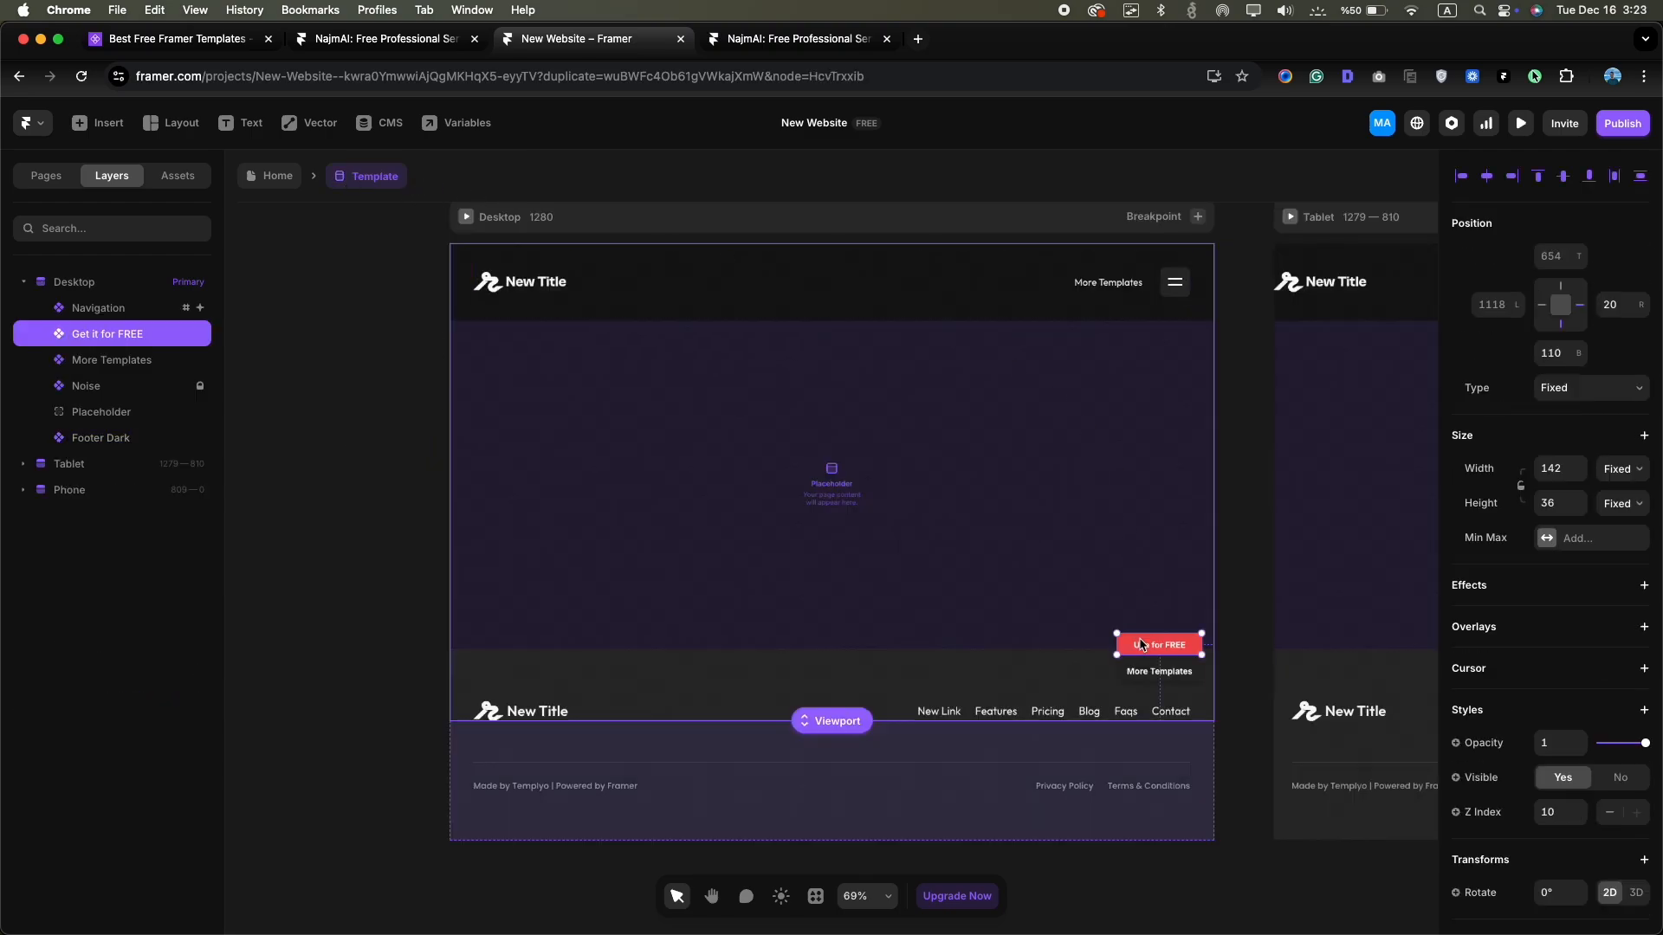
pyautogui.click(1159, 671)
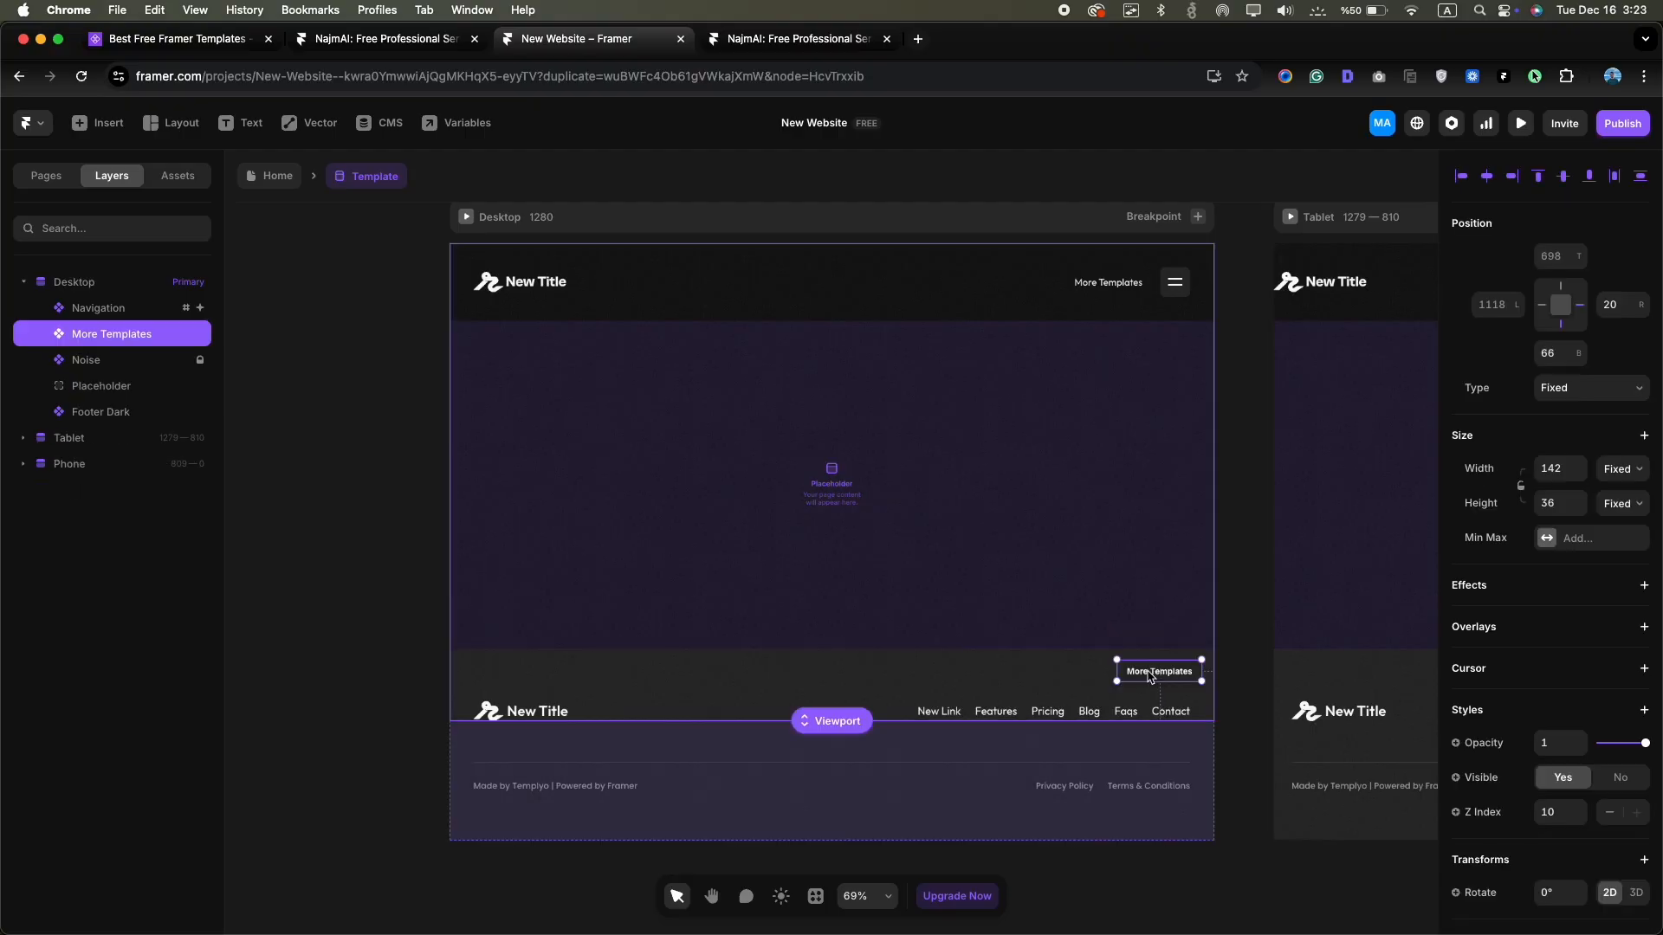
pyautogui.click(273, 176)
# Look over the customized home page in its desktop, tablet and phone layouts
pyautogui.scroll(-10, 958, 583)
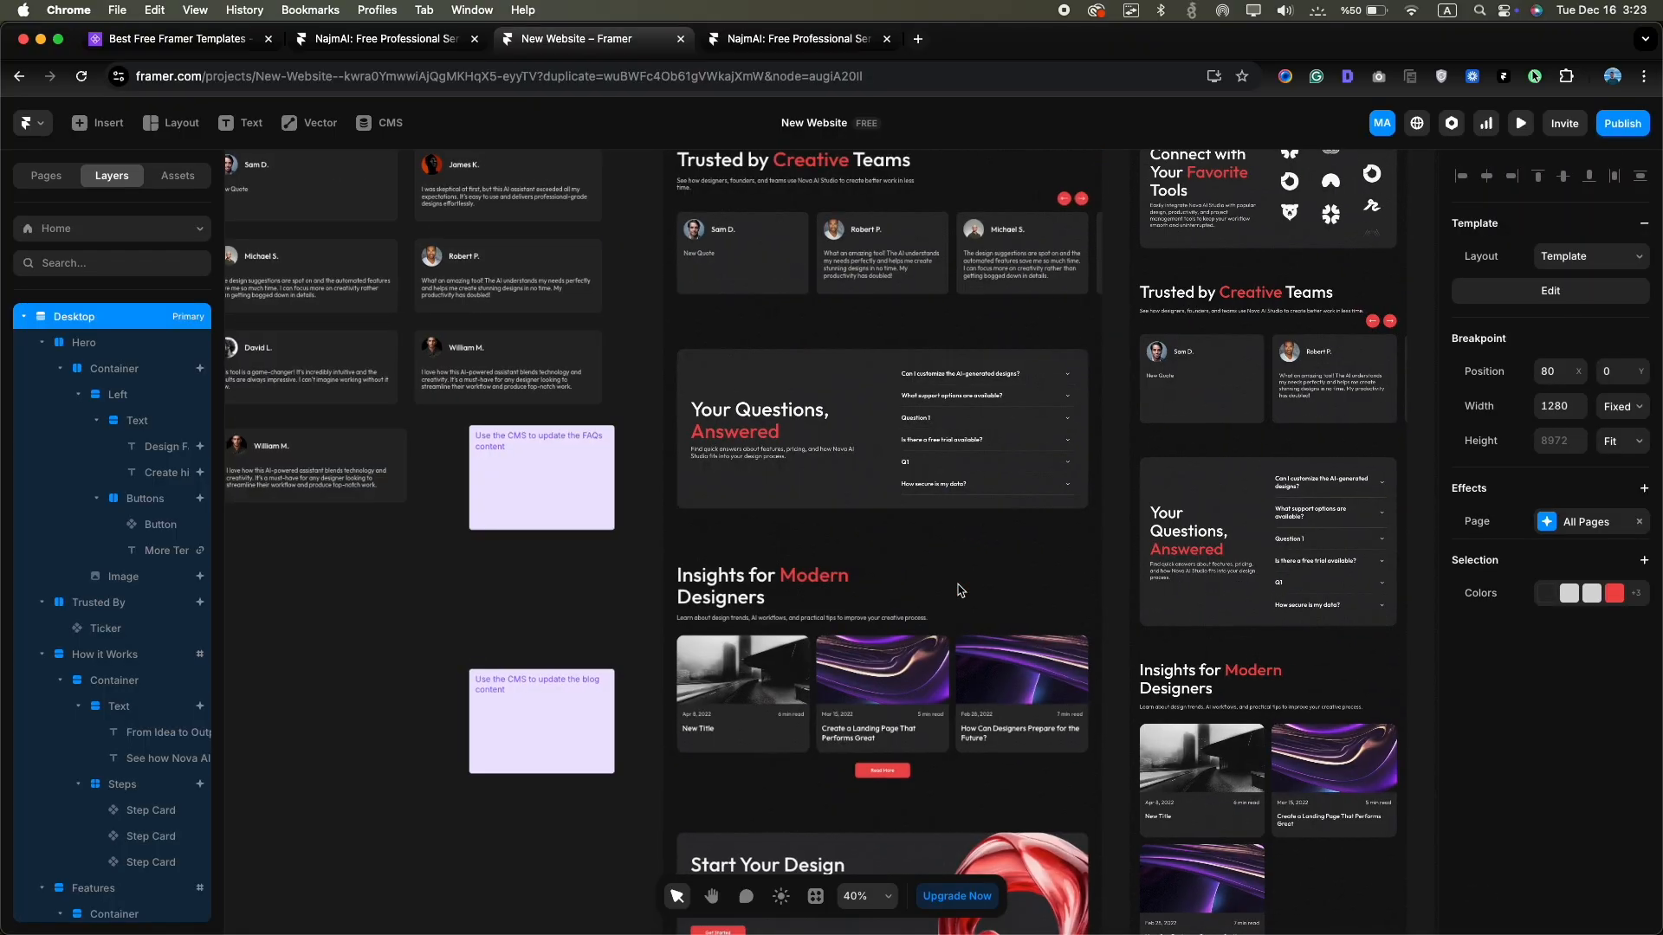
pyautogui.scroll(15, 958, 589)
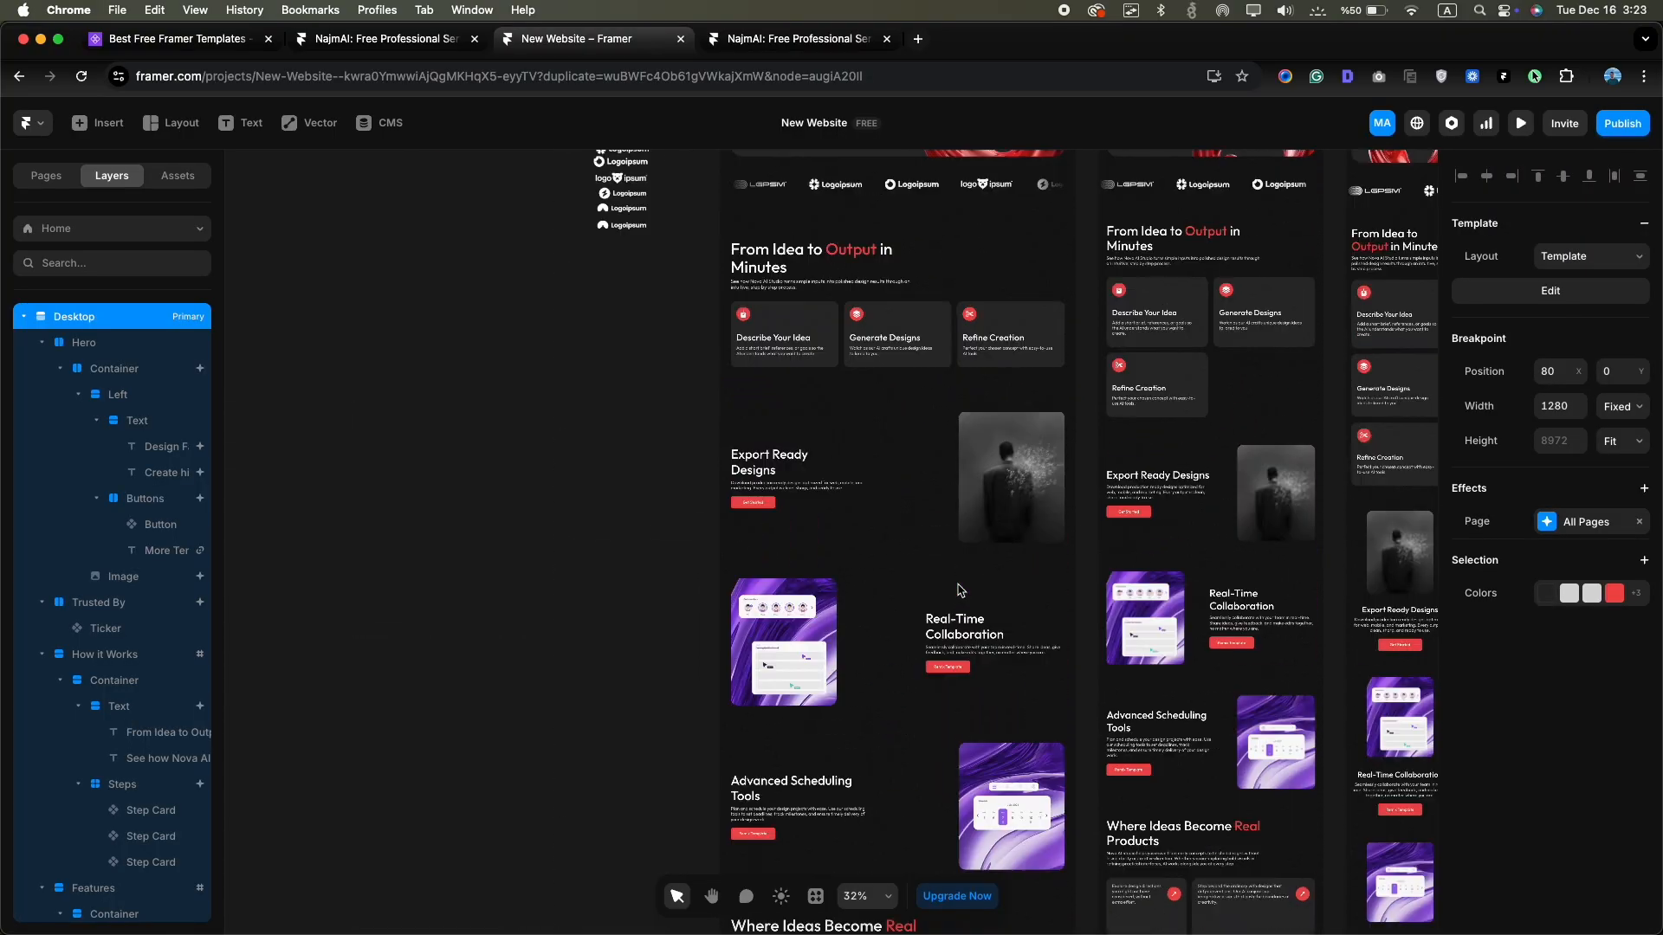
pyautogui.scroll(3, 958, 590)
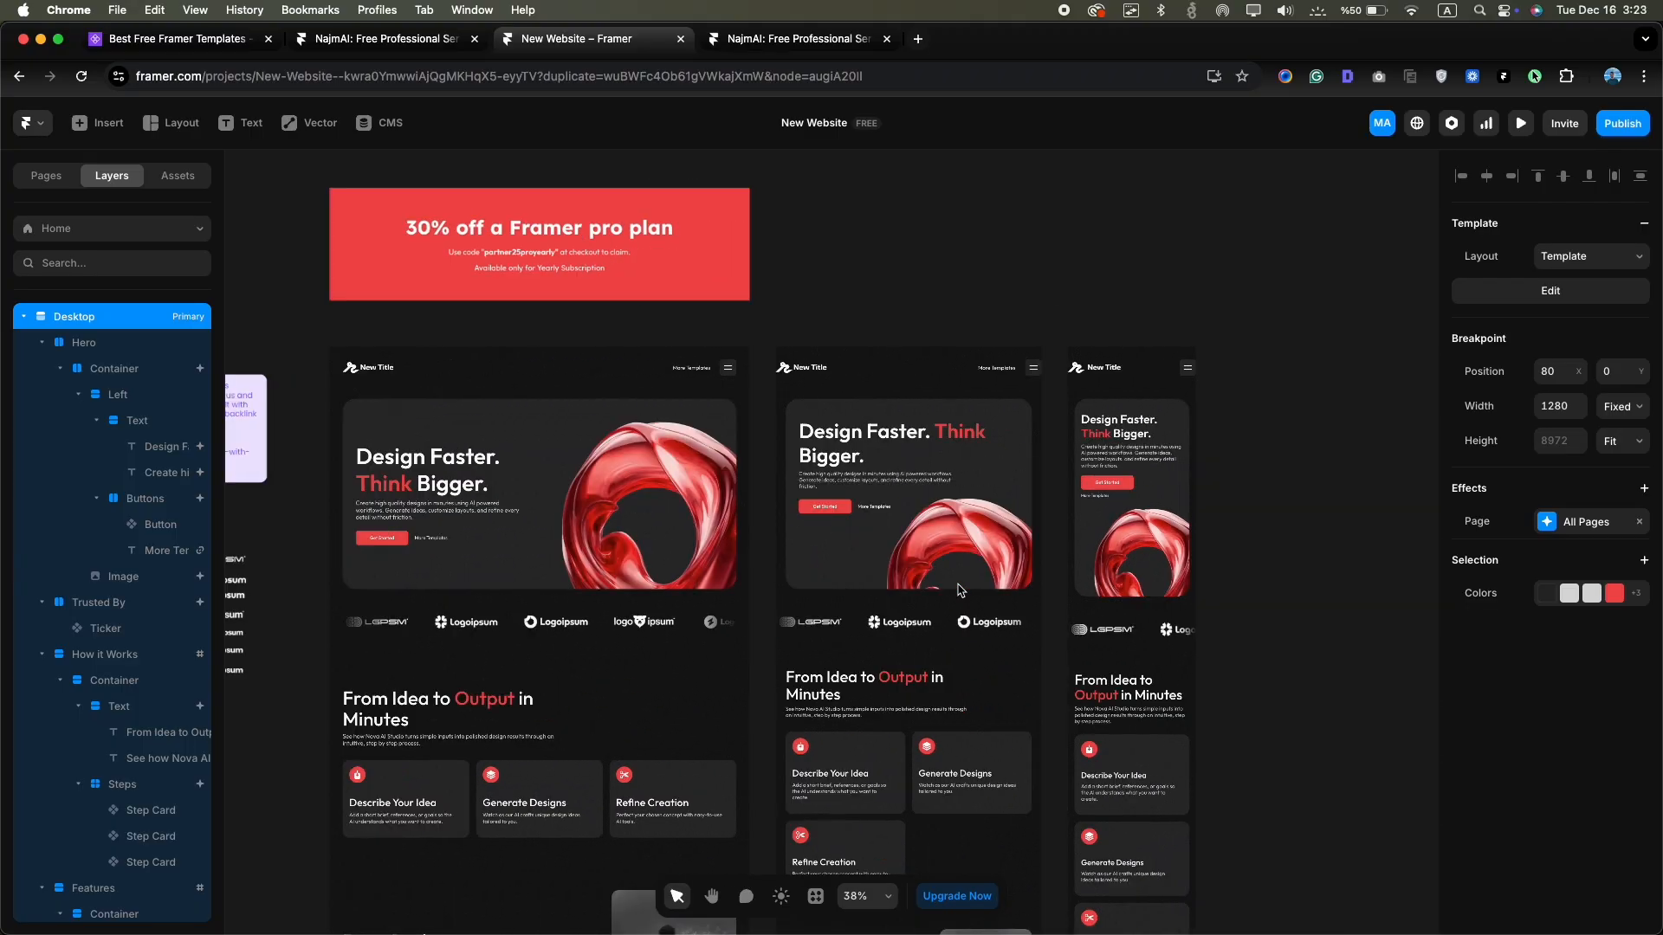
pyautogui.scroll(-15, 958, 588)
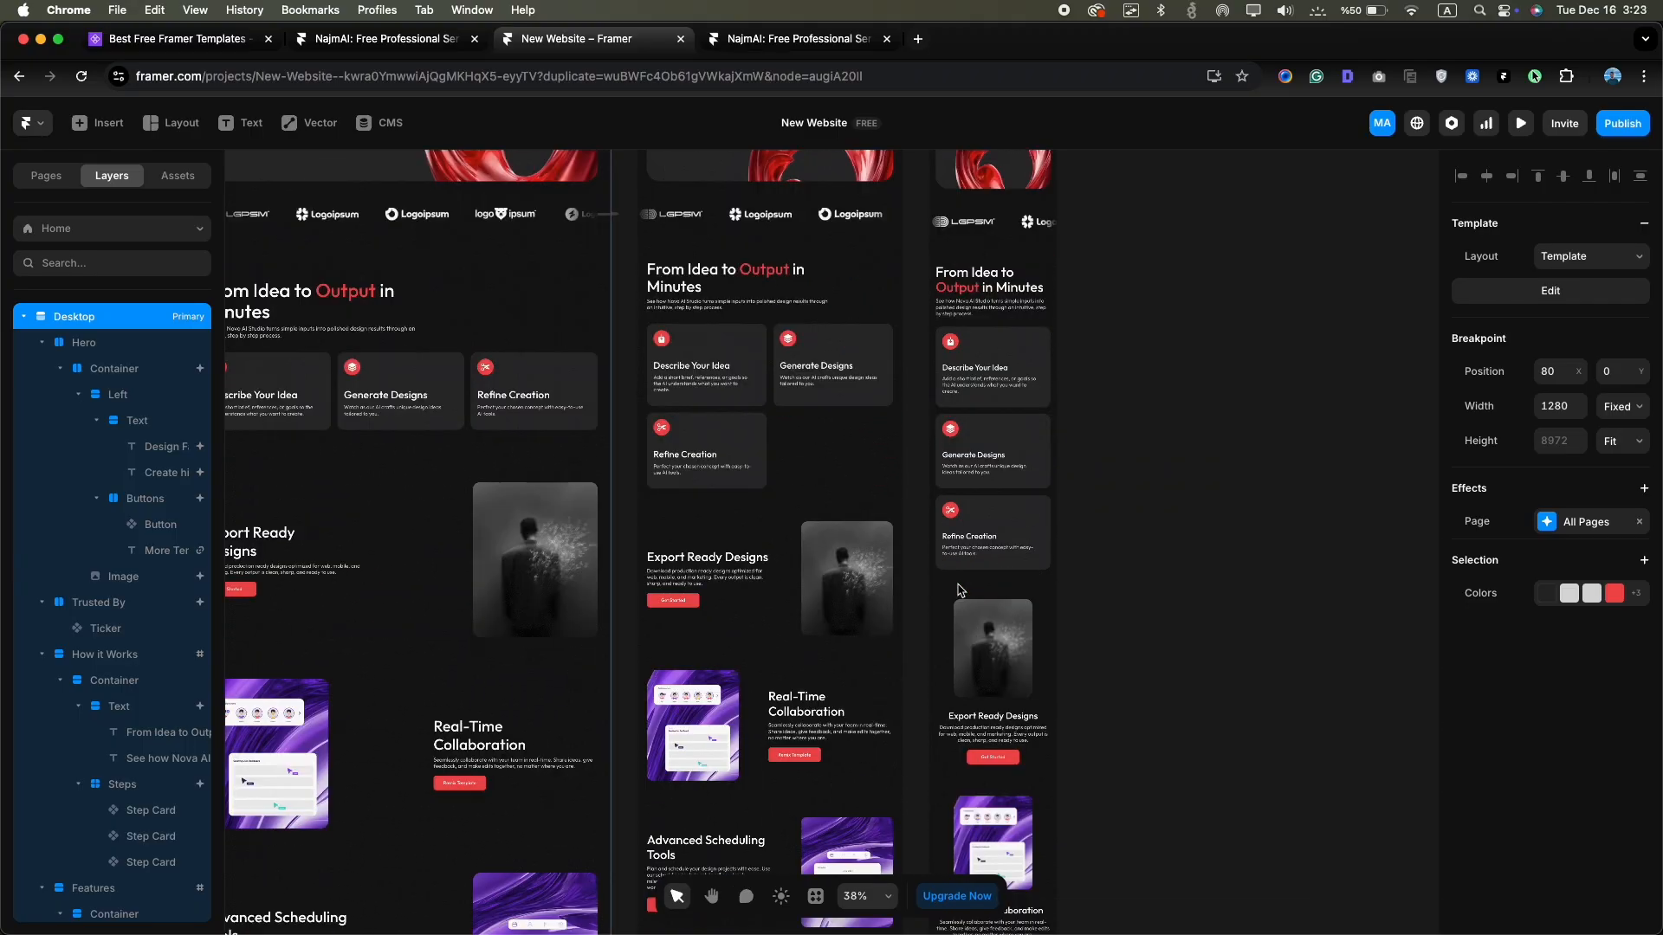
# Look over the pricing, tools and testimonial sections of the home page, then view the /hero-2 page
pyautogui.scroll(-10, 1219, 588)
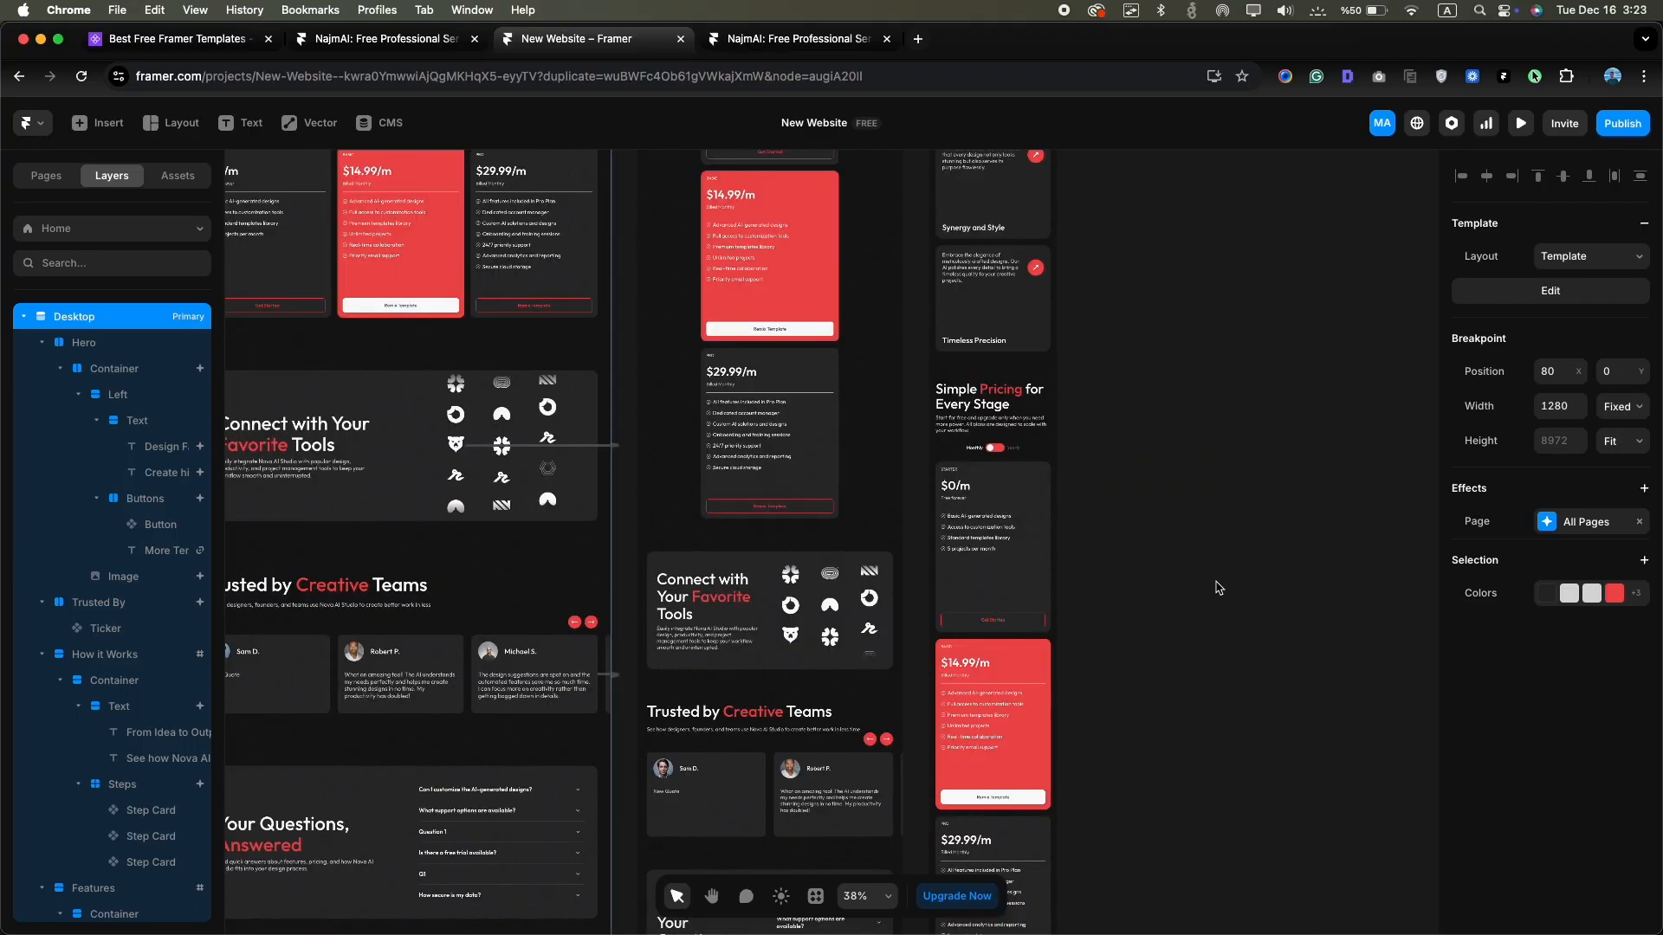
pyautogui.hscroll(-10, 1218, 588)
pyautogui.scroll(2, 1047, 583)
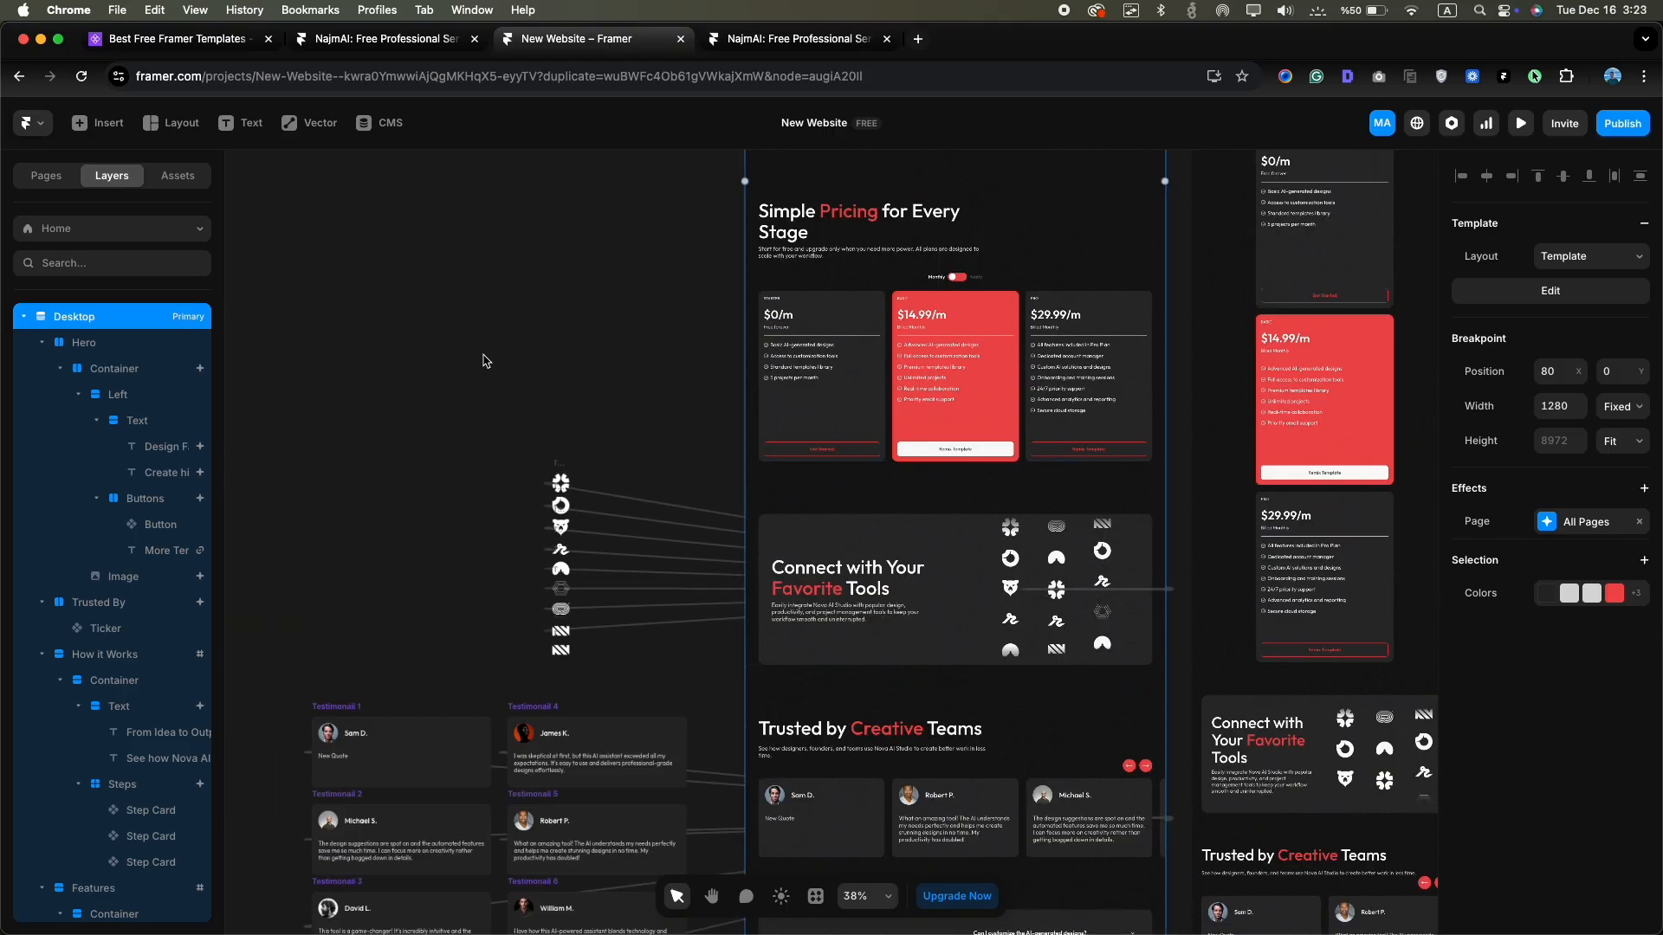
pyautogui.click(46, 176)
pyautogui.click(81, 381)
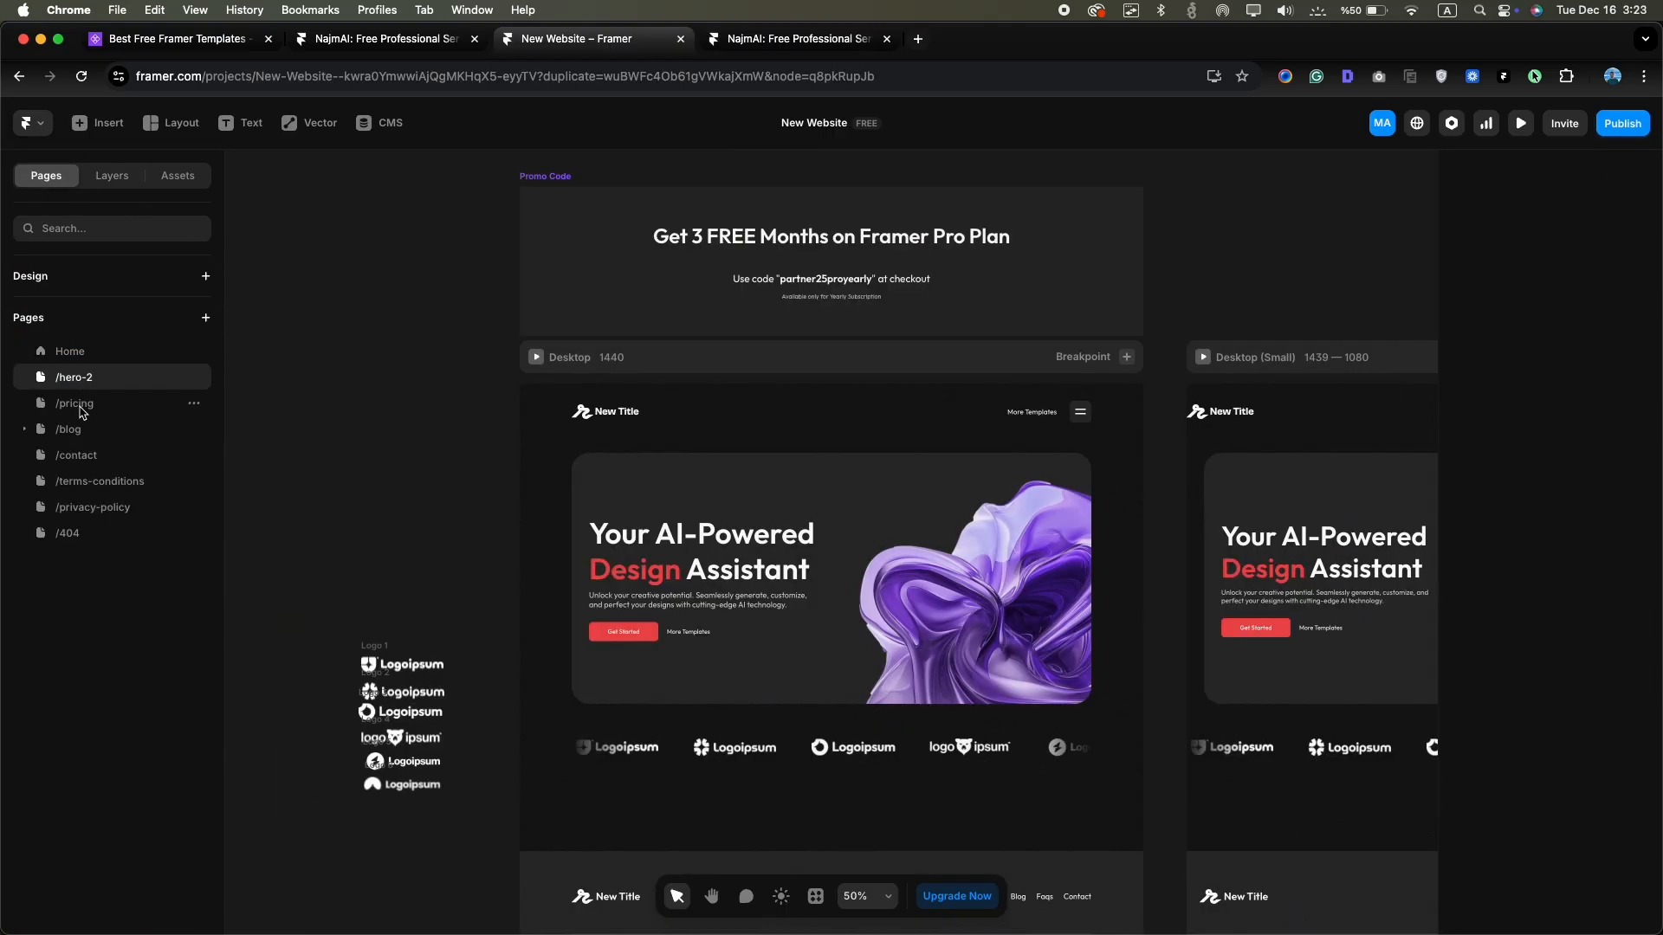
# View the /pricing page and inspect its heading and description text
pyautogui.click(80, 406)
pyautogui.scroll(-1, 866, 514)
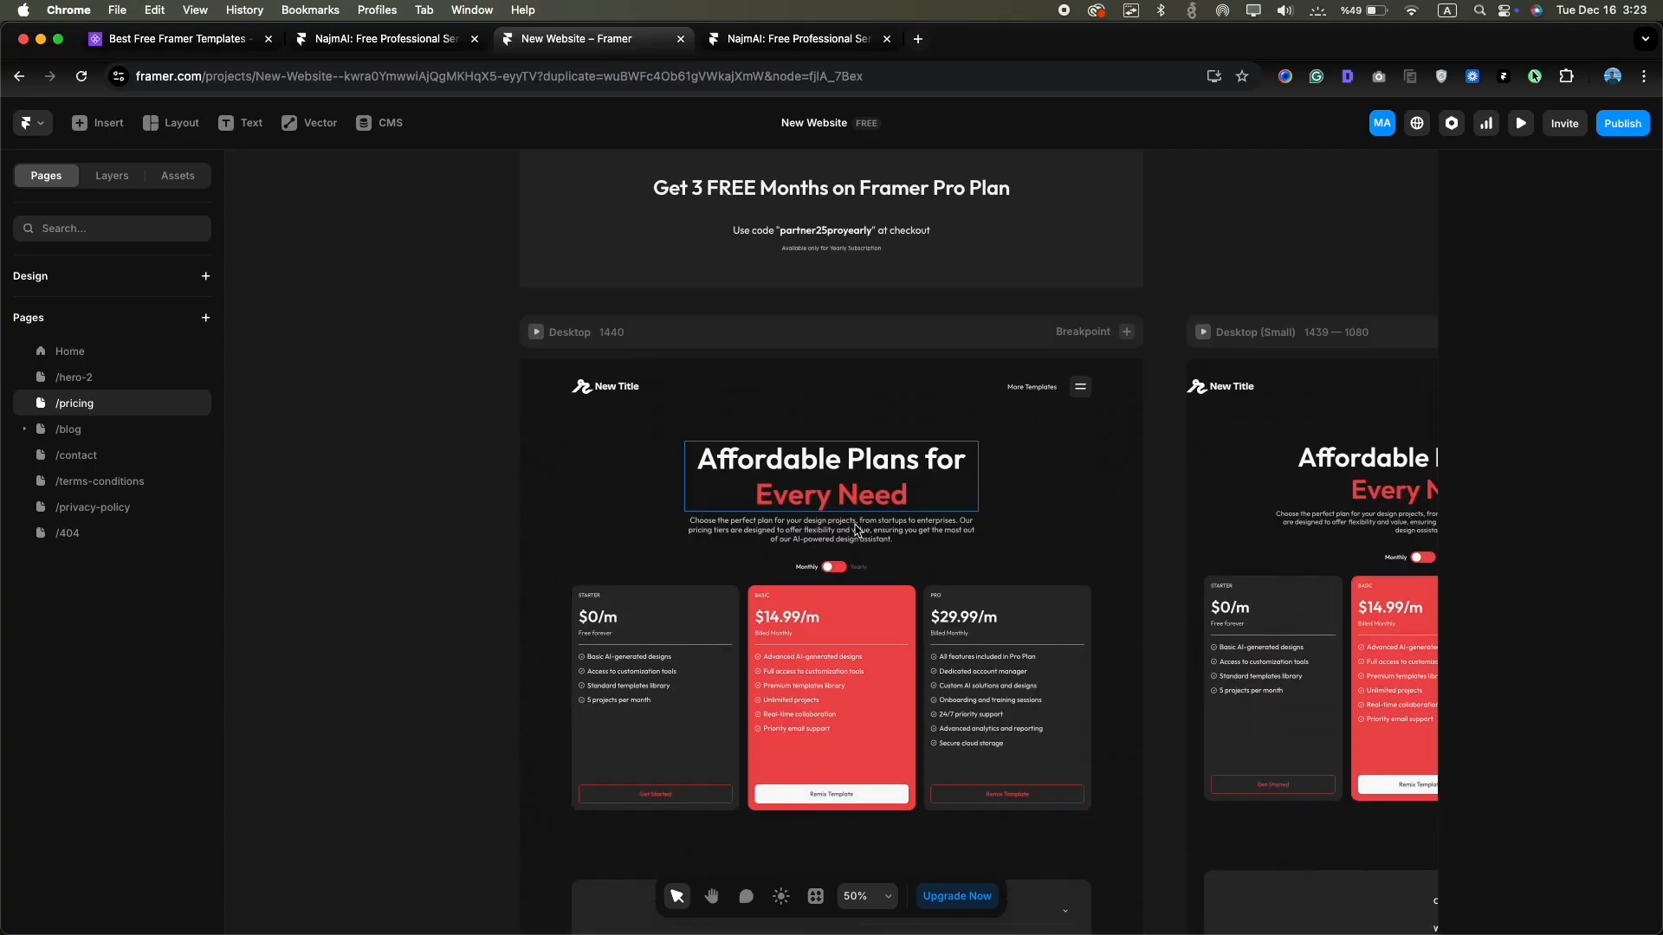
pyautogui.scroll(1, 866, 515)
pyautogui.tripleClick(773, 425)
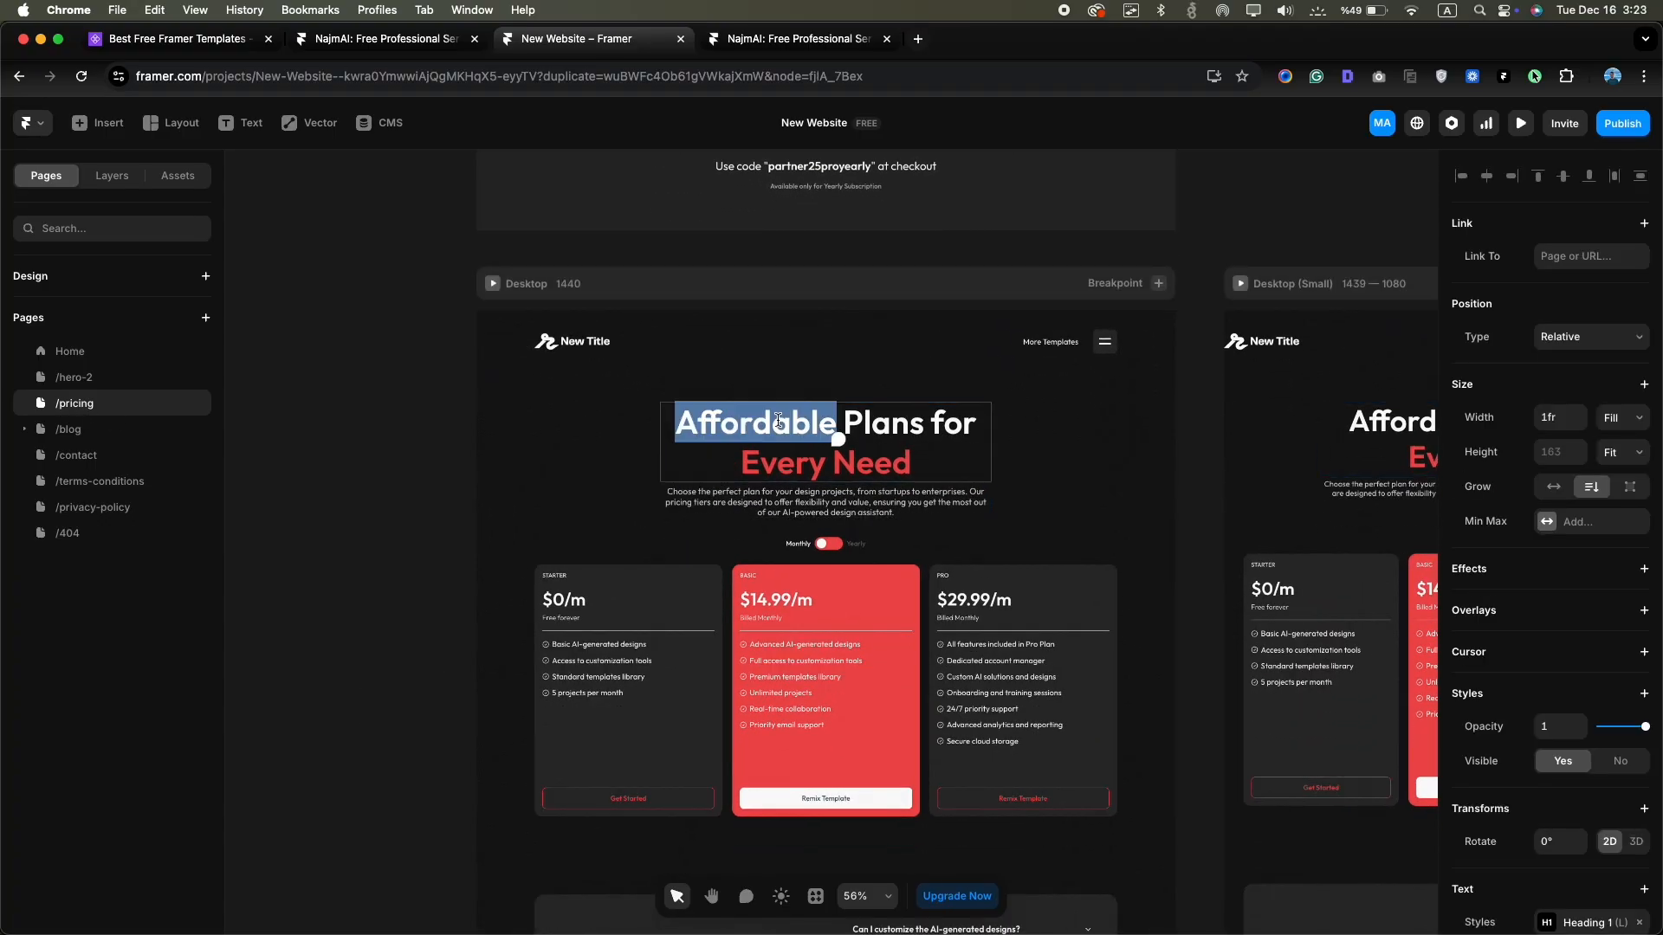
pyautogui.click(790, 501)
pyautogui.doubleClick(790, 502)
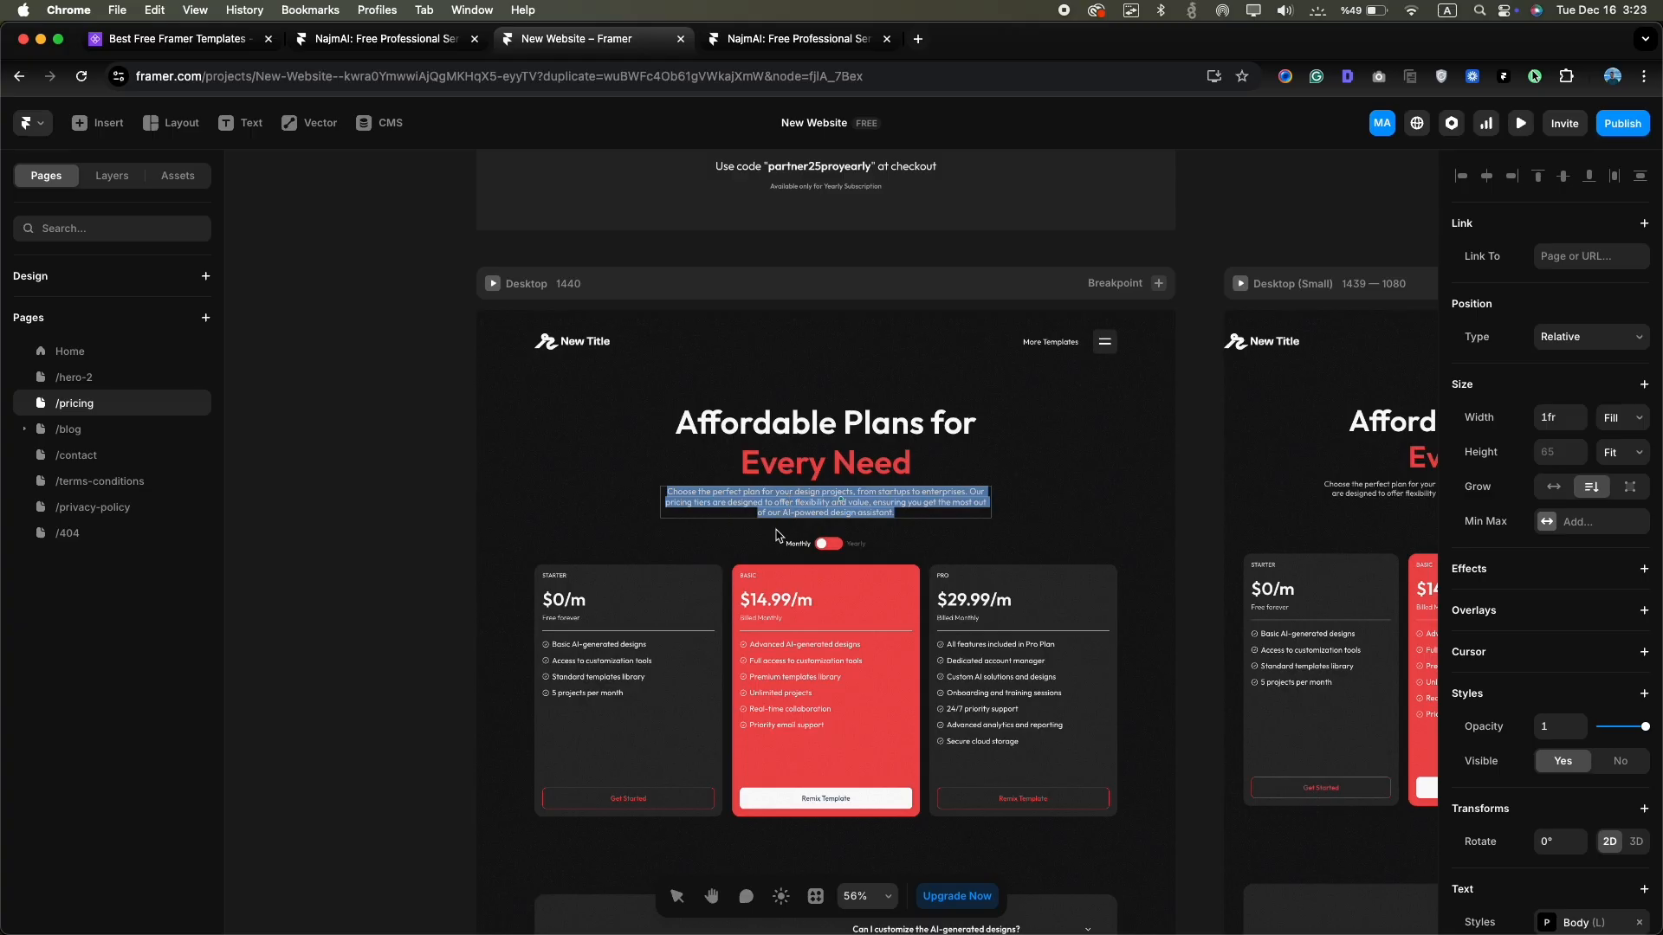
pyautogui.click(777, 537)
pyautogui.scroll(-2, 717, 492)
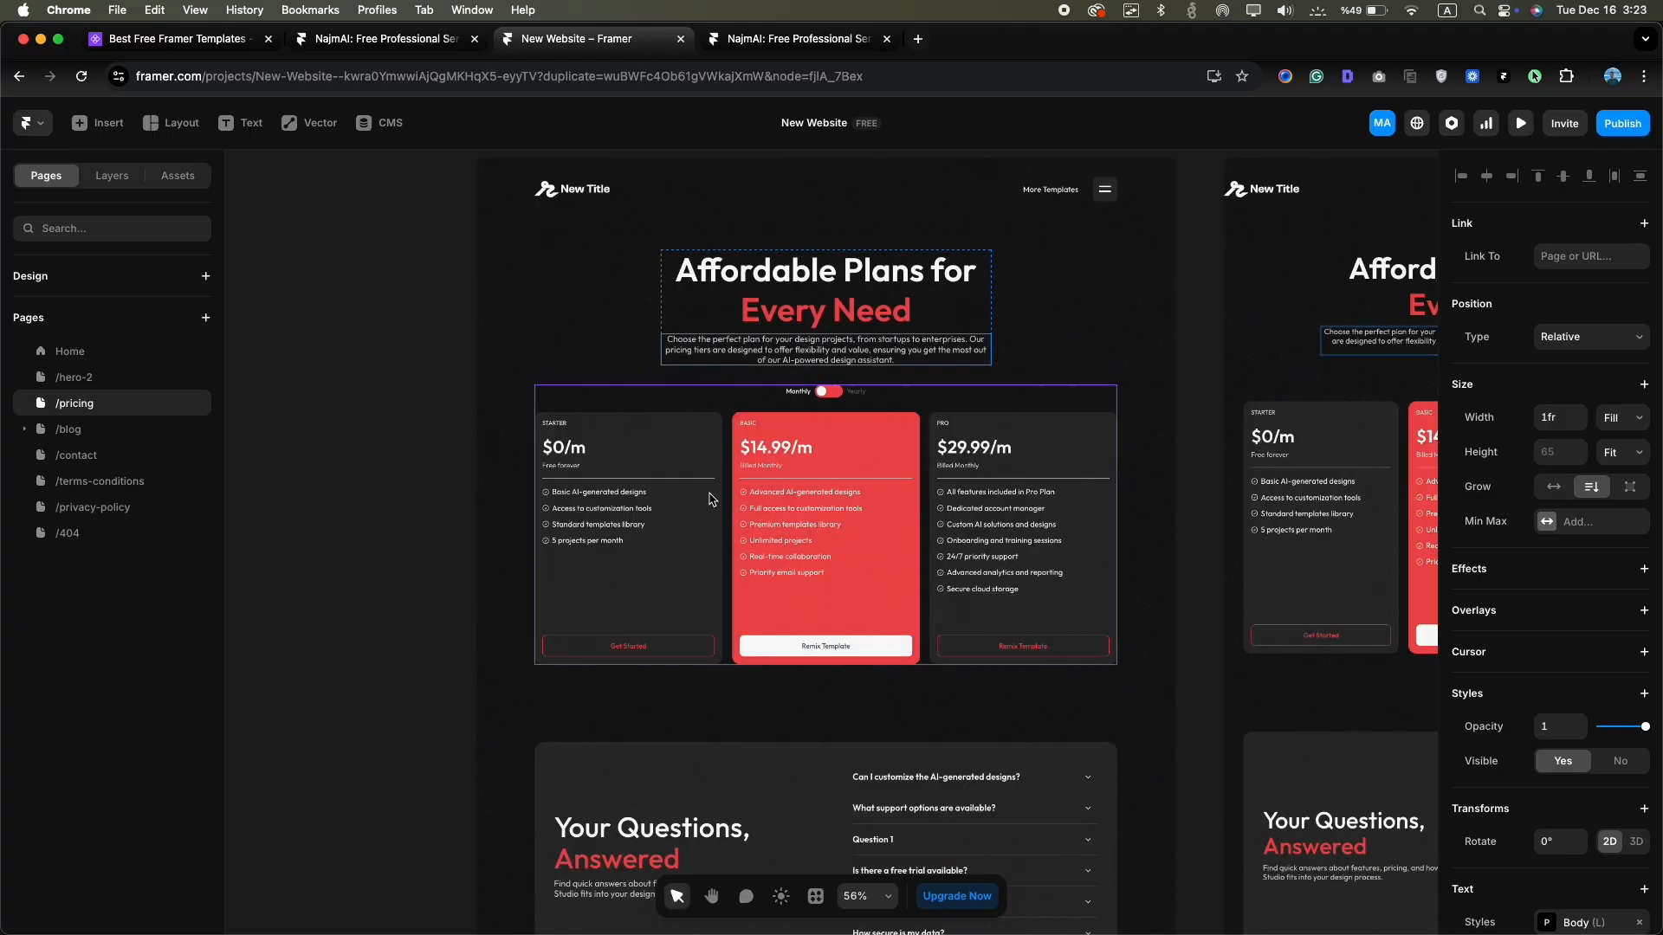
# Inspect the Pricing Plans component with its monthly and annual billing variants, then return to the pricing page
pyautogui.click(118, 180)
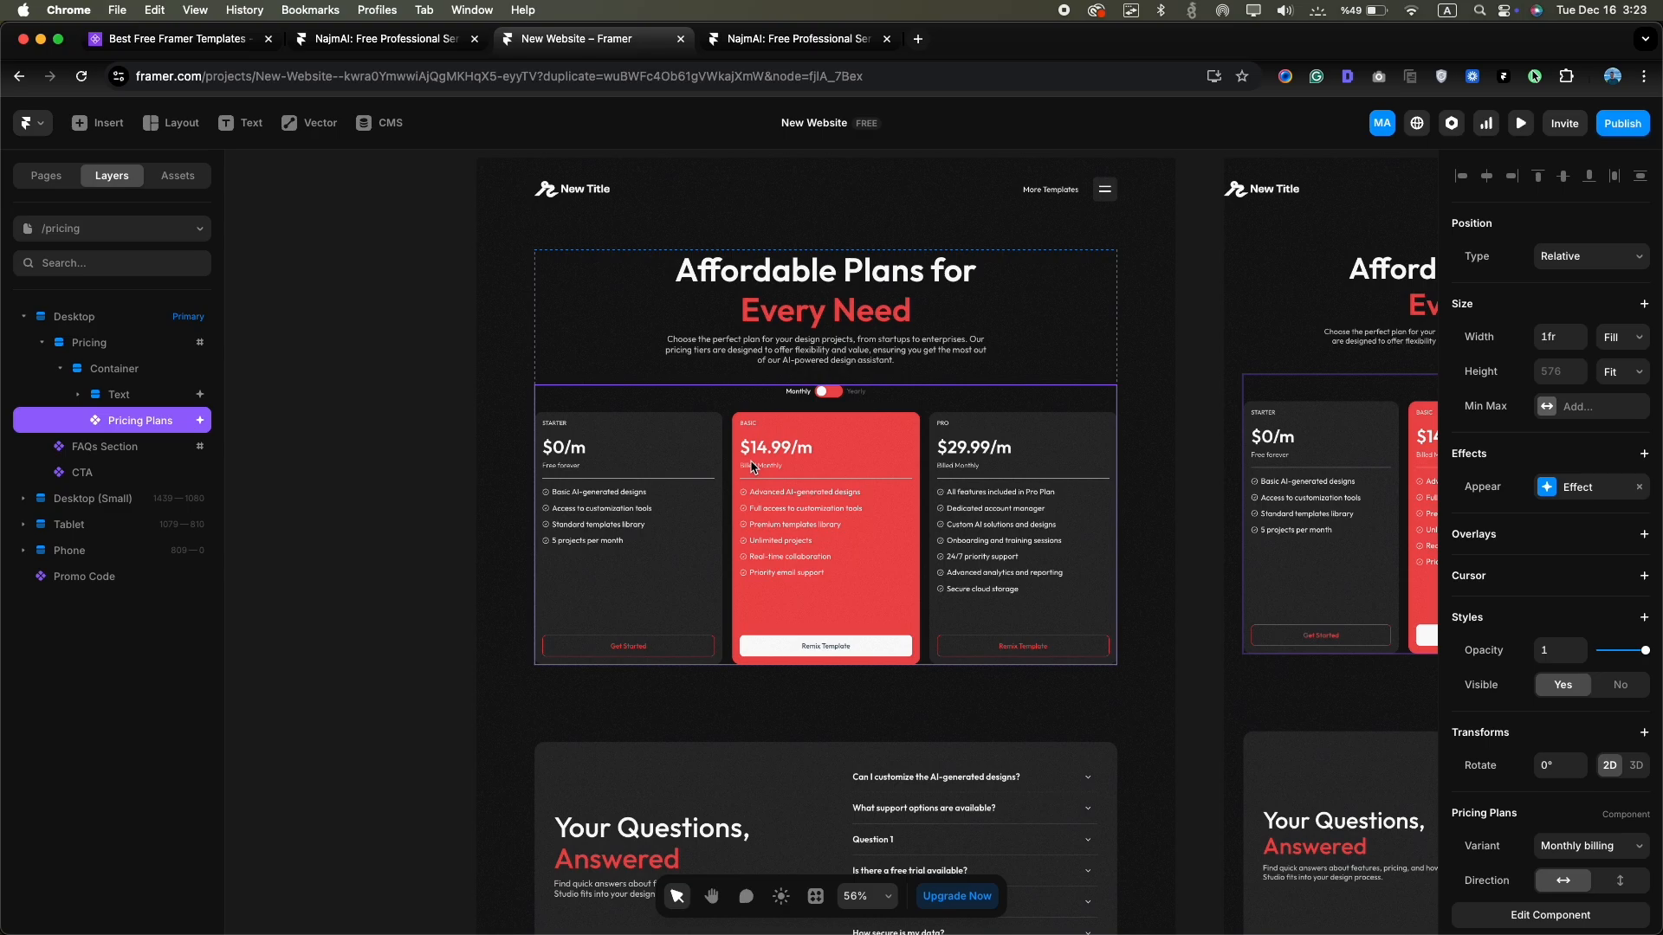
pyautogui.doubleClick(752, 467)
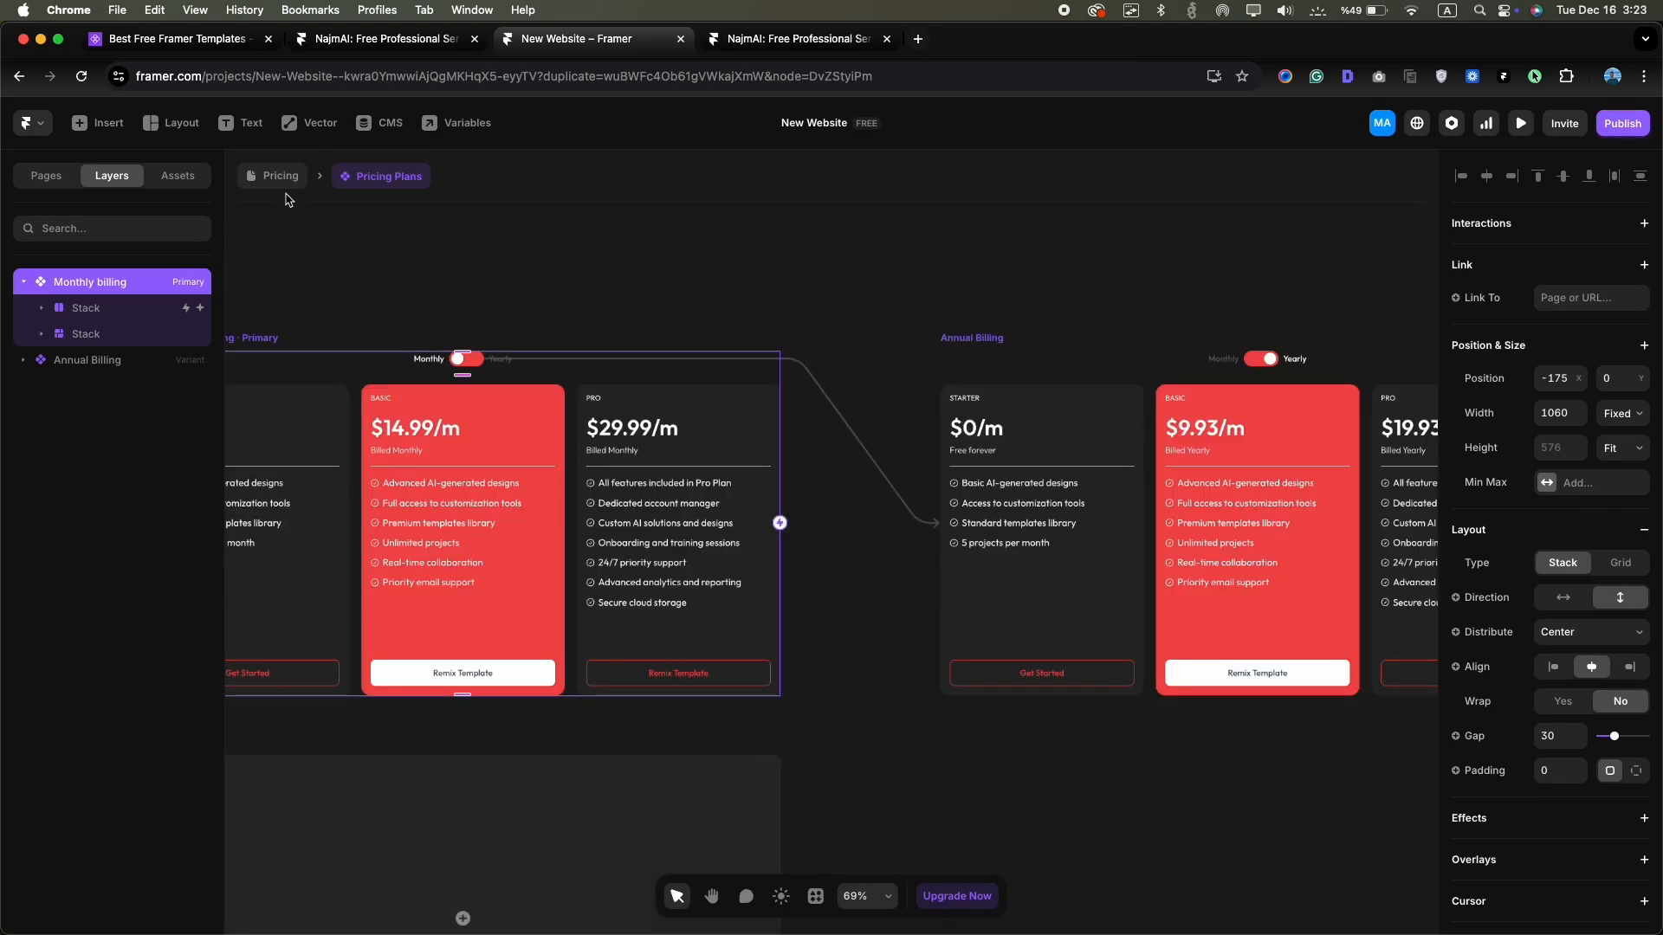
pyautogui.click(284, 180)
# Inspect the FAQs Section and CTA components used on the pricing page, returning to the page after each
pyautogui.scroll(-5, 763, 502)
pyautogui.click(741, 566)
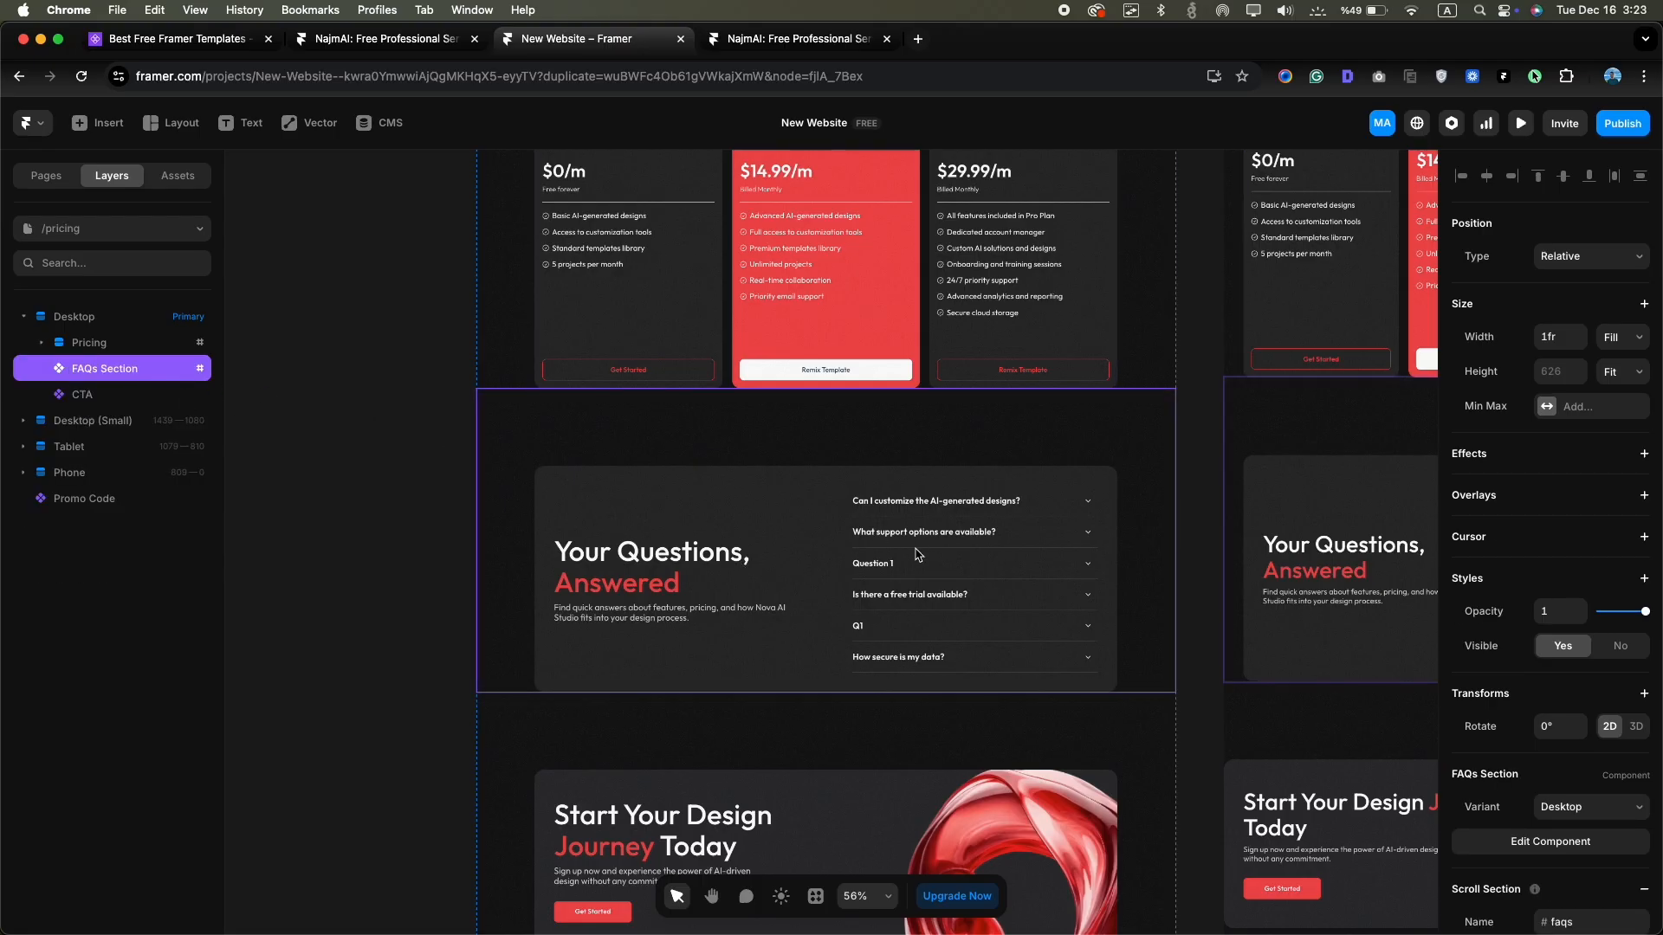
pyautogui.scroll(-1, 866, 554)
pyautogui.doubleClick(867, 538)
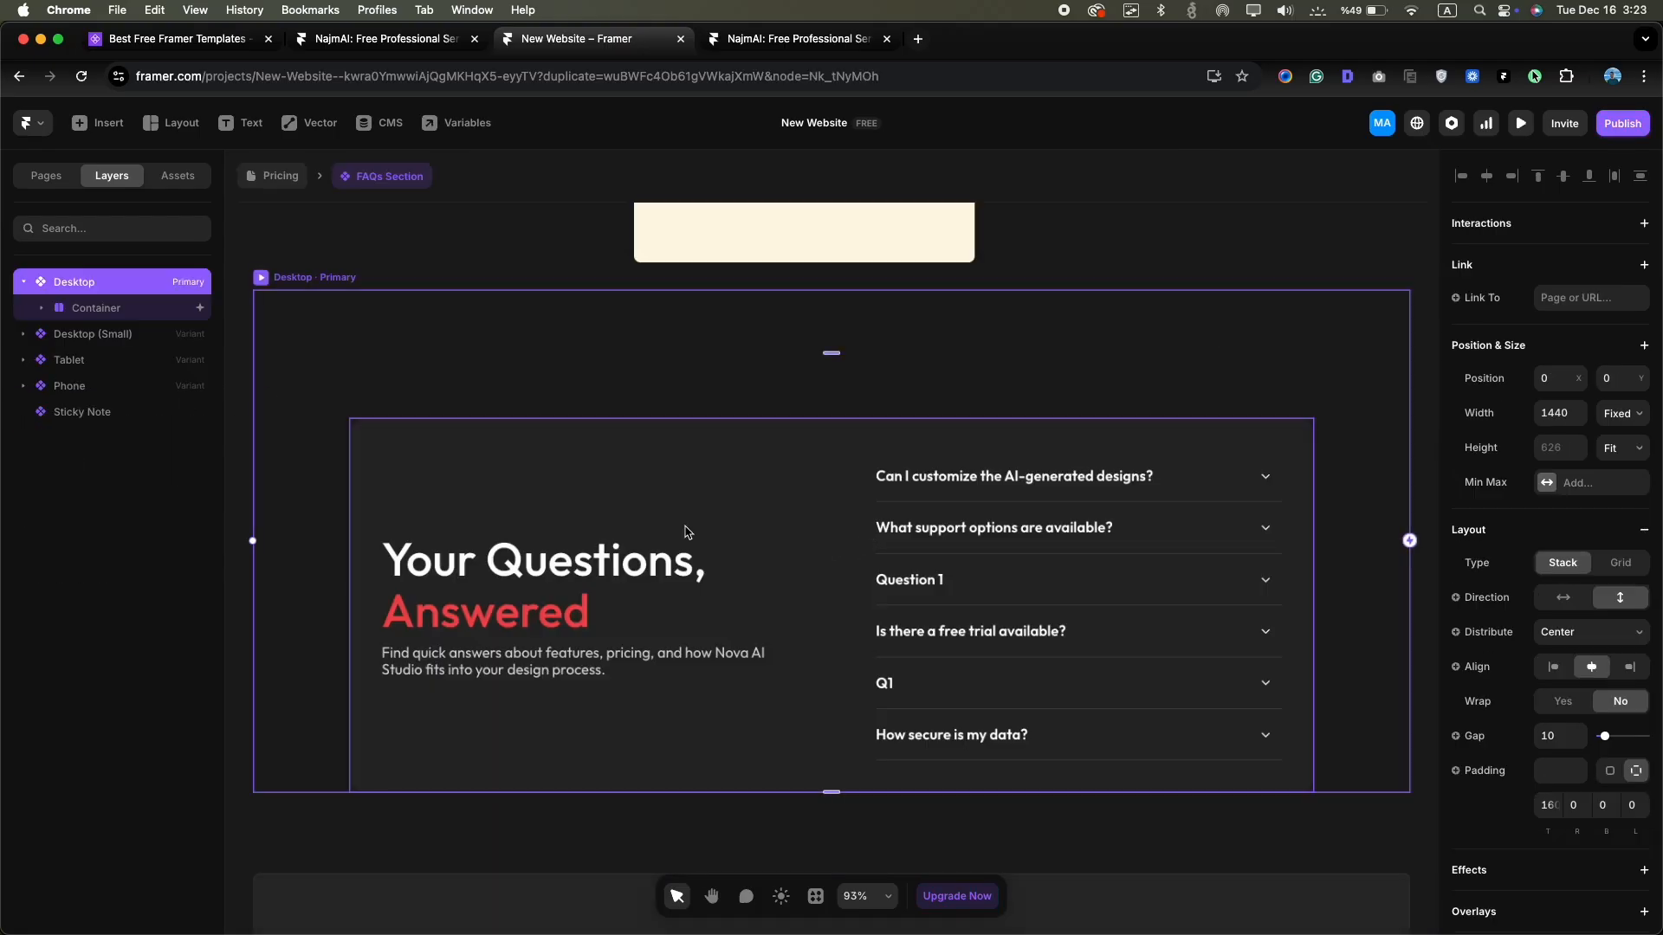
pyautogui.click(280, 175)
pyautogui.scroll(-5, 732, 511)
pyautogui.click(708, 498)
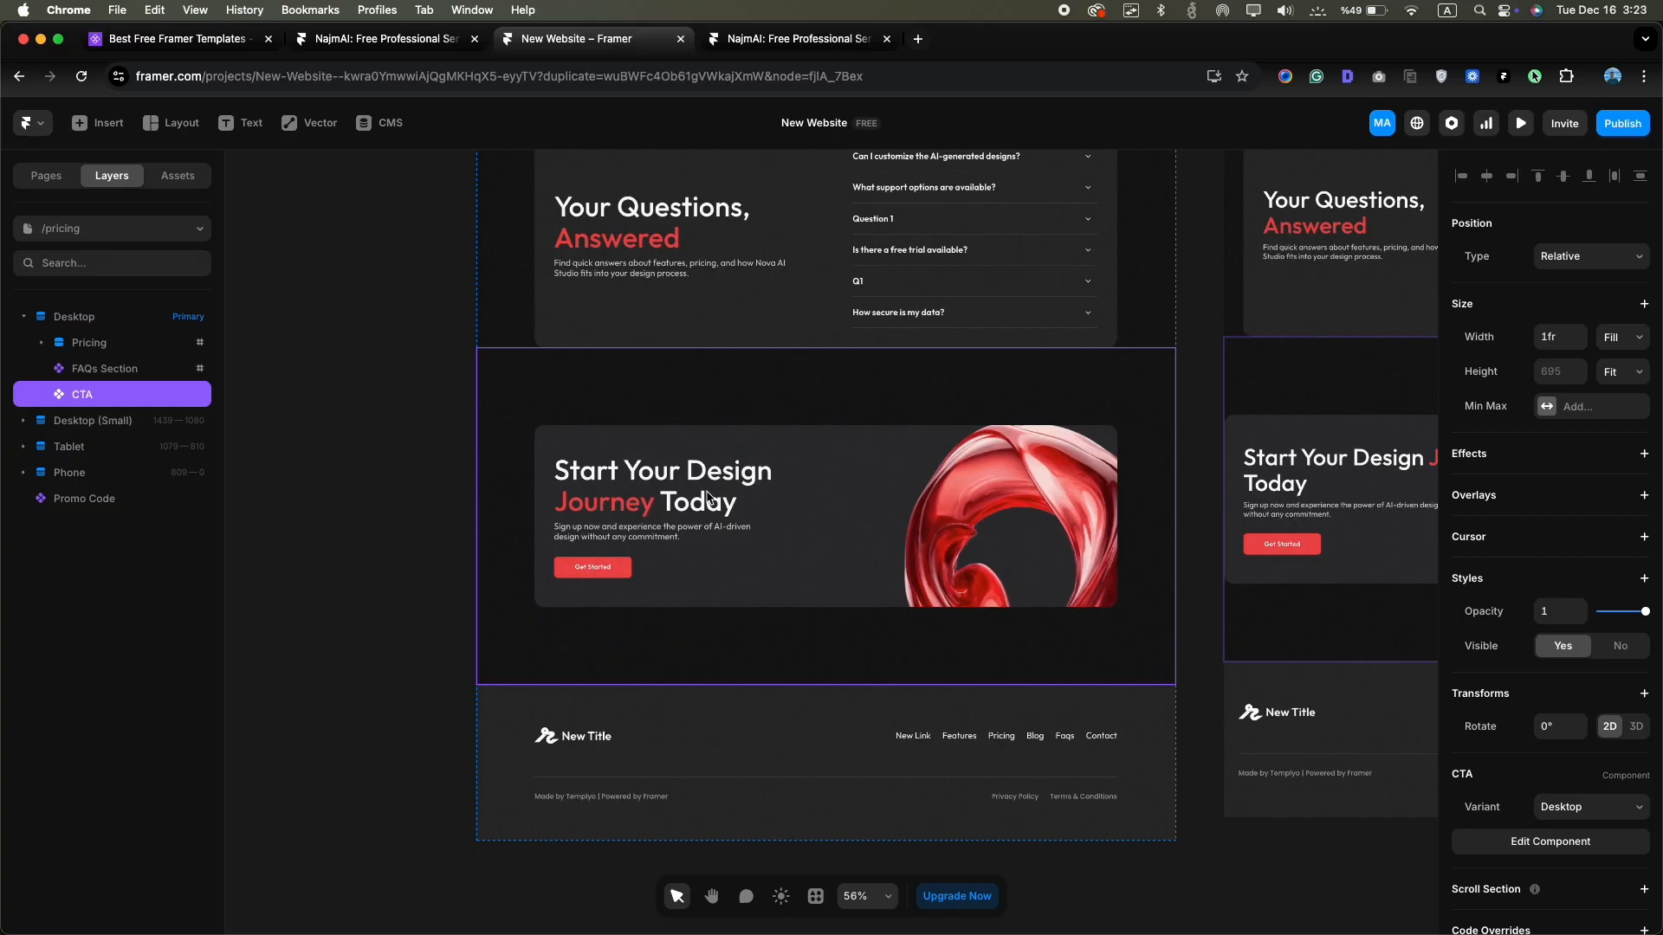
pyautogui.doubleClick(756, 534)
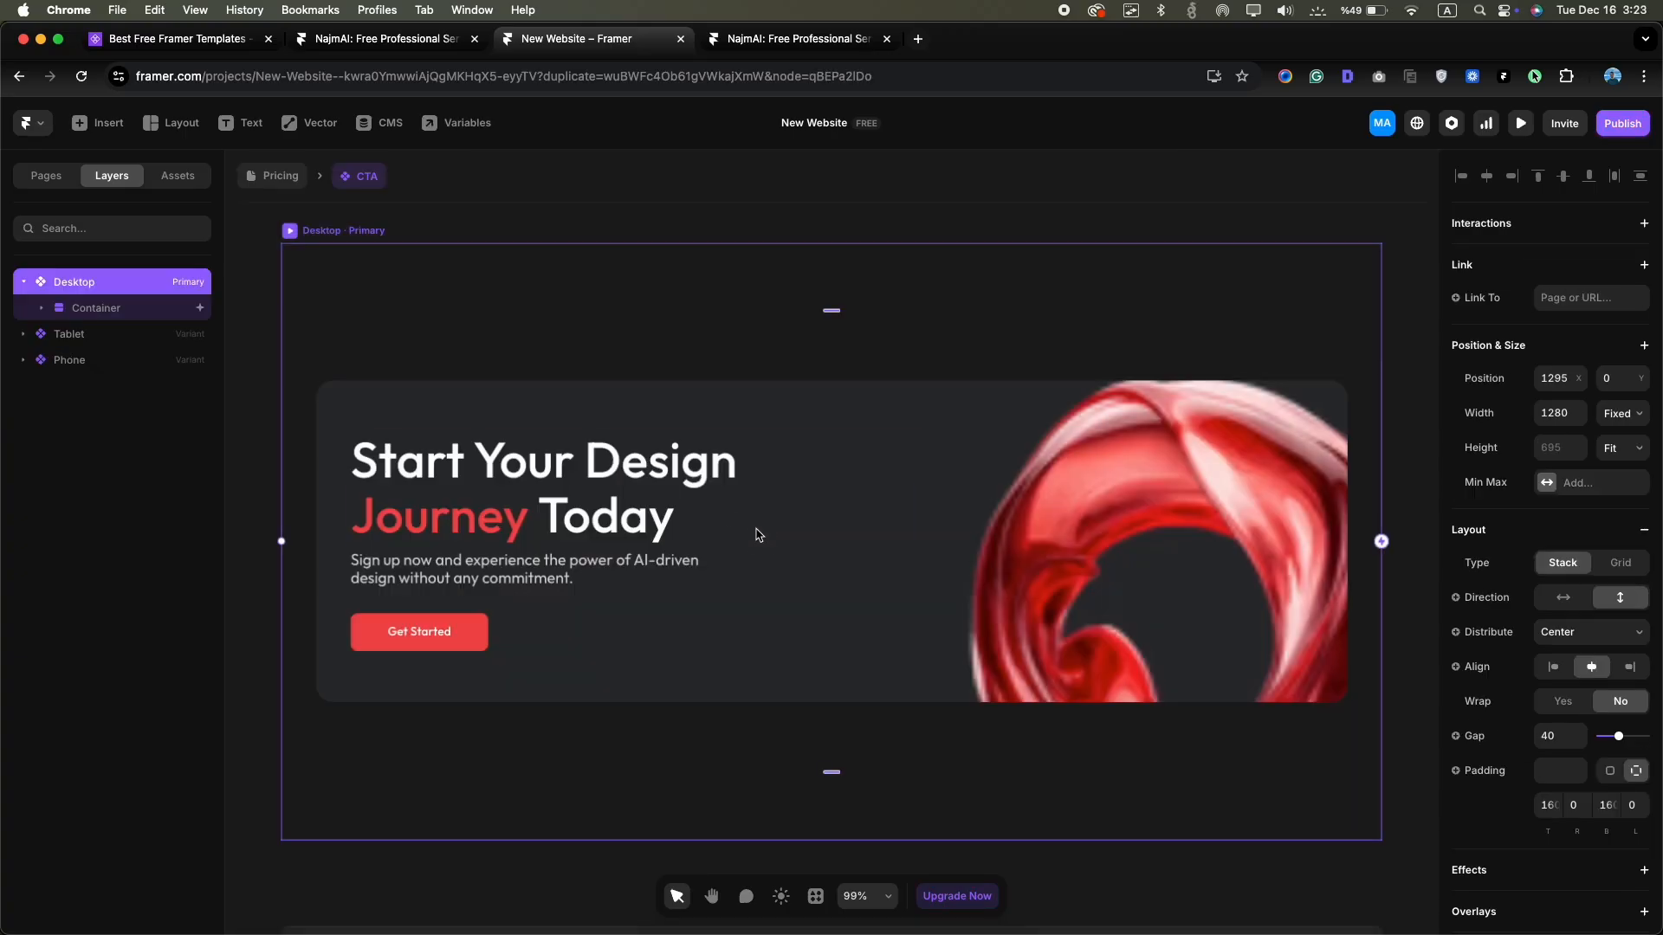
pyautogui.click(278, 175)
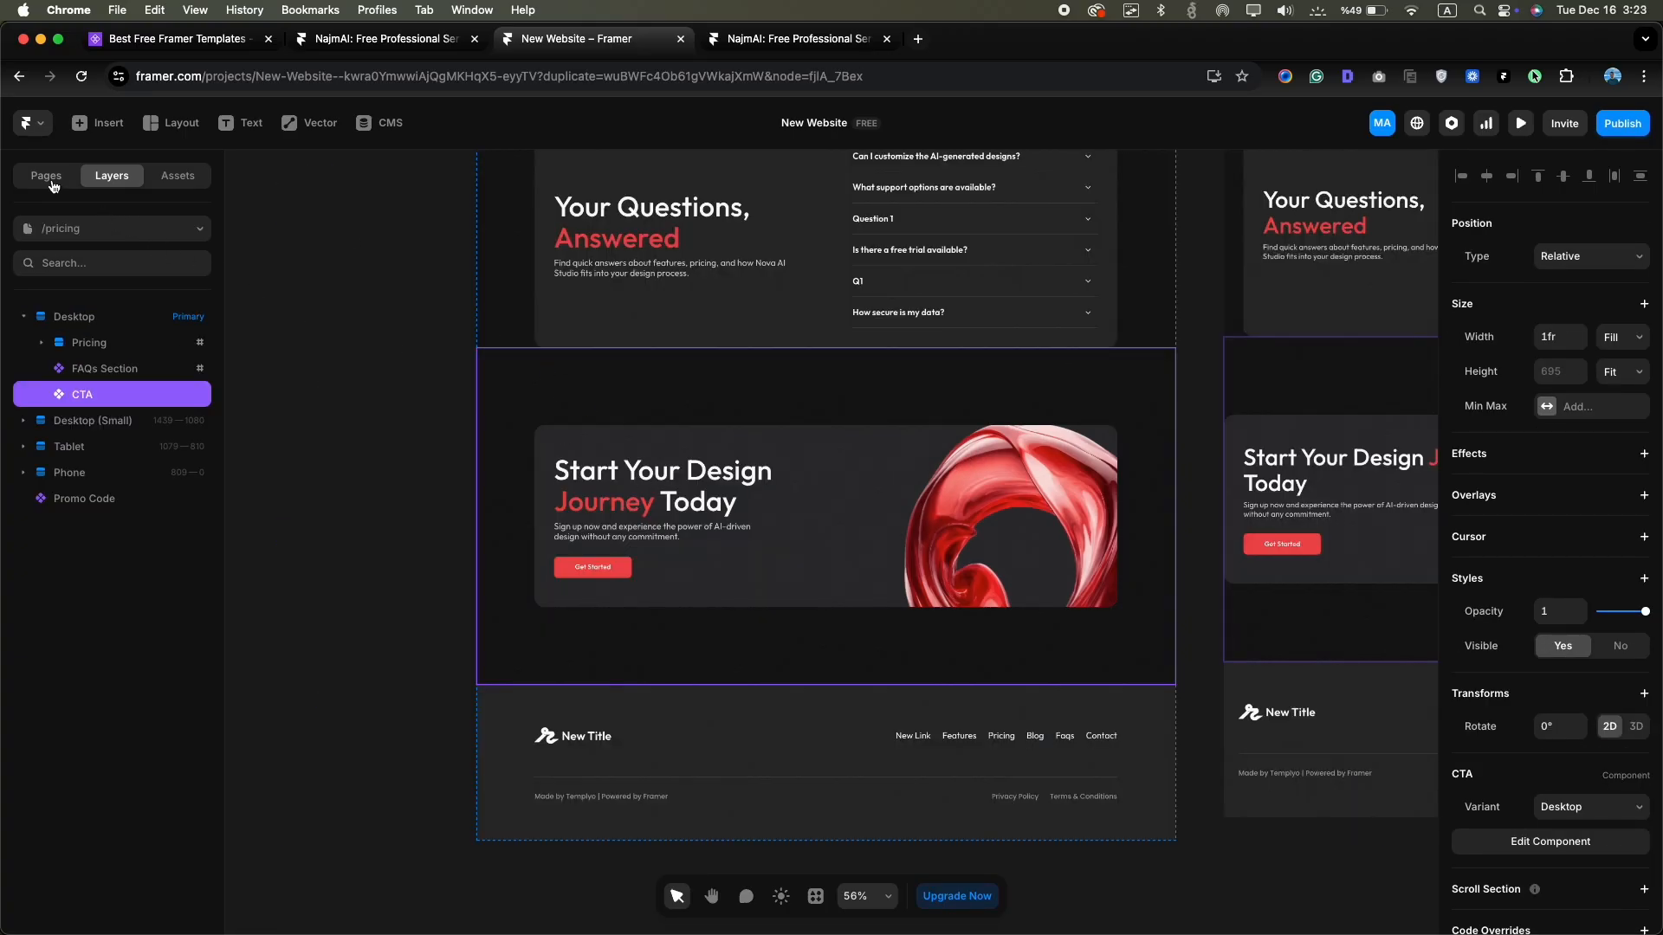
# View the /blog page and inspect its heading and description text
pyautogui.click(46, 176)
pyautogui.click(67, 430)
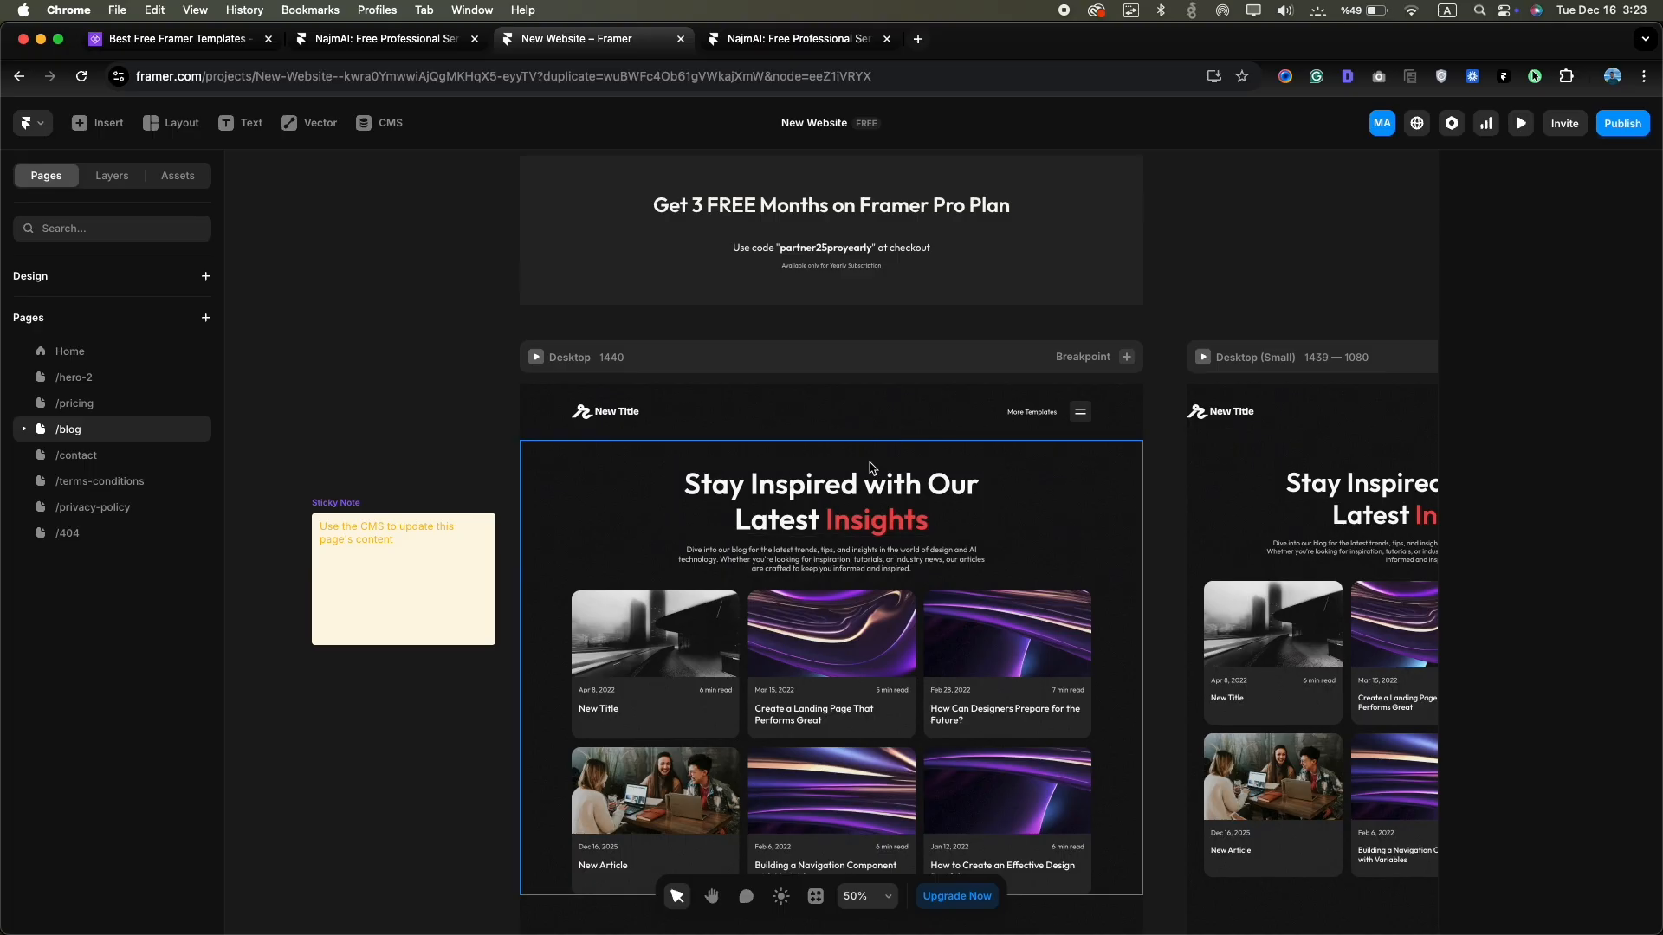
pyautogui.scroll(-3, 793, 390)
pyautogui.doubleClick(791, 389)
pyautogui.click(790, 385)
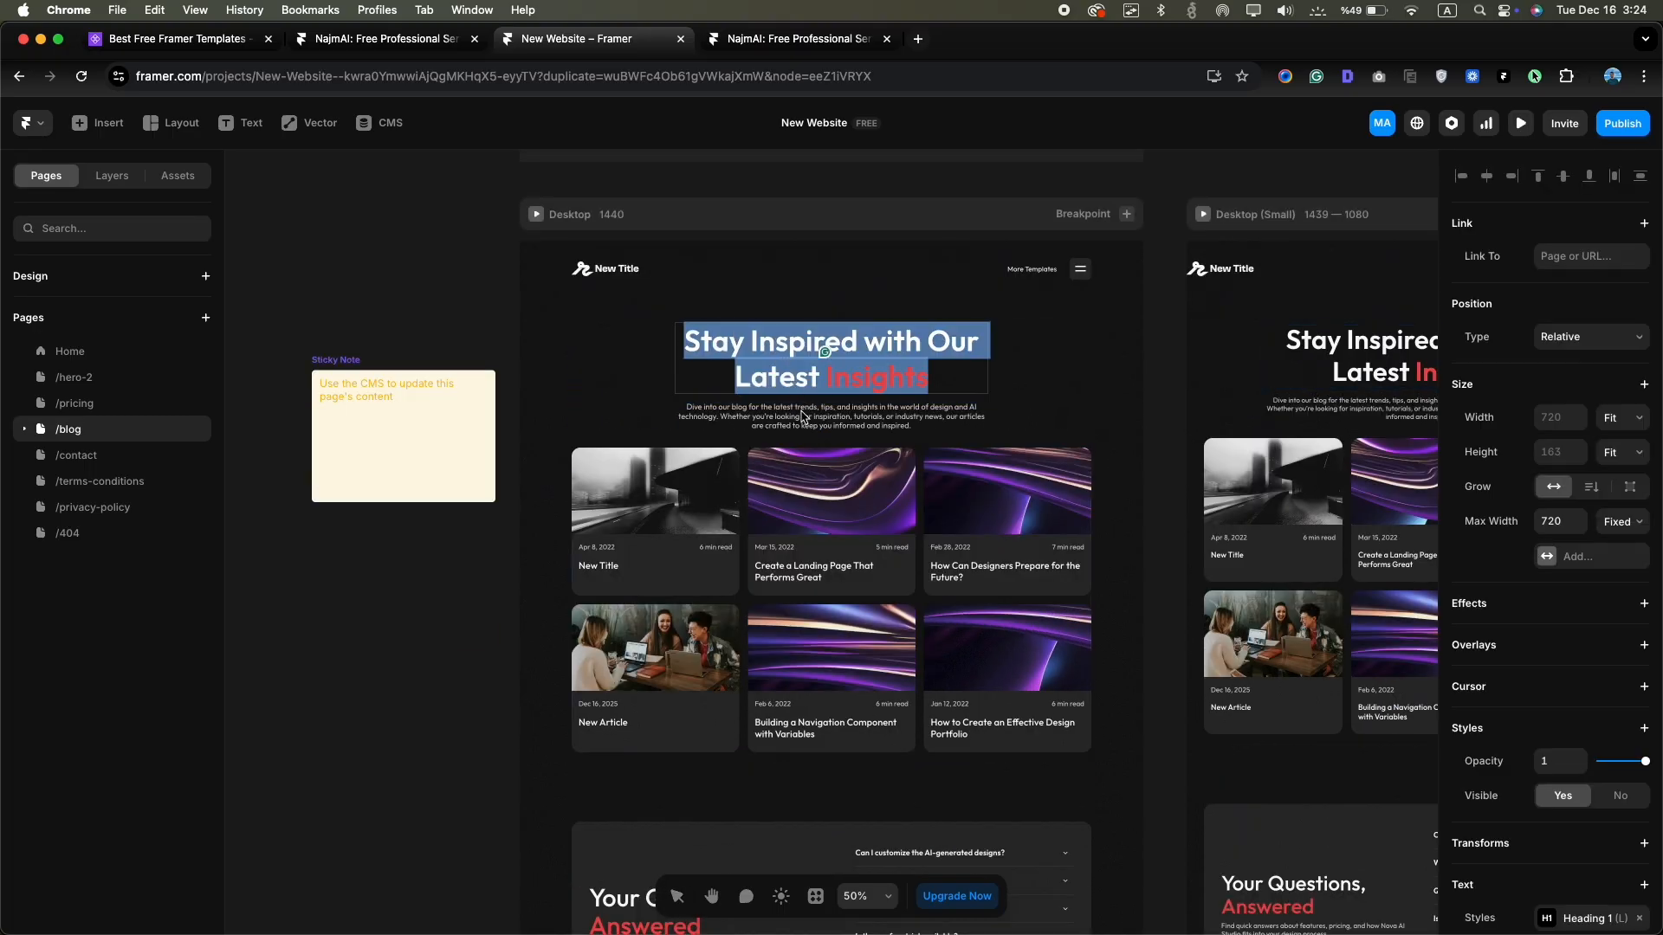
pyautogui.click(783, 418)
pyautogui.doubleClick(784, 419)
pyautogui.press('Escape')
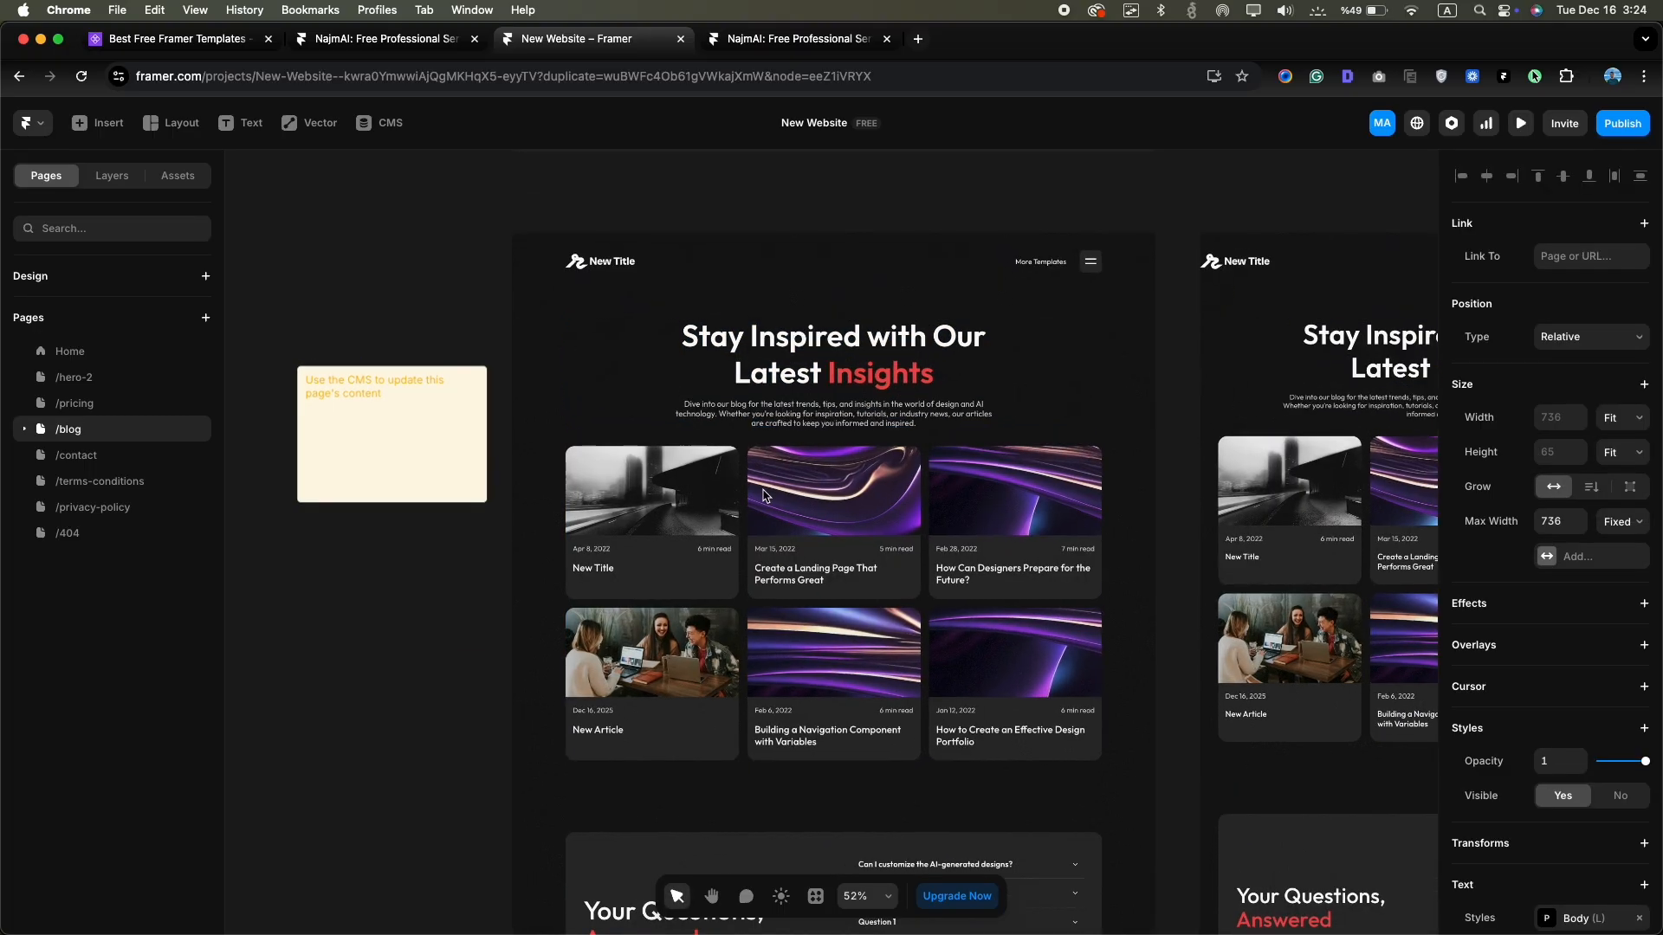
# Inspect the blog list and its "New Title" article in the CMS, then return to the blog page
pyautogui.scroll(3, 765, 480)
pyautogui.click(738, 594)
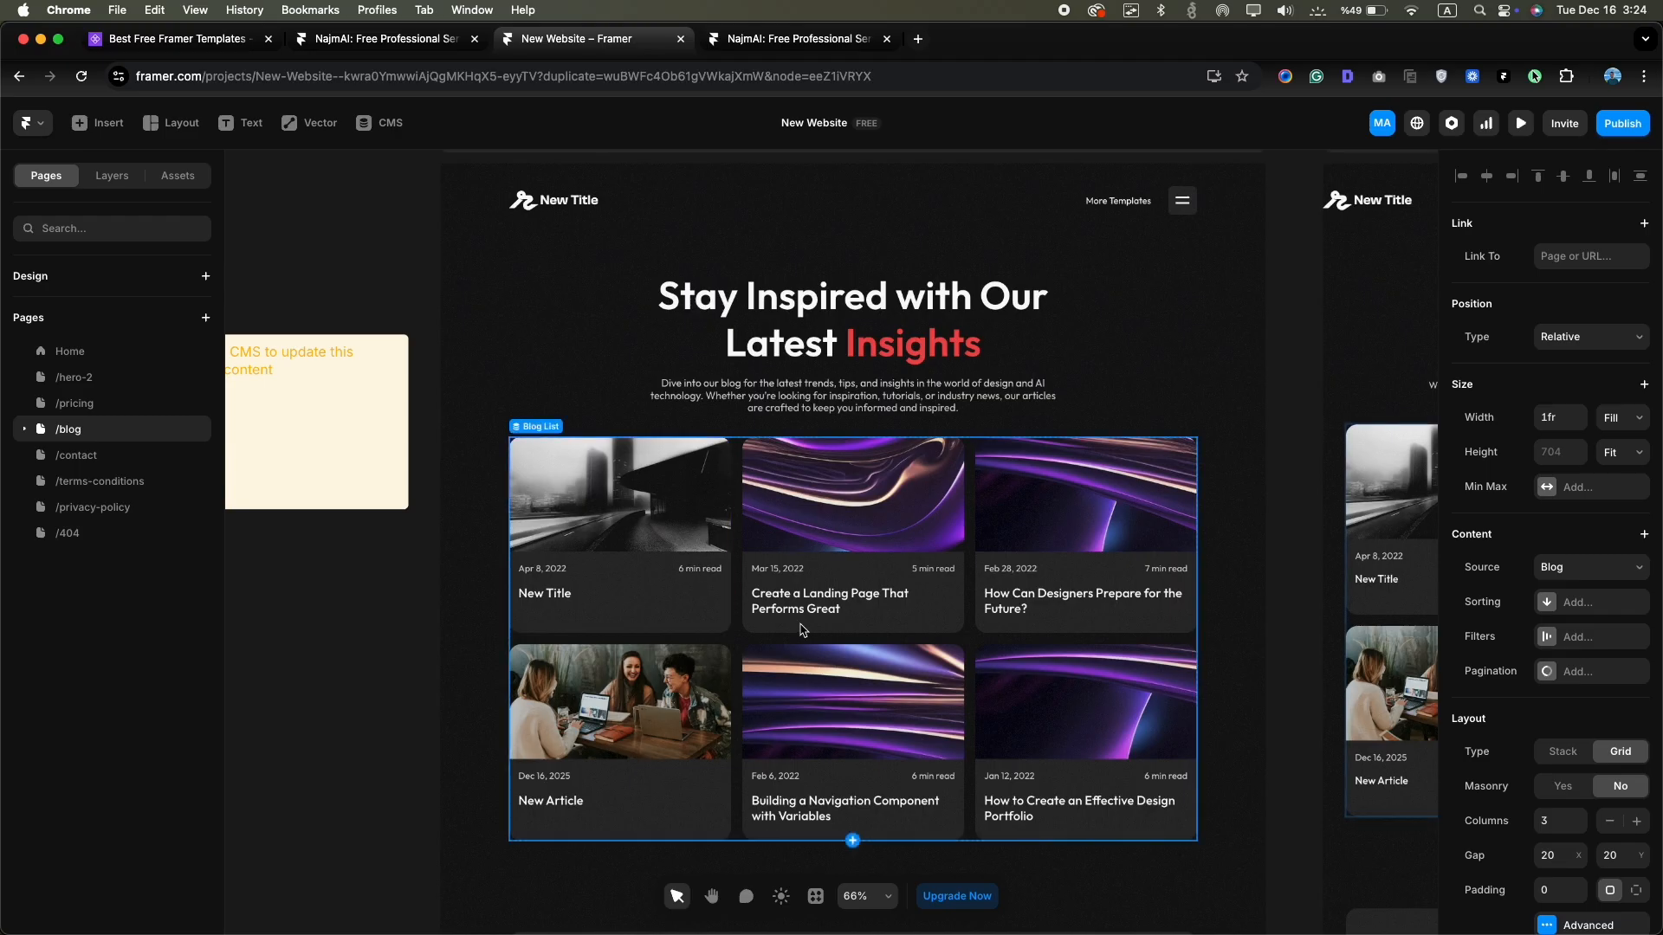
pyautogui.click(379, 123)
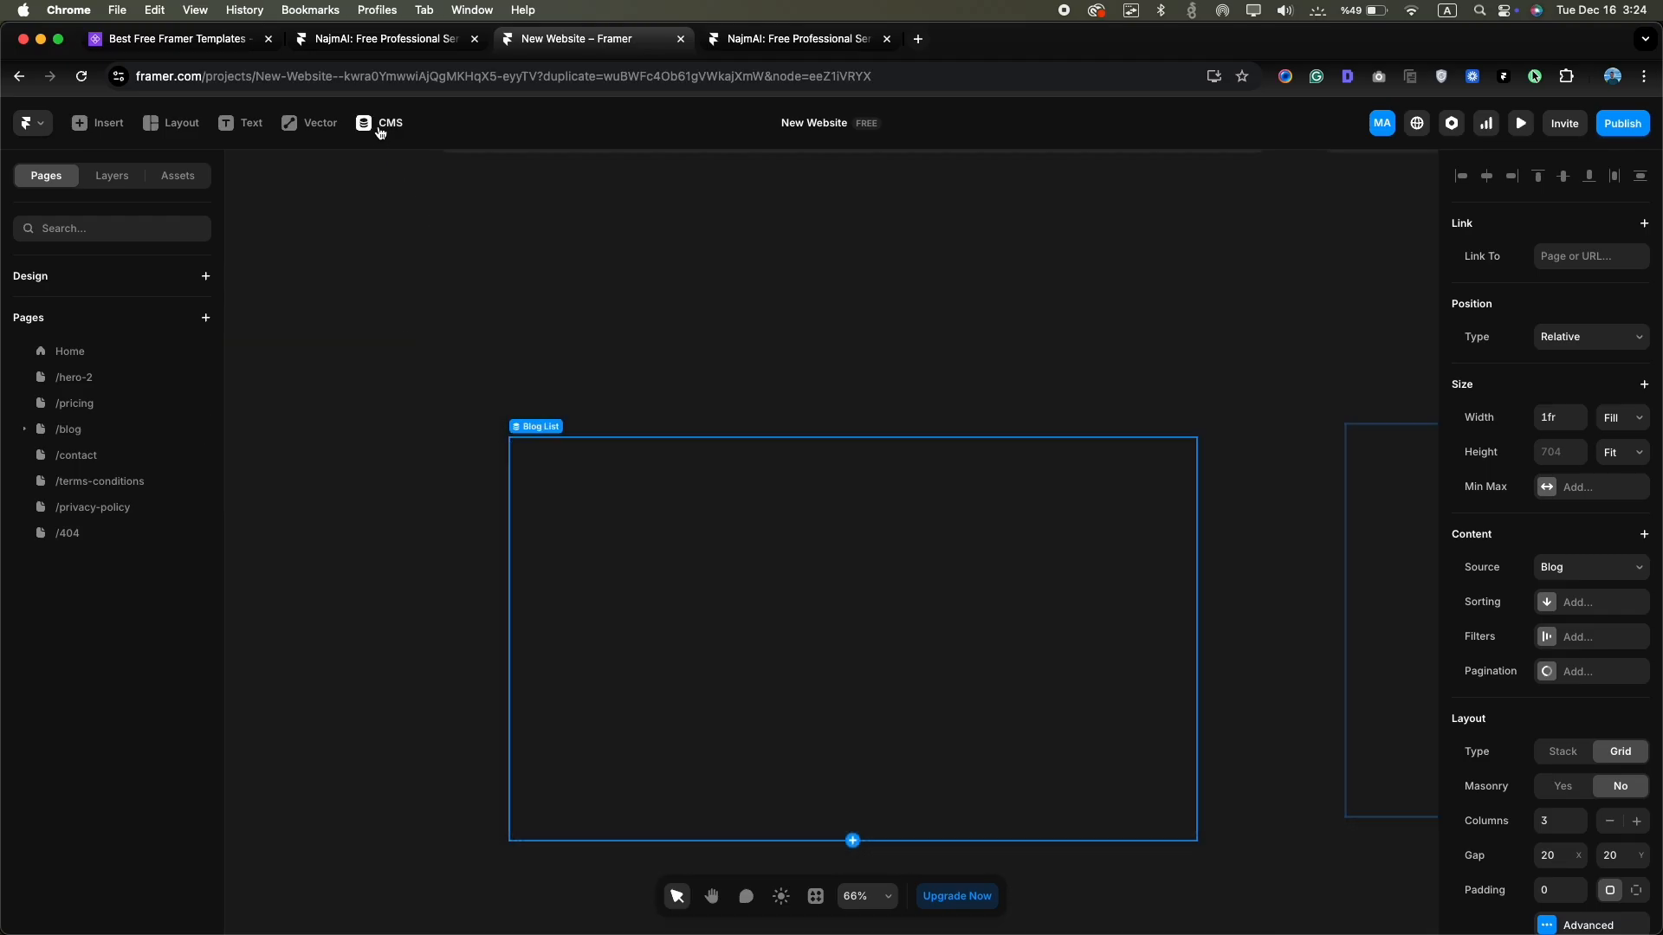
pyautogui.click(449, 270)
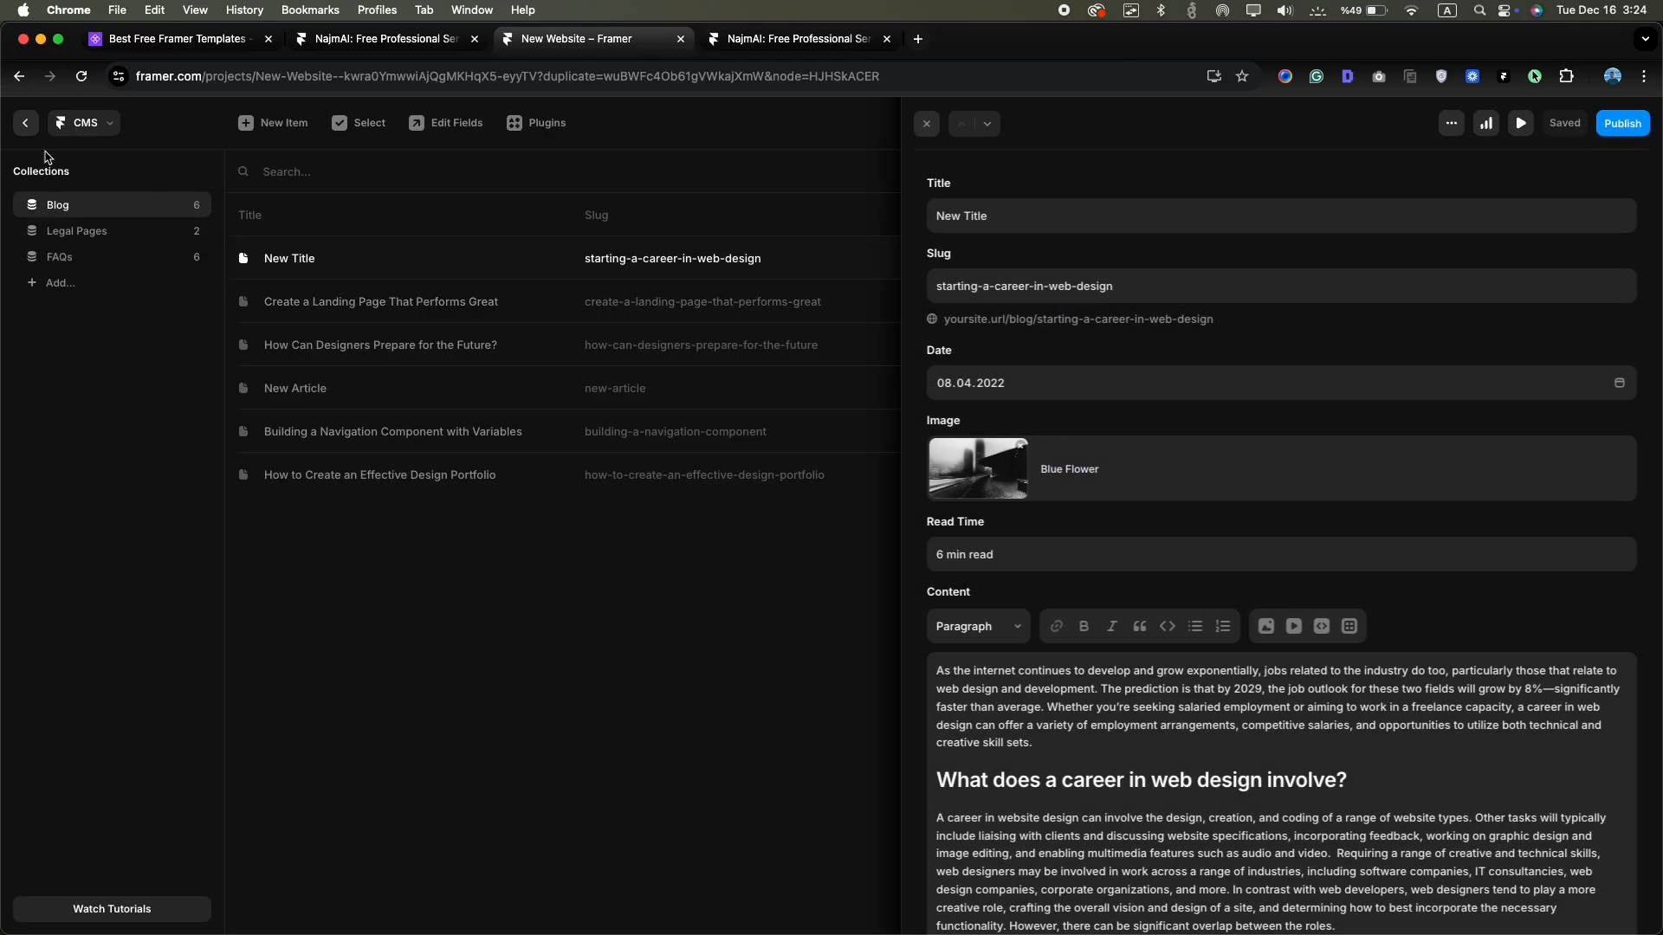
pyautogui.click(25, 122)
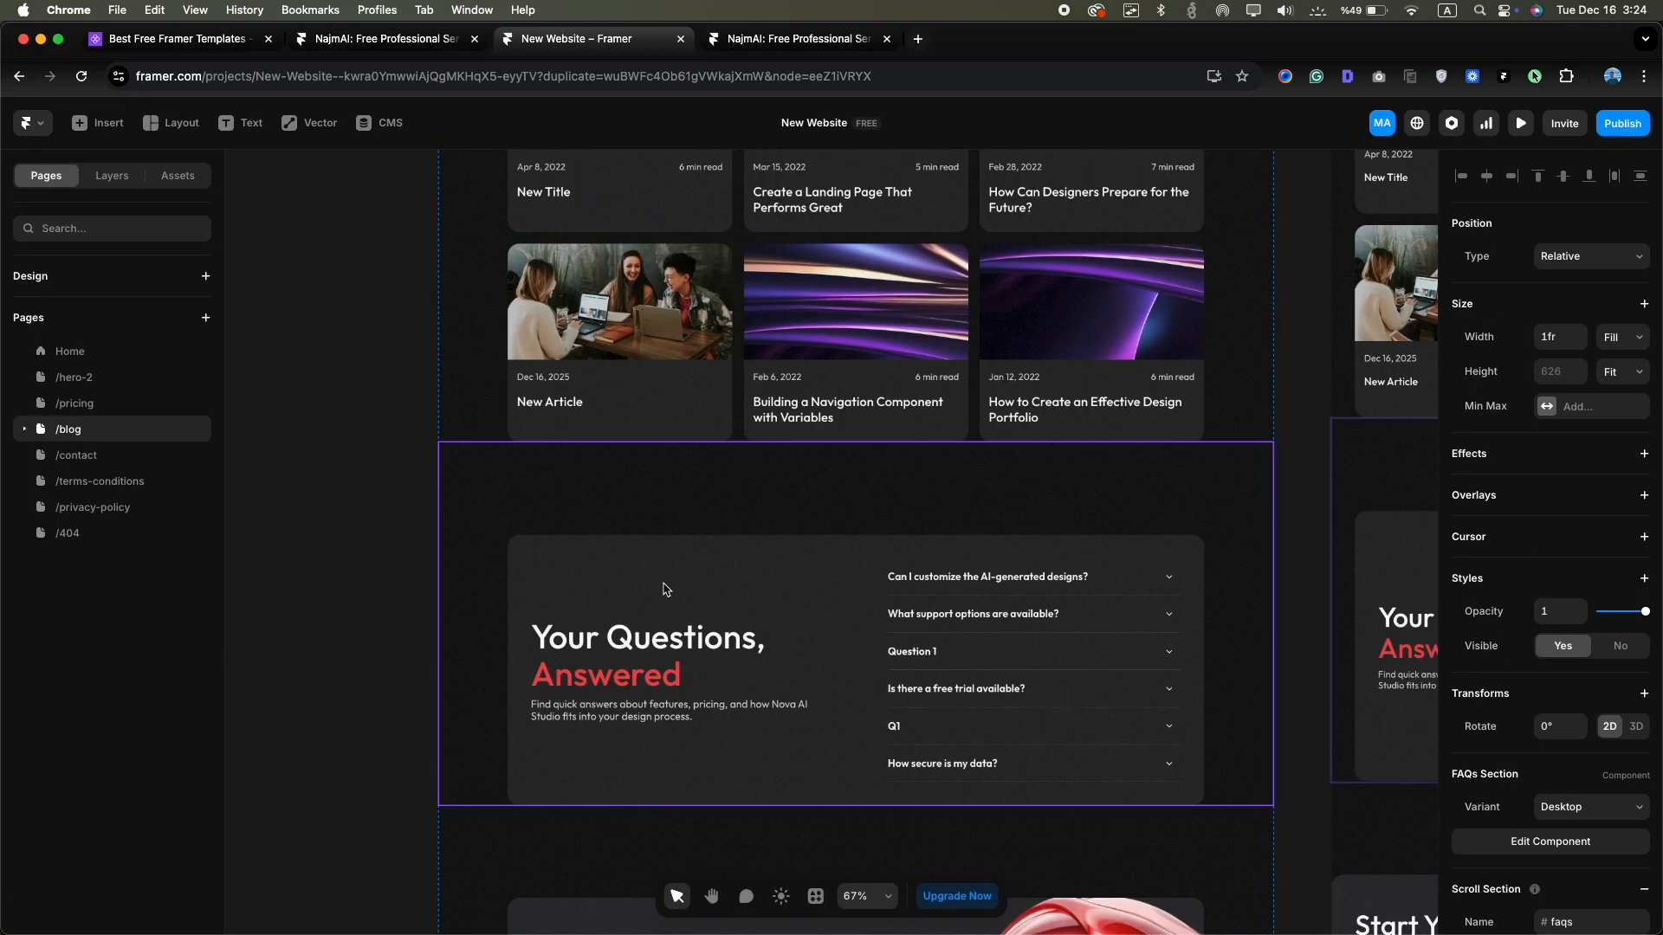
# Look over the FAQ and CTA sections below the article list on the blog page
pyautogui.scroll(-3, 767, 627)
pyautogui.click(766, 624)
pyautogui.scroll(-2, 766, 628)
pyautogui.scroll(-2, 764, 780)
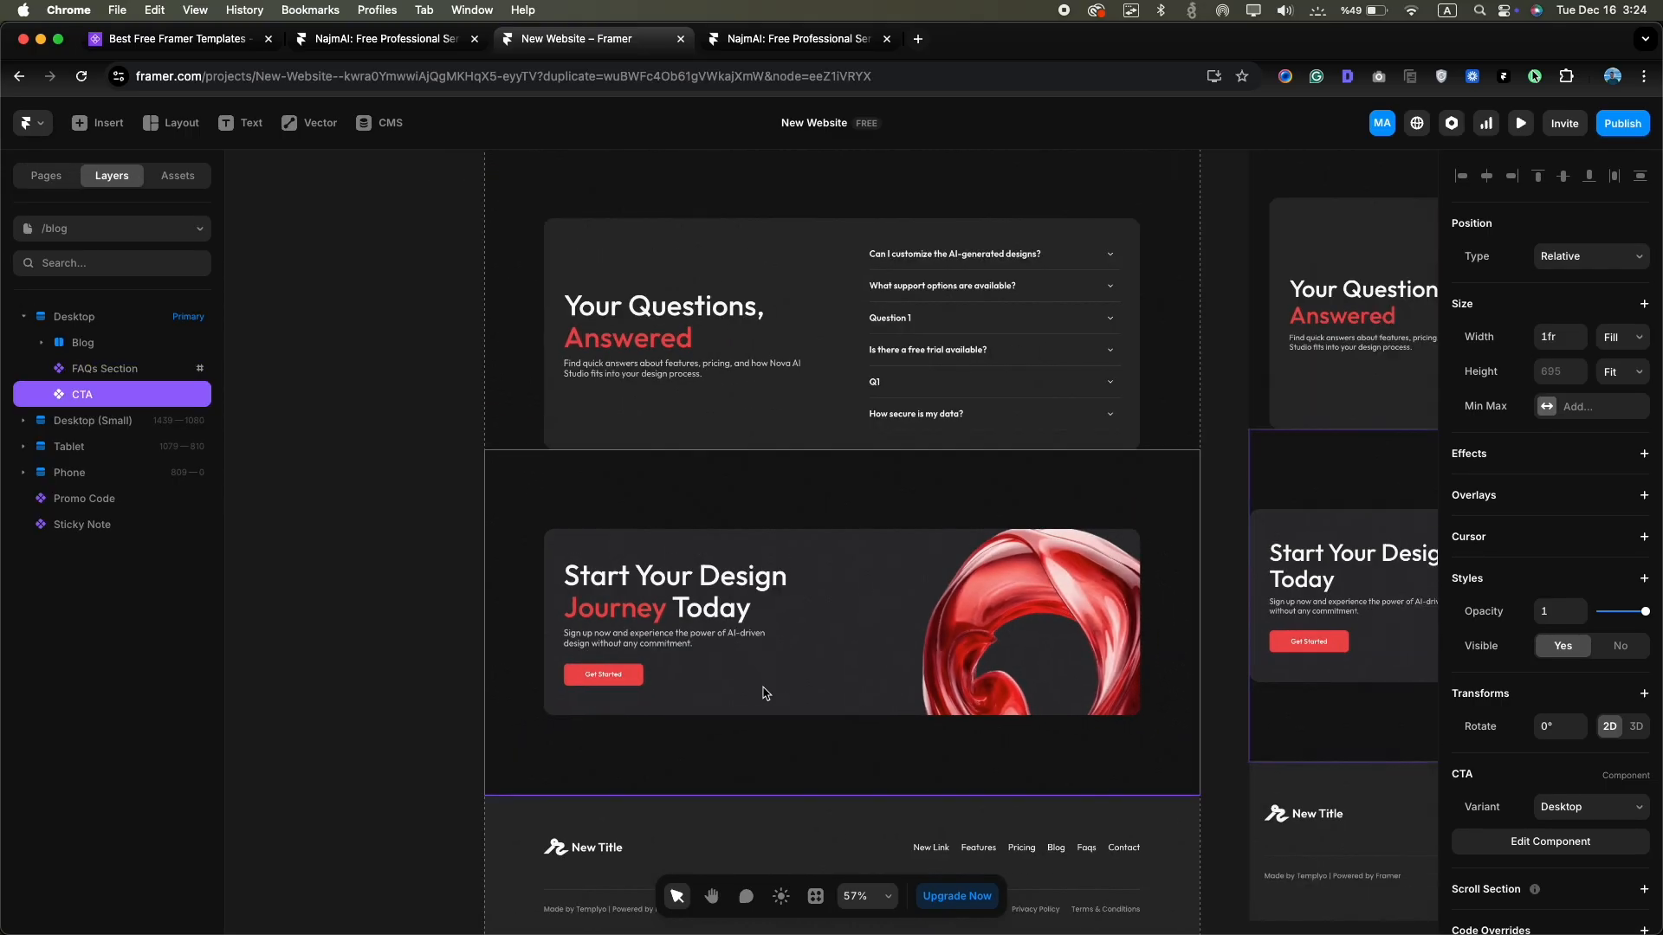
pyautogui.scroll(5, 765, 692)
pyautogui.scroll(3, 766, 693)
# Open the Blog collection's detail page under /blog and look through the article layout
pyautogui.click(46, 175)
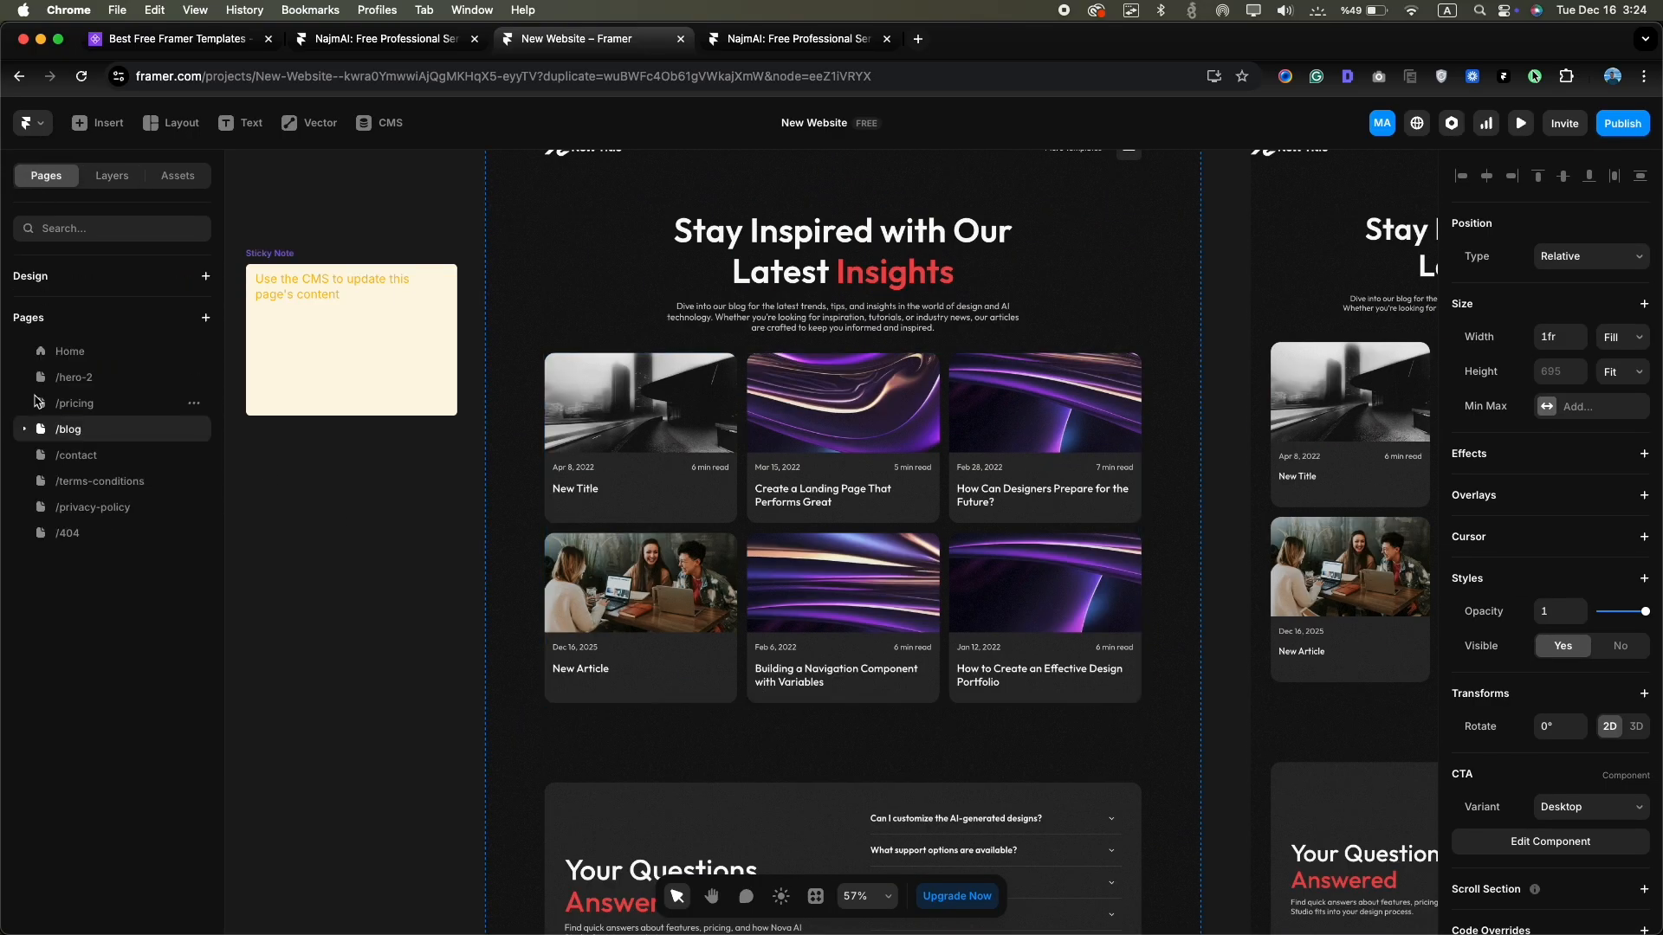
pyautogui.click(31, 430)
pyautogui.click(102, 457)
pyautogui.scroll(-4, 903, 493)
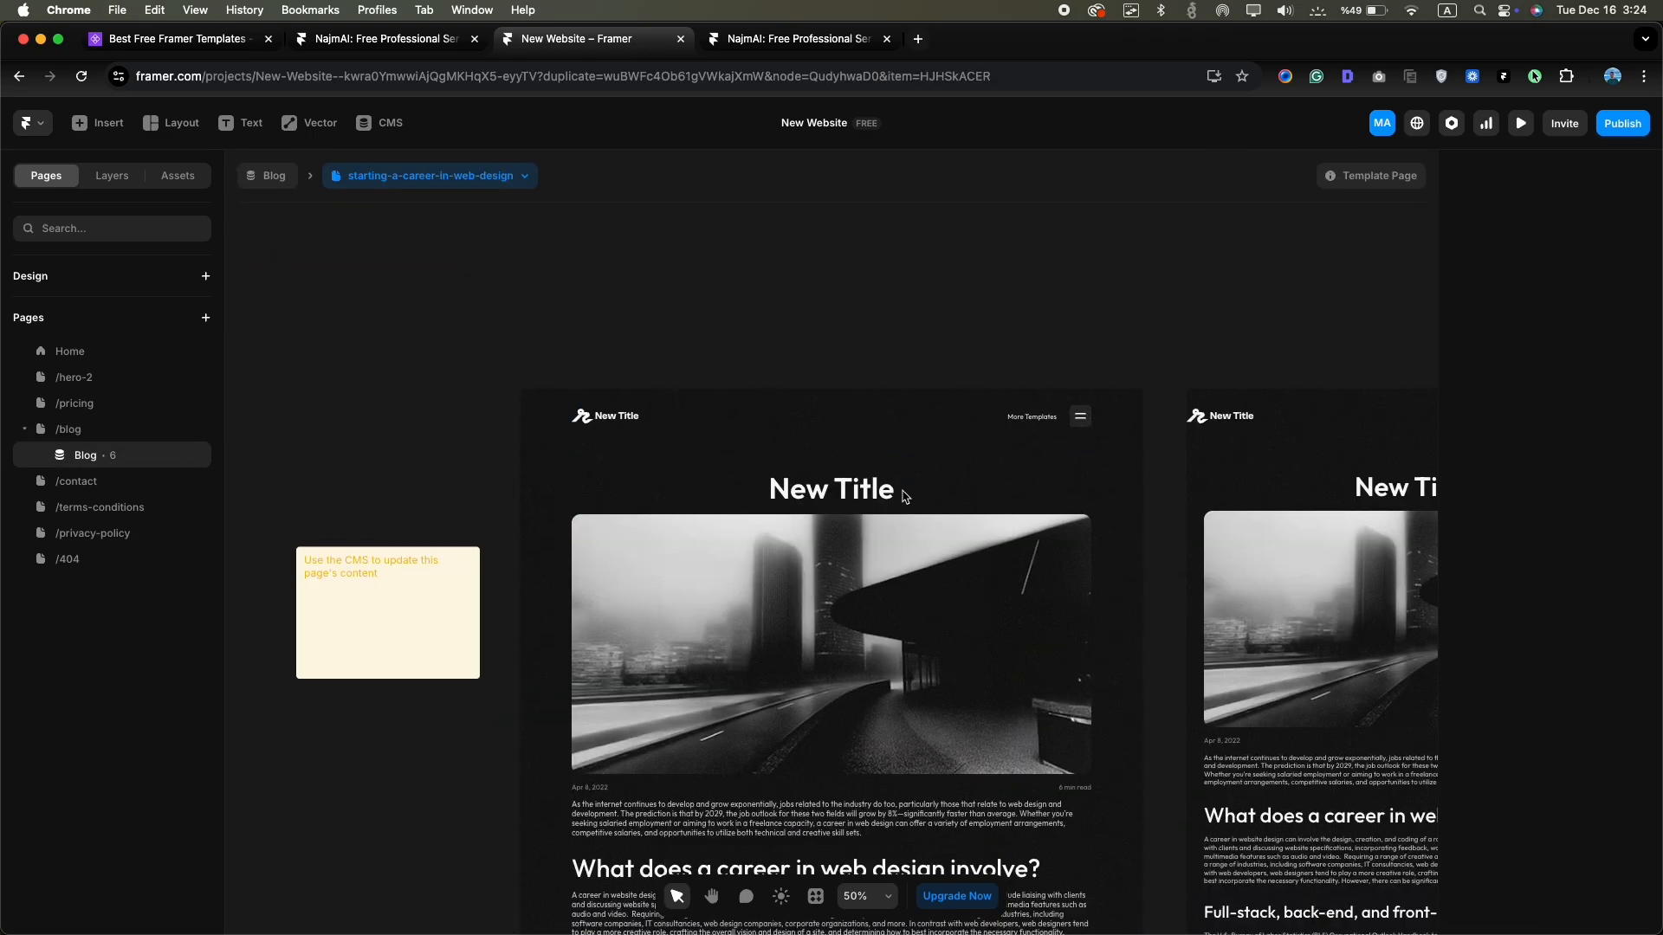
pyautogui.scroll(-5, 903, 497)
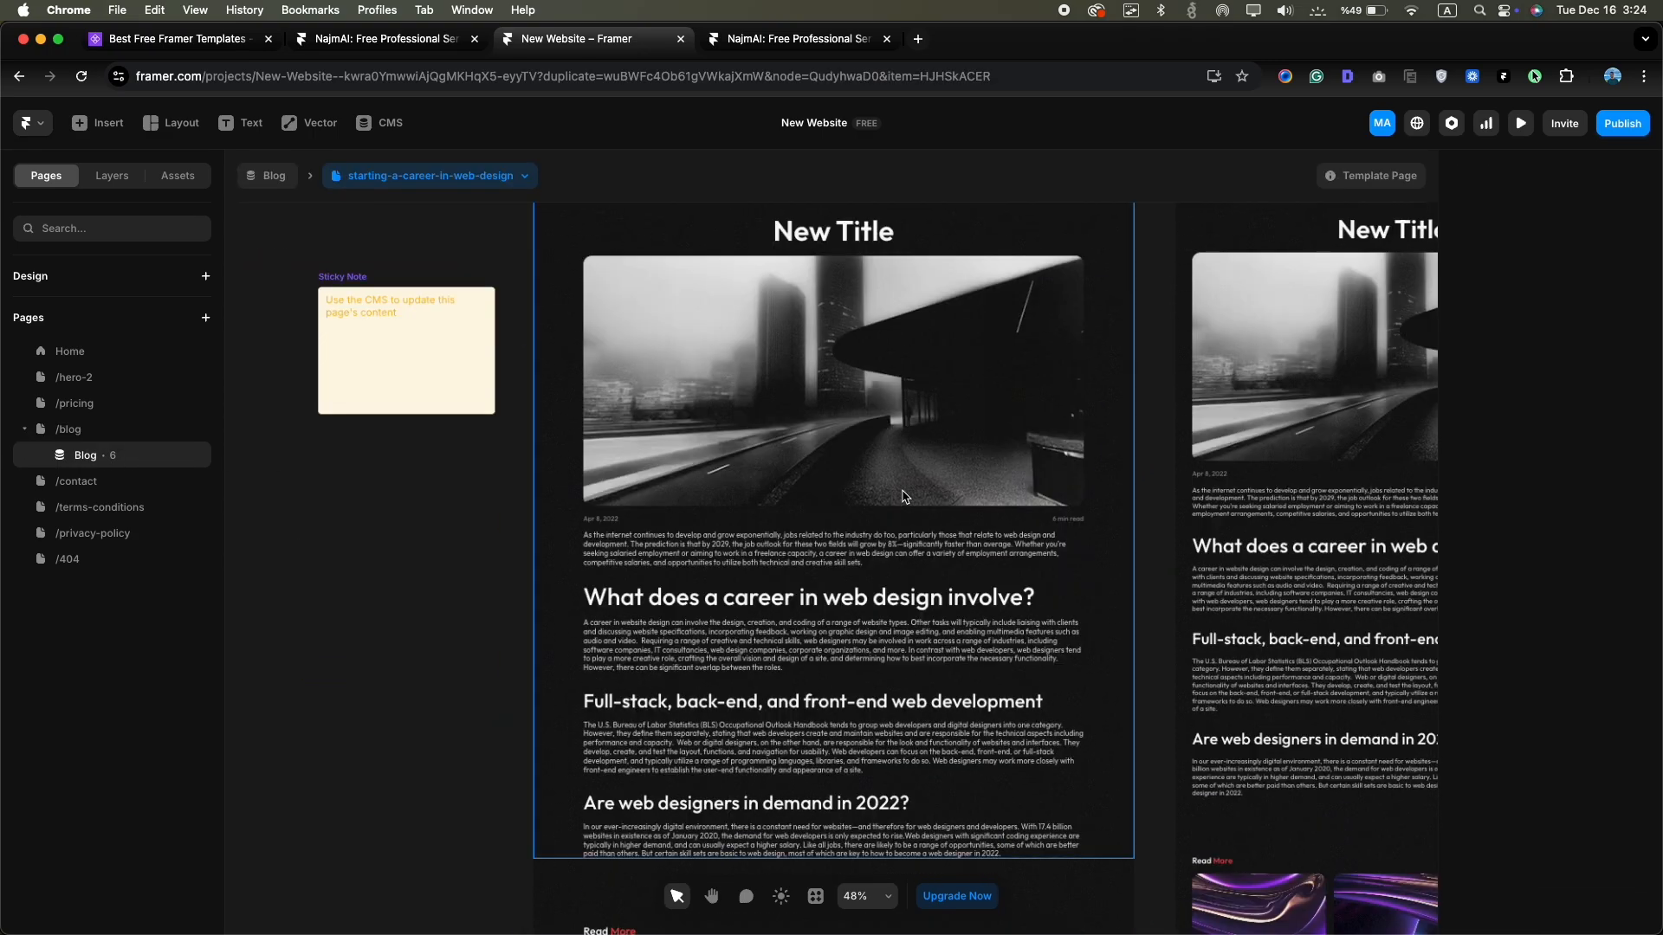
pyautogui.scroll(5, 883, 492)
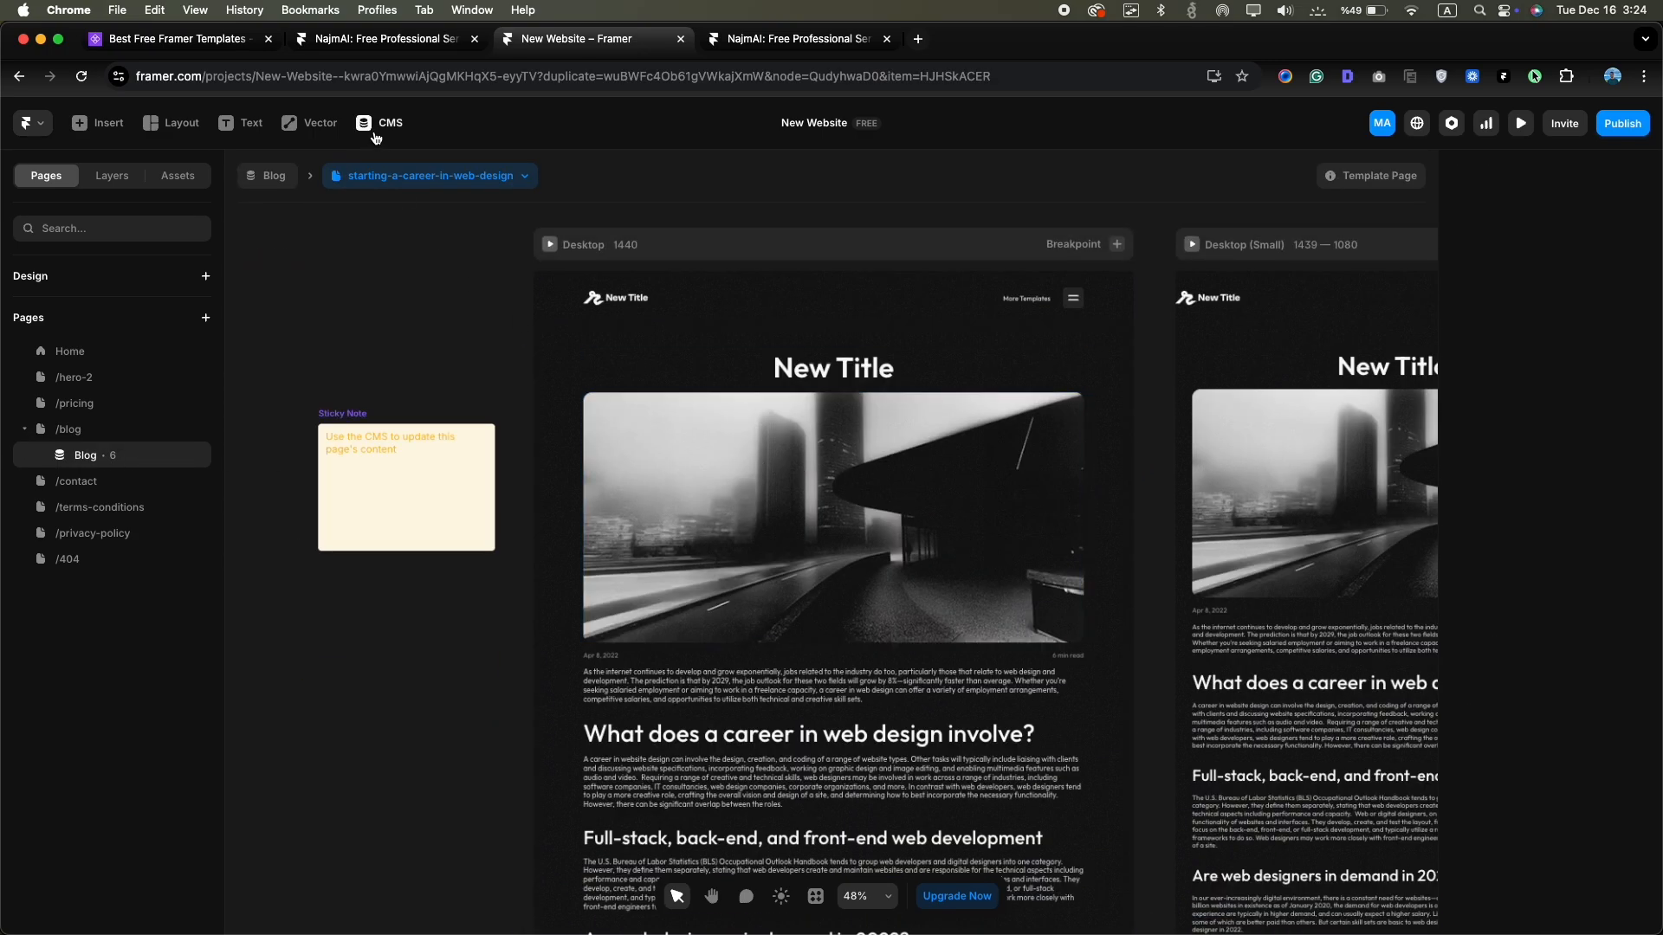
# Preview the detail page with the create-a-landing-page-that-performs-great article, then switch back to starting-a-career-in-web-design
pyautogui.click(408, 176)
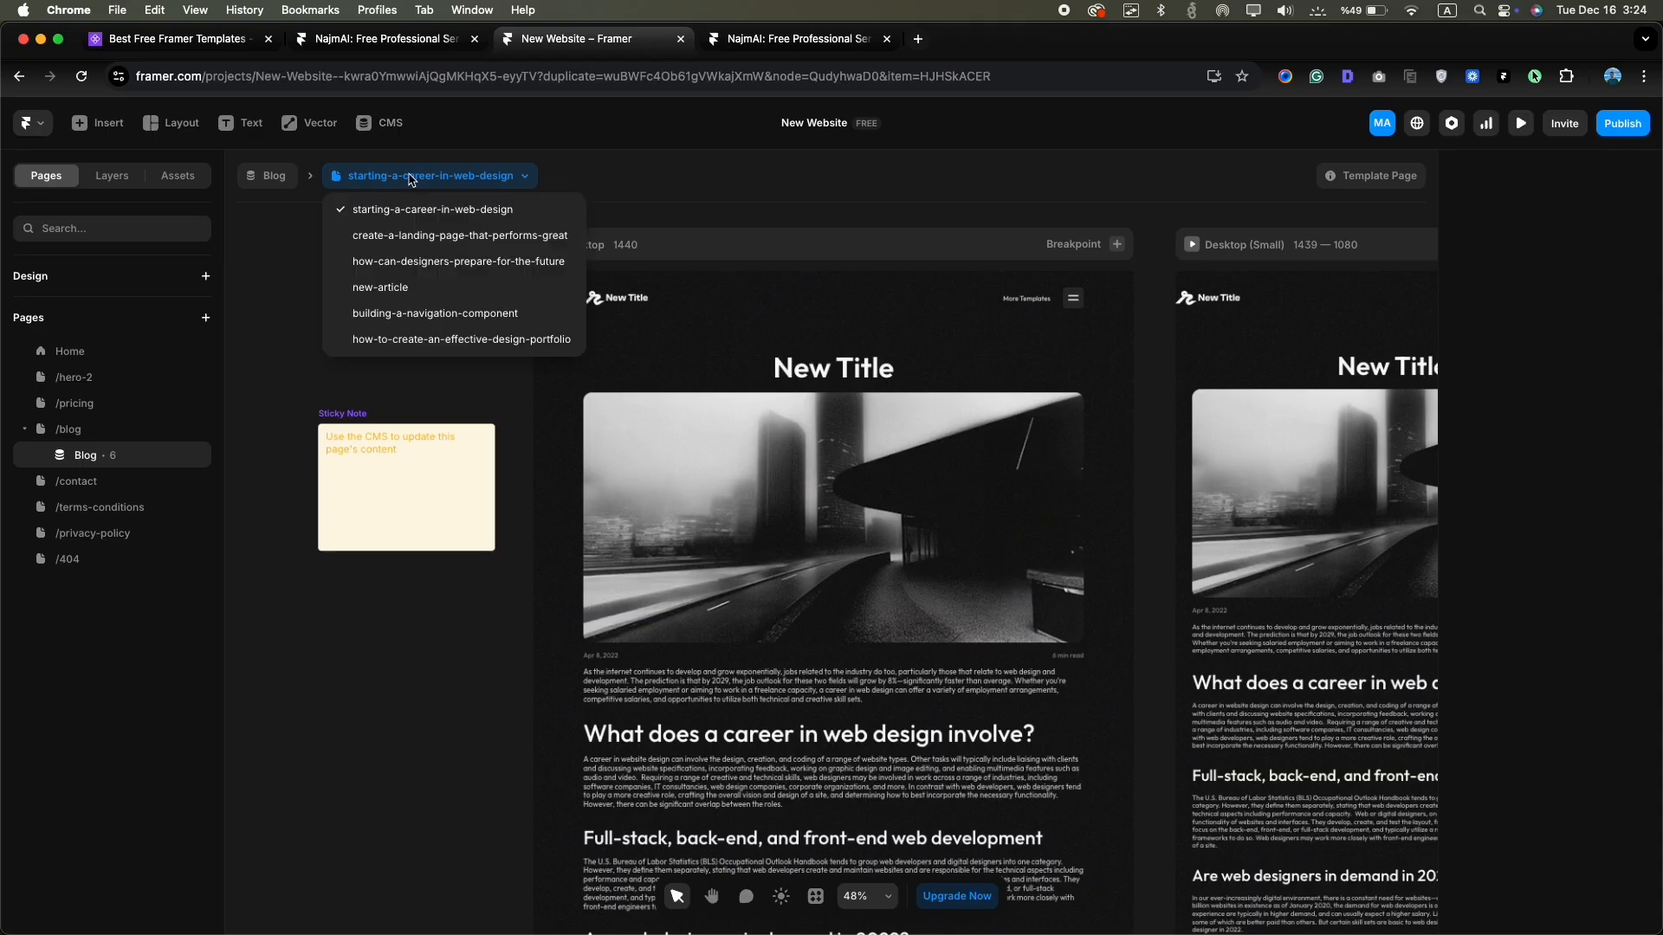
pyautogui.click(406, 236)
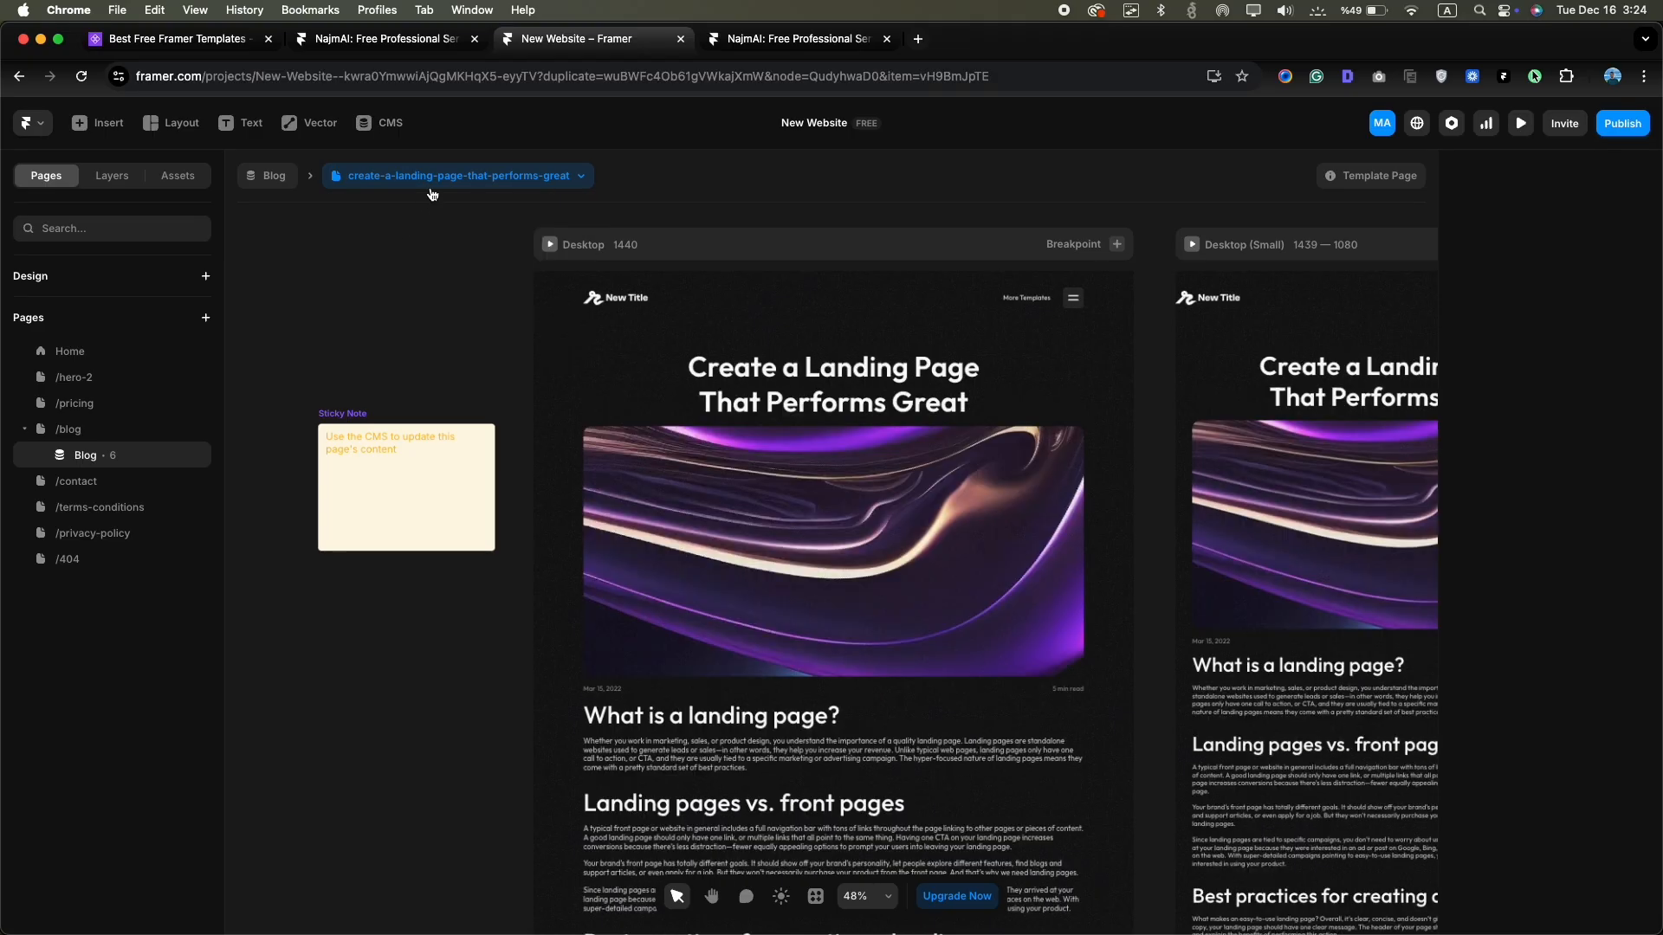
pyautogui.click(429, 180)
pyautogui.click(433, 209)
# Review the body content of the "New Title" article in the CMS Blog collection
pyautogui.click(382, 122)
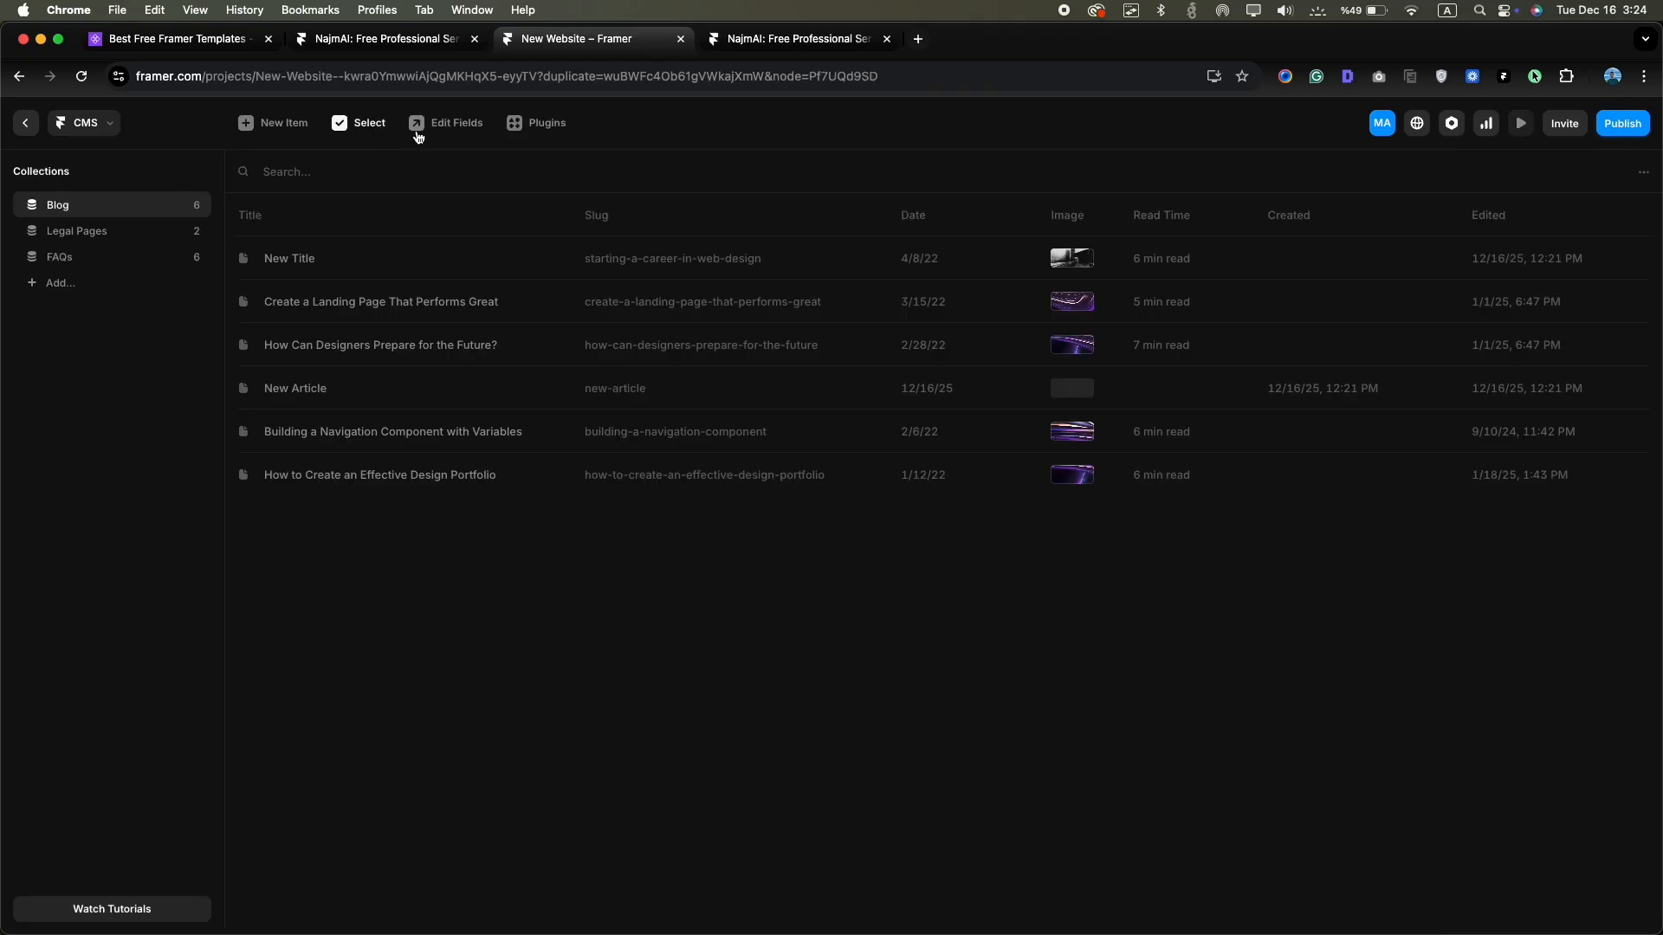
pyautogui.click(693, 258)
pyautogui.scroll(-5, 1152, 364)
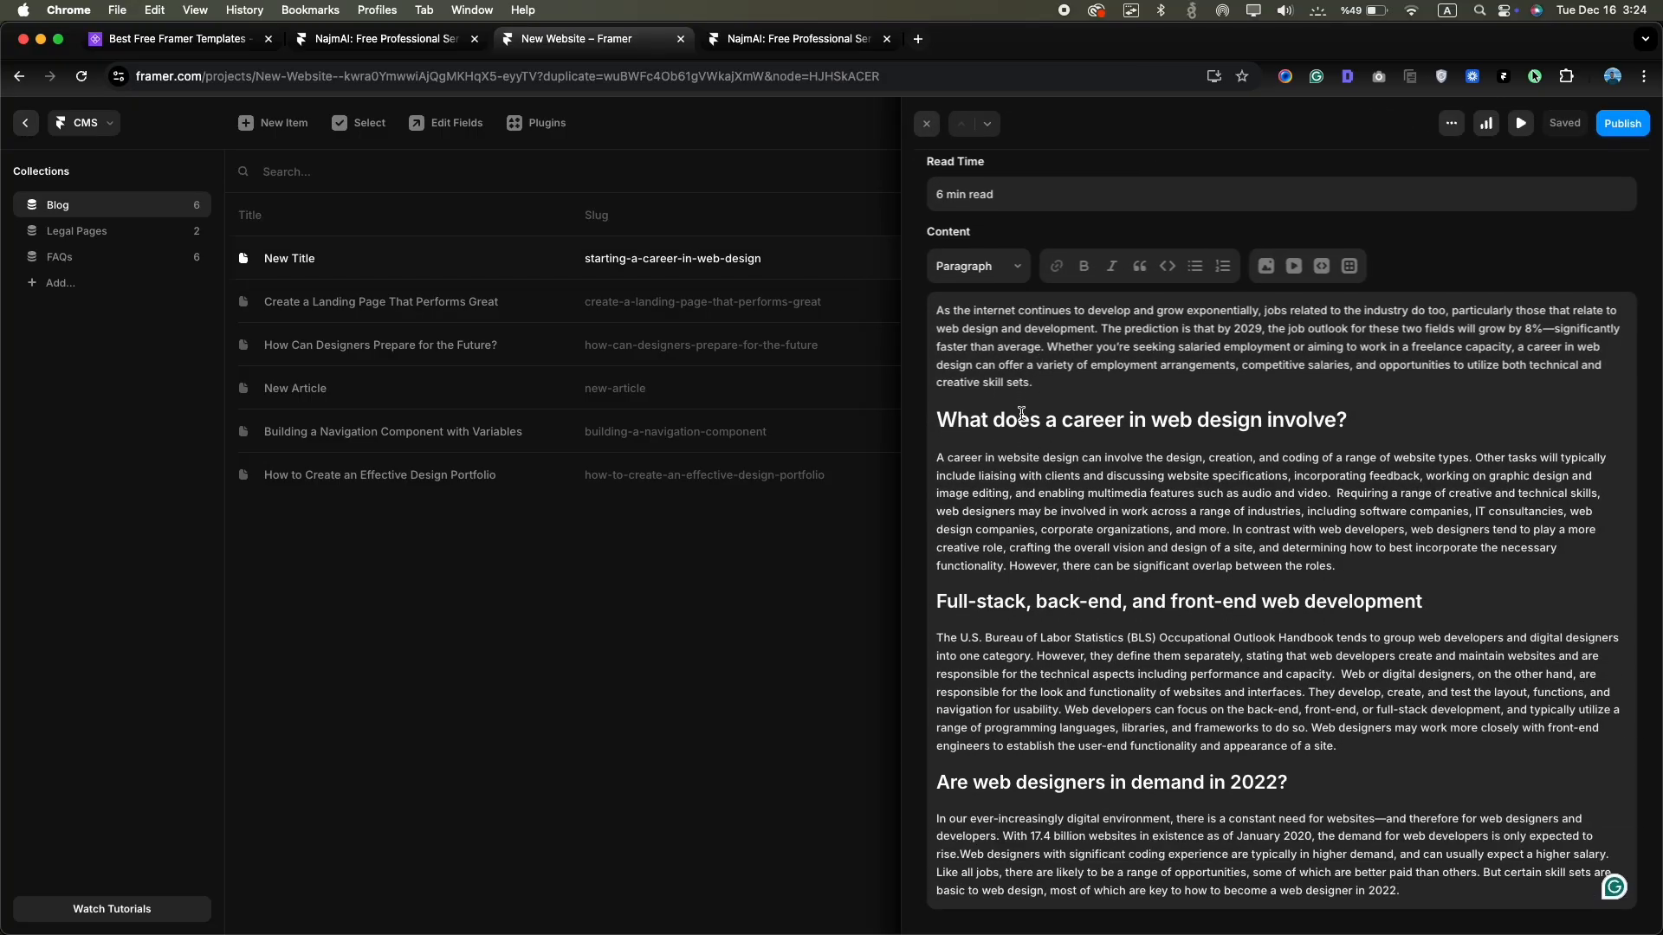
pyautogui.moveTo(998, 347); pyautogui.dragTo(1117, 697)
pyautogui.press('Escape')
pyautogui.scroll(10, 720, 489)
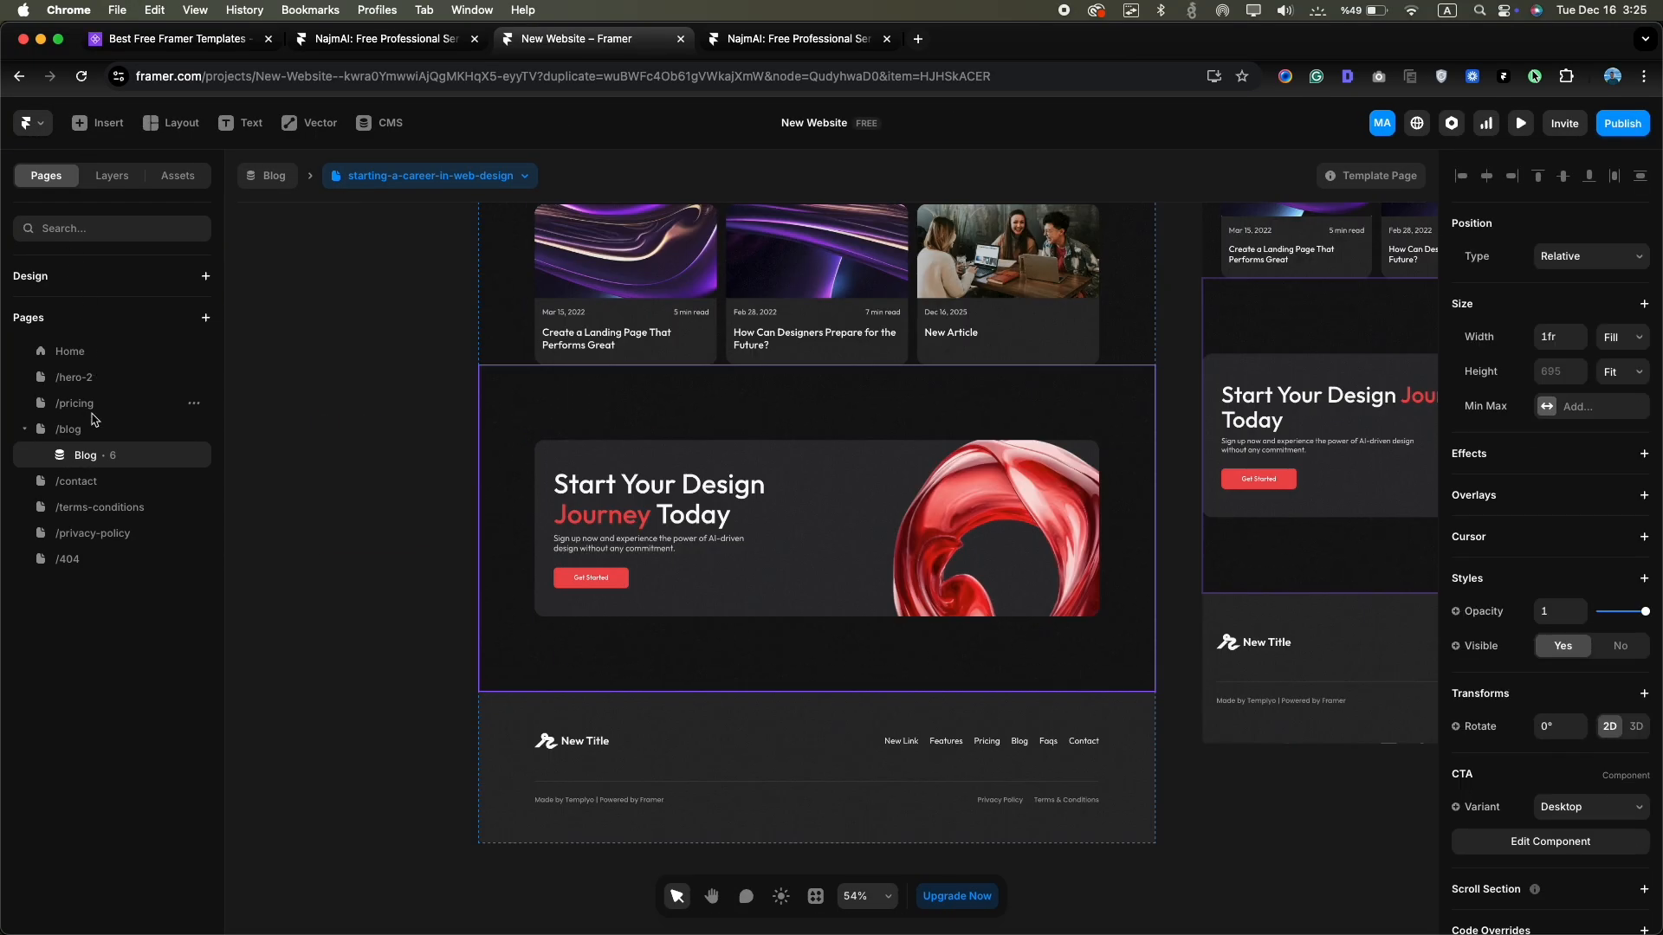
# On the /contact page, set the contact form to send submissions by Email and fill in the recipient's e-mail address
pyautogui.click(95, 484)
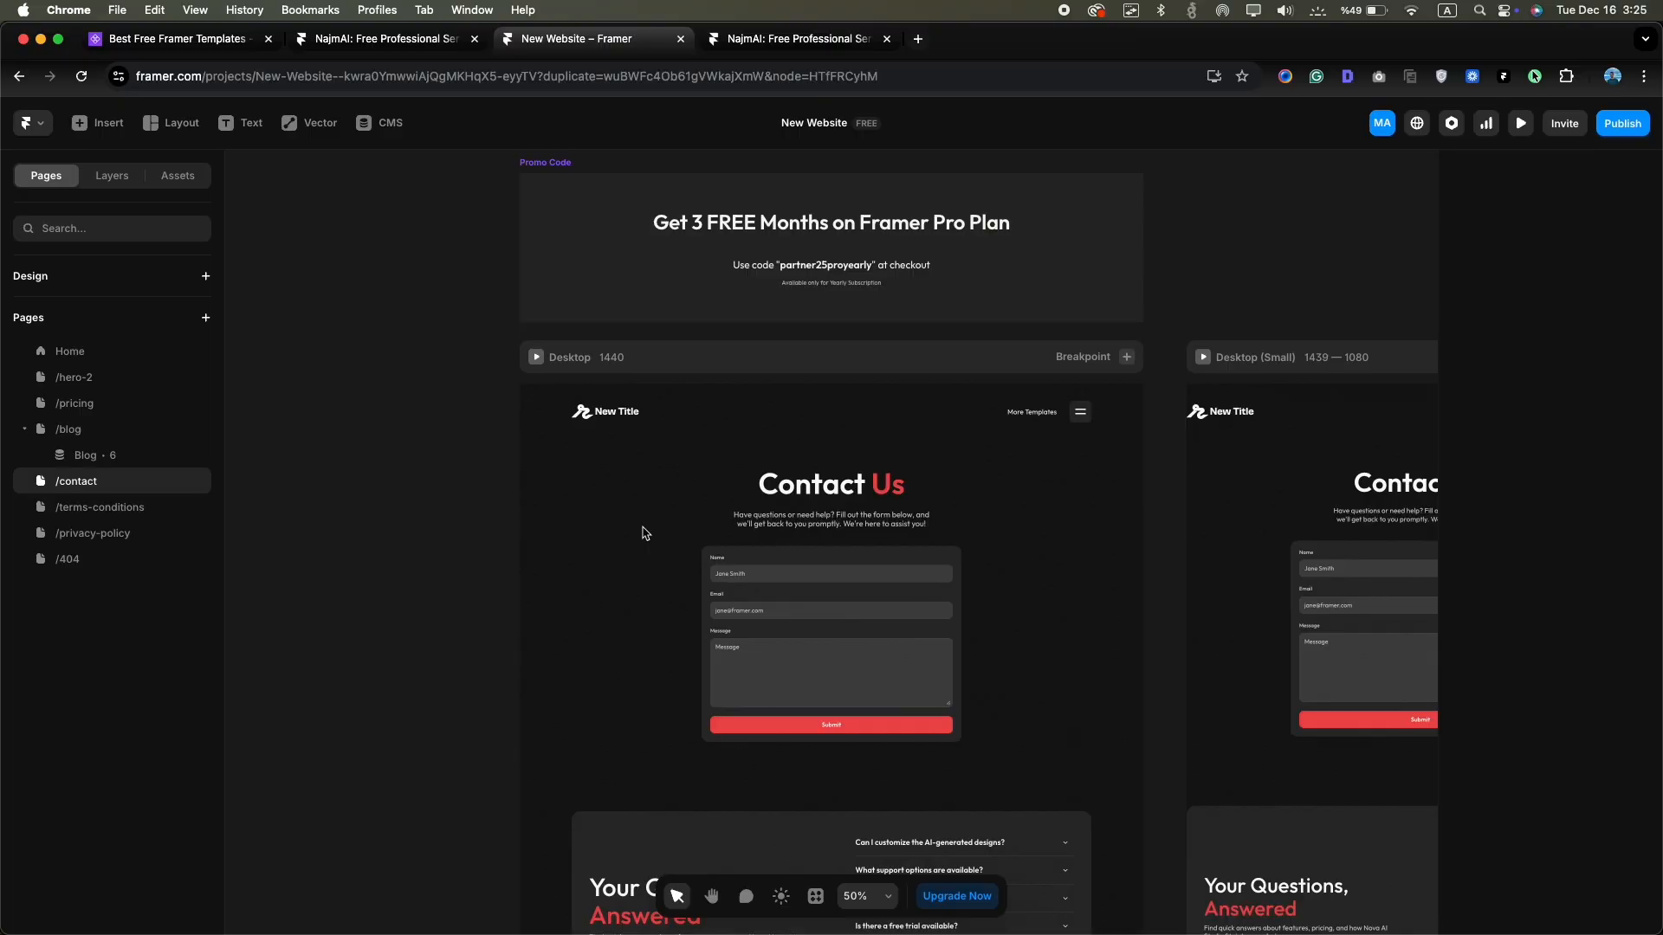
pyautogui.doubleClick(838, 475)
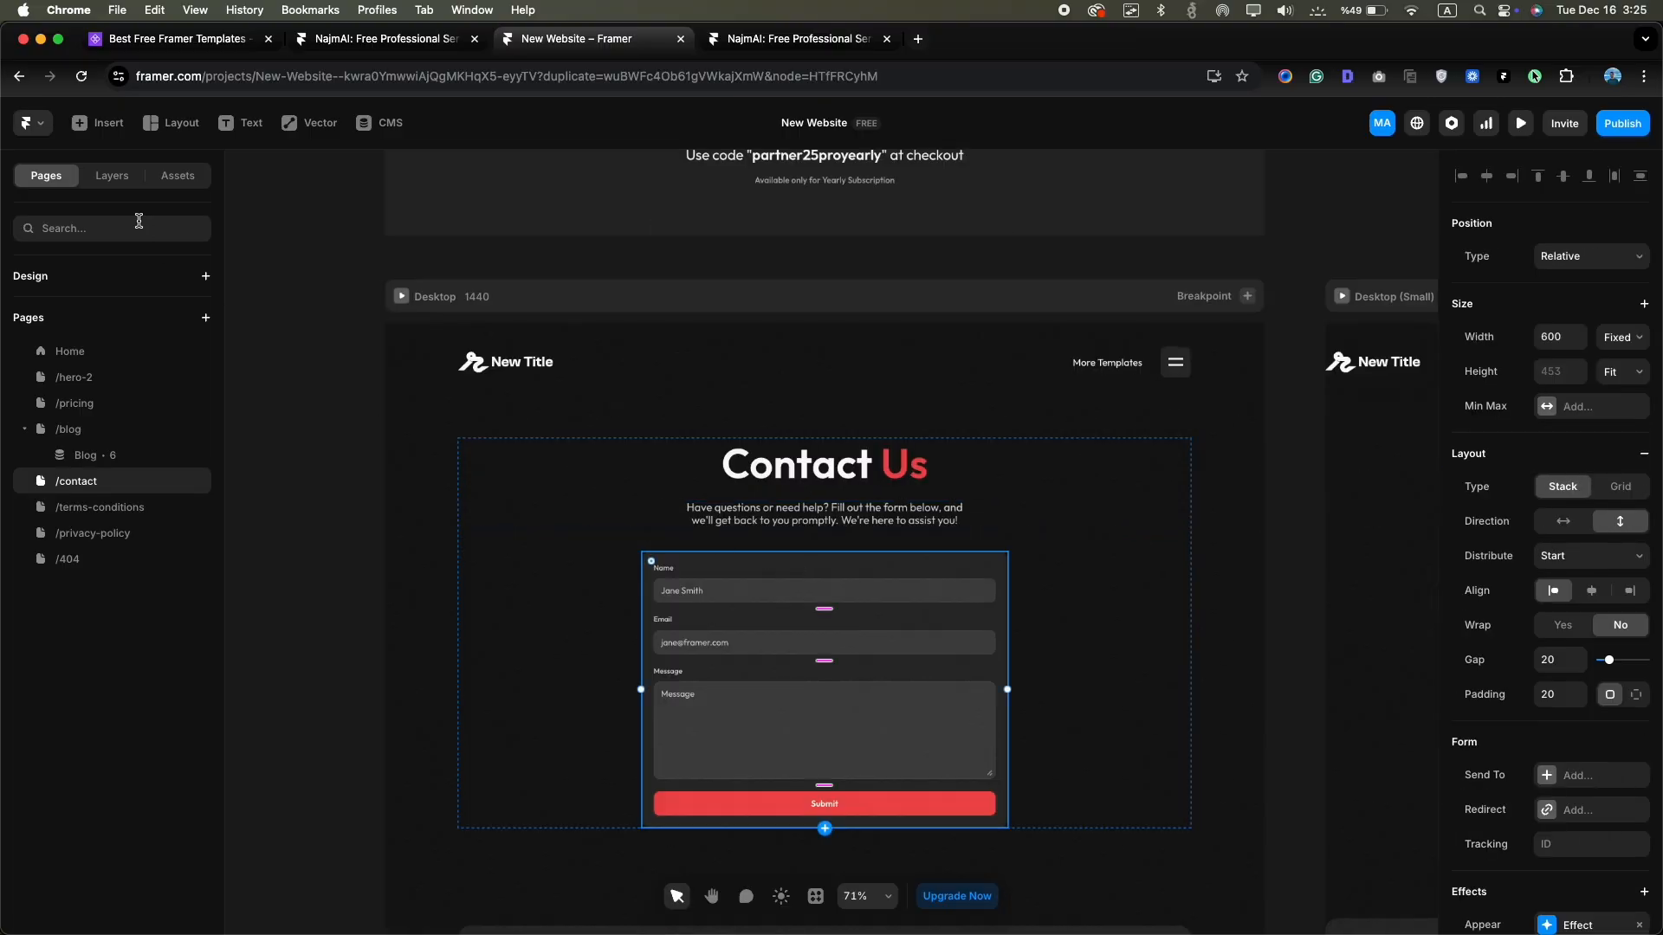
pyautogui.click(112, 176)
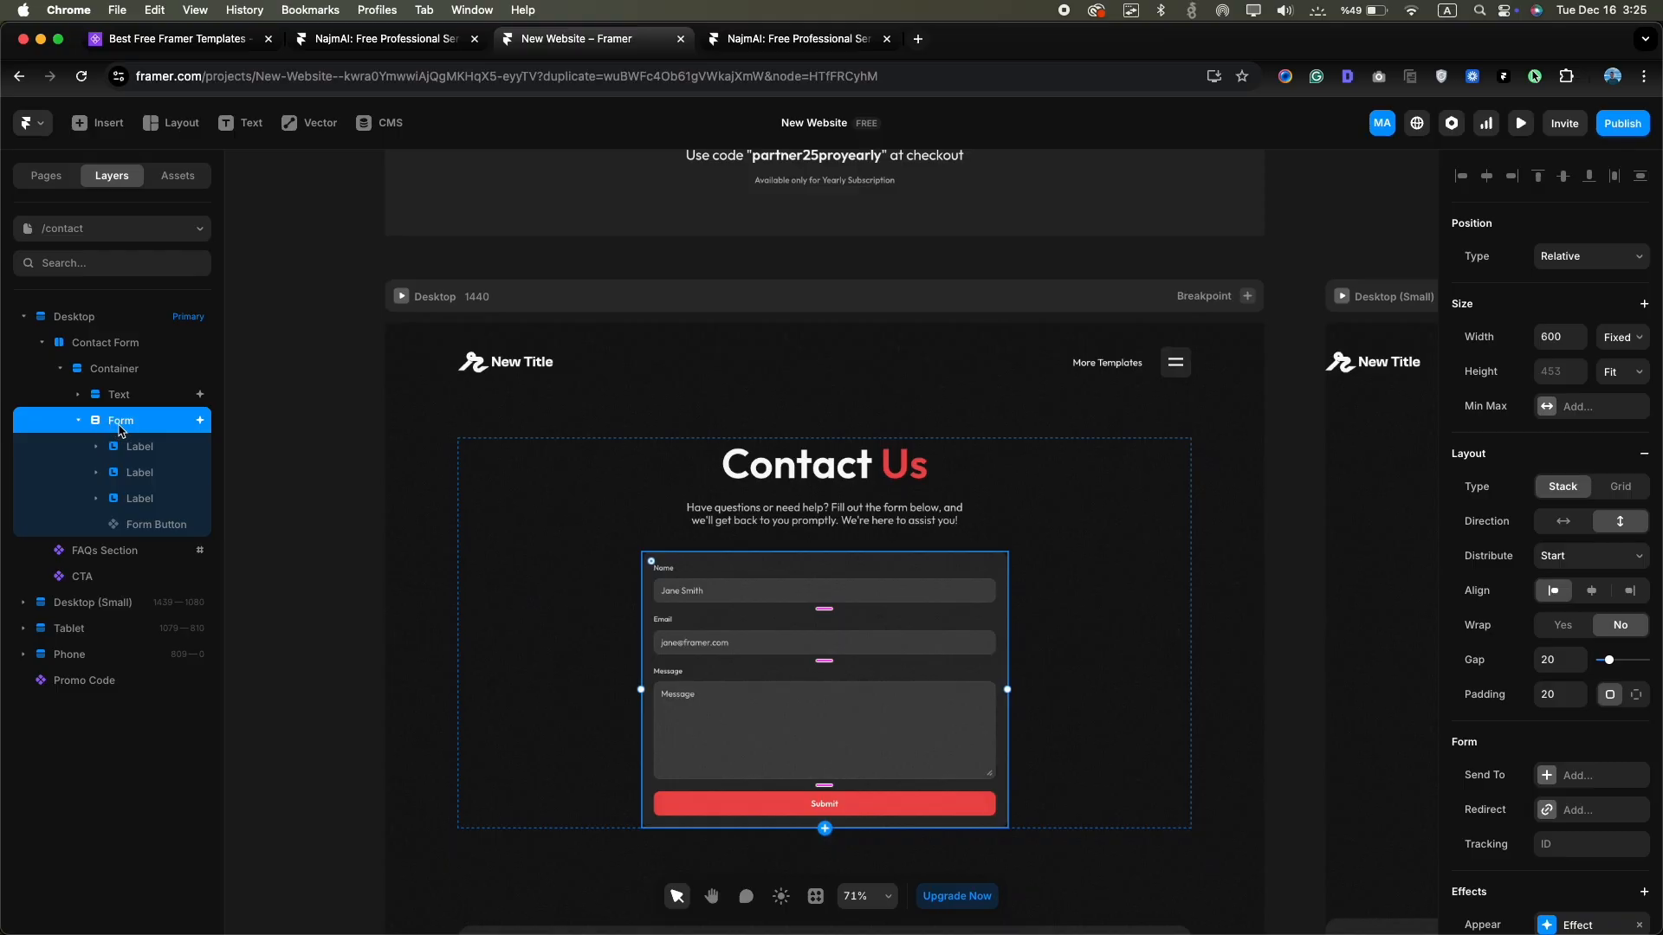
pyautogui.scroll(-5, 1611, 485)
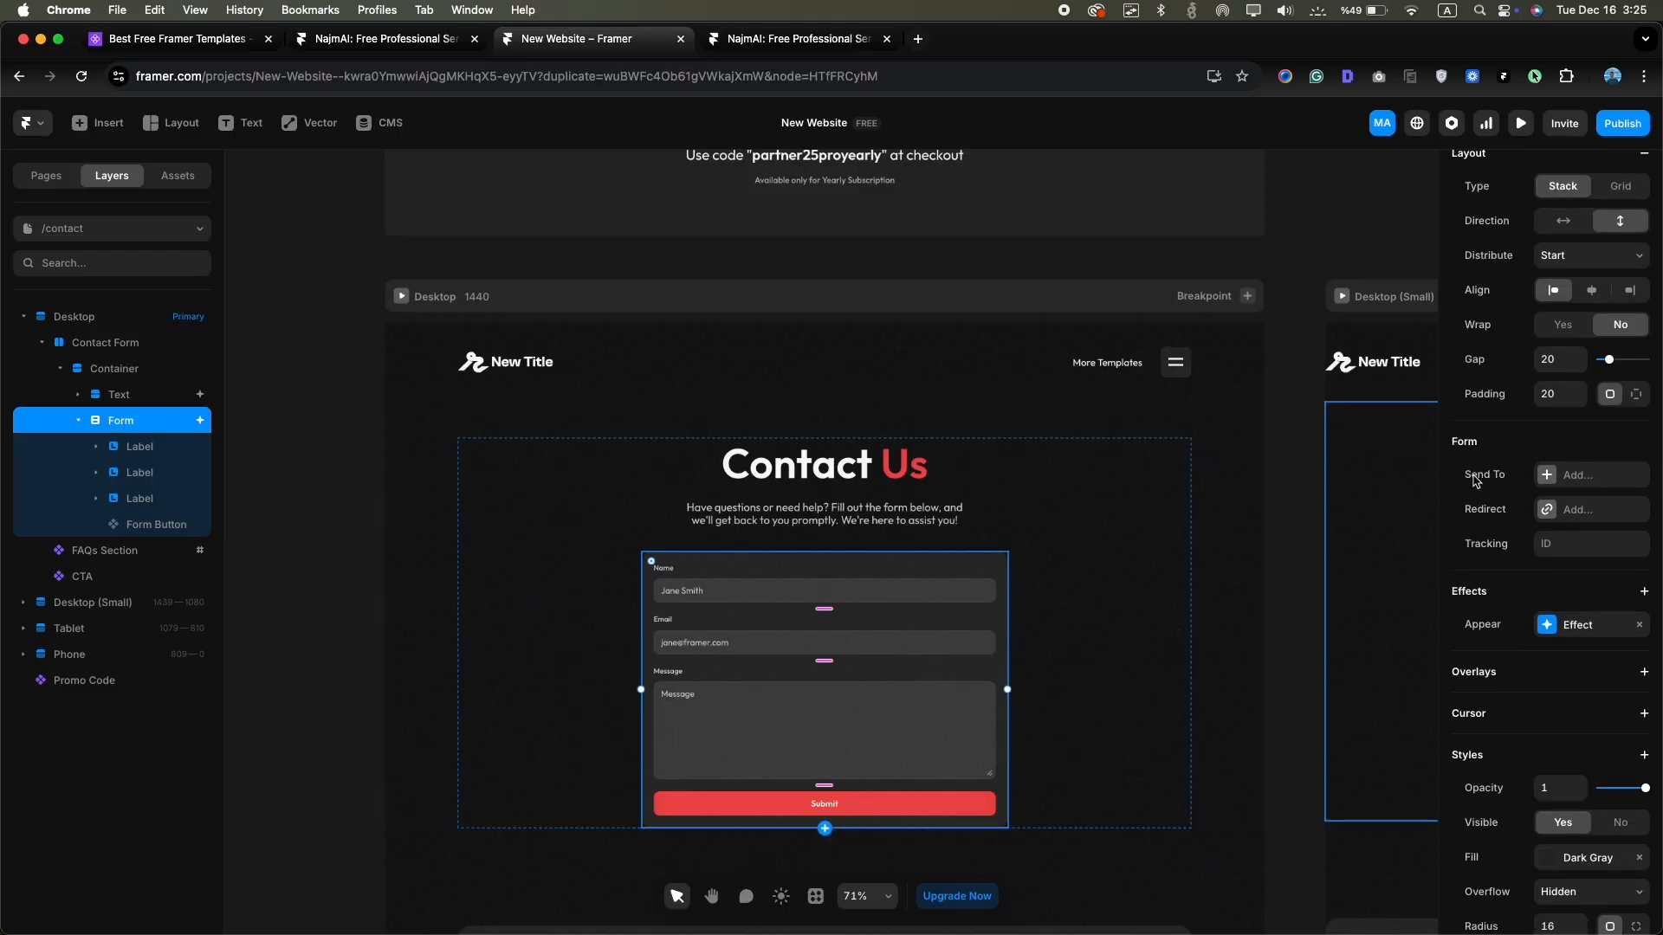
pyautogui.click(1548, 481)
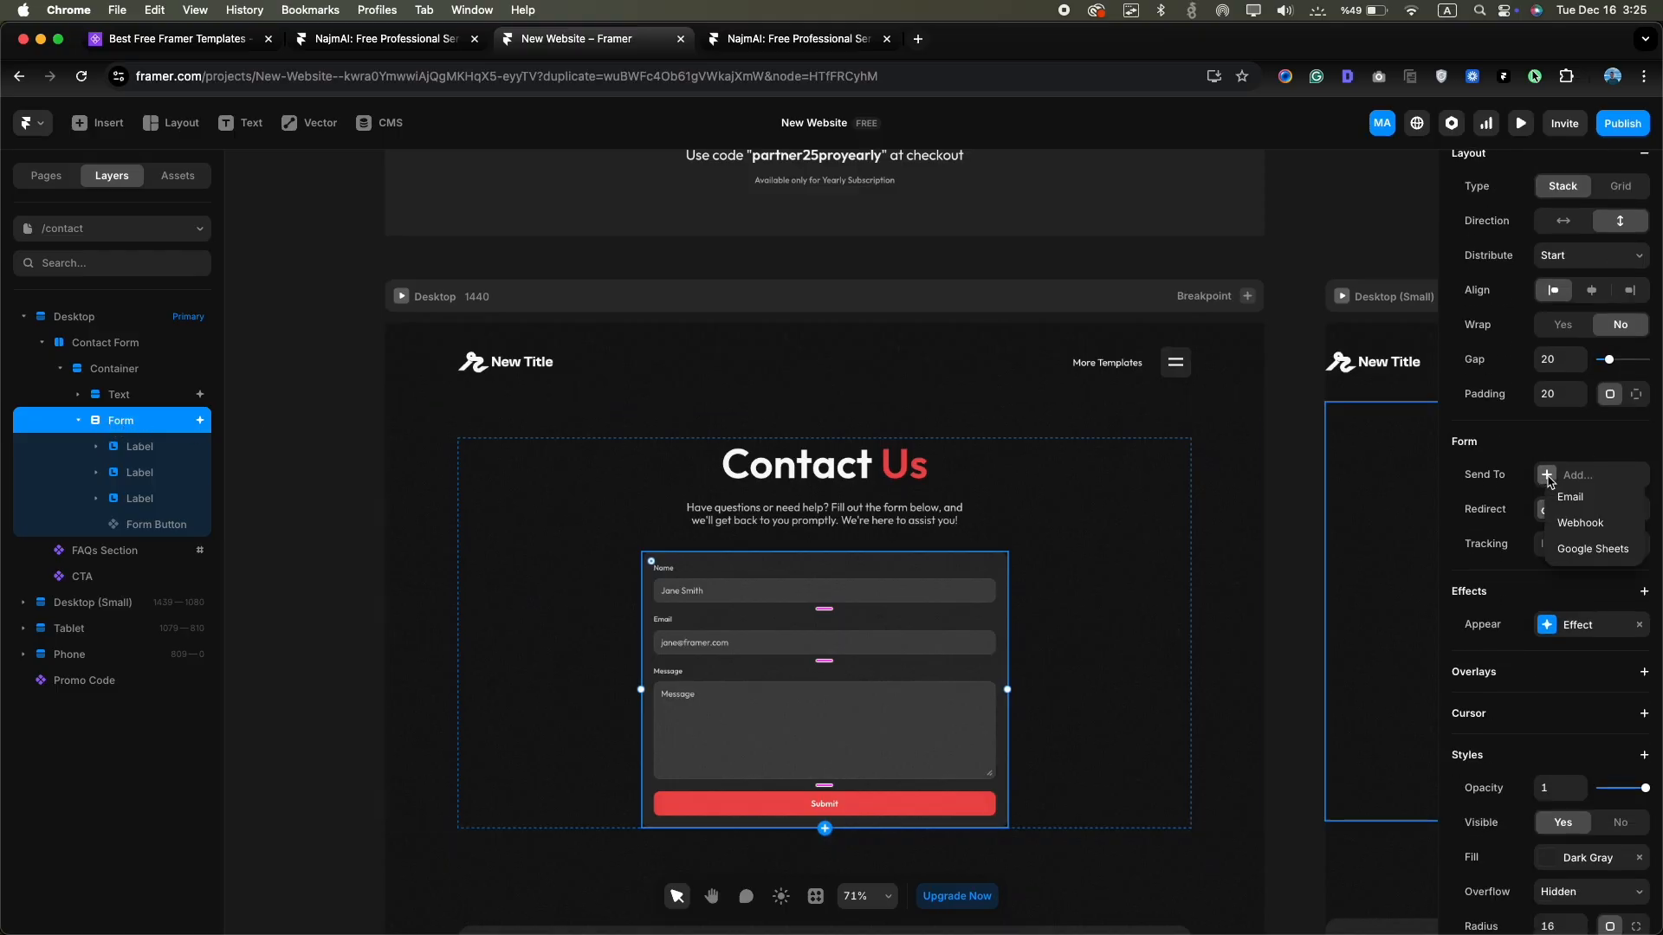
pyautogui.click(1502, 494)
pyautogui.click(1377, 521)
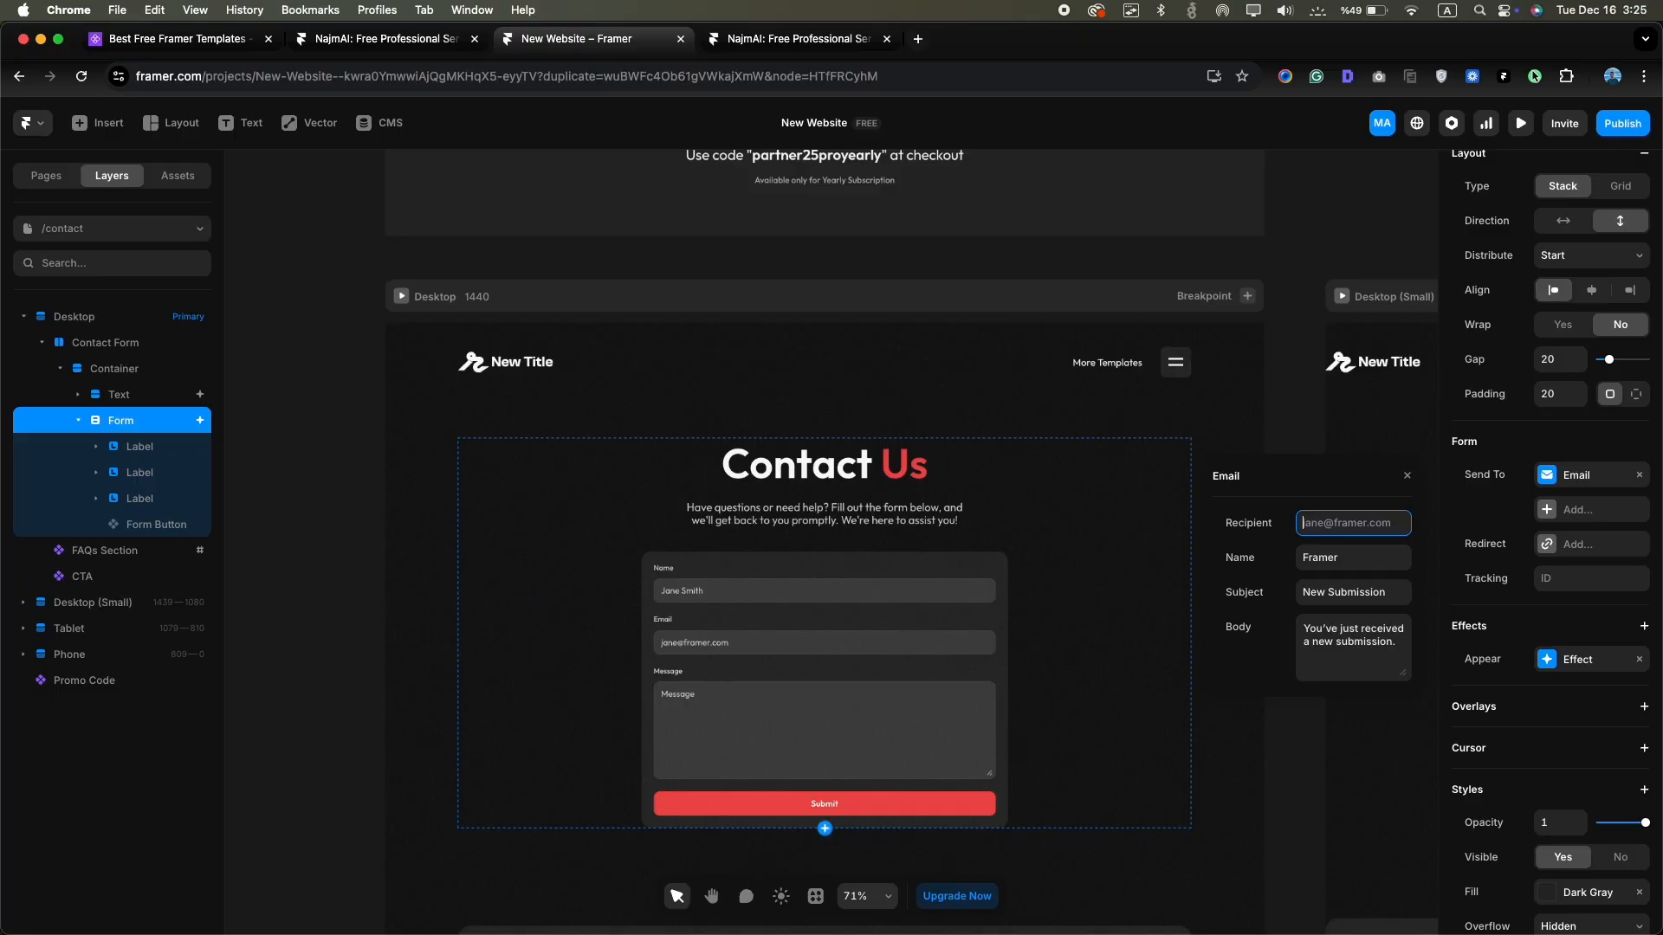
pyautogui.write('Your@e')
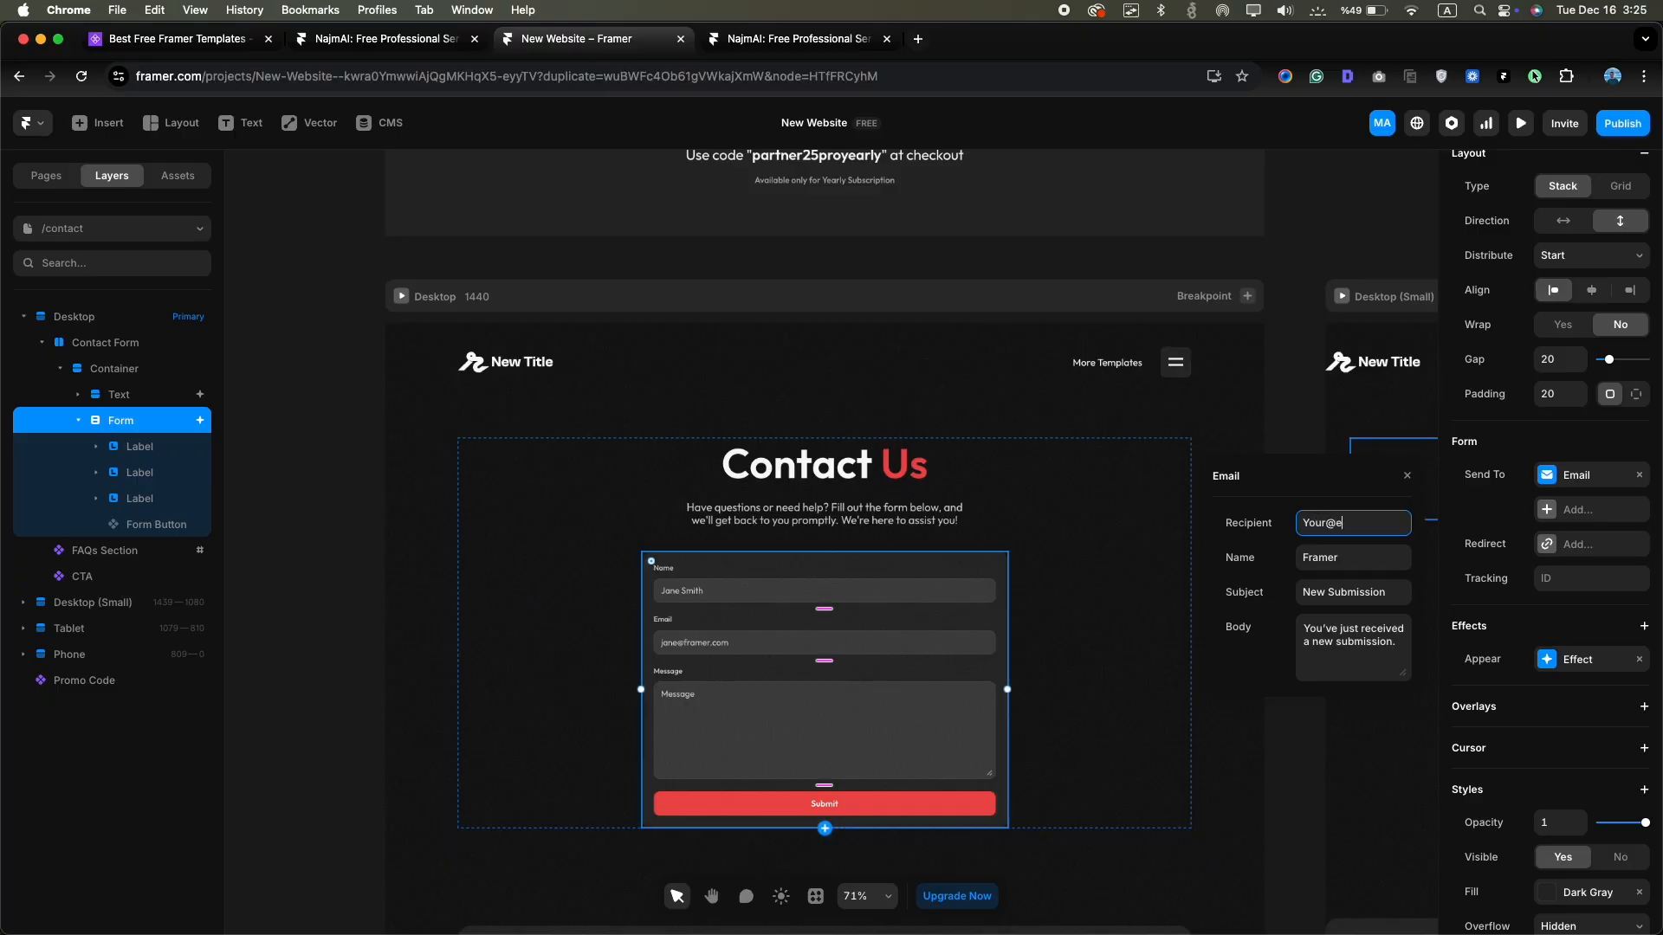
pyautogui.write('mail.com')
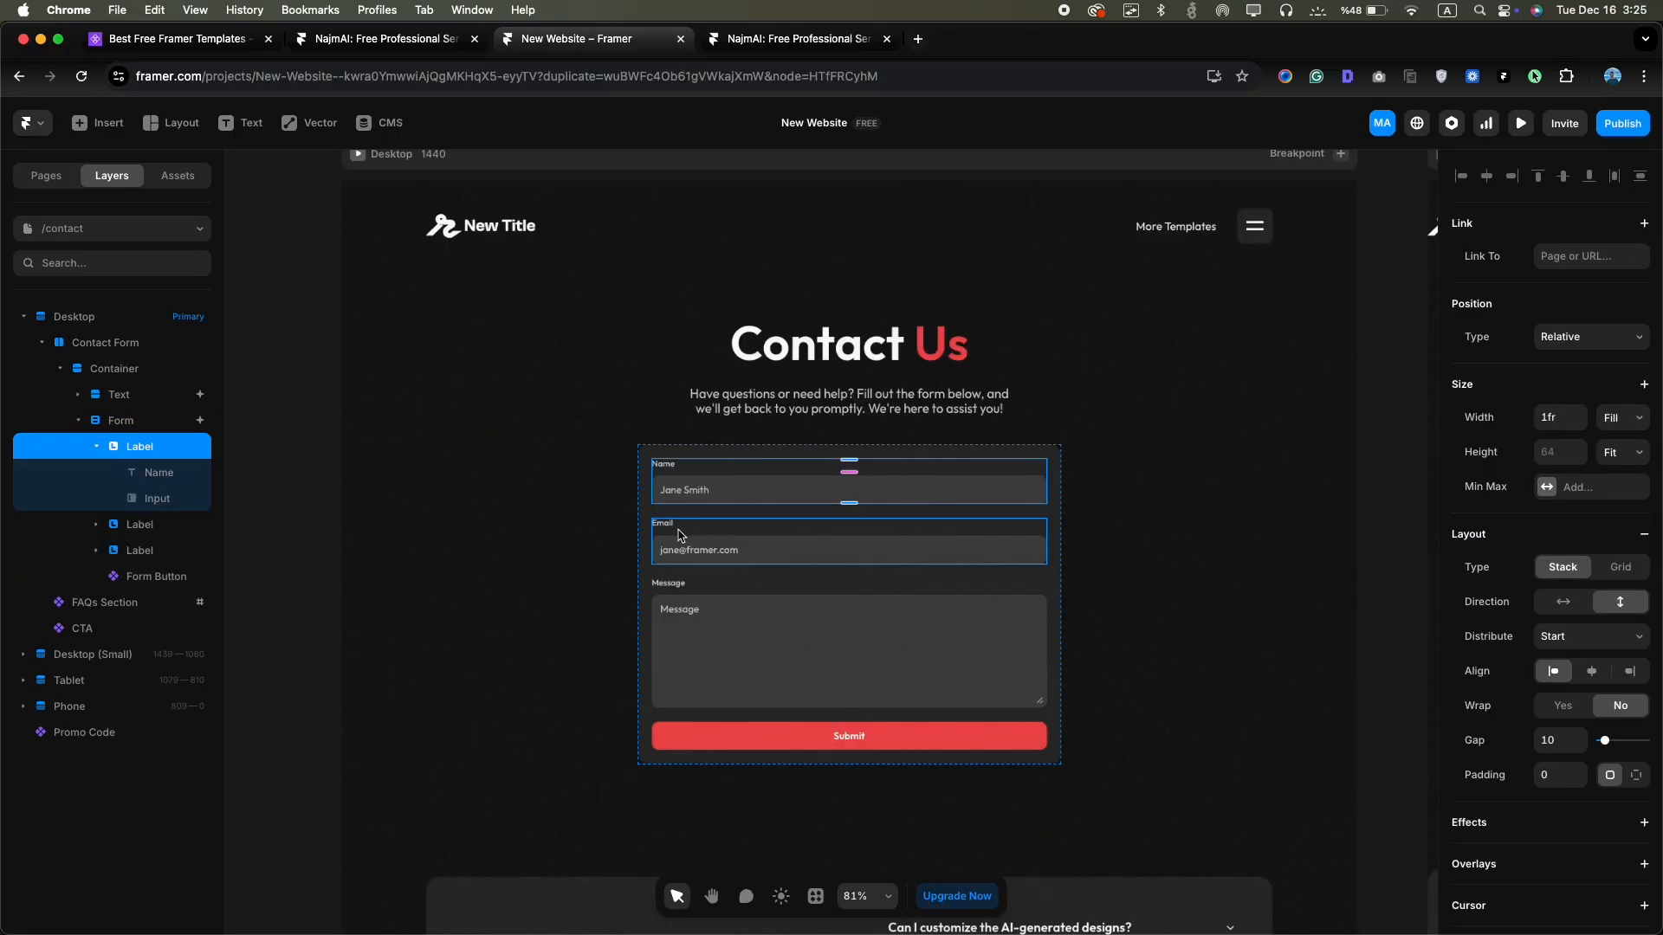
# Add a new Text field to the contact form
pyautogui.click(679, 535)
pyautogui.click(679, 594)
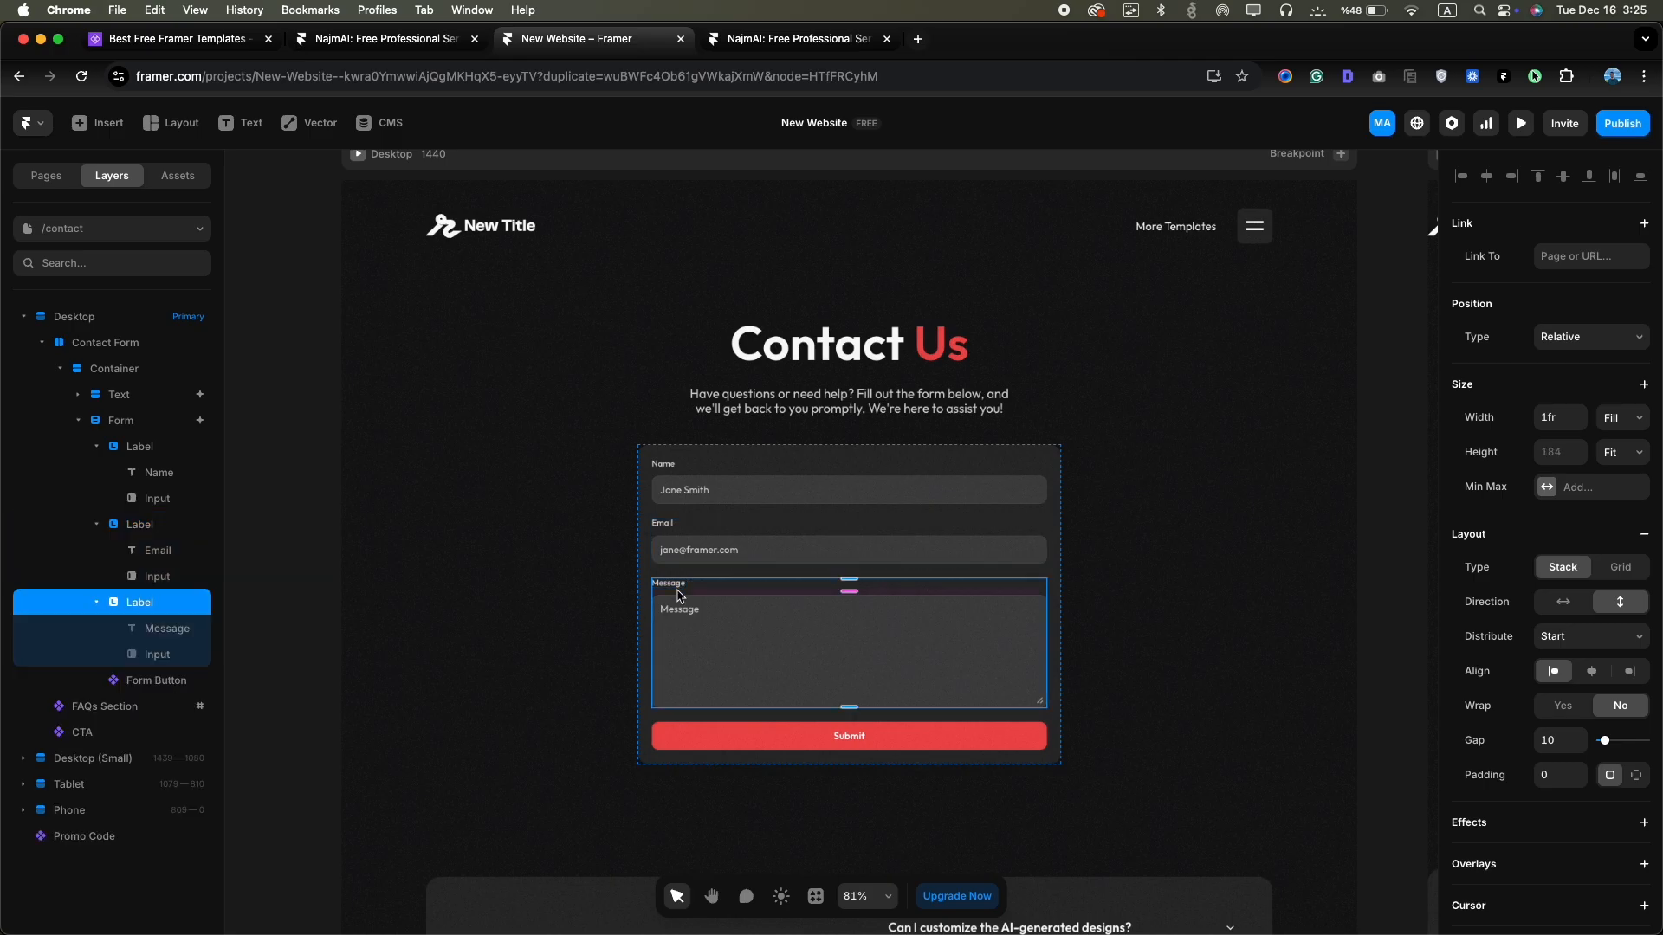
pyautogui.click(741, 580)
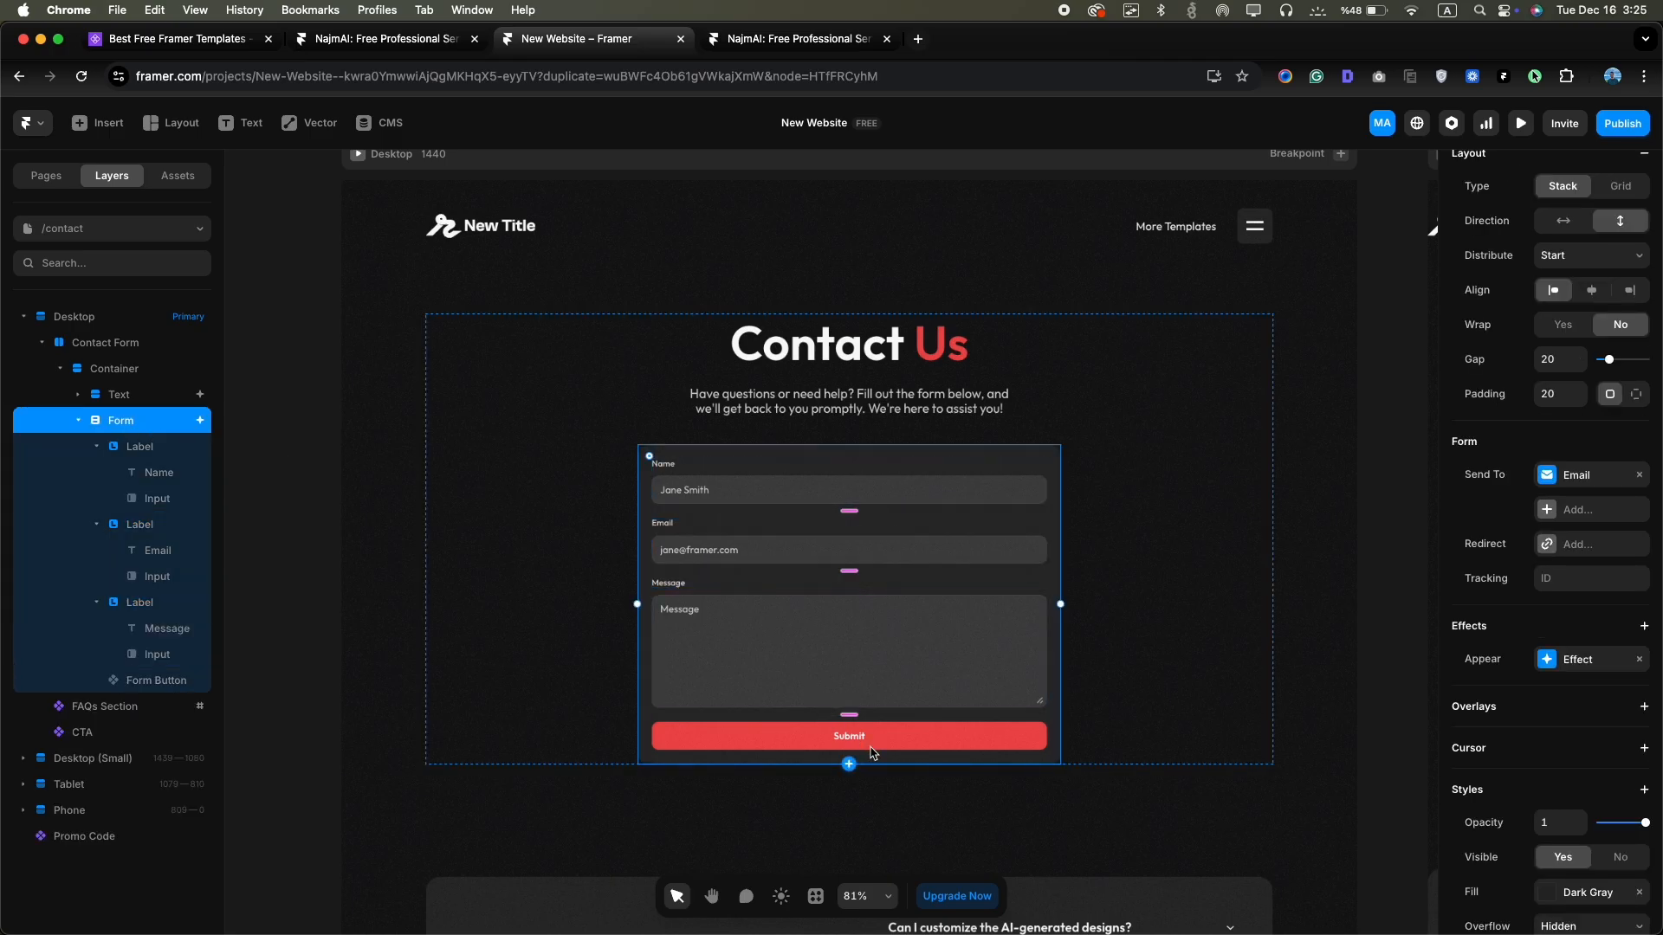
pyautogui.click(850, 766)
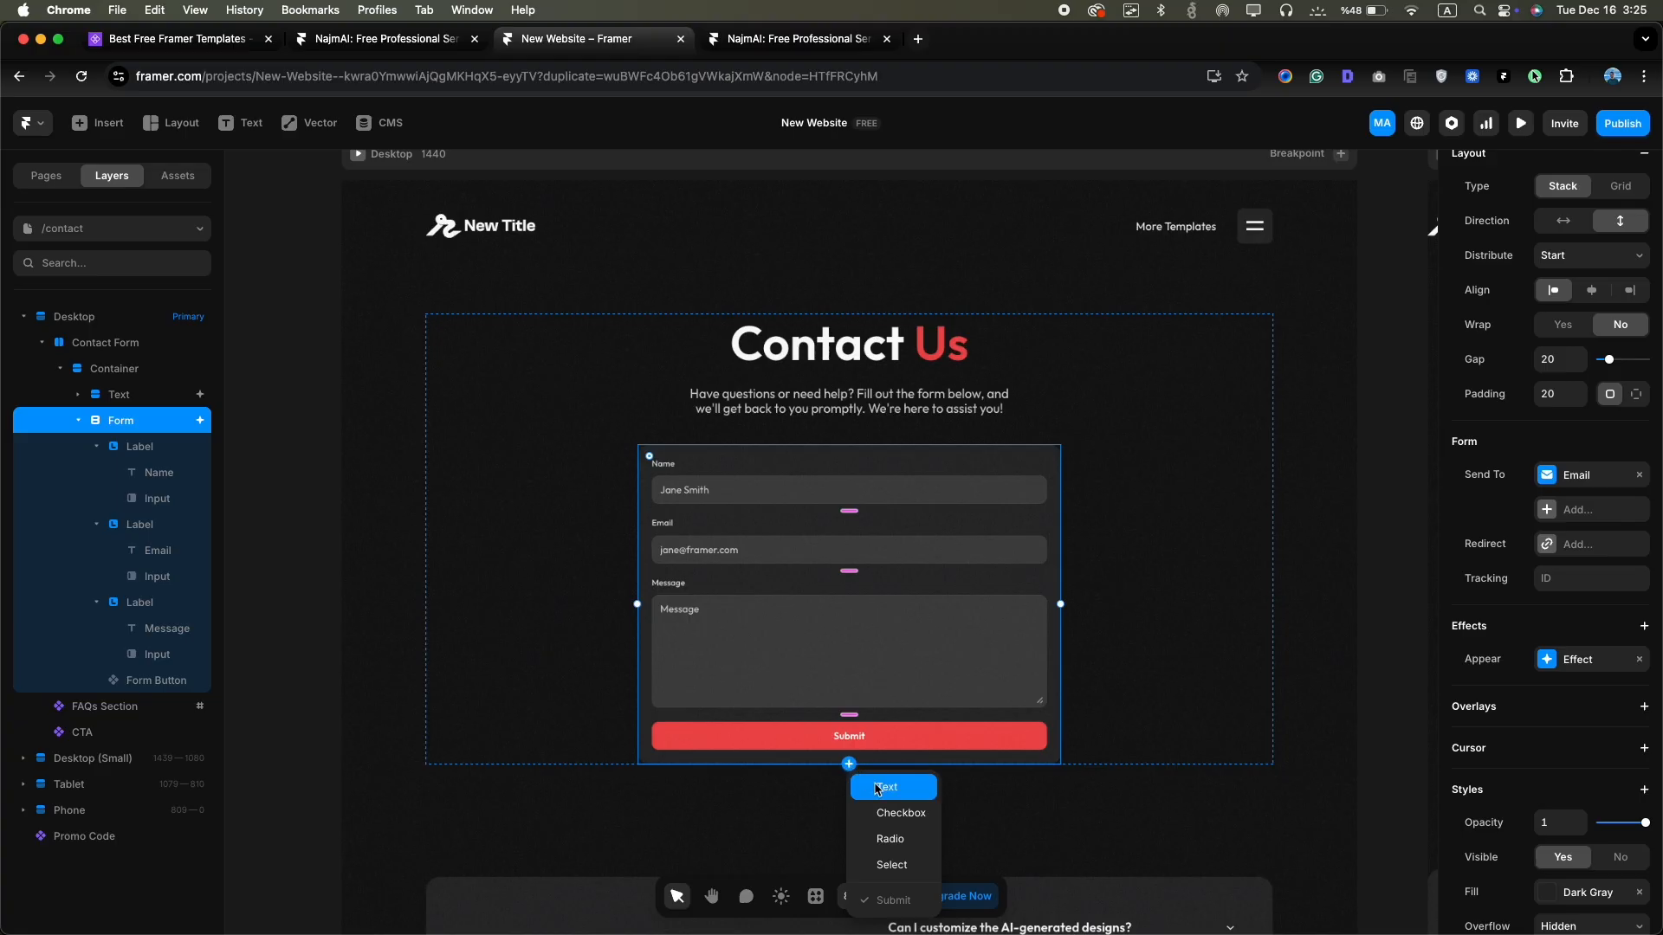
pyautogui.click(879, 787)
pyautogui.press('Escape')
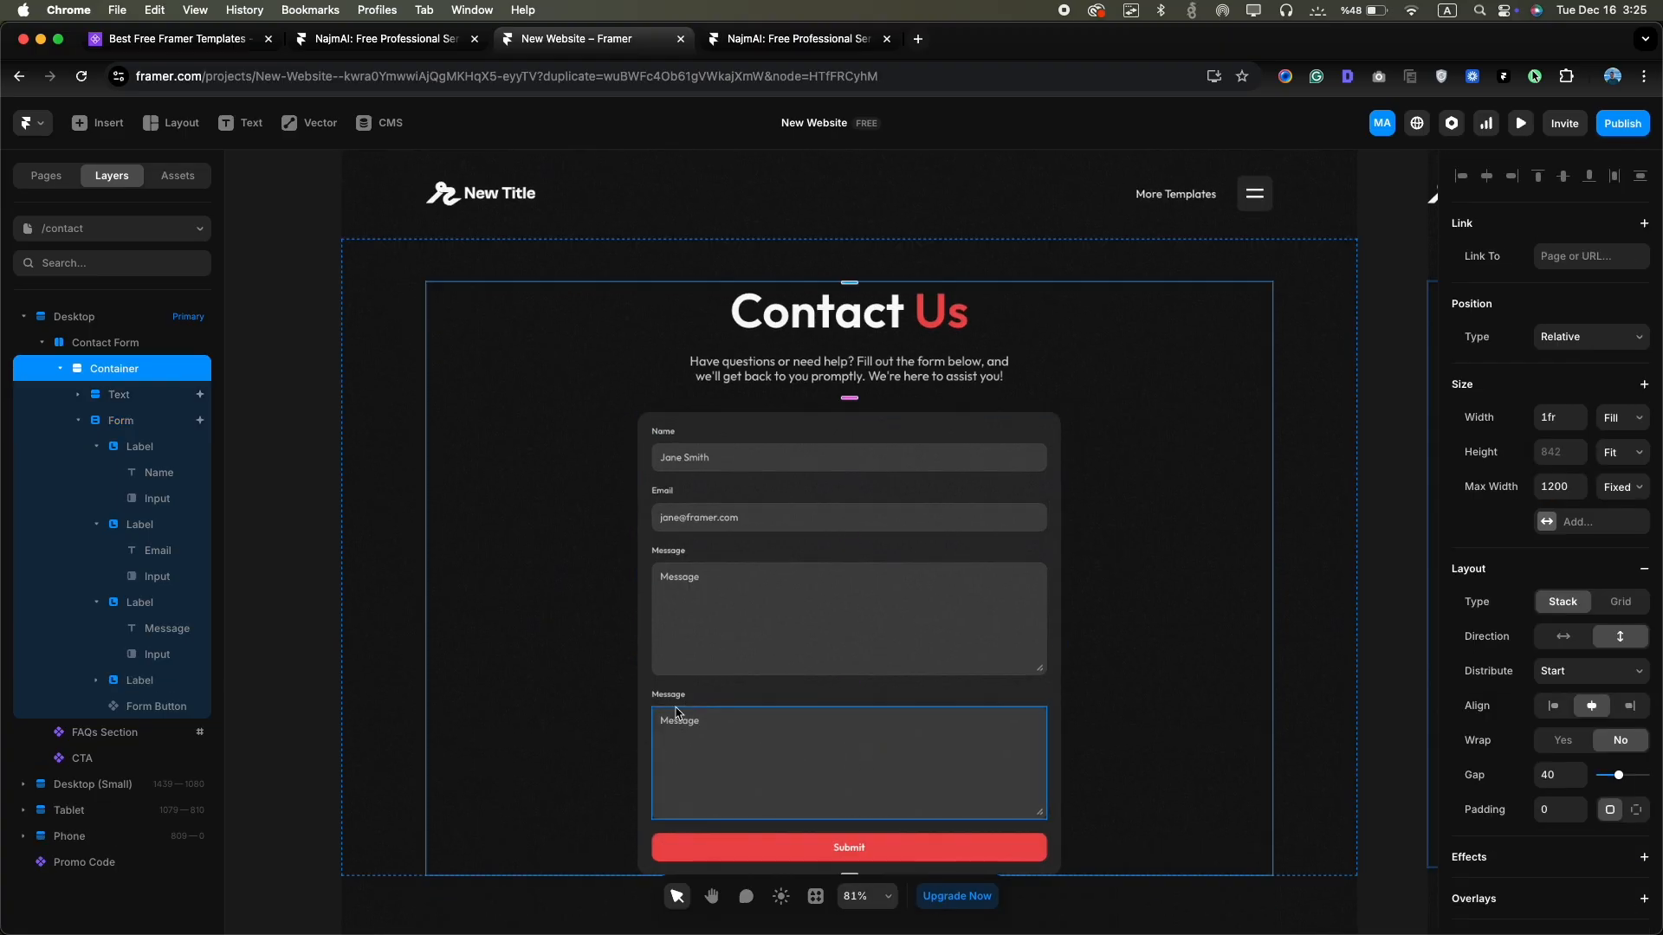
# Remove the minimum height from the input of the second Message field and change its type to Text
pyautogui.click(690, 706)
pyautogui.scroll(-2, 690, 684)
pyautogui.click(716, 668)
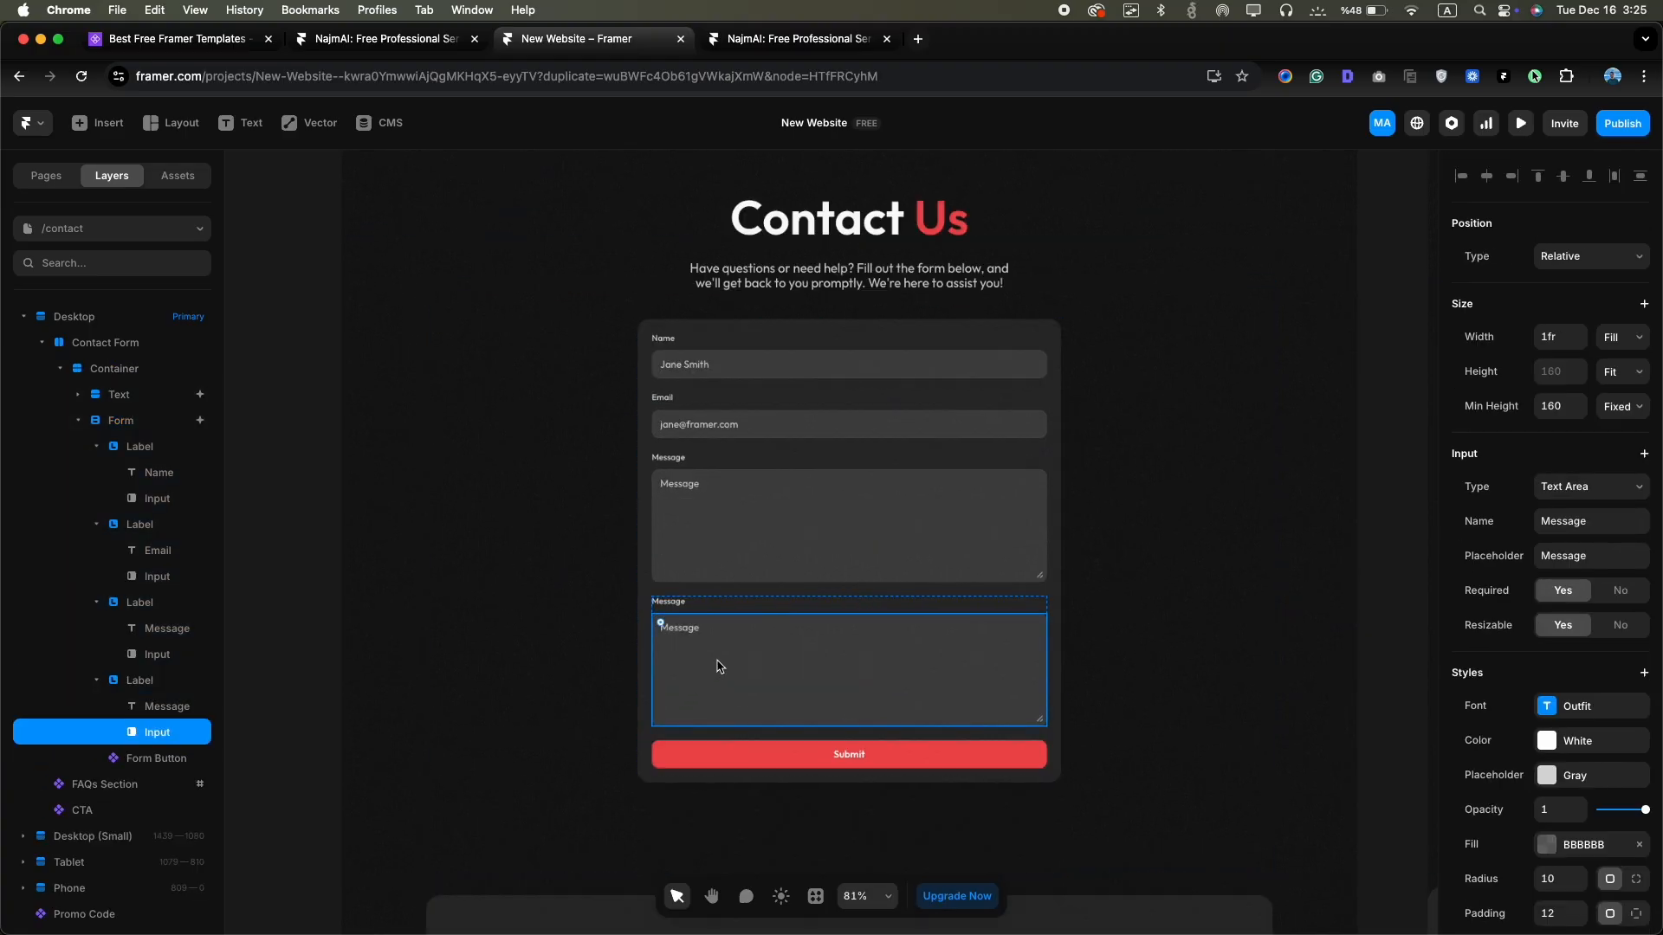
pyautogui.click(1480, 406)
pyautogui.click(1497, 424)
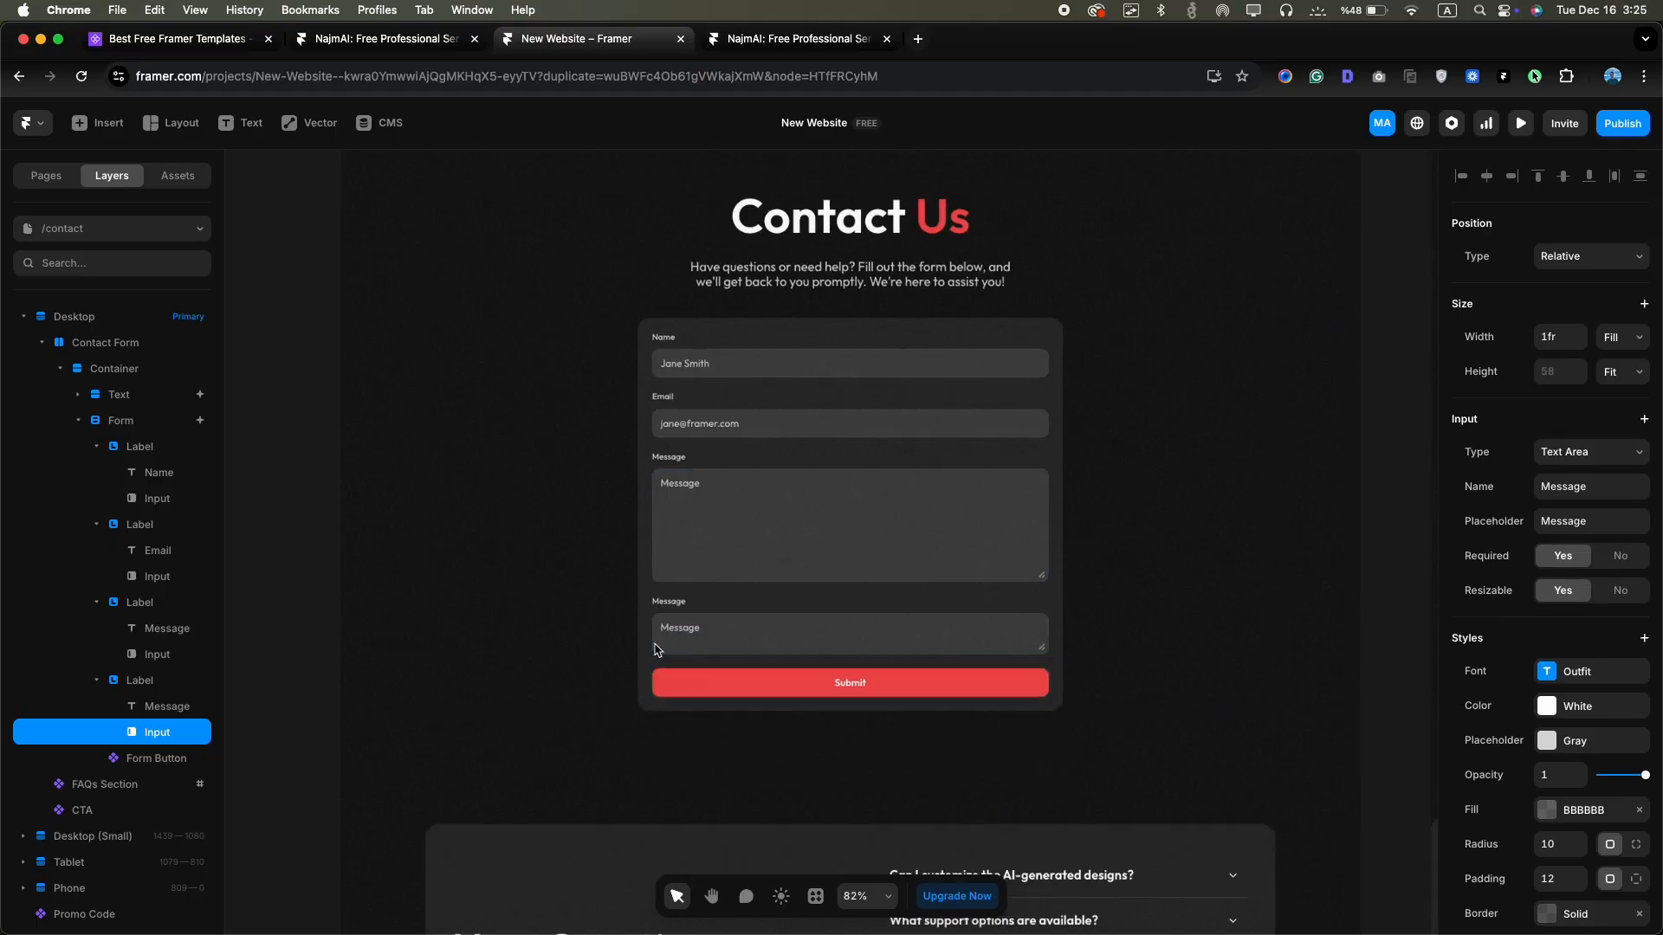
pyautogui.scroll(4, 655, 648)
pyautogui.click(1561, 447)
pyautogui.click(1562, 436)
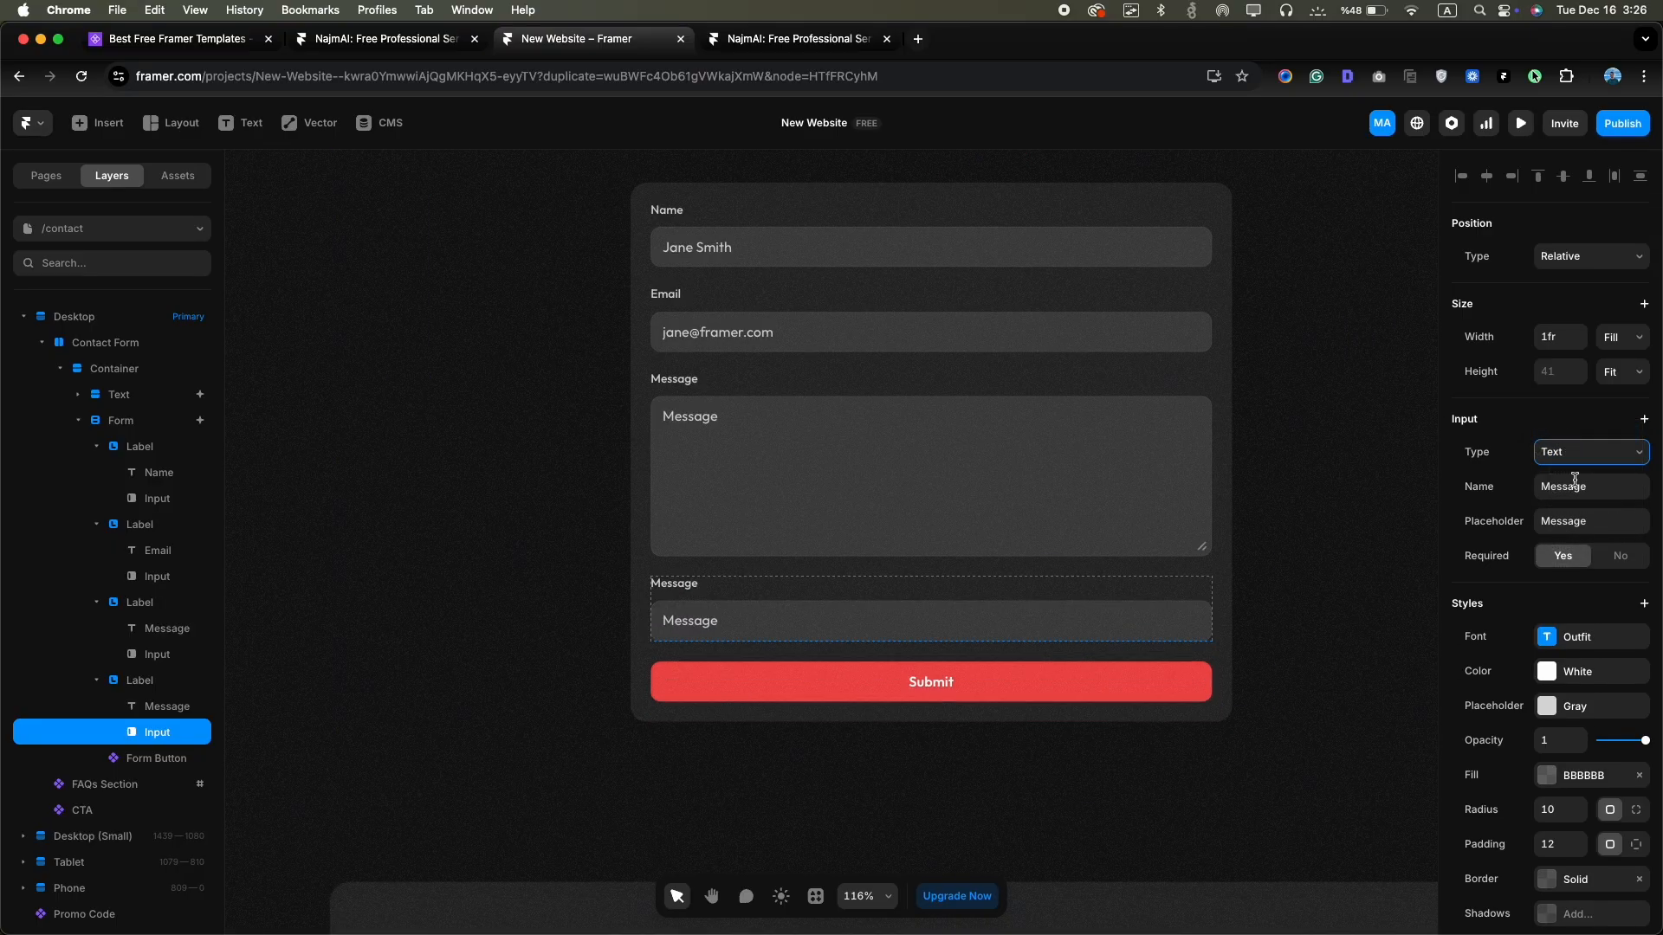
# Name the added form input Website and give it the placeholder "Your Website"
pyautogui.click(1574, 479)
pyautogui.write('WEb')
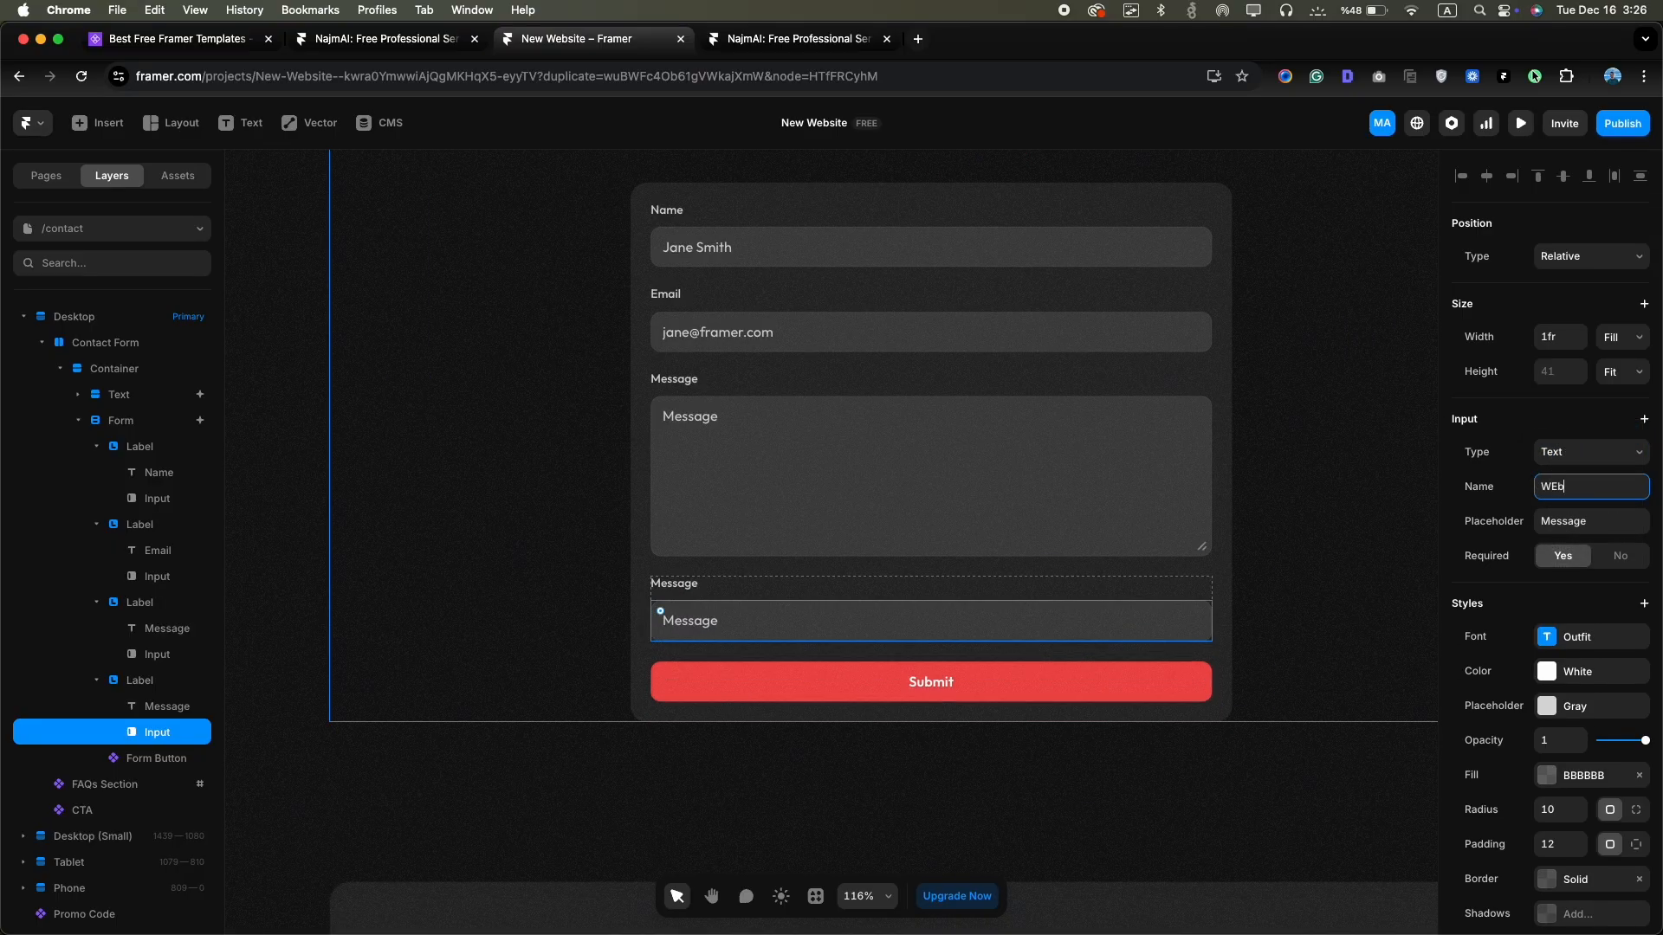
pyautogui.write('site')
pyautogui.press('Tab')
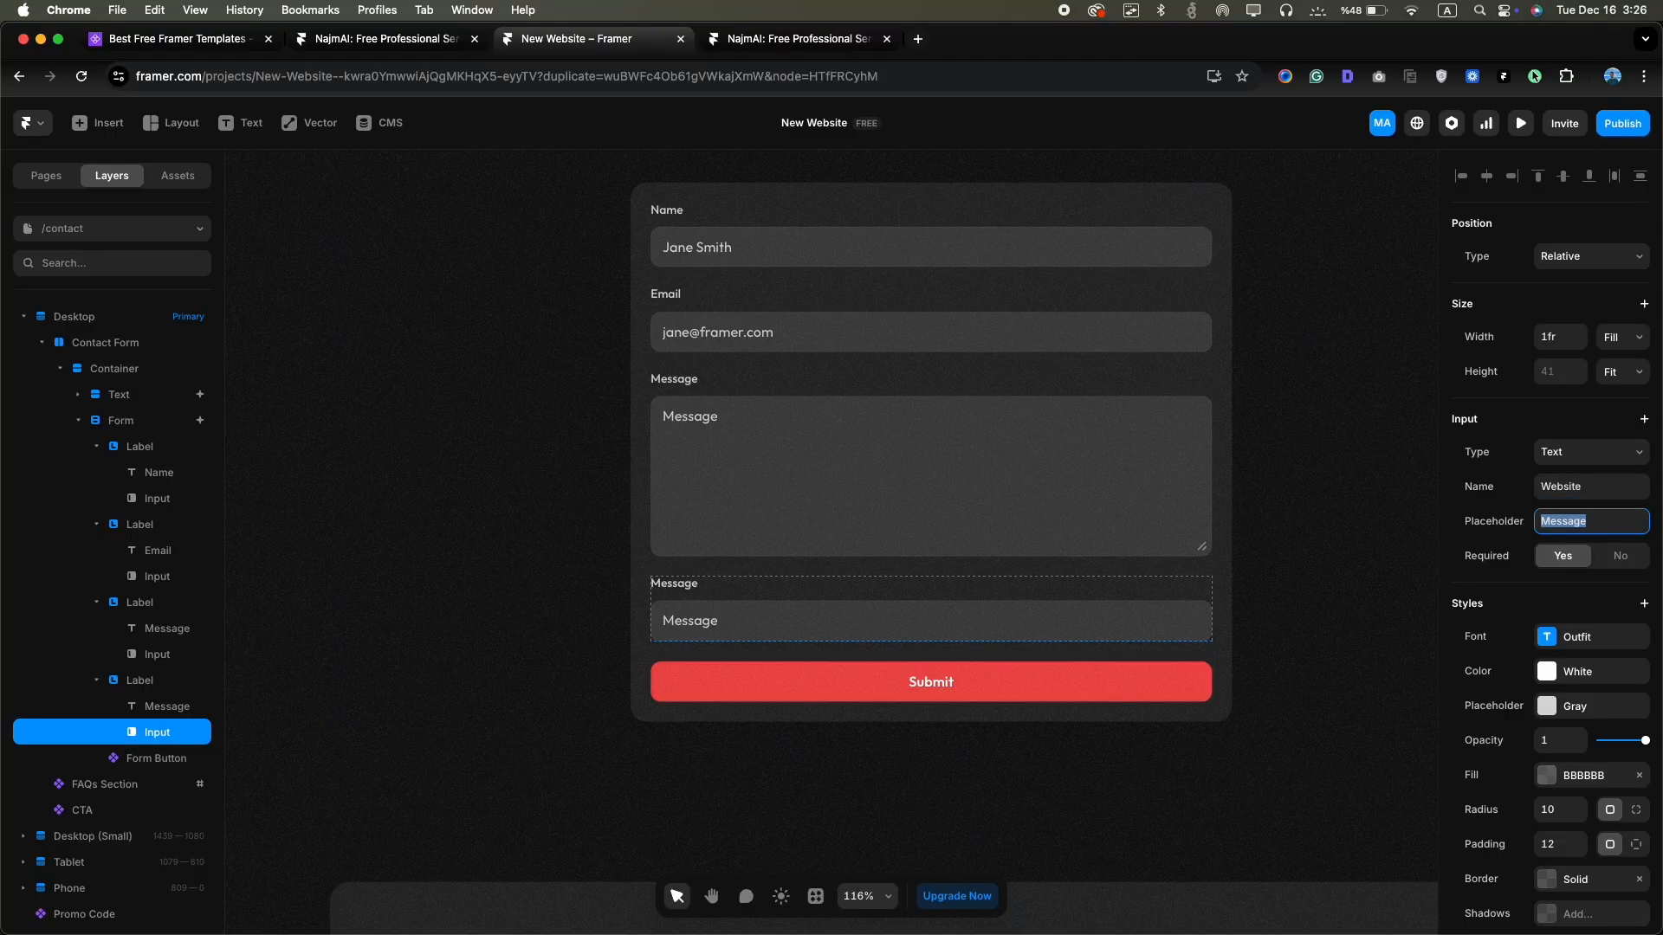
pyautogui.write('Your Website')
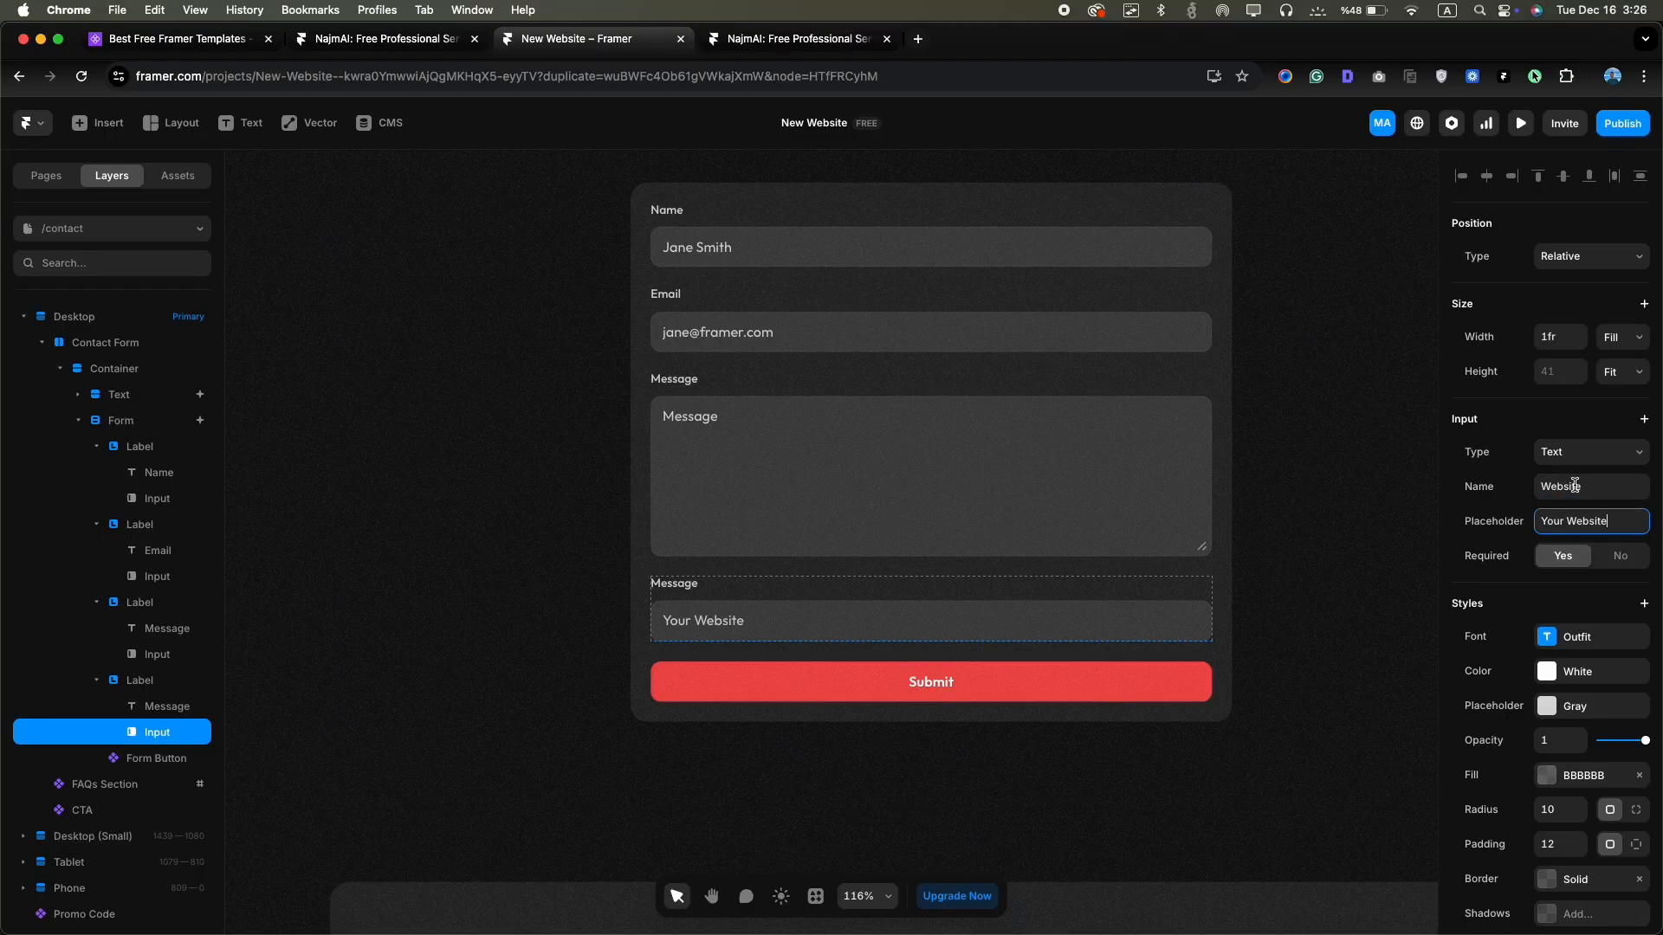
# Change the label text above the "Your Website" input to "Website"
pyautogui.doubleClick(675, 583)
pyautogui.write('WE')
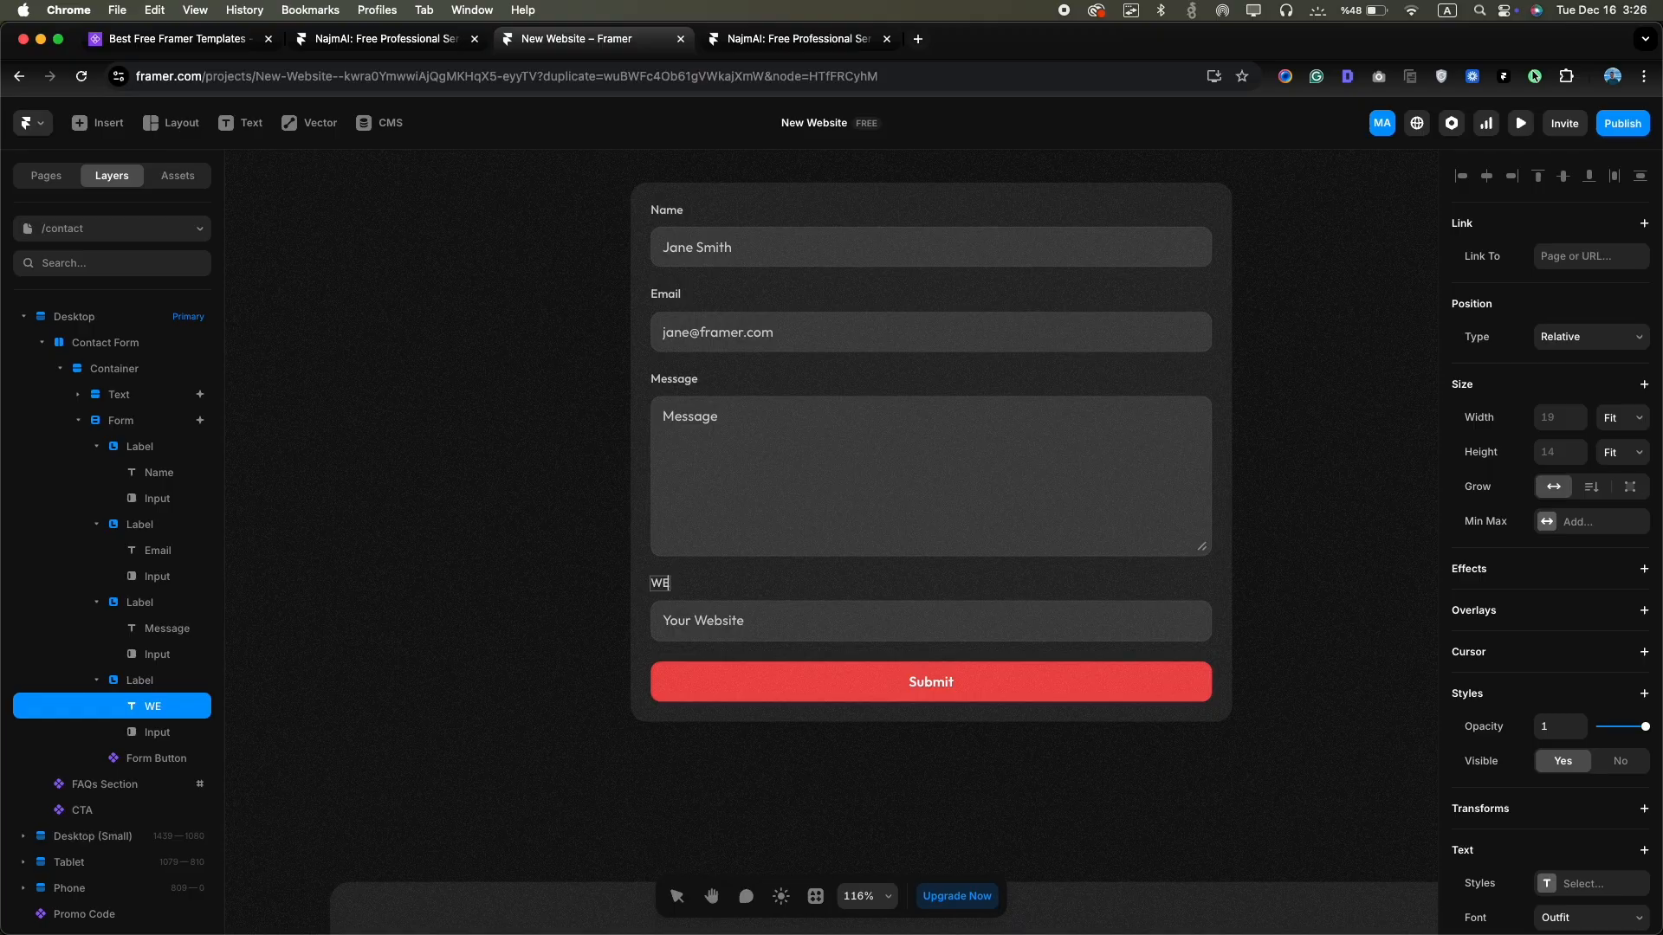
pyautogui.press('BackSpace')
pyautogui.press('BackSpace')
pyautogui.write('Website')
pyautogui.press('Escape')
# Set the Website input's type to URL and move the whole field between Email and Message
pyautogui.click(750, 605)
pyautogui.click(754, 624)
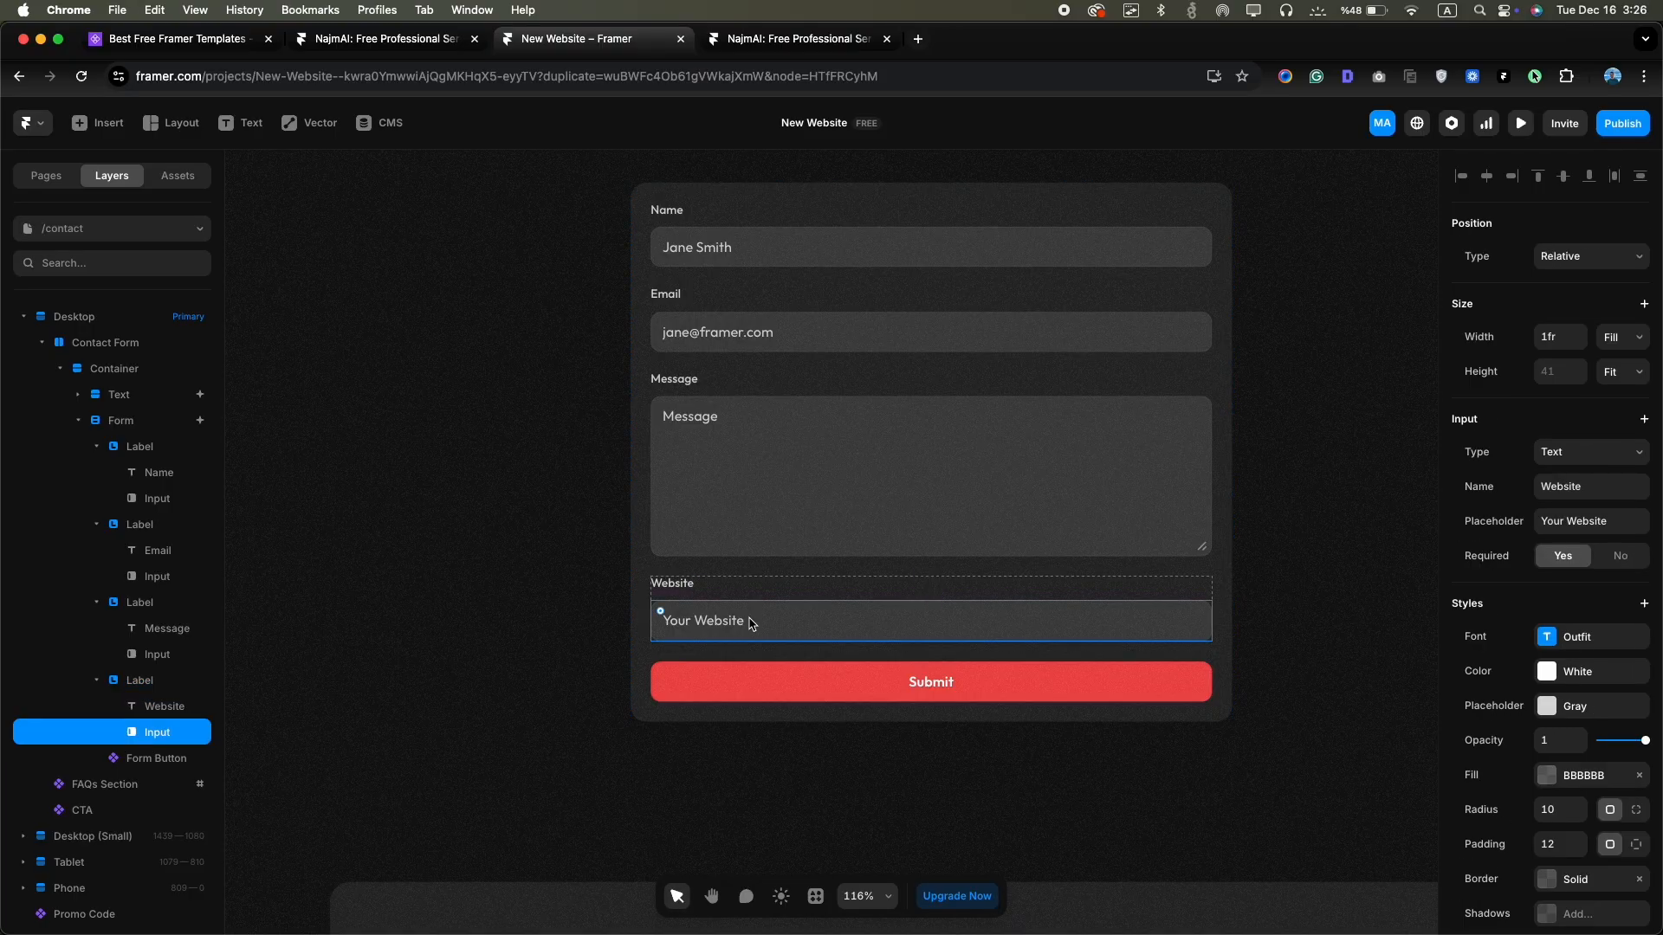
pyautogui.click(1588, 453)
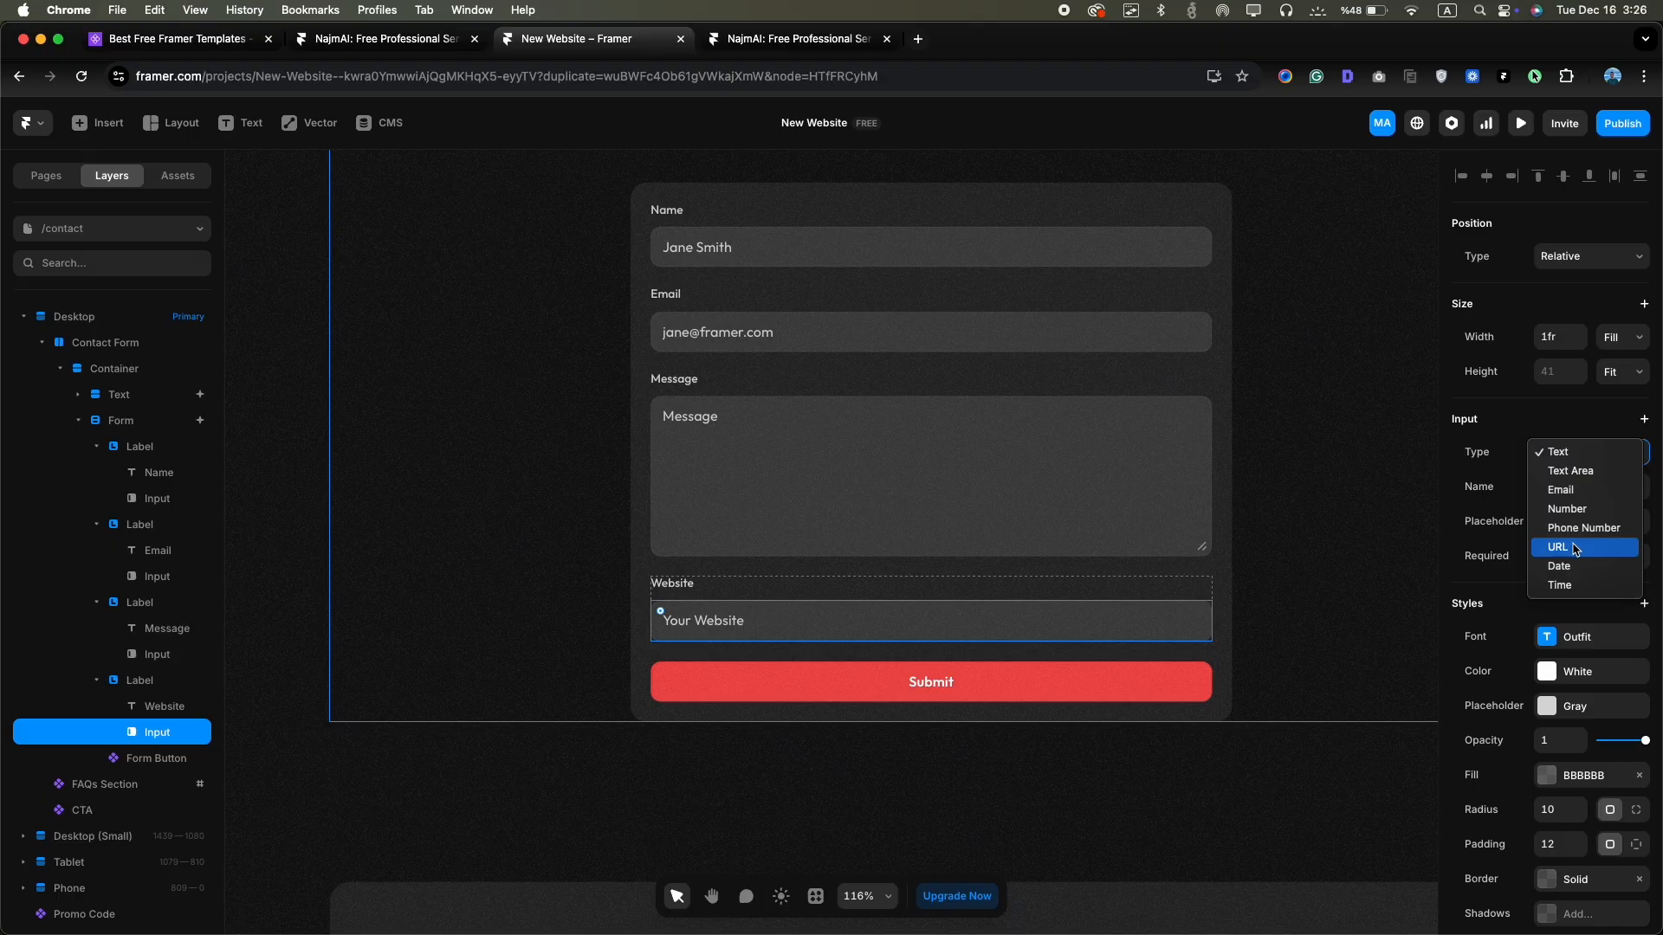
pyautogui.click(1575, 547)
pyautogui.click(711, 600)
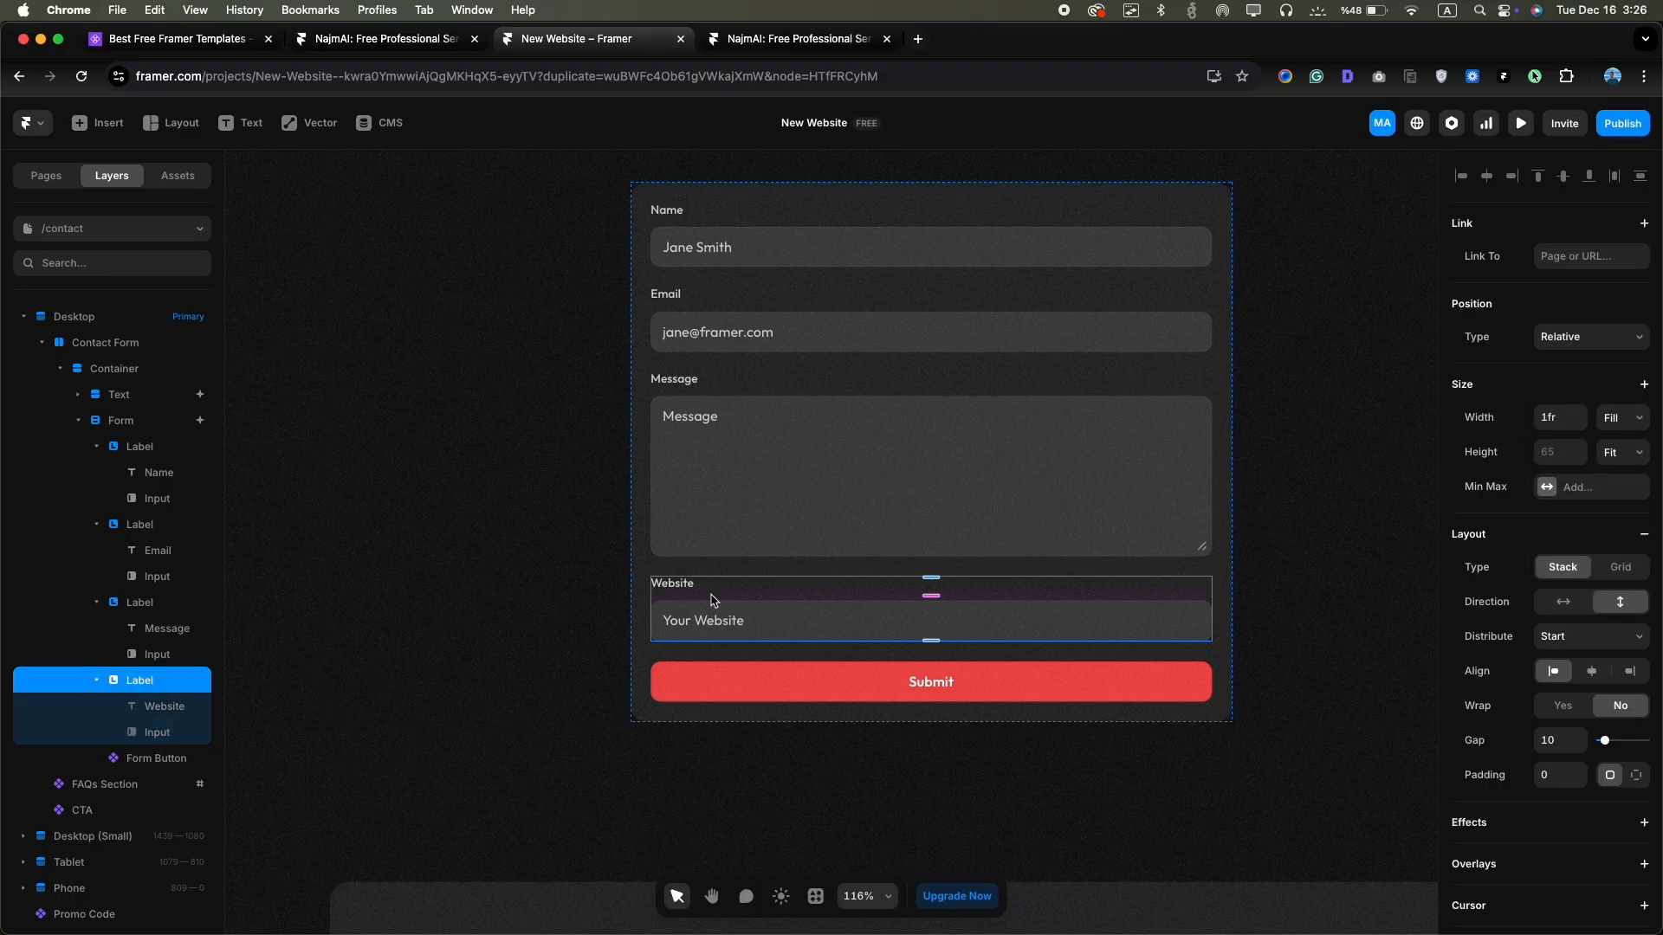
pyautogui.moveTo(716, 598); pyautogui.dragTo(719, 401)
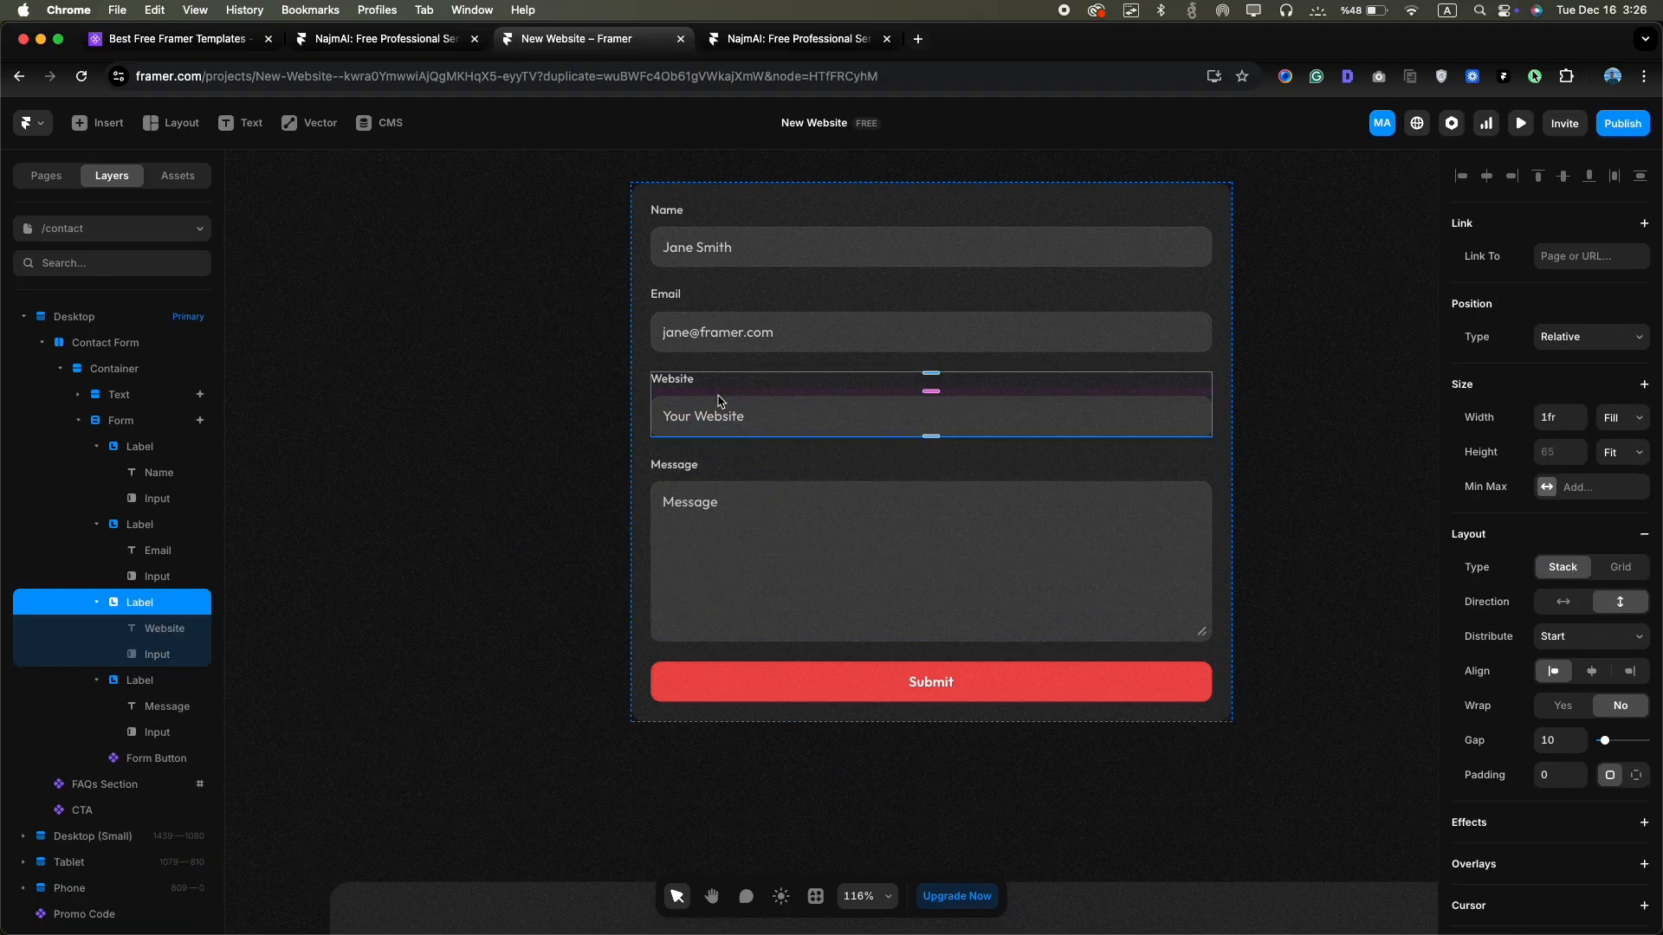
# In the Submit button's component, fill the Default Hover variant with a darker shade of Red and copy its hex value
pyautogui.scroll(-2, 1126, 537)
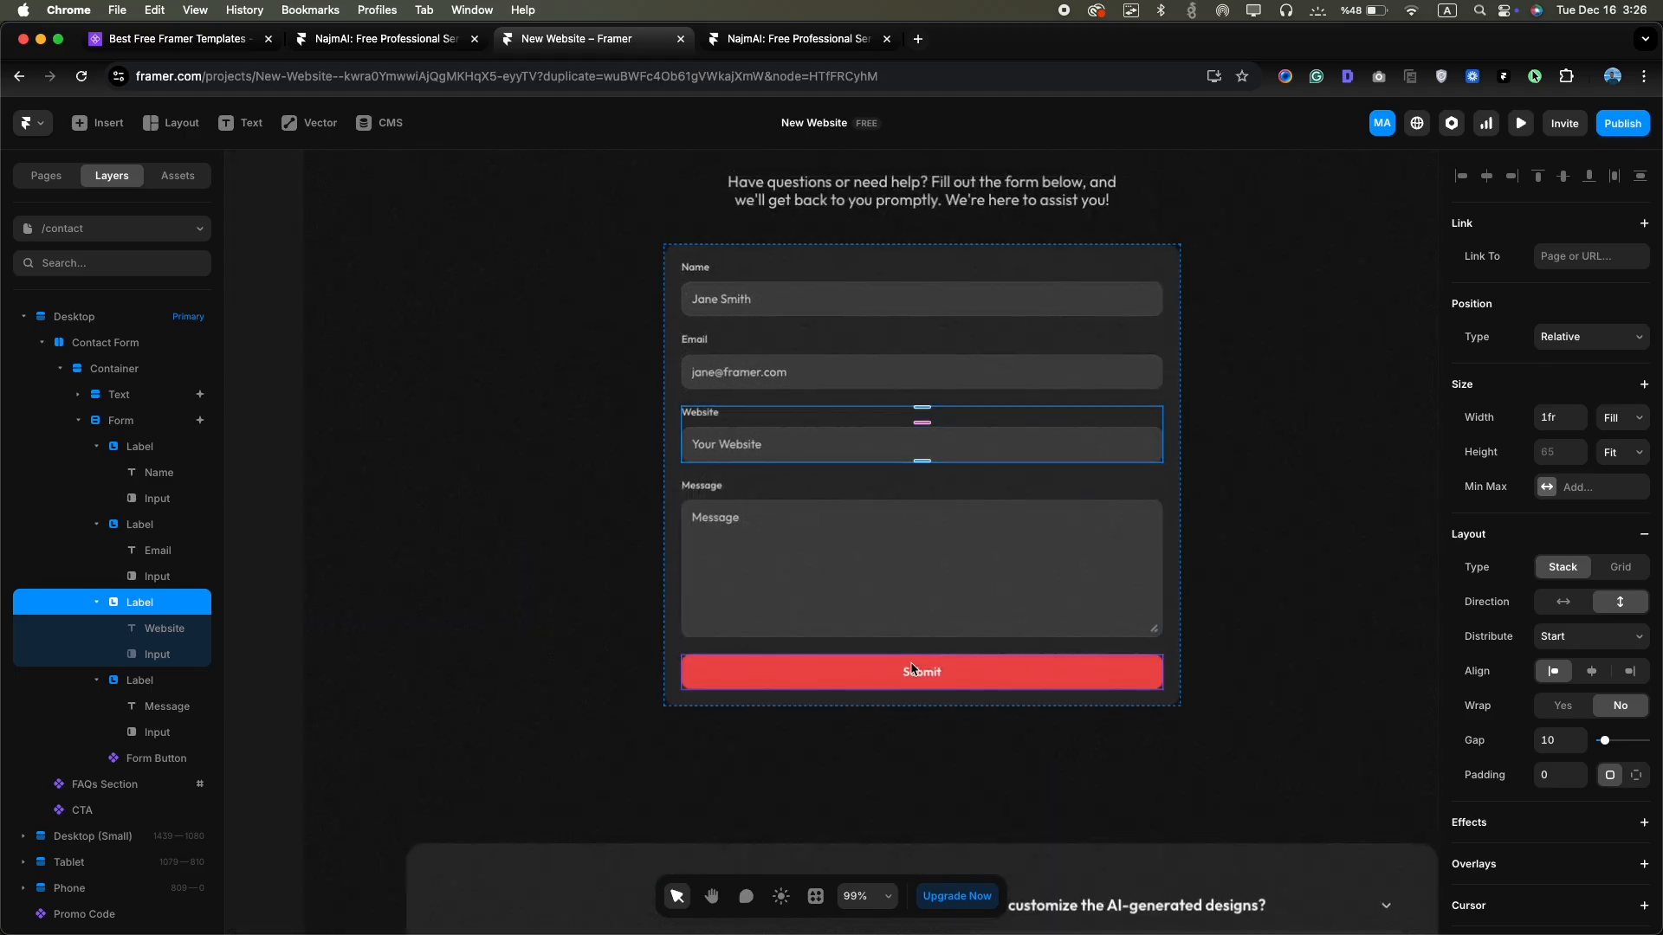
pyautogui.click(914, 672)
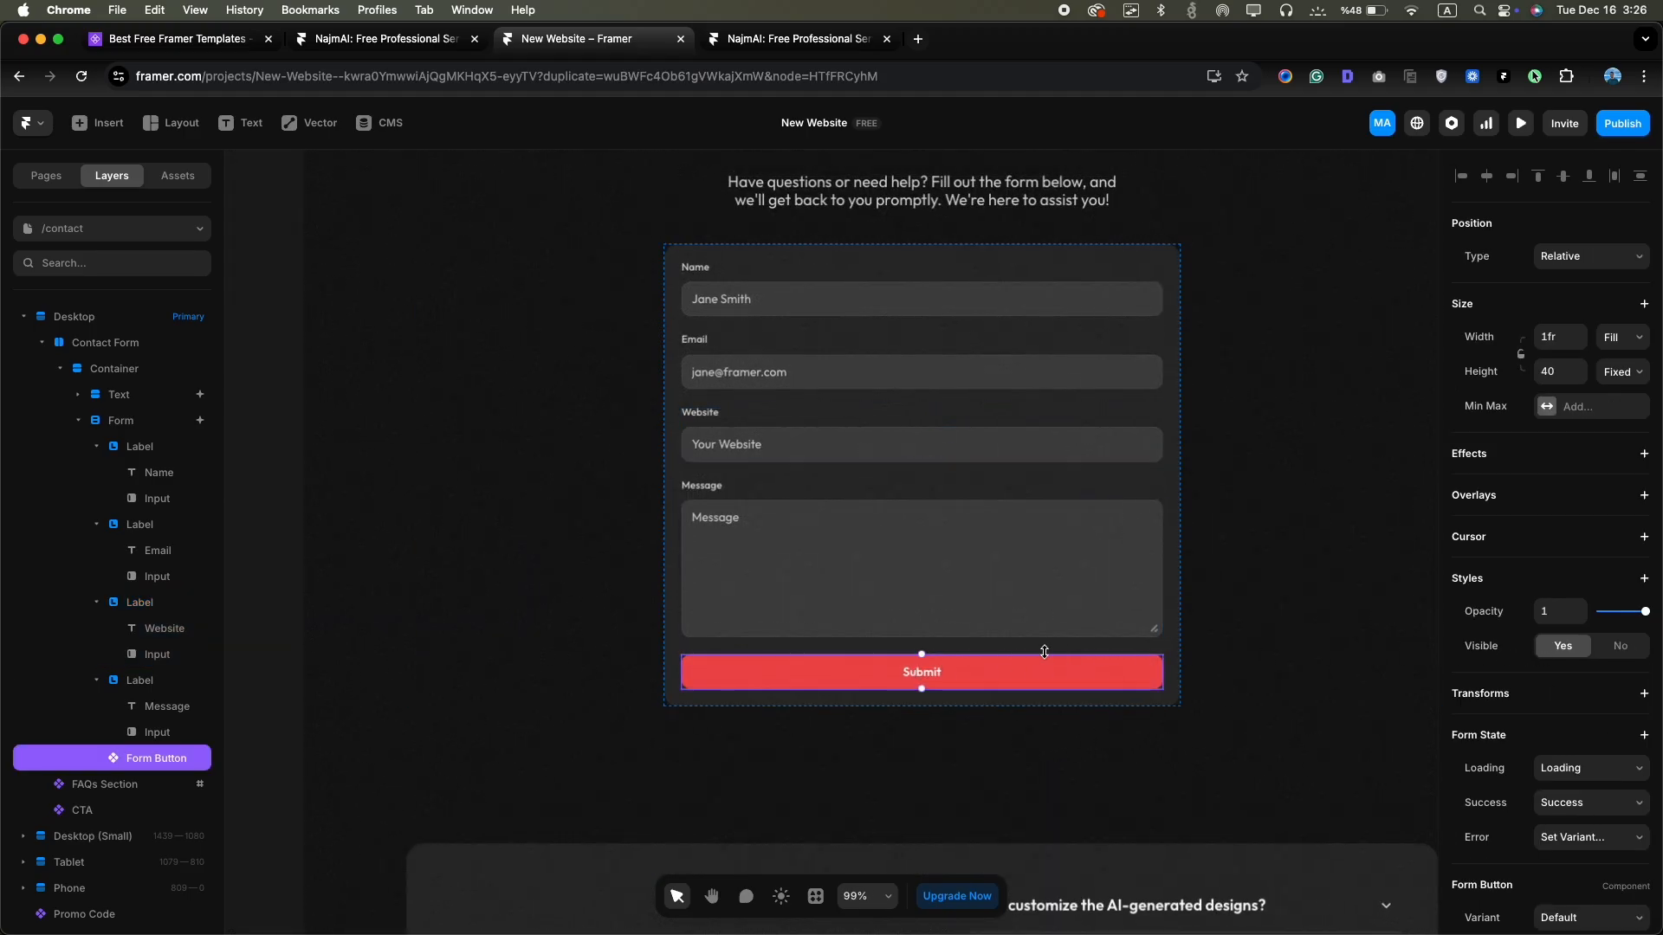
pyautogui.doubleClick(902, 678)
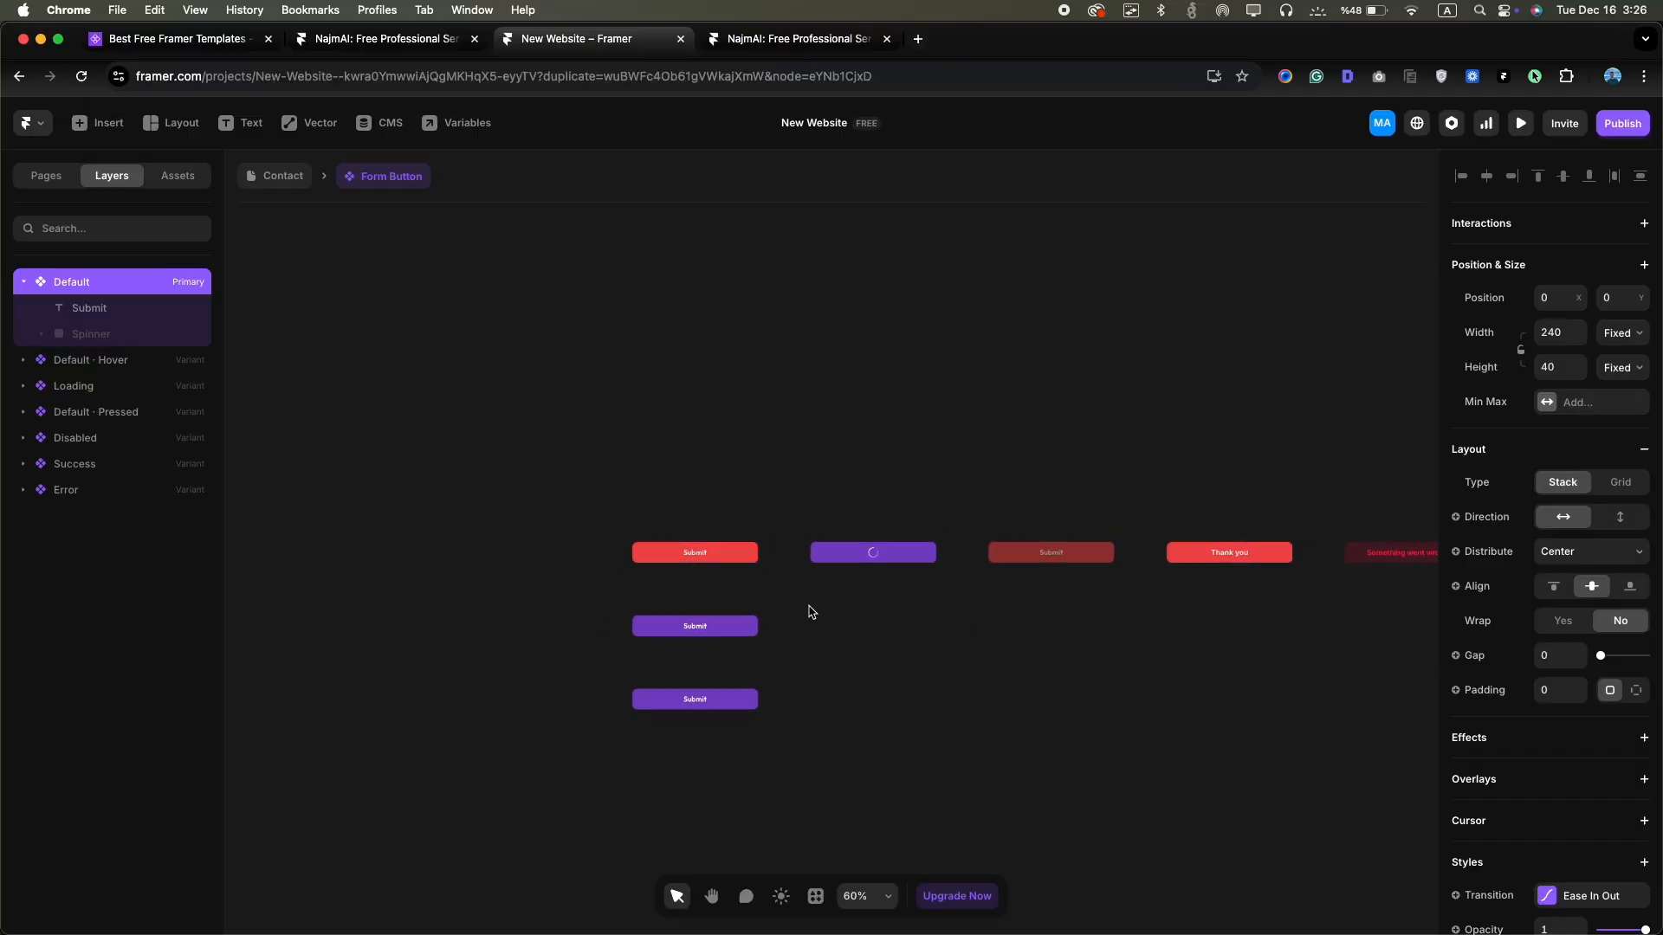
pyautogui.scroll(3, 693, 641)
pyautogui.click(702, 629)
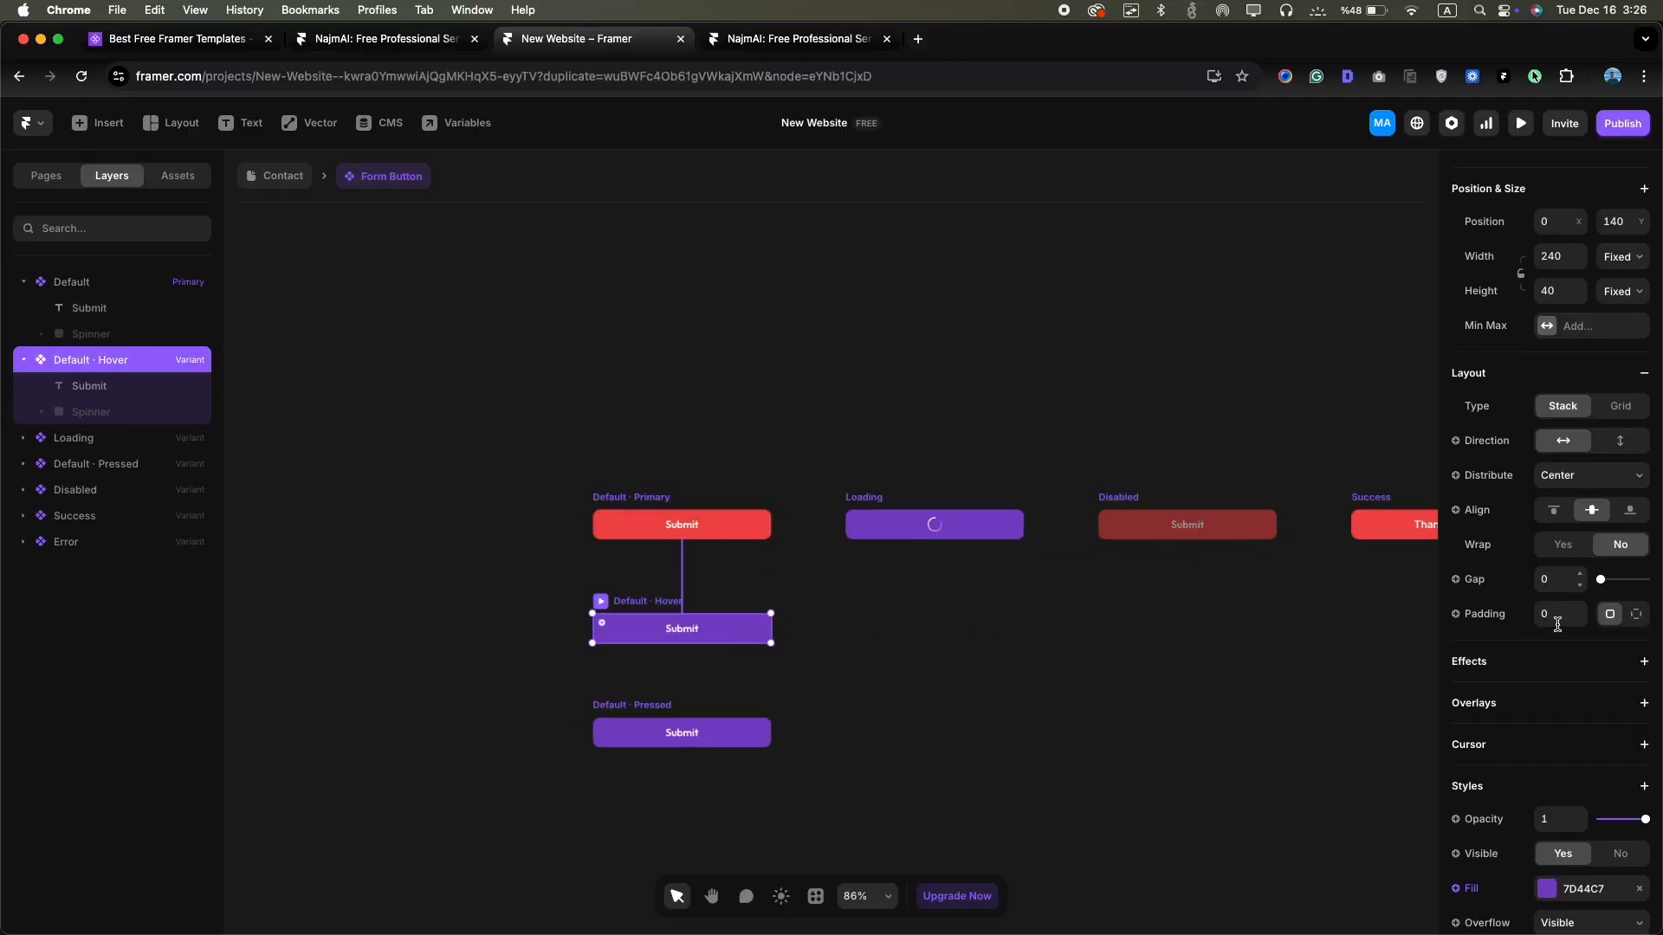
pyautogui.scroll(-5, 1559, 619)
pyautogui.click(1566, 452)
pyautogui.click(1502, 457)
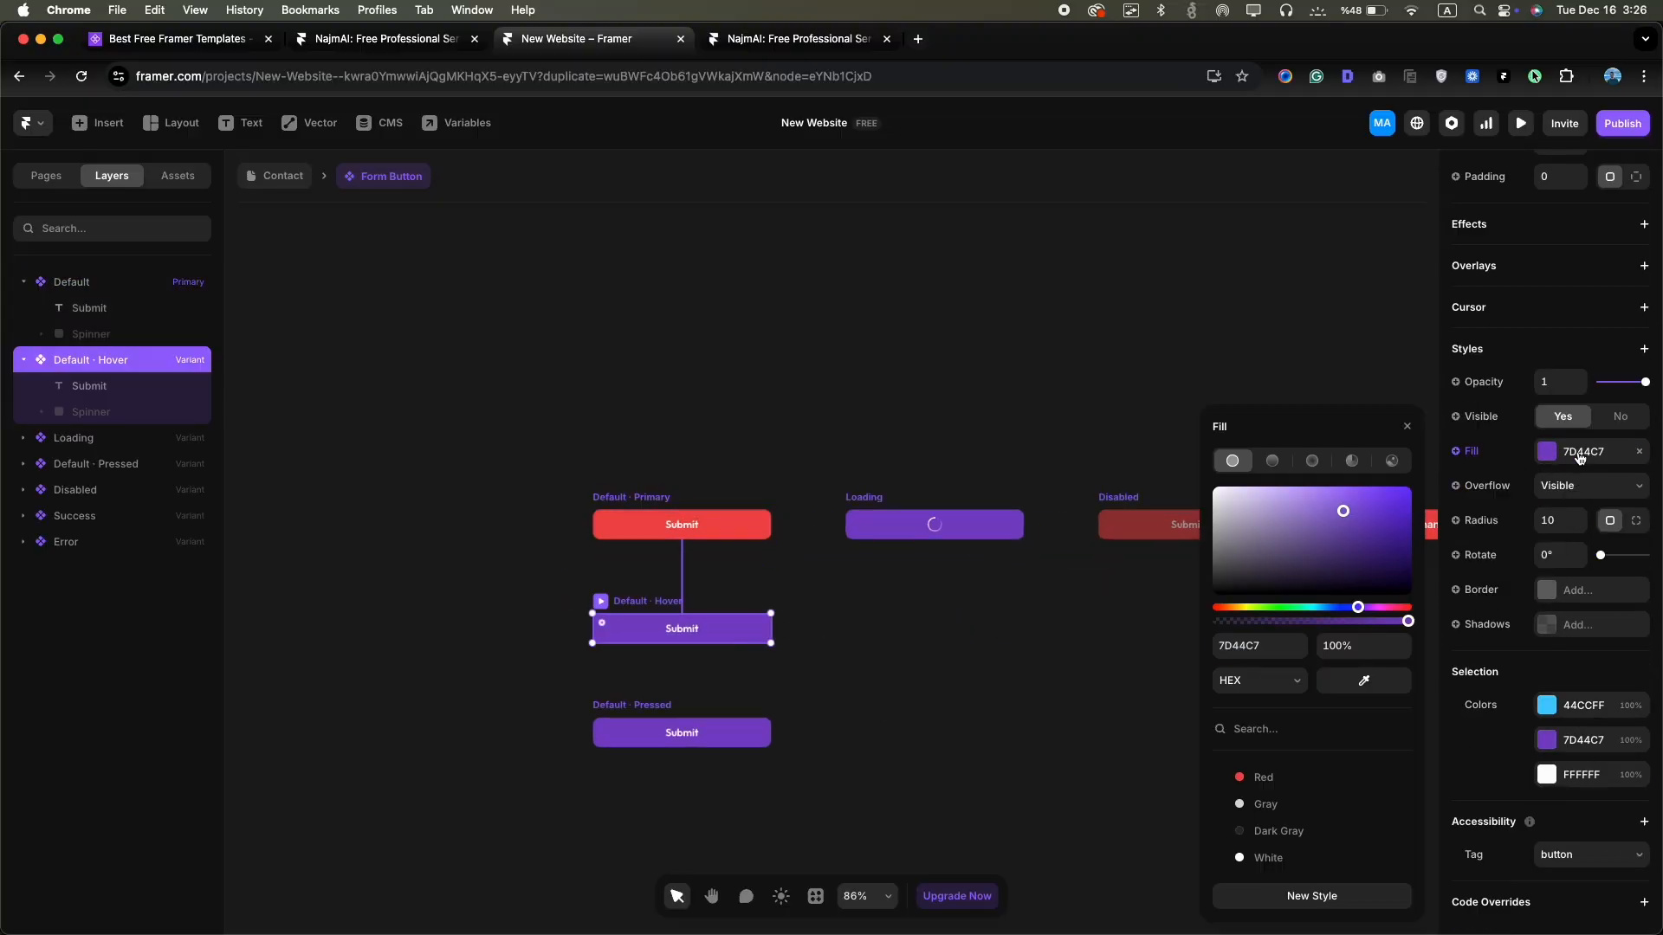
pyautogui.click(1273, 777)
pyautogui.moveTo(1351, 501); pyautogui.dragTo(1351, 524)
pyautogui.click(1266, 649)
pyautogui.press('super+c')
# Apply the copied dark red hex value as the fill of the Default Pressed variant
pyautogui.click(743, 742)
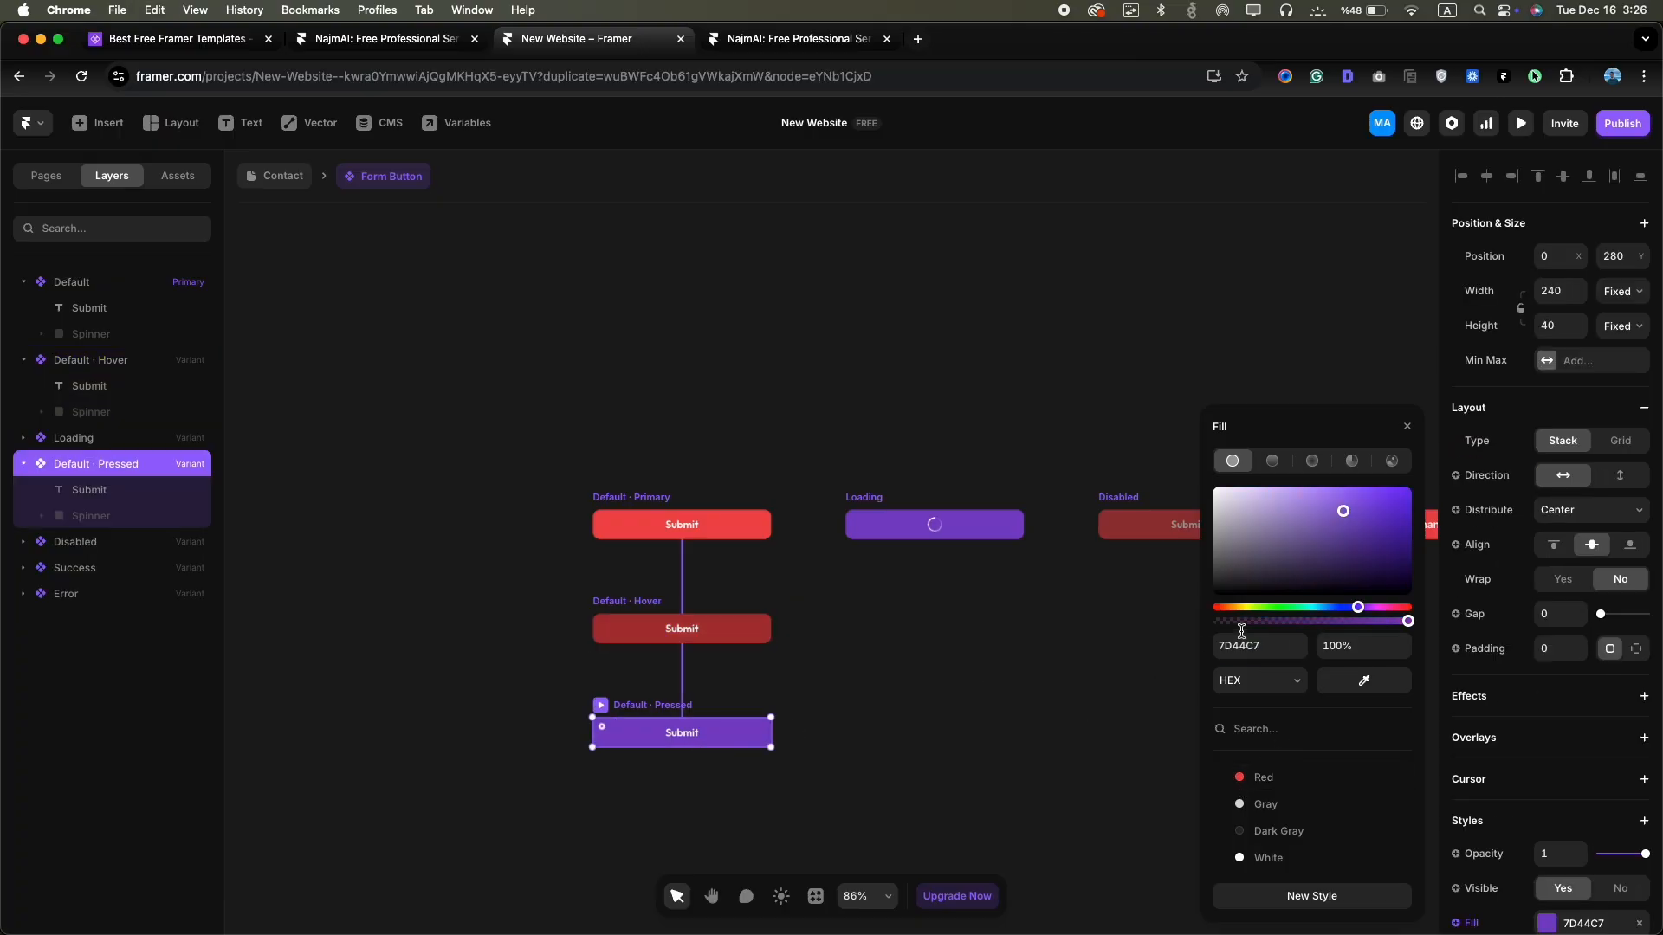
pyautogui.click(1257, 643)
pyautogui.press('super+v')
pyautogui.press('Return')
pyautogui.click(784, 735)
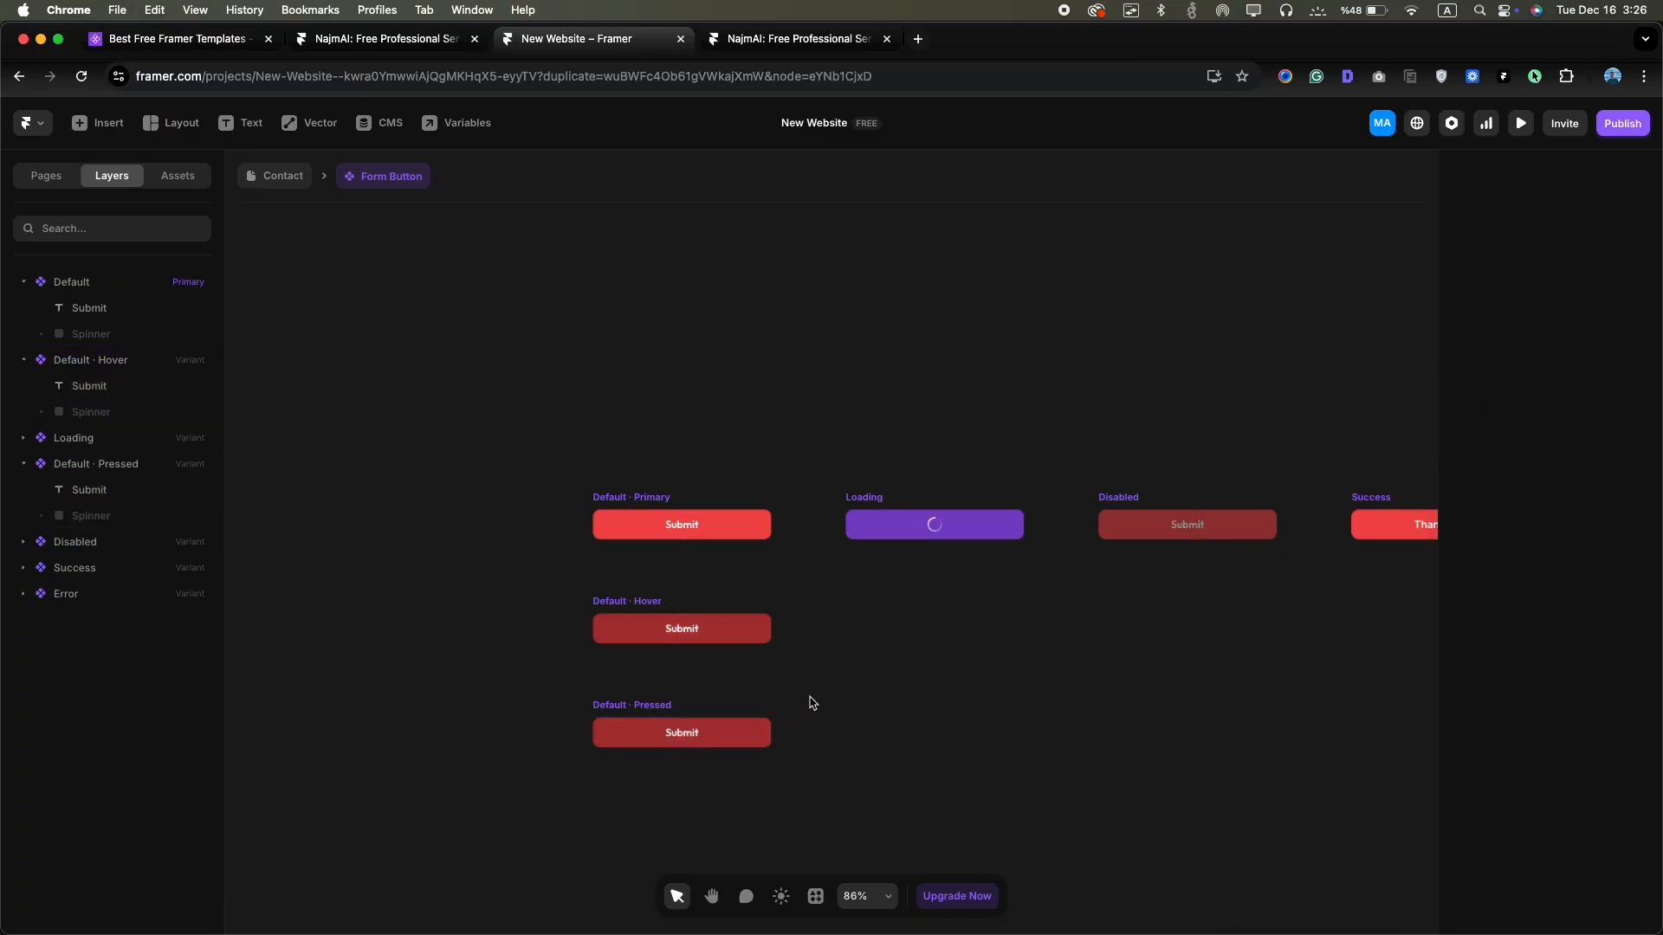
# Set the fill of the form button's Loading variant to the Red style and return to the contact page
pyautogui.click(994, 541)
pyautogui.click(745, 530)
pyautogui.click(996, 529)
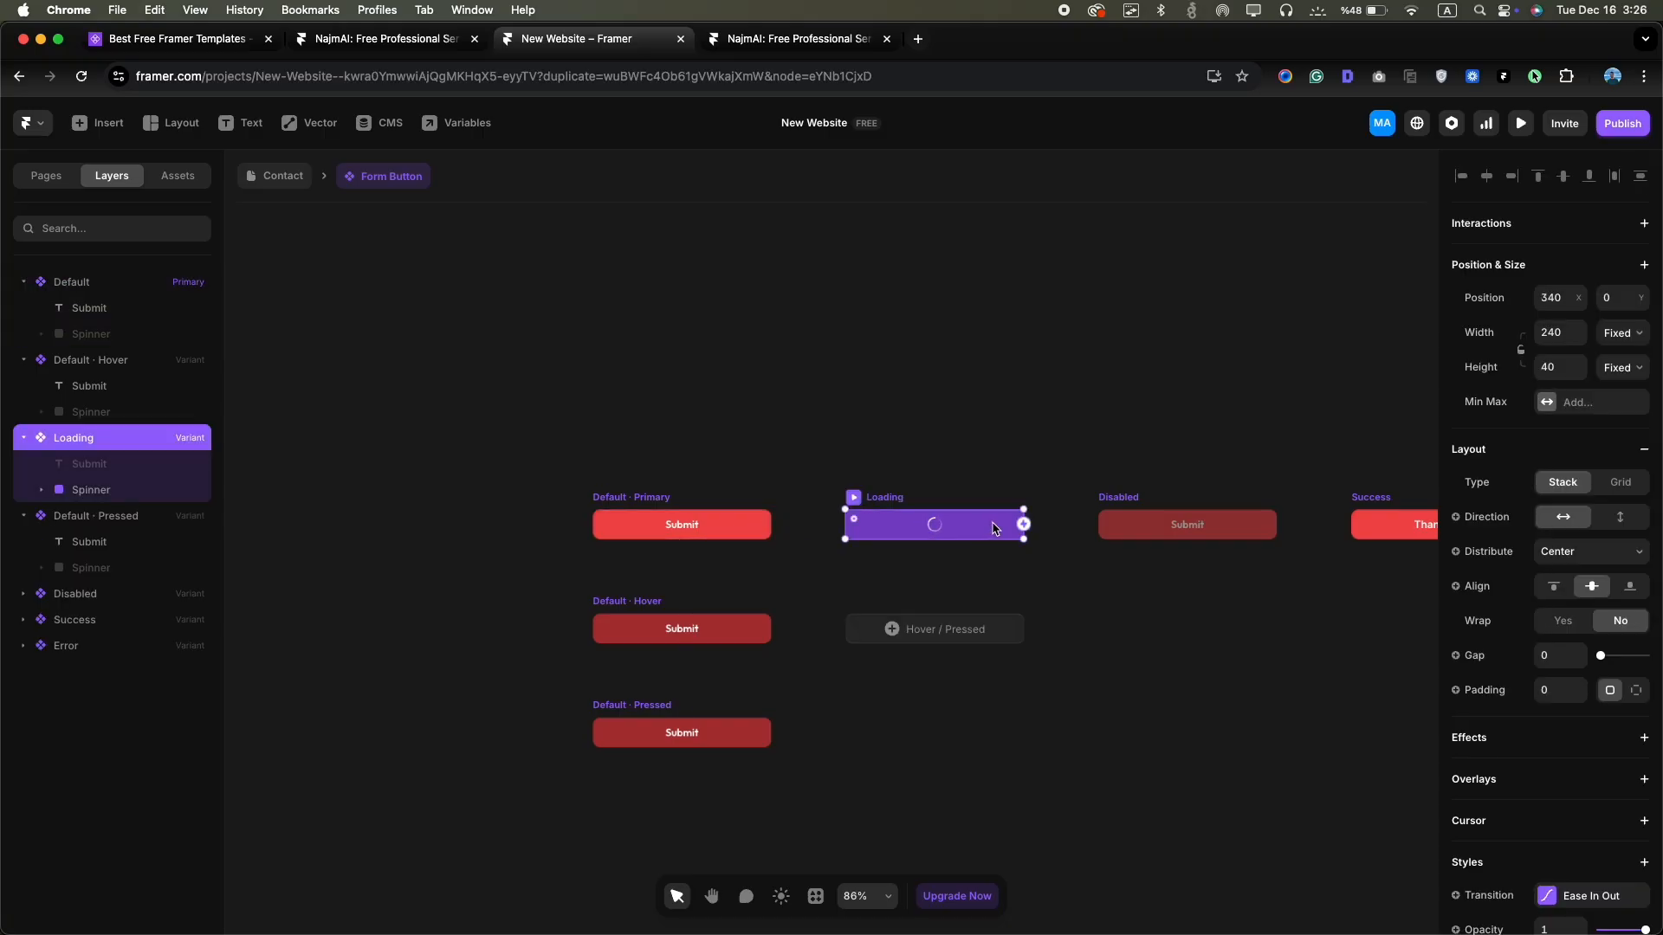
pyautogui.scroll(-5, 1576, 563)
pyautogui.click(1578, 452)
pyautogui.click(1284, 779)
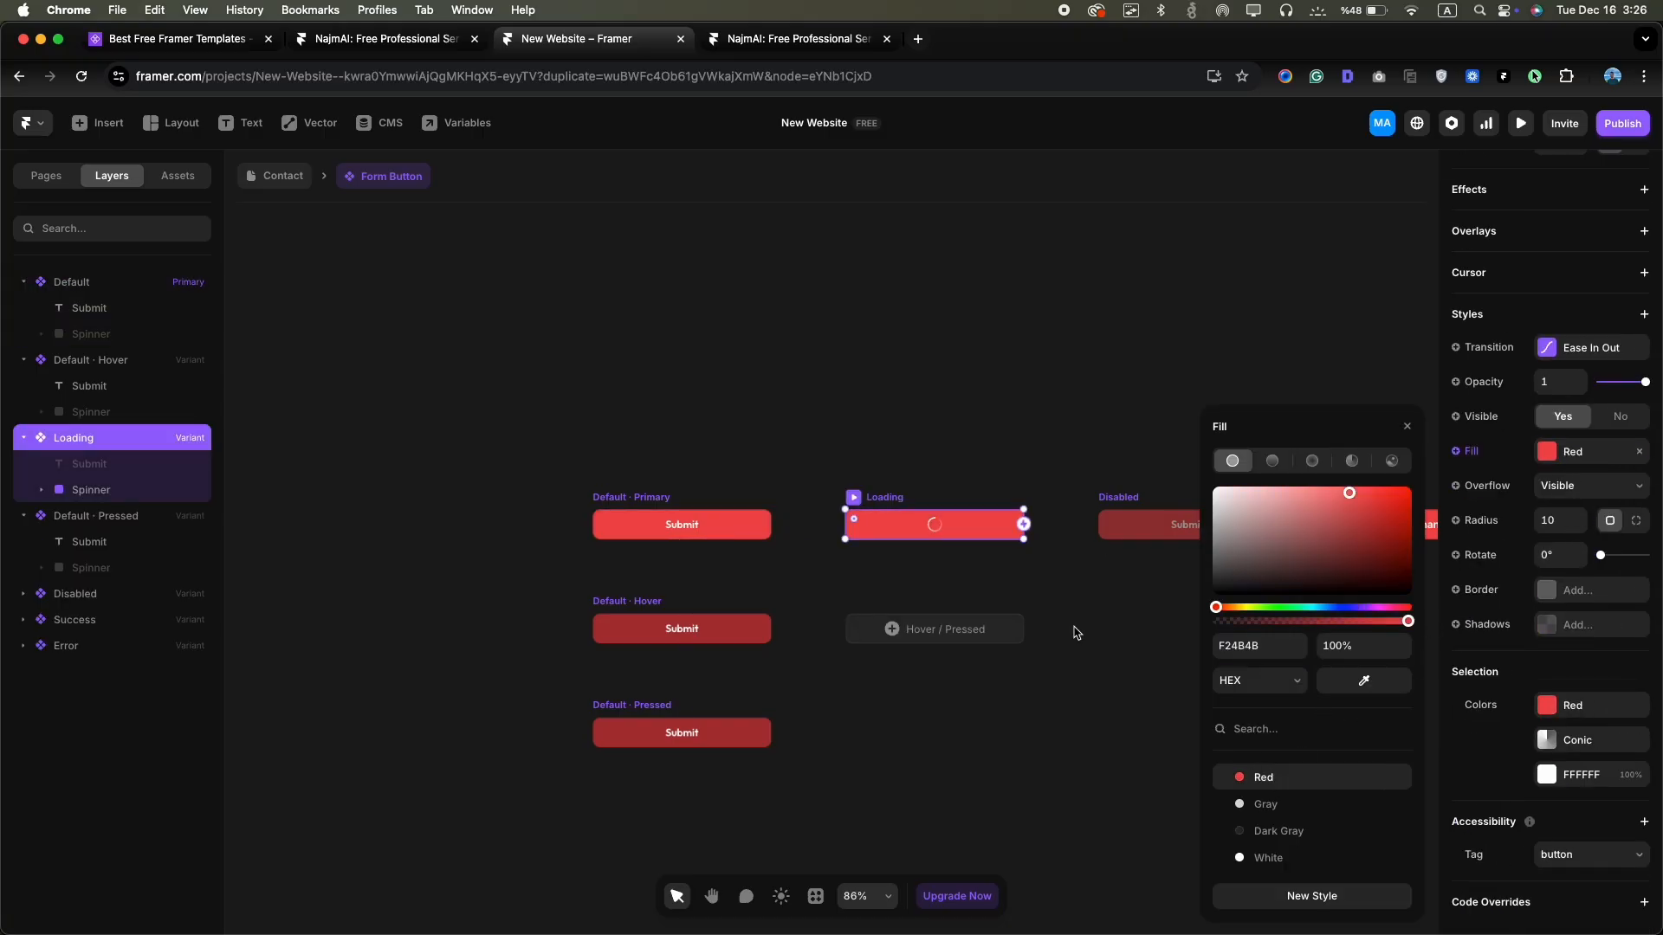
pyautogui.click(1080, 598)
pyautogui.click(281, 182)
# Look over the FAQ, CTA and footer sections below the contact form
pyautogui.scroll(-5, 948, 520)
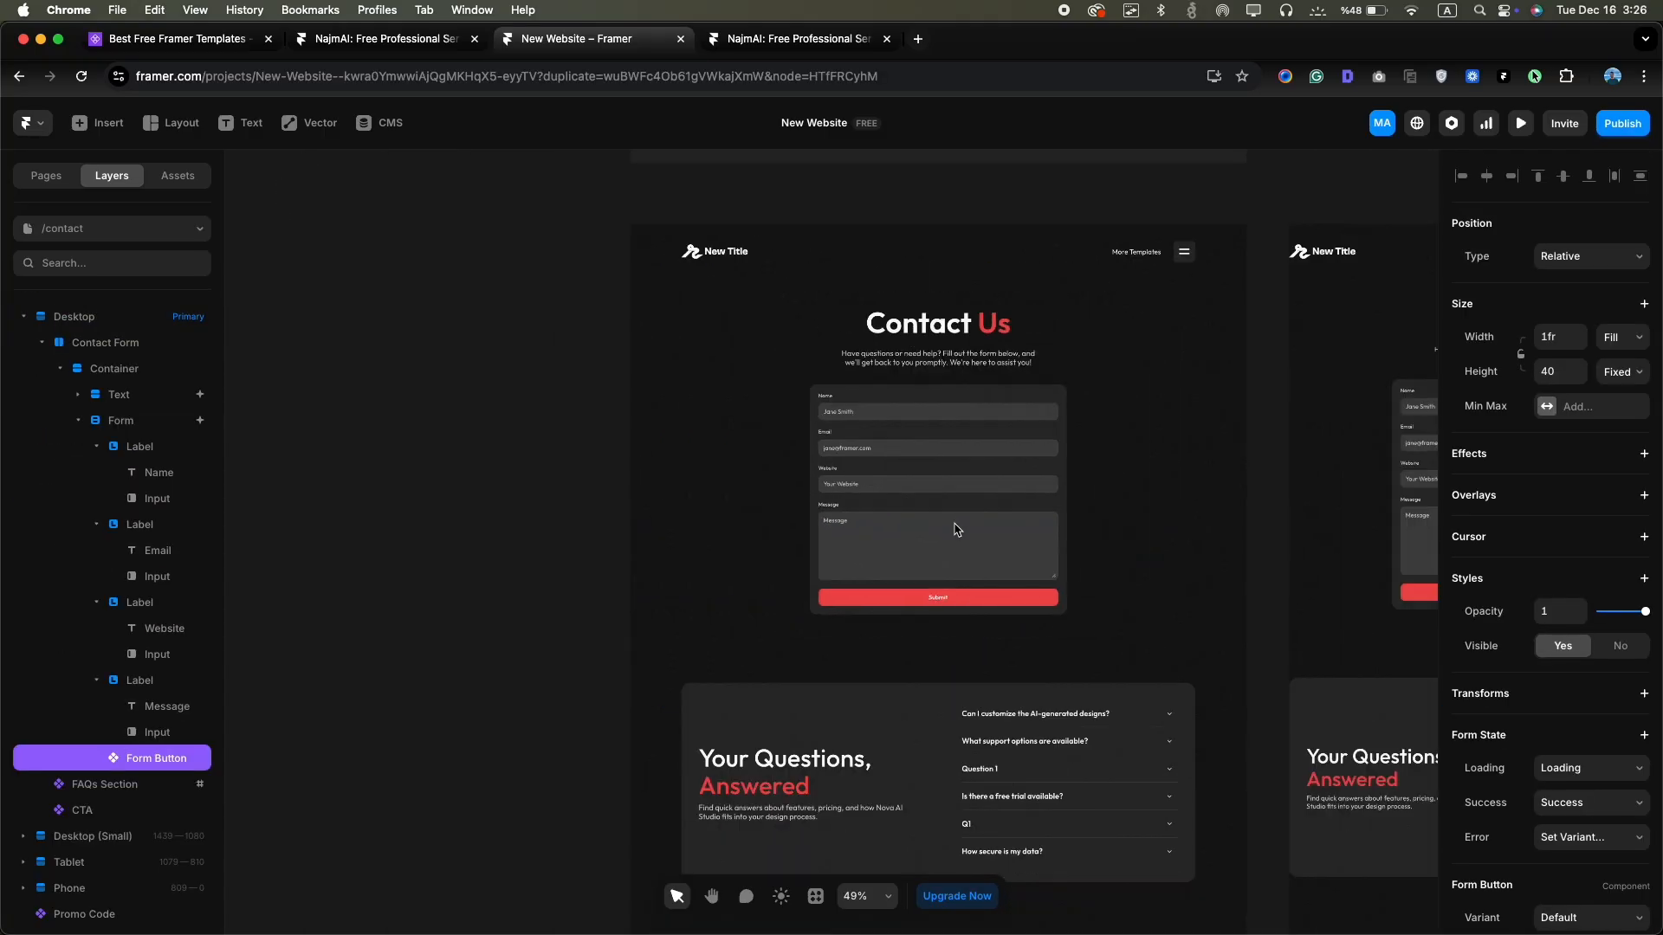
pyautogui.scroll(-5, 953, 528)
pyautogui.click(880, 446)
pyautogui.scroll(-5, 880, 446)
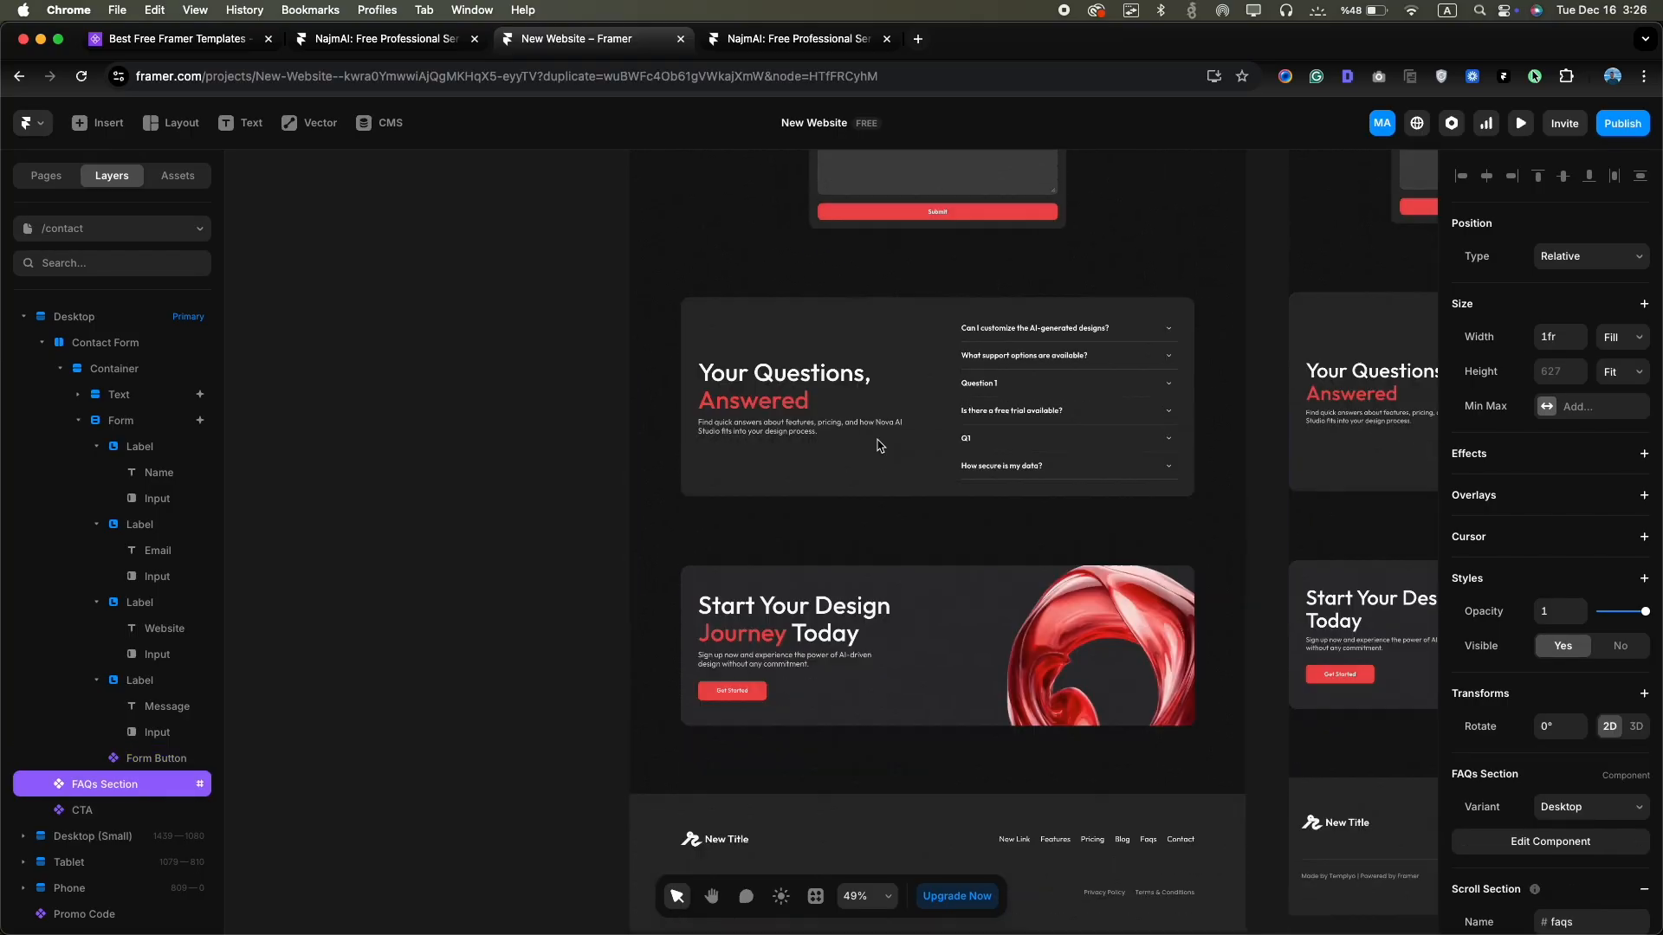
# Look over the terms-conditions and privacy-policy pages and select the Terms & Conditions content
pyautogui.click(45, 175)
pyautogui.click(99, 507)
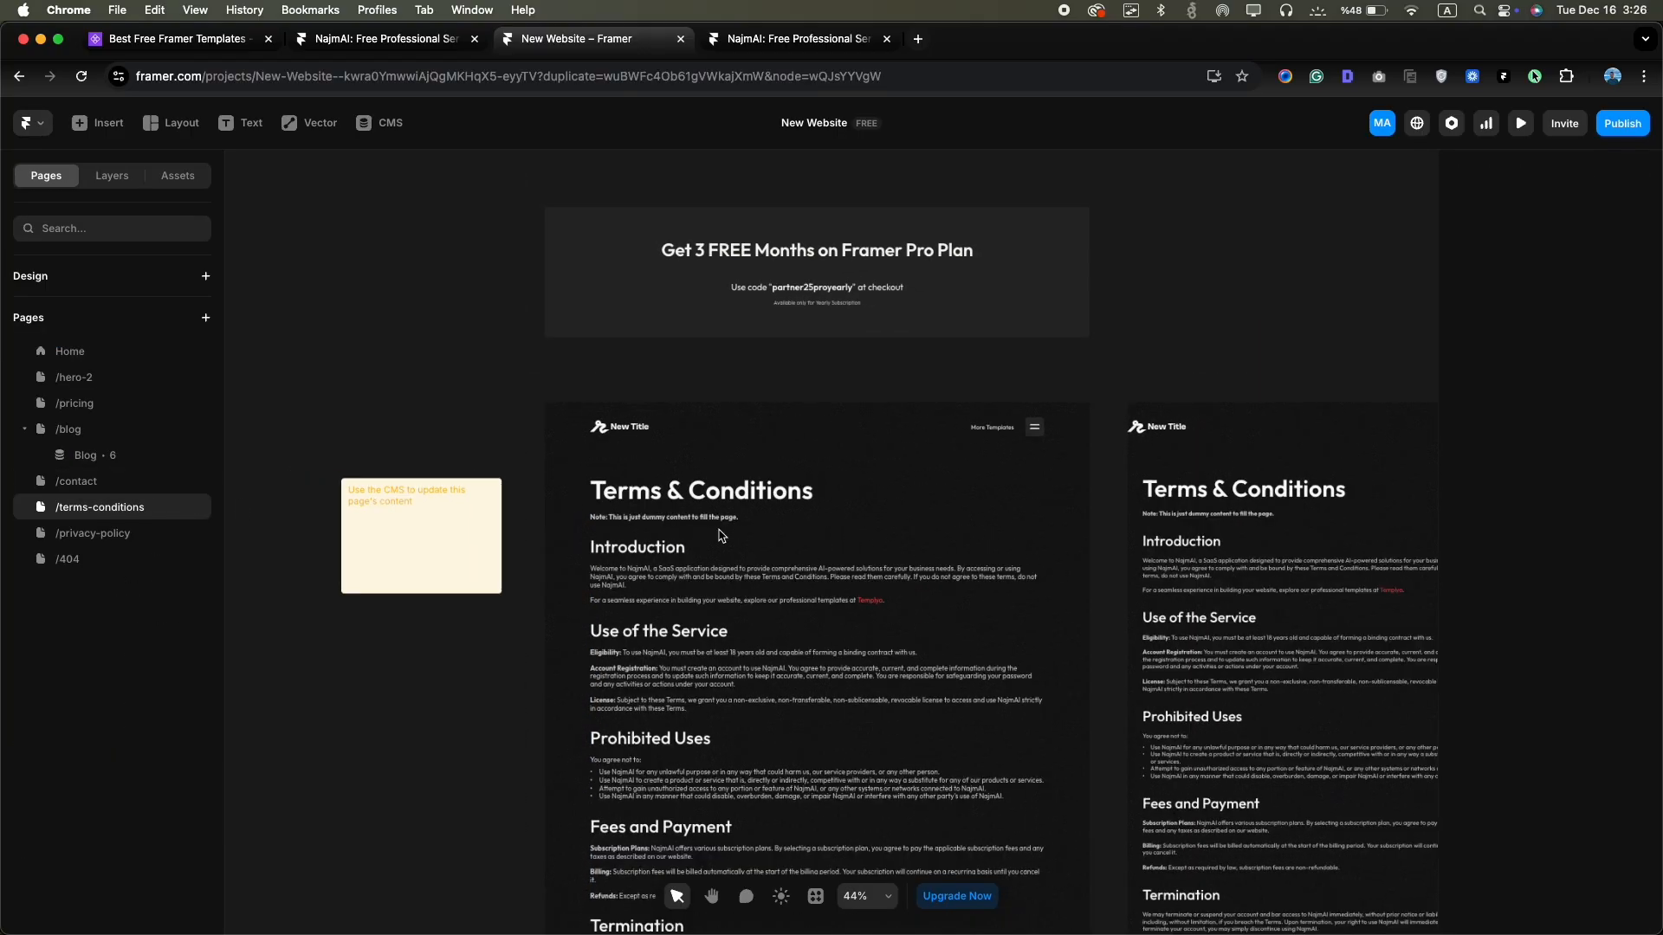
pyautogui.scroll(-3, 722, 467)
pyautogui.click(723, 407)
pyautogui.click(93, 533)
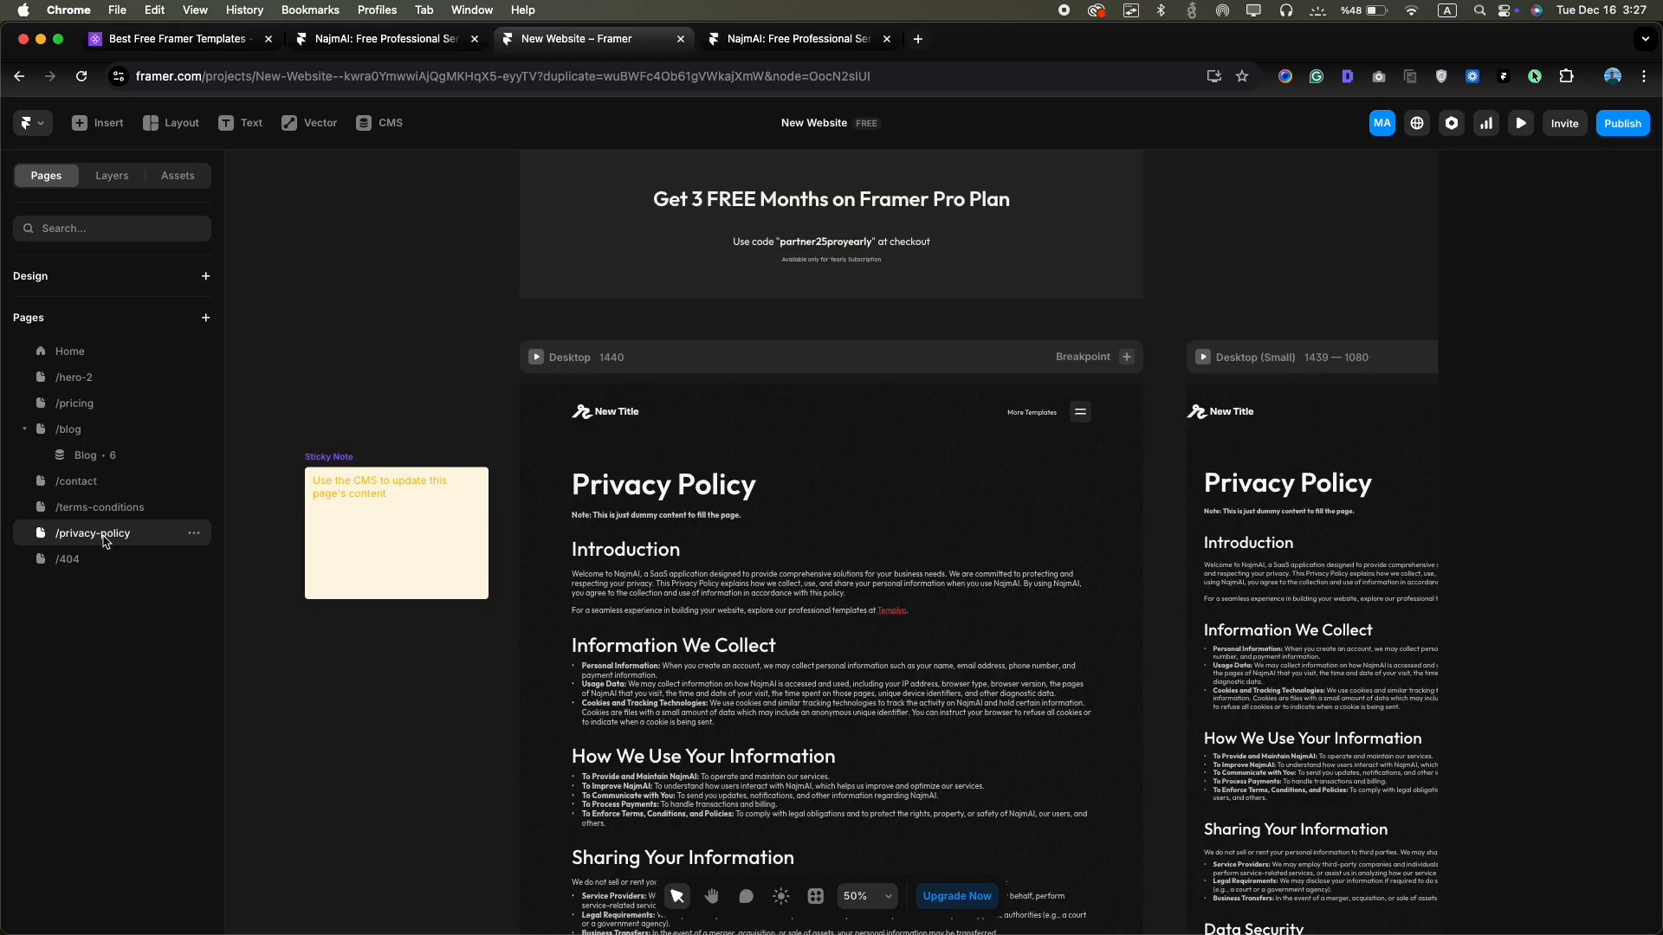
pyautogui.click(103, 510)
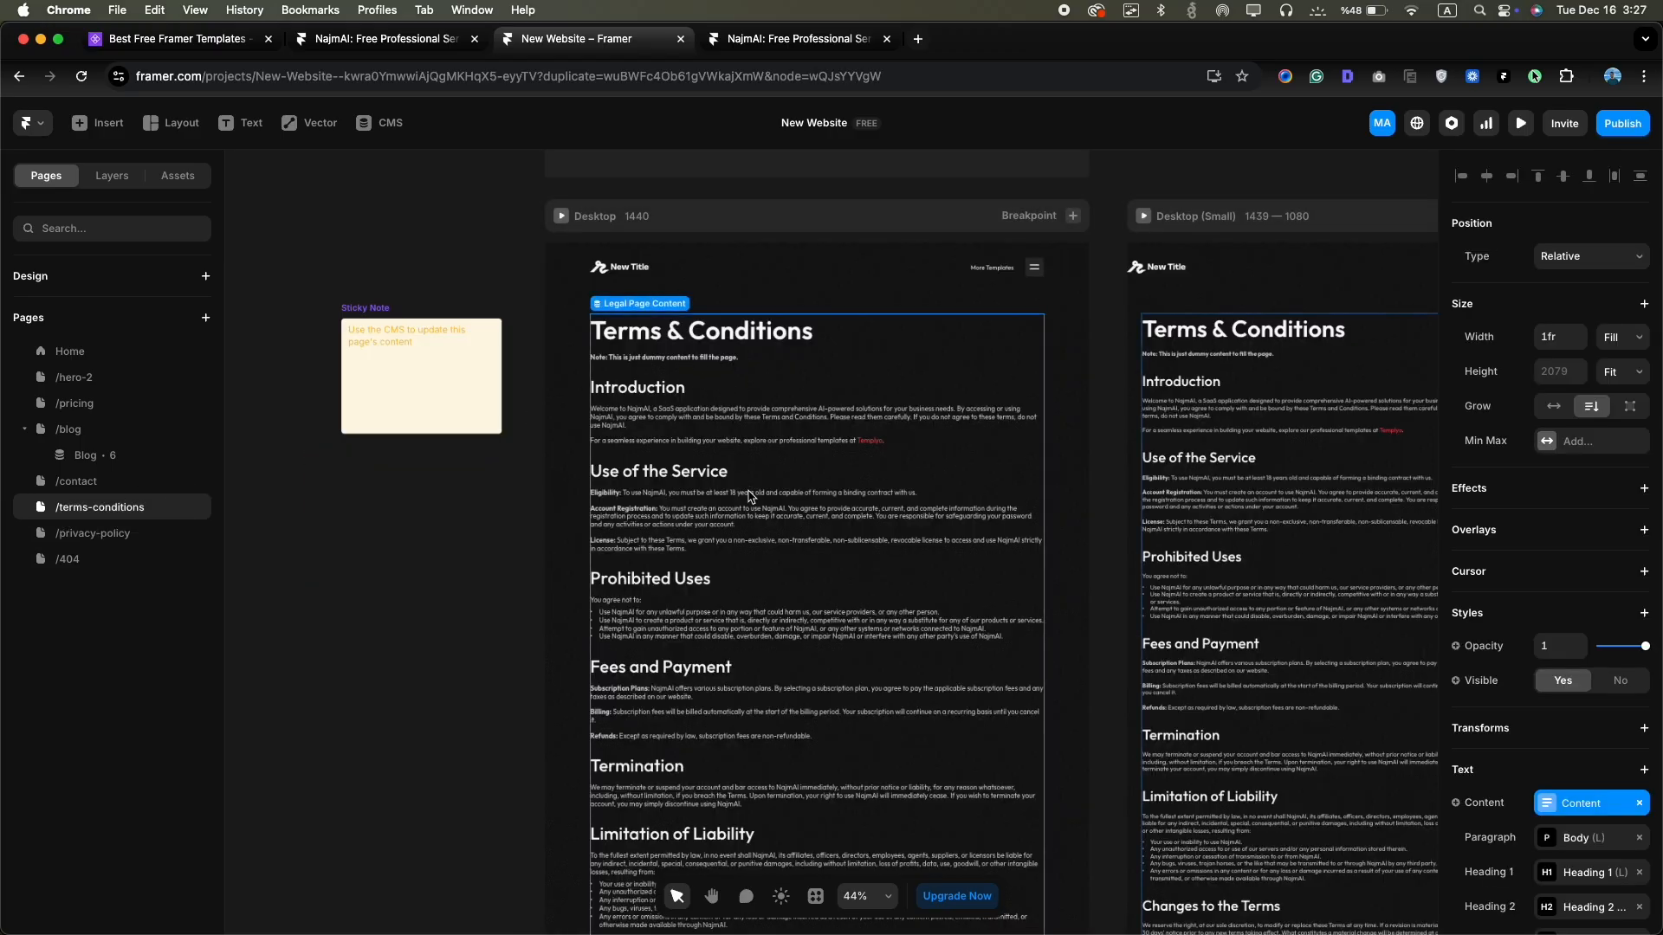
# Review the title, slug and content of the Privacy Policy and Terms & Conditions items in the CMS Legal Pages collection
pyautogui.click(382, 122)
pyautogui.click(326, 259)
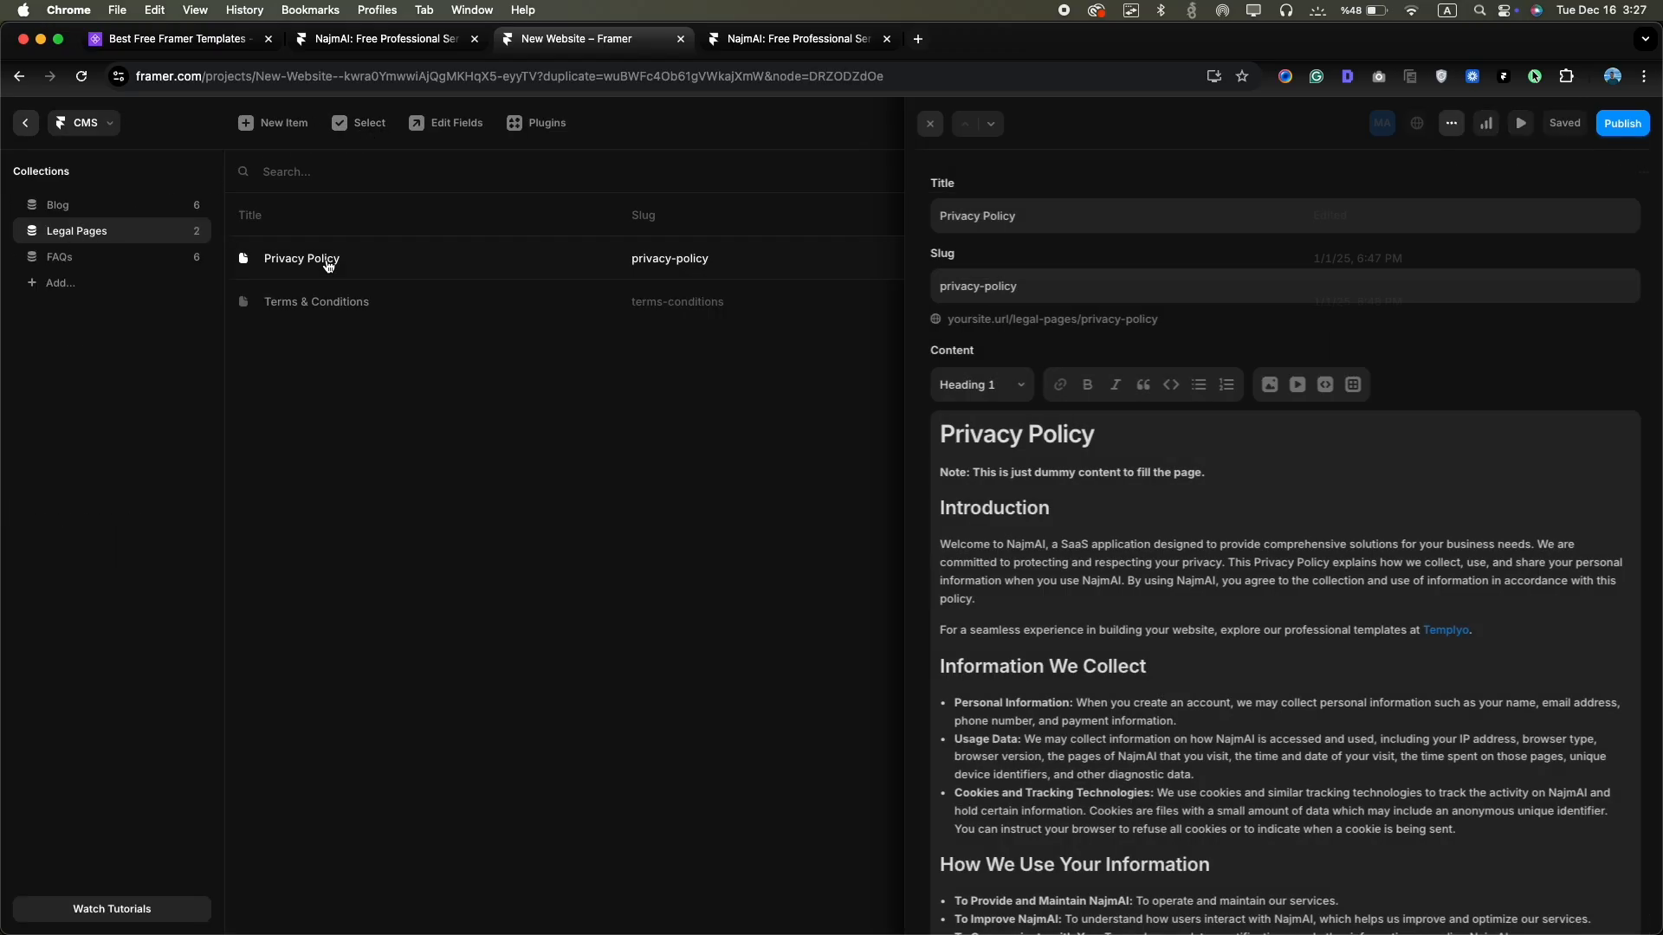
pyautogui.click(330, 316)
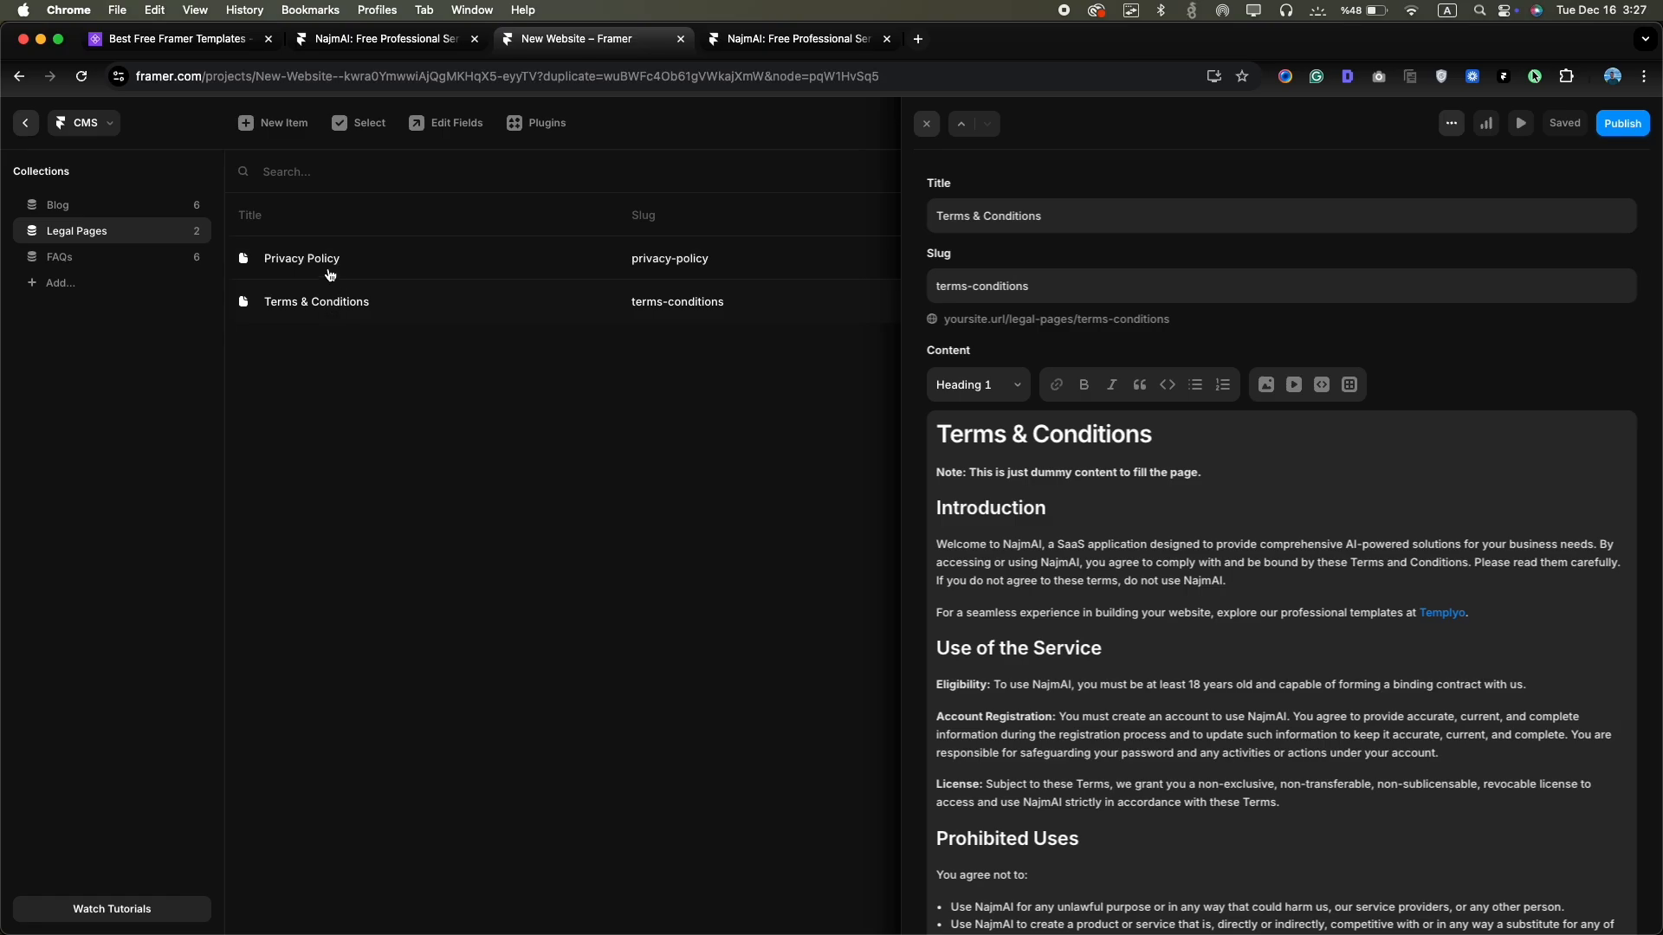
pyautogui.click(329, 274)
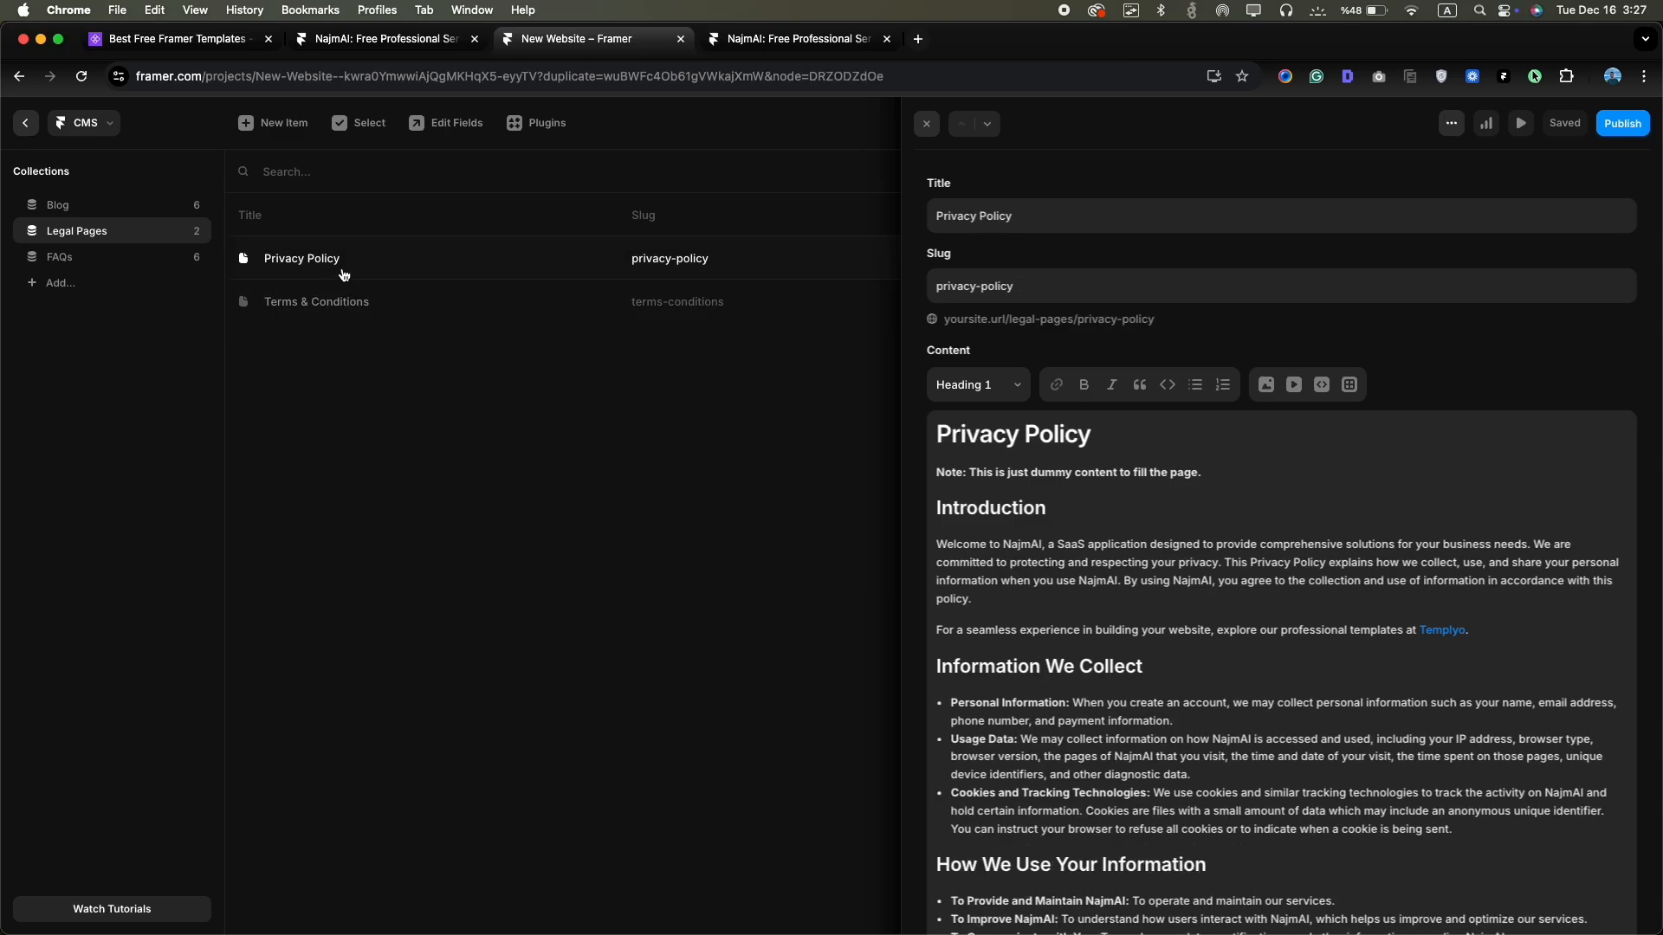
pyautogui.tripleClick(982, 210)
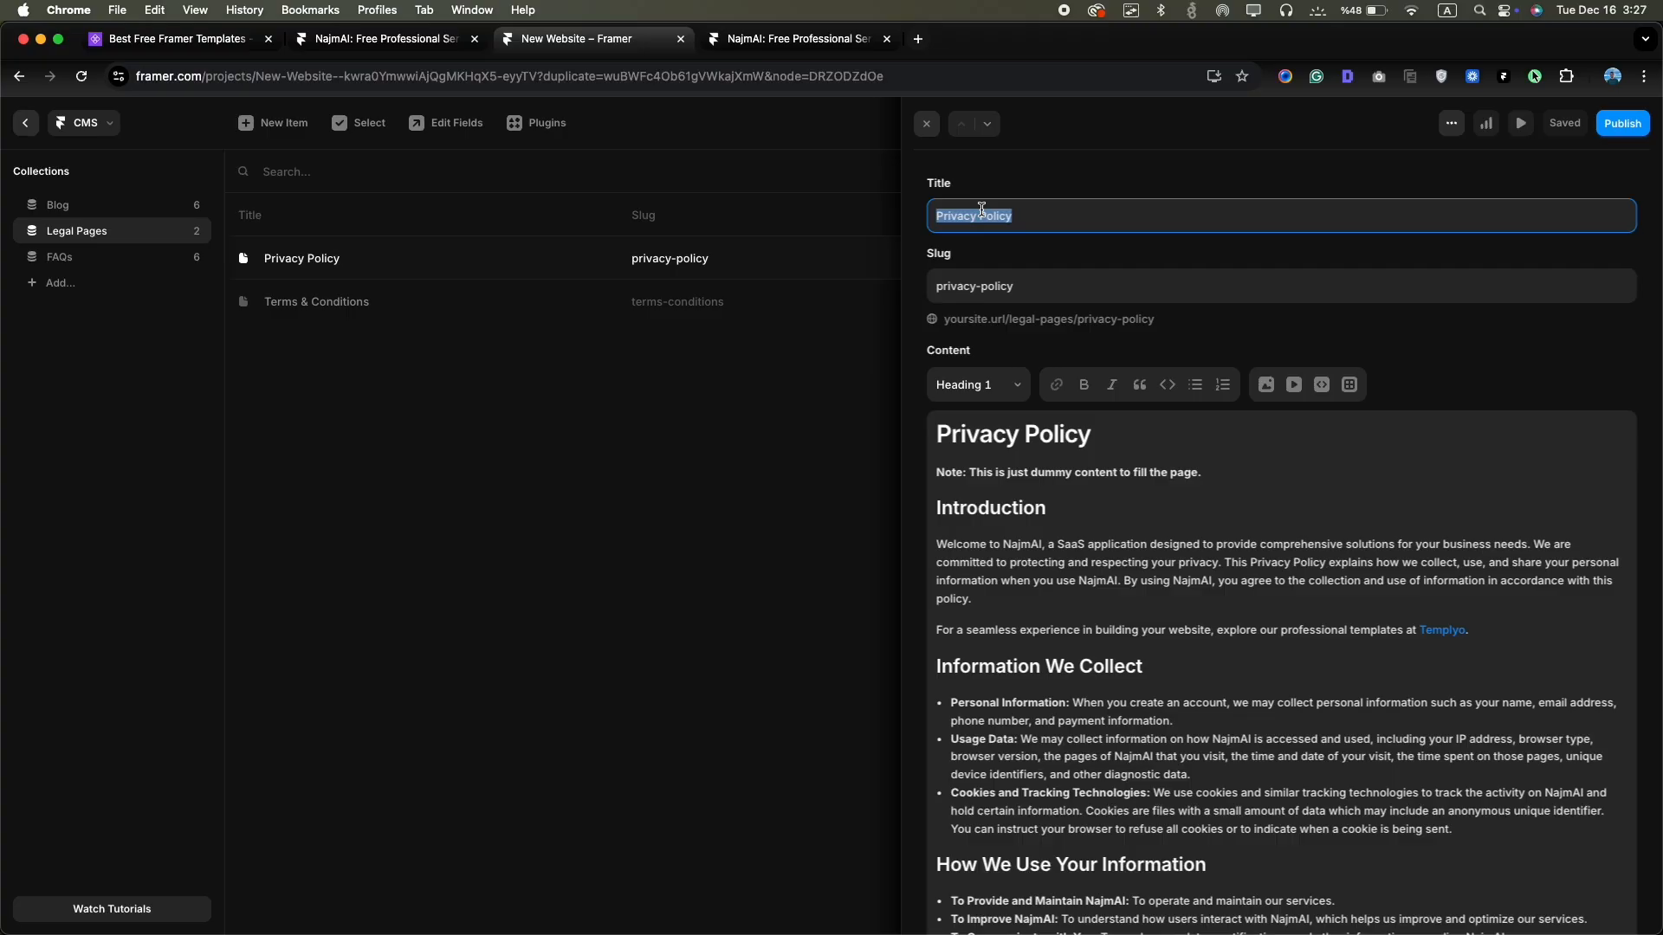
pyautogui.click(680, 299)
pyautogui.click(691, 264)
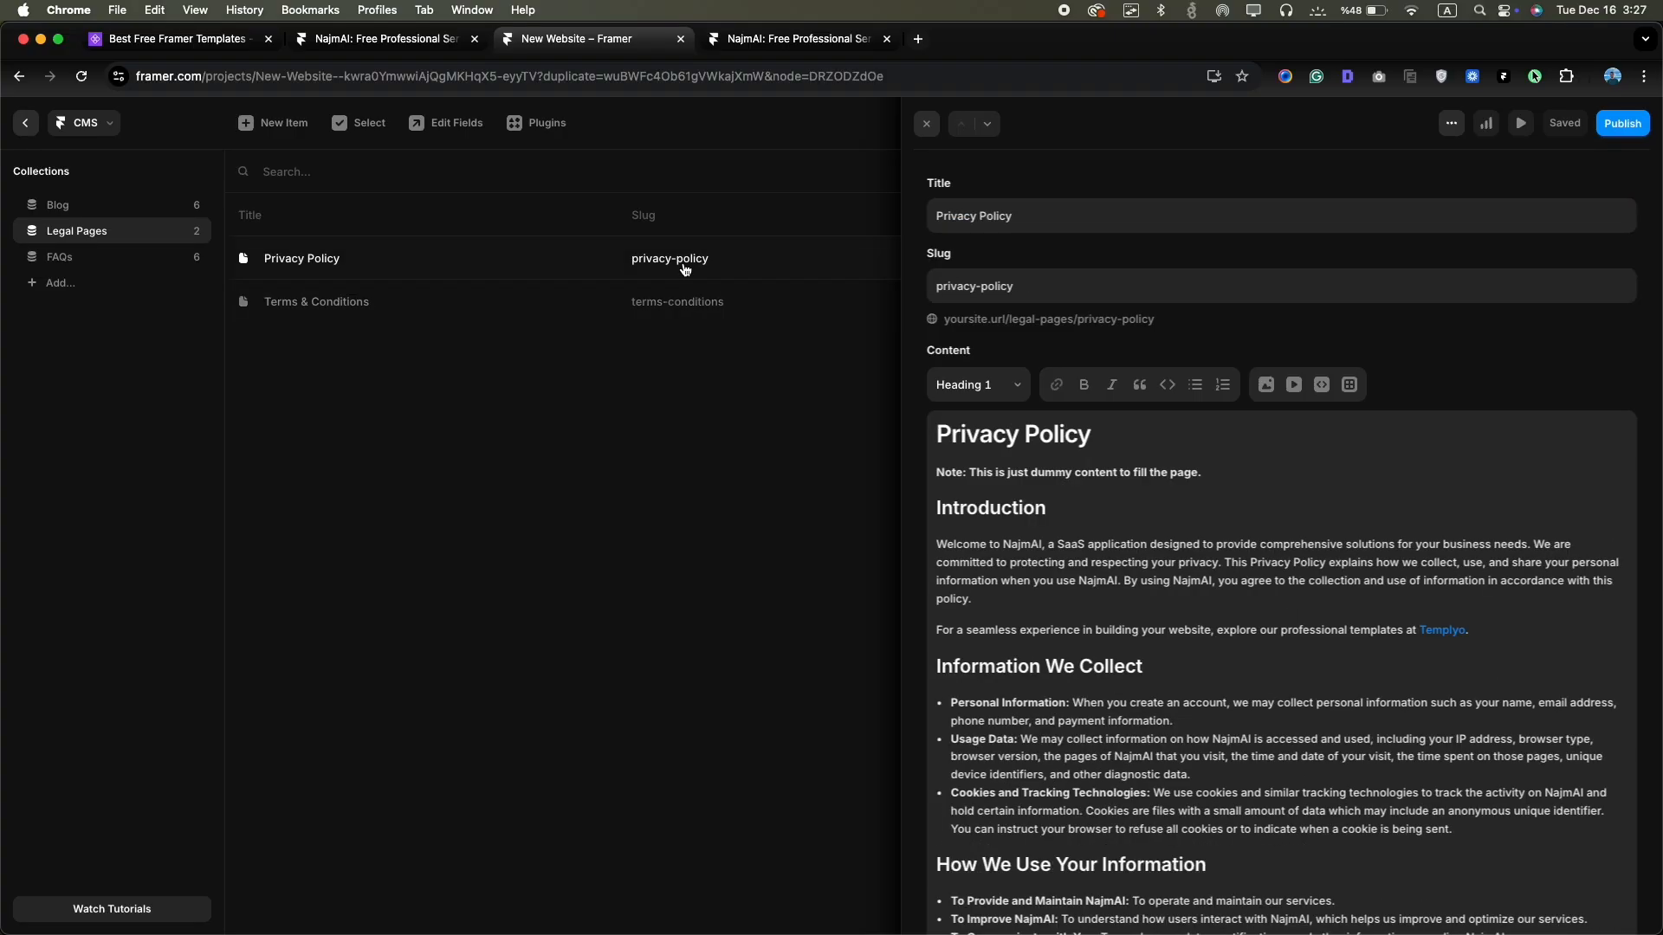
pyautogui.click(973, 225)
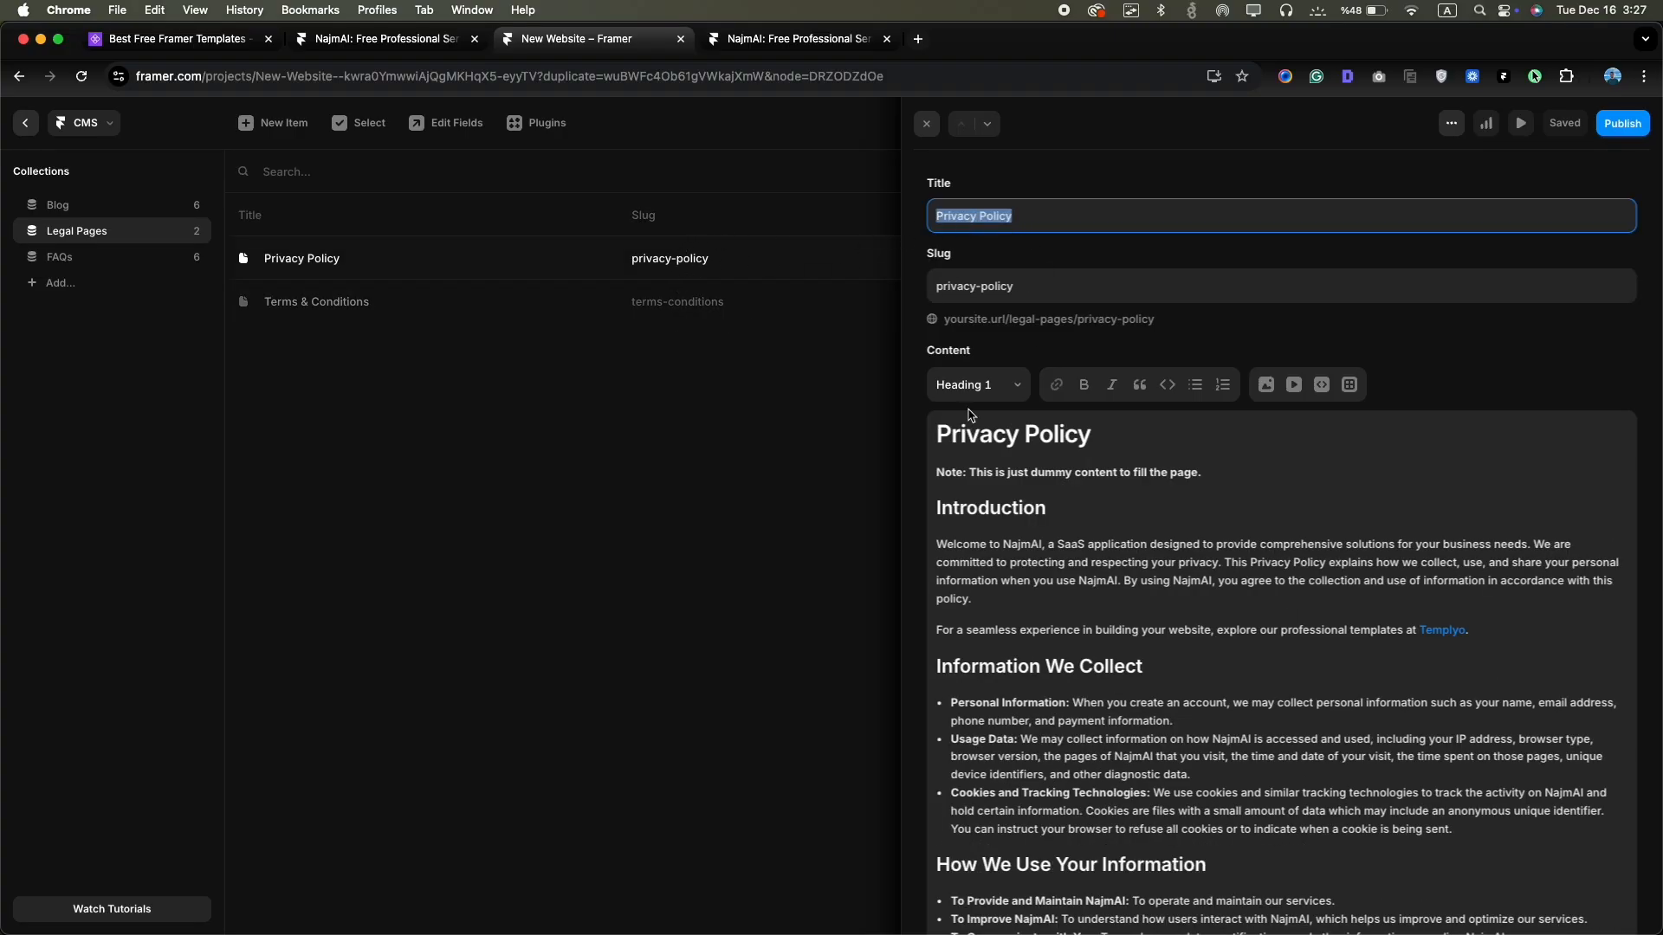
pyautogui.click(724, 397)
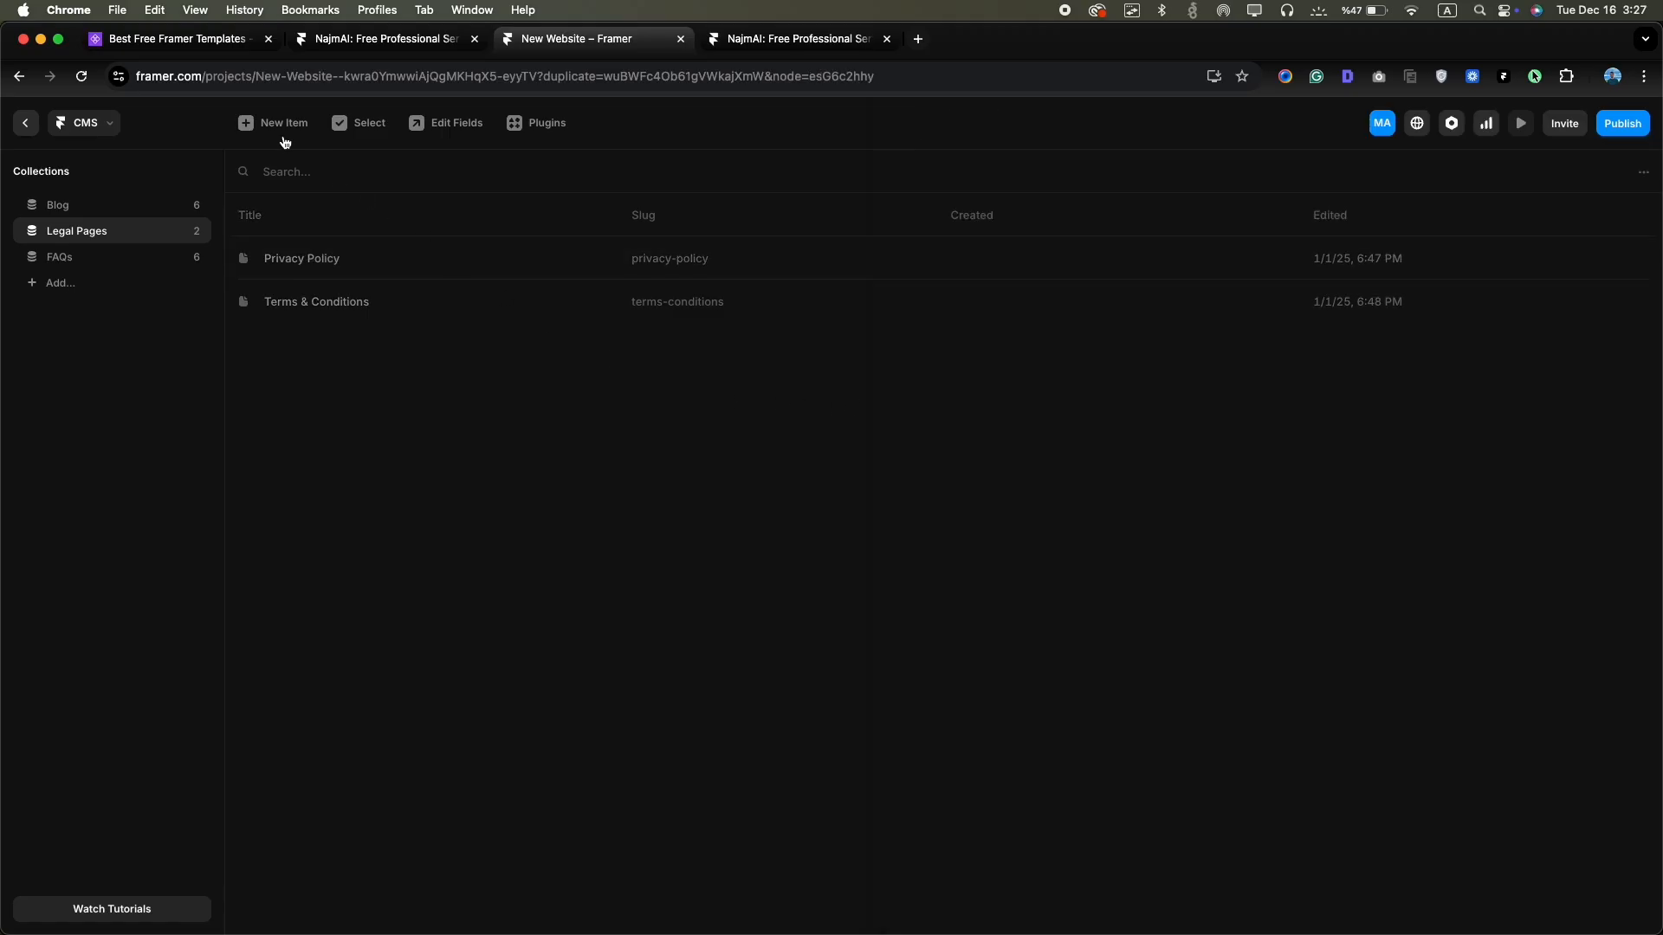
# Create a Legal Pages item titled "Refund Policy" with the content "Refund Policy Content"
pyautogui.click(279, 132)
pyautogui.click(985, 217)
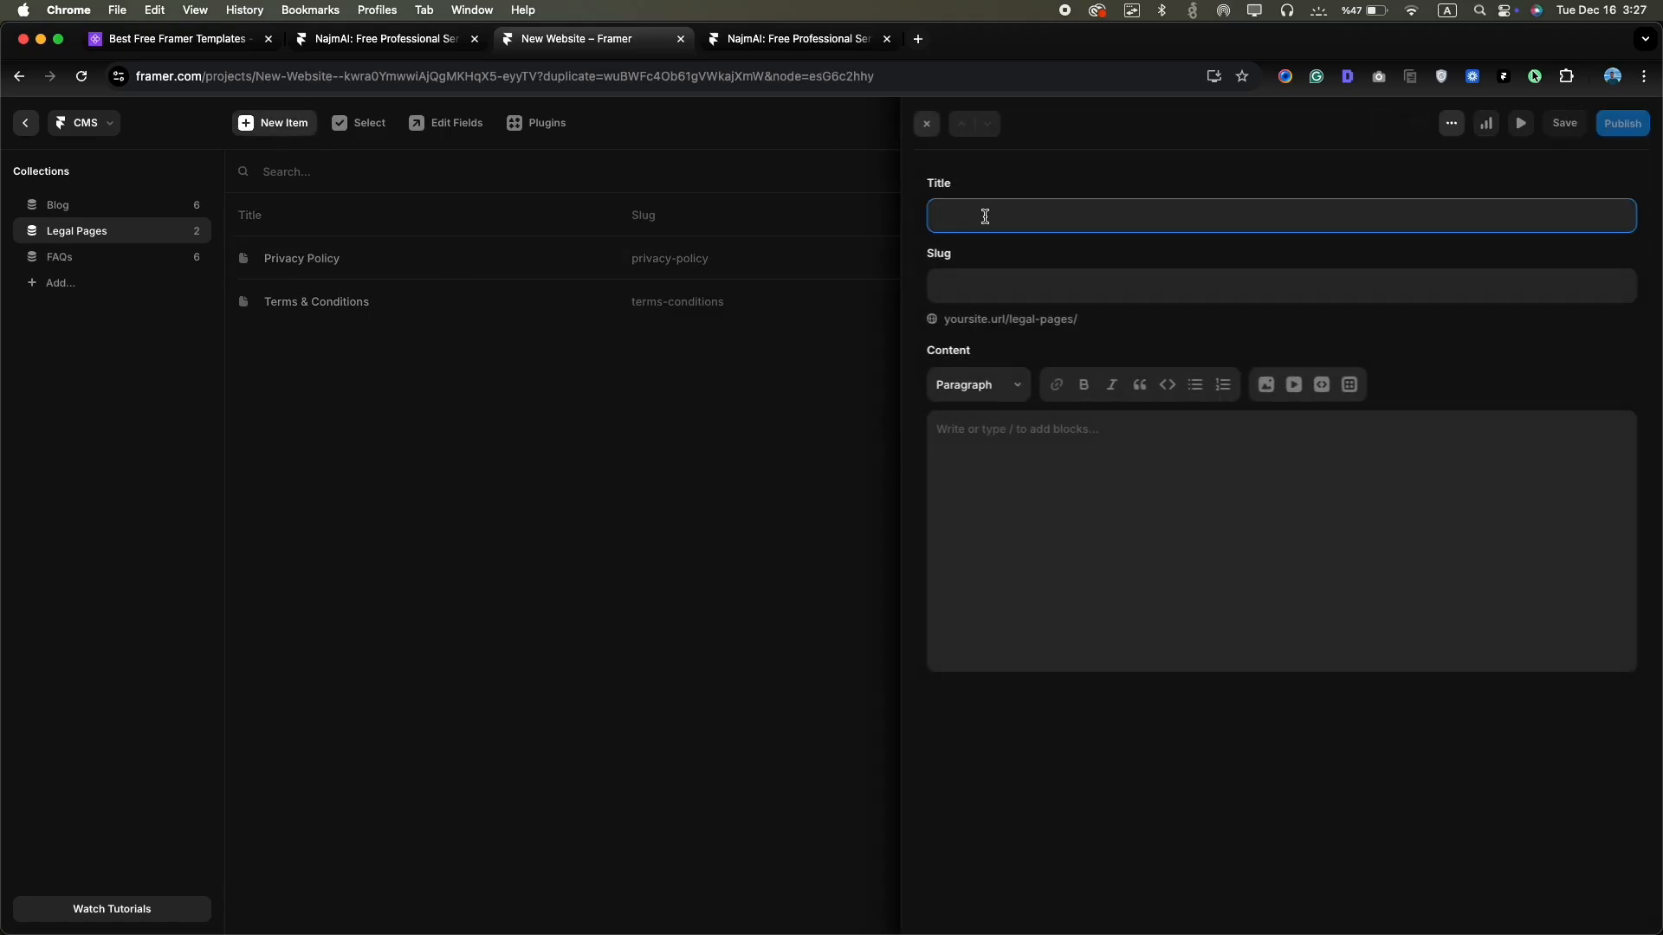
pyautogui.write('Refund Policy')
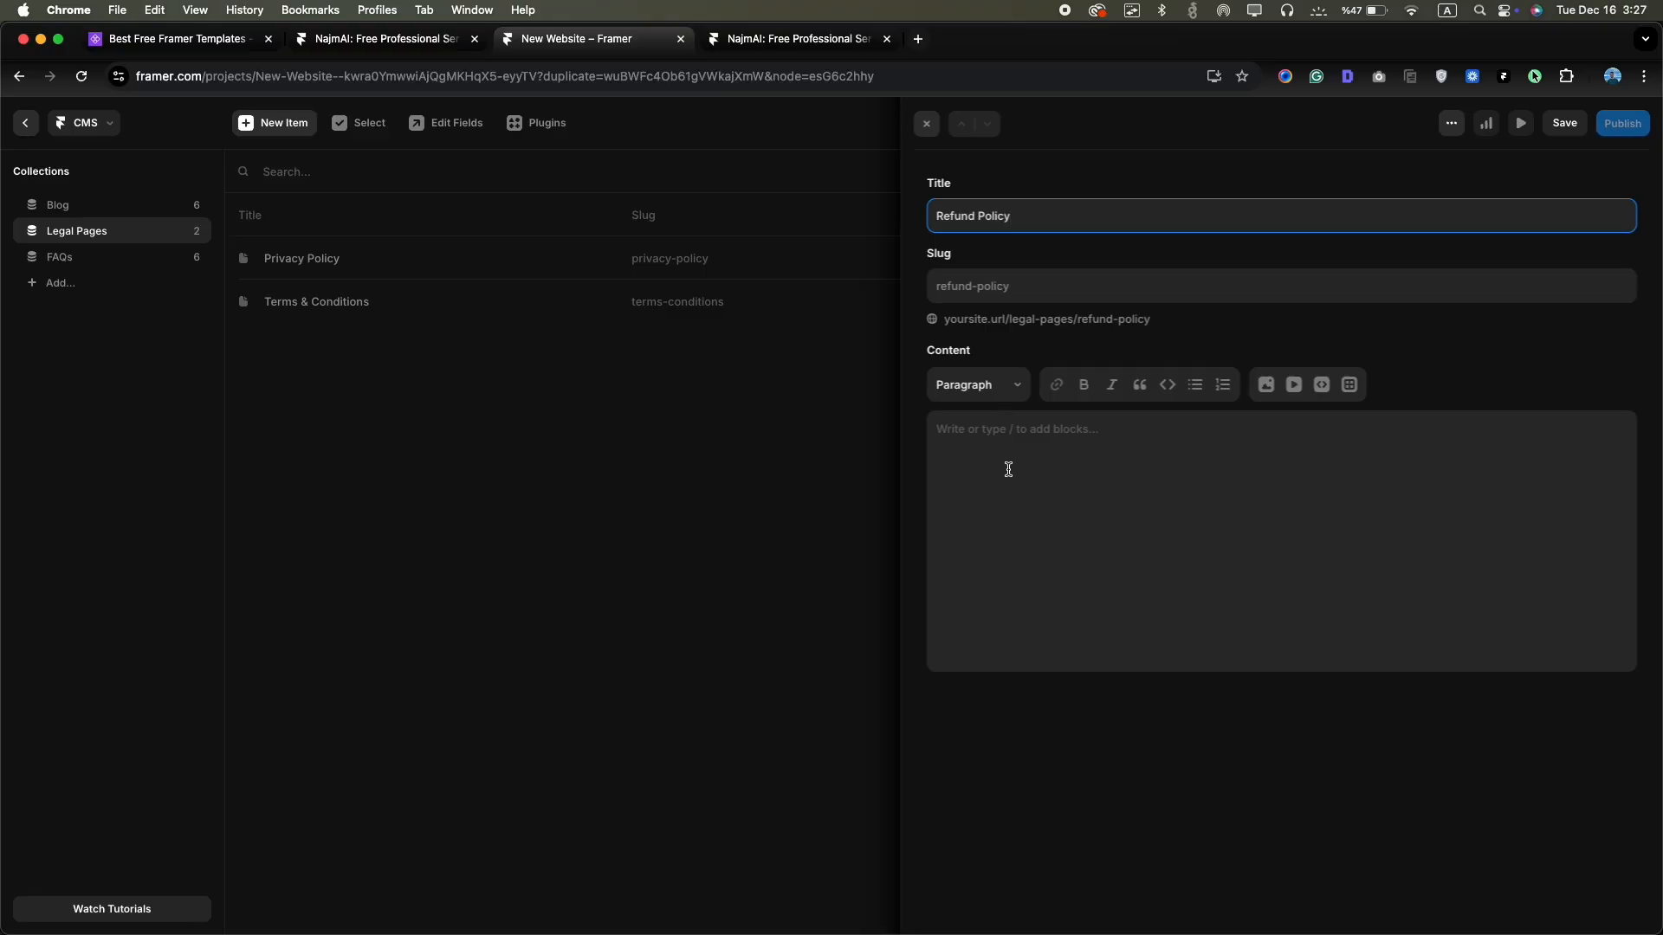
pyautogui.click(1010, 494)
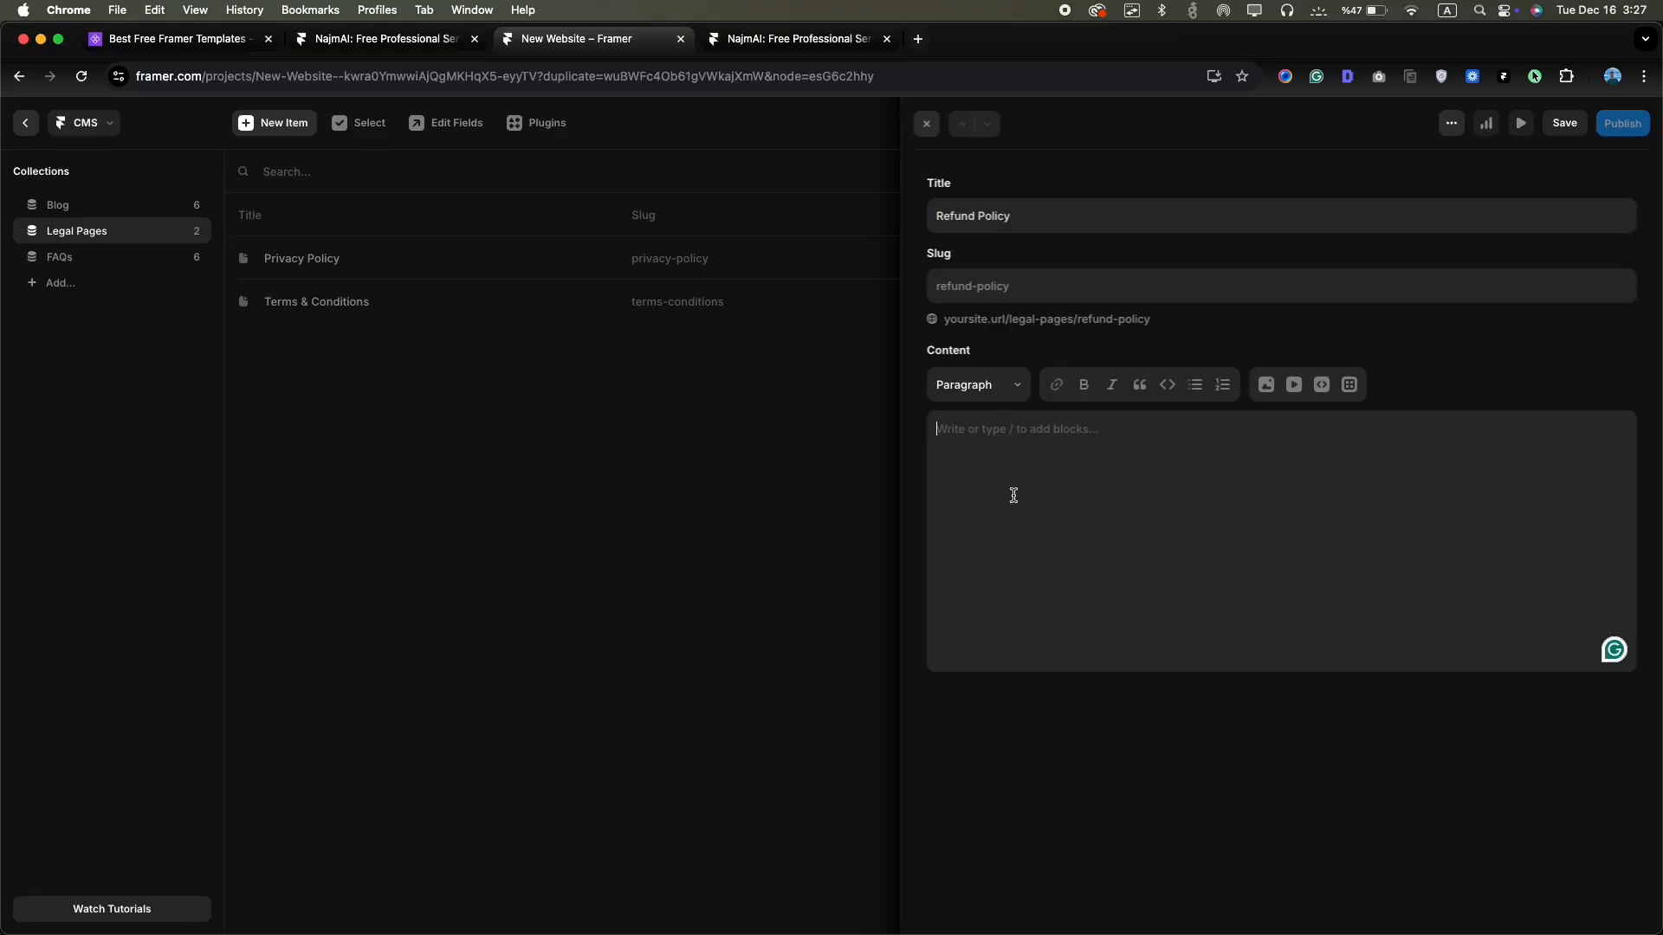
pyautogui.write('Refund Policy Content')
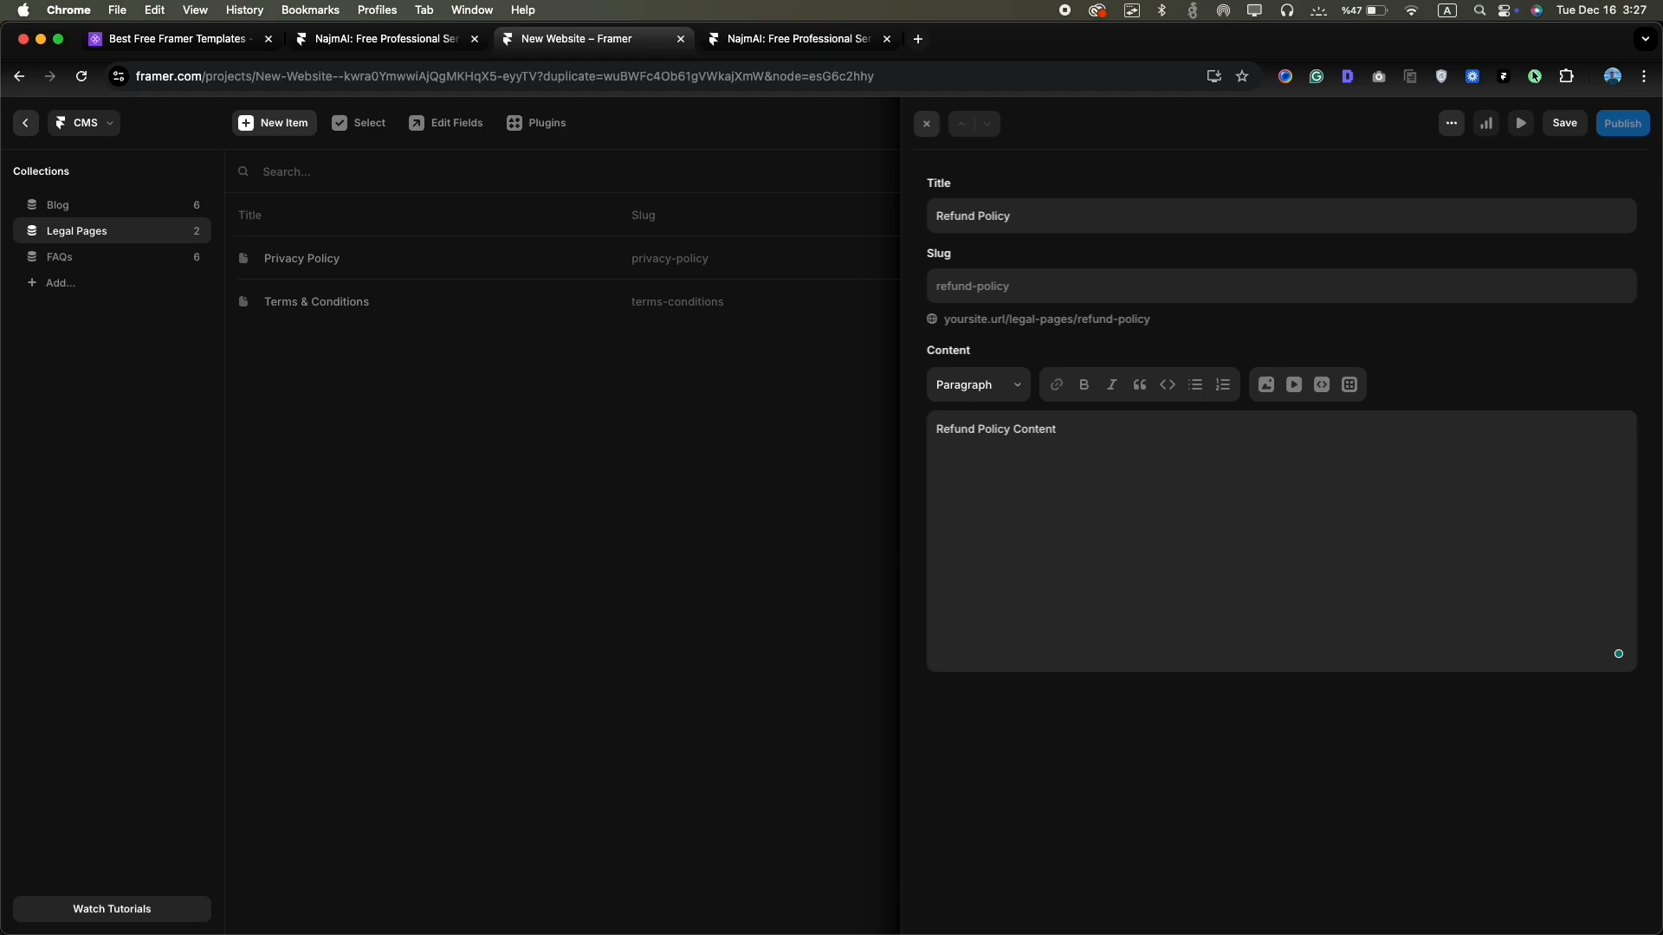
# Repeat the "Refund Policy Content" line three more times as separate paragraphs in the item's content
pyautogui.press('super+a')
pyautogui.press('super+c')
pyautogui.click(1109, 505)
pyautogui.press('Return')
pyautogui.press('super+v')
pyautogui.press('Return')
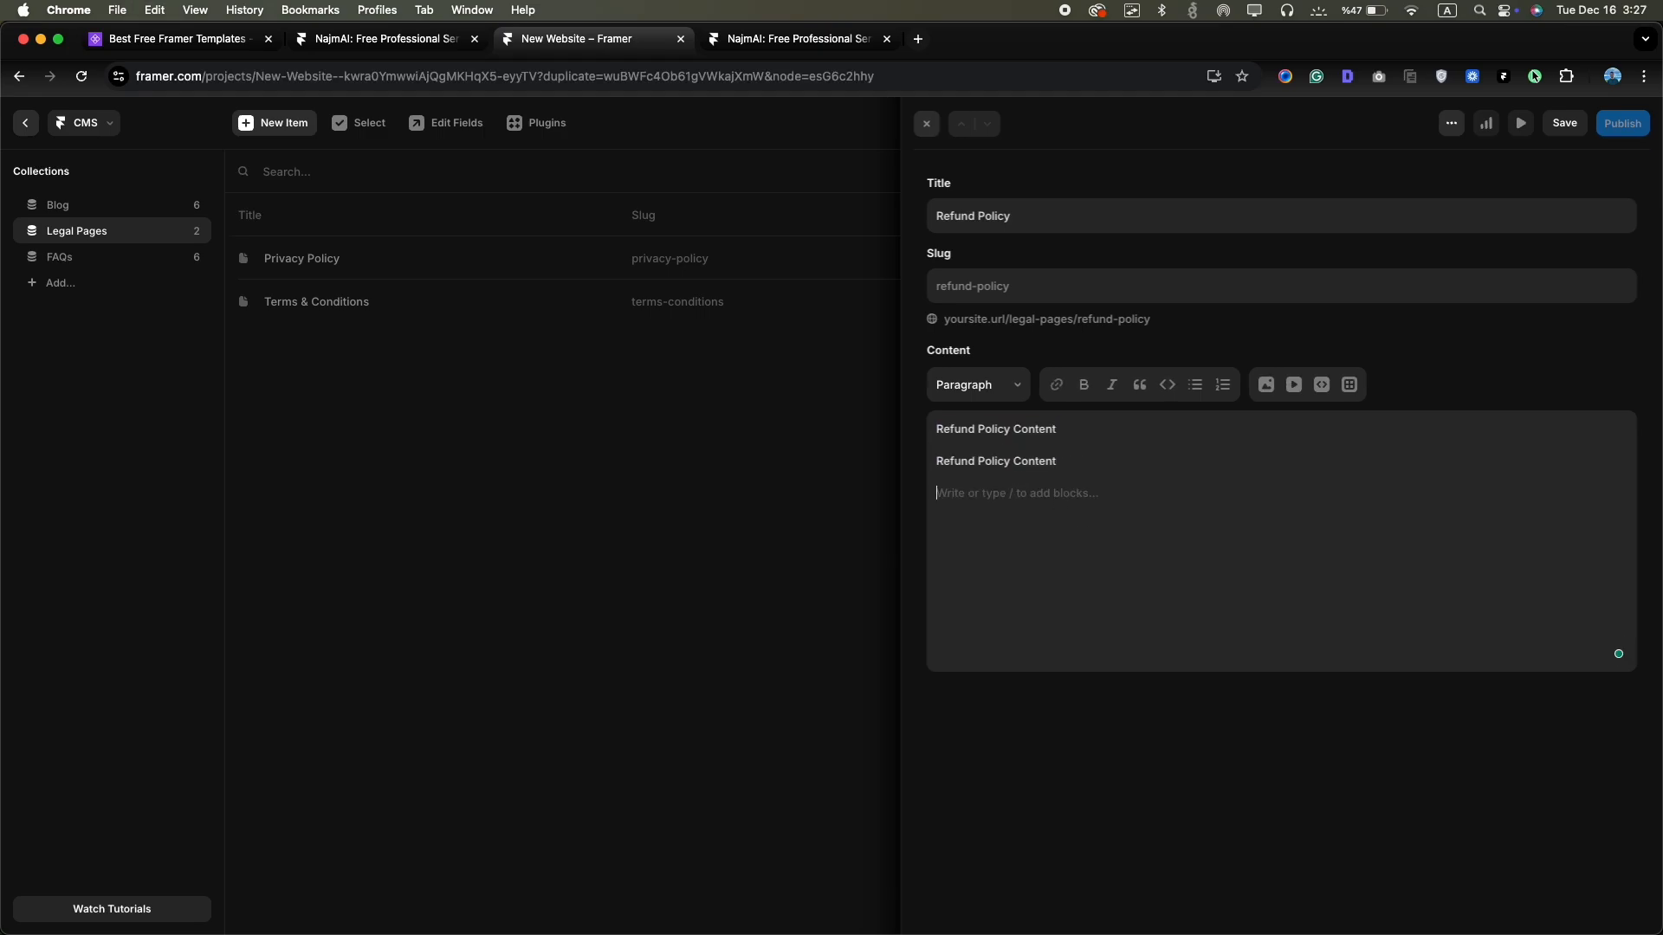
pyautogui.press('super+v')
pyautogui.press('Return')
pyautogui.press('super+v')
# Format the first content line as Heading 2, then save and close the Refund Policy item
pyautogui.moveTo(1071, 429); pyautogui.dragTo(924, 427)
pyautogui.click(977, 384)
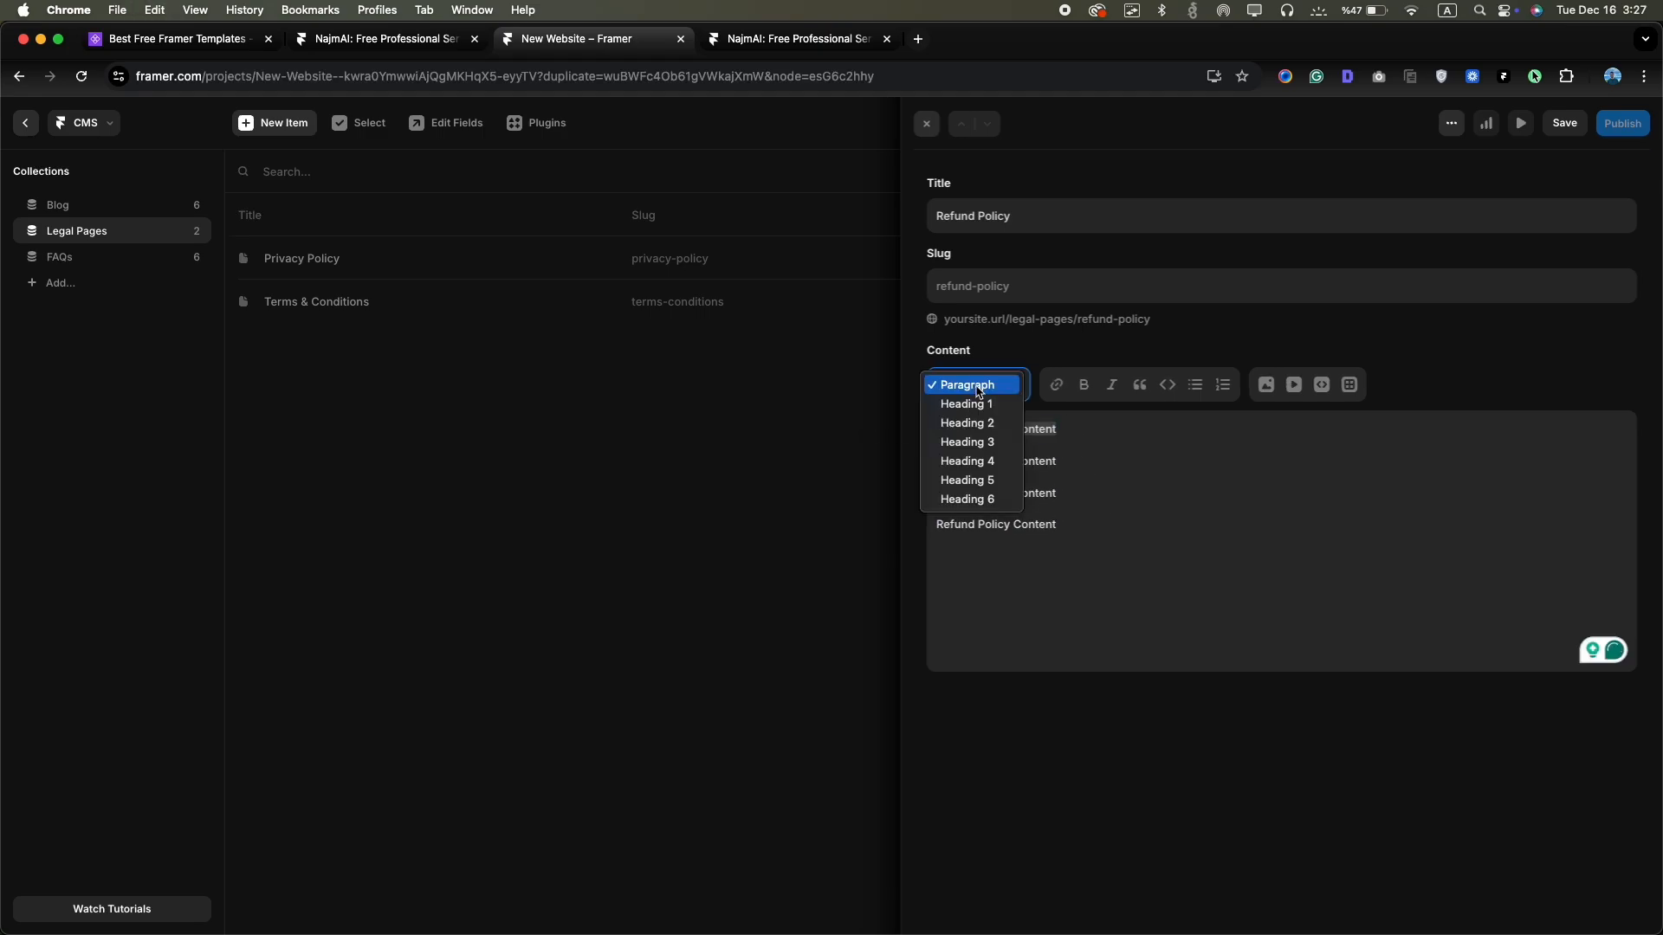
pyautogui.click(942, 424)
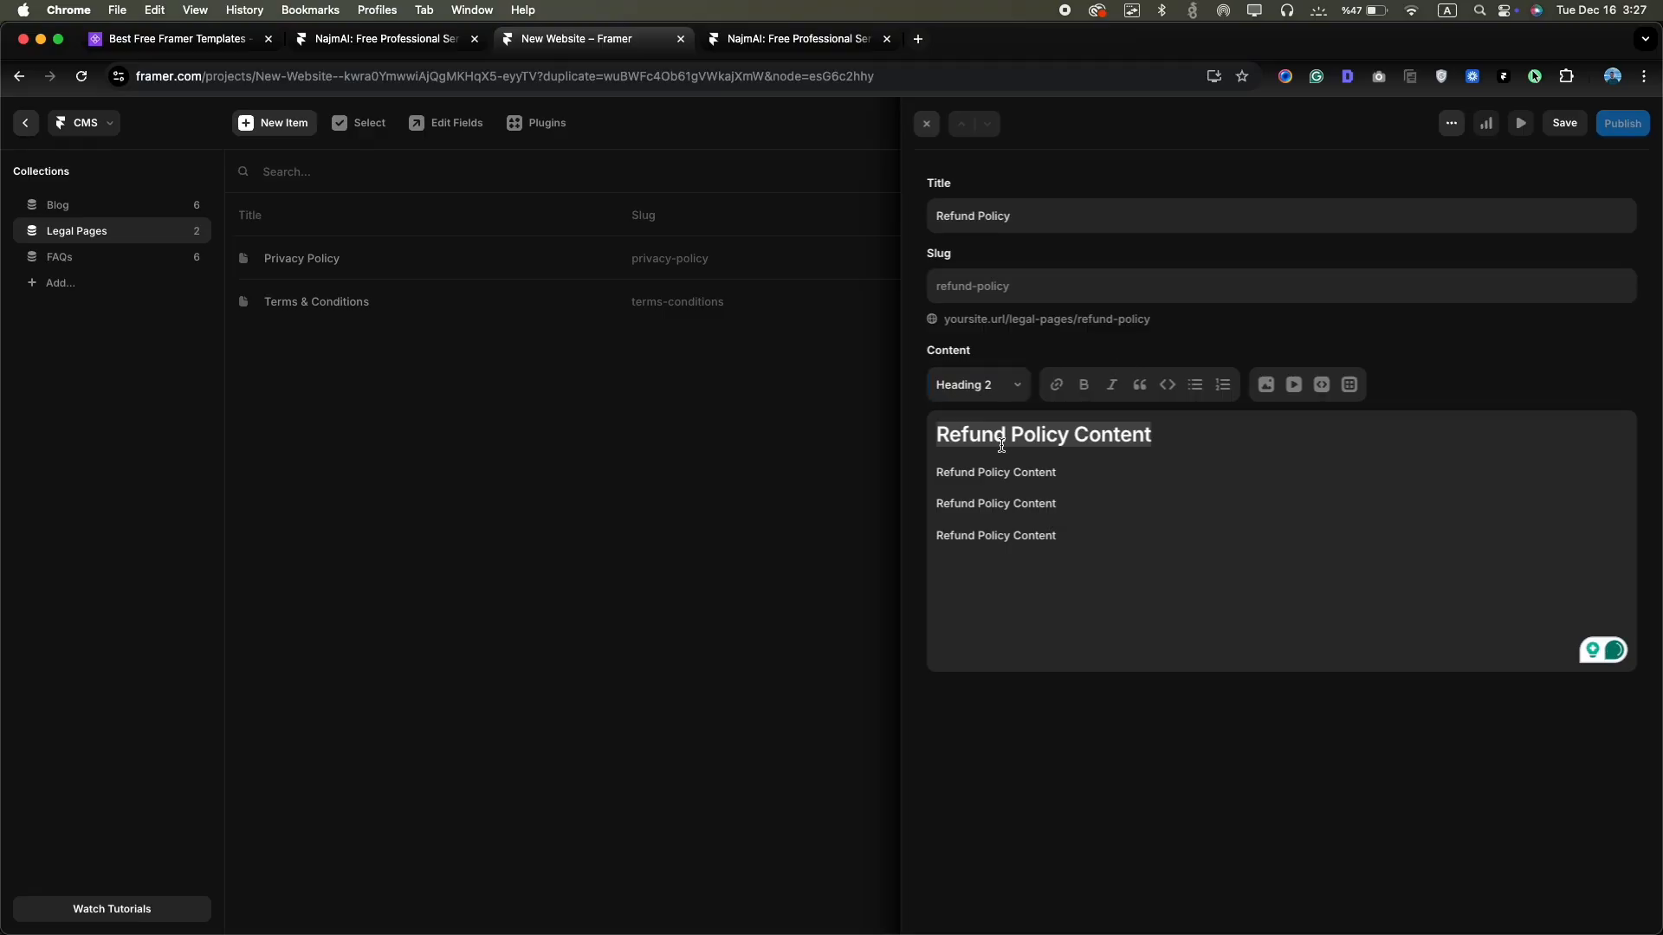
pyautogui.click(1557, 126)
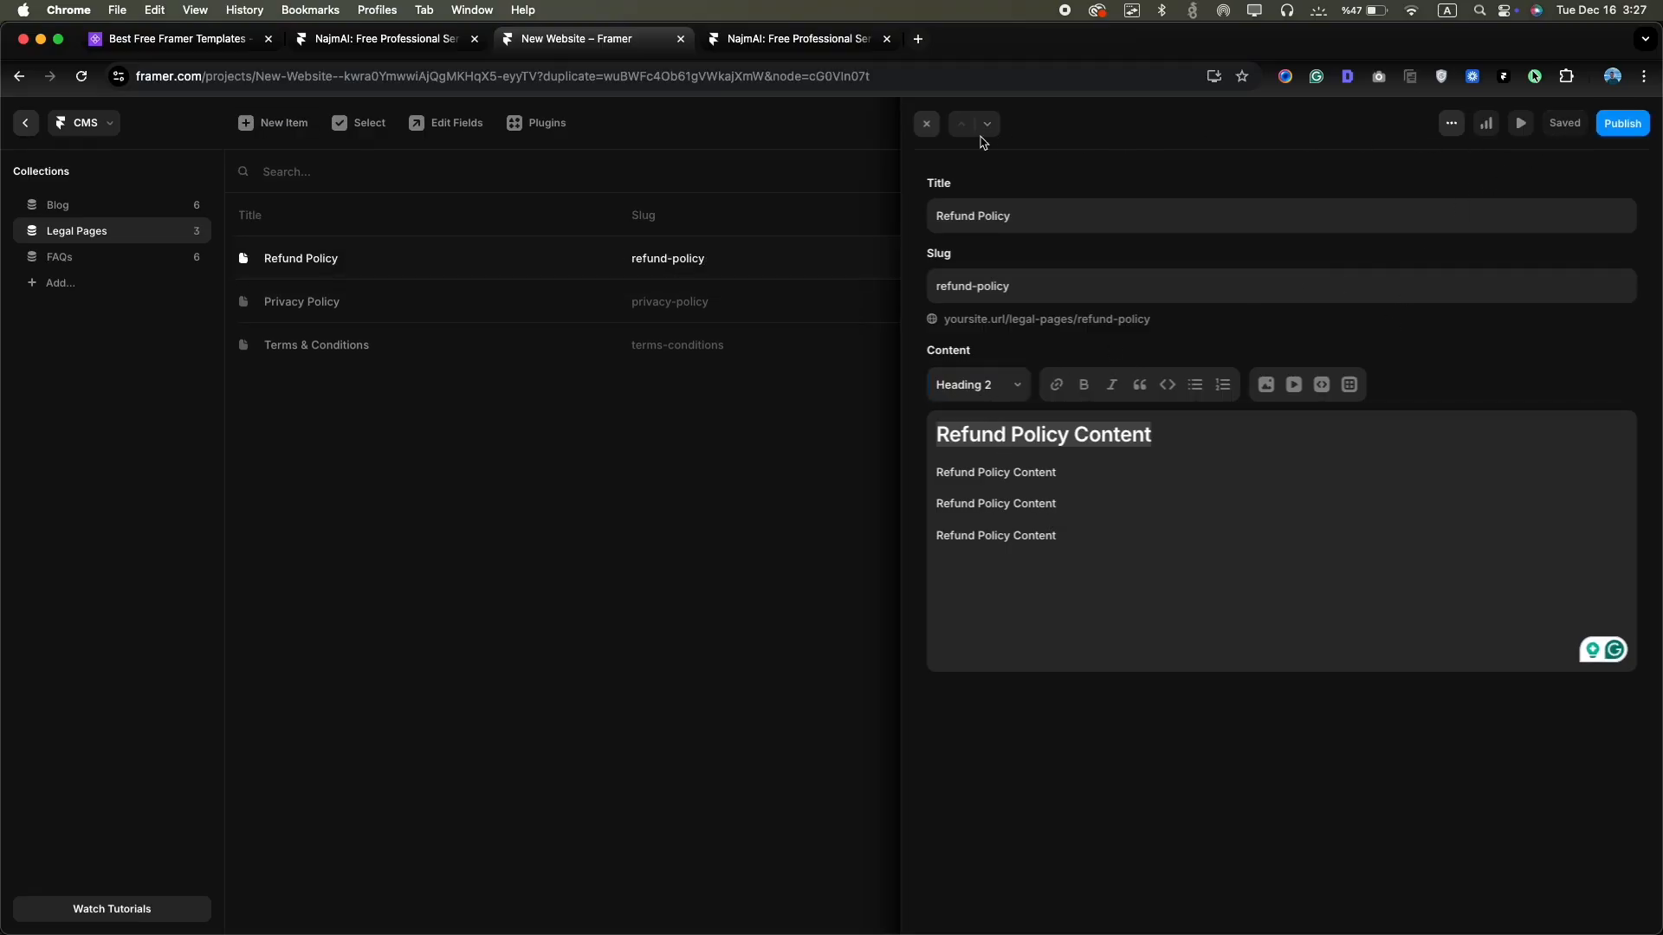
pyautogui.click(924, 123)
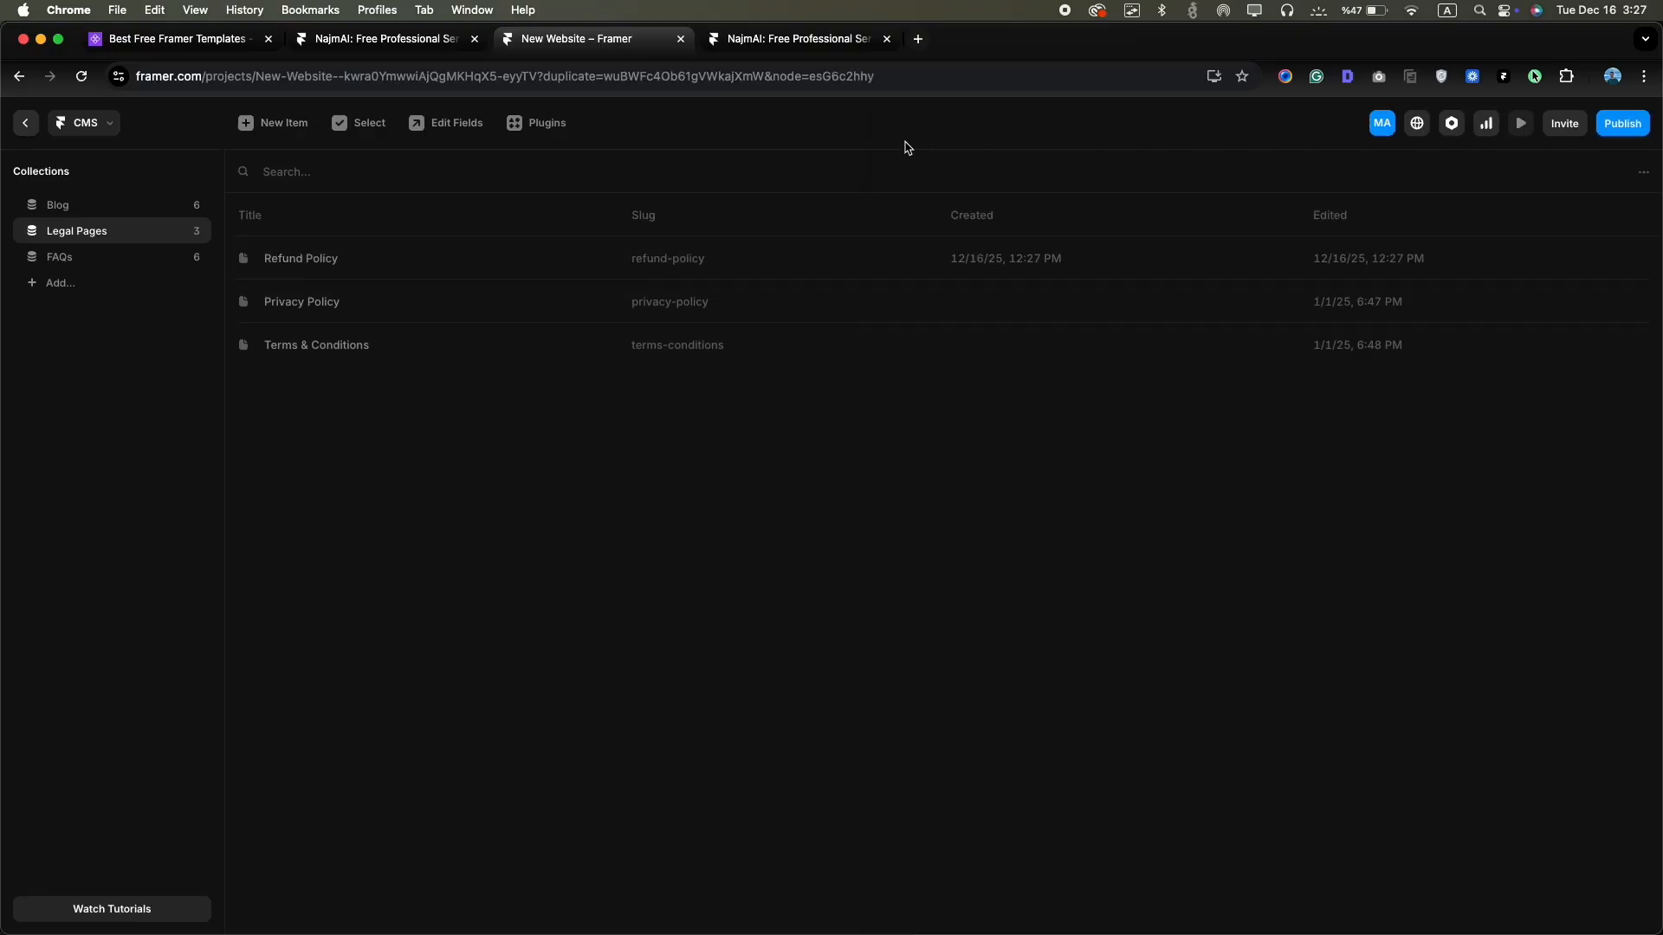
# Return to the site's pages, duplicate the privacy-policy page and rename the copy "/refund policy"
pyautogui.click(27, 125)
pyautogui.click(194, 533)
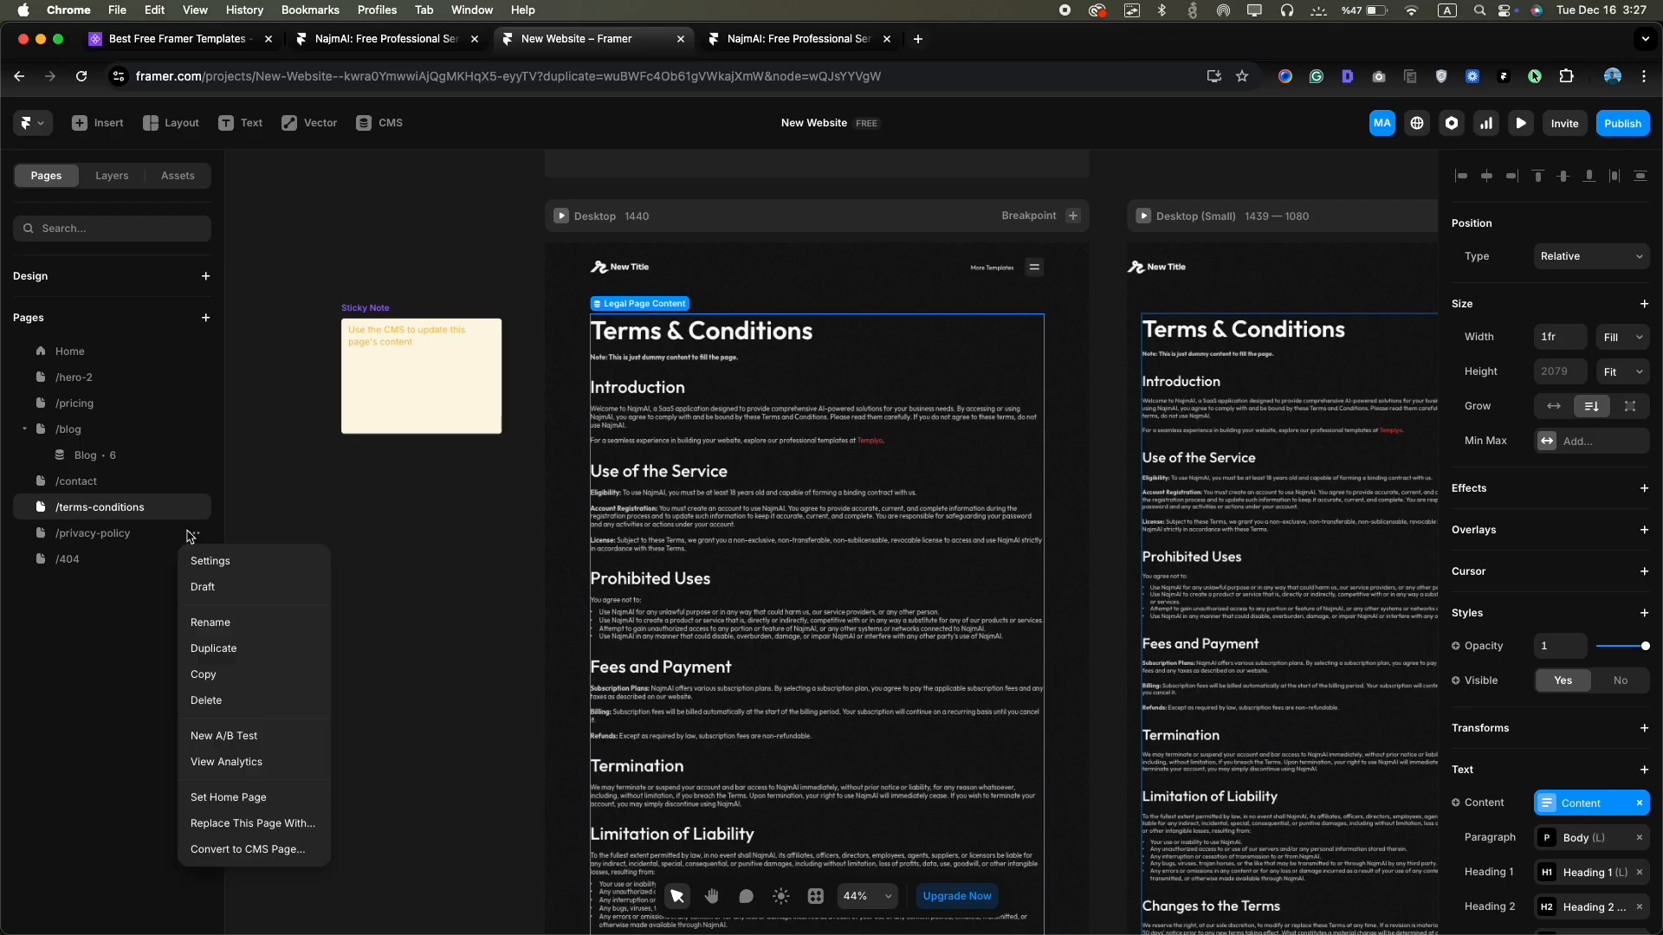
pyautogui.click(195, 625)
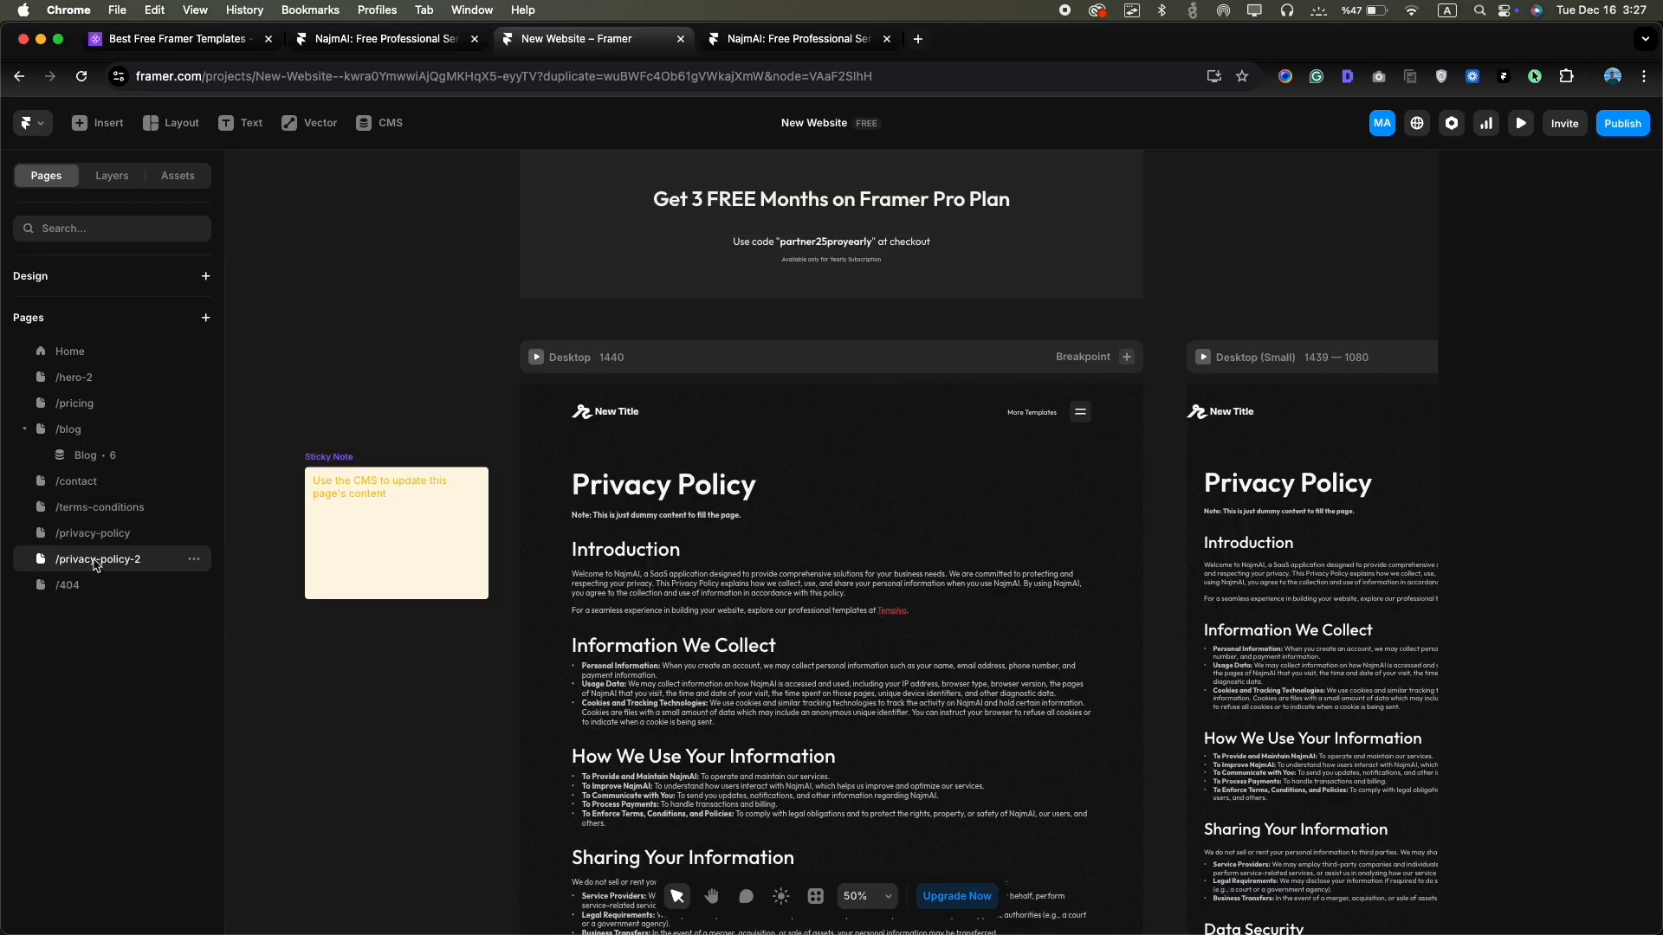
pyautogui.doubleClick(95, 560)
pyautogui.write('/refund')
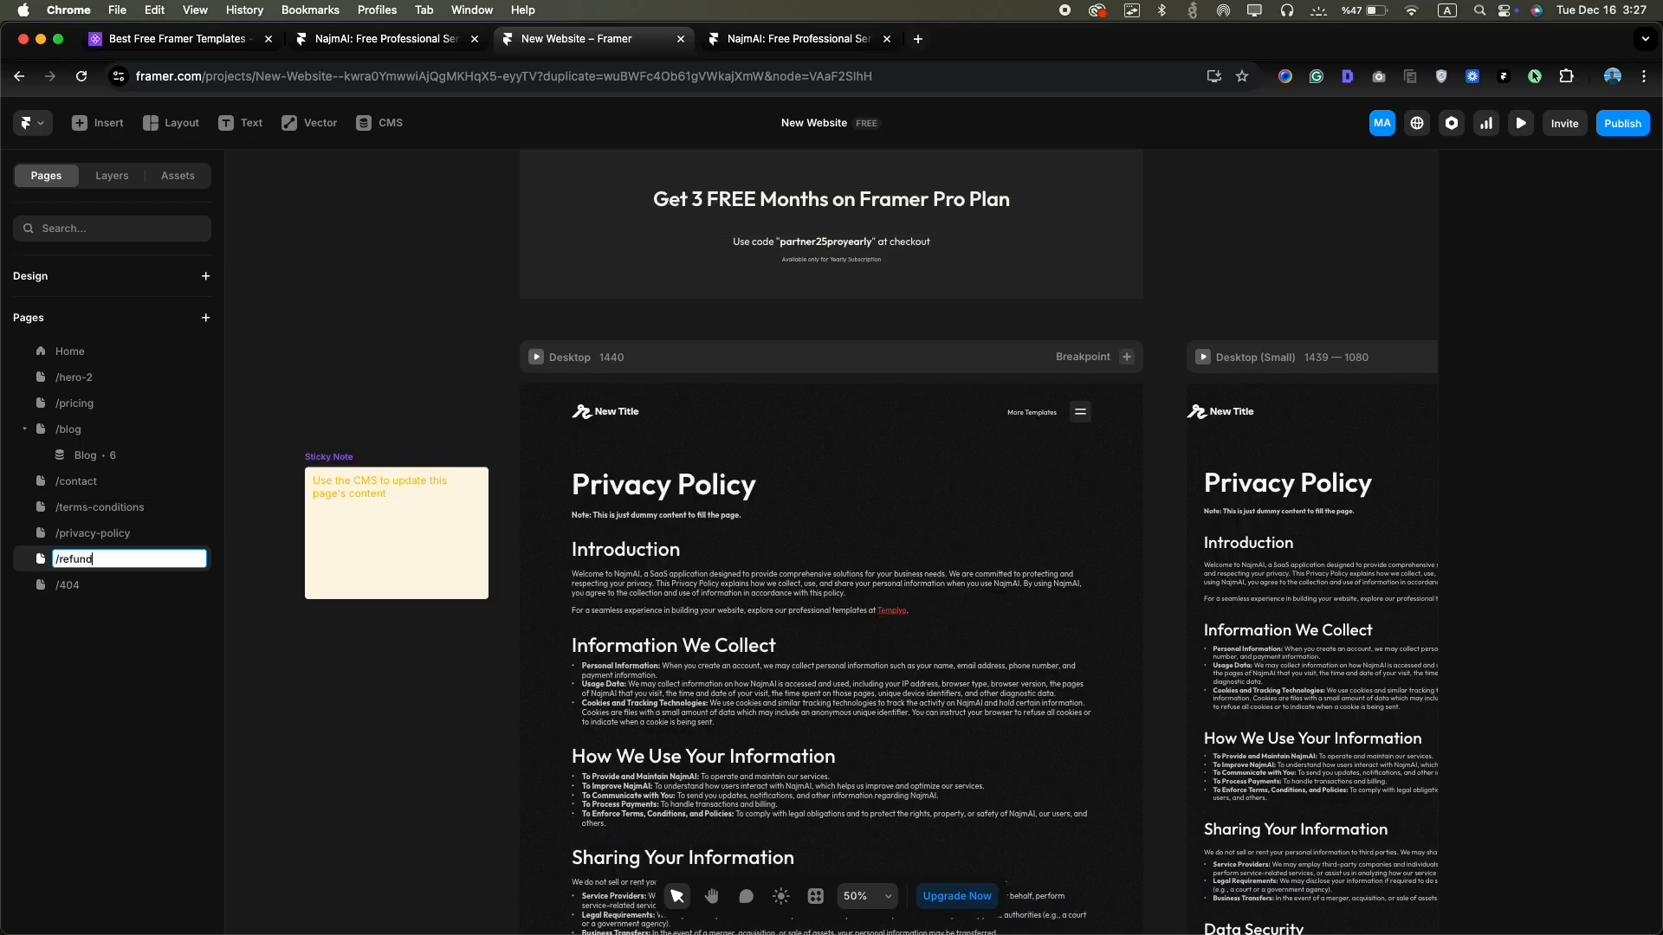
pyautogui.write(' policy')
pyautogui.press('Return')
# Set the Title filter value of the refund page's Legal Pages list to "Refund Policy"
pyautogui.click(112, 175)
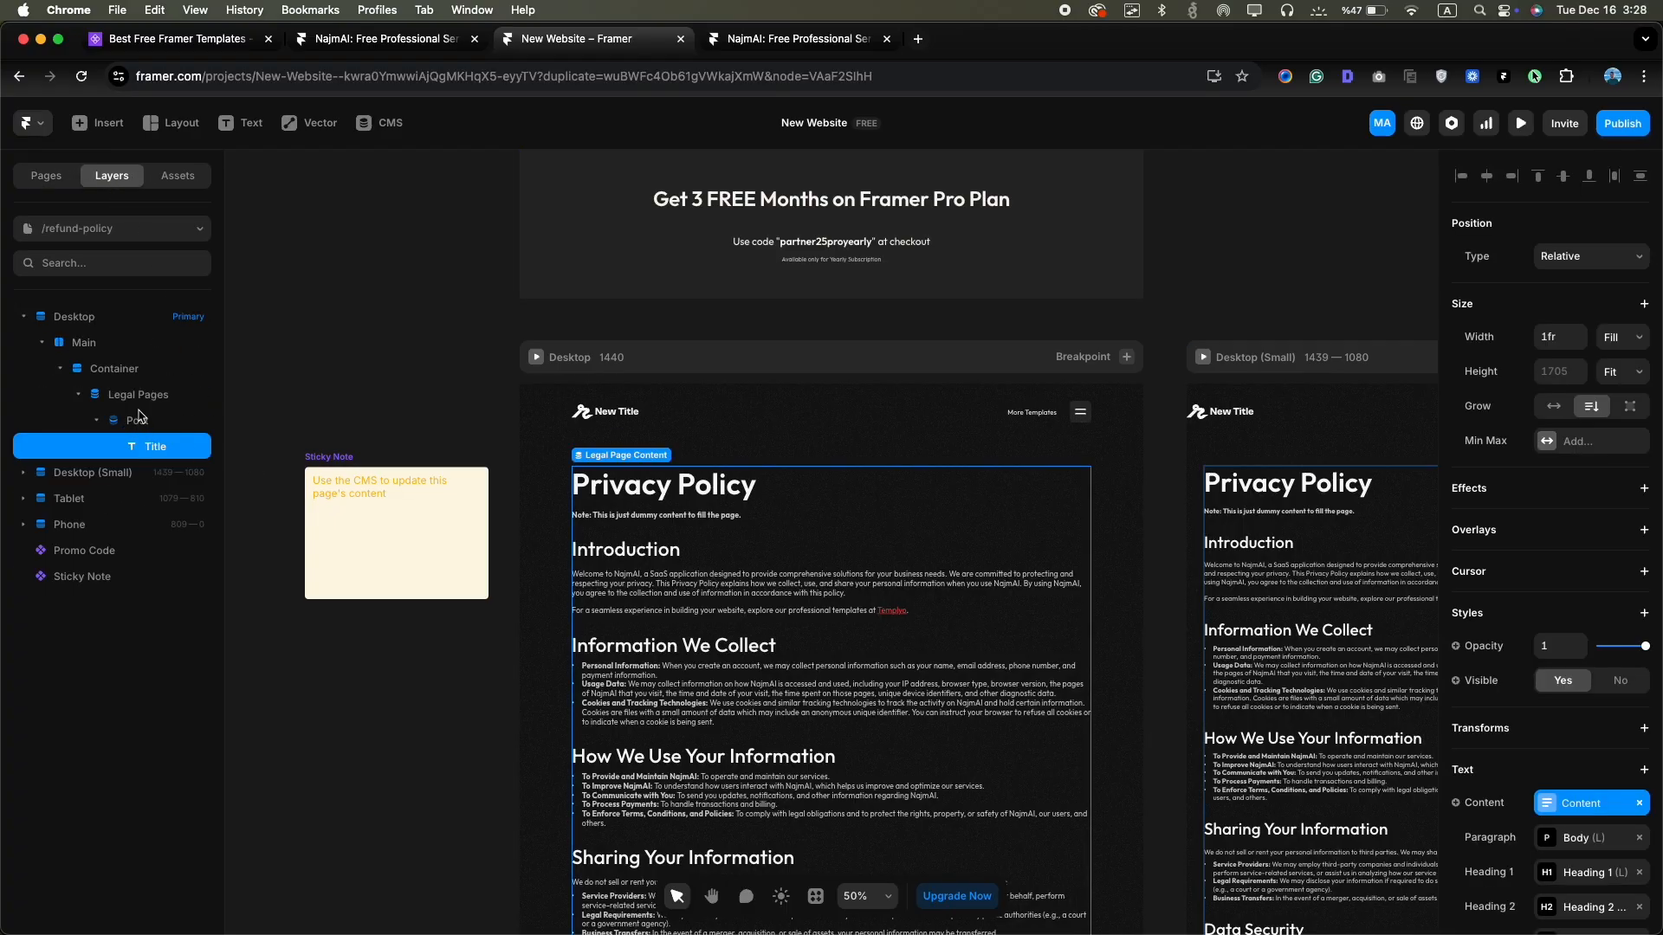
pyautogui.click(121, 395)
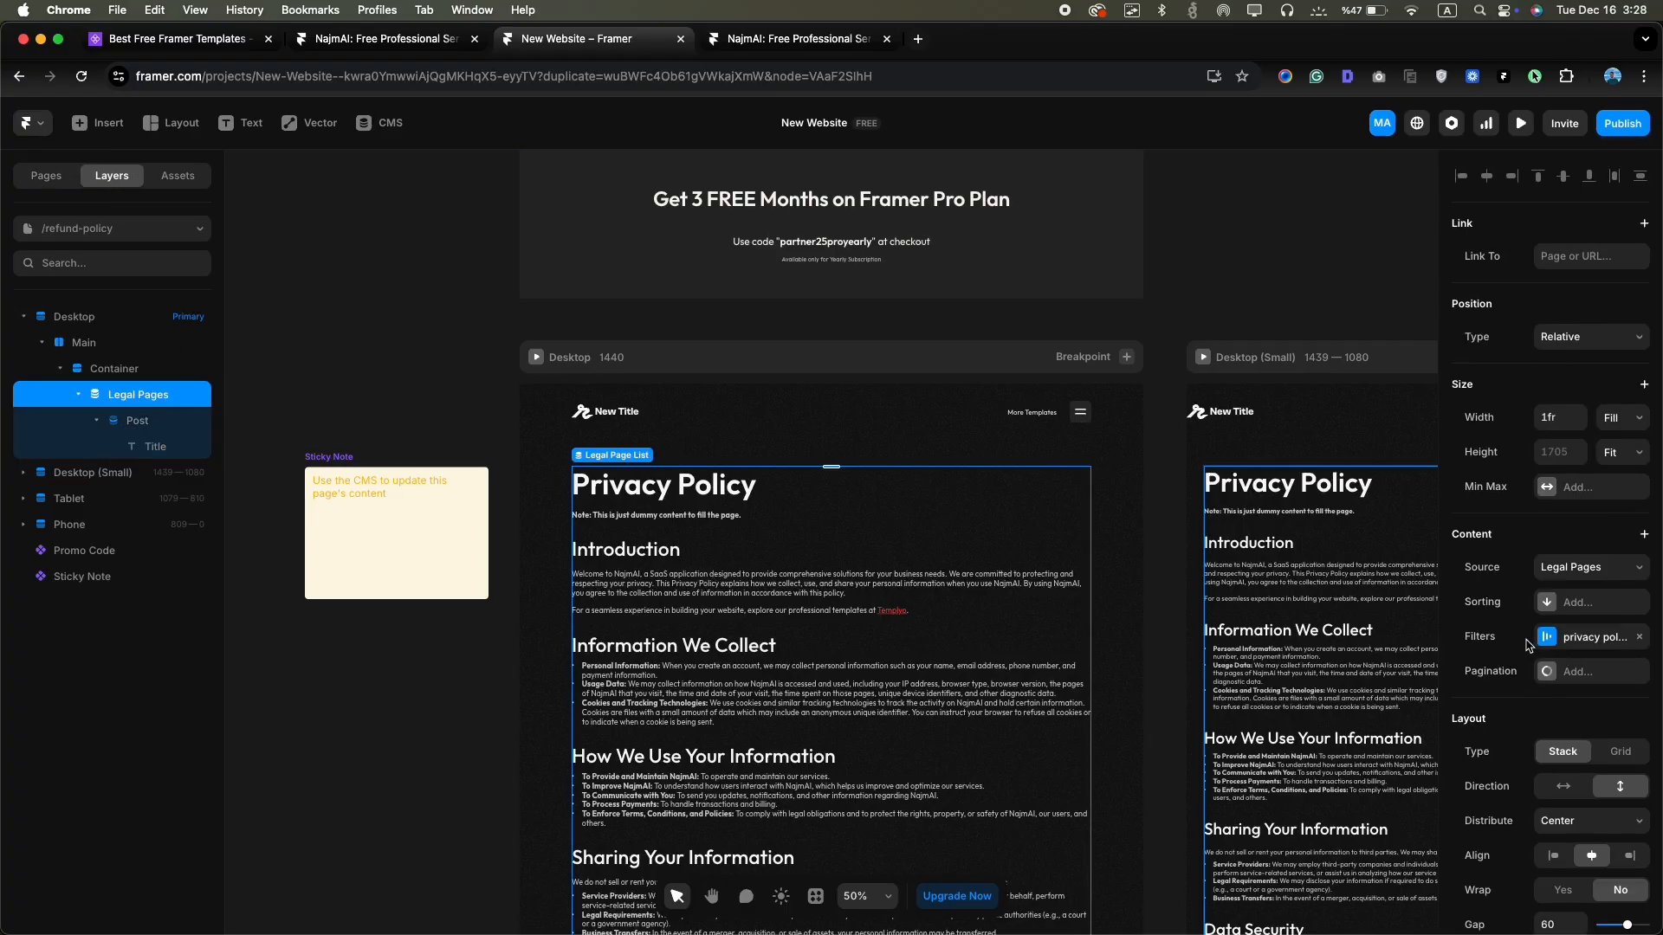
pyautogui.click(1559, 638)
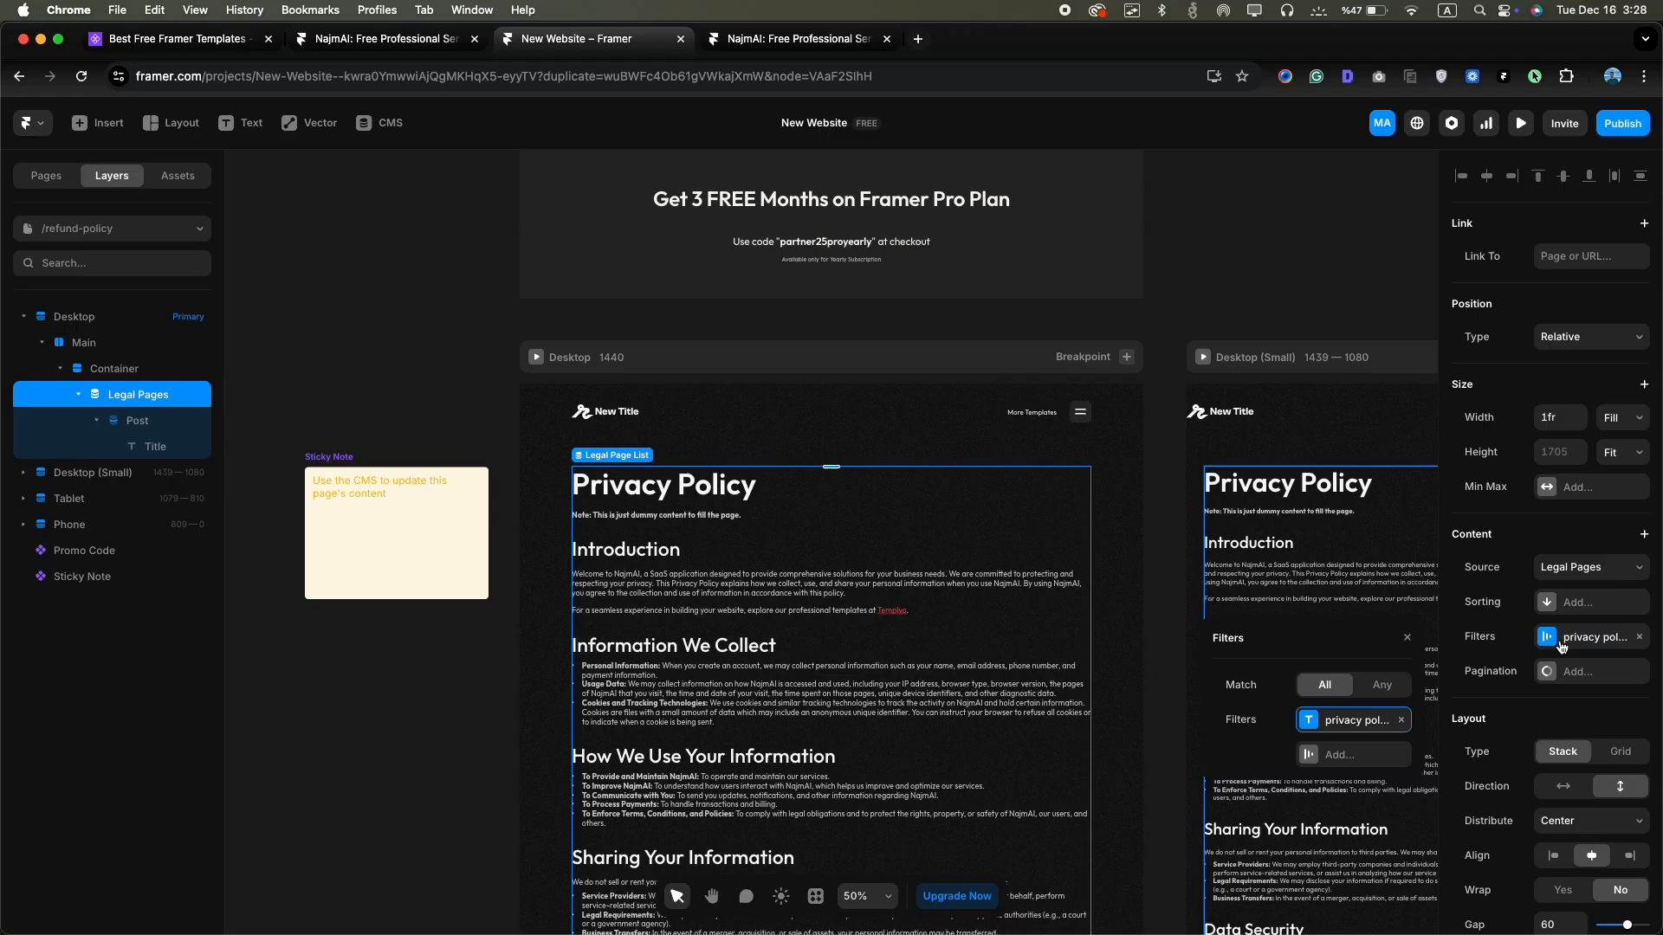
pyautogui.click(1348, 724)
pyautogui.click(1367, 756)
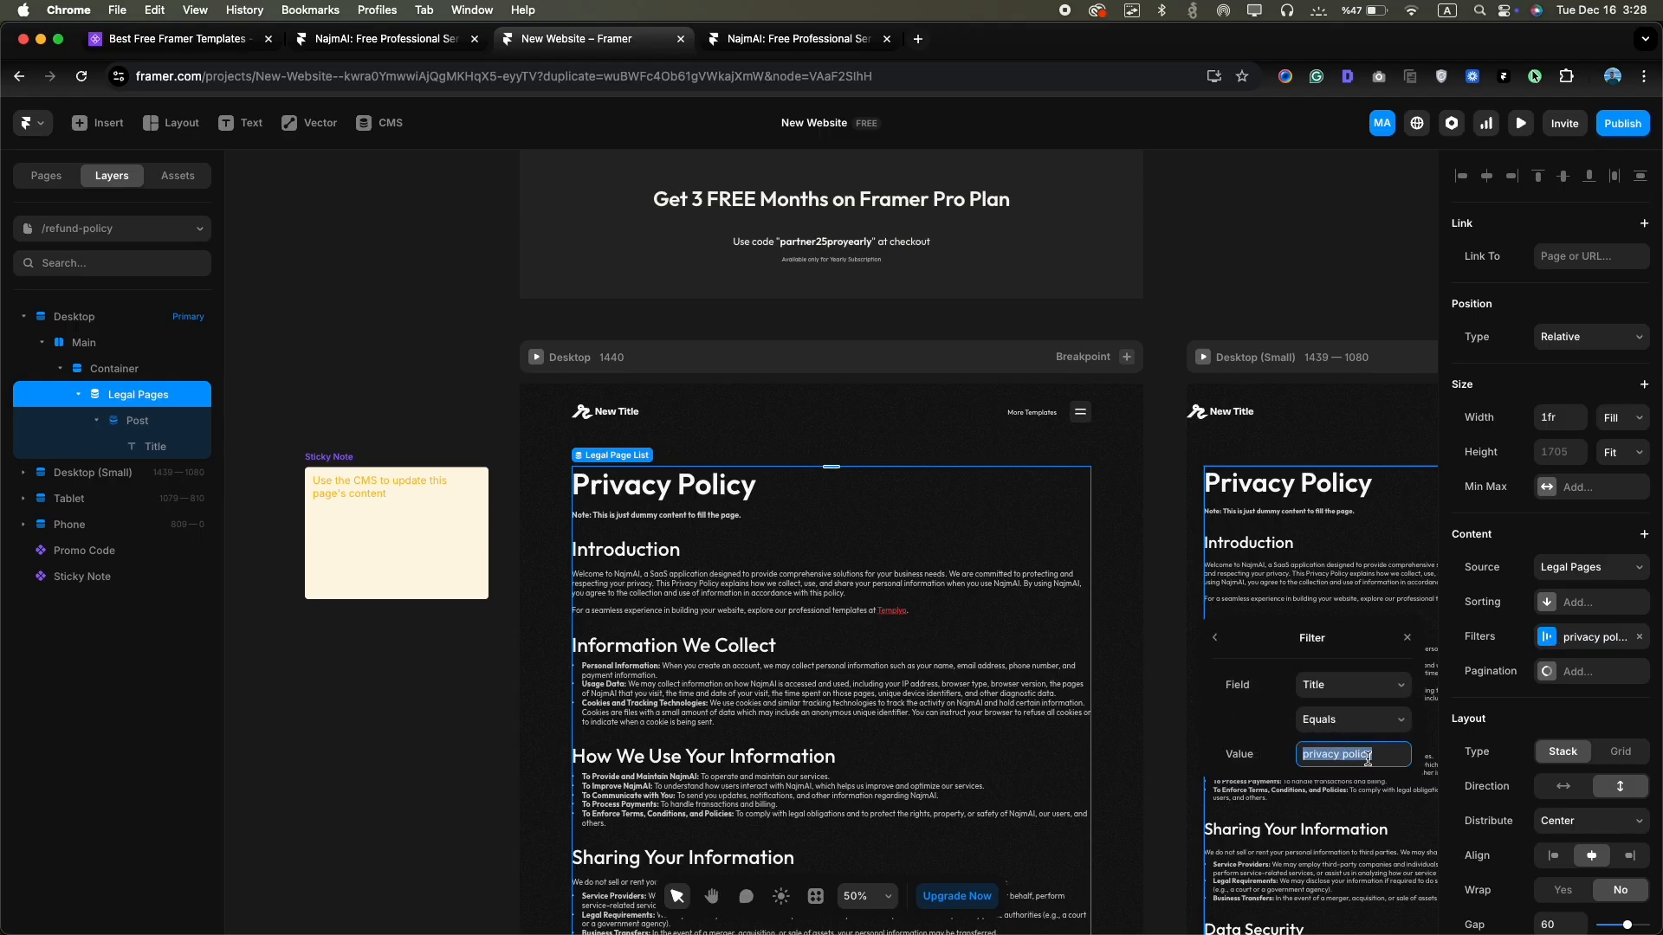
pyautogui.press('super+v')
pyautogui.press('super+a')
pyautogui.press('BackSpace')
pyautogui.press('super+z')
pyautogui.press('super+z')
pyautogui.write('Refund Policy')
# Compare the refund page's text with the Refund Policy item in the CMS and return to the page
pyautogui.scroll(5, 639, 449)
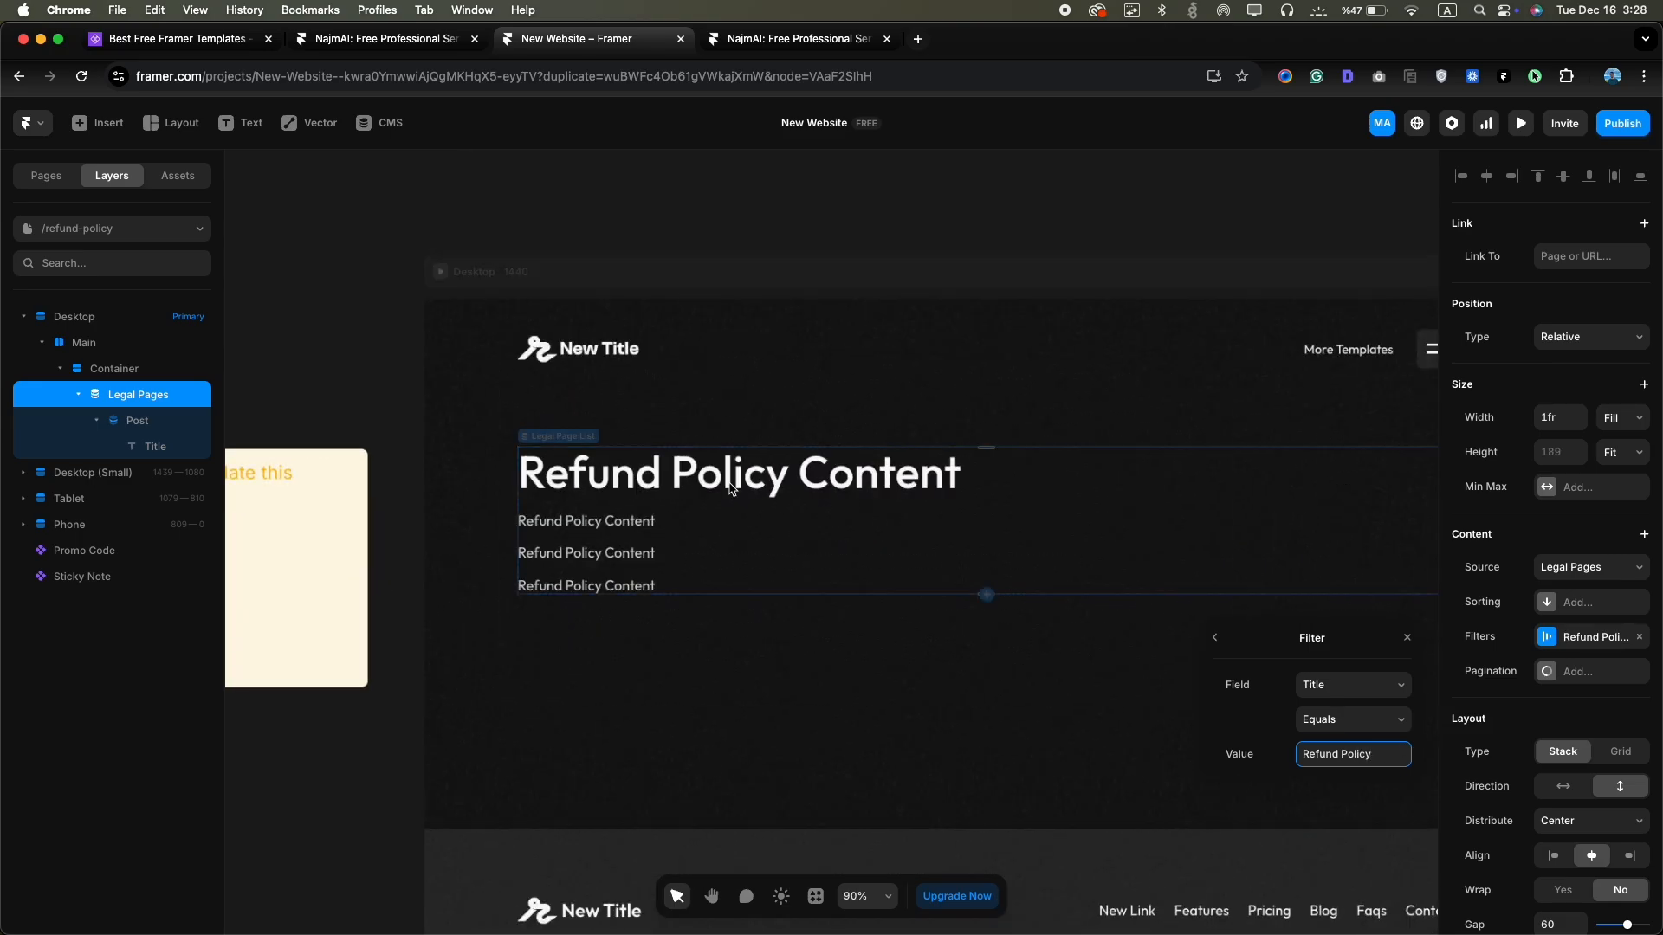
pyautogui.click(690, 471)
pyautogui.click(380, 122)
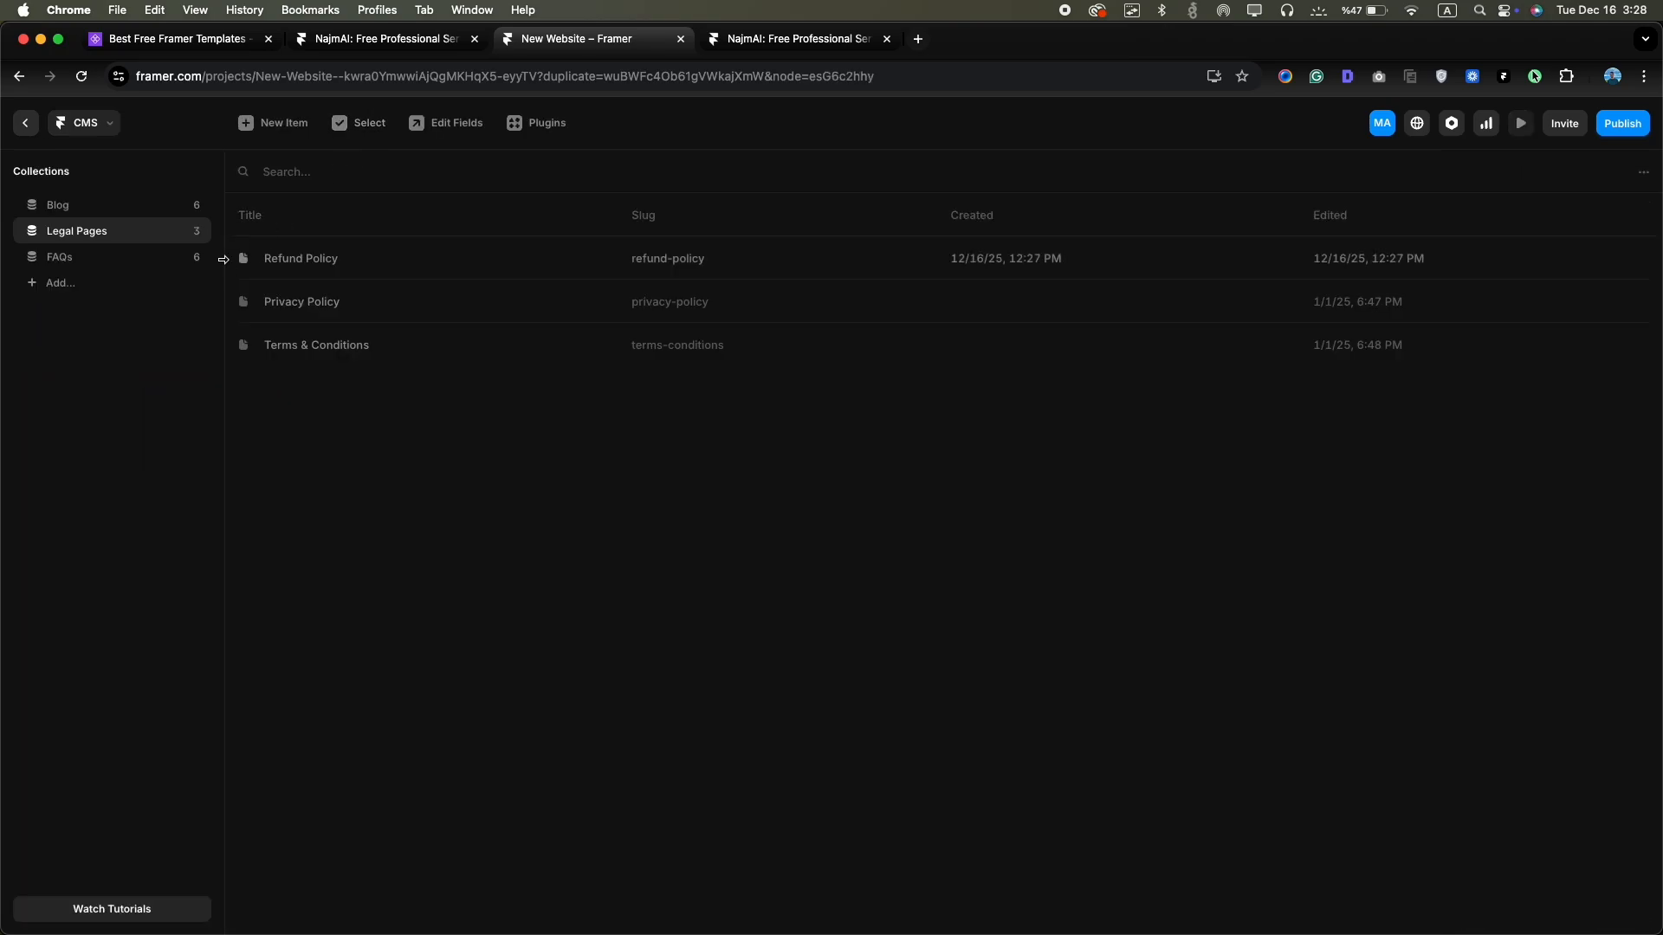
pyautogui.click(344, 271)
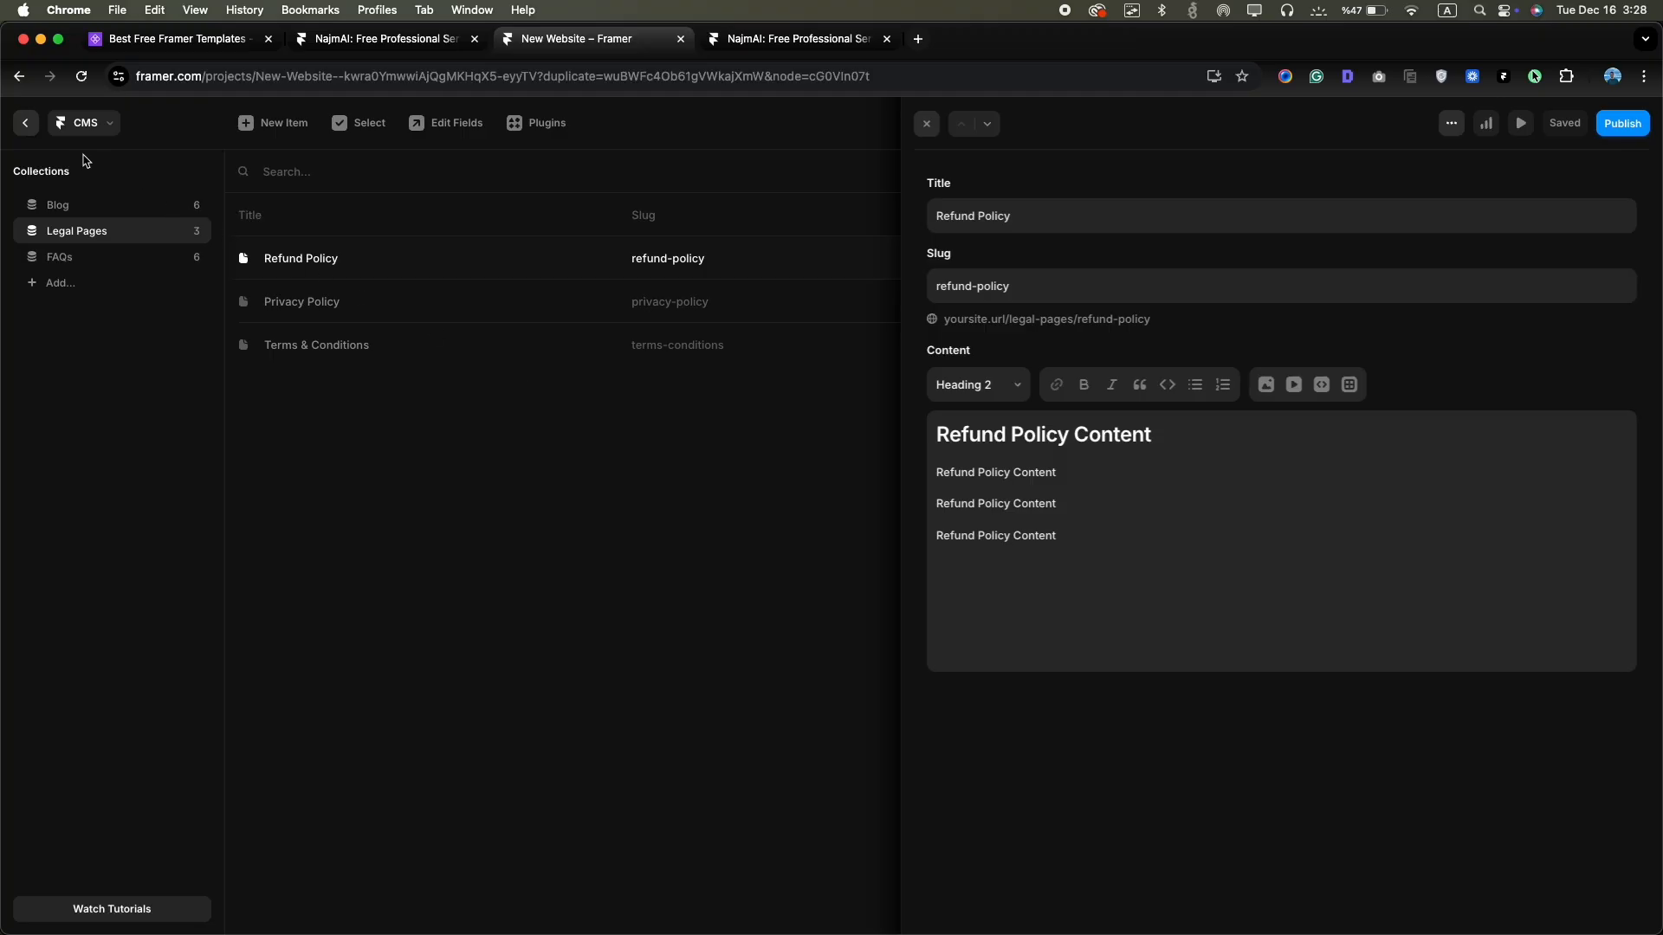
pyautogui.click(26, 123)
pyautogui.scroll(-5, 790, 478)
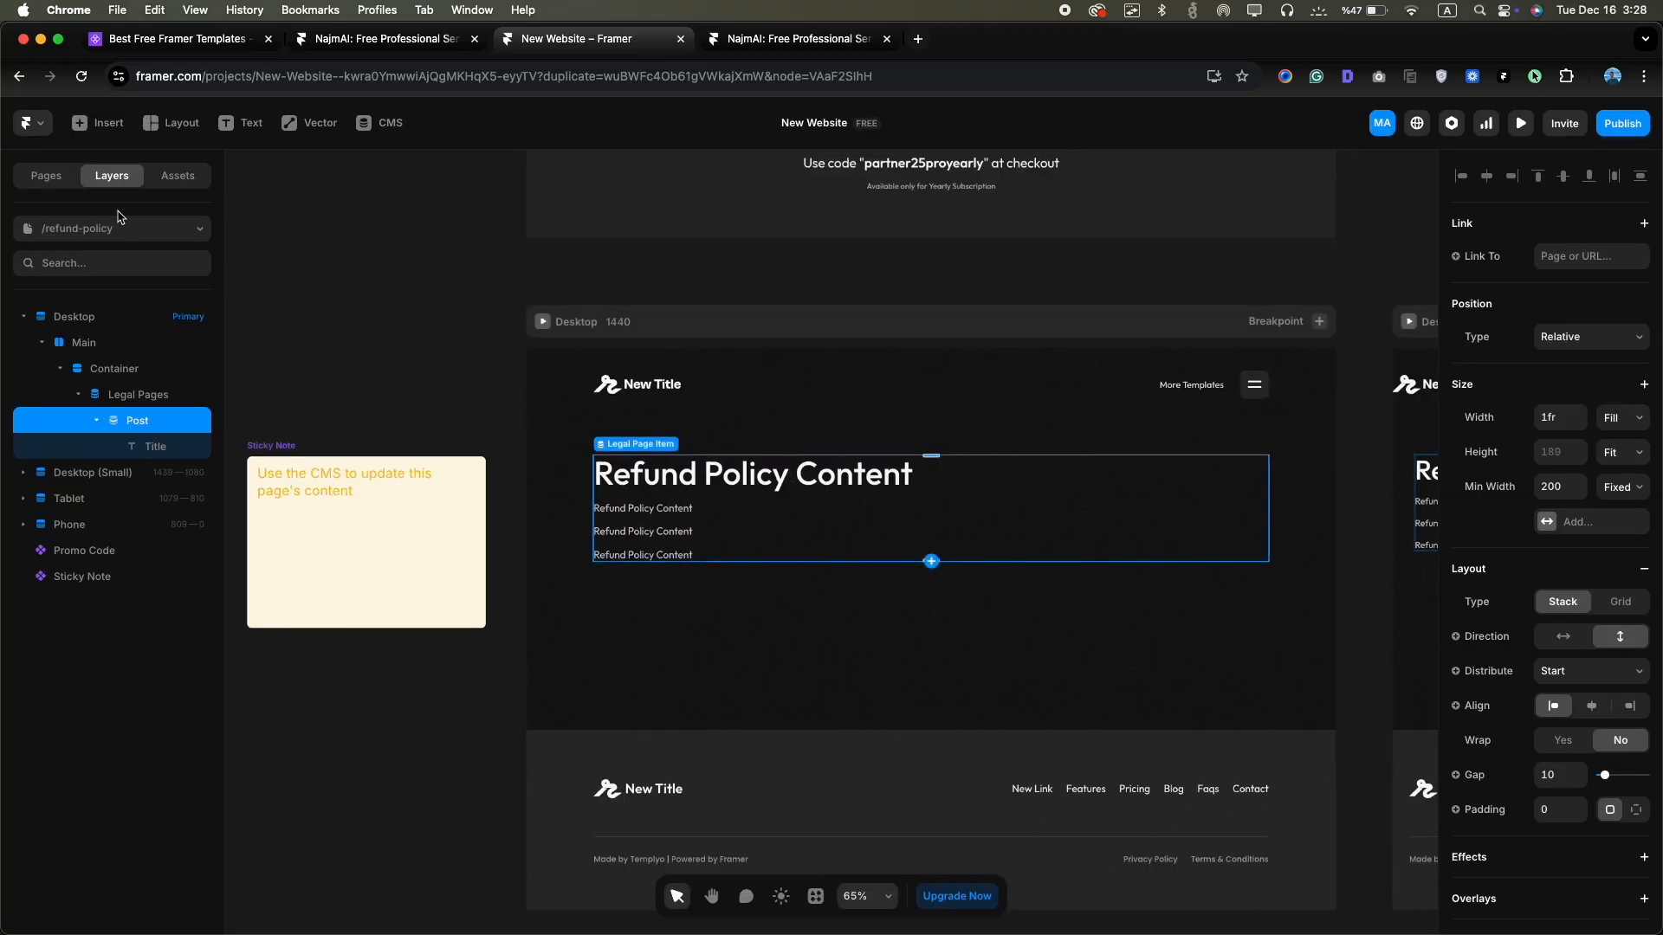
# Edit the refund policy text directly on the page, adding two lines of filler text below the existing paragraphs
pyautogui.doubleClick(675, 508)
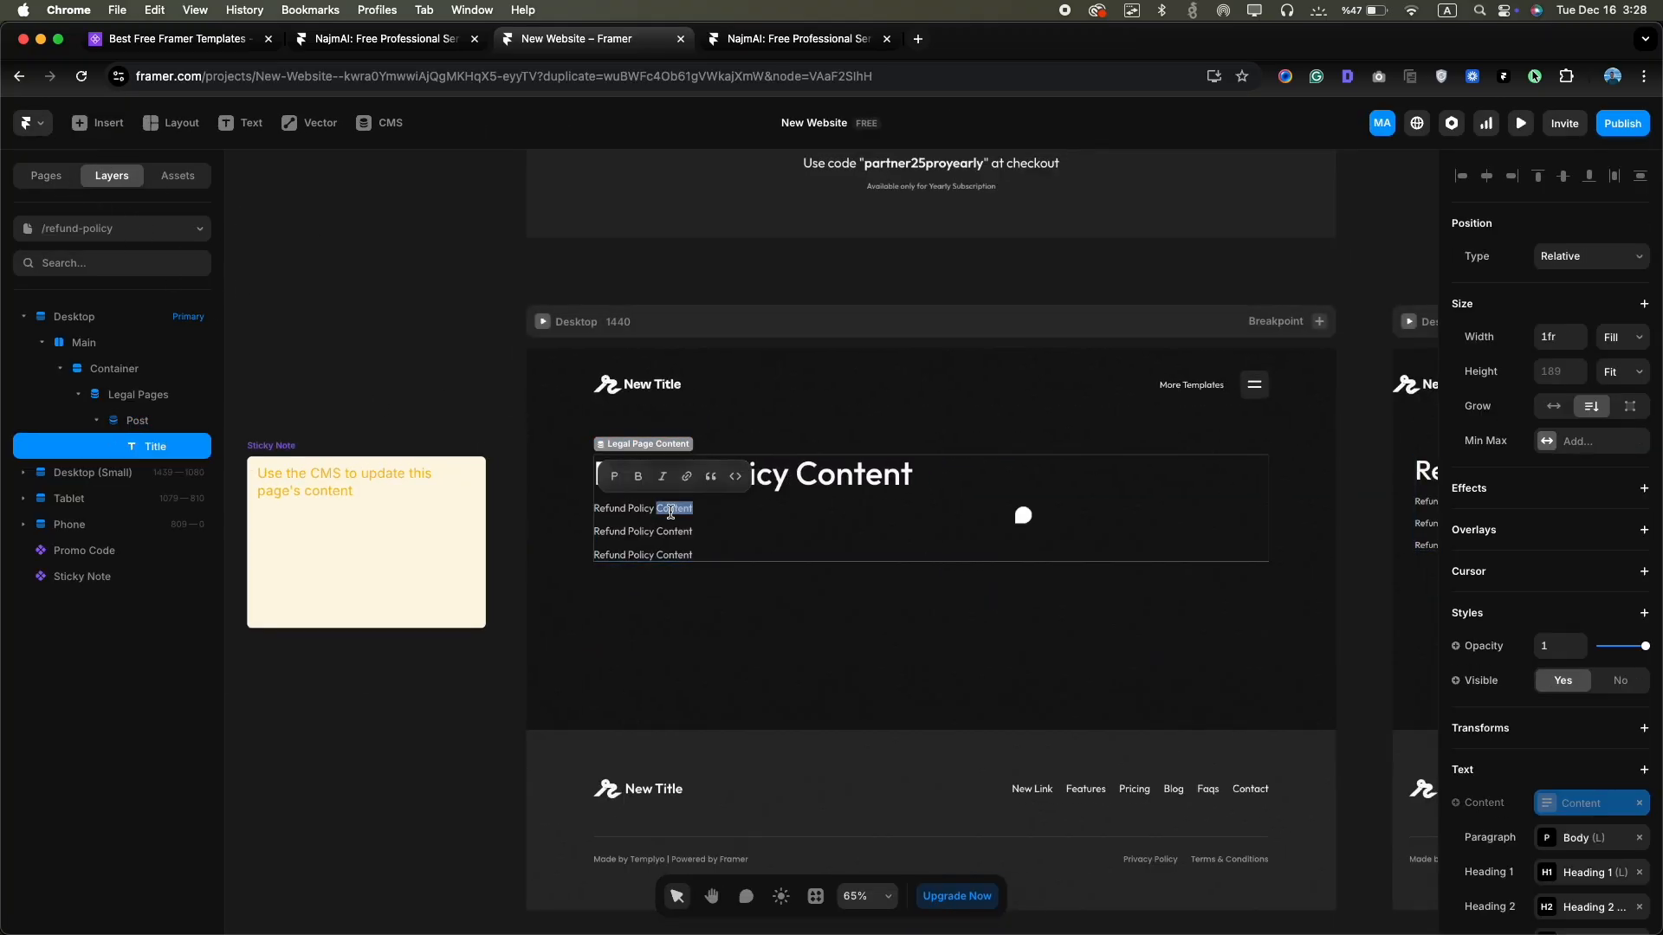
pyautogui.click(640, 481)
pyautogui.click(640, 481)
pyautogui.click(710, 532)
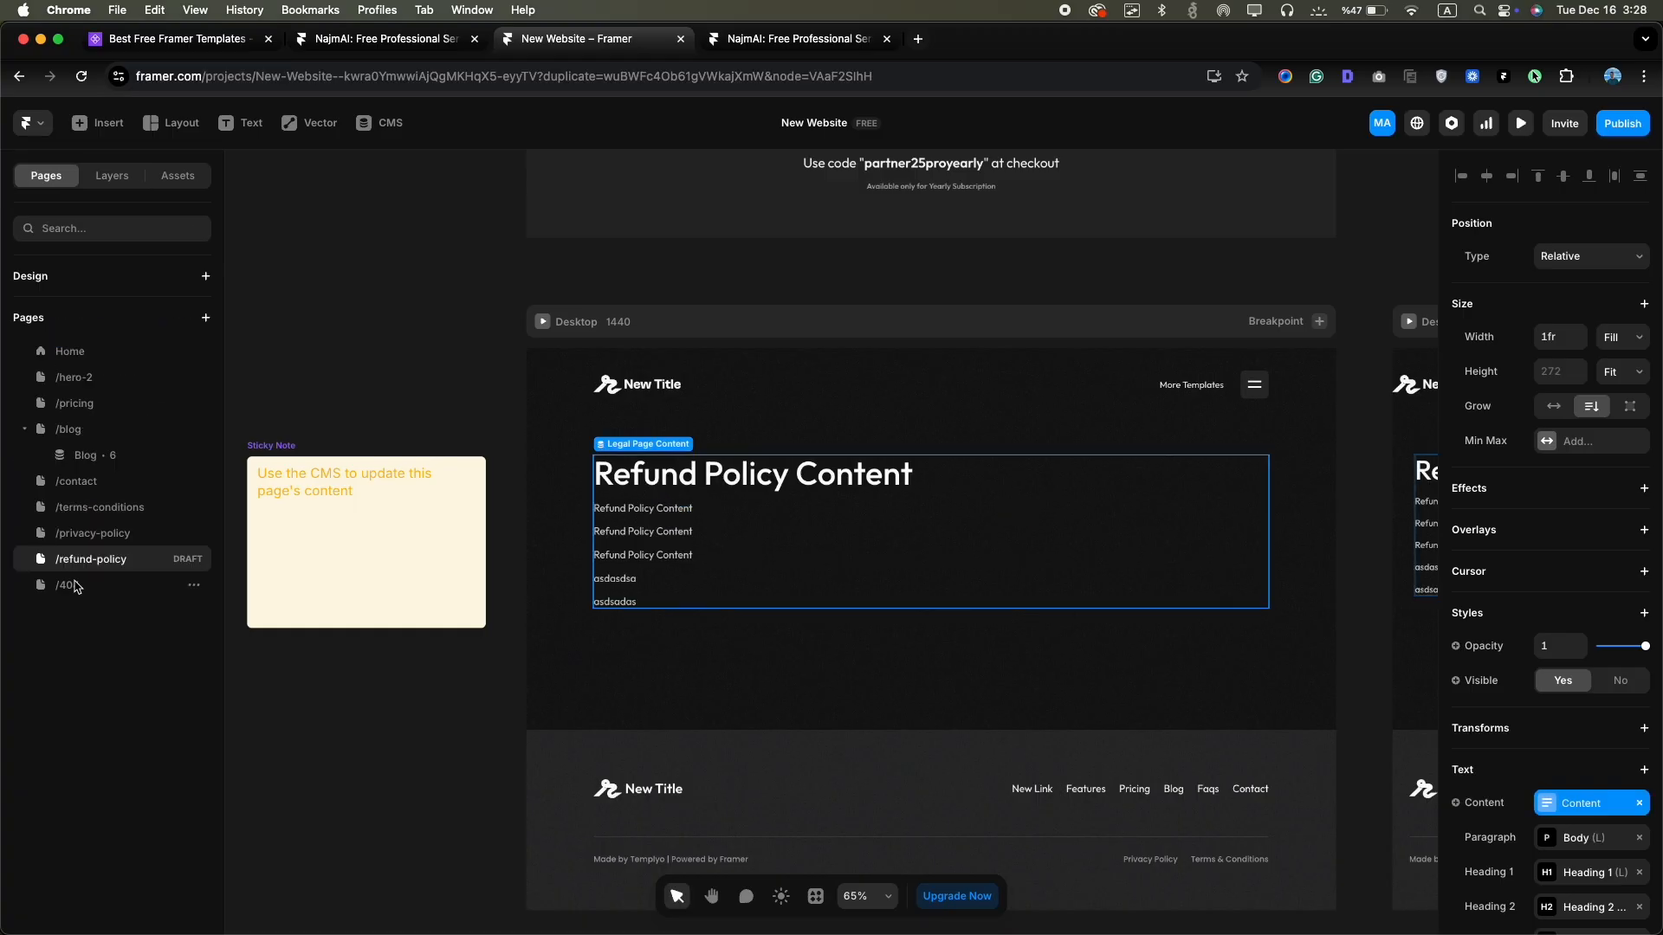
# Open the 404 page and inspect its large 404 text without changing it
pyautogui.click(75, 585)
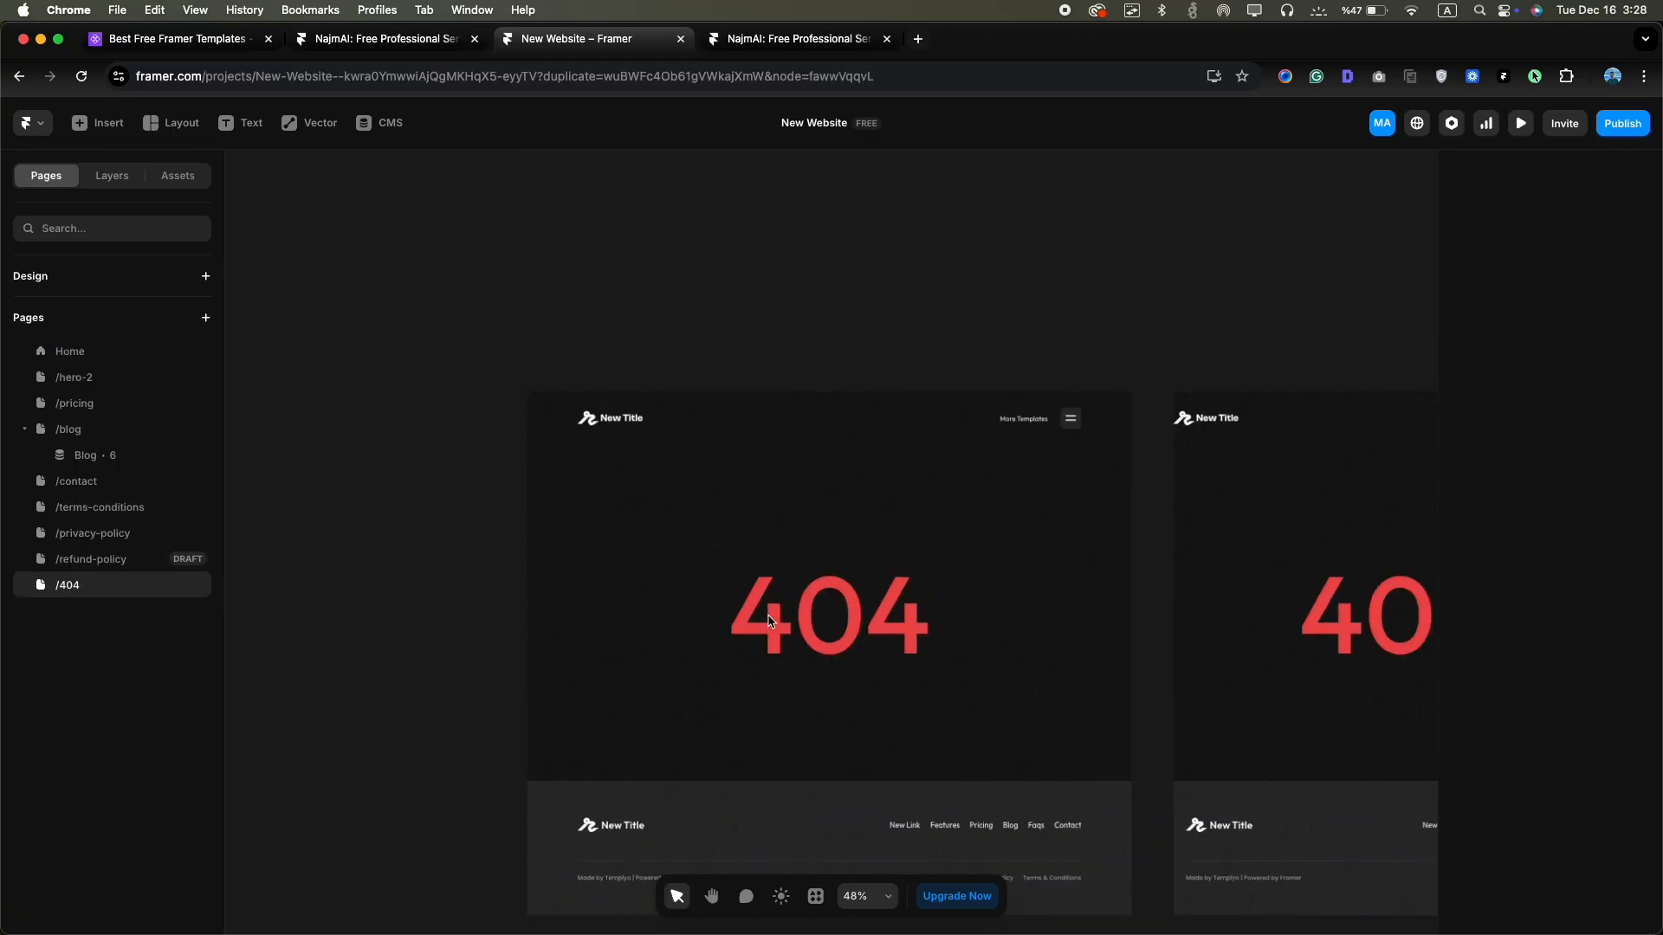
pyautogui.click(831, 617)
pyautogui.doubleClick(830, 613)
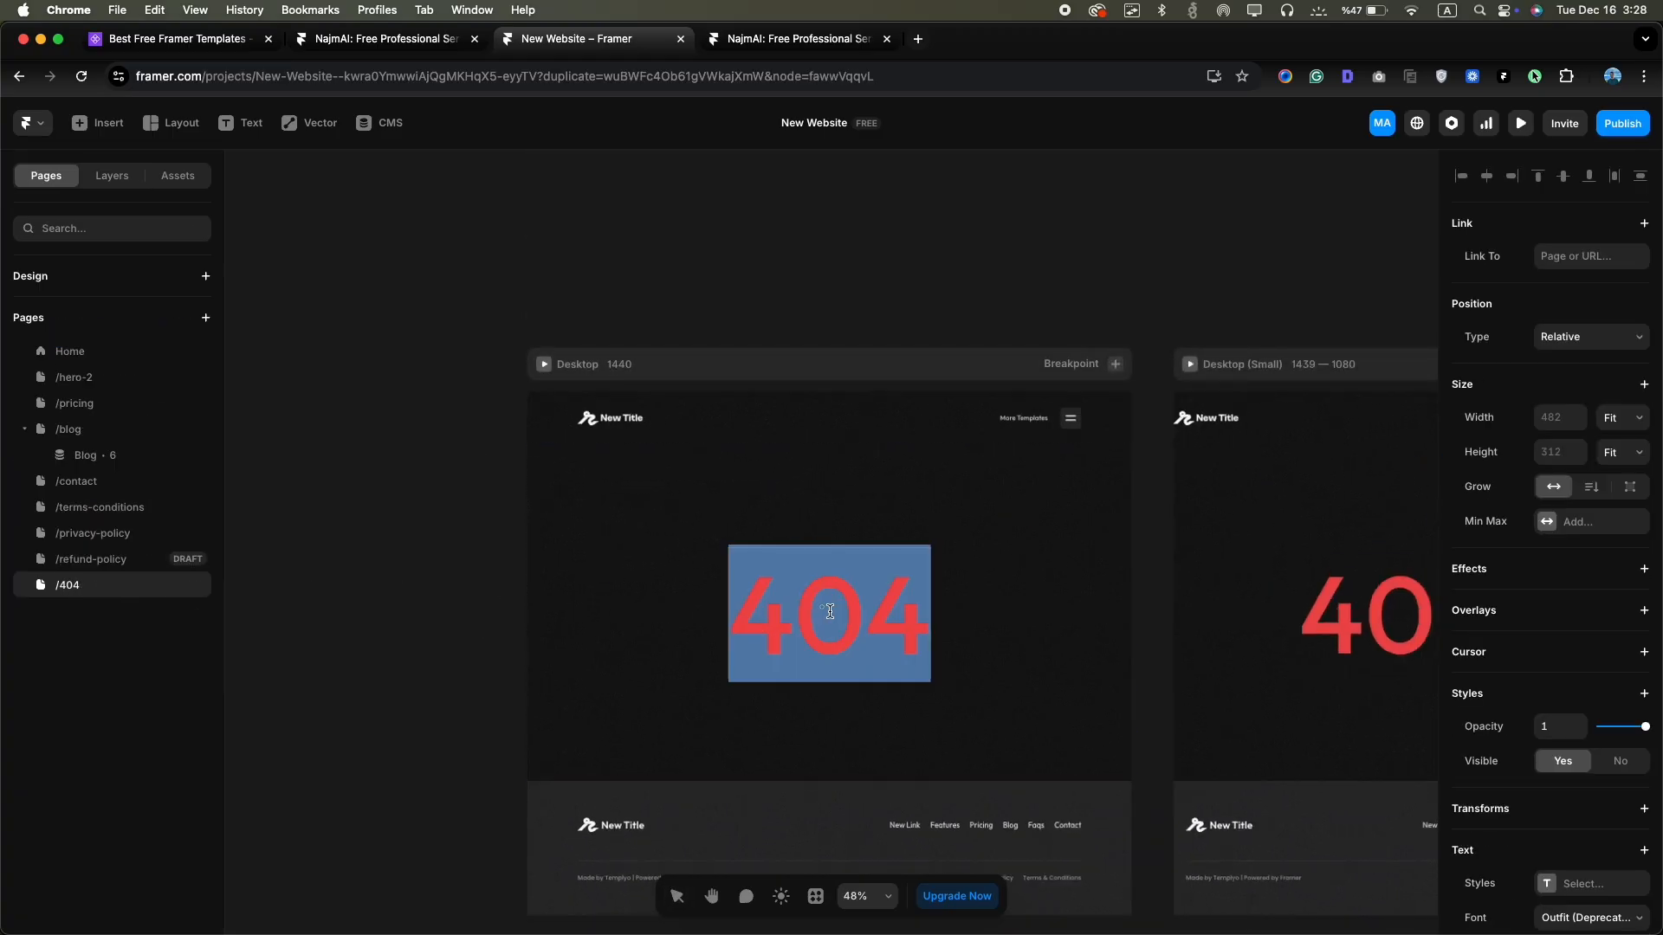
pyautogui.press('Escape')
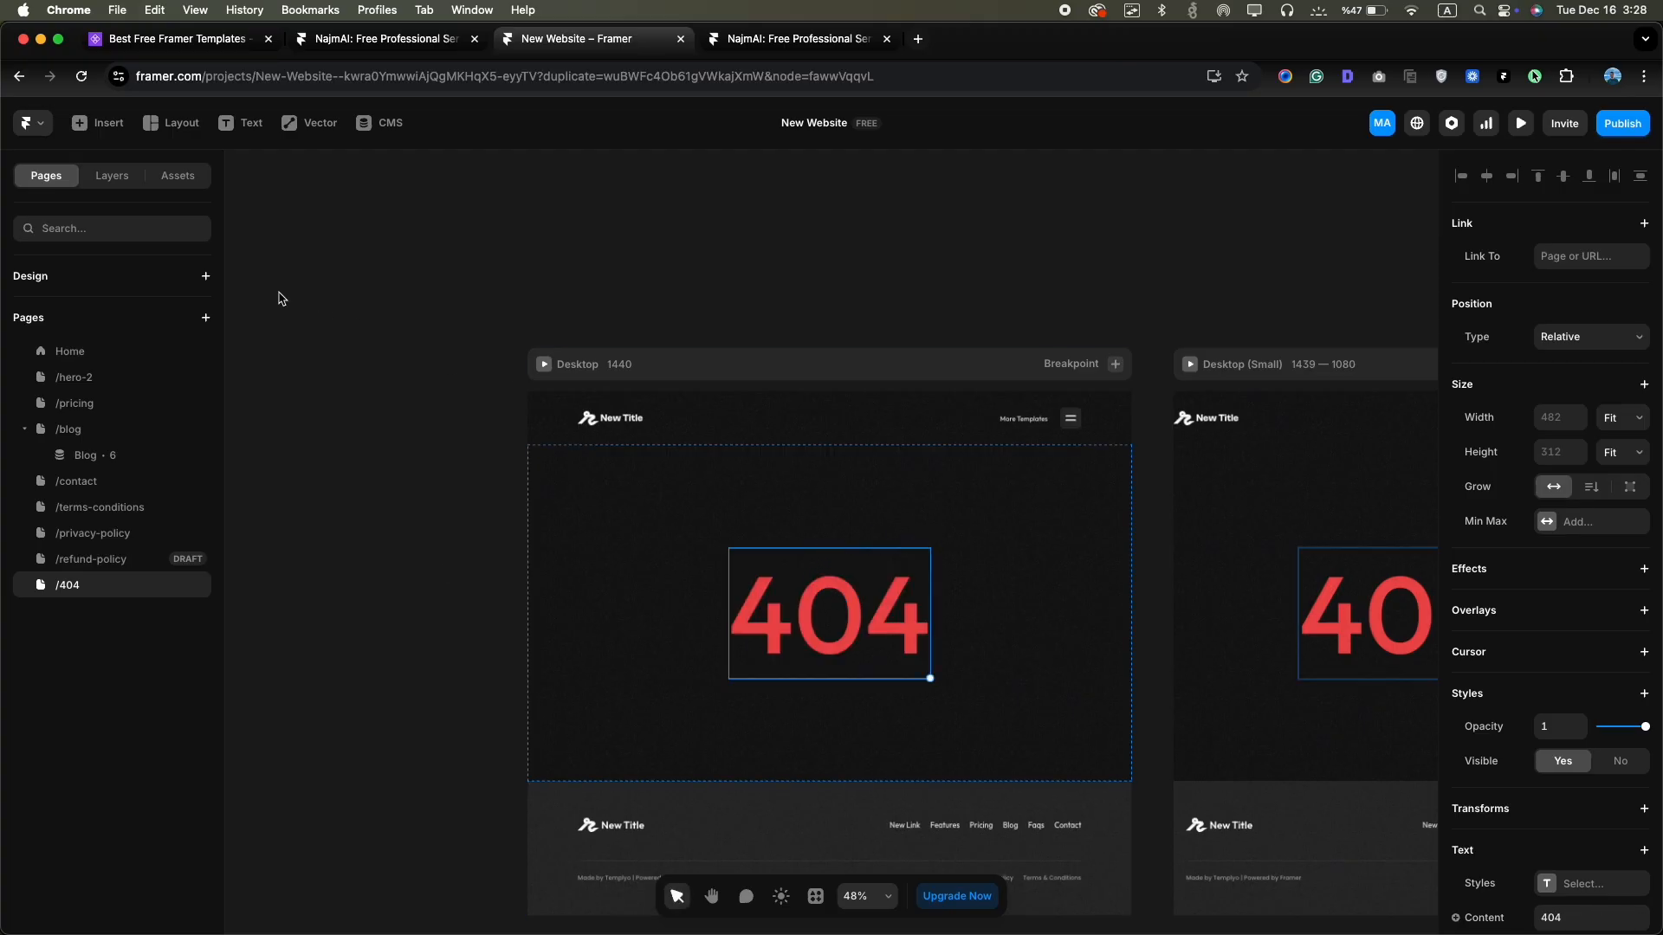
# Return to the Home page in the project and publish the website
pyautogui.click(70, 352)
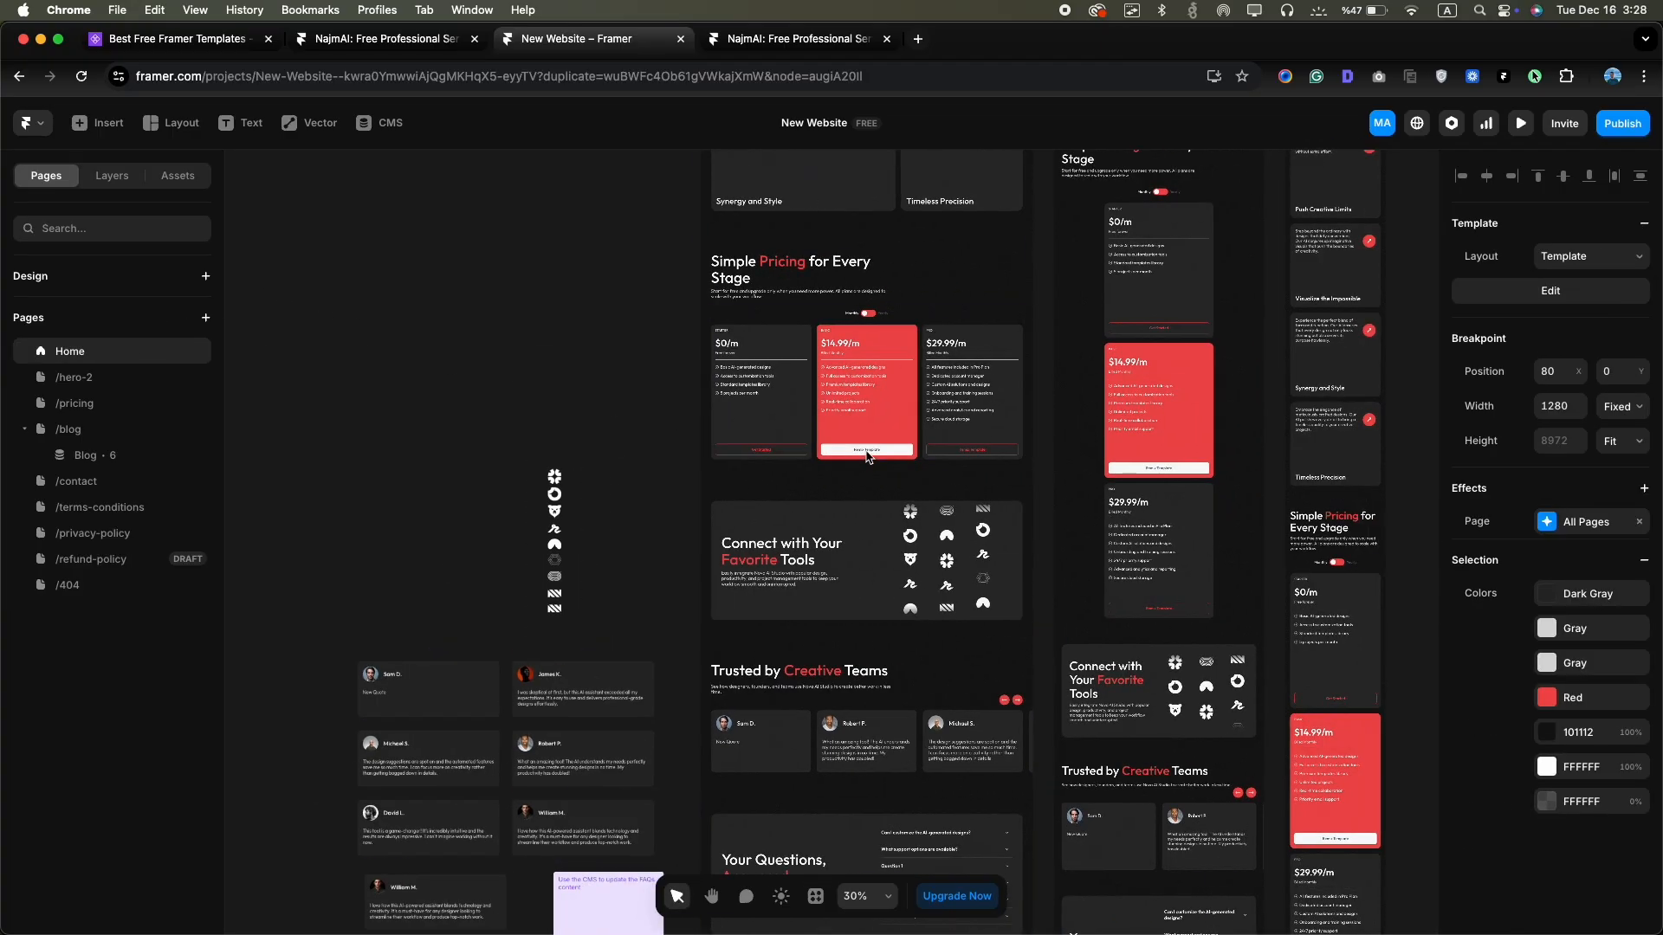
pyautogui.scroll(3, 868, 456)
pyautogui.scroll(10, 869, 457)
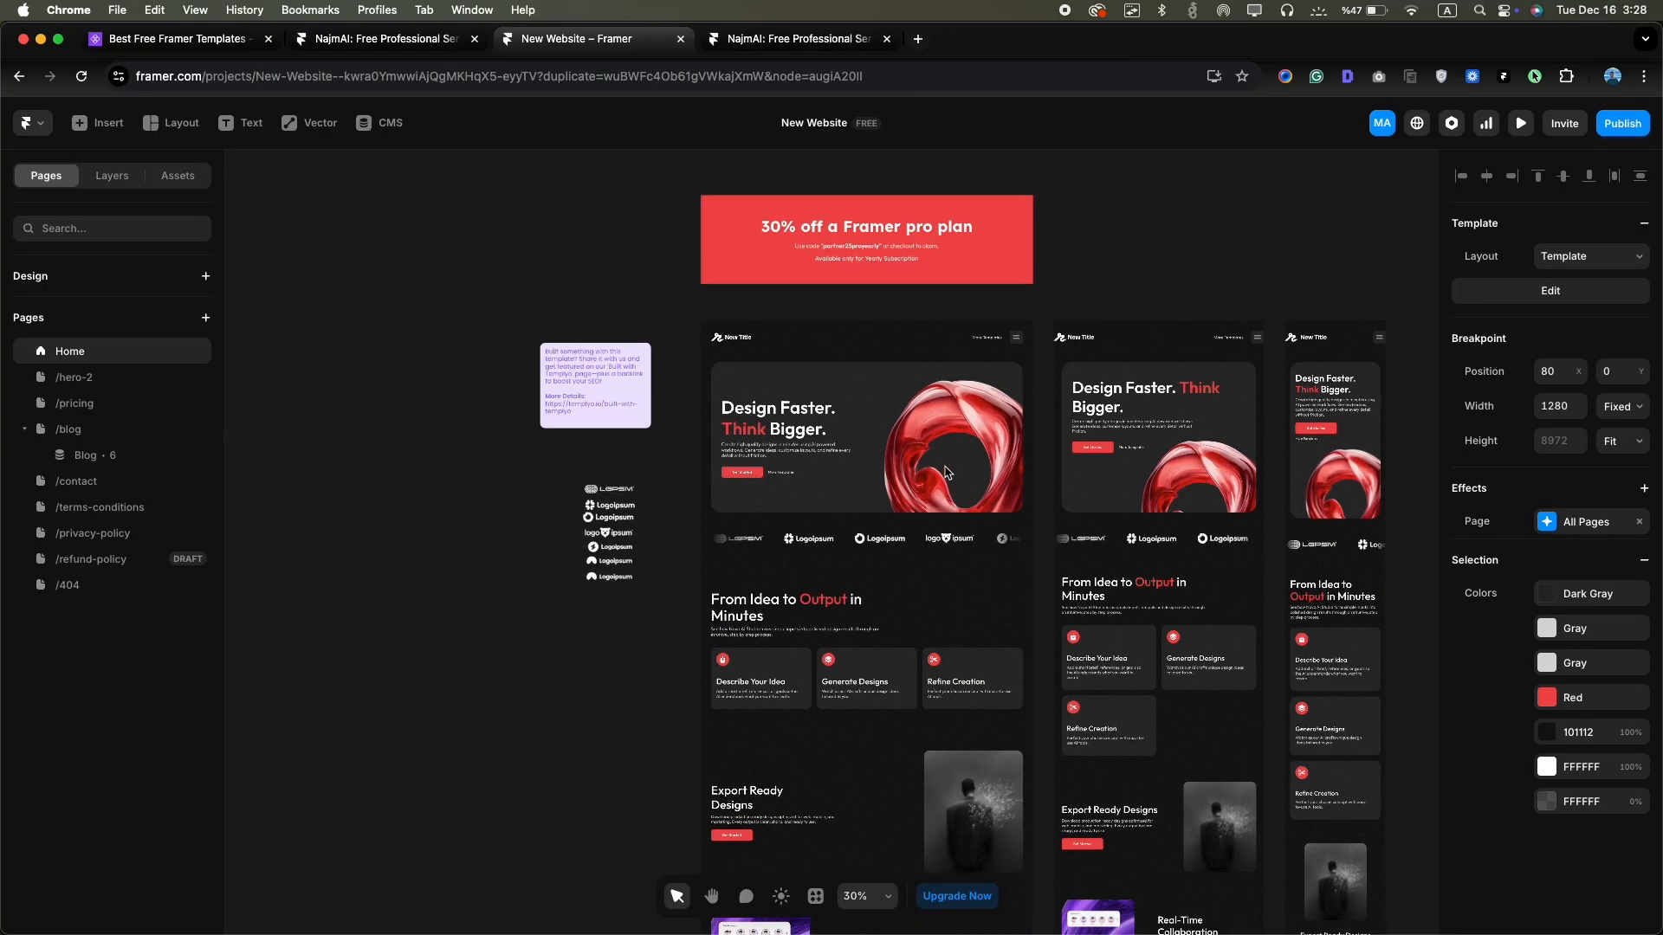
pyautogui.click(1621, 129)
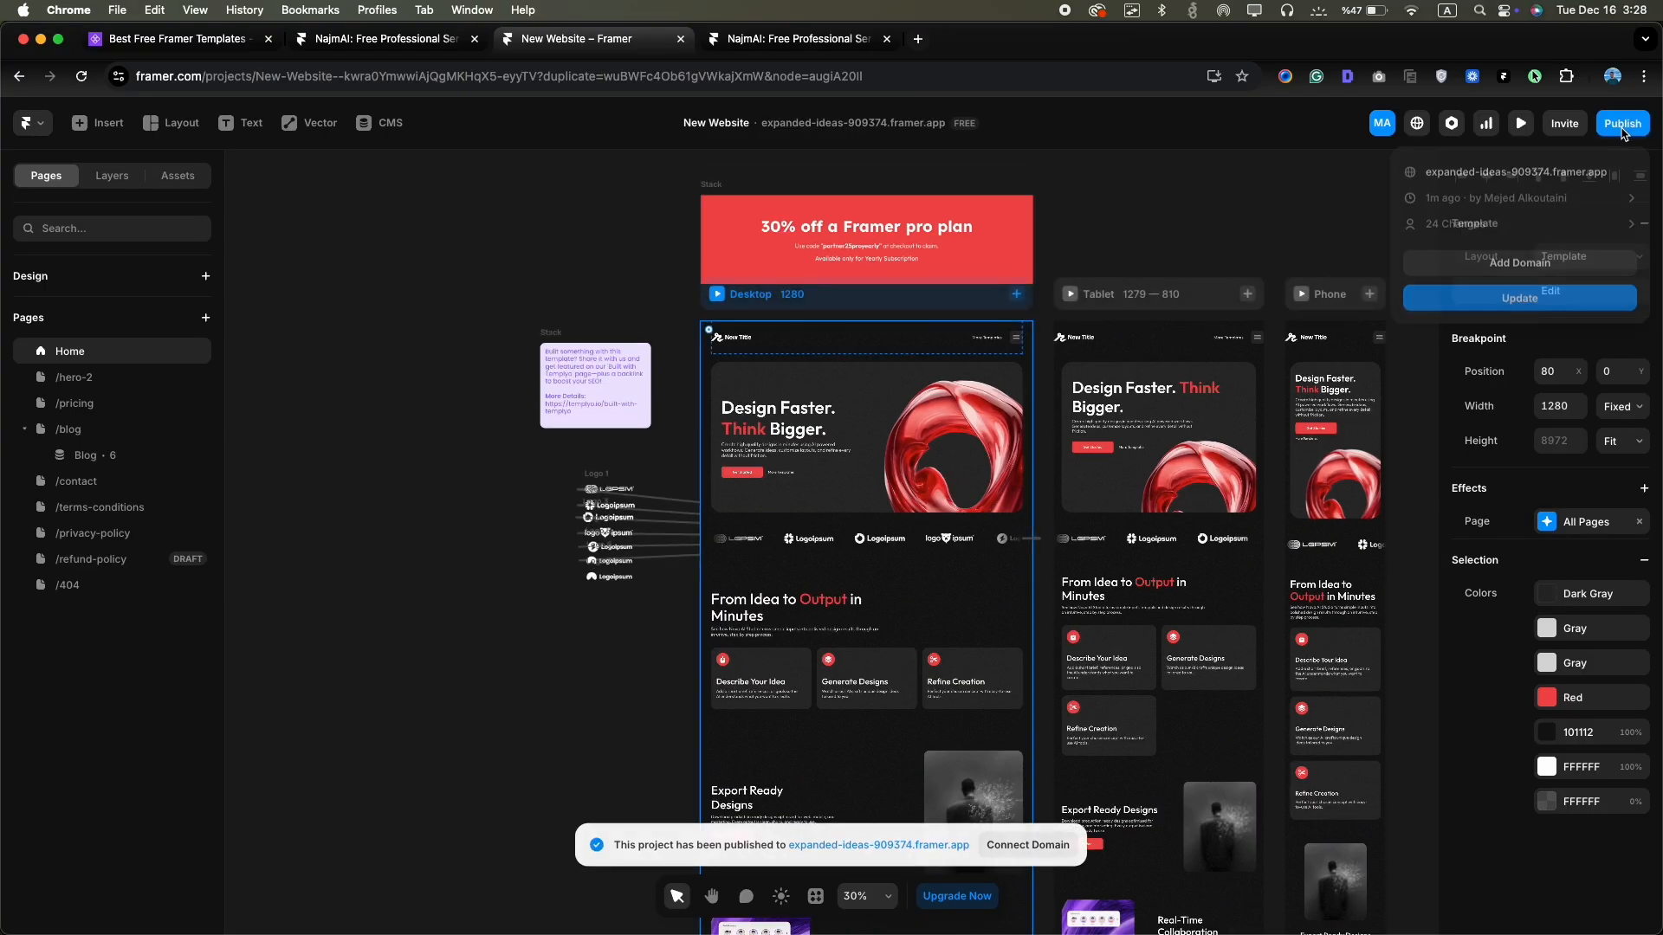
# Open the published website's live address and review its home page from the header past the hero section
pyautogui.click(1507, 174)
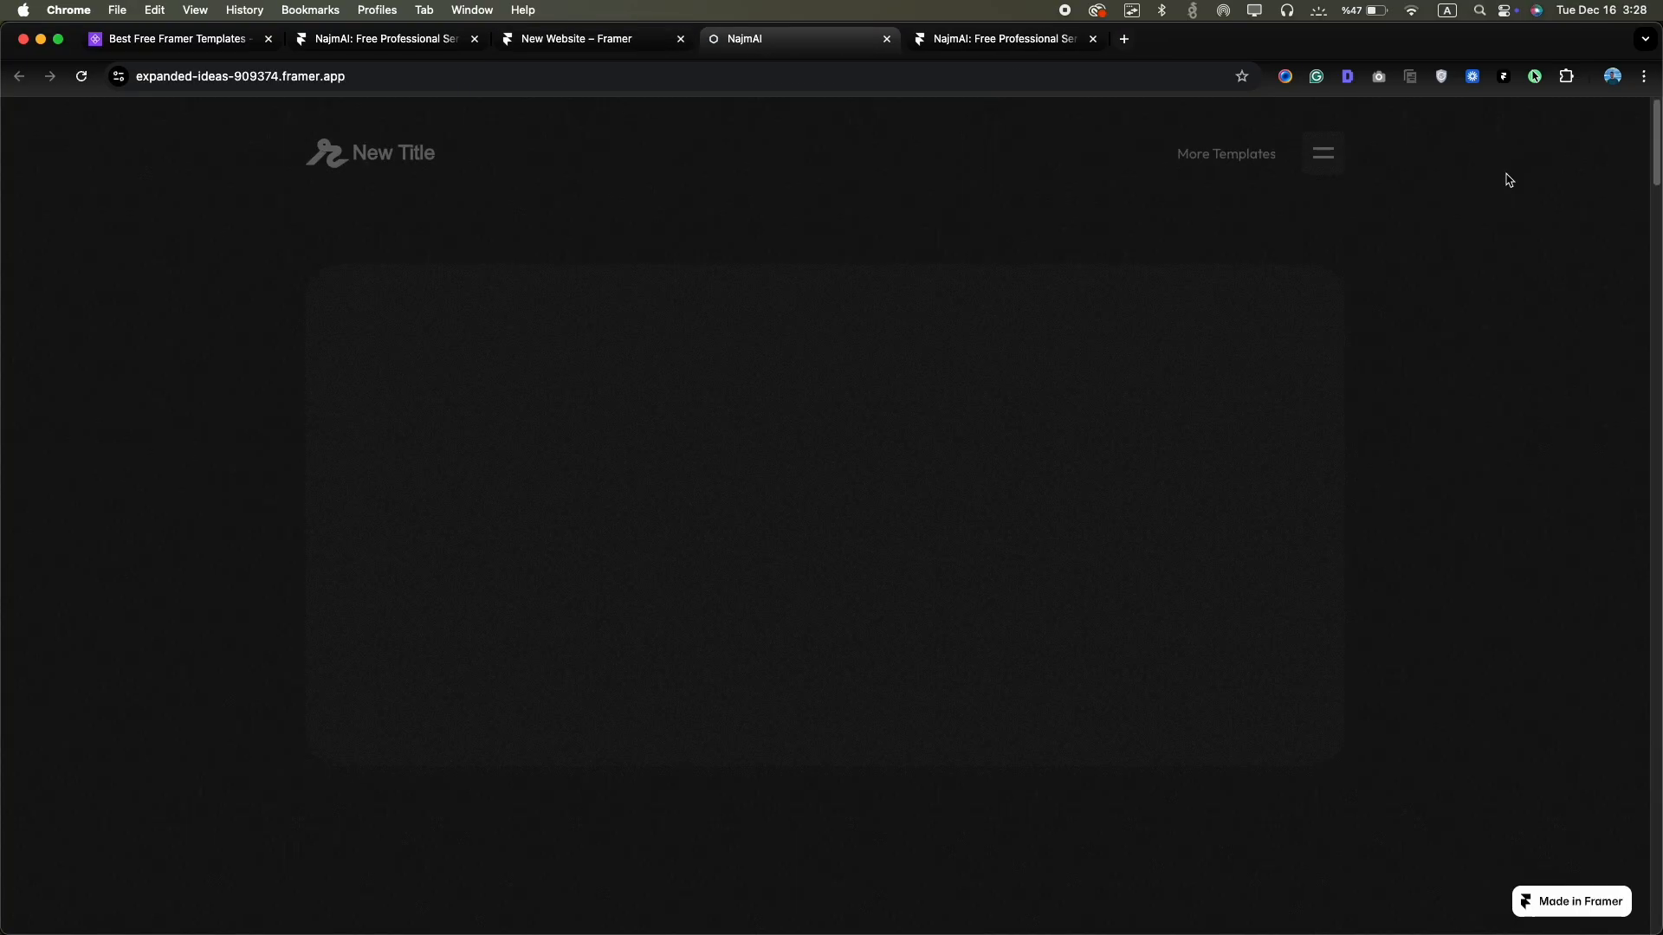
pyautogui.scroll(-8, 1458, 257)
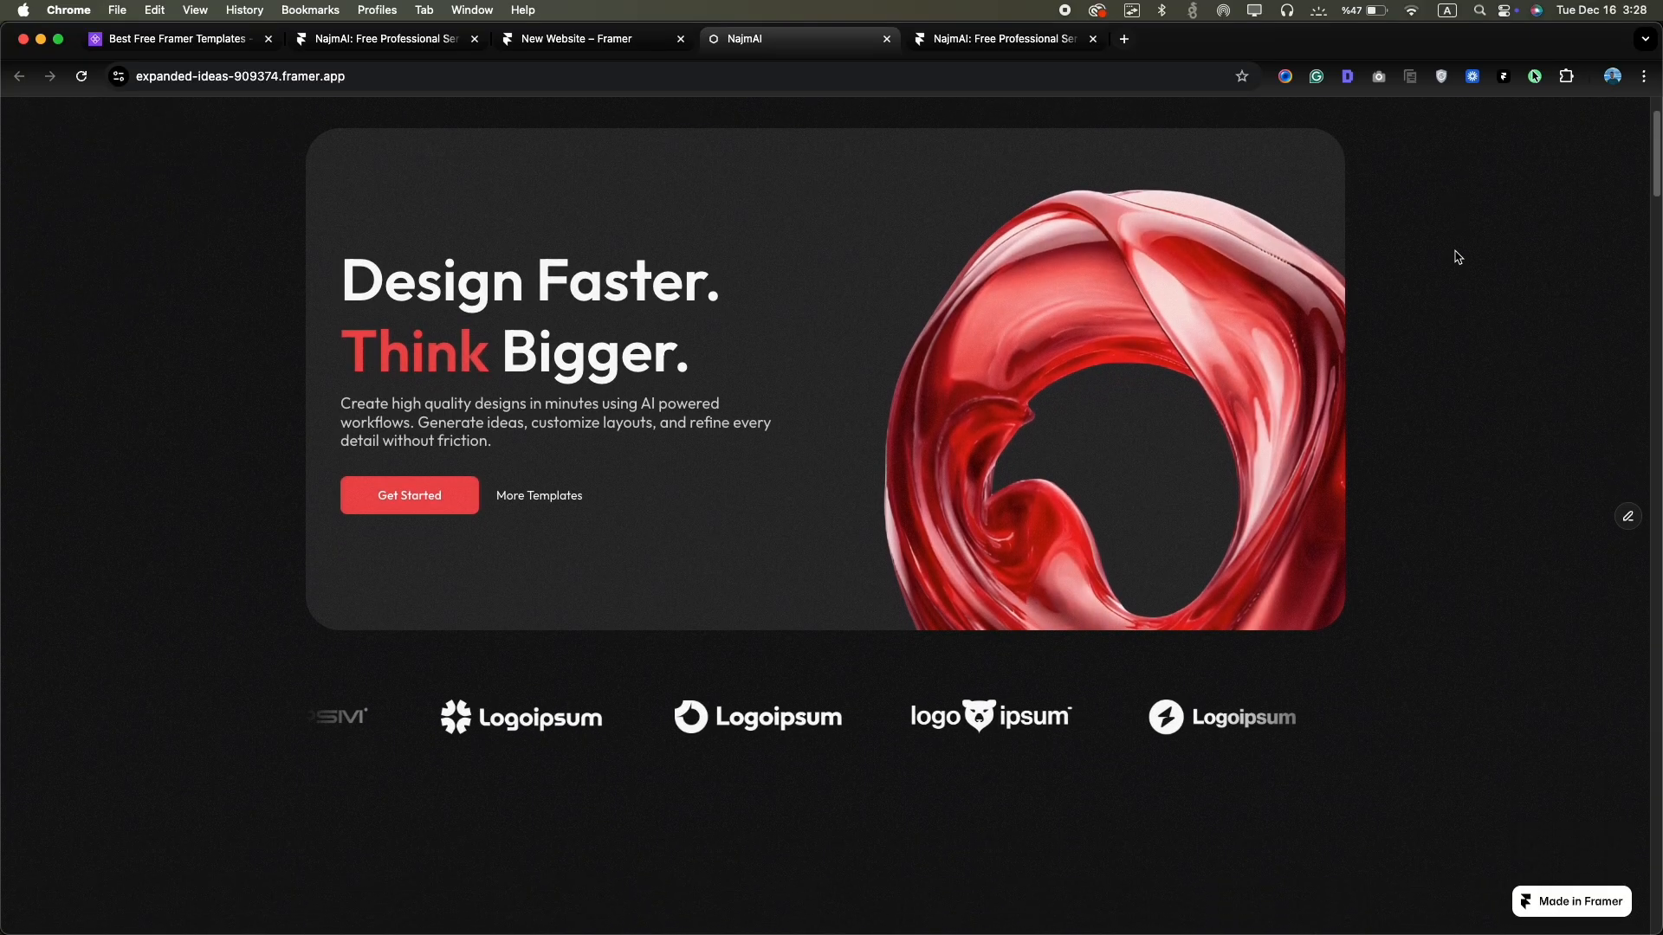
pyautogui.scroll(-10, 1458, 257)
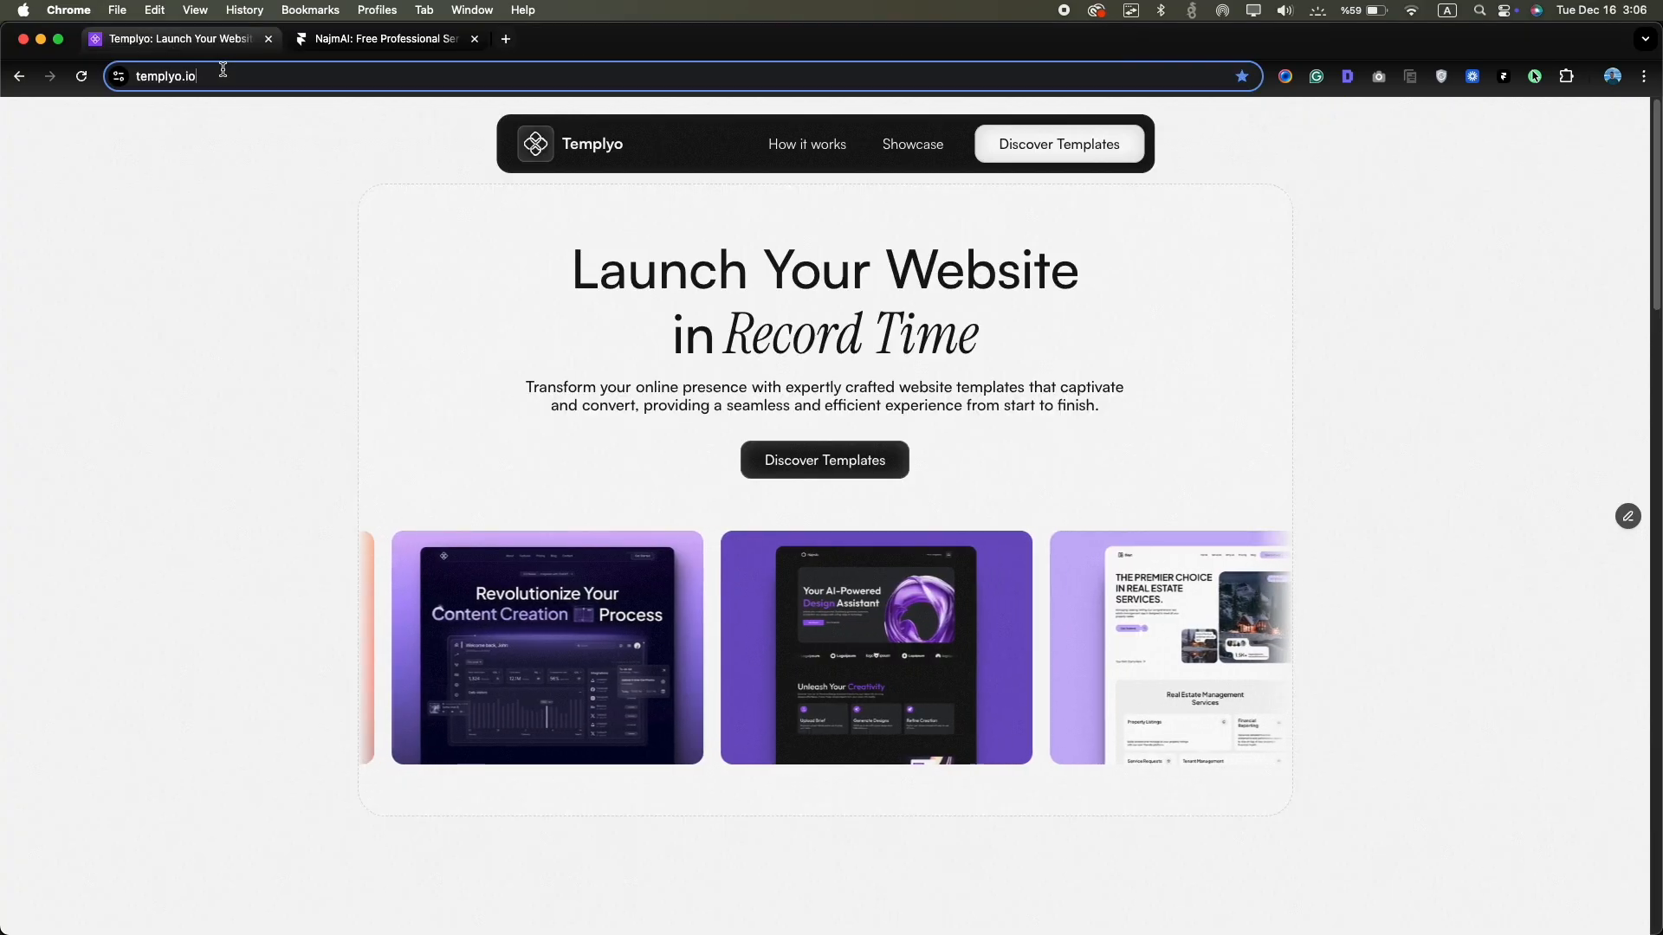
# Open the template collection on the Templyo website and browse the free Framer templates
pyautogui.click(817, 231)
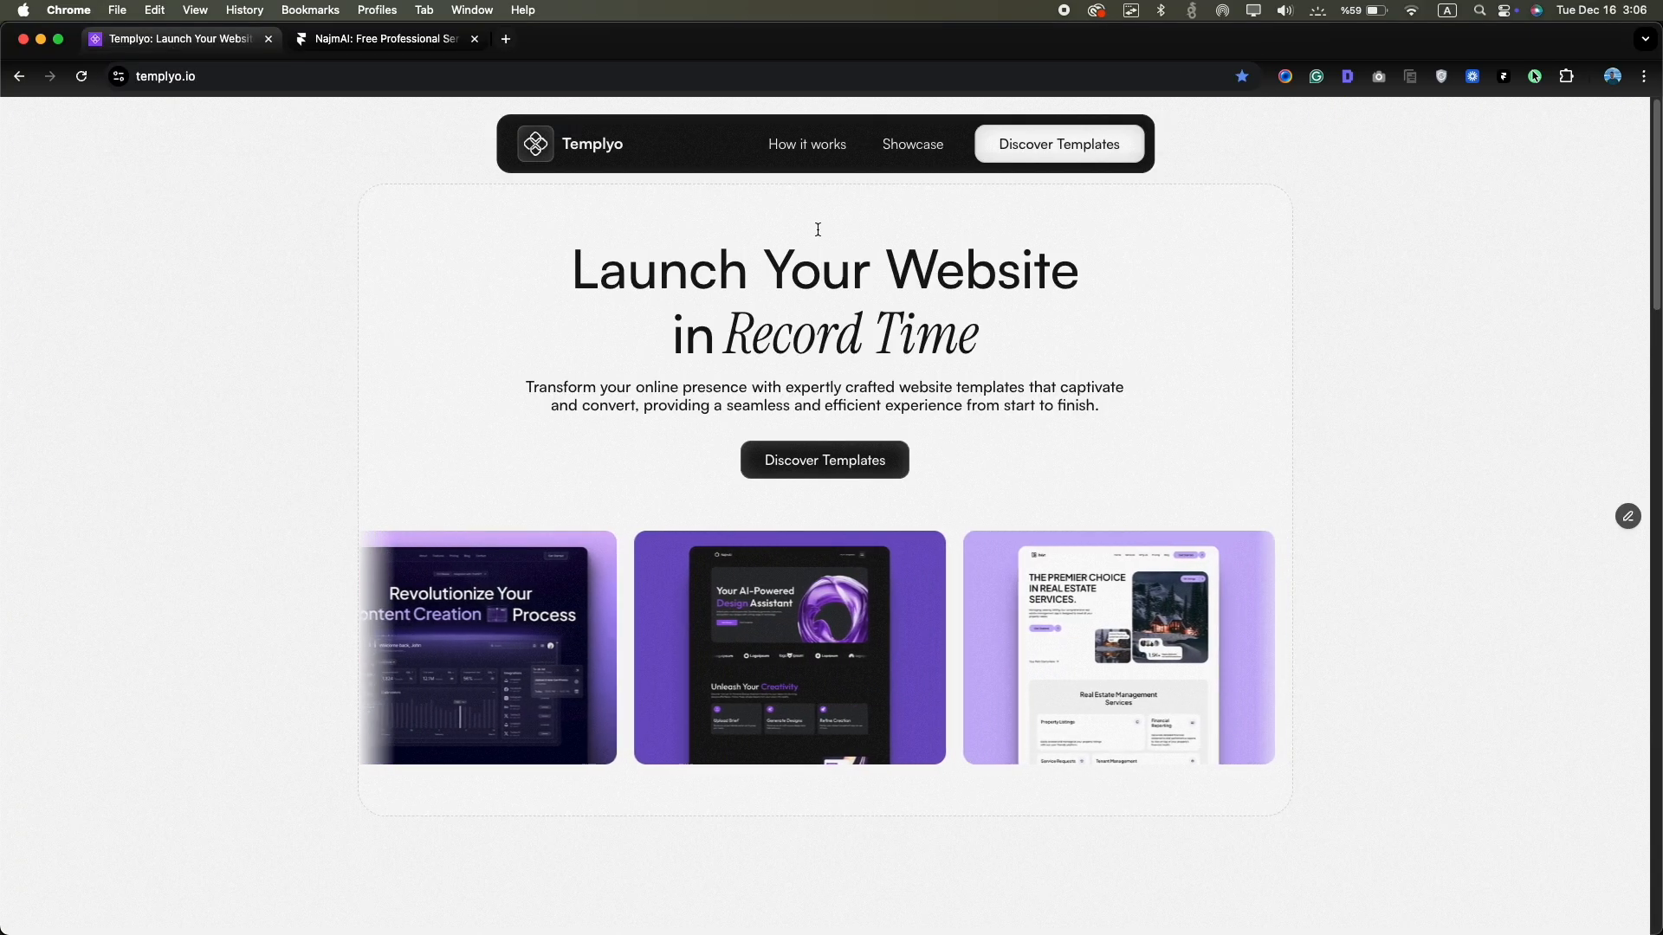
pyautogui.click(1061, 148)
pyautogui.scroll(-10, 1356, 372)
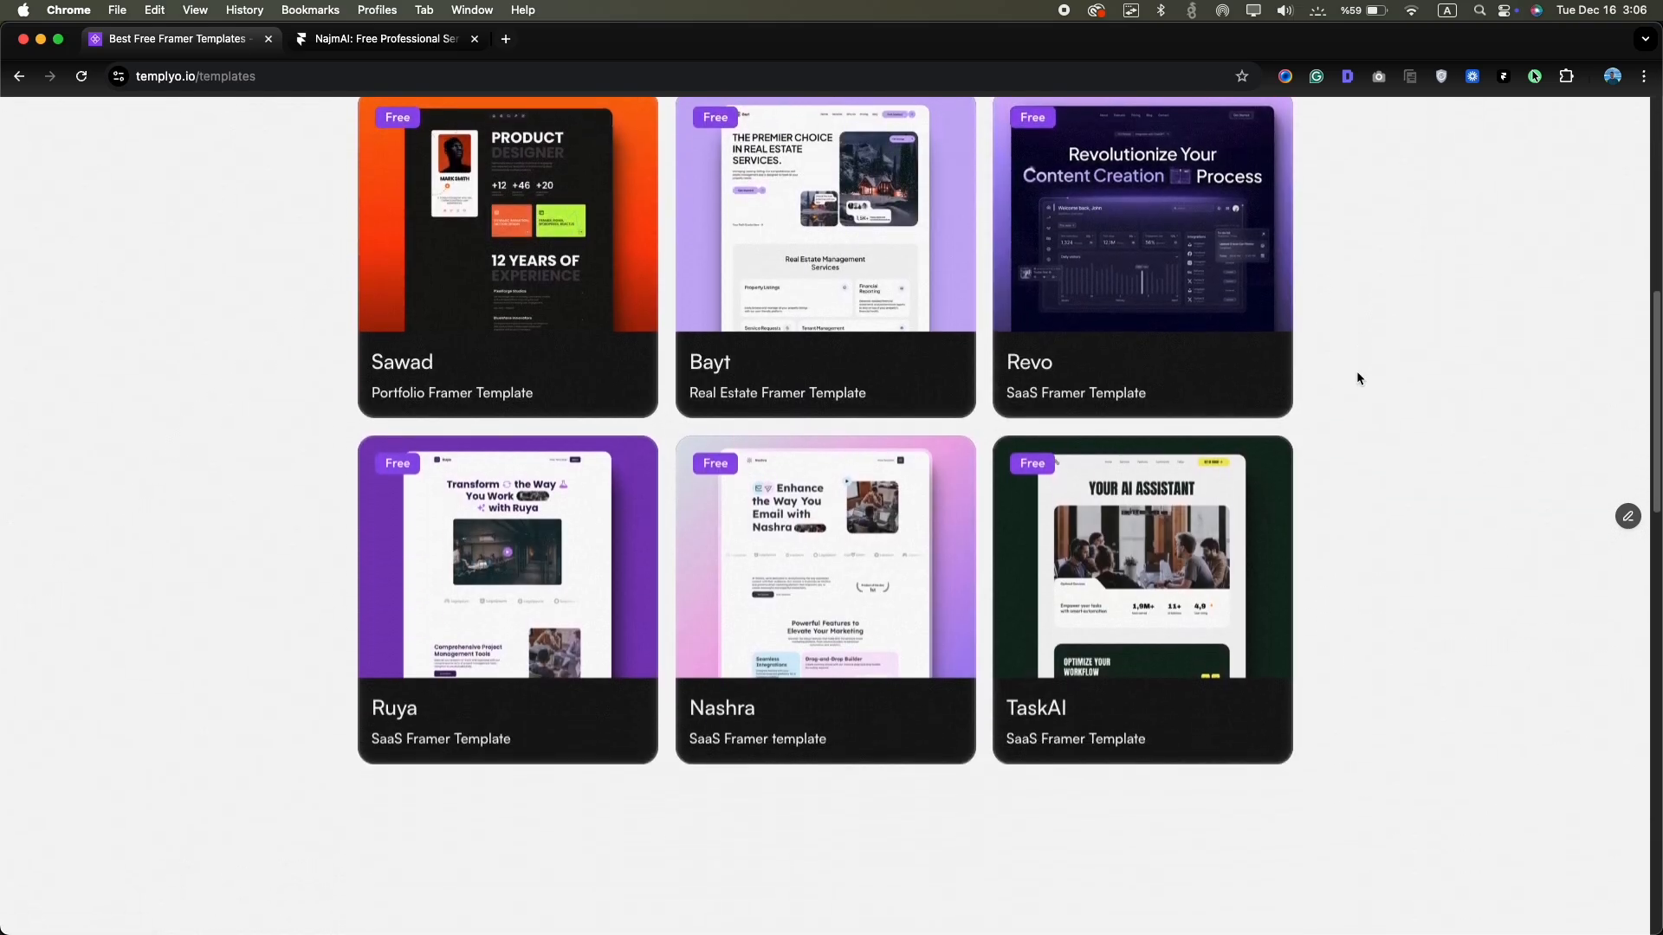